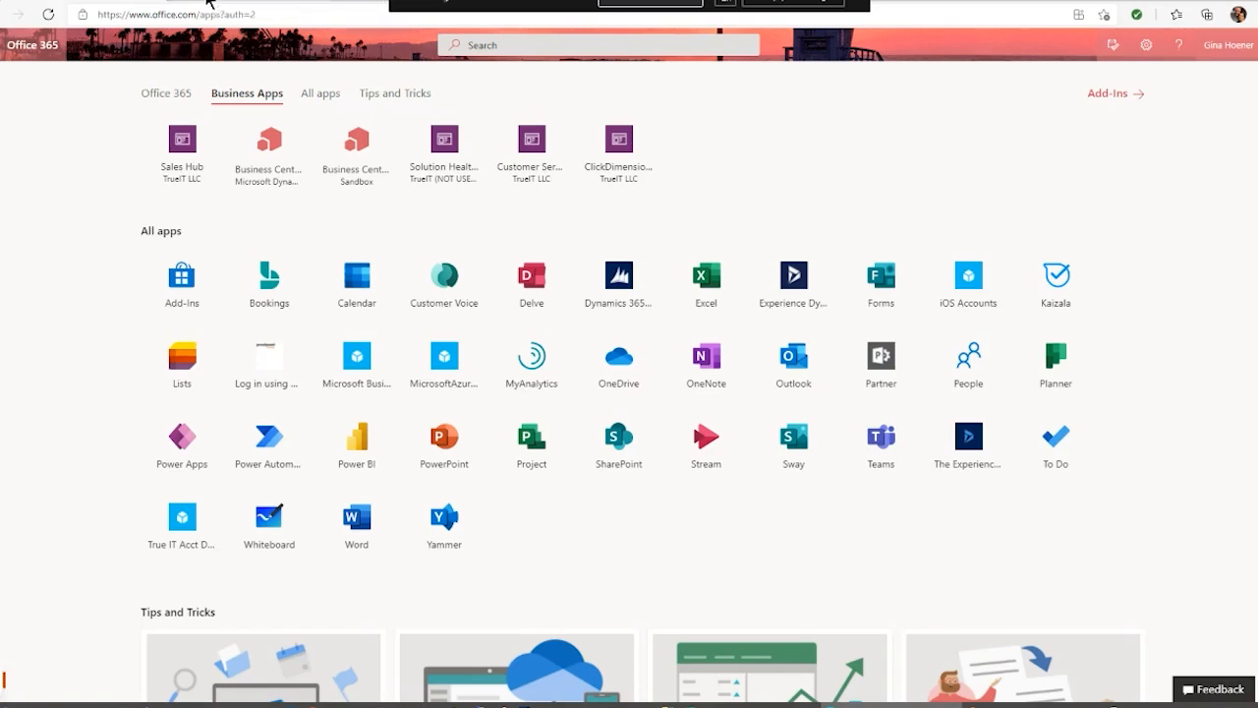
# Step: Switch to Business Central and examine the home page's activities and insights and the Finance, Cash Management and Sales page lists
pyautogui.click(209, 3)
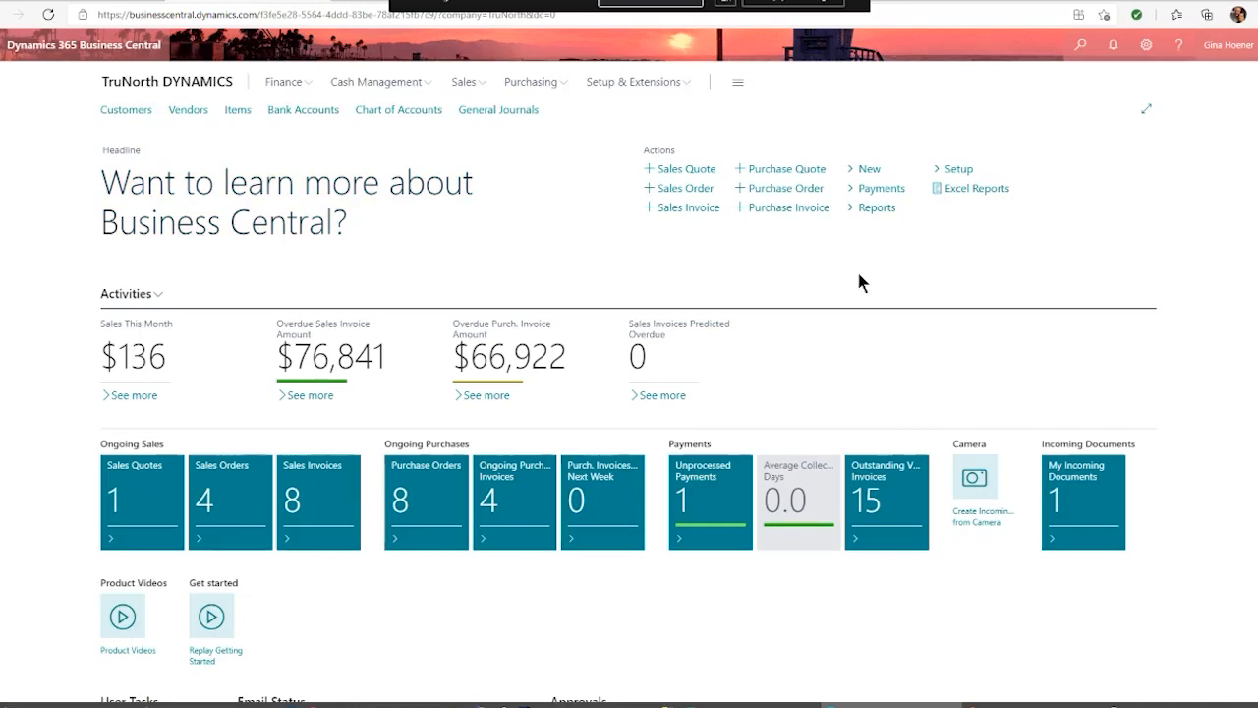
pyautogui.scroll(-2, 858, 275)
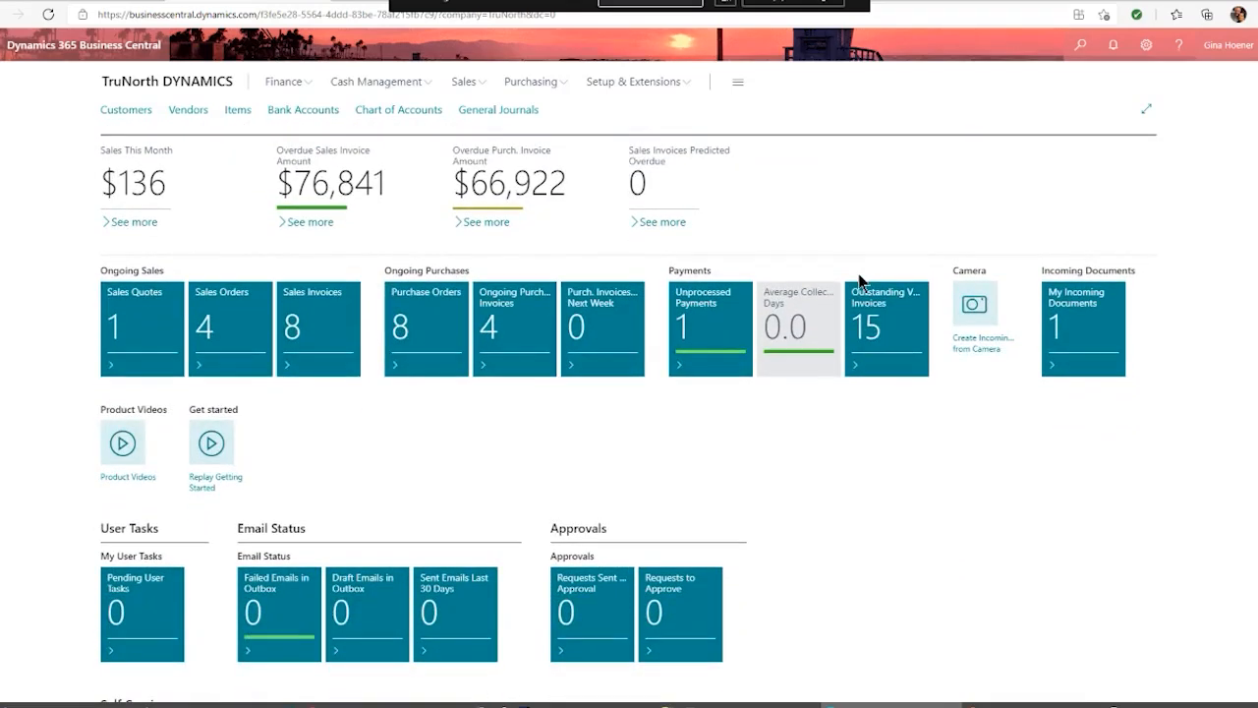
pyautogui.scroll(-3, 858, 280)
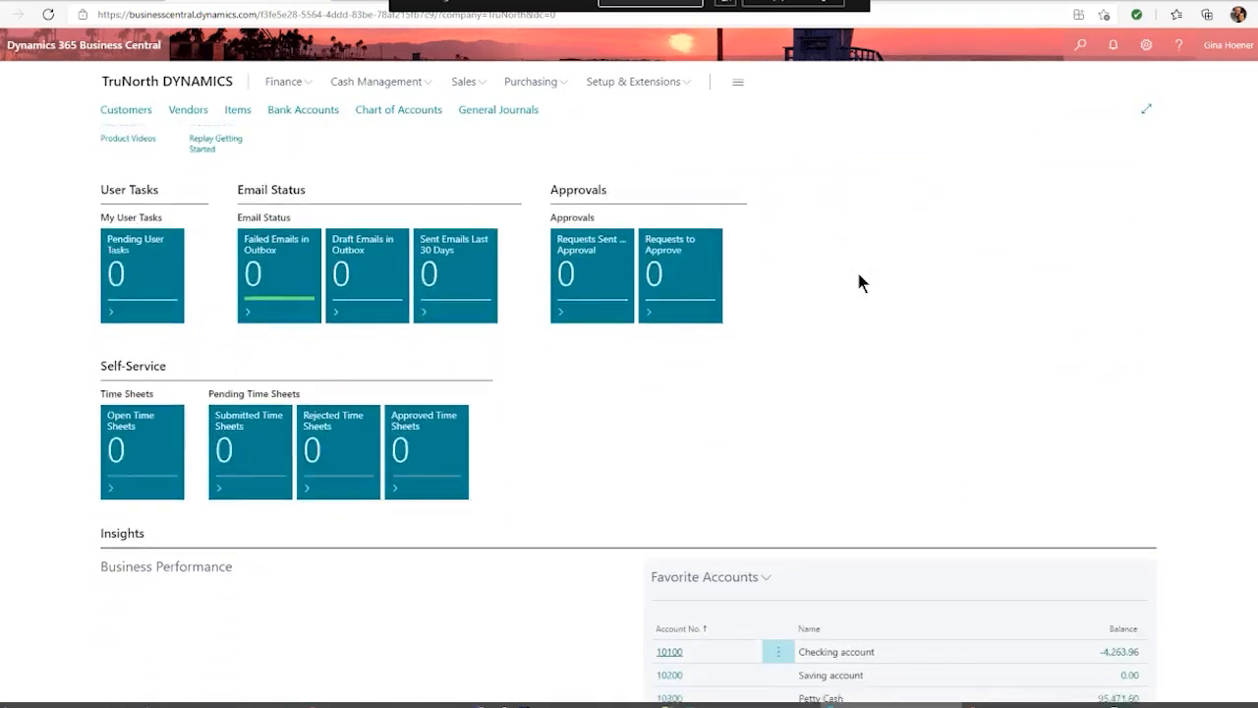
pyautogui.scroll(-3, 858, 282)
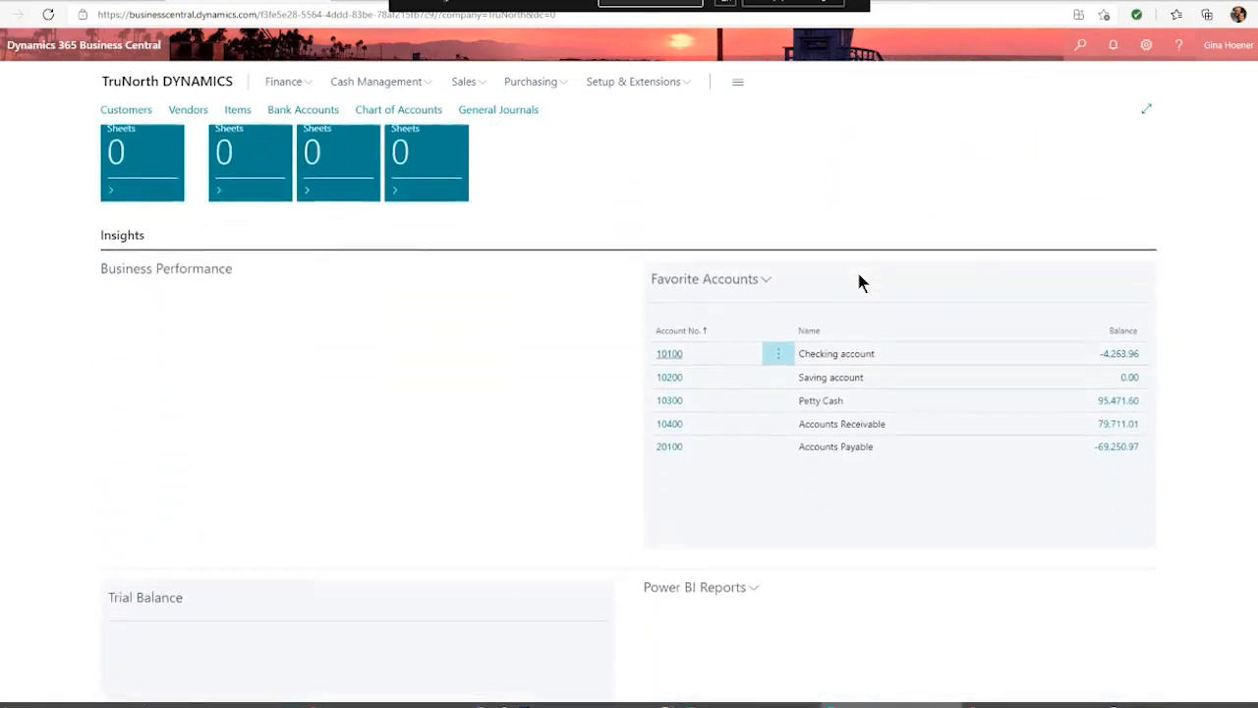
pyautogui.scroll(-3, 858, 282)
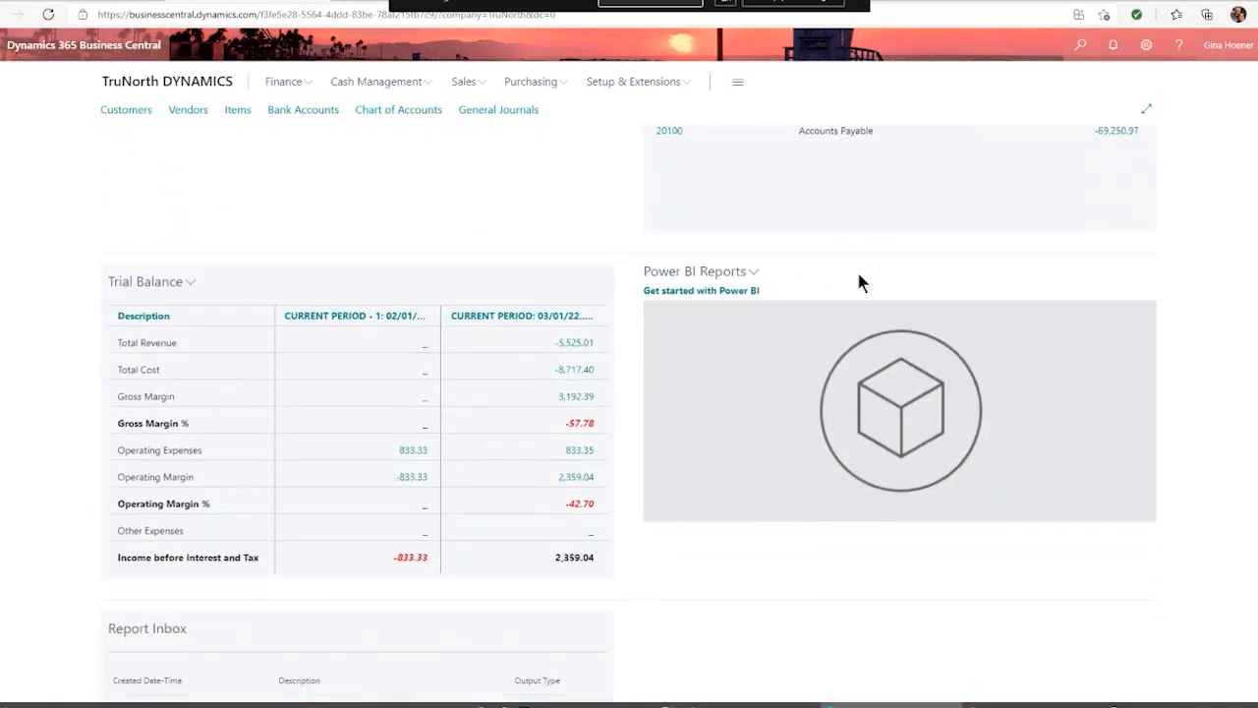
pyautogui.scroll(-3, 857, 282)
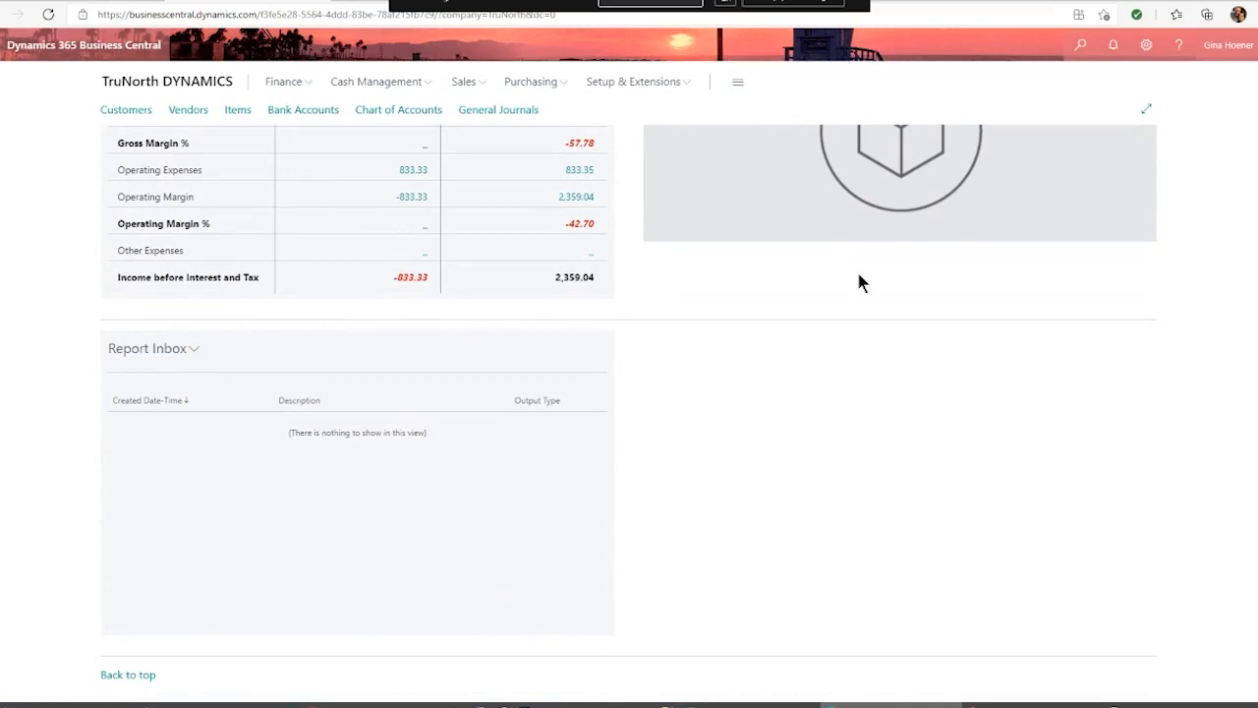
pyautogui.scroll(10, 858, 282)
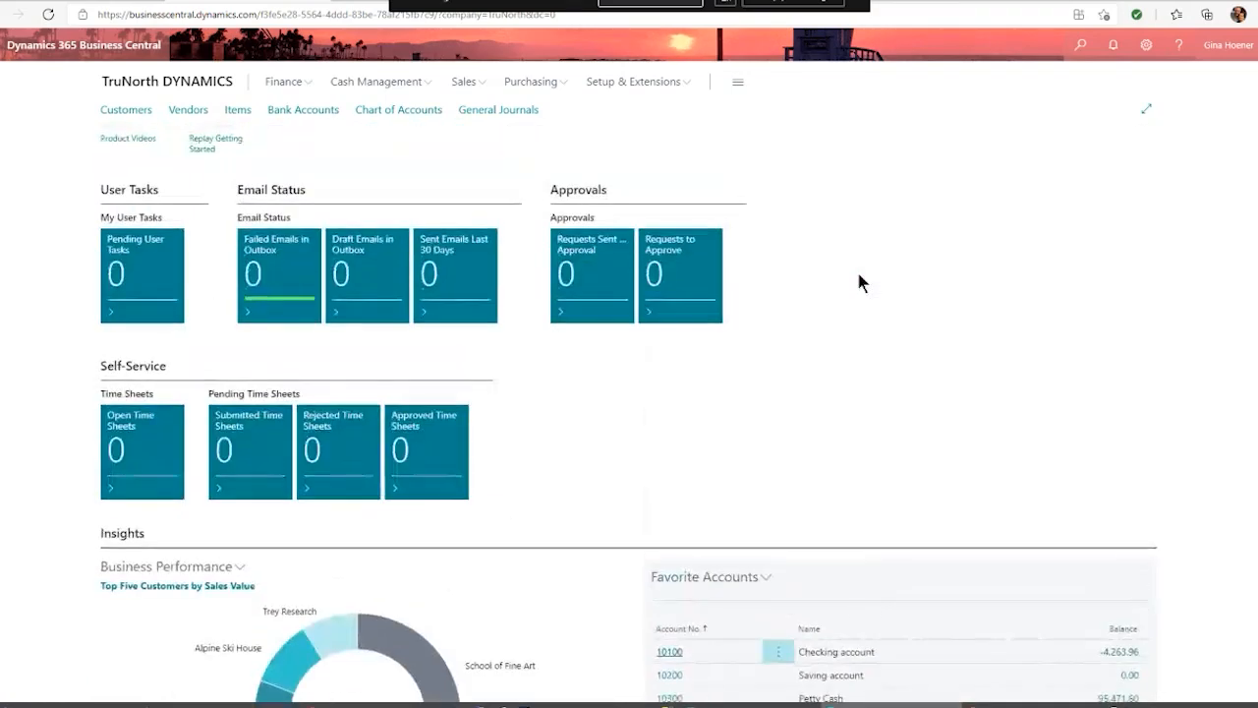
pyautogui.scroll(5, 857, 282)
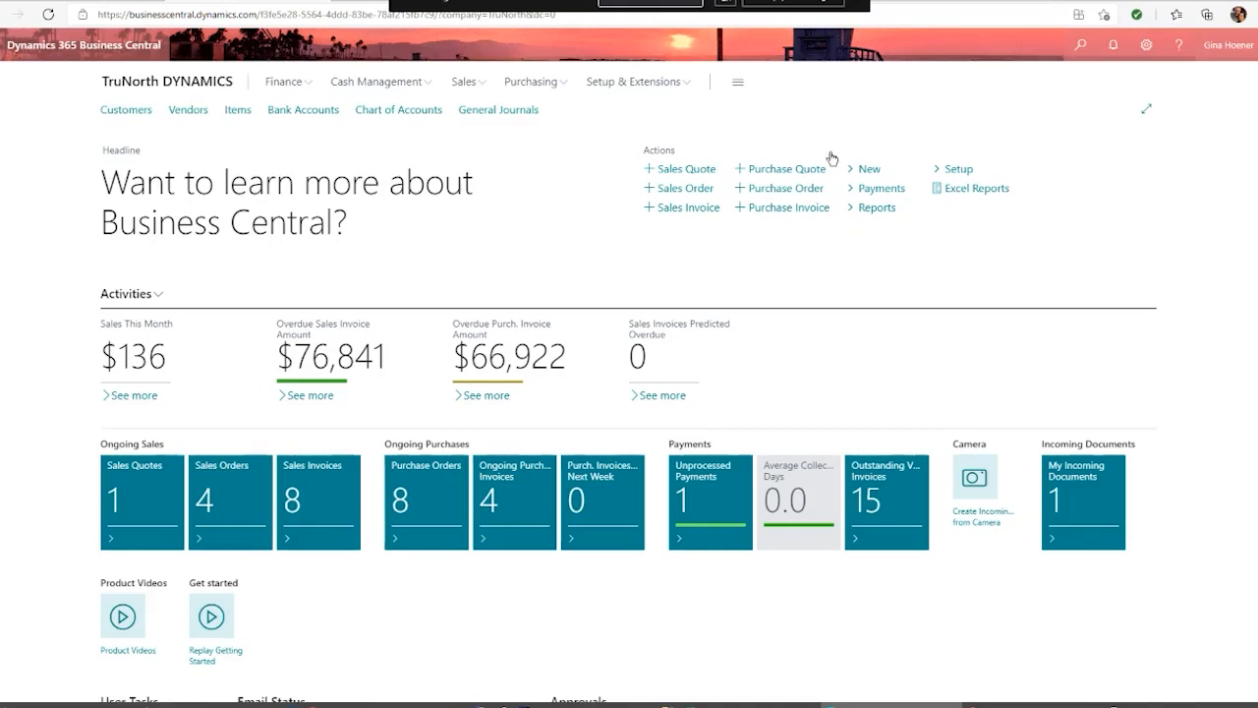
pyautogui.click(282, 82)
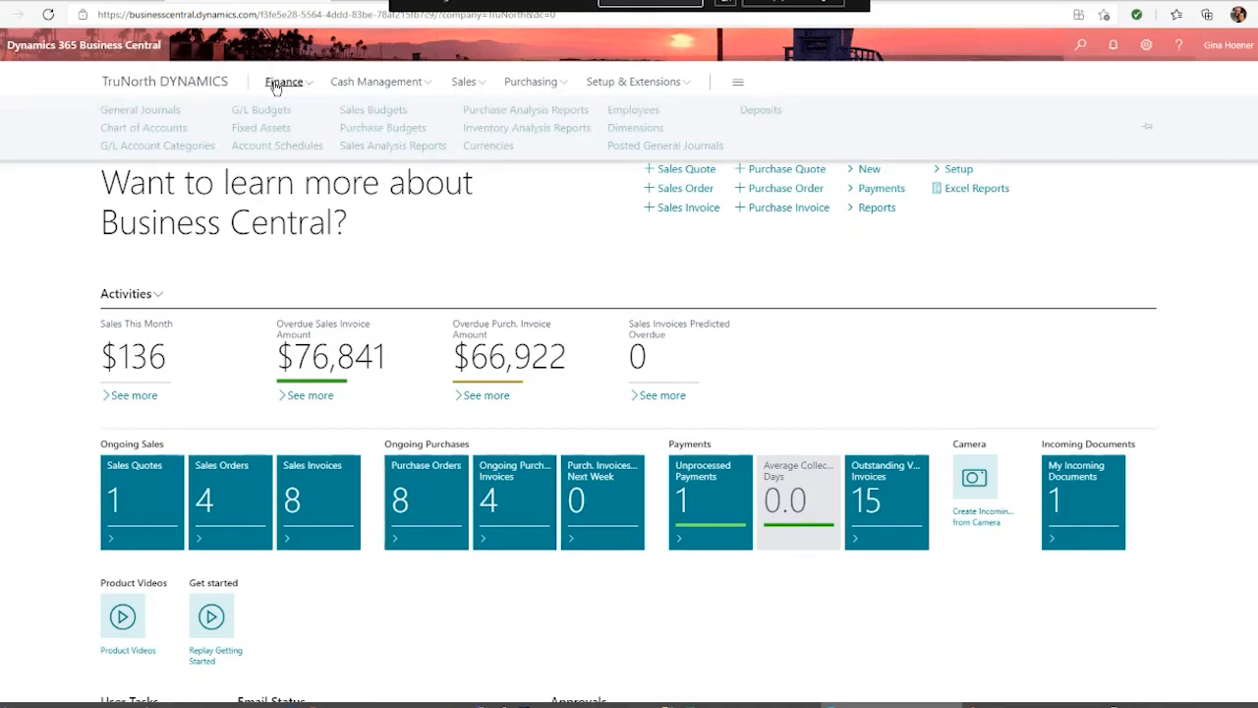
pyautogui.click(340, 86)
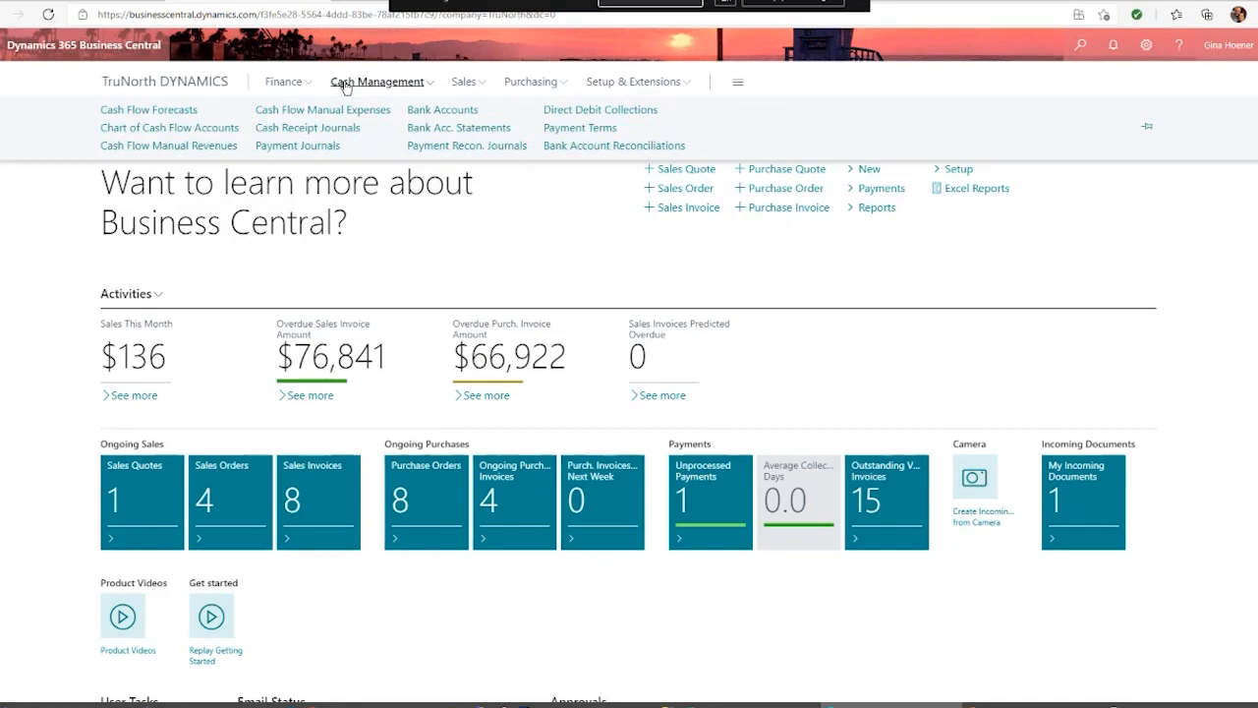
pyautogui.click(460, 83)
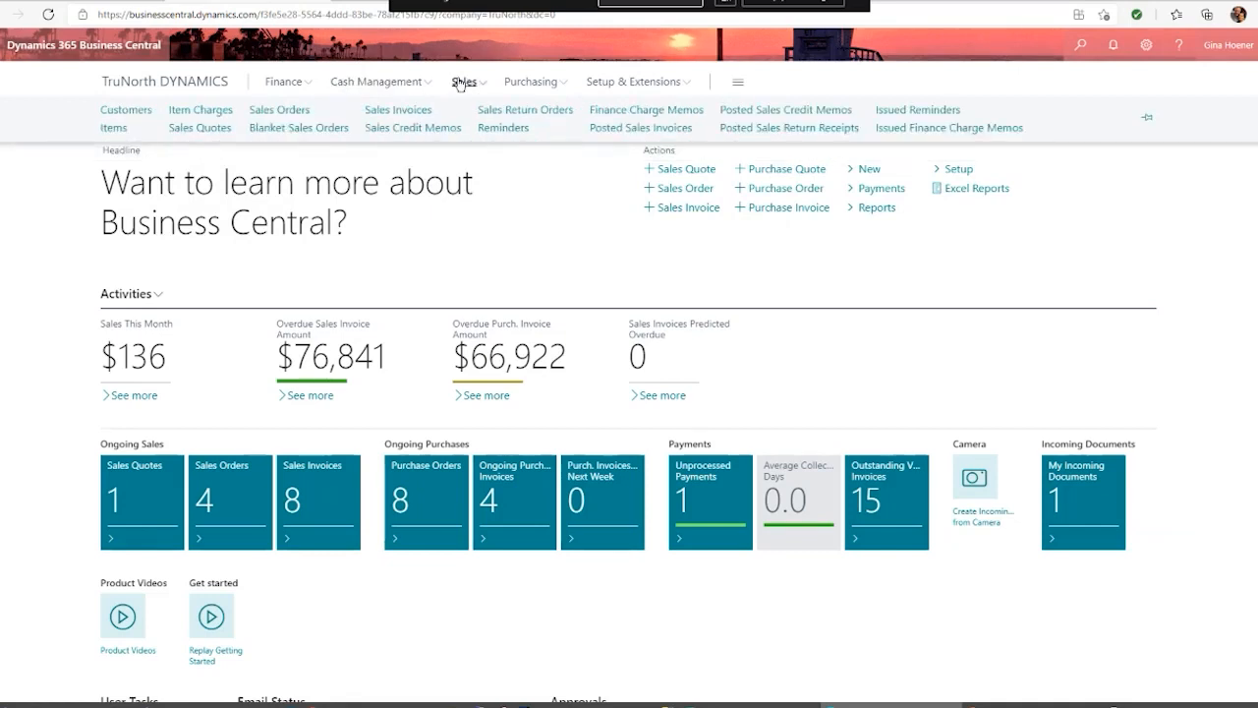
pyautogui.click(460, 84)
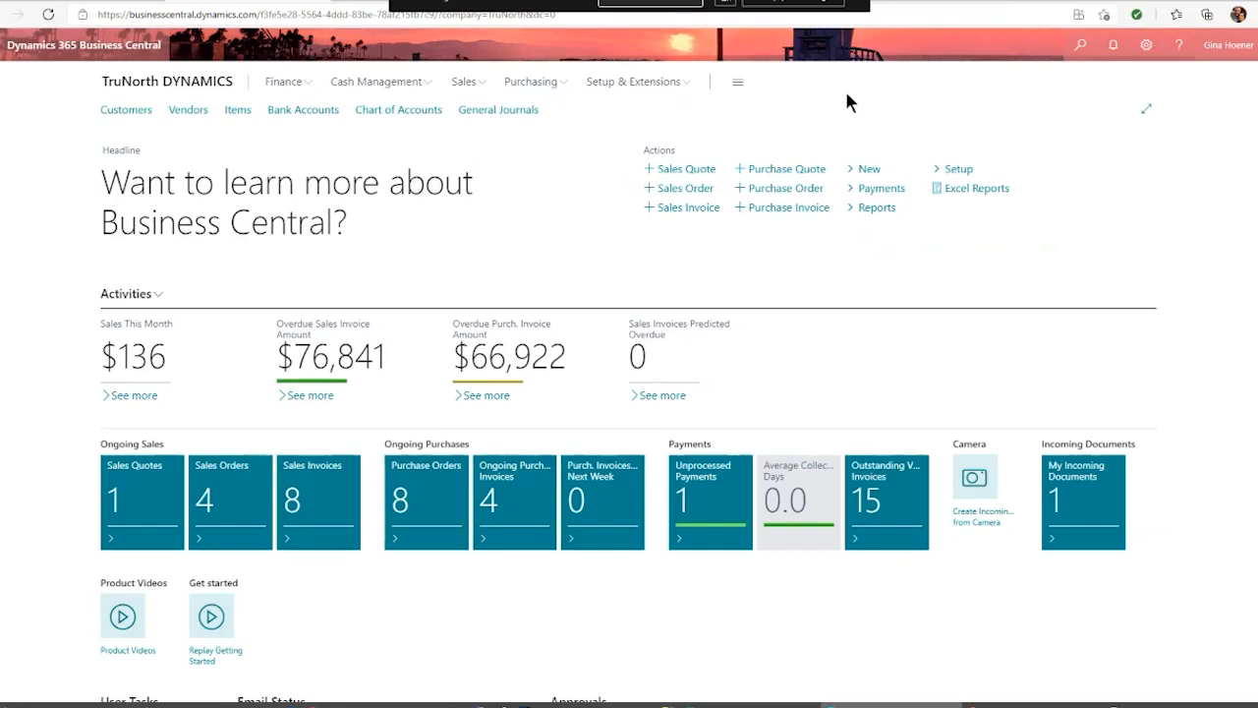
# Step: Search Business Central for "chart" and open the Chart of Accounts list
pyautogui.click(1081, 49)
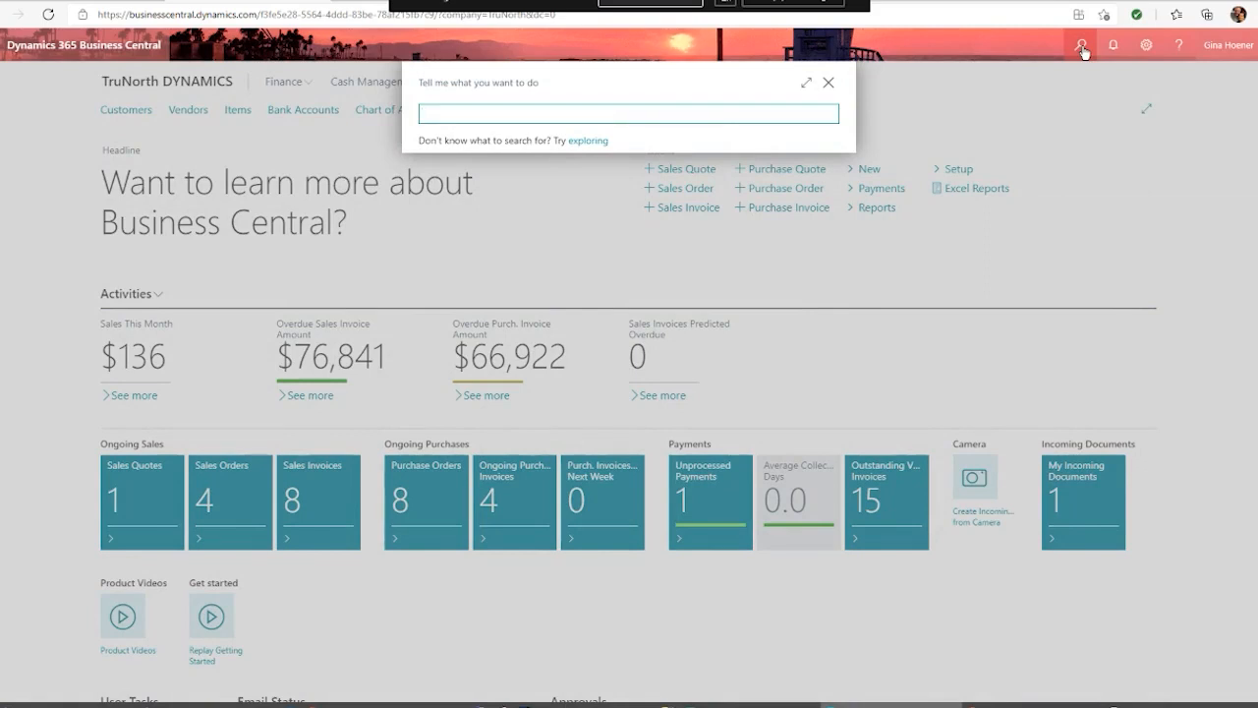
pyautogui.write('chart')
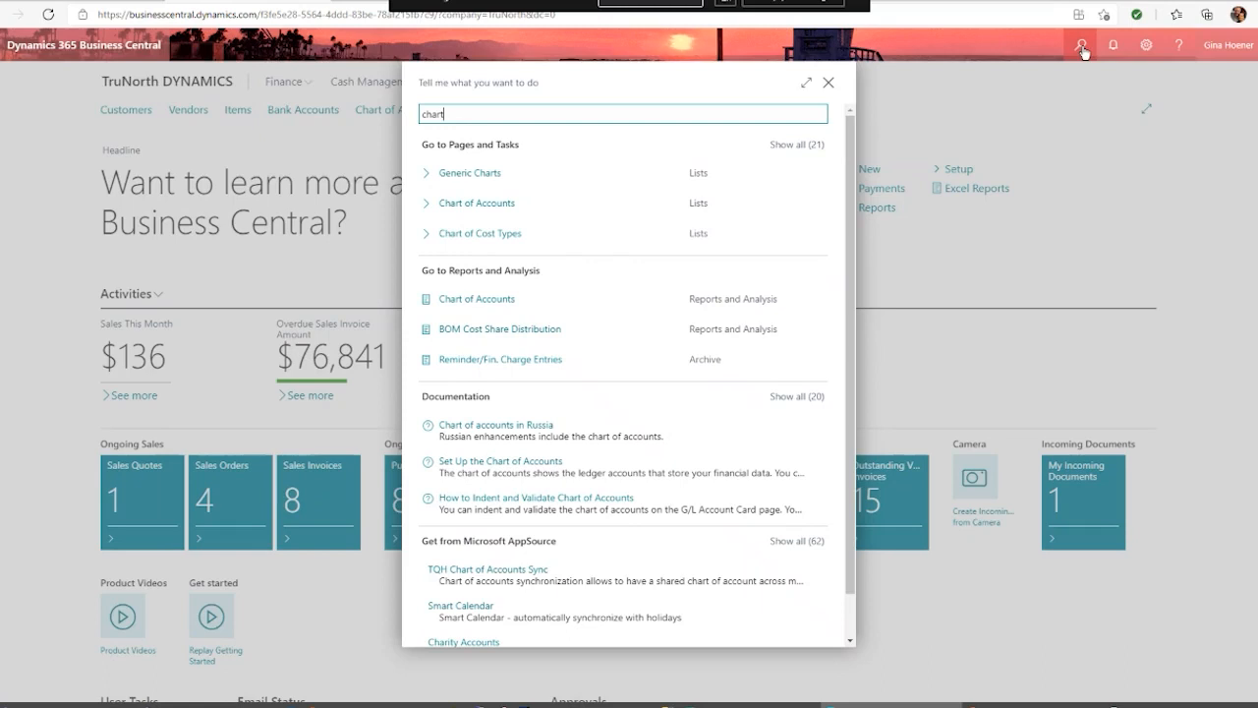
pyautogui.click(528, 206)
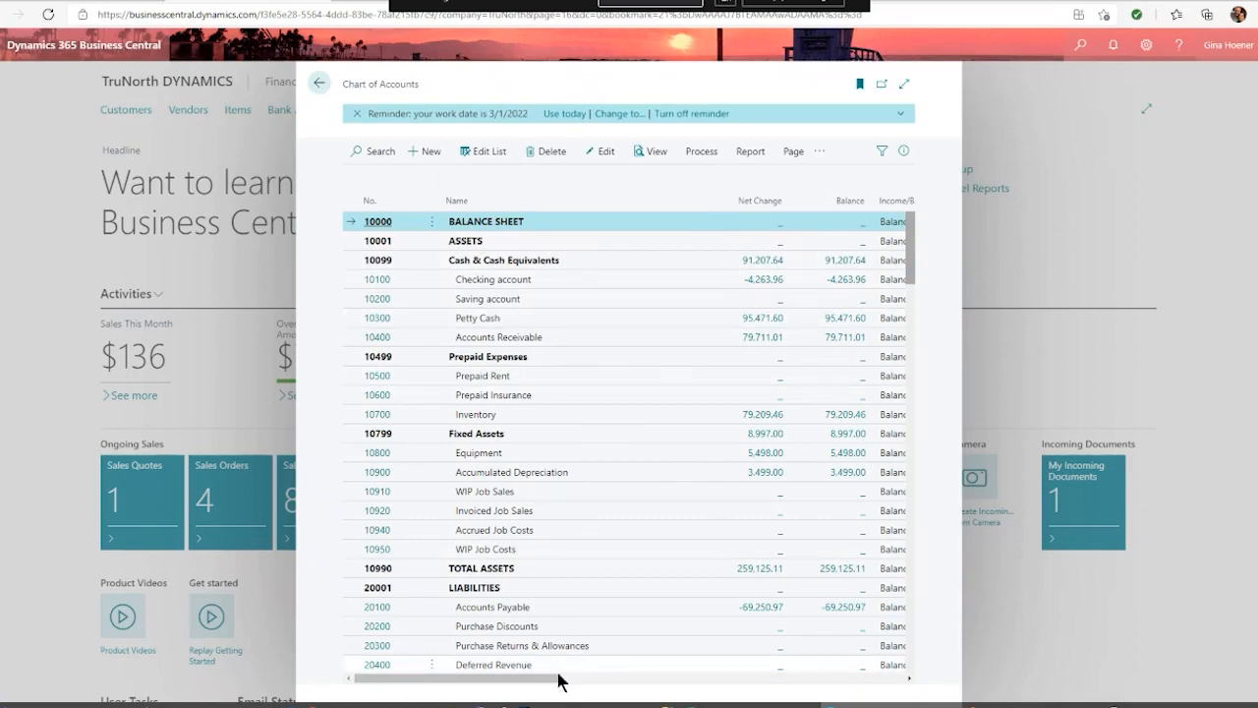
# Step: Switch to Dynamics GP, open Account Maintenance from the Financial area and move its window aside
pyautogui.click(581, 704)
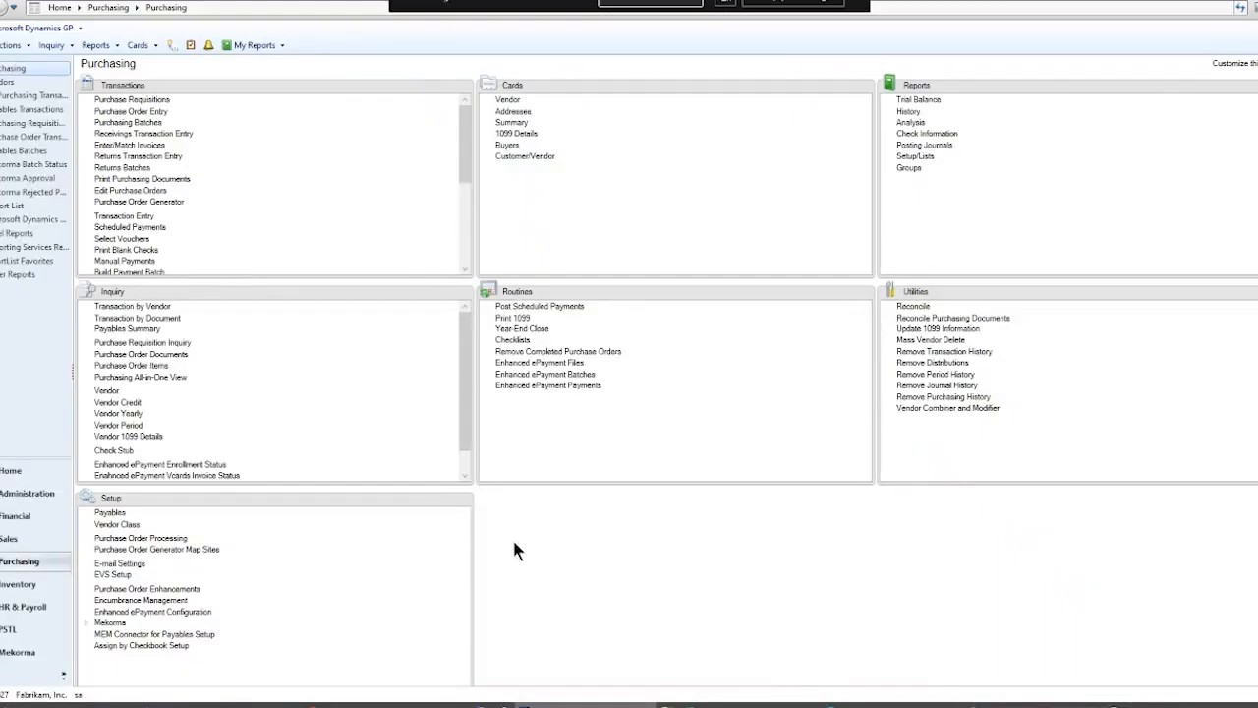
pyautogui.click(22, 515)
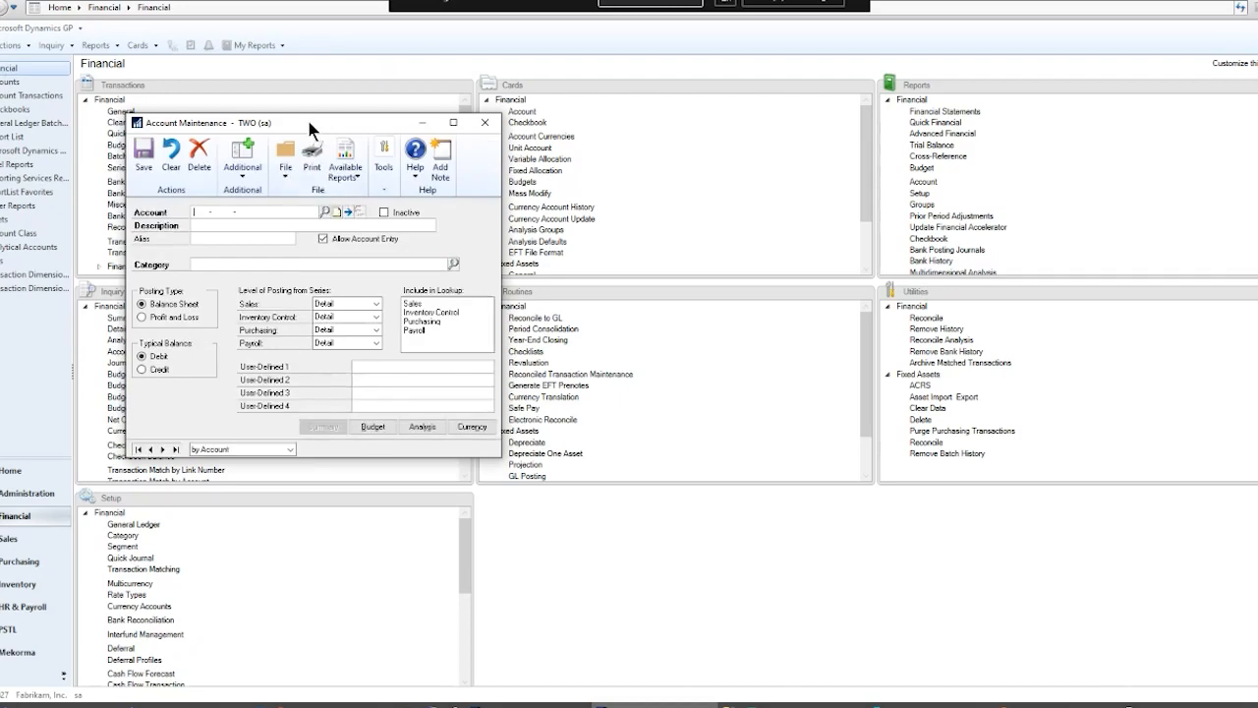
pyautogui.moveTo(307, 118); pyautogui.dragTo(998, 58)
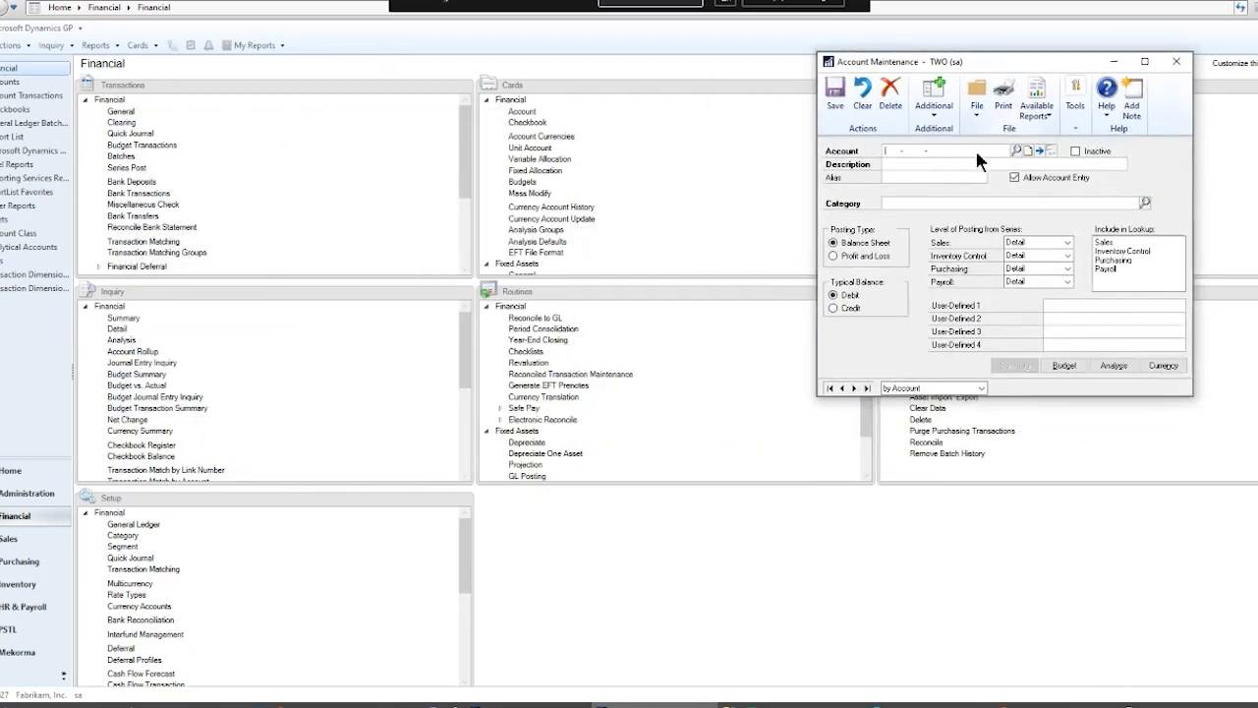
# Step: Open the Checkbook Maintenance window and place Account Maintenance right beside it
pyautogui.click(518, 125)
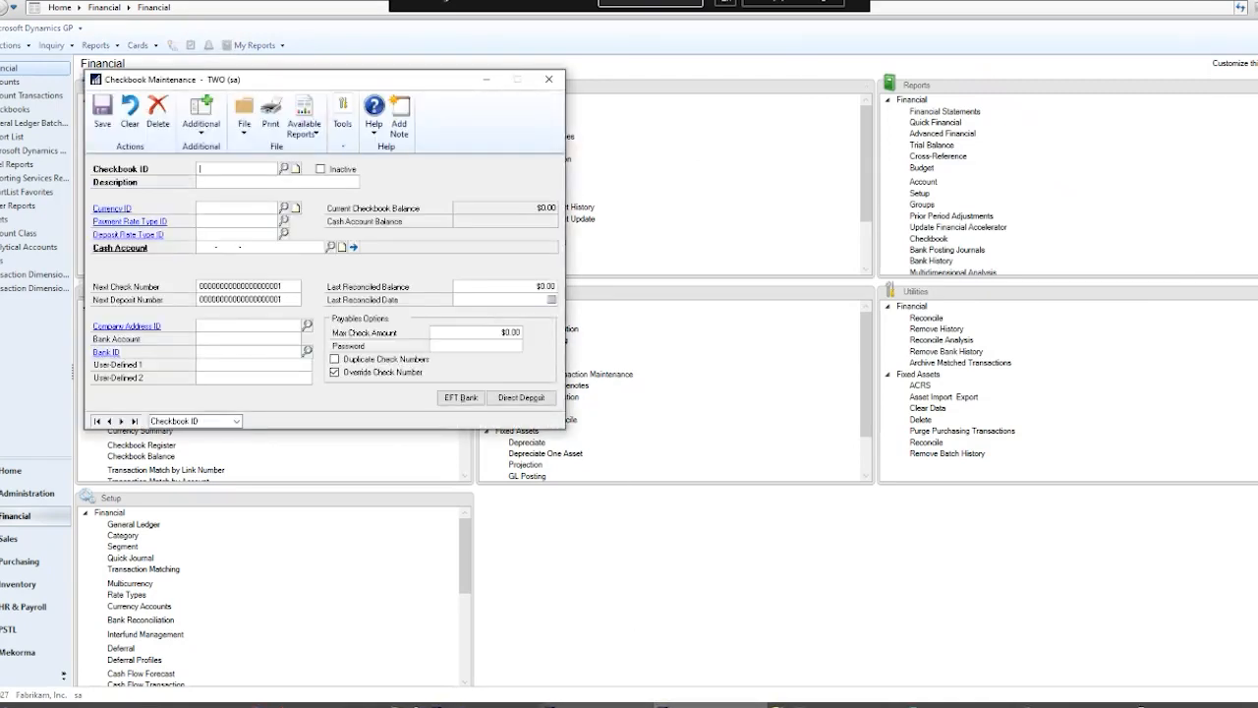
pyautogui.click(631, 704)
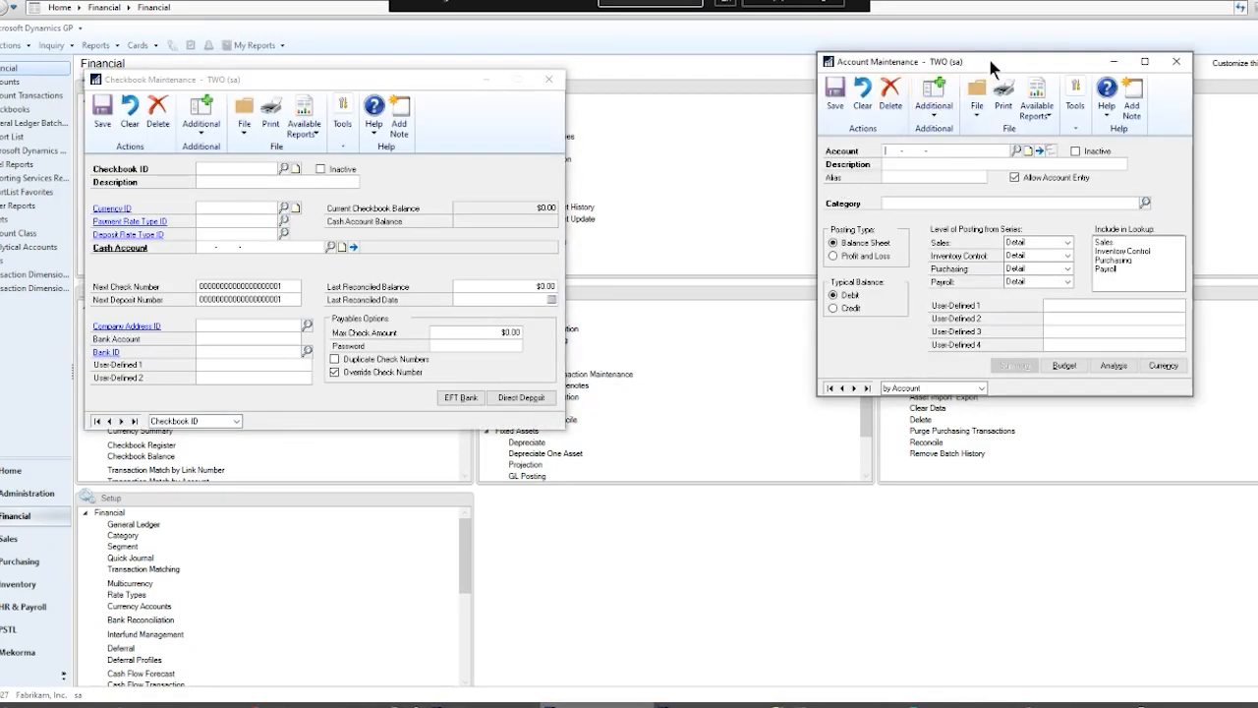
pyautogui.moveTo(988, 57); pyautogui.dragTo(762, 79)
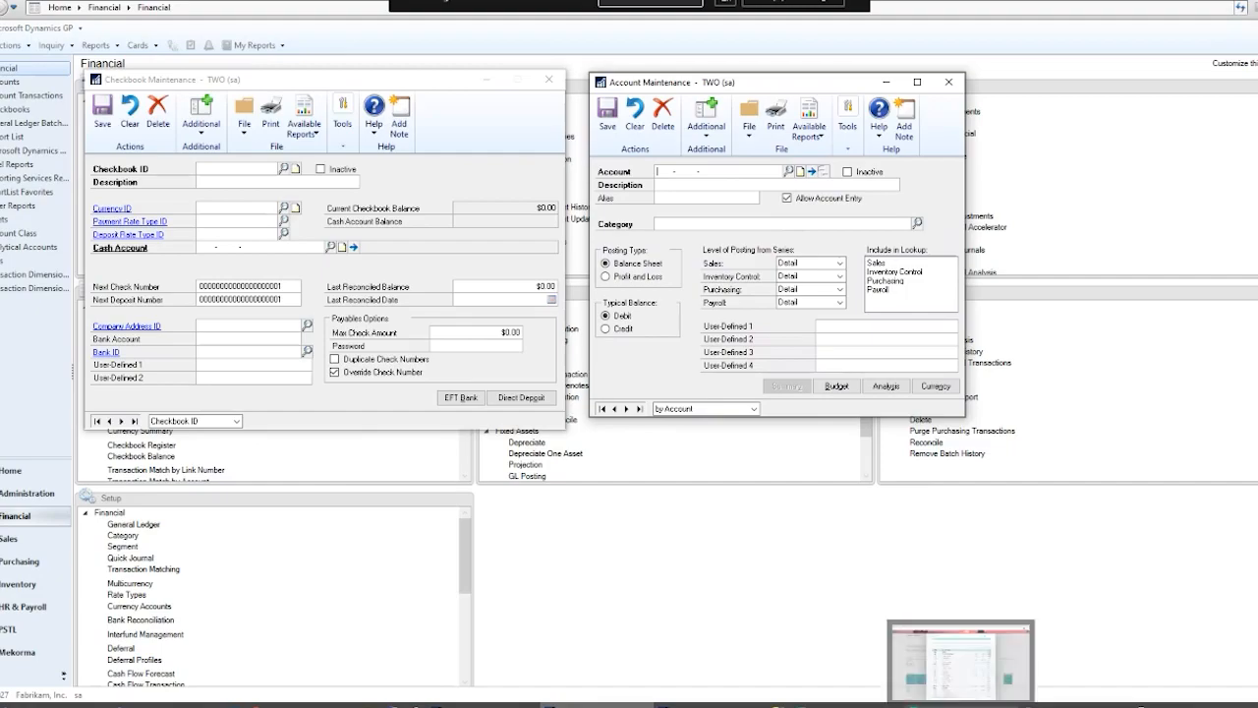
# Step: Switch back to Business Central and put the Chart of Accounts and, found by searching "bank acc", the Bank Accounts list in separate windows
pyautogui.click(963, 705)
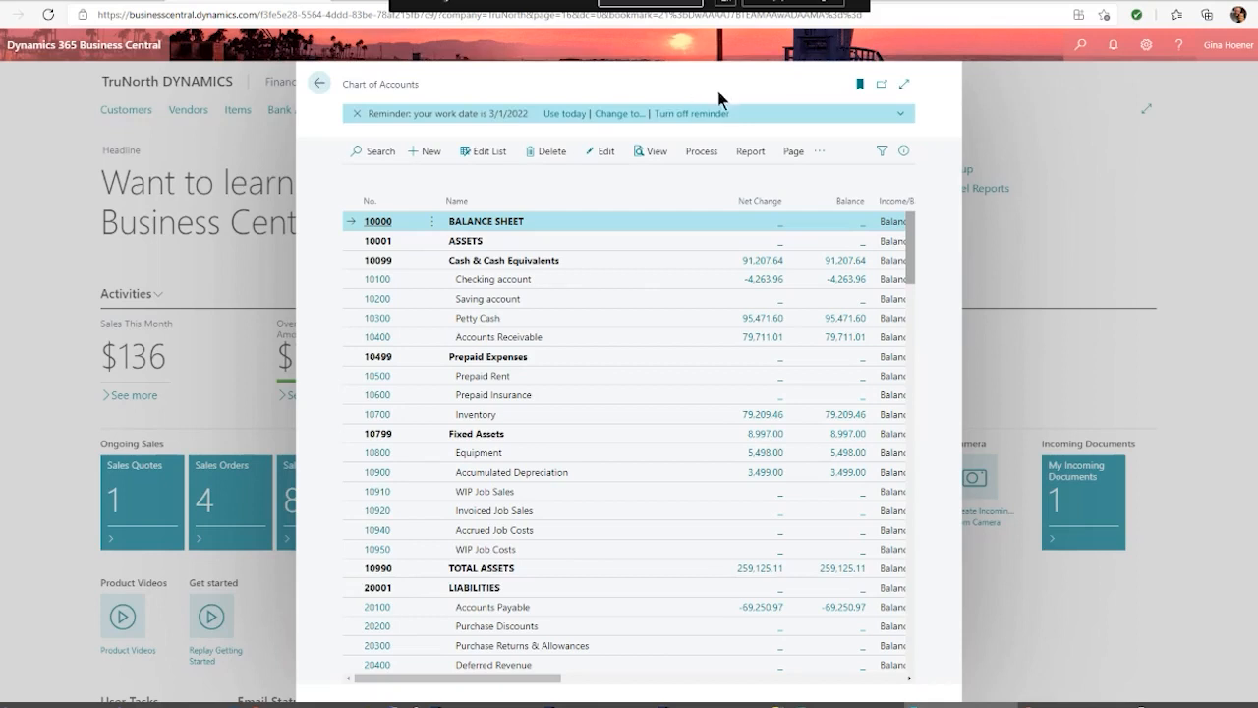
pyautogui.click(882, 85)
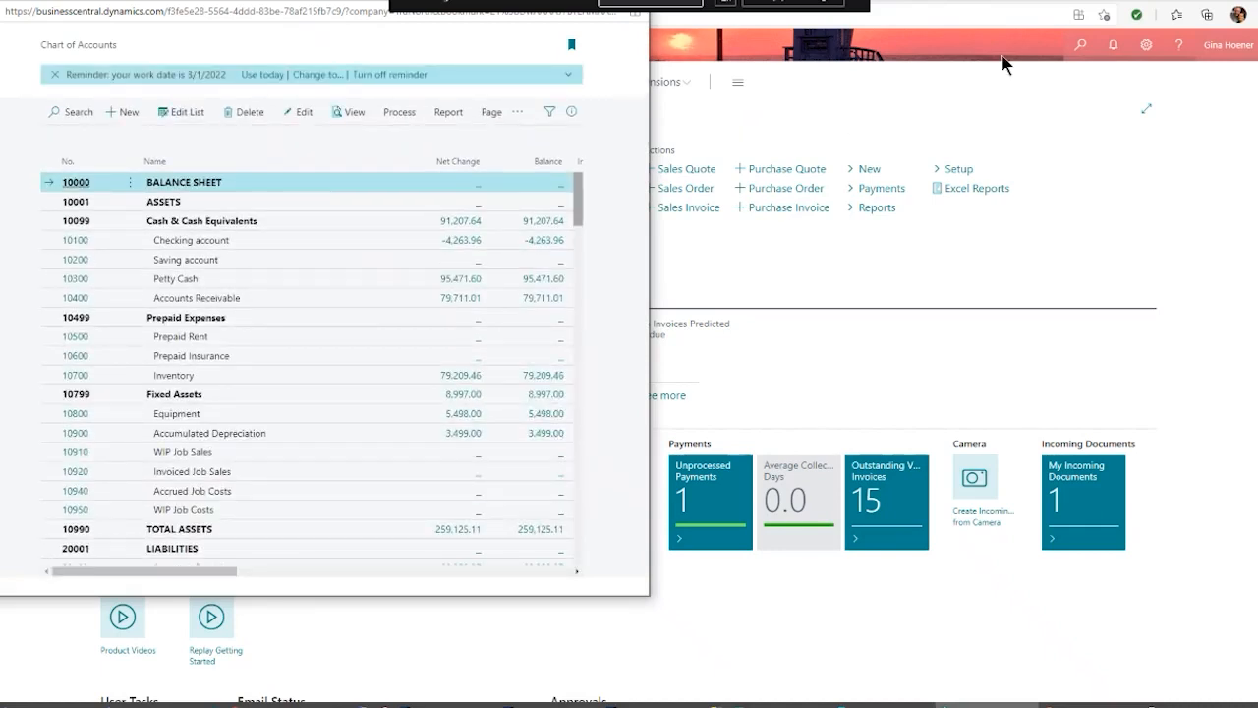
pyautogui.click(1082, 52)
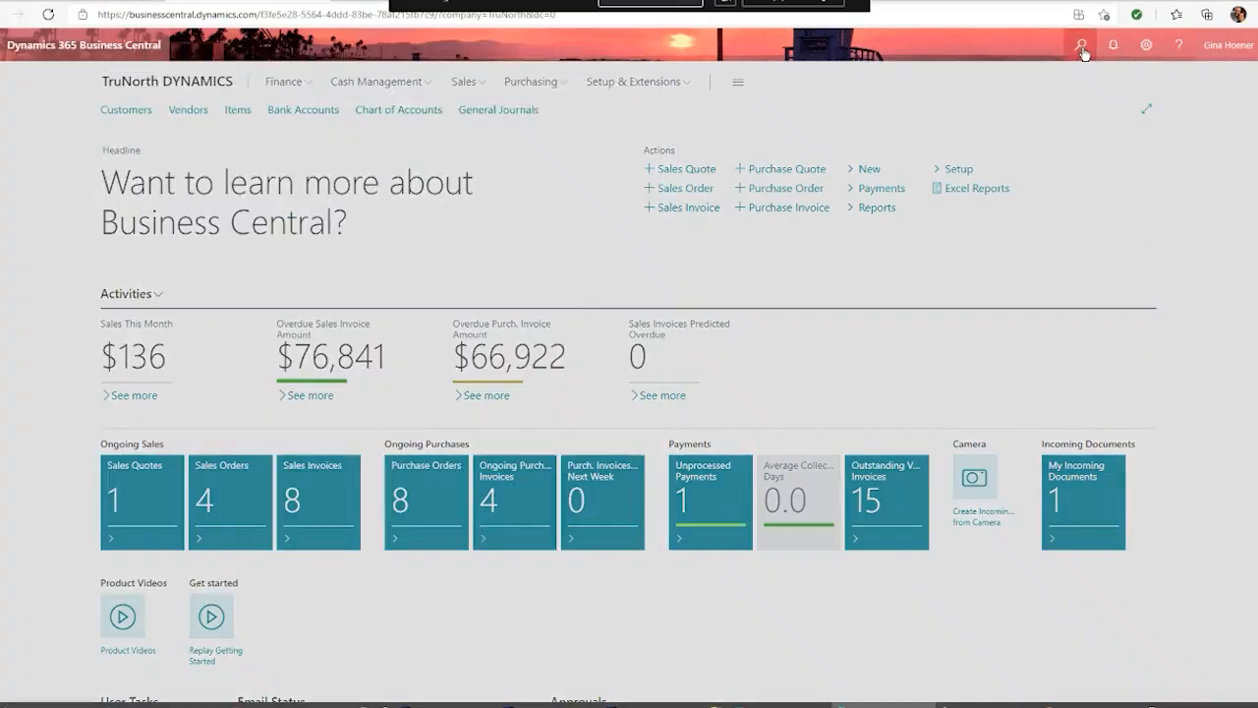
pyautogui.write('bank acc')
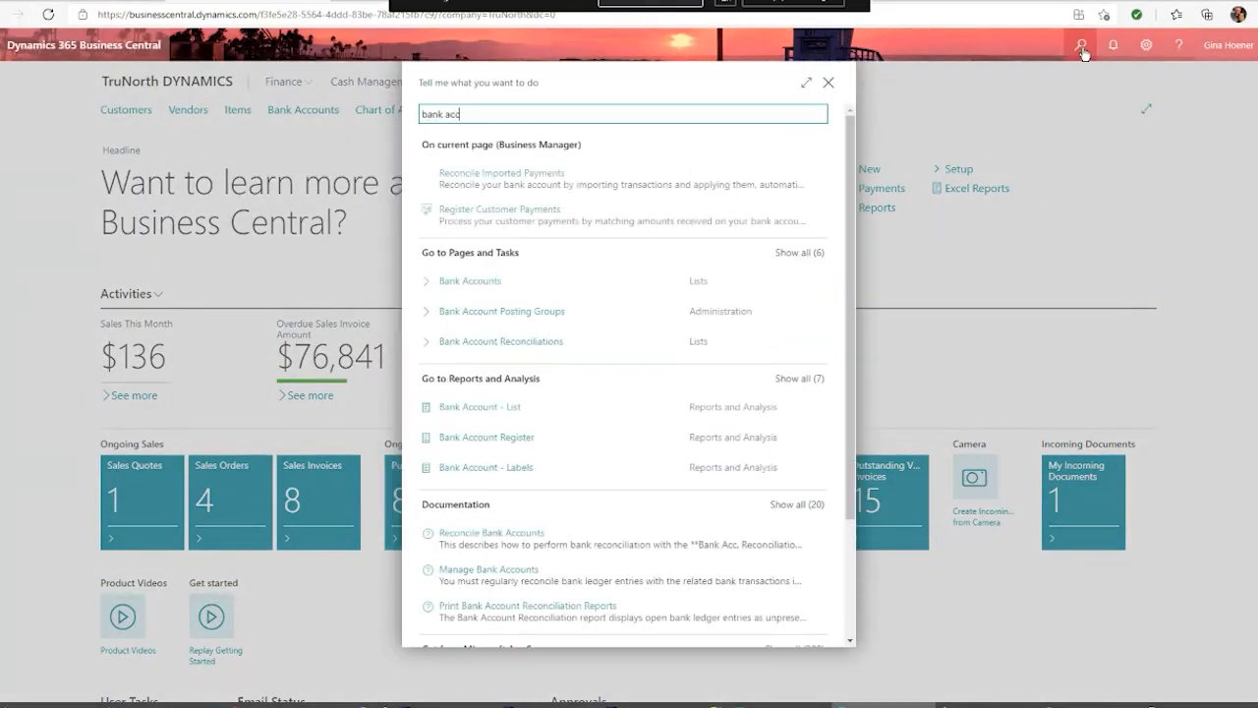
pyautogui.click(468, 282)
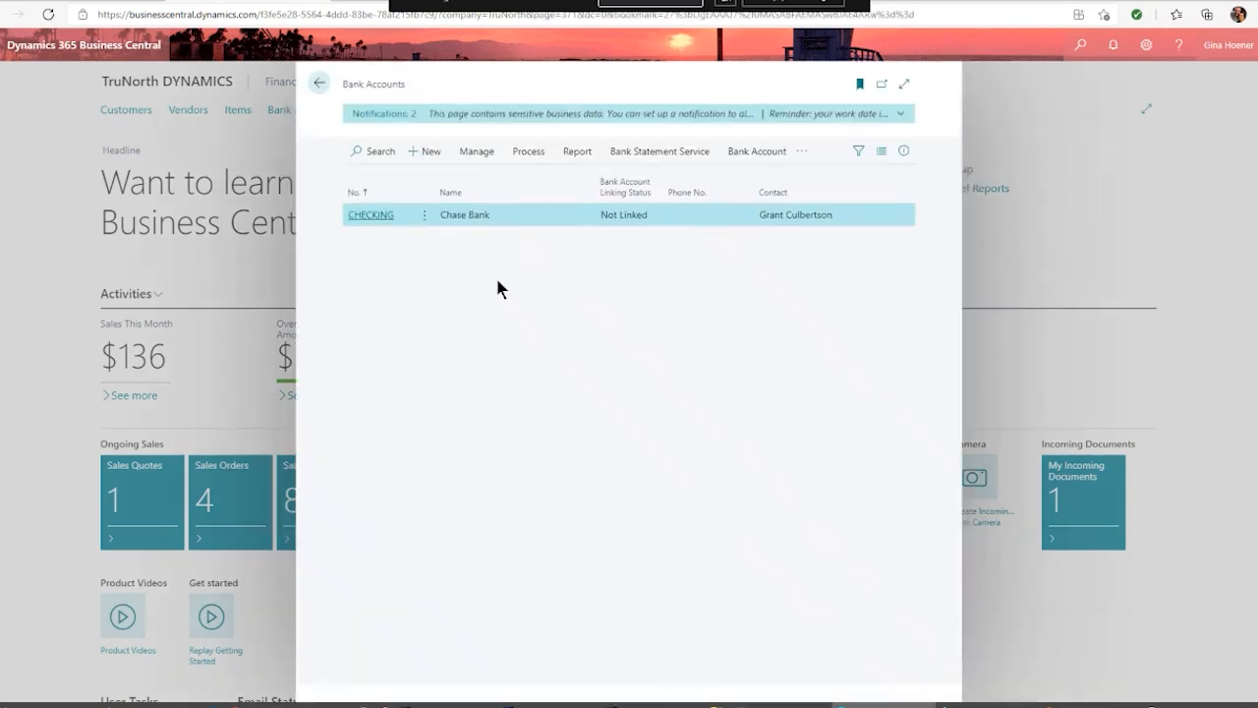
pyautogui.click(879, 85)
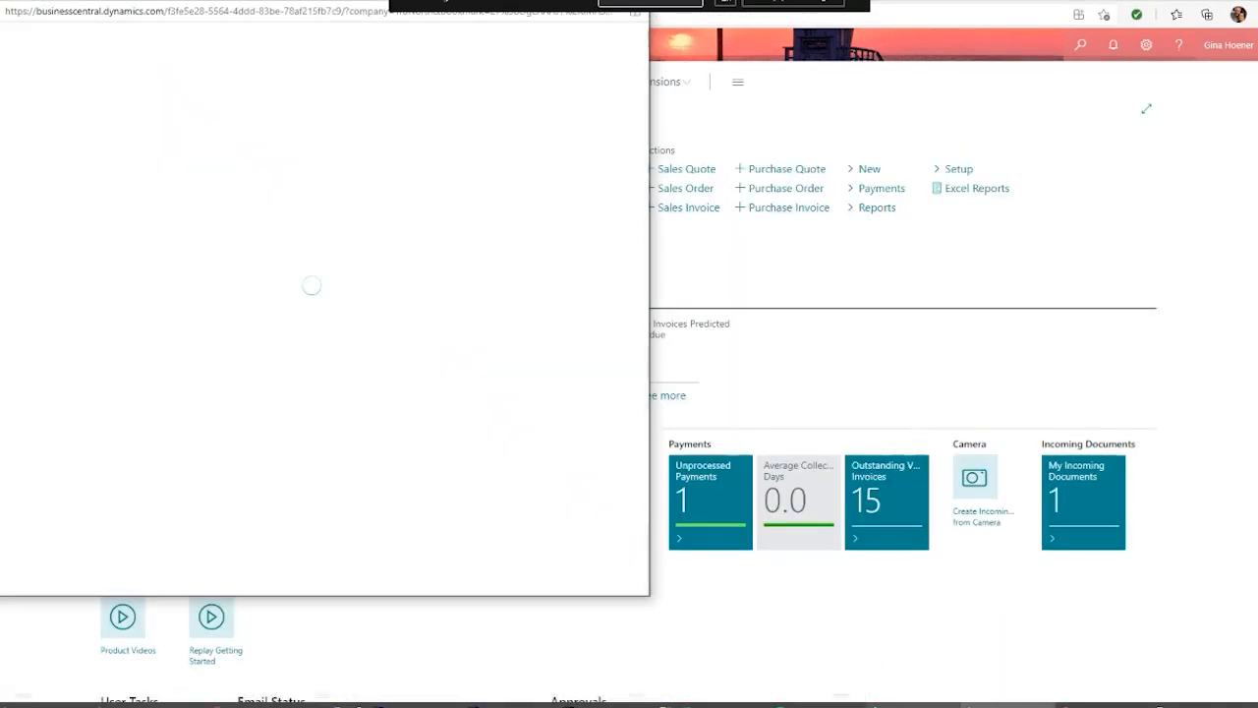
# Step: Bring the Chart of Accounts window forward and place it beside the Bank Accounts window
pyautogui.moveTo(910, 706)
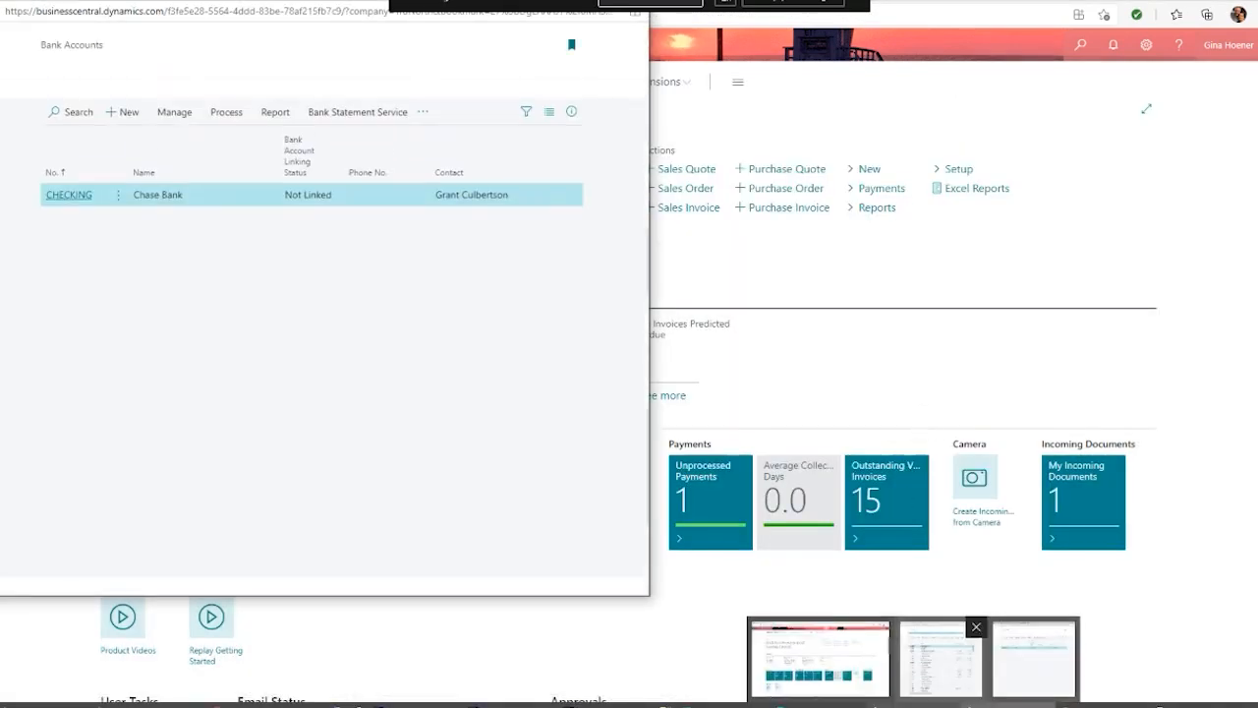
pyautogui.click(938, 656)
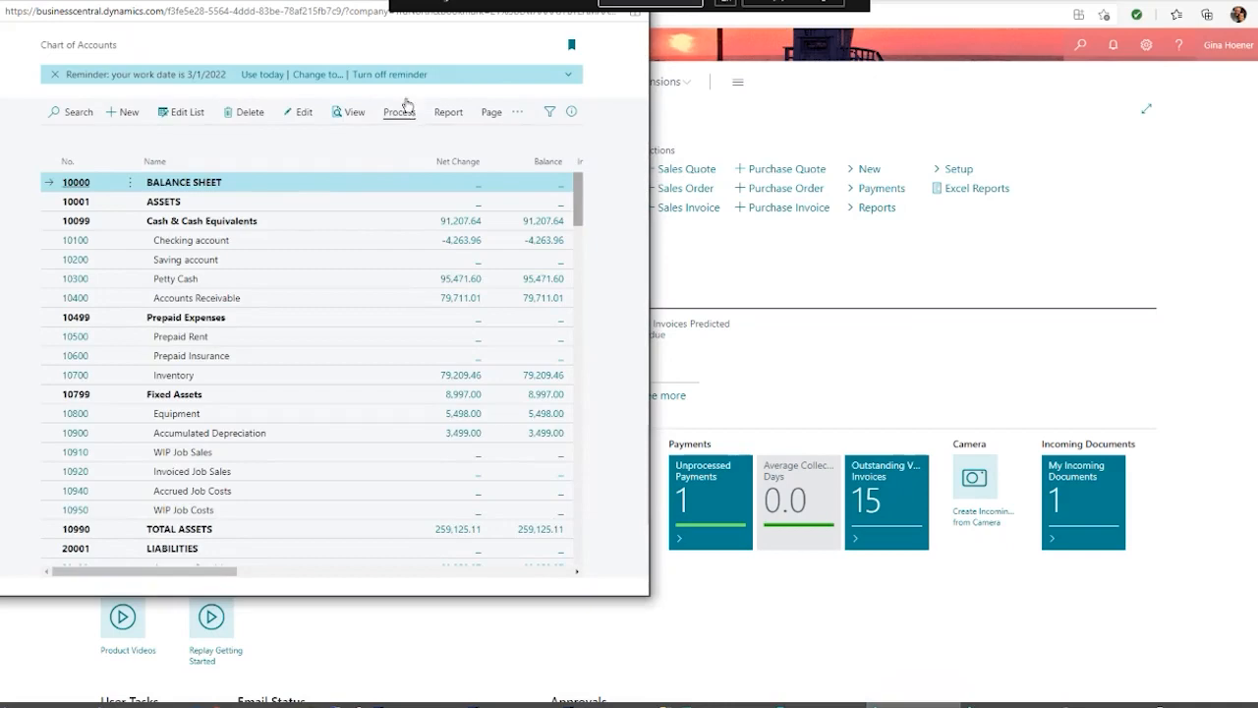
pyautogui.moveTo(339, 2); pyautogui.dragTo(903, 42)
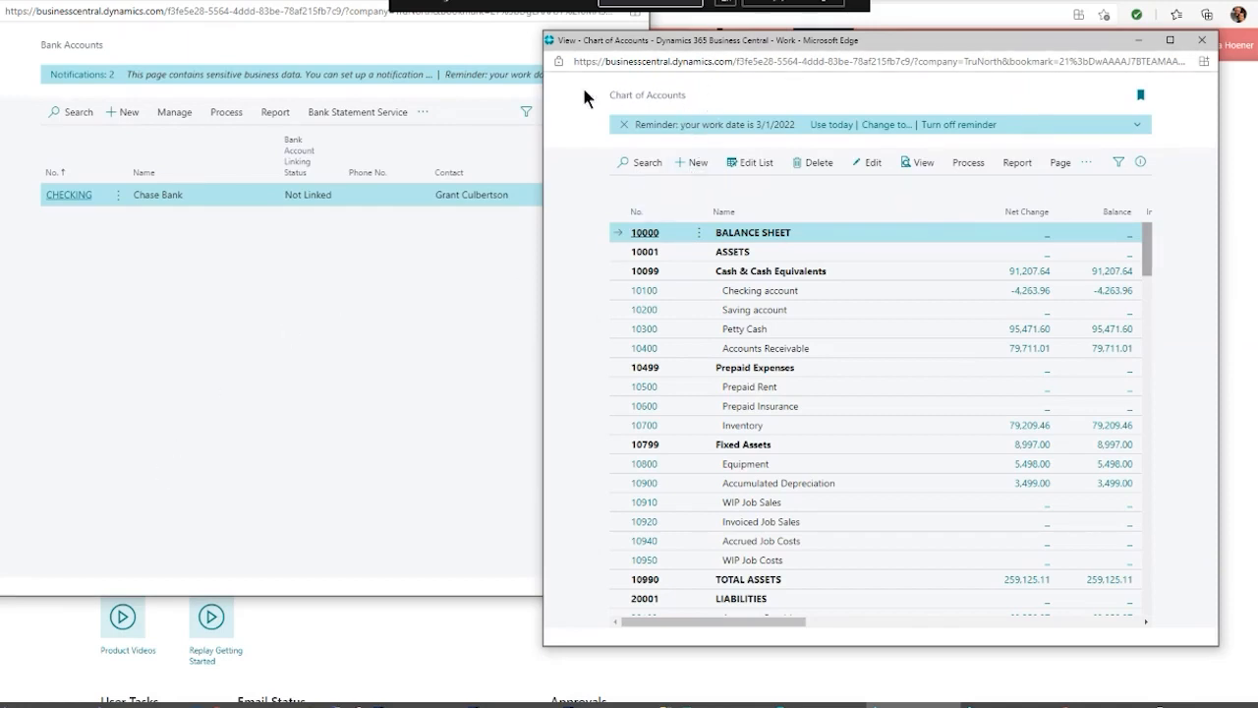
pyautogui.moveTo(901, 45)
pyautogui.mouseDown()
pyautogui.moveTo(1257, 88)
pyautogui.moveTo(1257, 45)
pyautogui.moveTo(917, 48)
pyautogui.mouseUp()
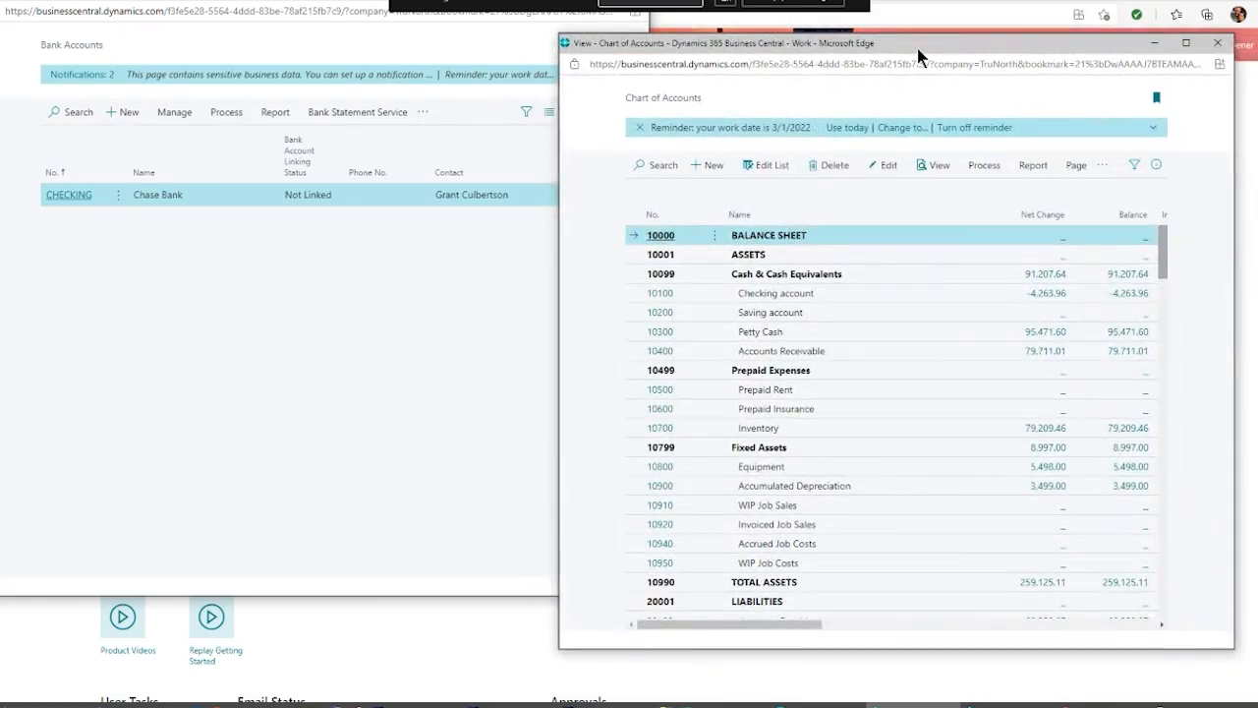
# Step: Close the separate Chart of Accounts and Bank Accounts windows
pyautogui.click(1216, 43)
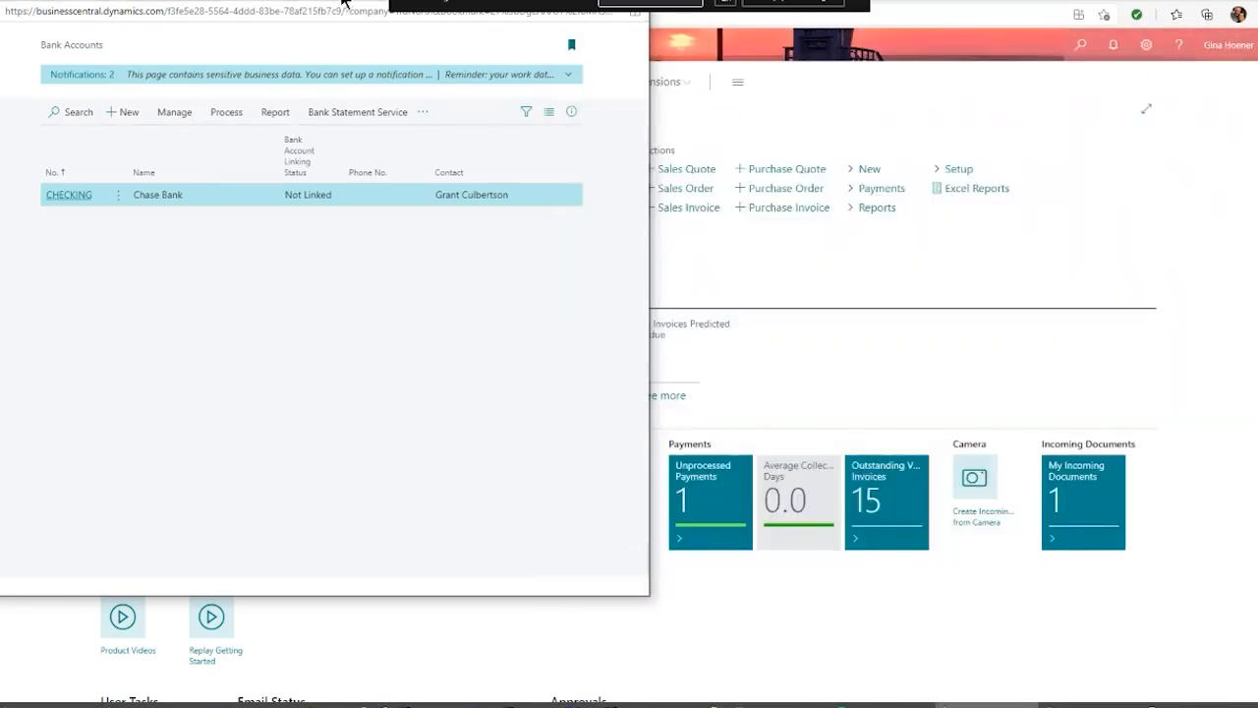
pyautogui.moveTo(344, 0); pyautogui.dragTo(353, 92)
pyautogui.click(639, 94)
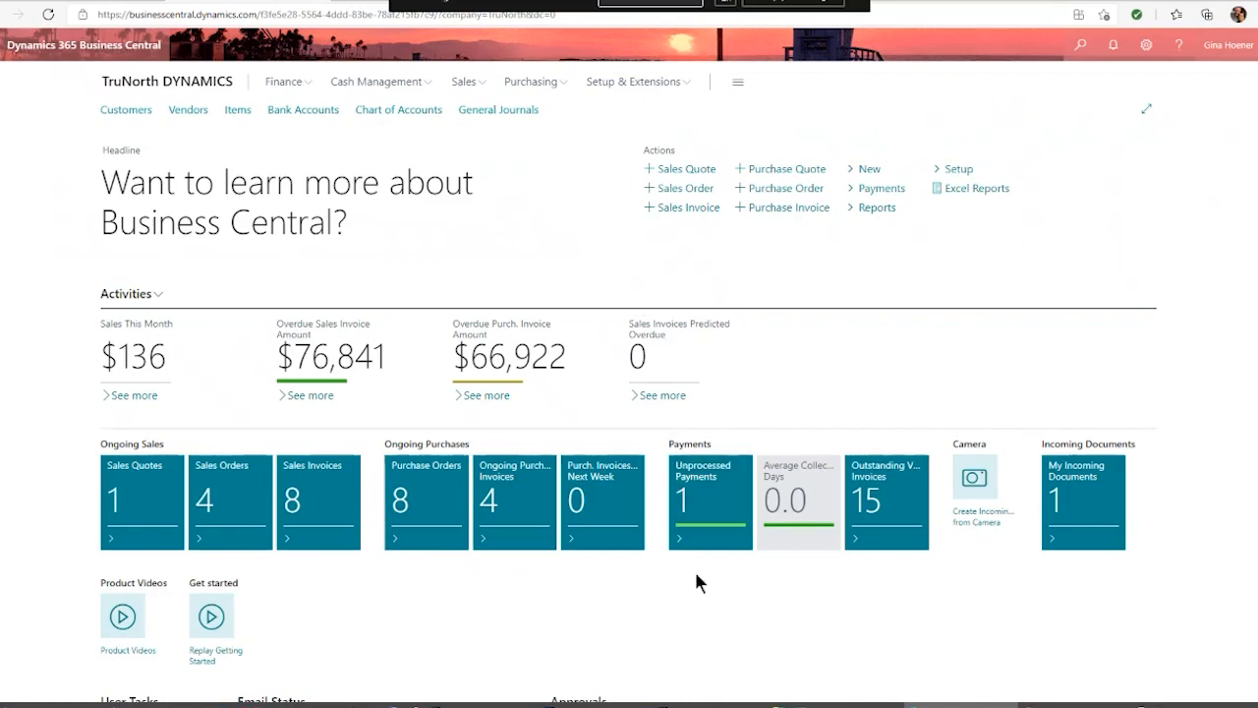
# Step: Close the two remaining separate GP windows
pyautogui.rightClick(693, 706)
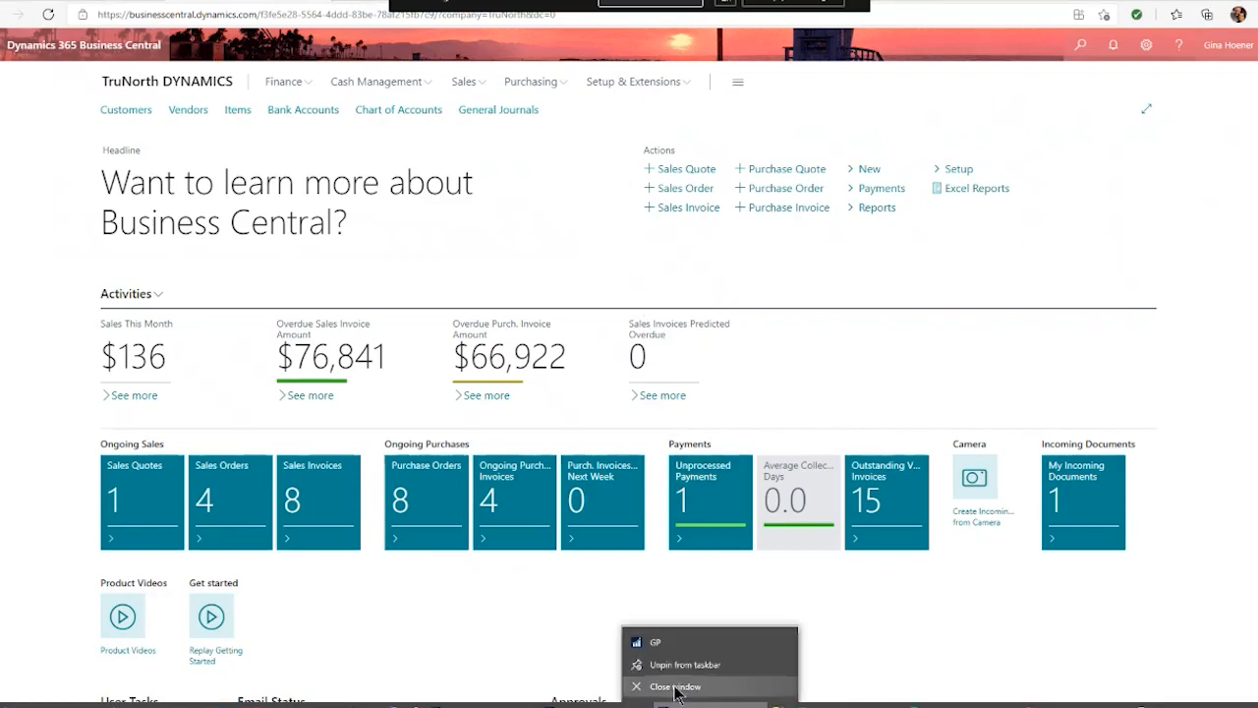
pyautogui.click(675, 687)
pyautogui.rightClick(635, 702)
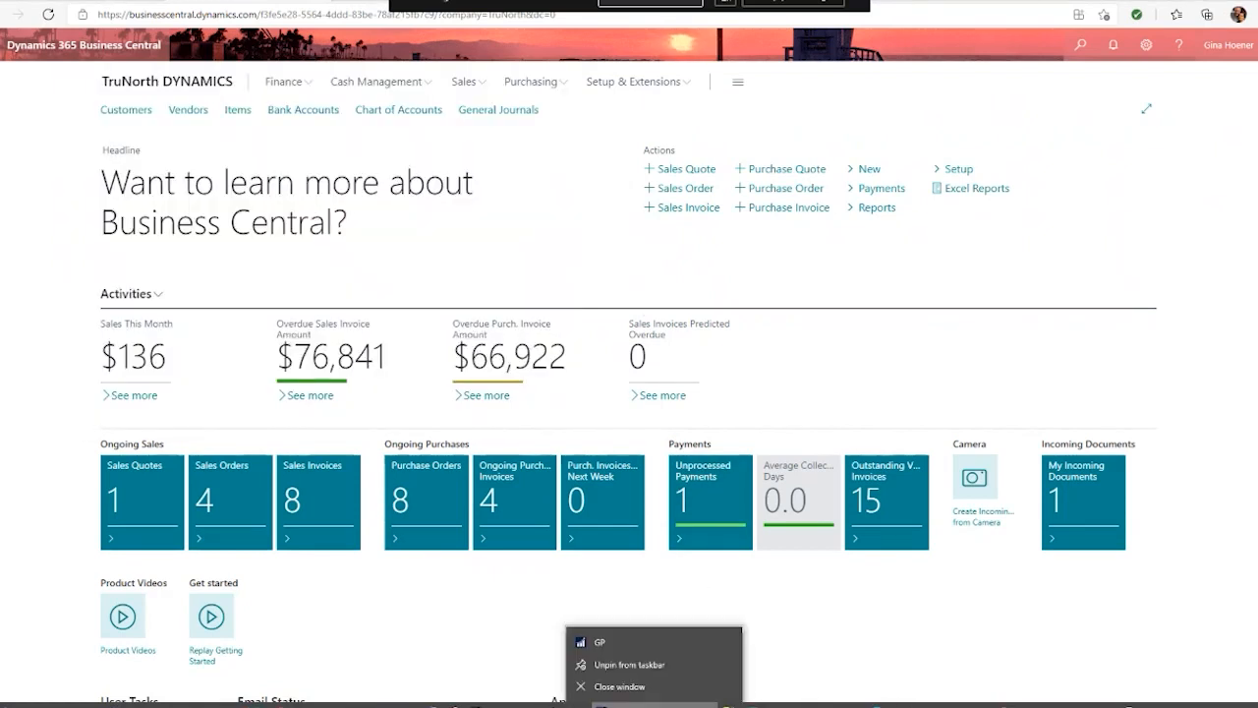
pyautogui.click(630, 688)
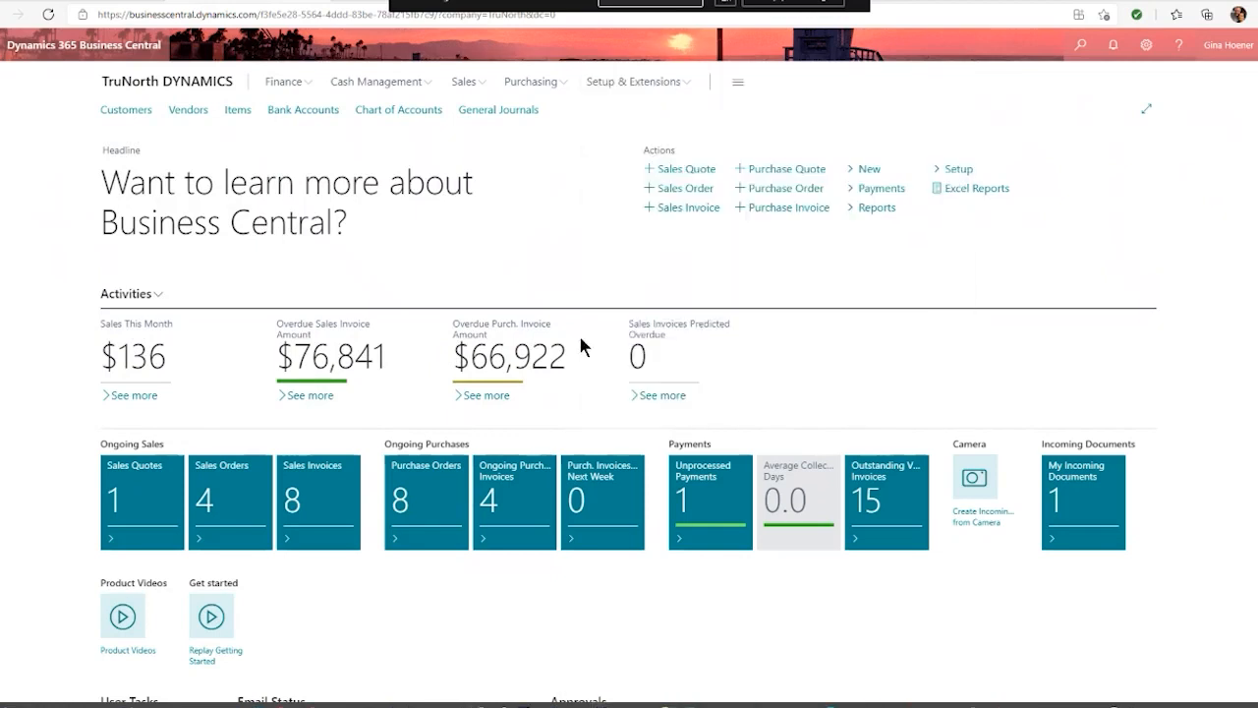
# Step: Open the Chart of Accounts, then remove its home-page bookmark and add it back
pyautogui.click(399, 110)
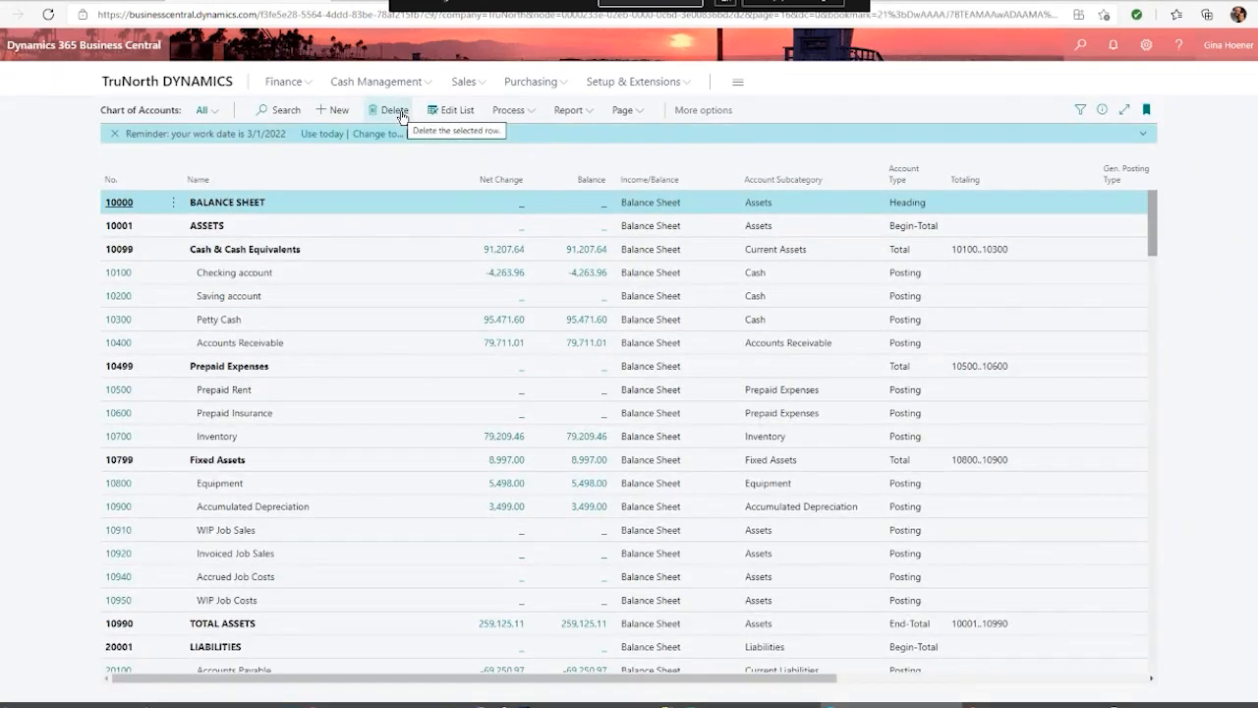
pyautogui.click(1147, 112)
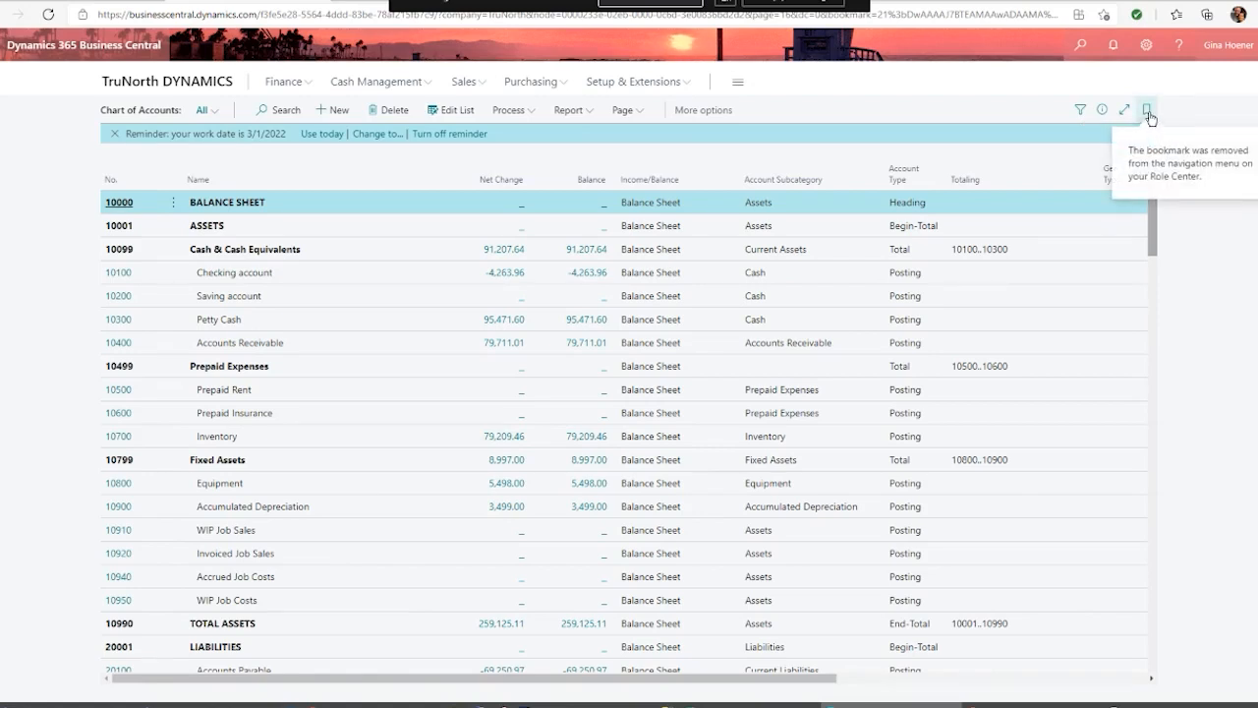
pyautogui.click(1147, 111)
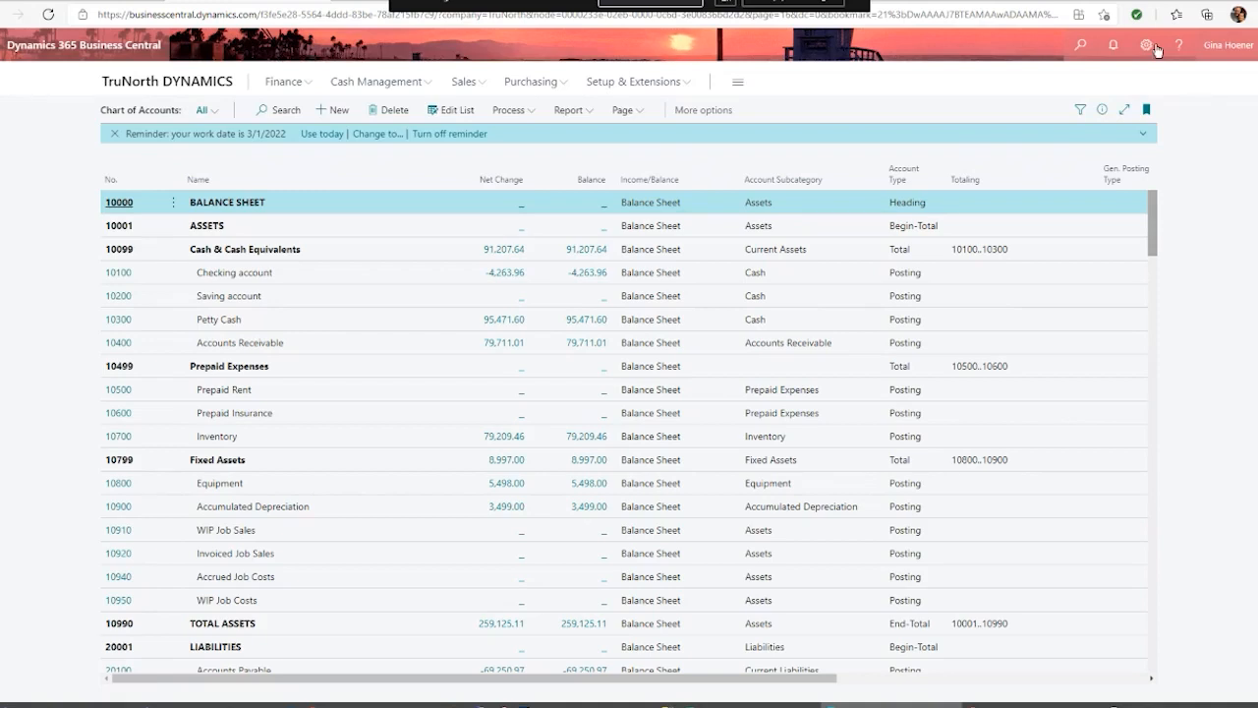
# Step: Search for "dimension" and open the Dimensions list
pyautogui.click(1081, 46)
pyautogui.write('d')
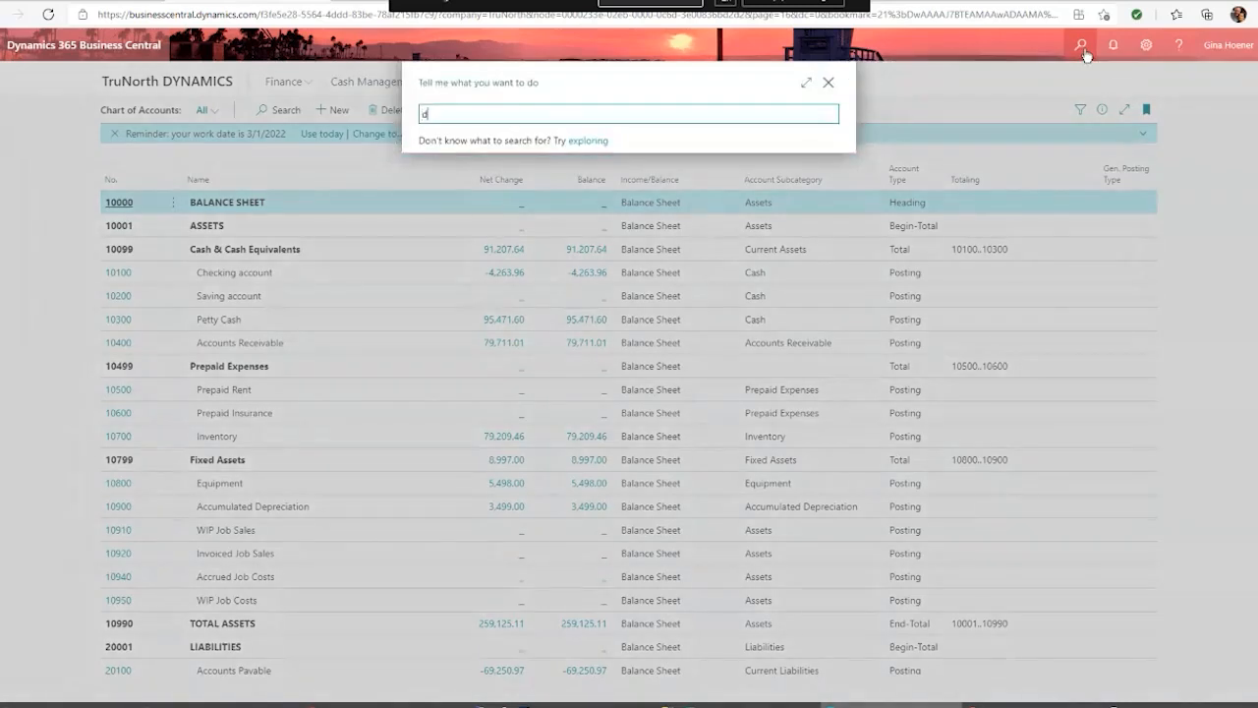
pyautogui.write('imension')
pyautogui.click(450, 316)
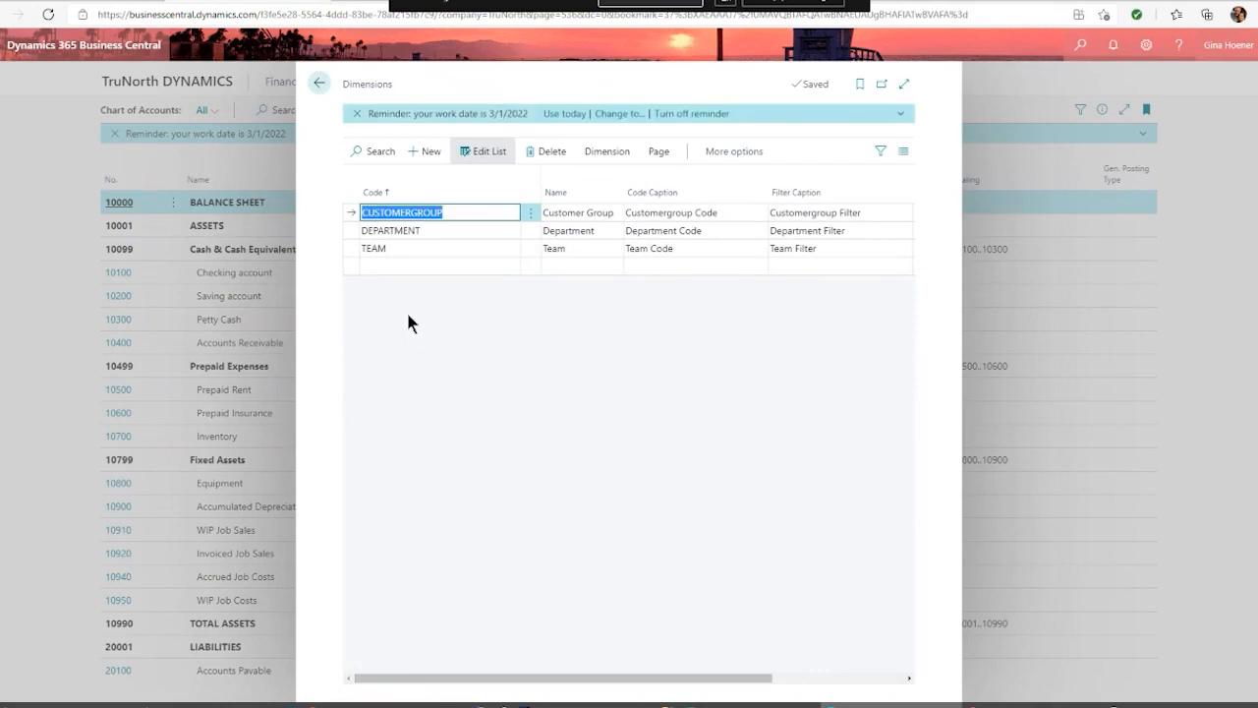
# Step: Select the TEAM dimension and open its dimension values
pyautogui.click(460, 212)
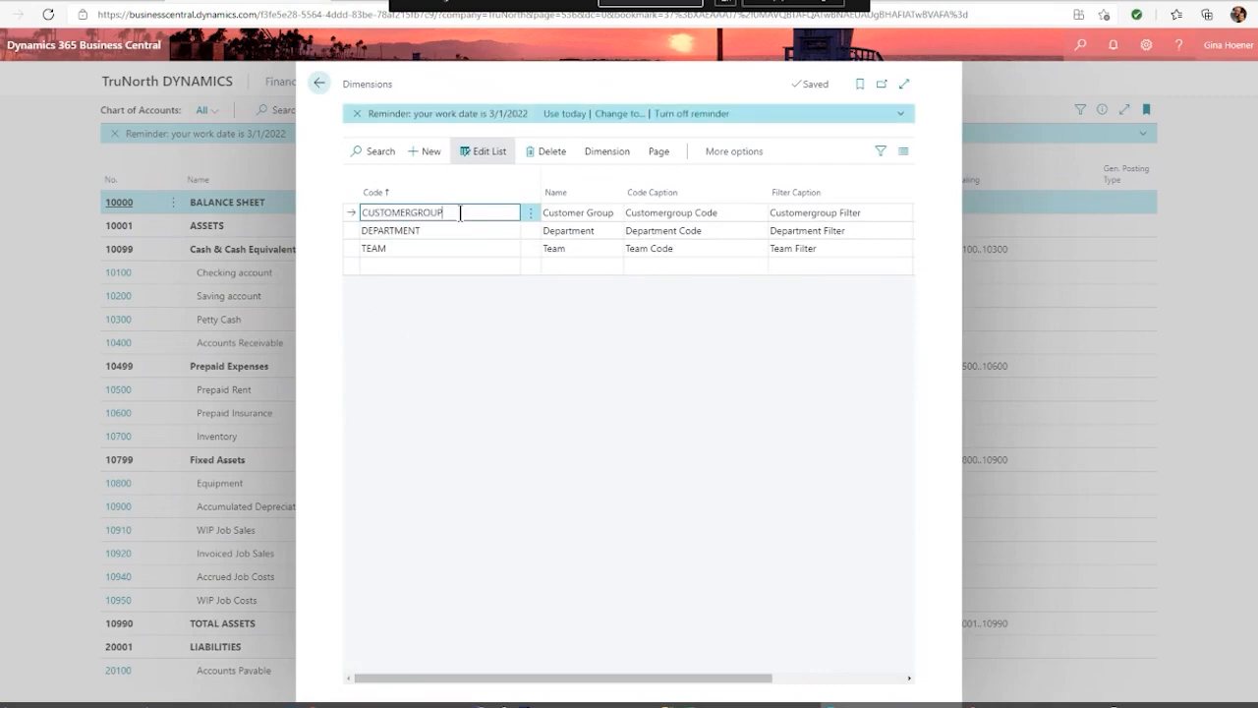
pyautogui.click(404, 248)
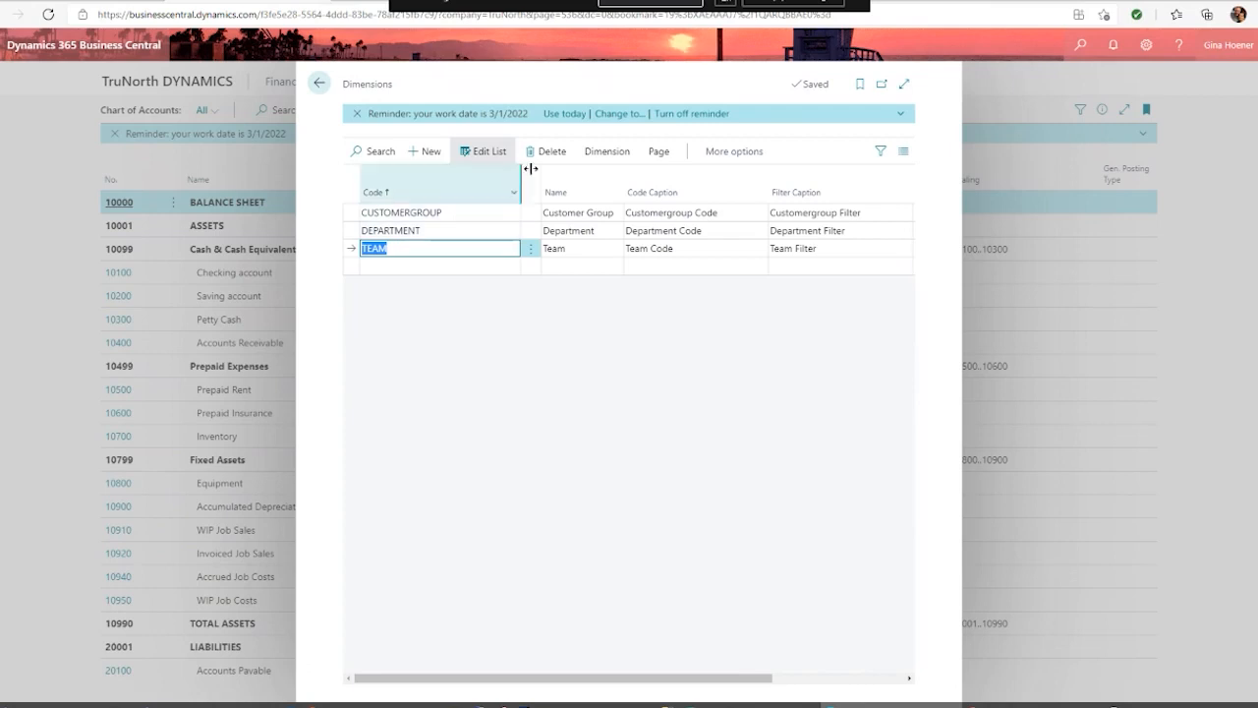
pyautogui.click(589, 154)
pyautogui.click(420, 178)
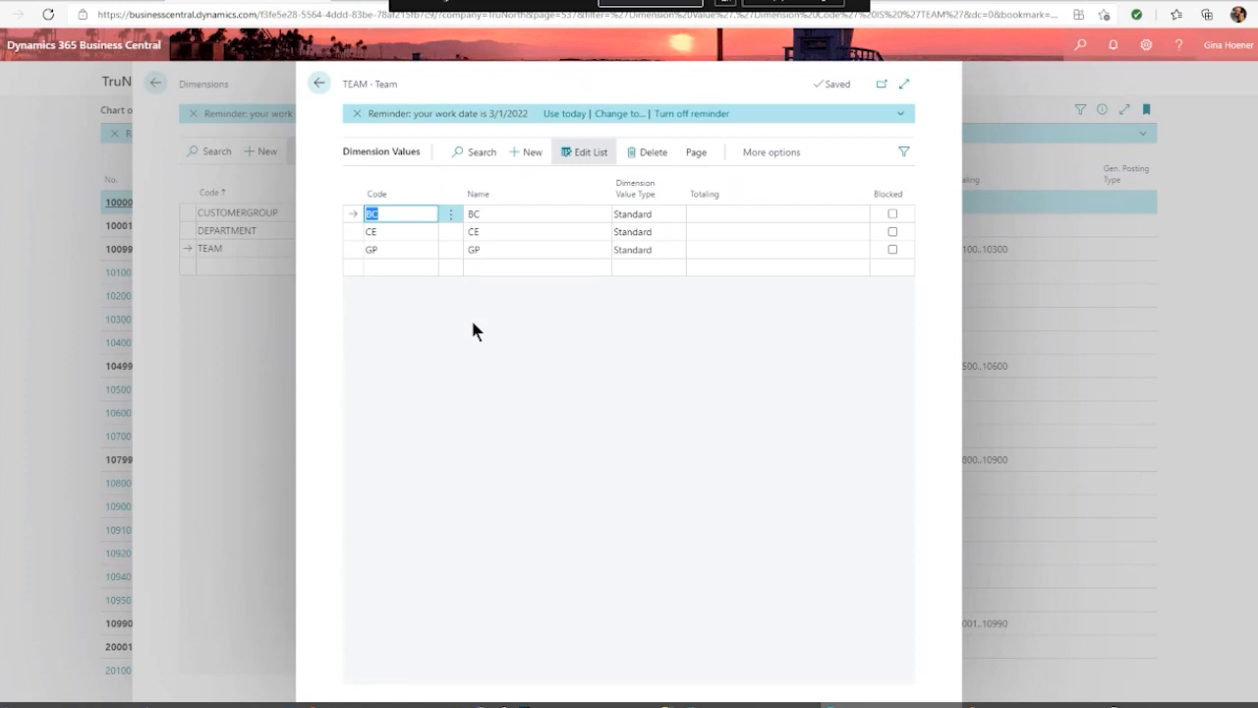
# Step: Close the TEAM dimension values and the Dimensions list, and return to the TruNorth DYNAMICS home page
pyautogui.click(319, 83)
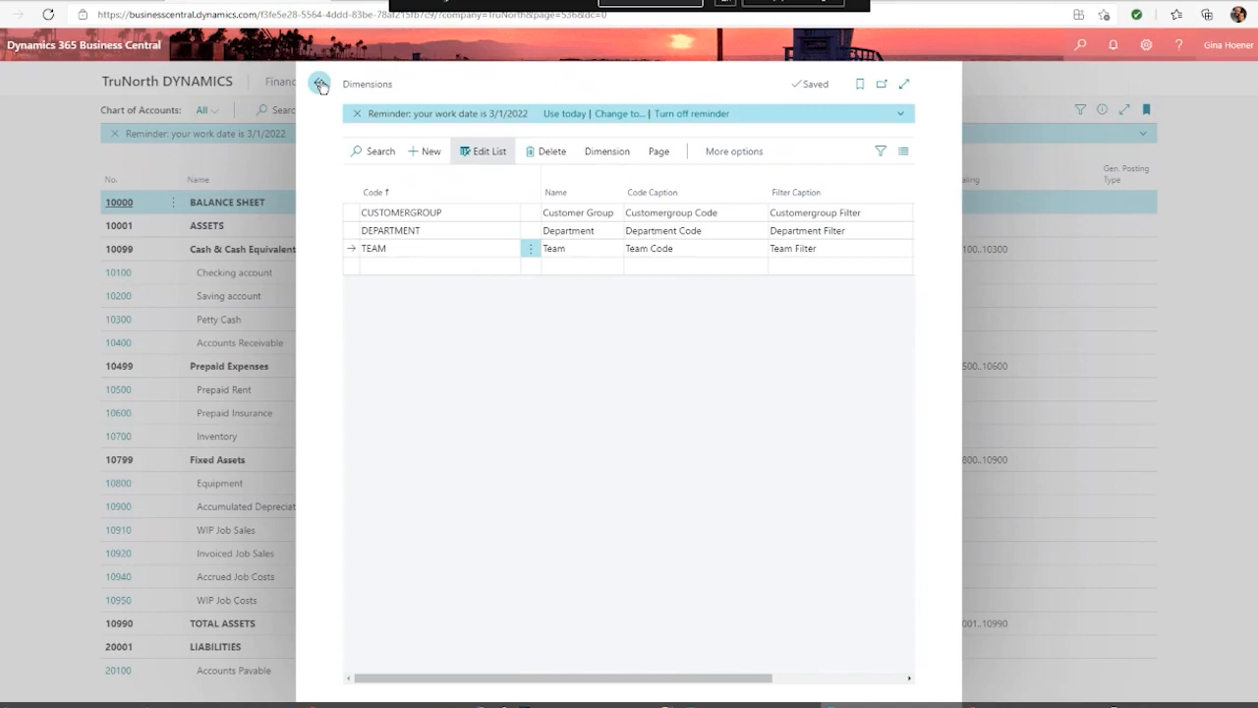
pyautogui.click(320, 84)
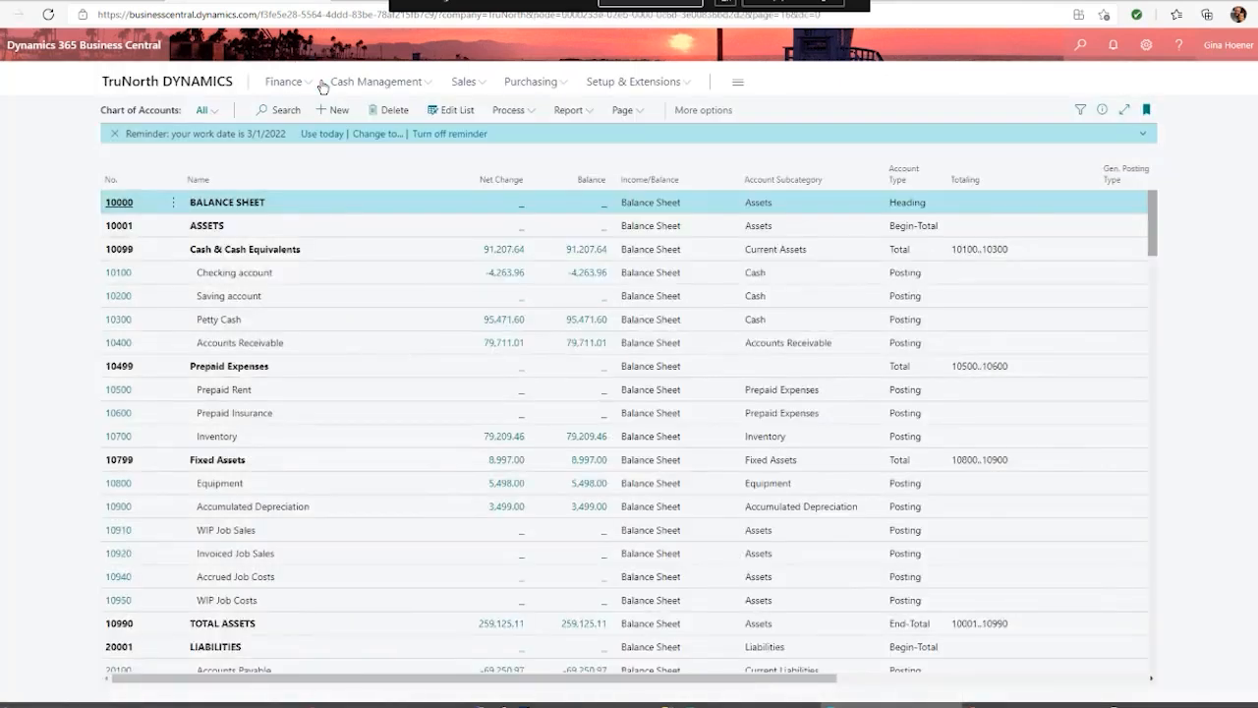
pyautogui.click(173, 88)
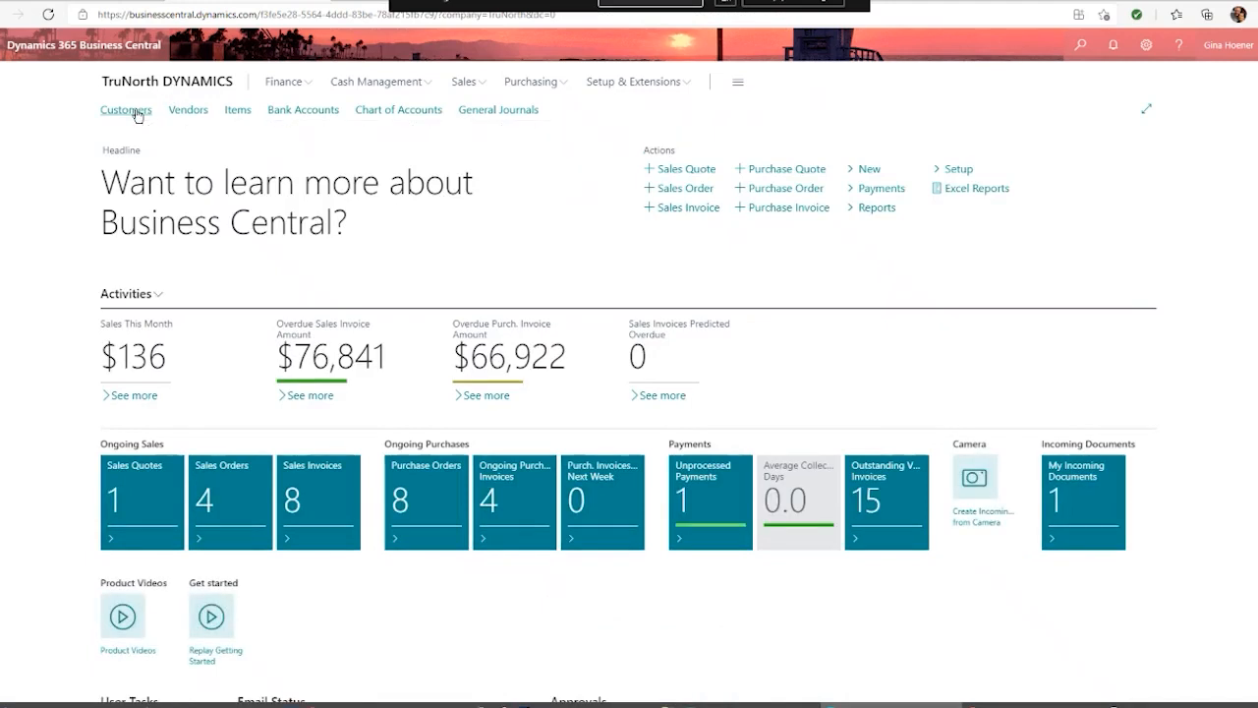
# Step: Open the Customers list and filter it by Balance Due ($) greater than 10000
pyautogui.click(137, 115)
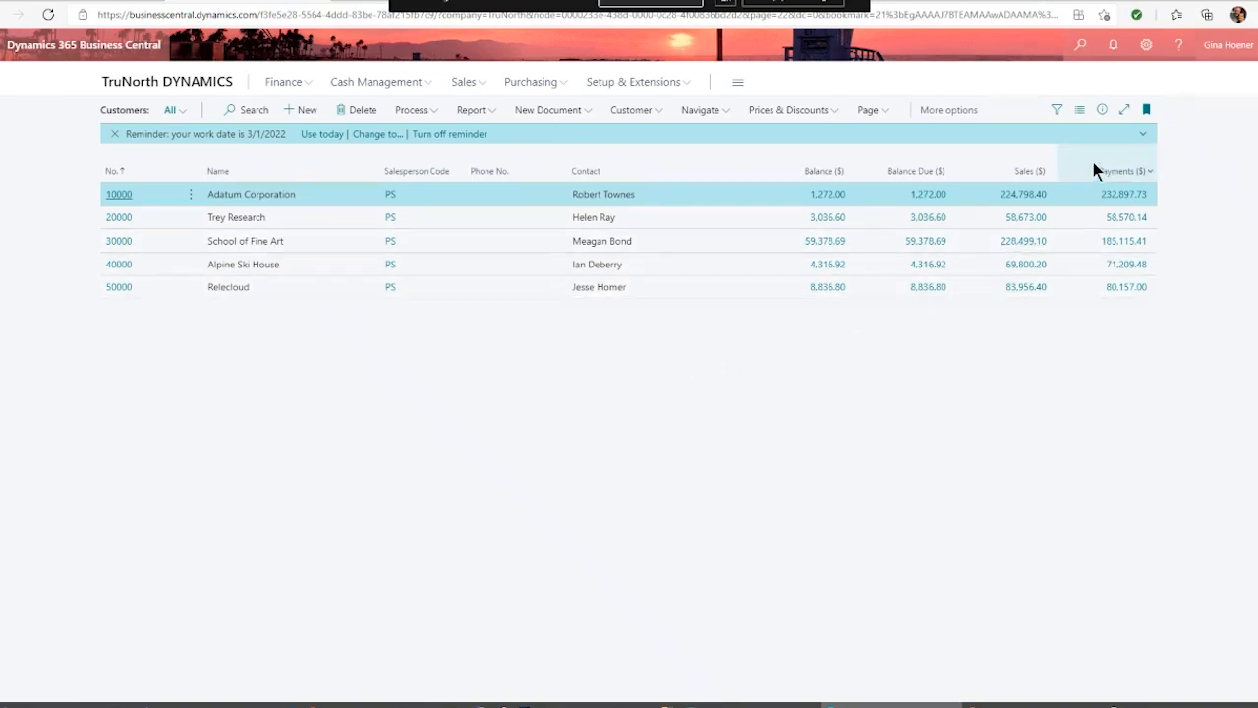
pyautogui.click(1056, 112)
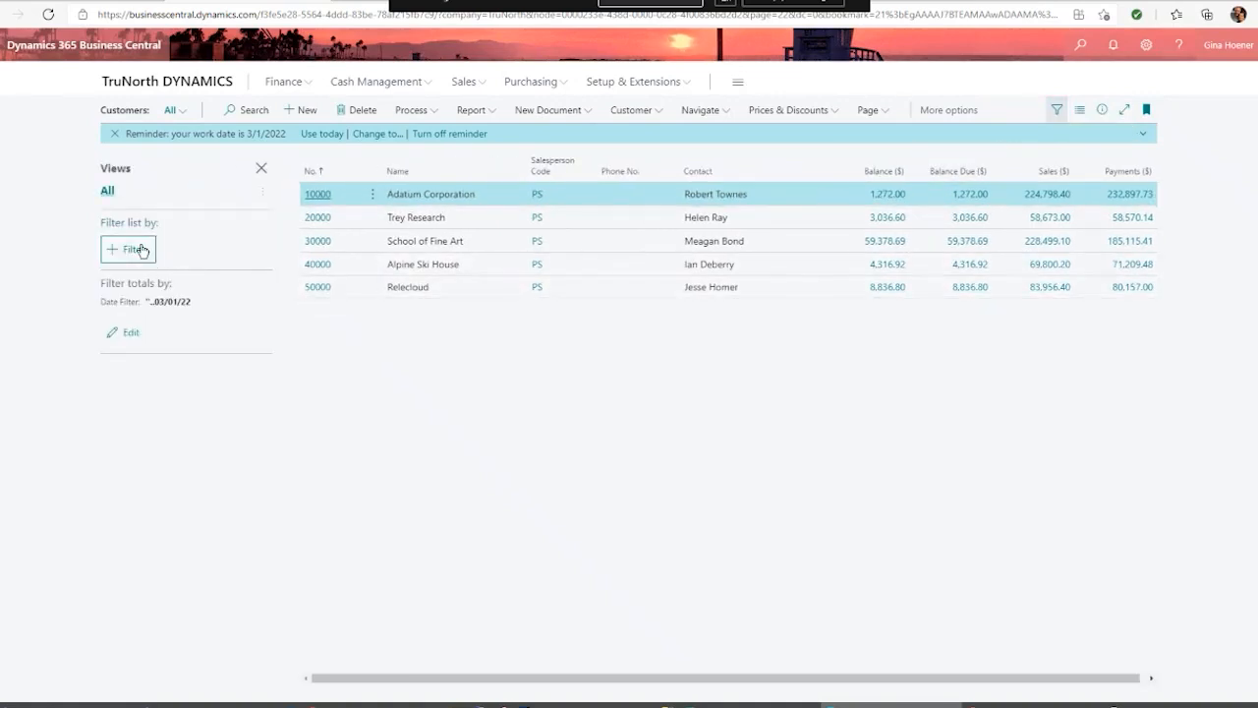
pyautogui.click(141, 250)
pyautogui.click(133, 468)
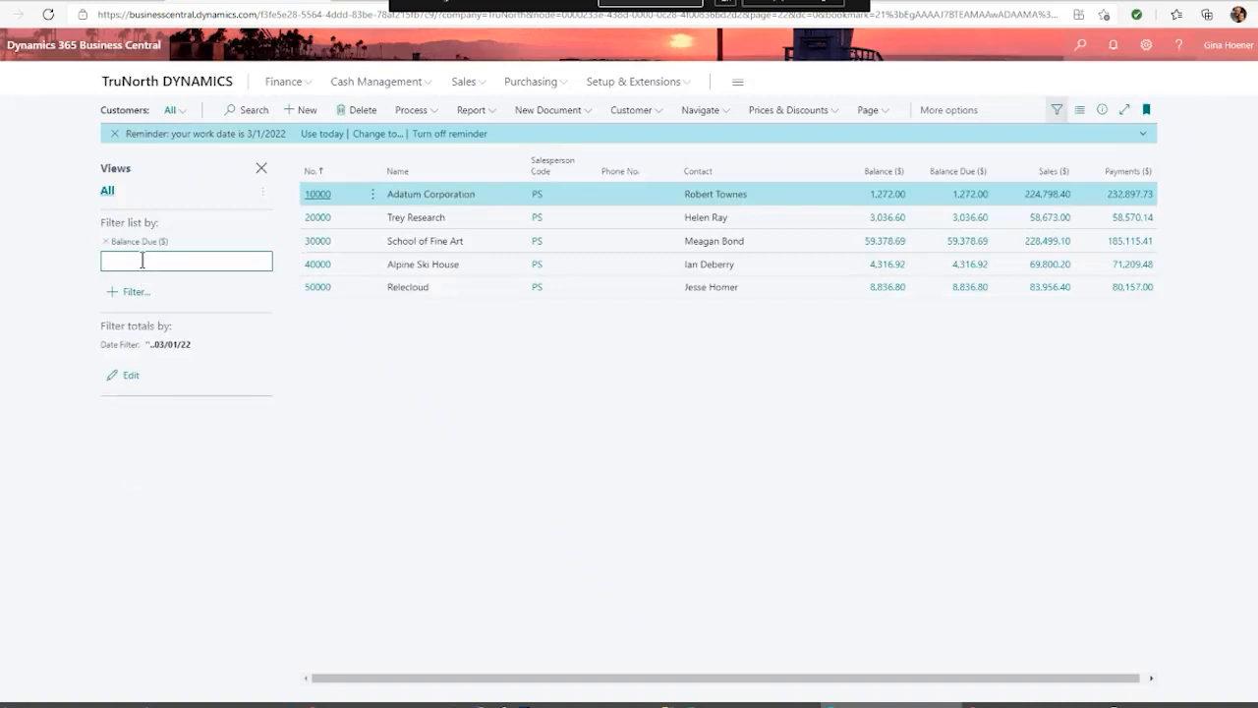
pyautogui.write('> 10000')
pyautogui.press('Return')
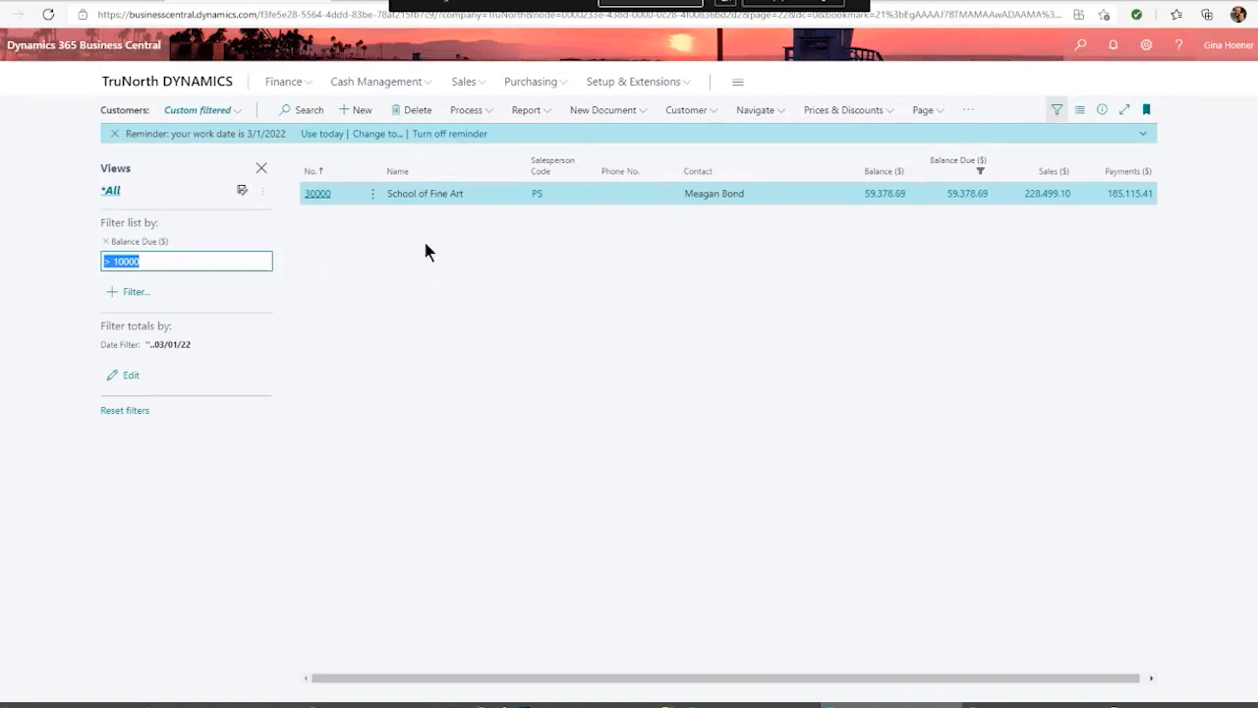
# Step: Save the filtered customer list as a new view named "Customers over $10k" and close the filter pane
pyautogui.click(264, 197)
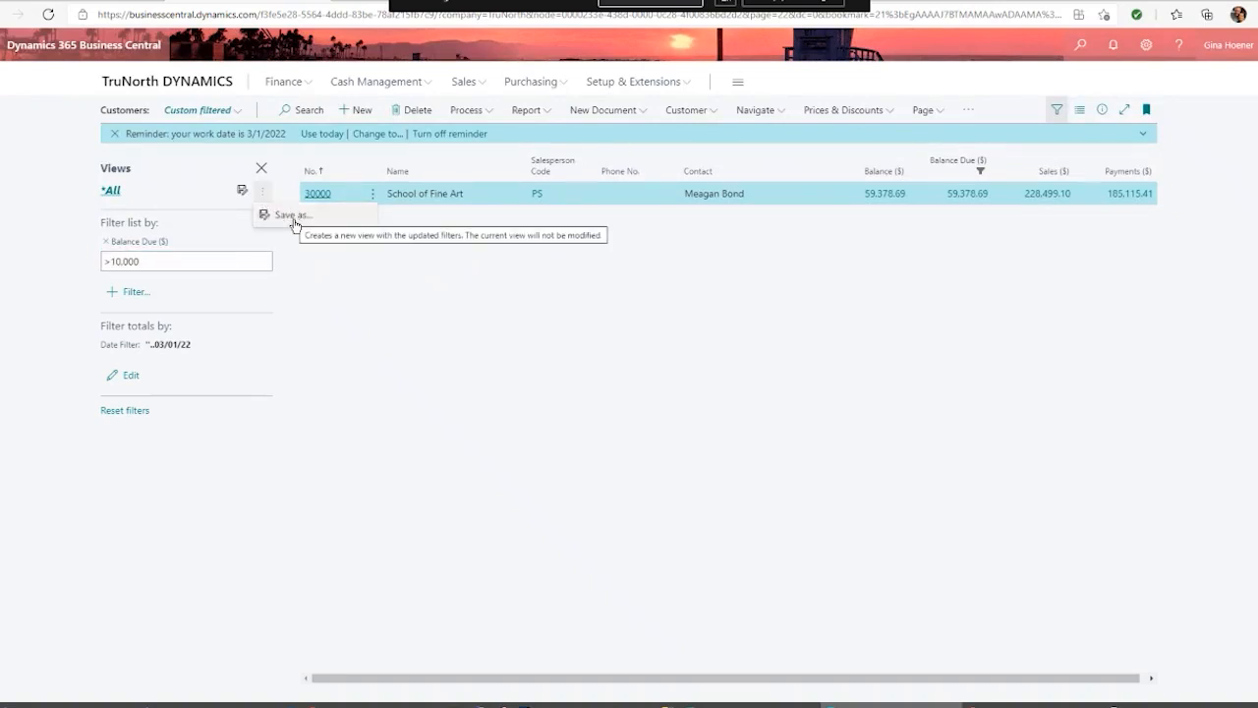
pyautogui.click(294, 222)
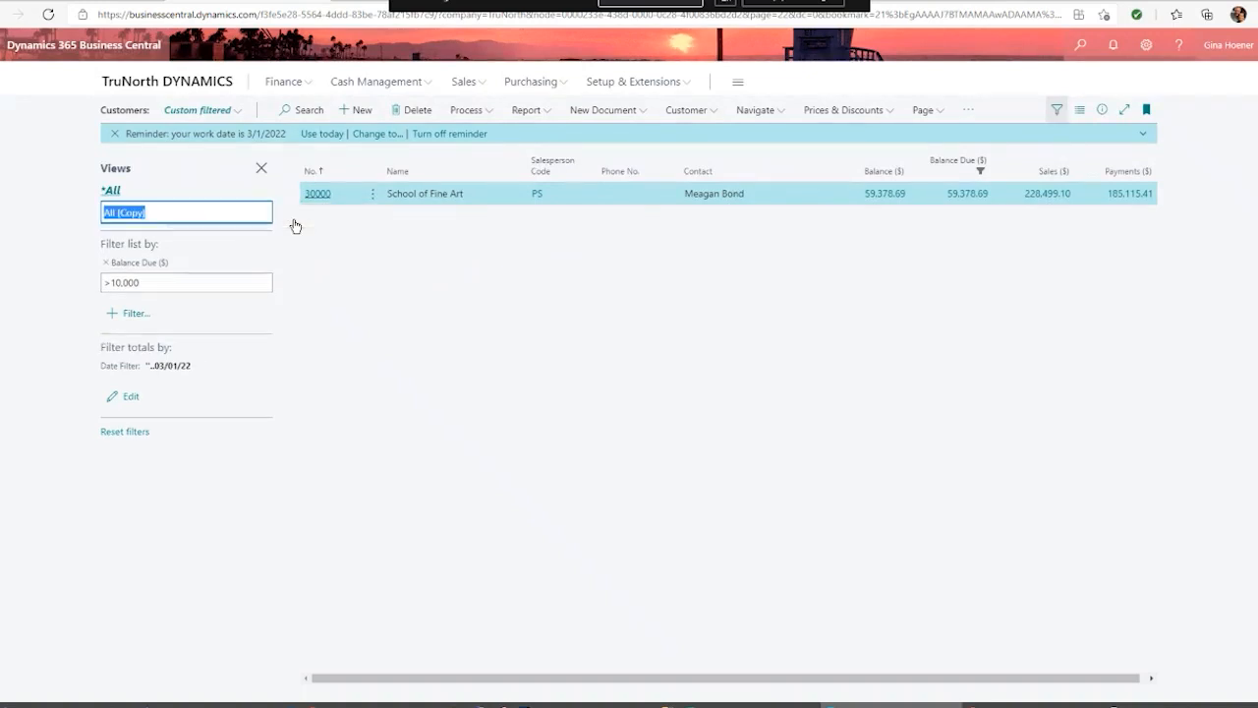
pyautogui.write('Customers over $10k')
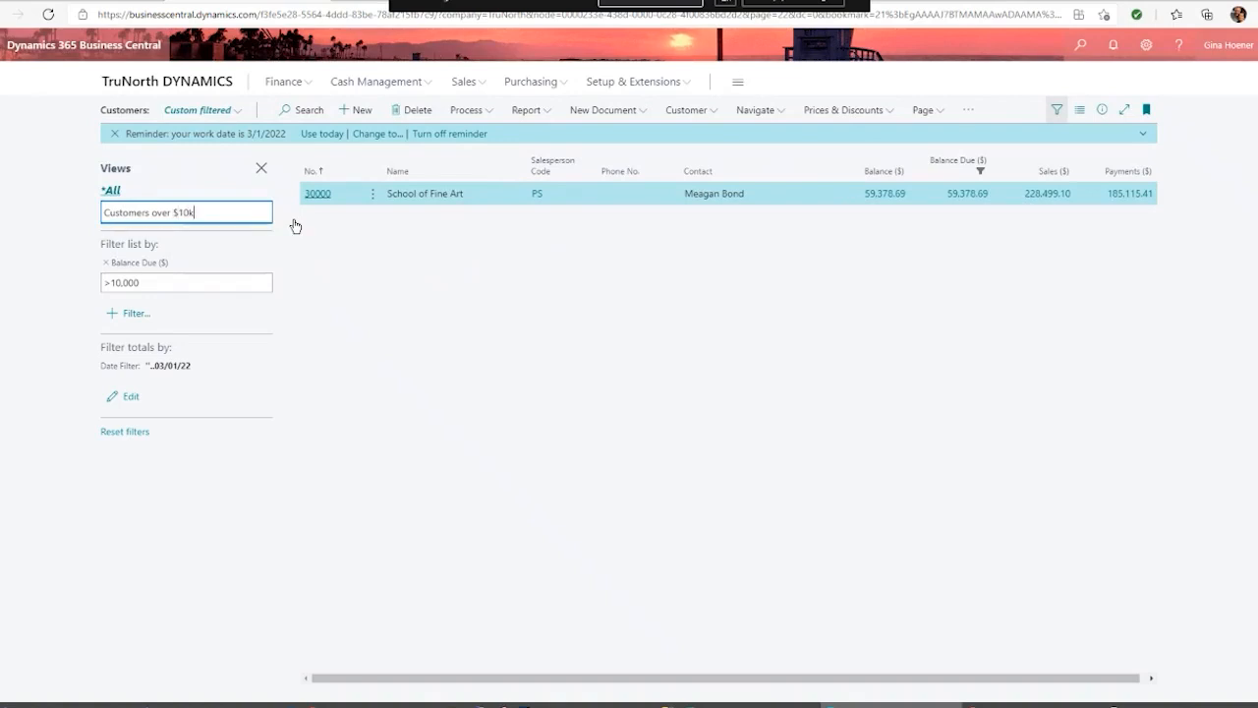
pyautogui.press('Return')
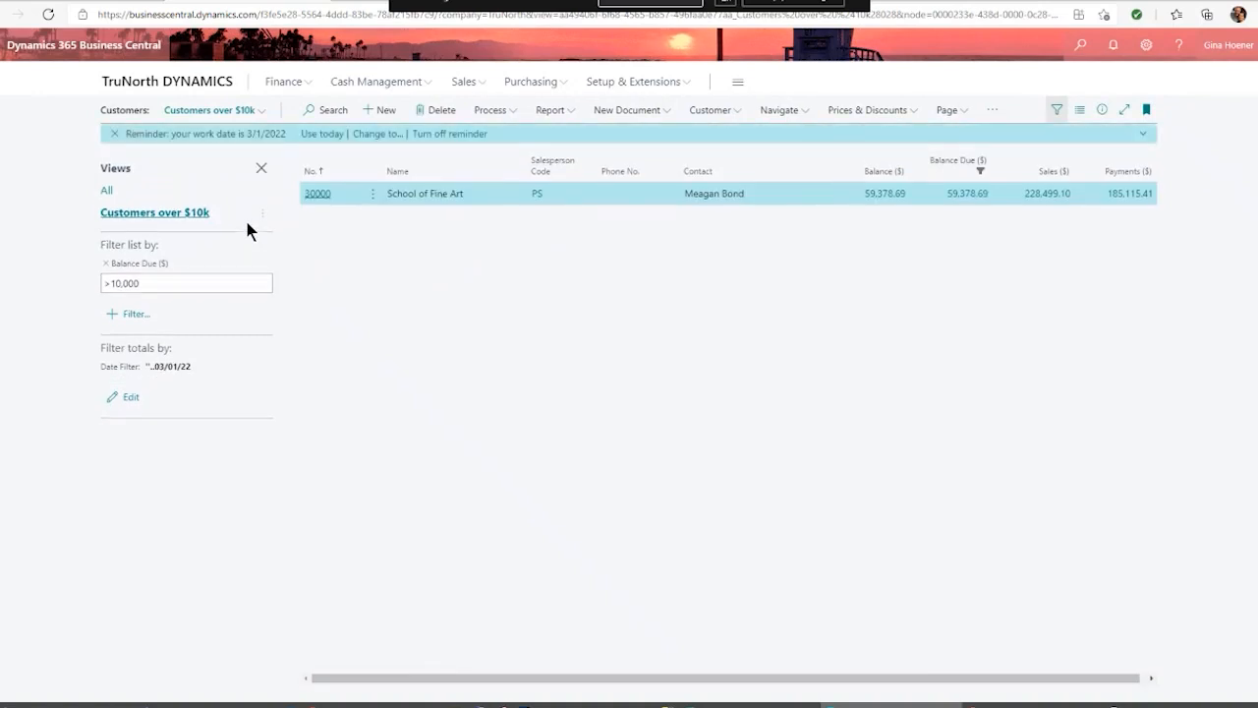
pyautogui.click(261, 170)
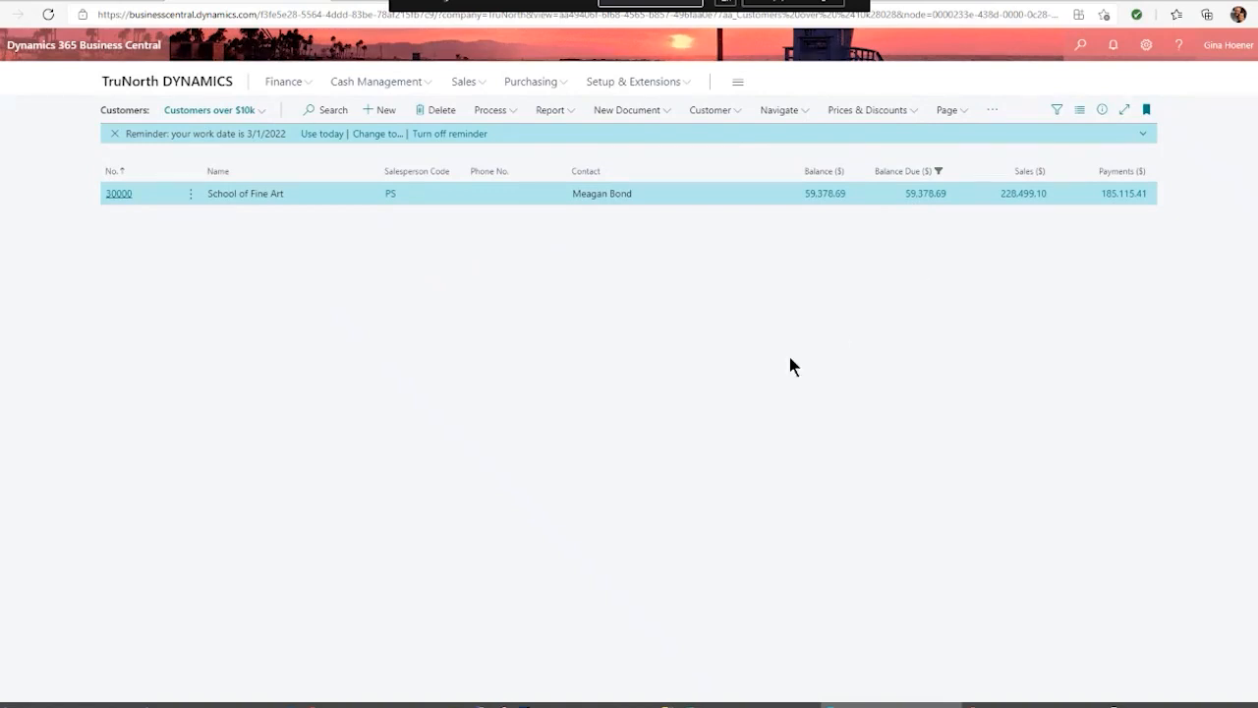
# Step: Switch the customer list to the All view and back to the "Customers over $10k" view
pyautogui.click(224, 116)
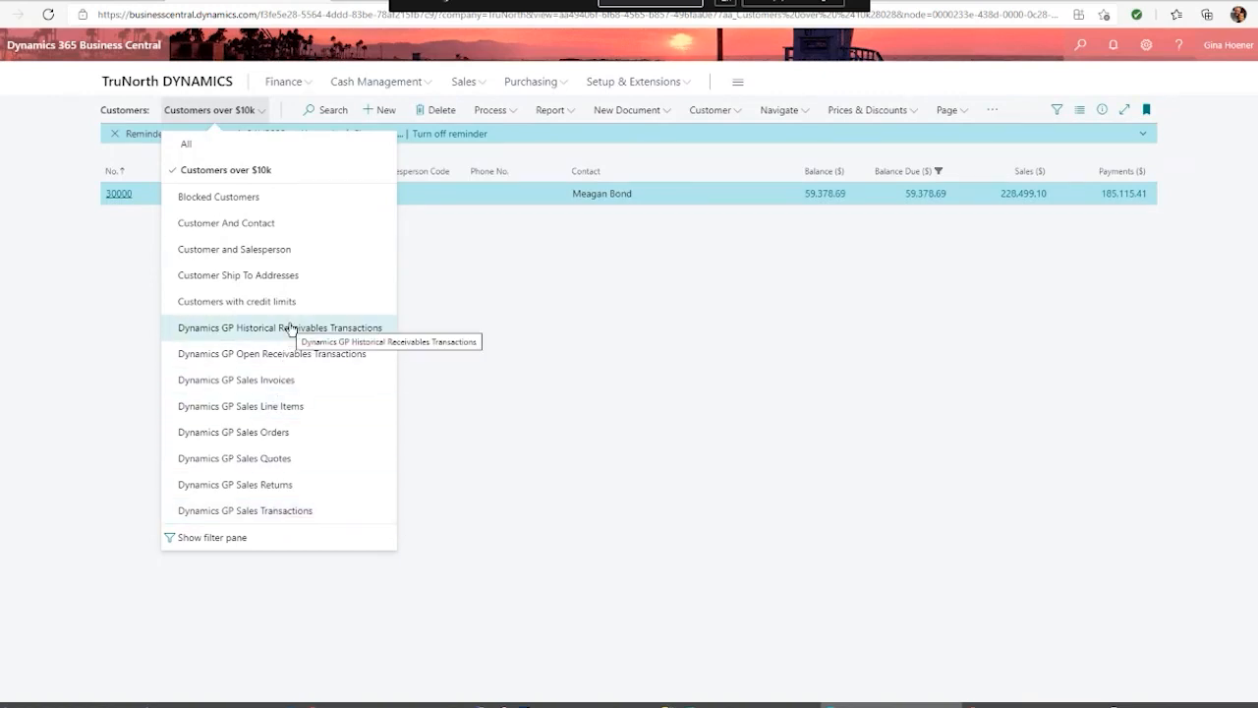
pyautogui.click(309, 157)
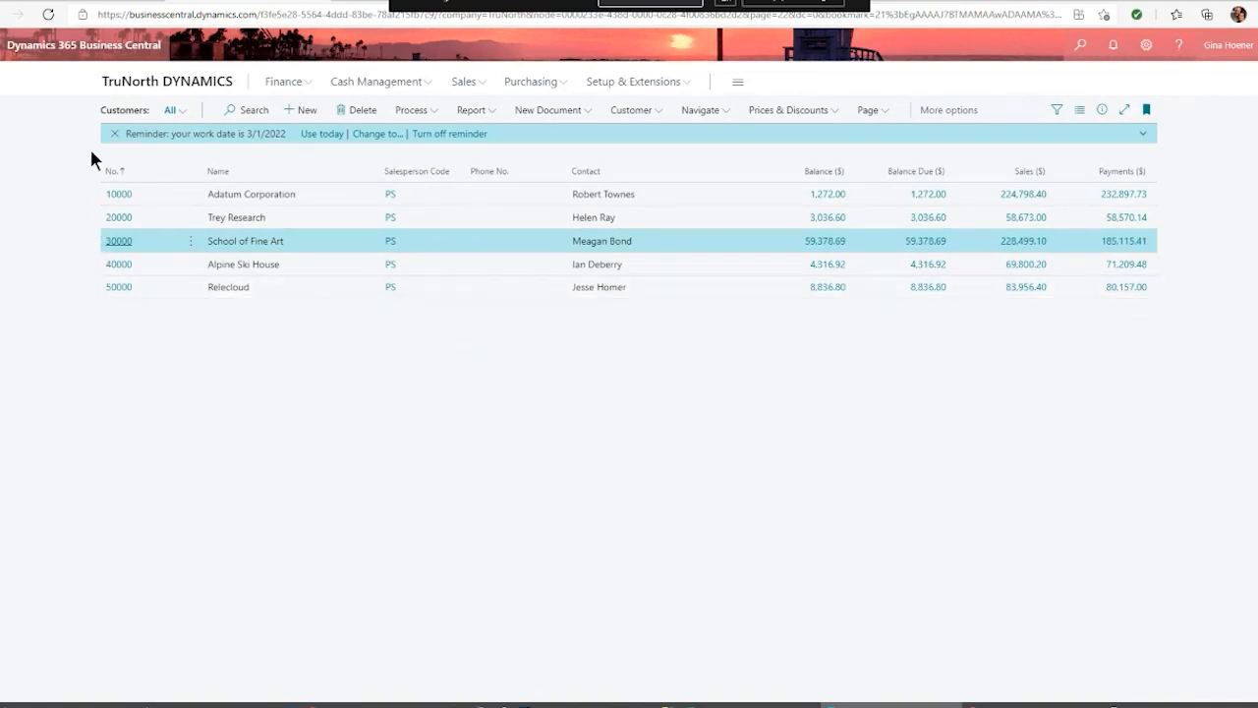
pyautogui.click(170, 111)
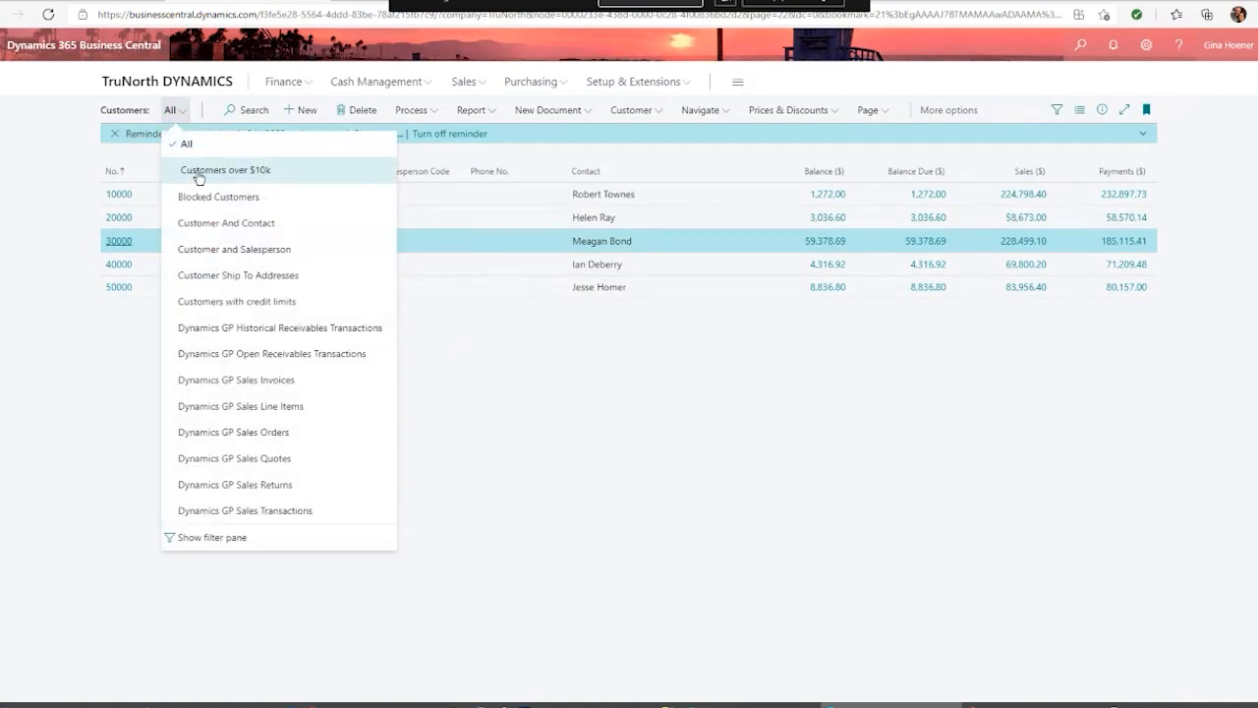
pyautogui.click(197, 172)
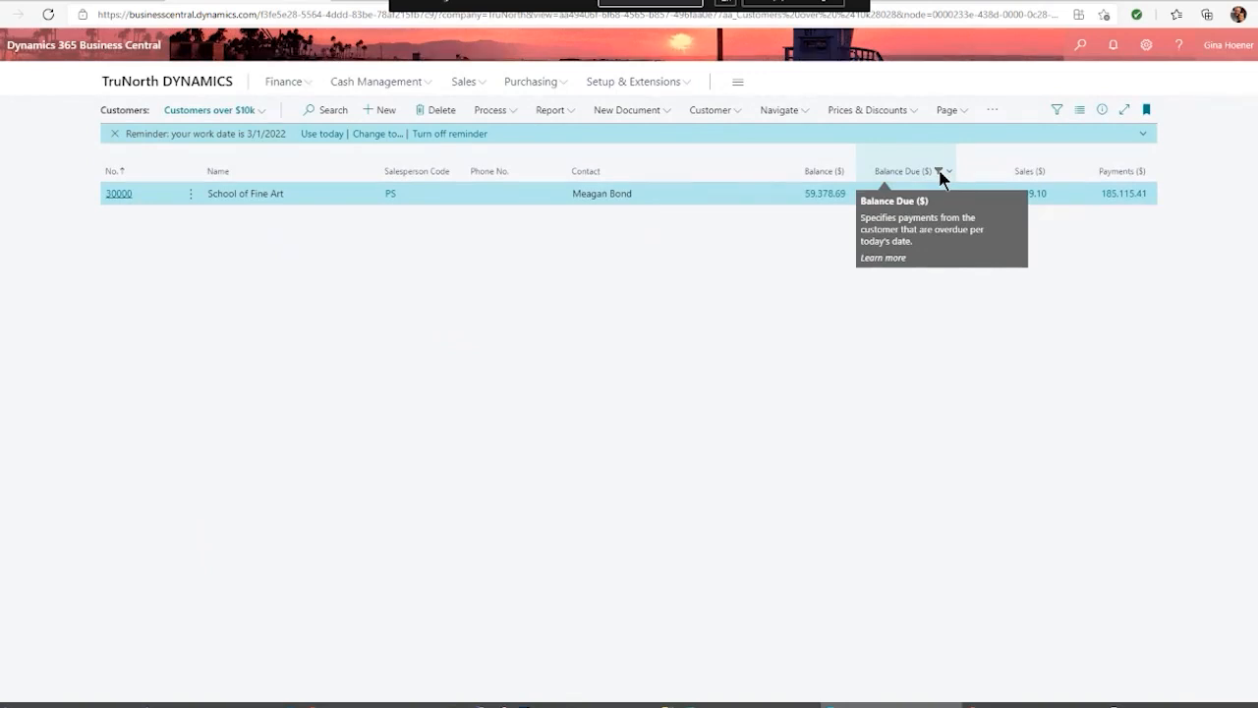
# Step: Remove the "Customers over $10k" view from the customer list and return to the home page
pyautogui.click(1057, 109)
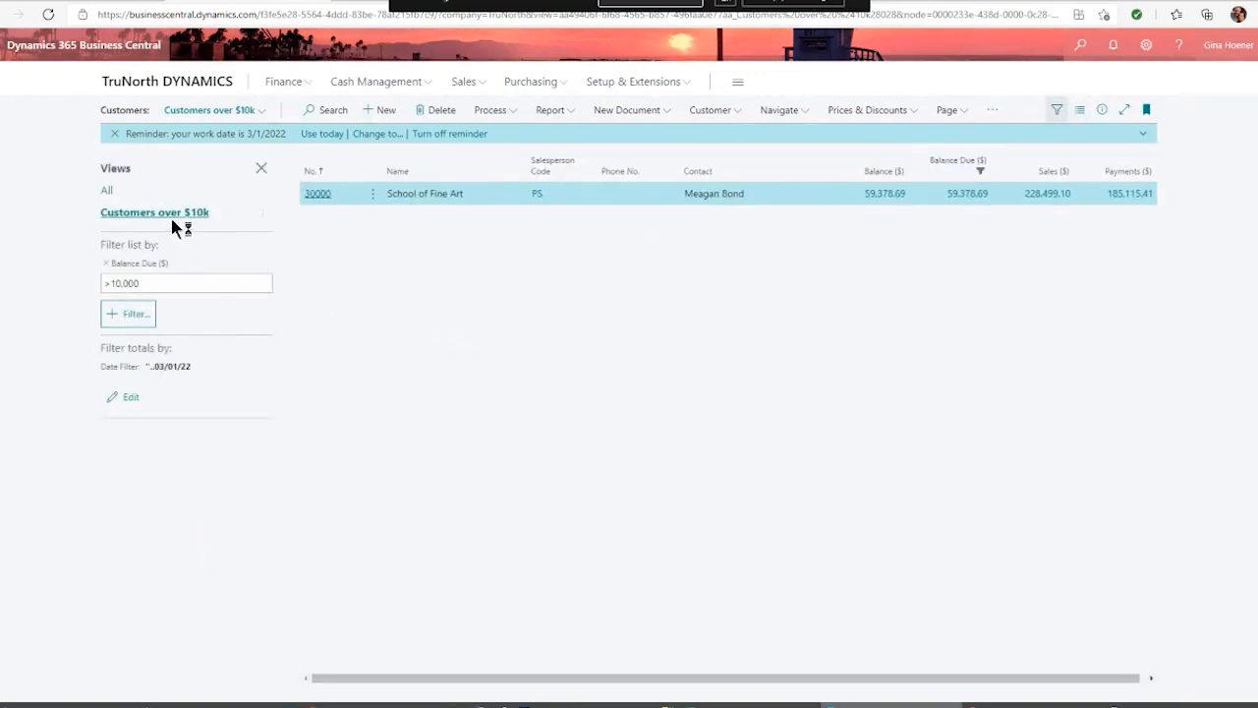
pyautogui.click(260, 214)
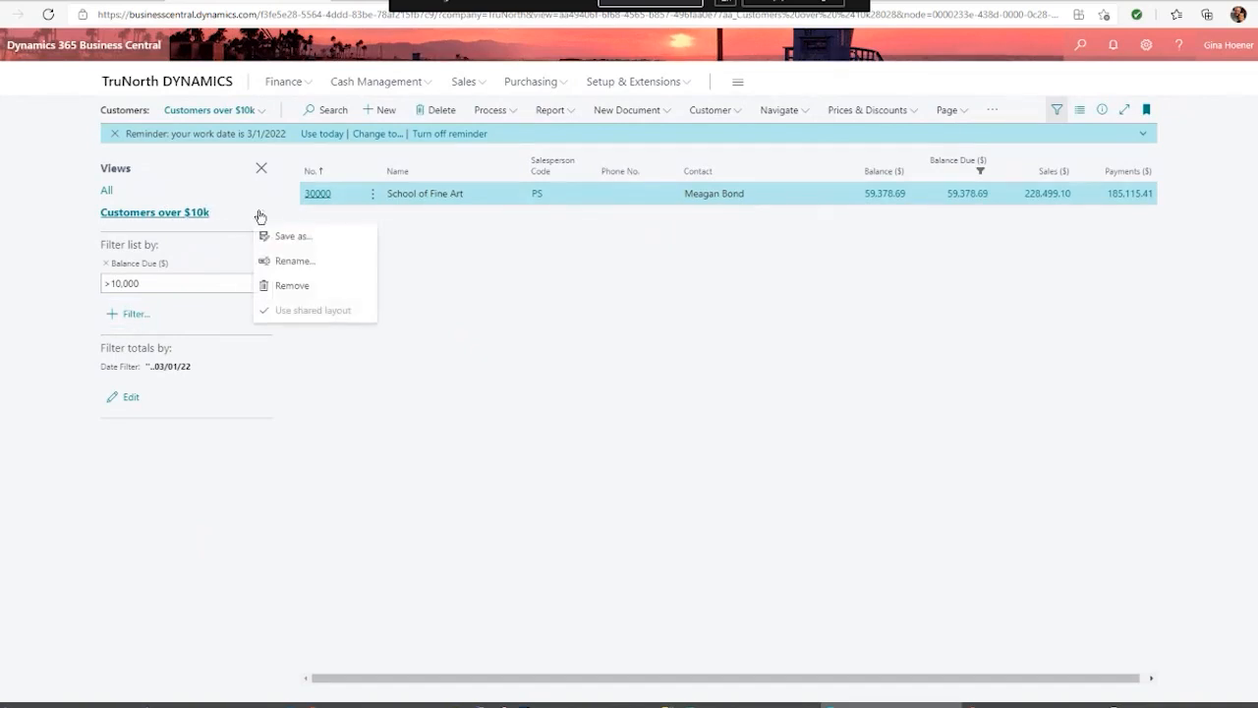
pyautogui.click(292, 287)
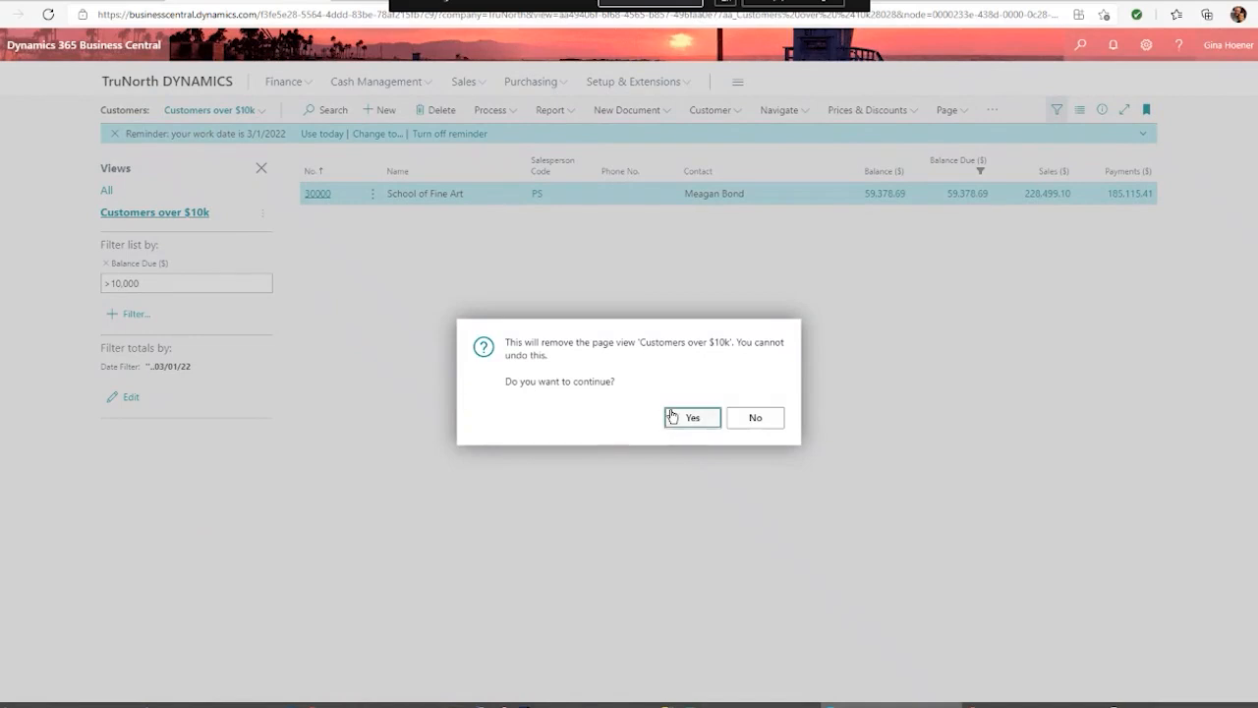
pyautogui.click(675, 418)
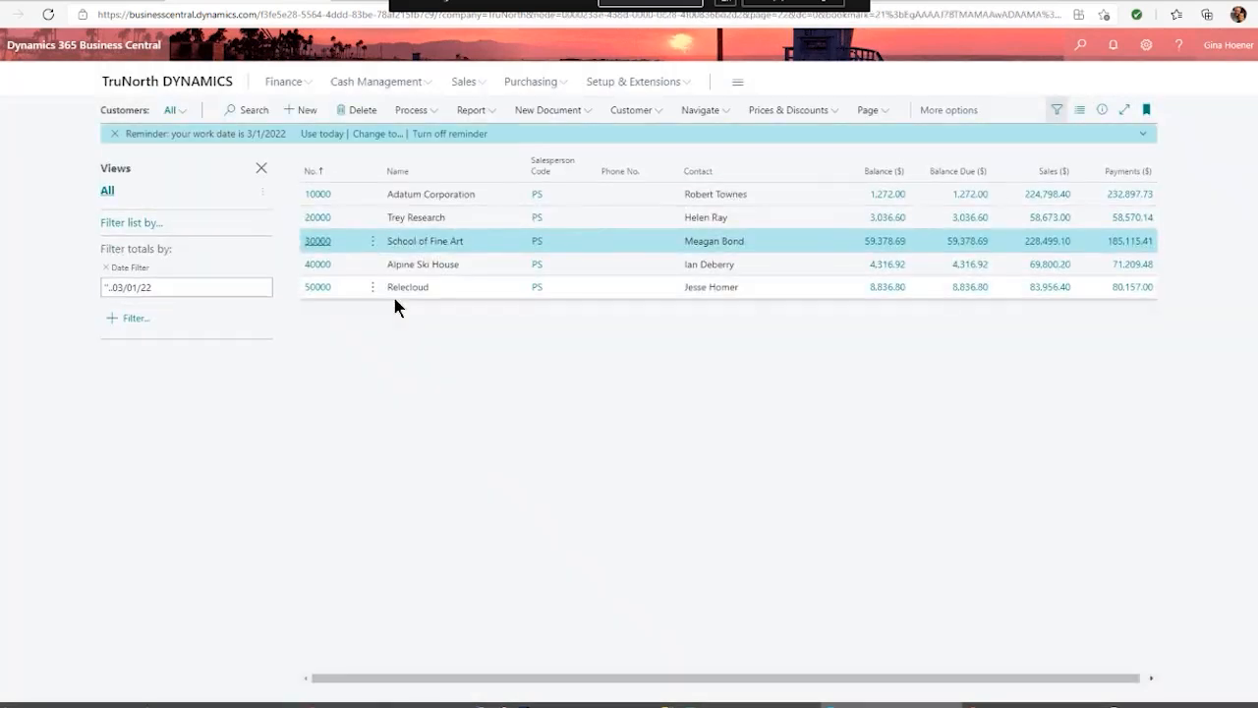
pyautogui.click(261, 170)
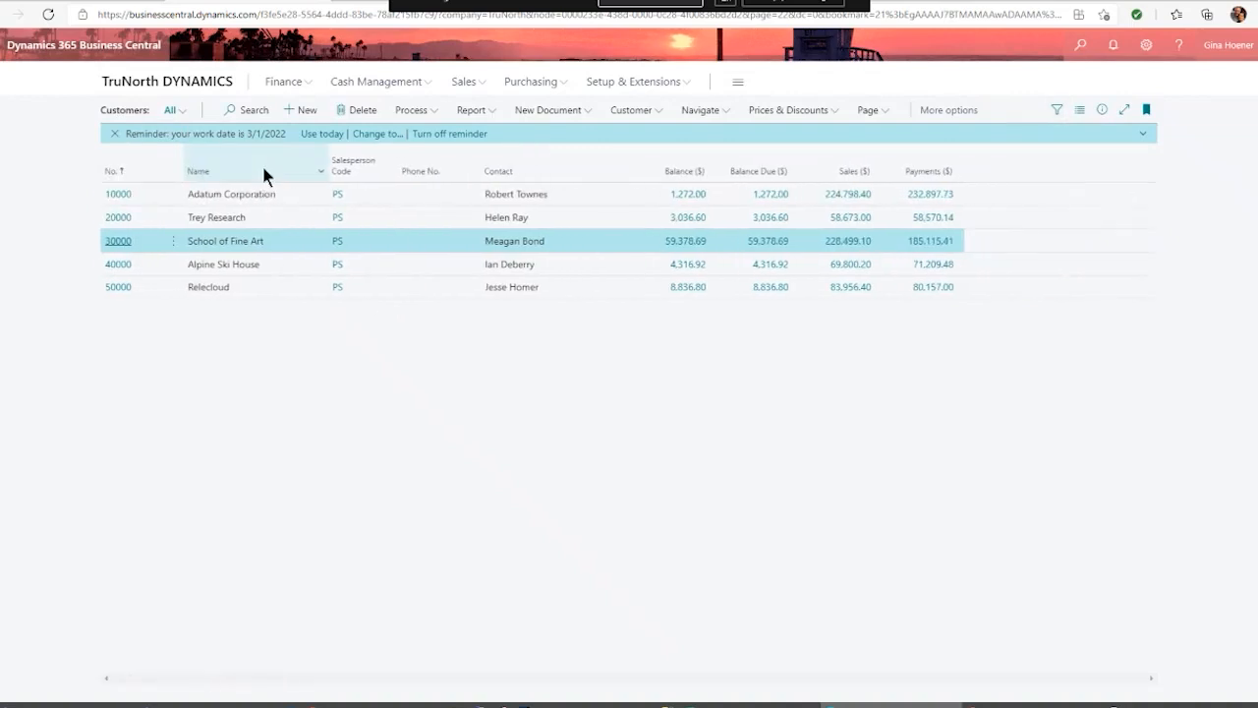
pyautogui.click(145, 82)
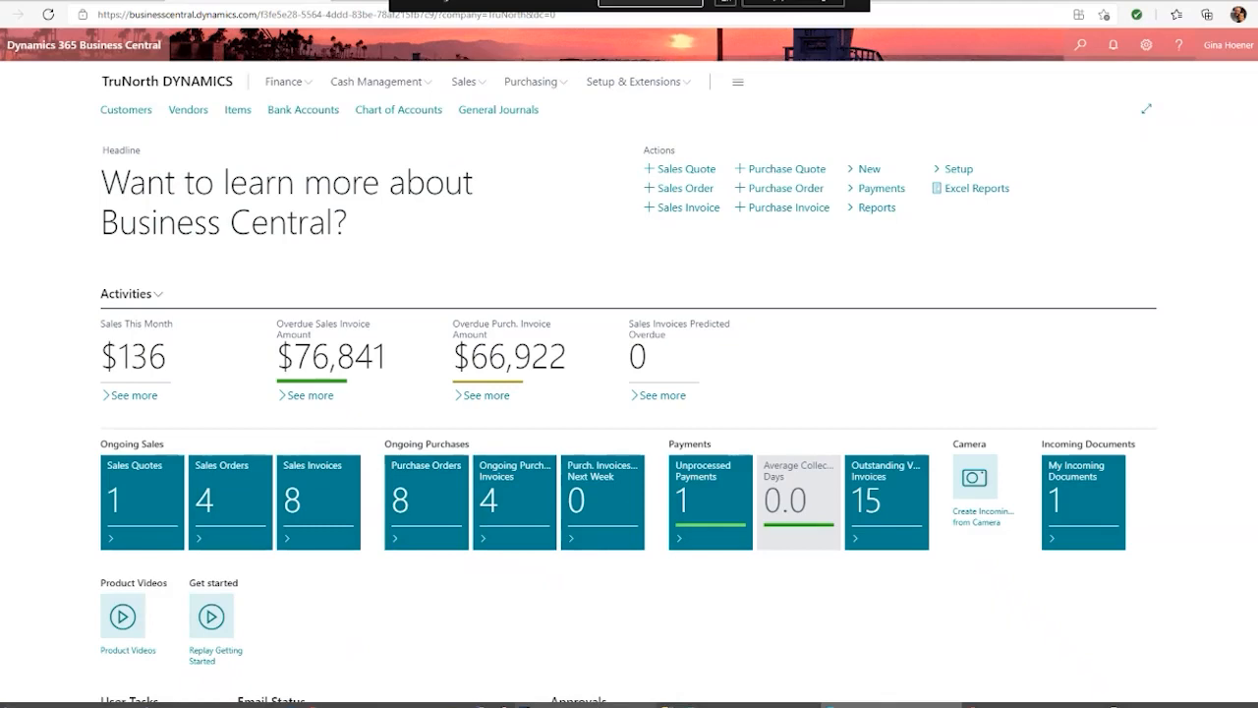
# Step: Switch to Dynamics GP and open Payables Transaction Entry from the Purchasing area
pyautogui.click(587, 705)
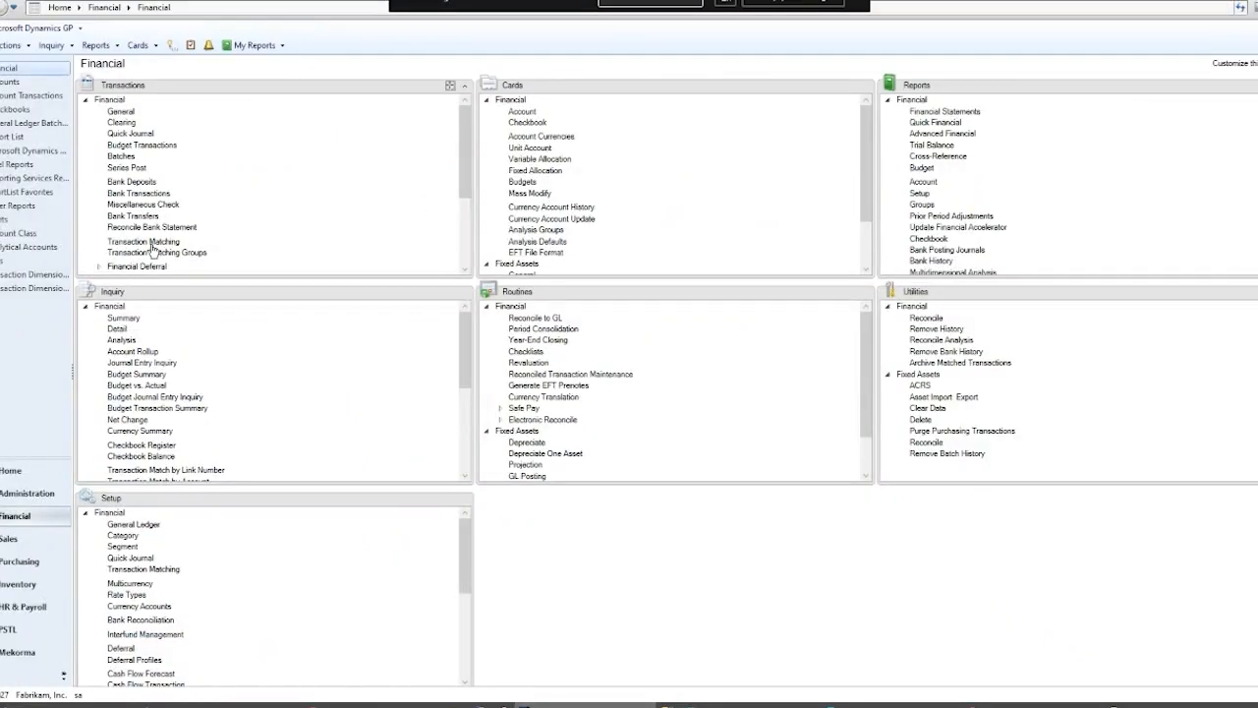
pyautogui.click(4, 568)
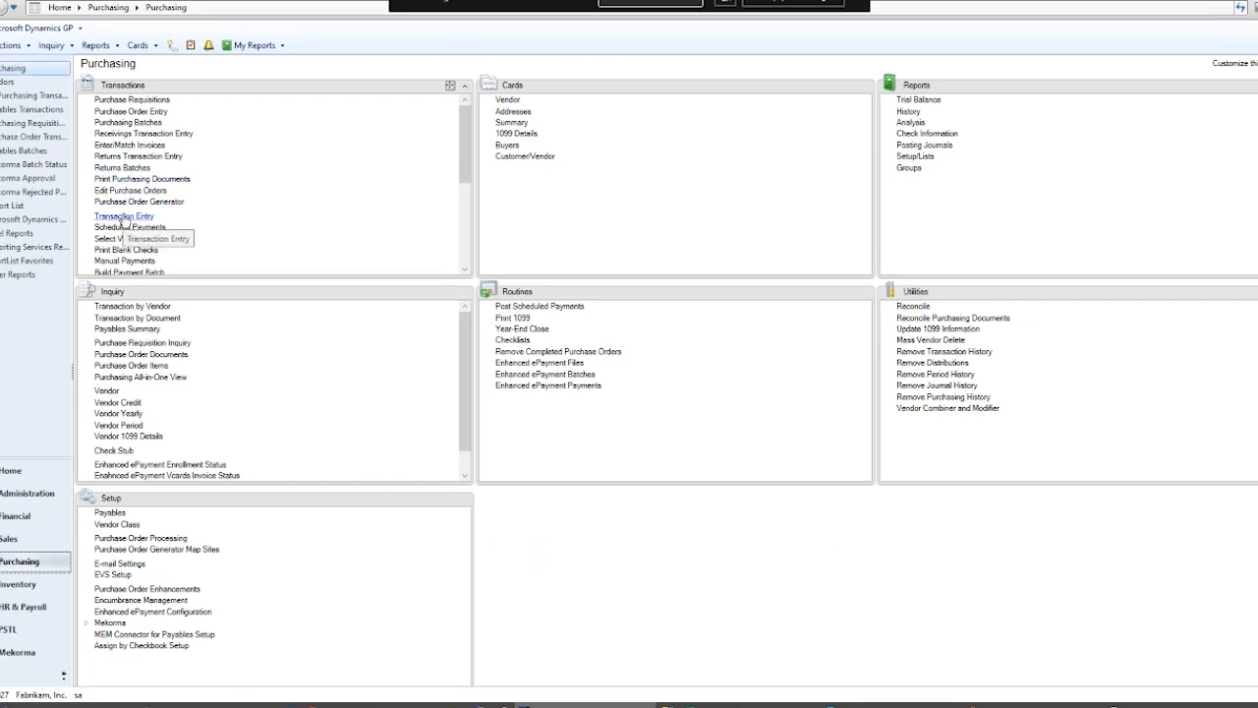
pyautogui.click(125, 216)
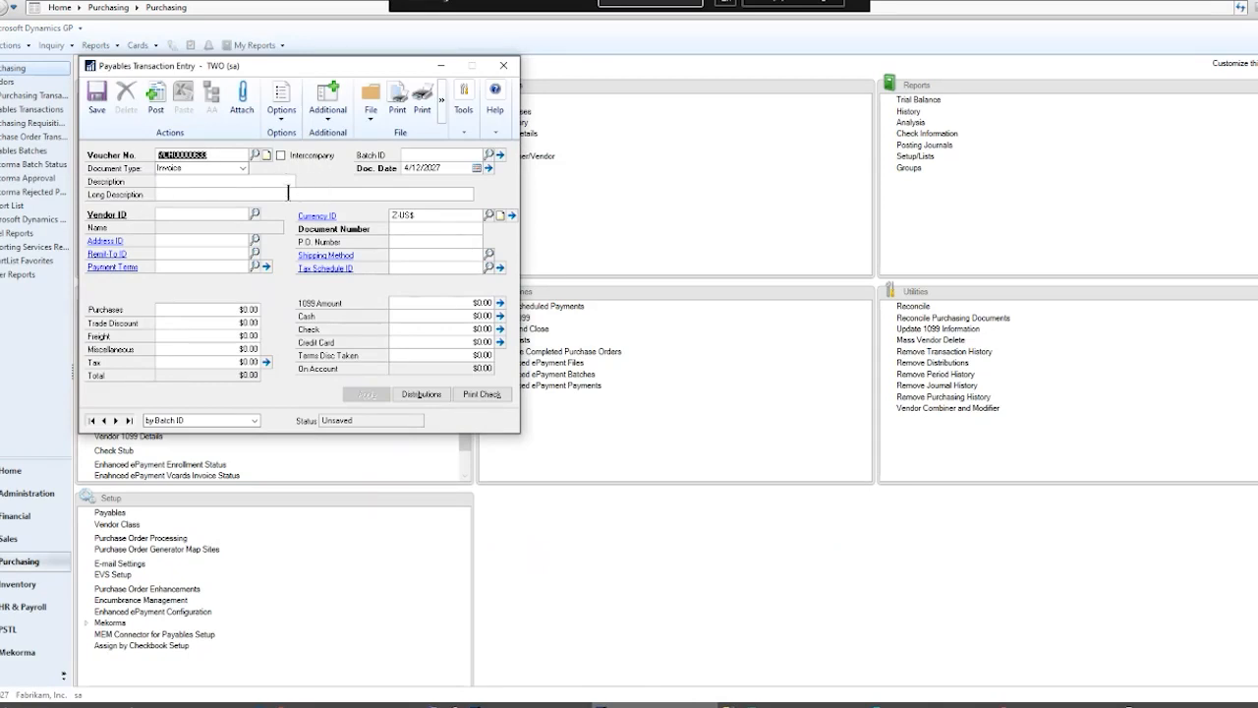
# Step: Enter "TAR" as the vendor ID and look through the matching area of the vendor lookup list
pyautogui.click(223, 212)
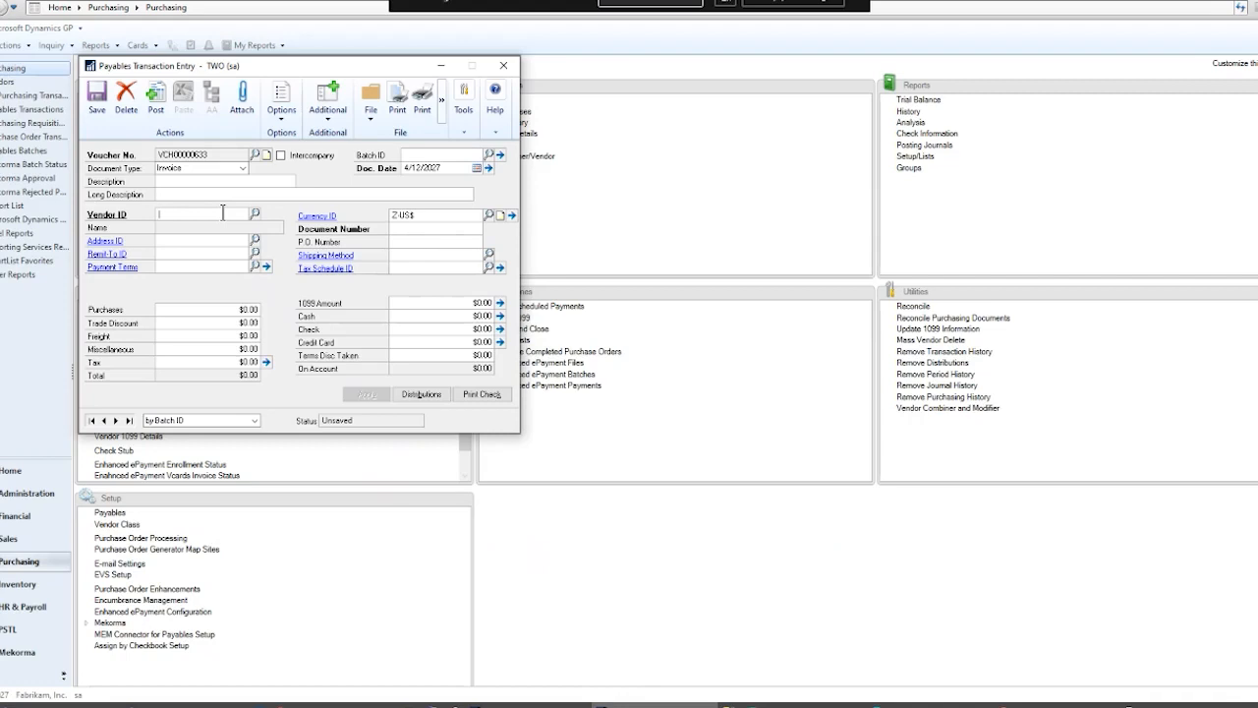
pyautogui.write('TAR')
pyautogui.click(255, 212)
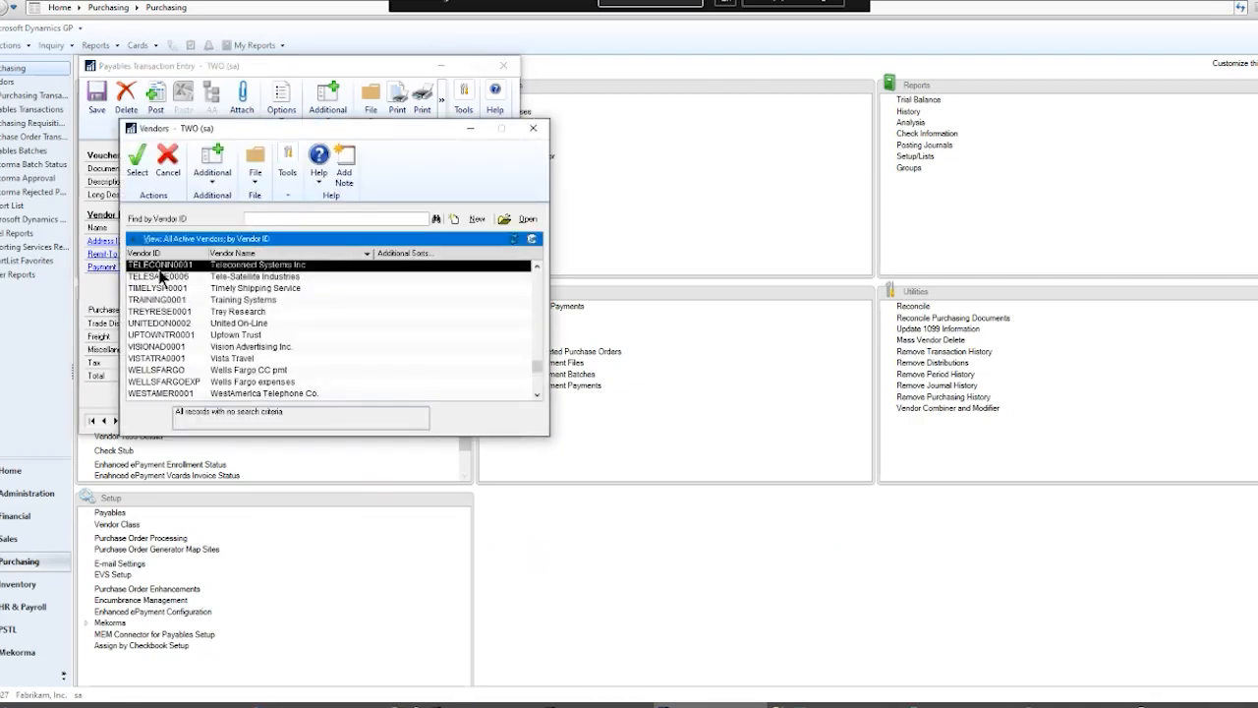
pyautogui.click(536, 265)
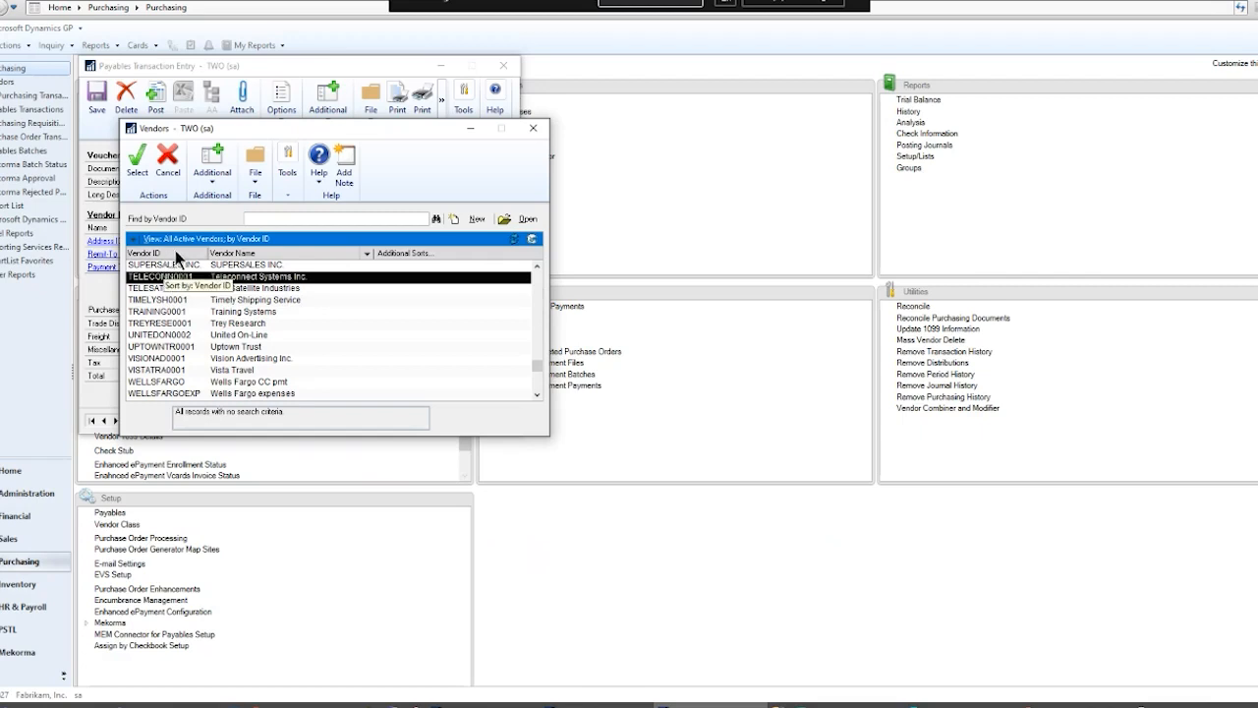
# Step: Sort the vendor lookup by Vendor Name, find "ta" in it, and close the lookup without choosing a vendor
pyautogui.click(317, 254)
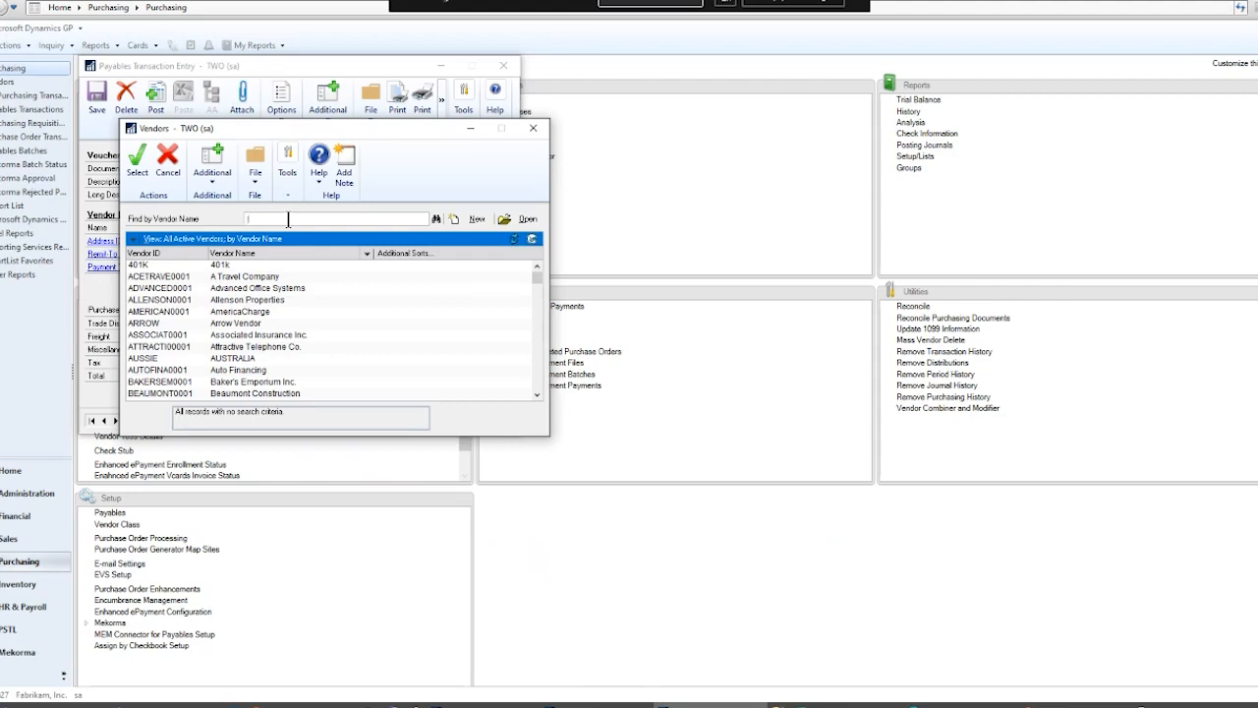
pyautogui.write('ta')
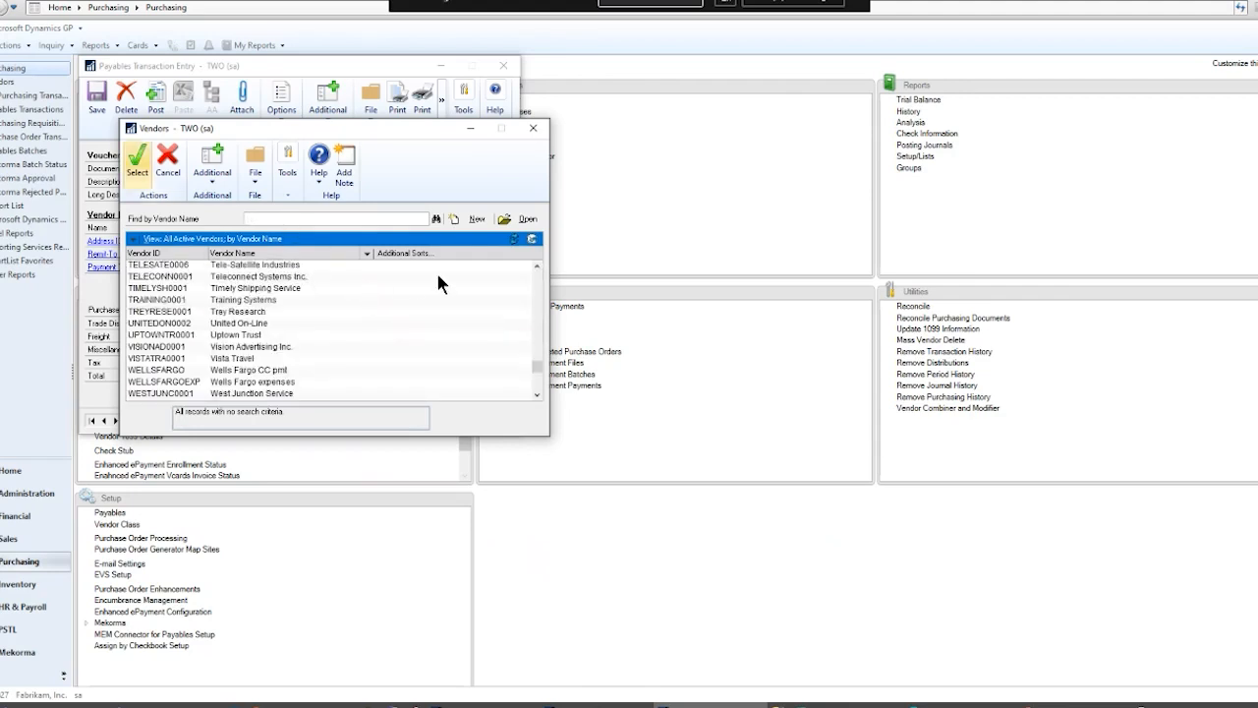
pyautogui.click(536, 266)
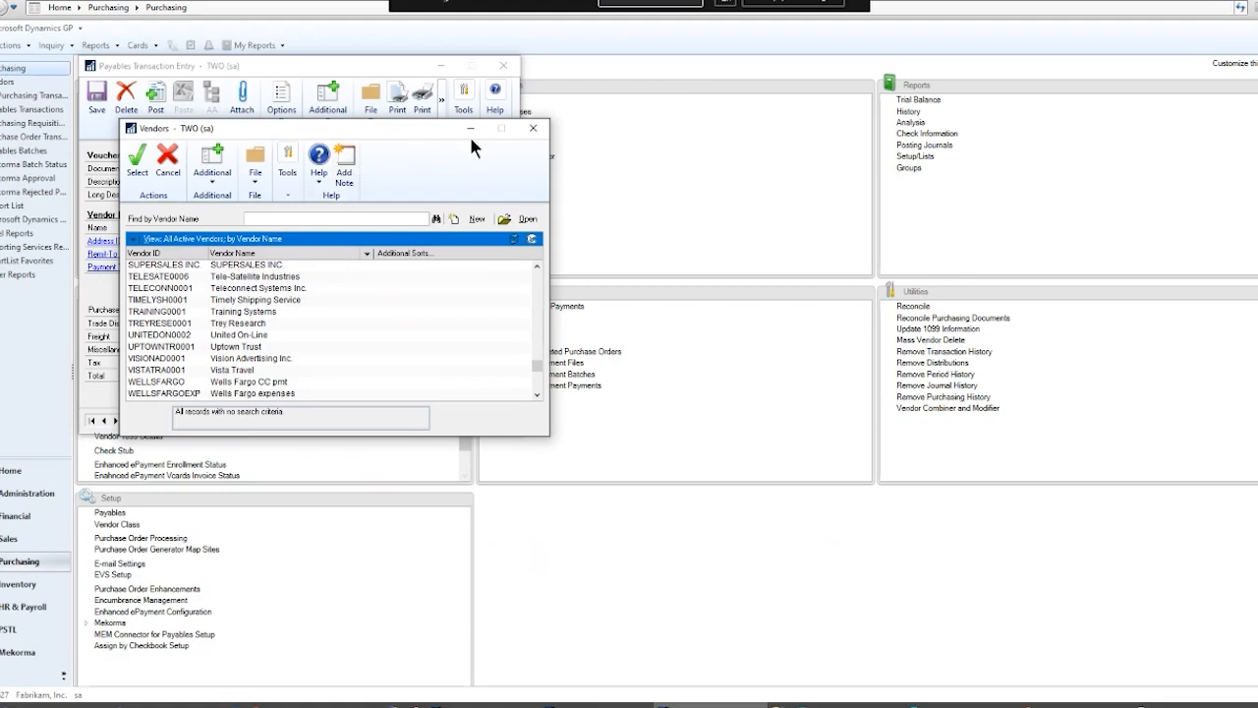
pyautogui.click(533, 129)
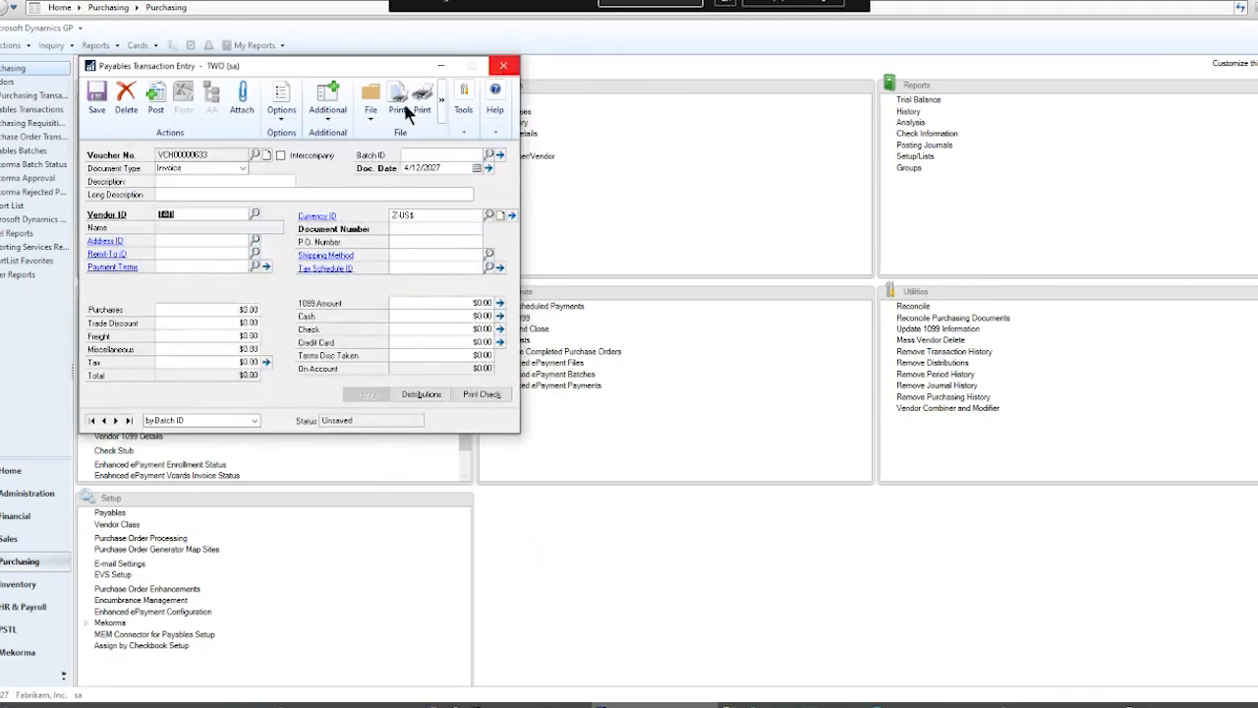
# Step: Clear the vendor ID, close the payables transaction entry, and switch back to Business Central
pyautogui.press('Delete')
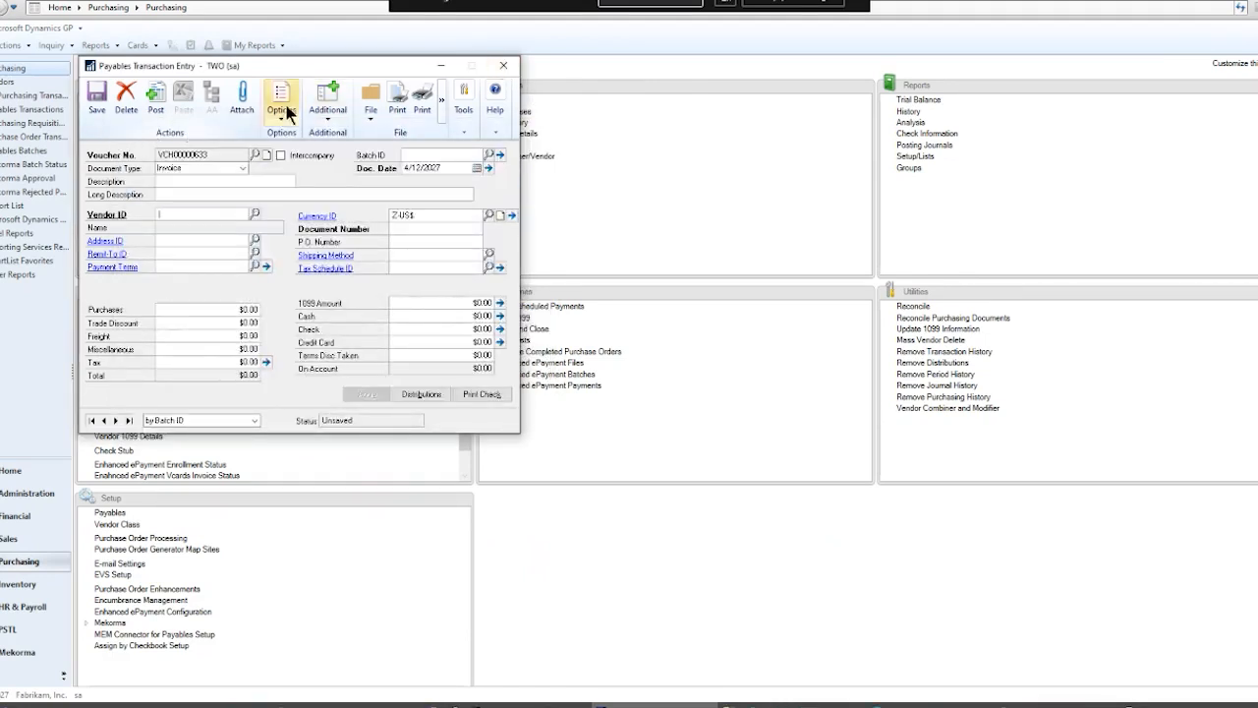
pyautogui.click(502, 67)
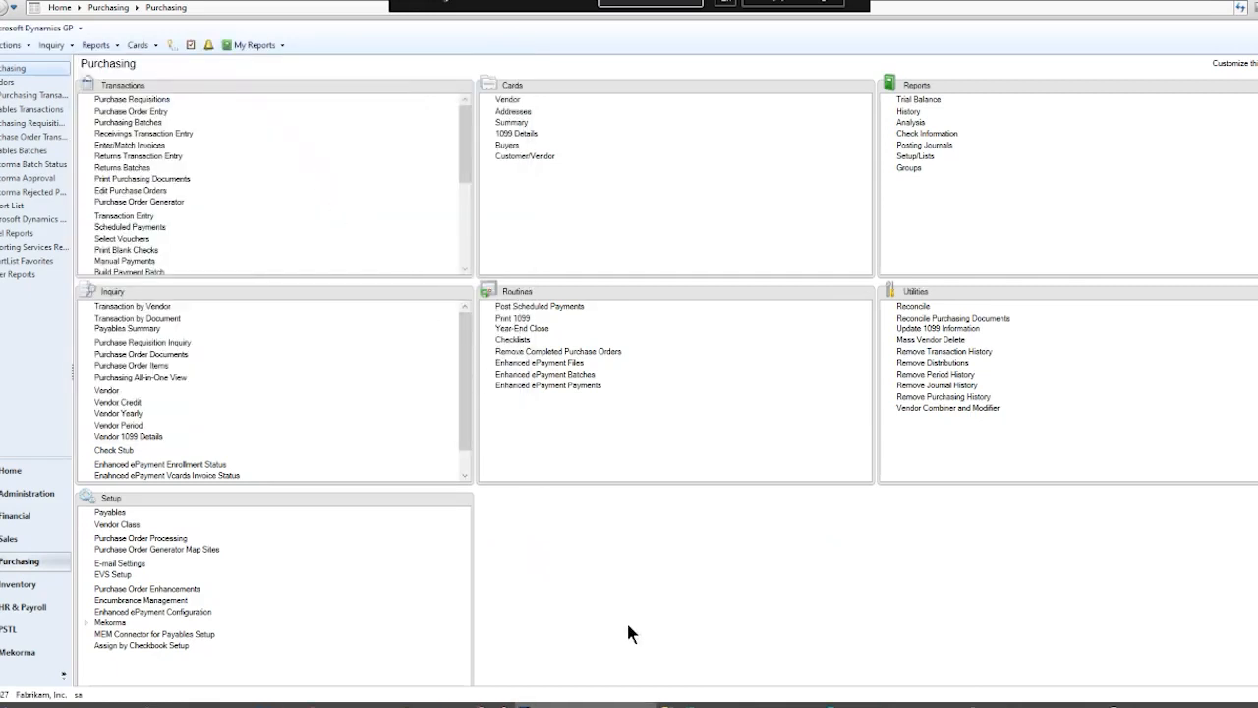
pyautogui.click(890, 704)
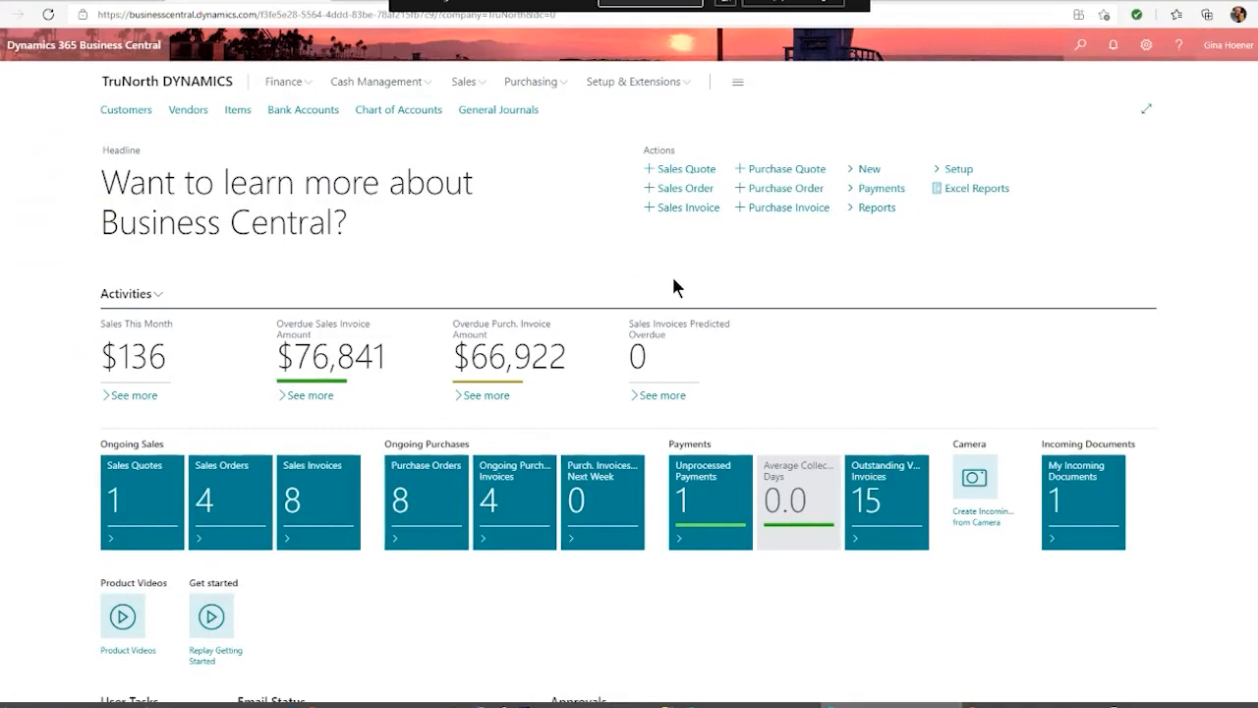
# Step: Create a new purchase invoice, search its vendors for "imp" and instead for "miam", and choose Graphic Design Institute
pyautogui.click(789, 210)
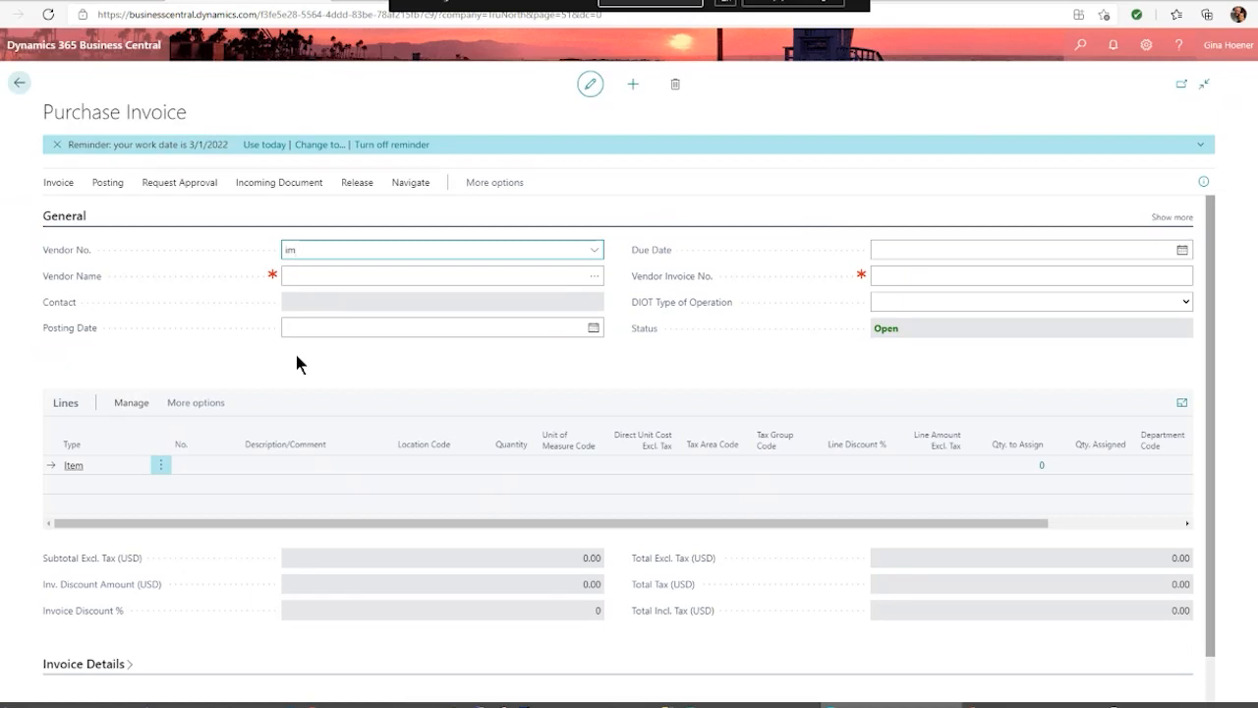
pyautogui.write('p')
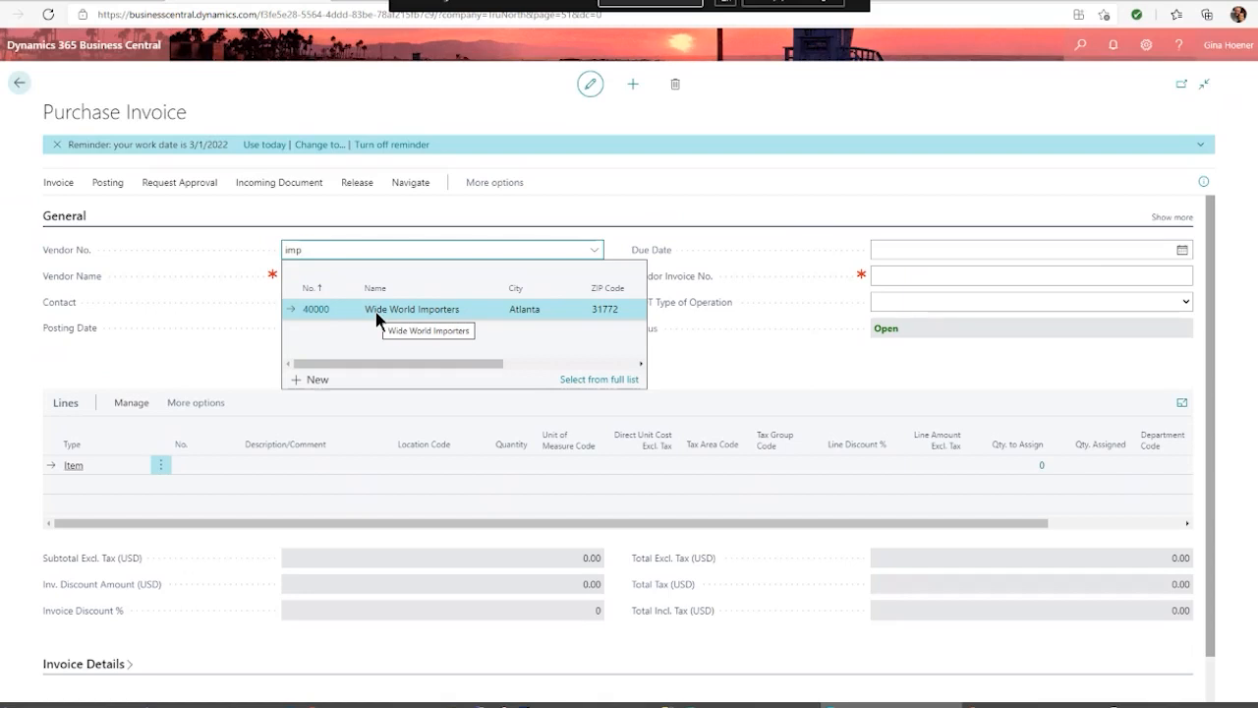
pyautogui.press('BackSpace')
pyautogui.press('BackSpace')
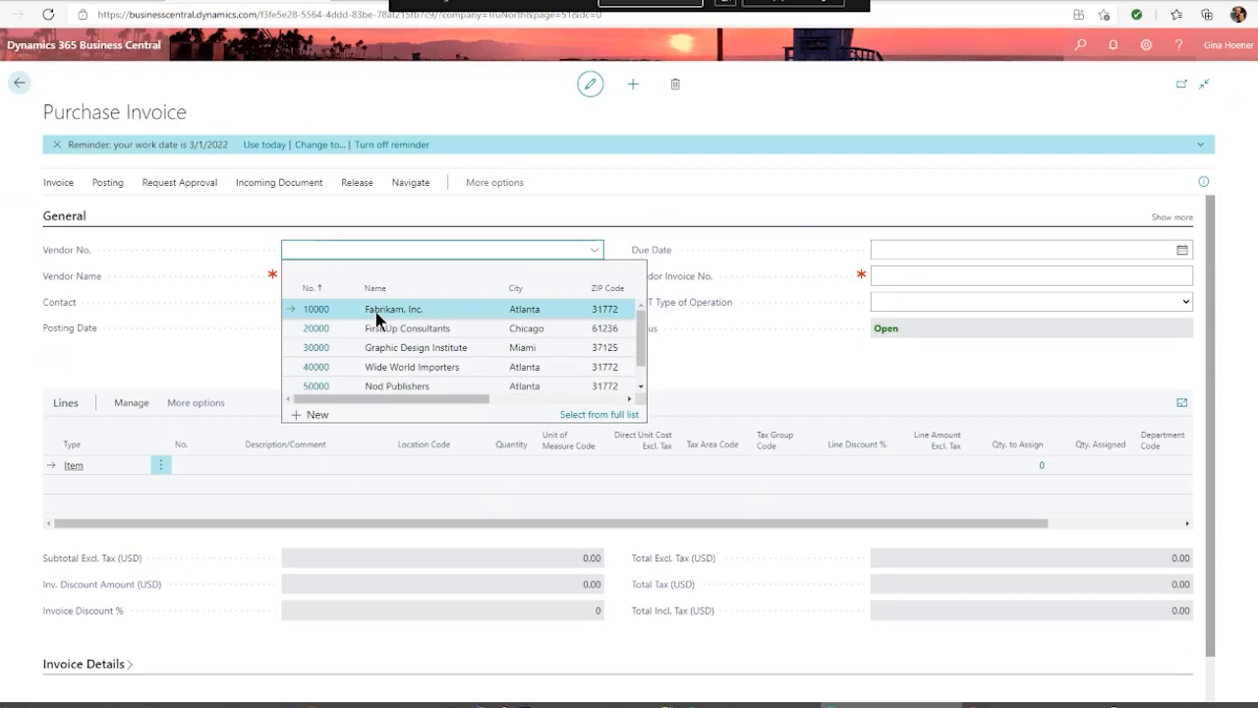
pyautogui.write('miam')
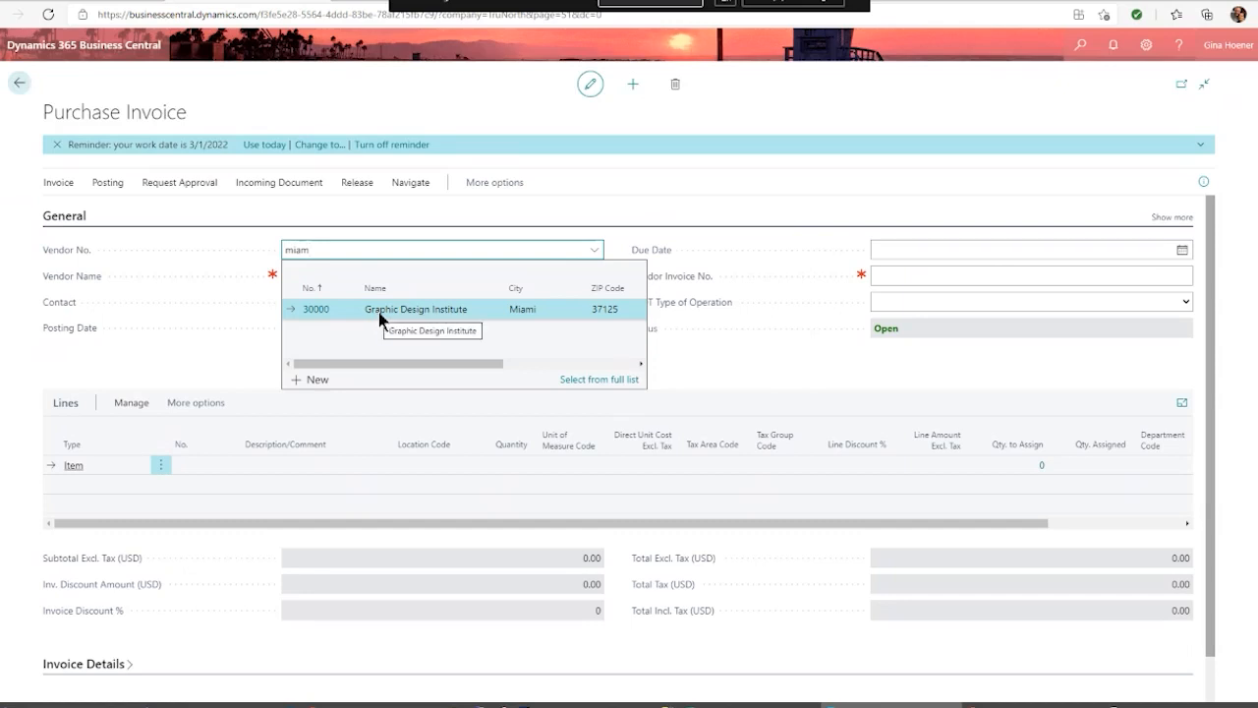
pyautogui.click(492, 309)
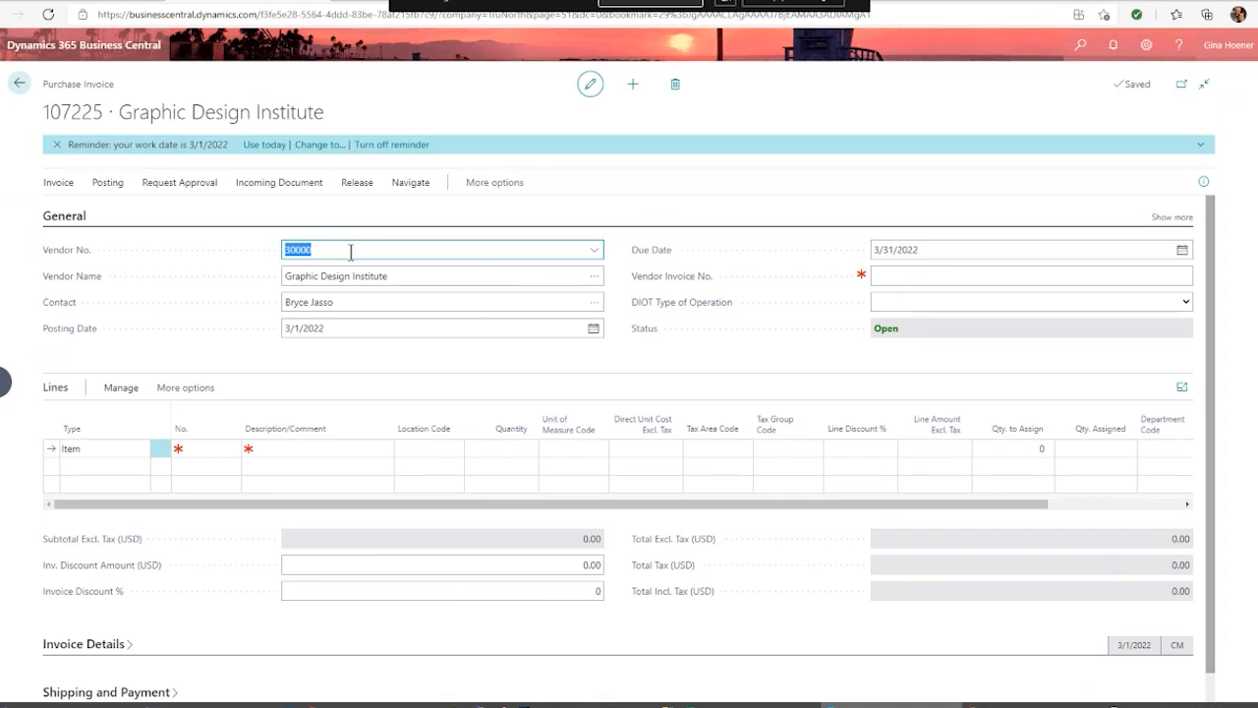
# Step: Search the first invoice line's items for "confere" and select the ANTWERP Conference Table, 1920-S
pyautogui.click(192, 449)
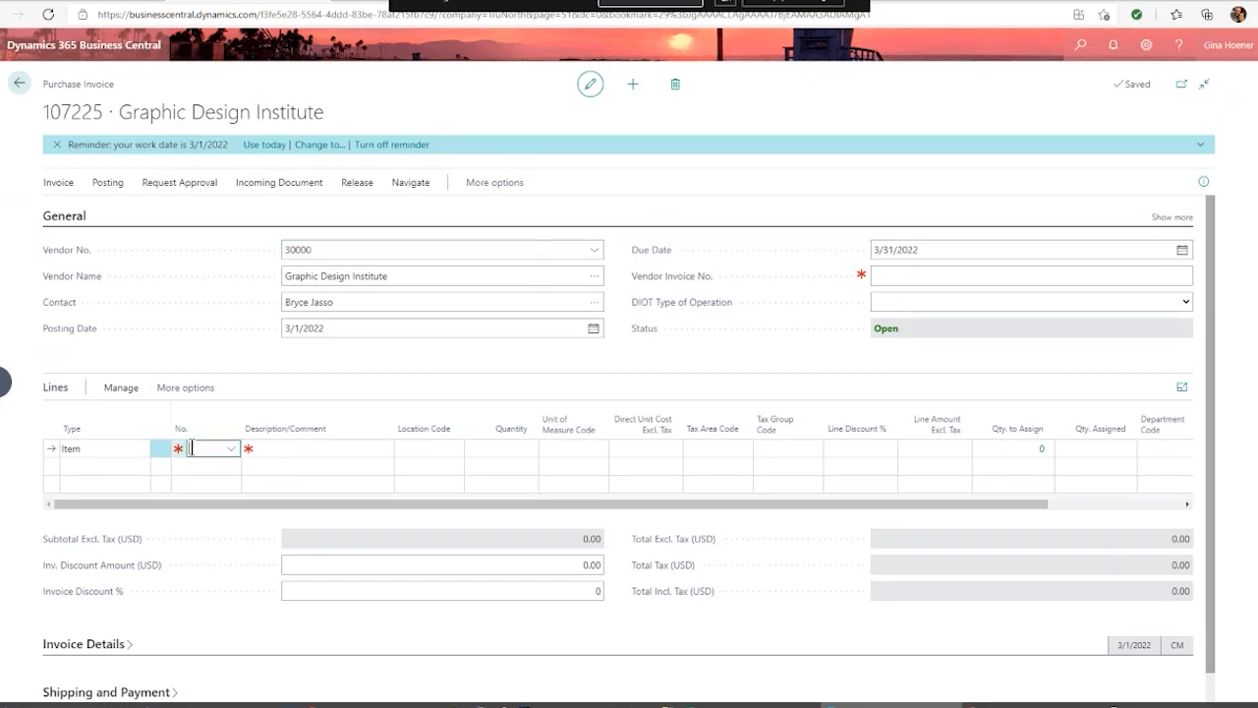
pyautogui.write('confere')
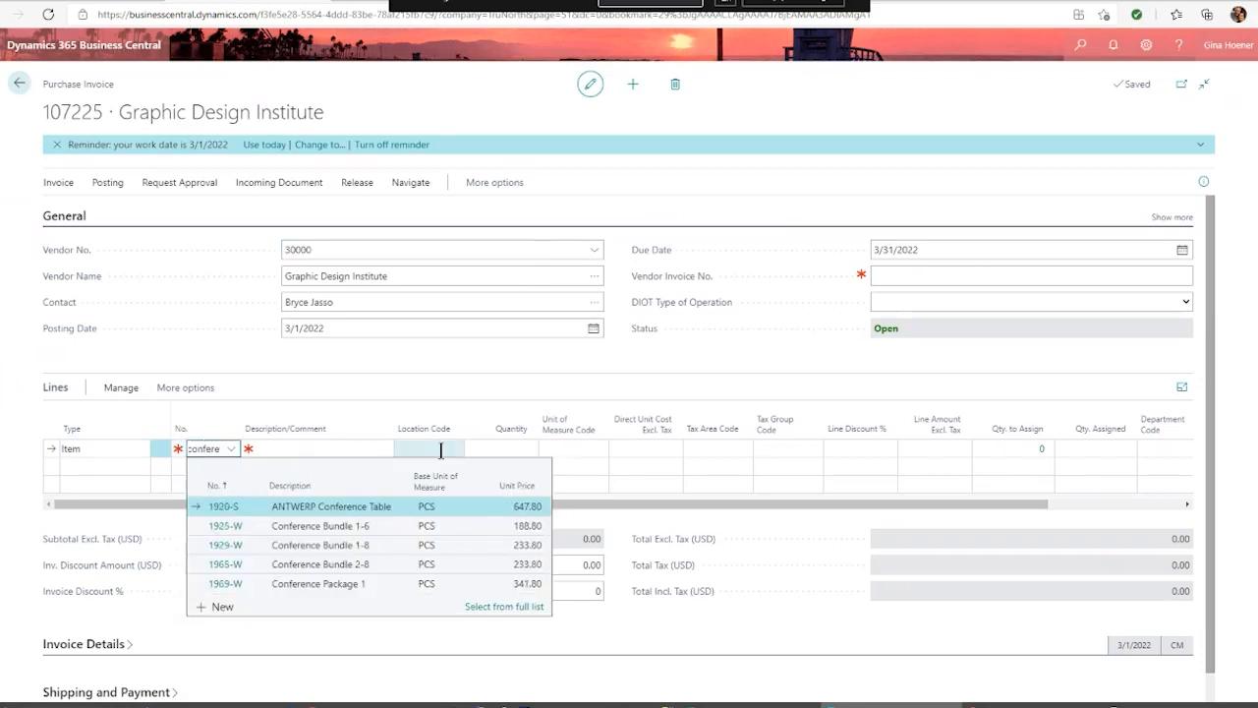
pyautogui.click(336, 507)
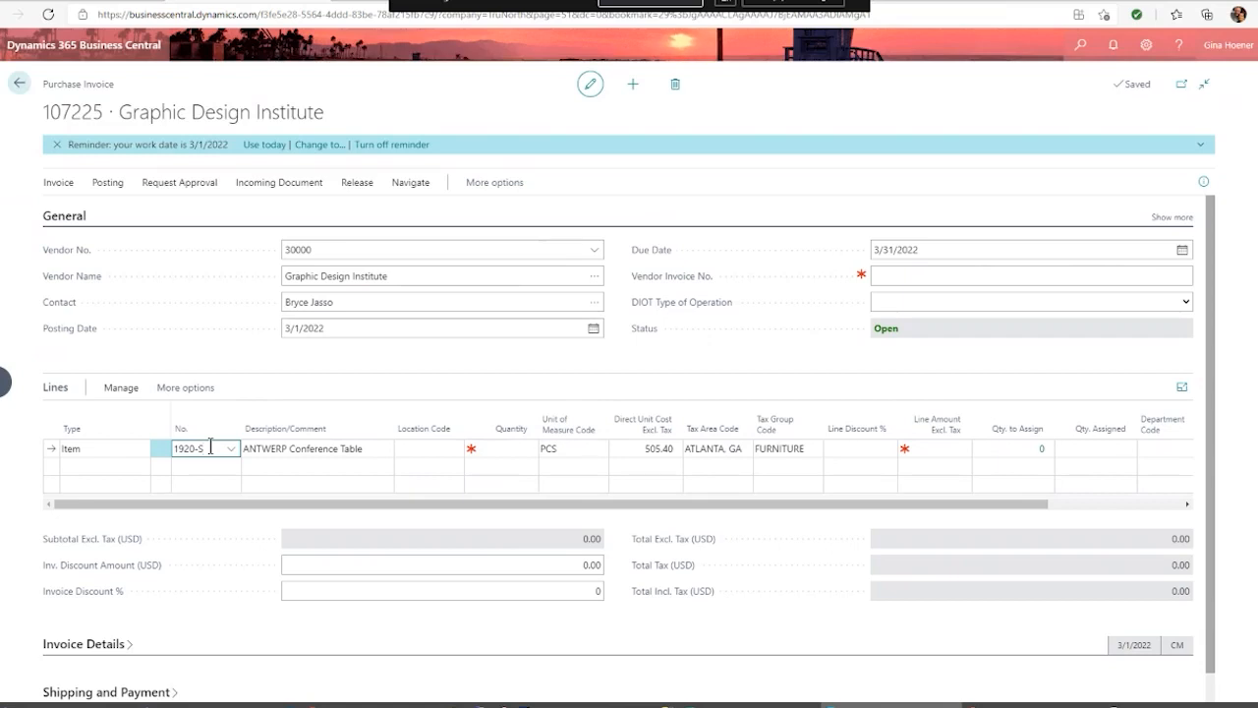
# Step: Add a G/L Account line for Office Supplies Expense, searching "office" and "sup", and exit the invoice without posting it
pyautogui.click(124, 468)
pyautogui.click(139, 467)
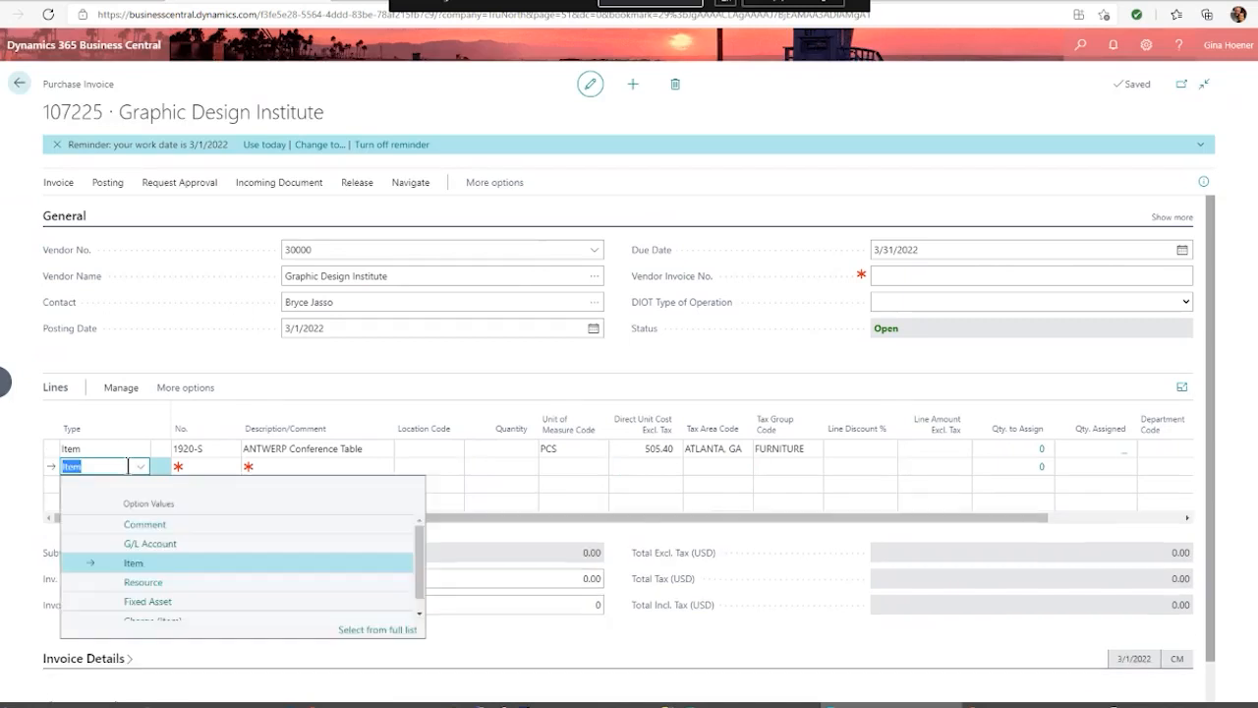
pyautogui.click(136, 542)
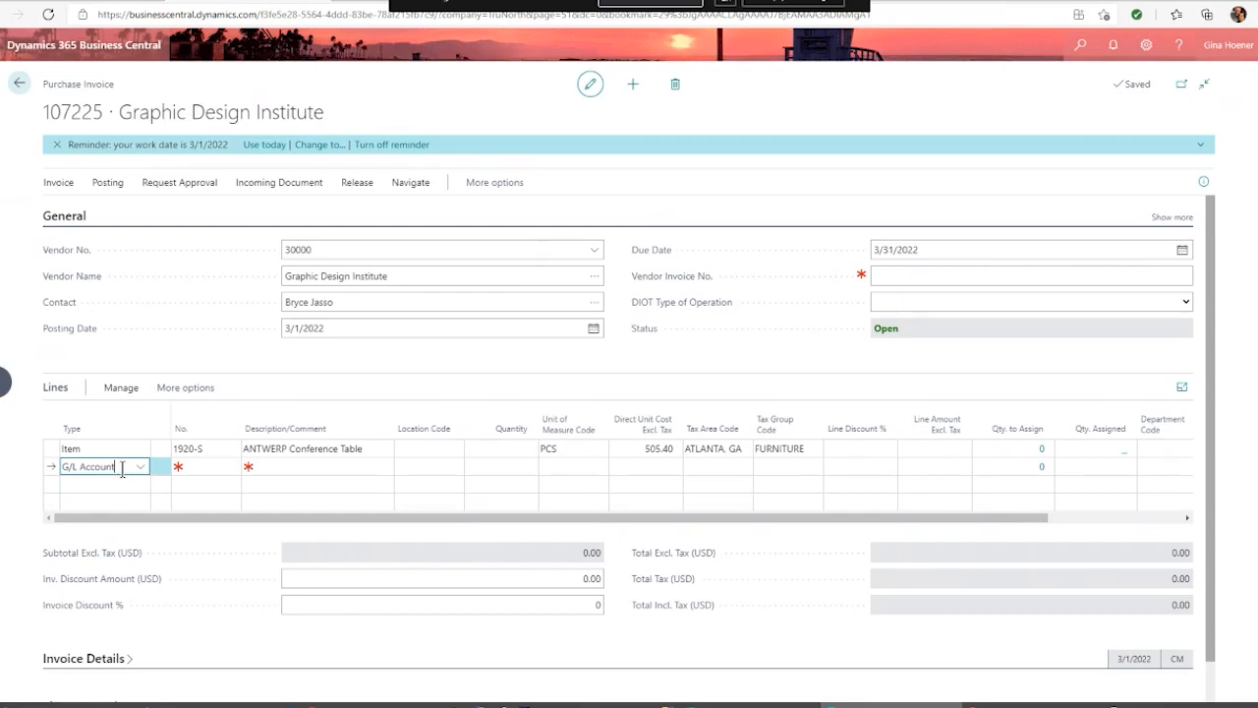
pyautogui.click(202, 466)
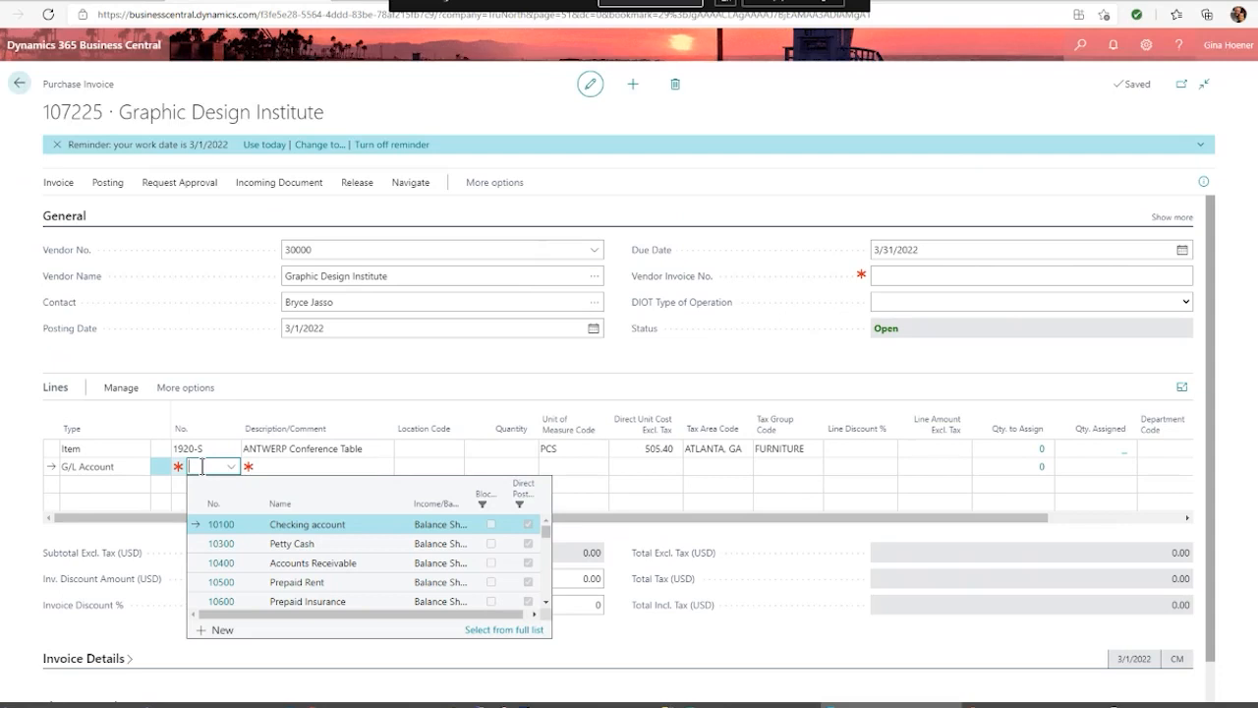
pyautogui.write('office')
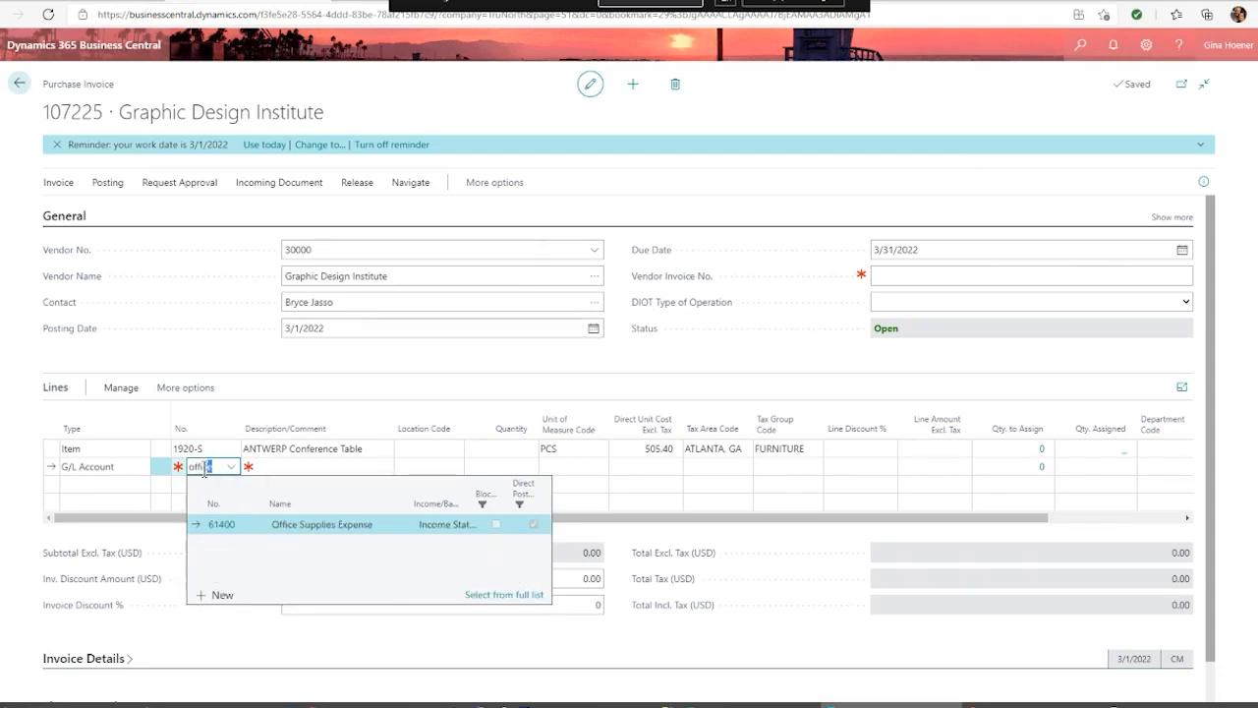
pyautogui.moveTo(211, 467); pyautogui.dragTo(182, 469)
pyautogui.write('sup')
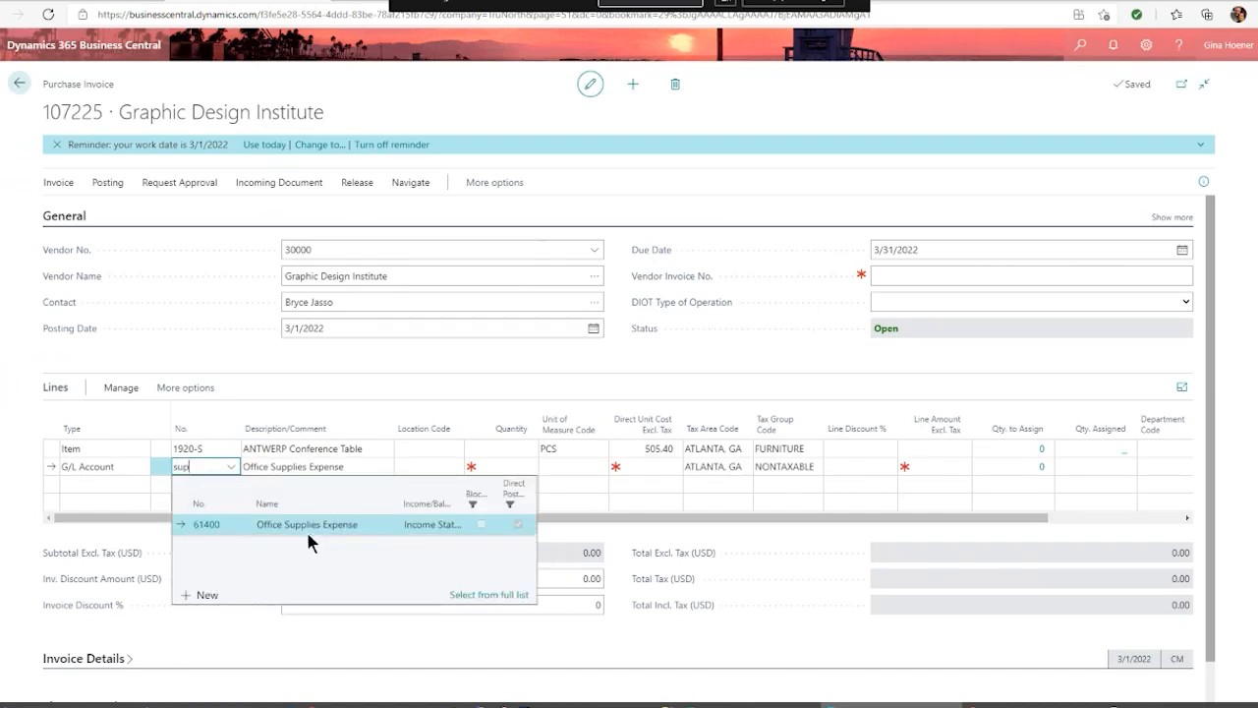
pyautogui.click(235, 521)
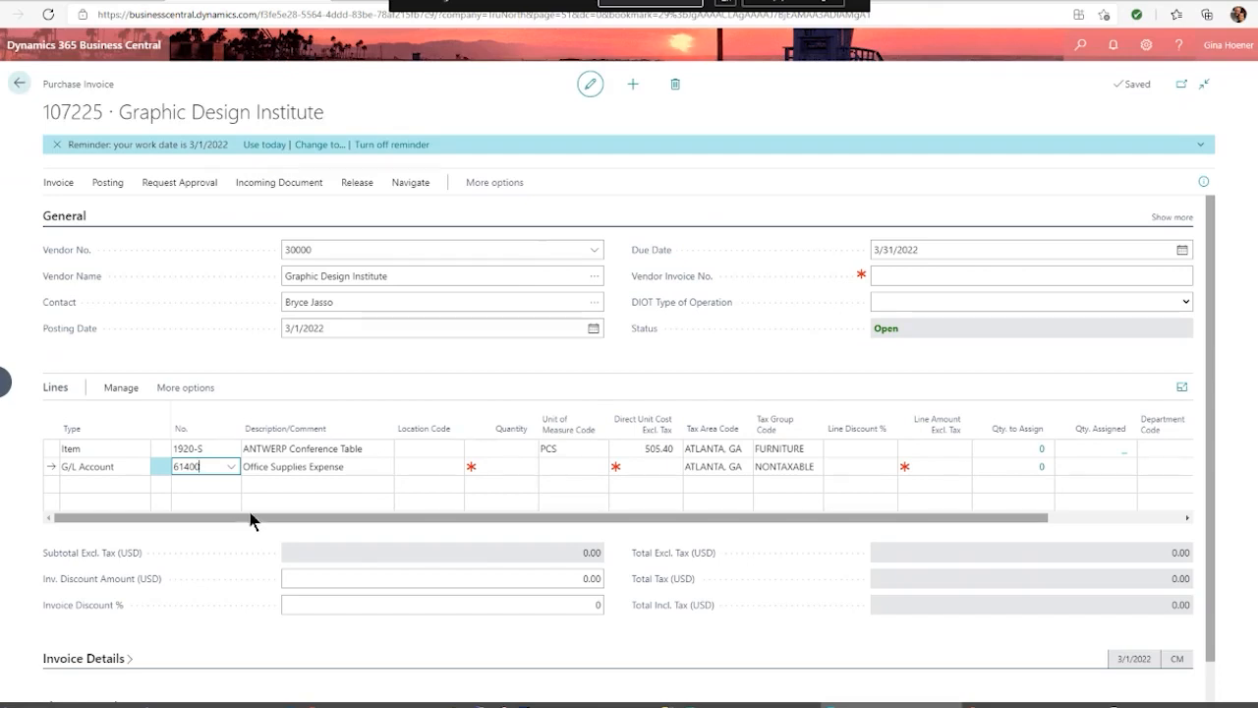
pyautogui.click(19, 85)
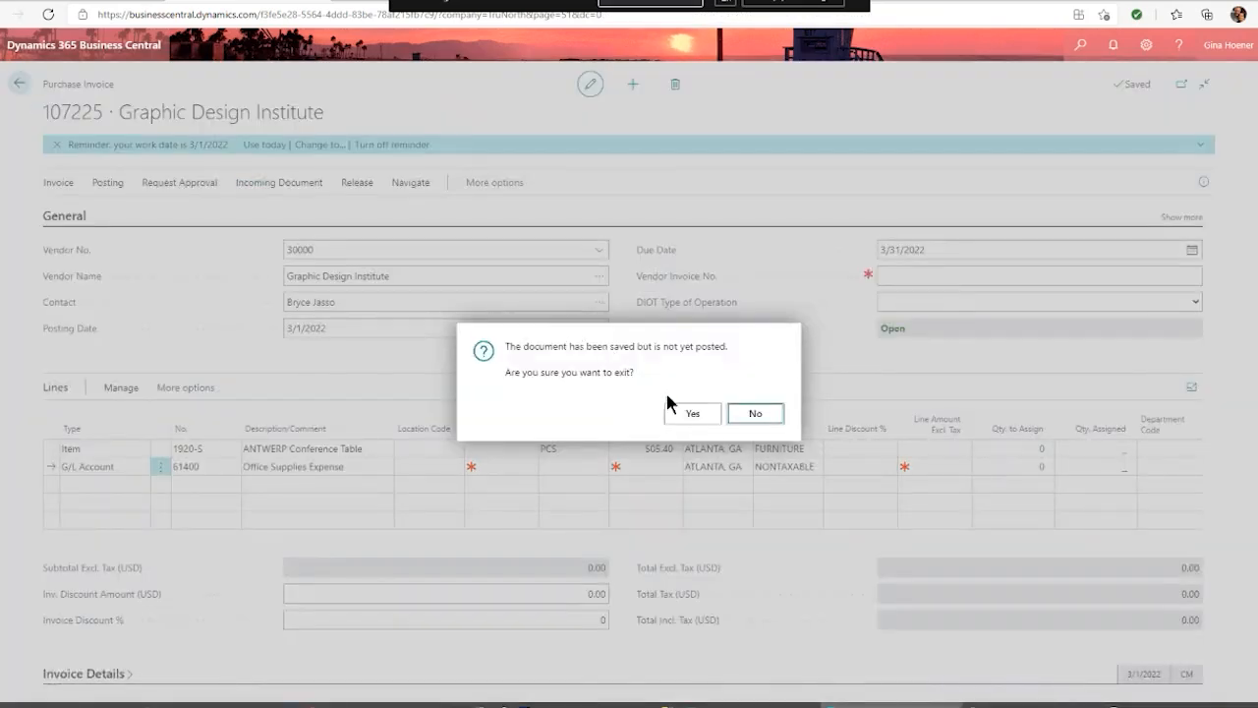
pyautogui.click(693, 414)
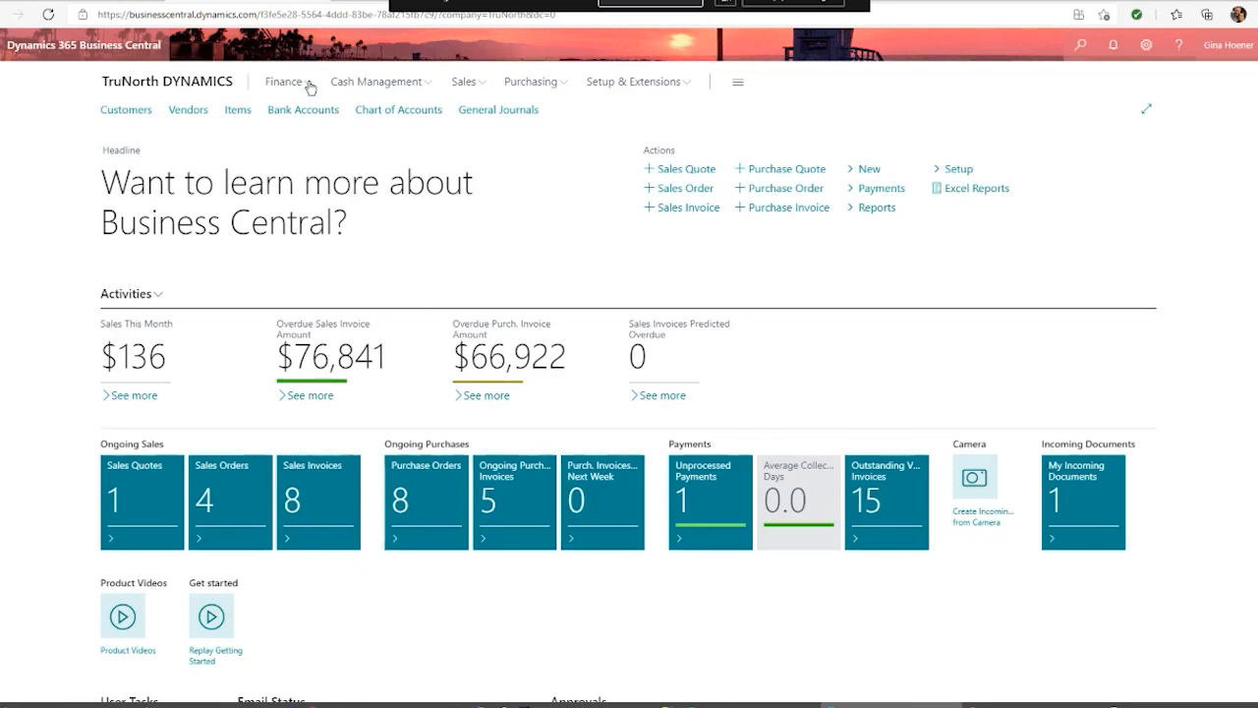
# Step: Open the Items list and sort it by Description in ascending order
pyautogui.click(235, 115)
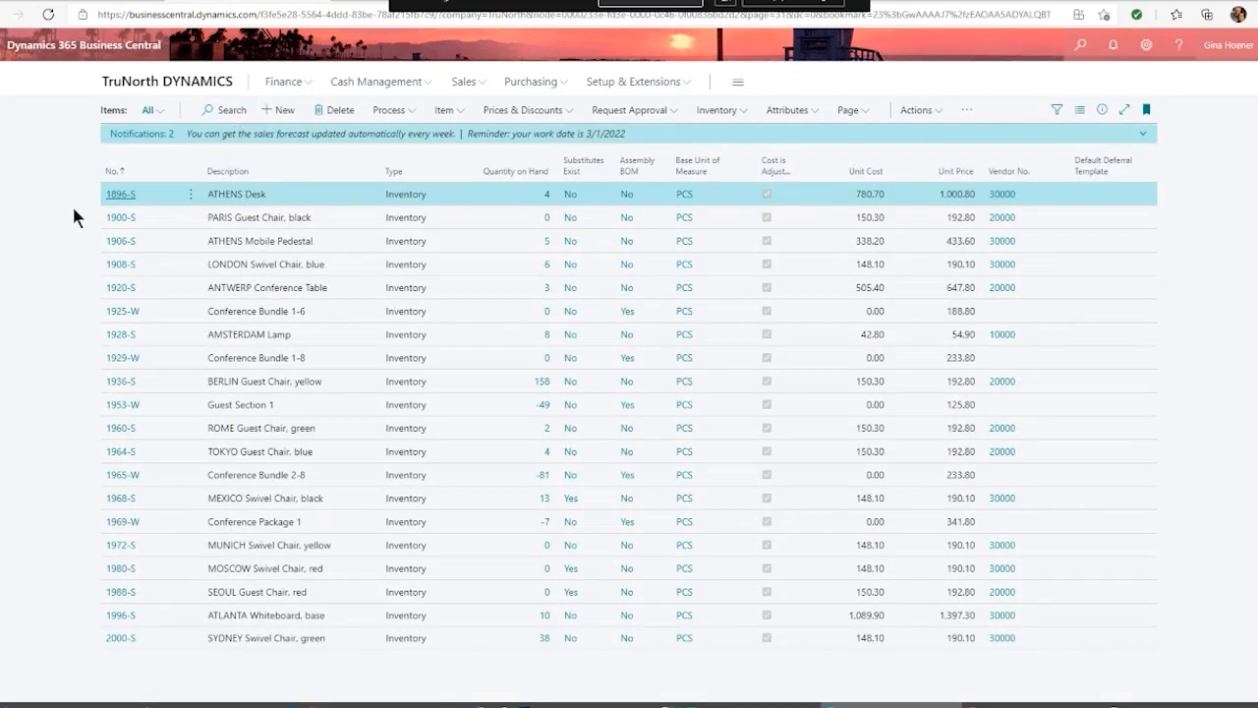
pyautogui.click(226, 173)
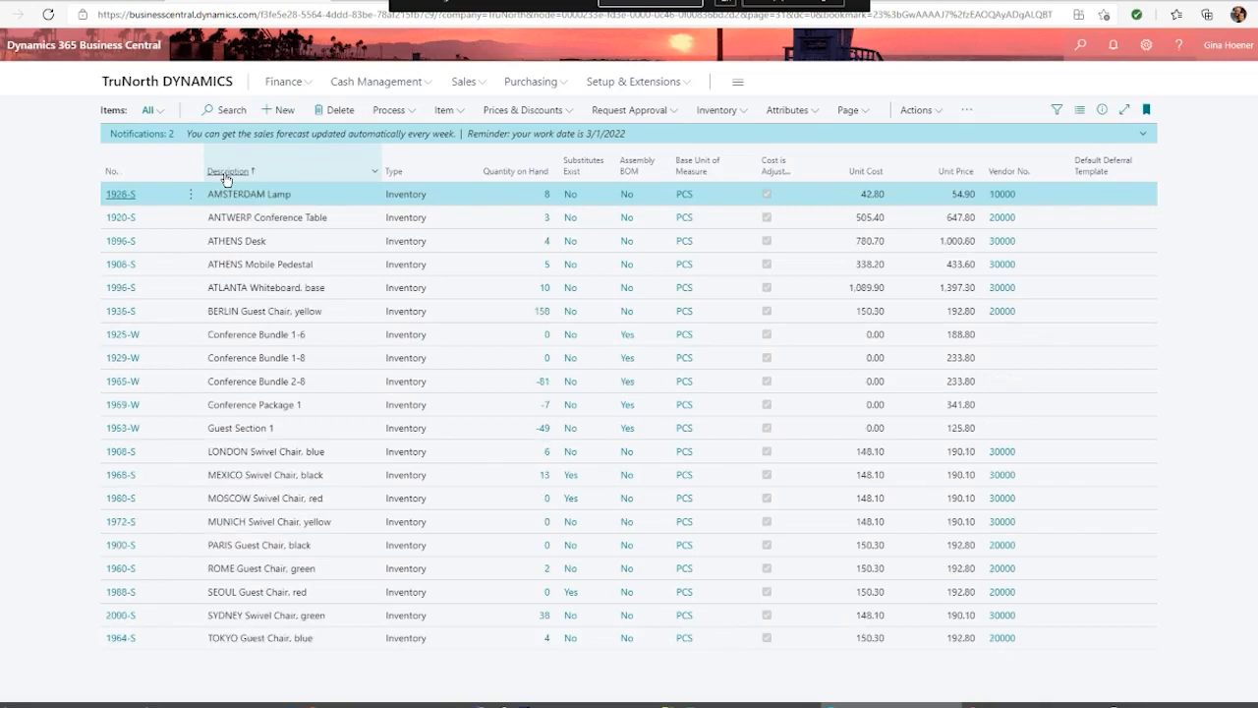
pyautogui.moveTo(541, 185)
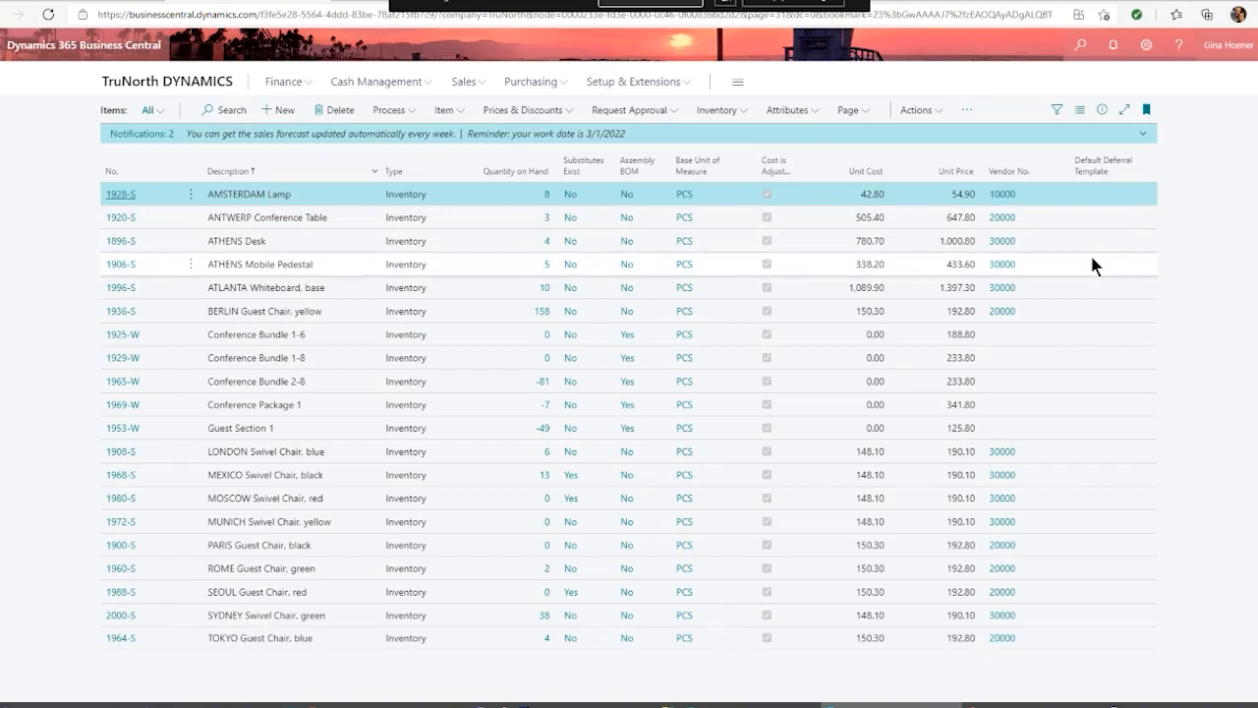
# Step: Export the sorted item list to Excel and open the downloaded workbook
pyautogui.click(844, 111)
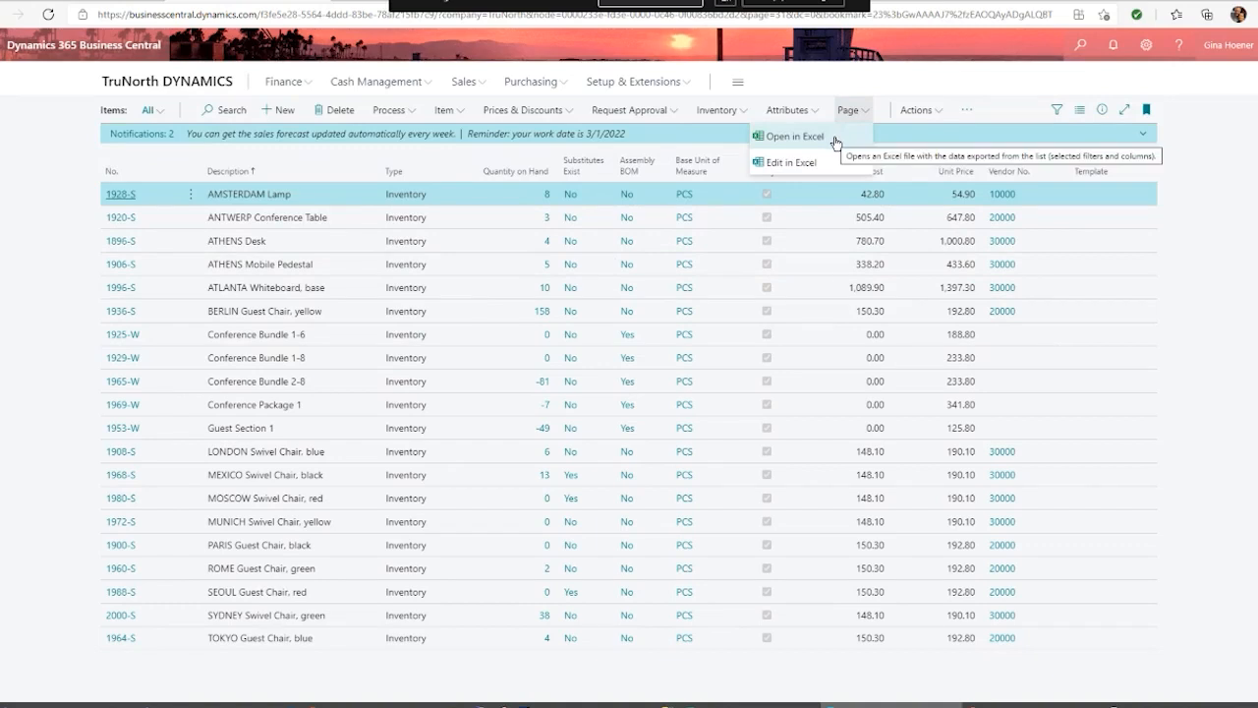
pyautogui.click(834, 144)
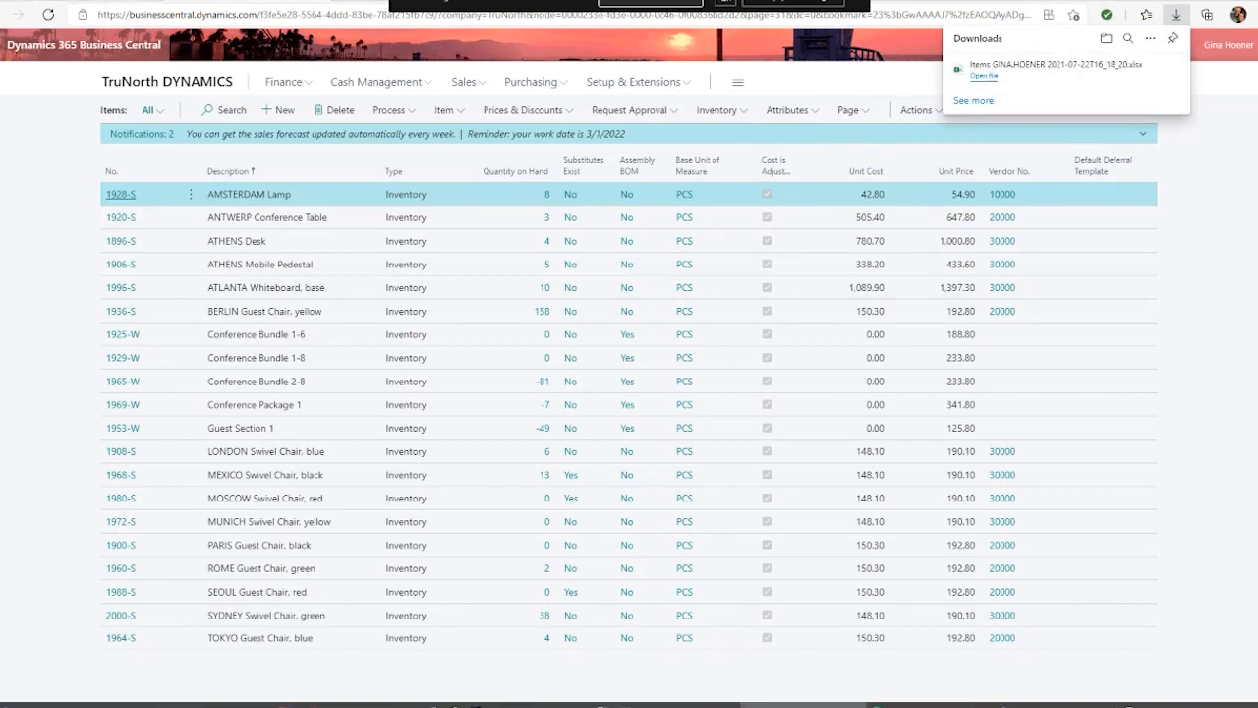
pyautogui.moveTo(1257, 123); pyautogui.dragTo(891, 41)
pyautogui.doubleClick(891, 41)
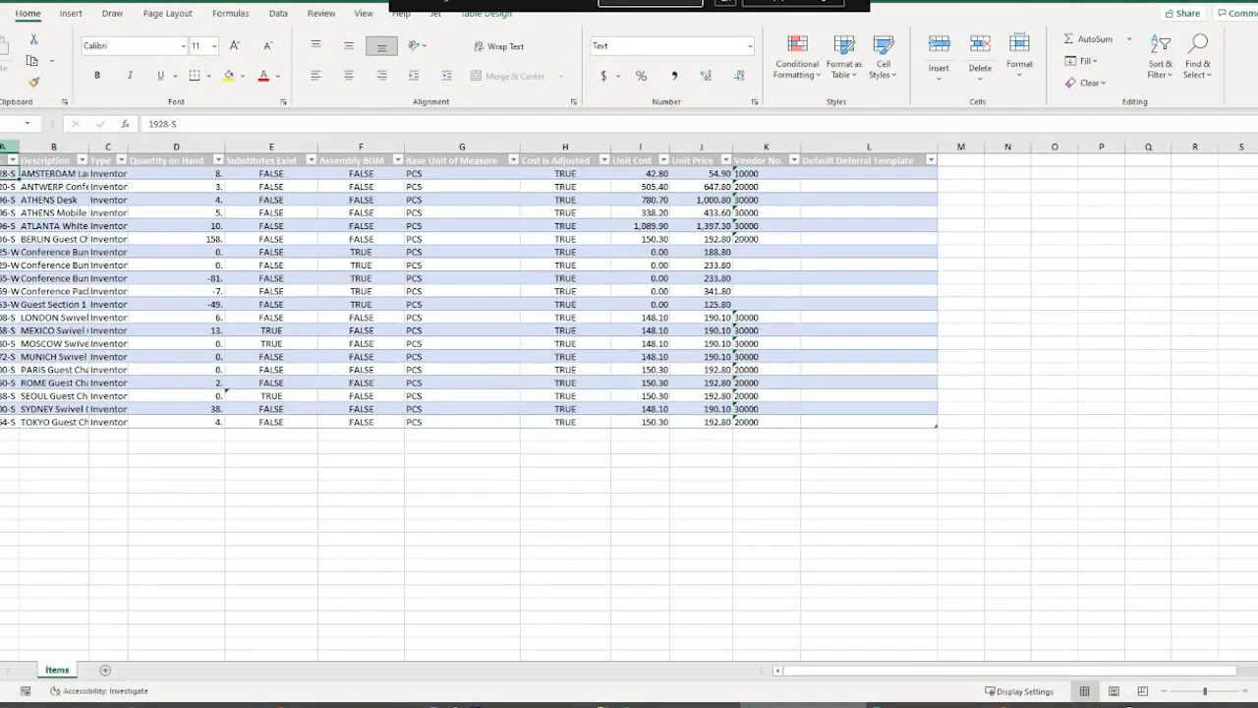
# Step: Autofit the column widths of the exported Items sheet and close the workbook without saving
pyautogui.moveTo(4, 146); pyautogui.dragTo(959, 149)
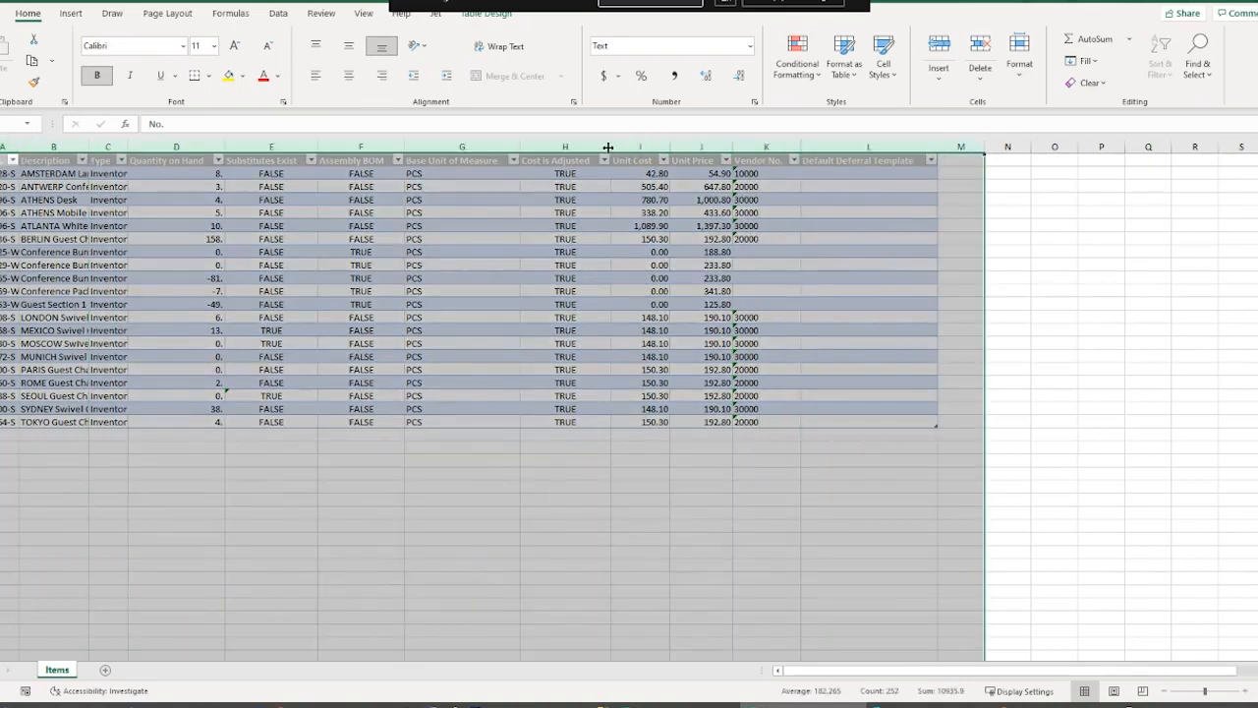
pyautogui.doubleClick(608, 147)
pyautogui.click(548, 525)
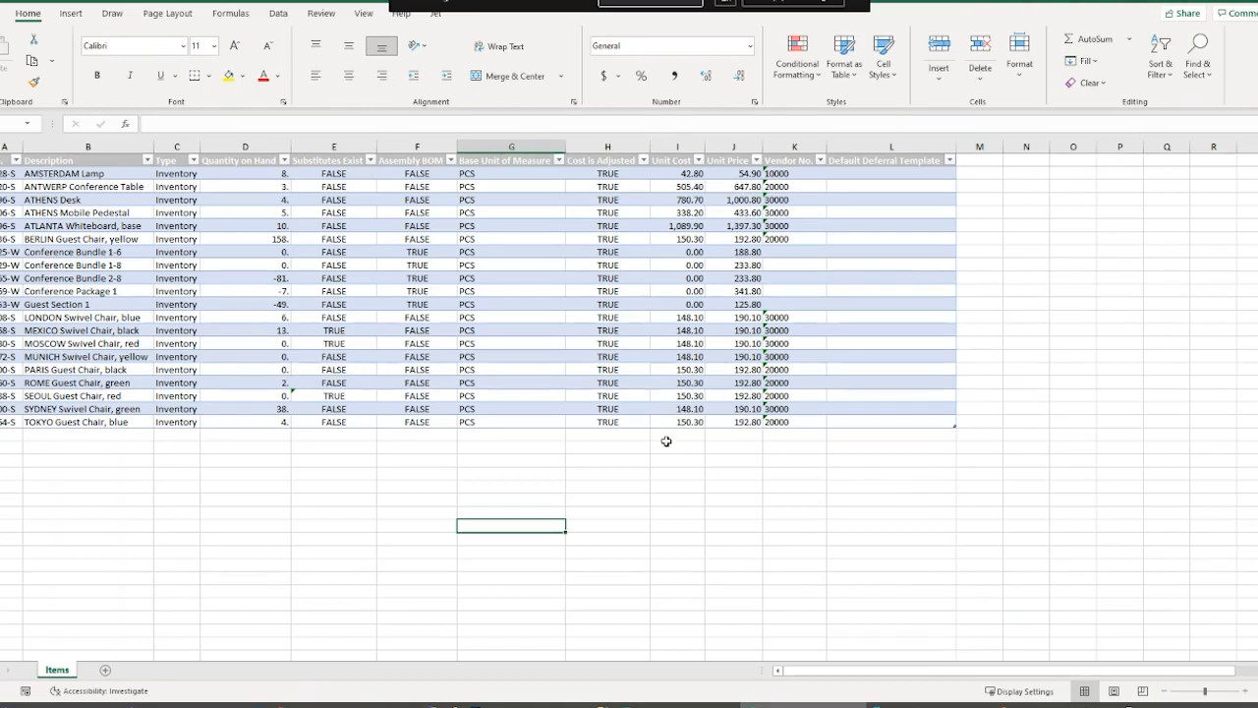
pyautogui.click(669, 445)
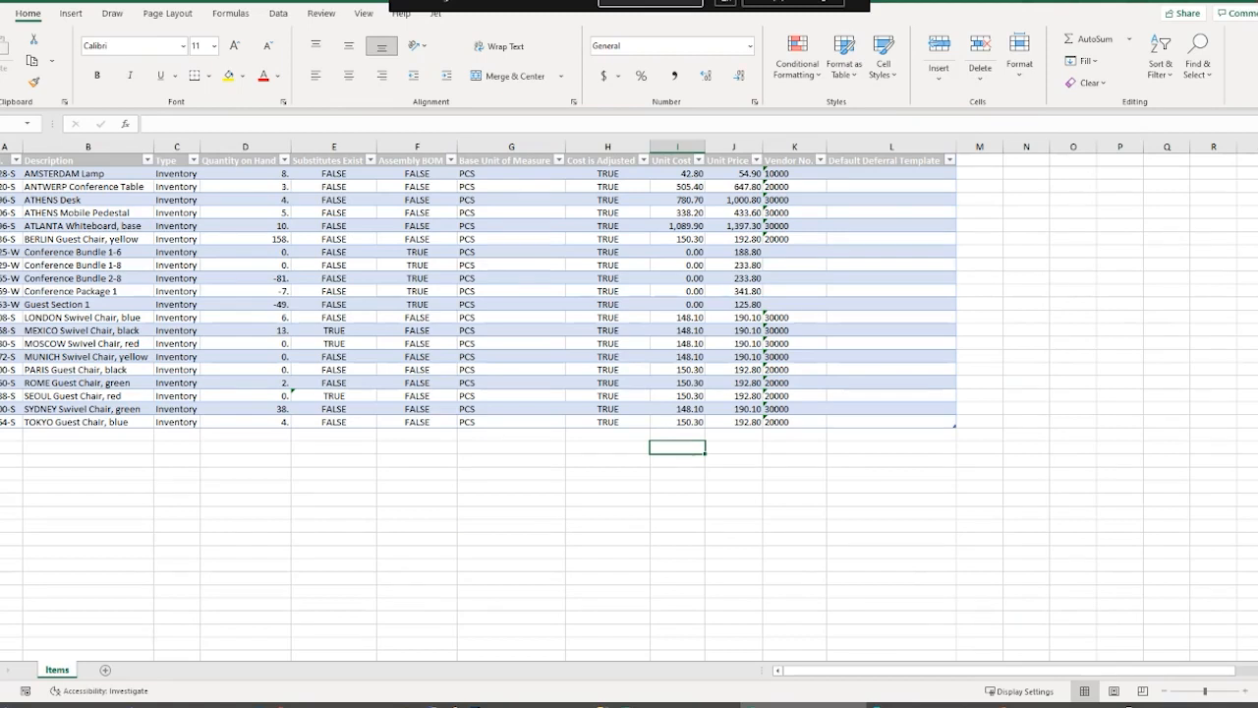
pyautogui.click(1255, 1)
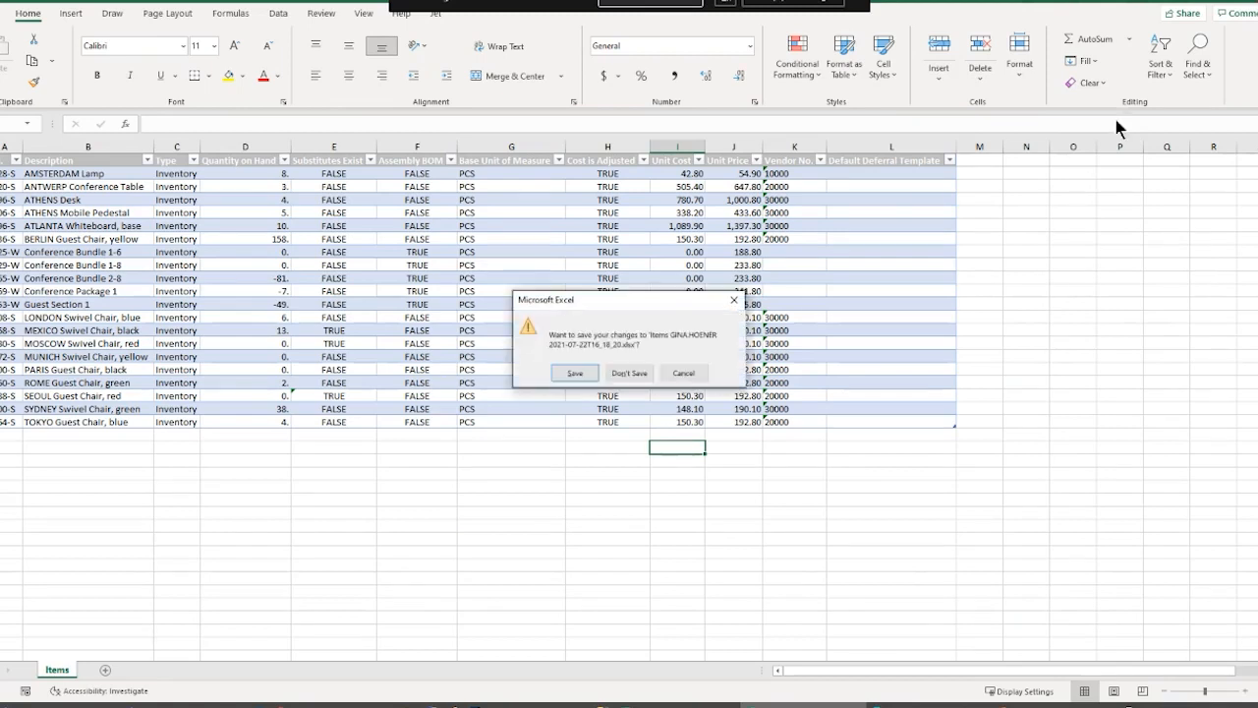
pyautogui.click(630, 373)
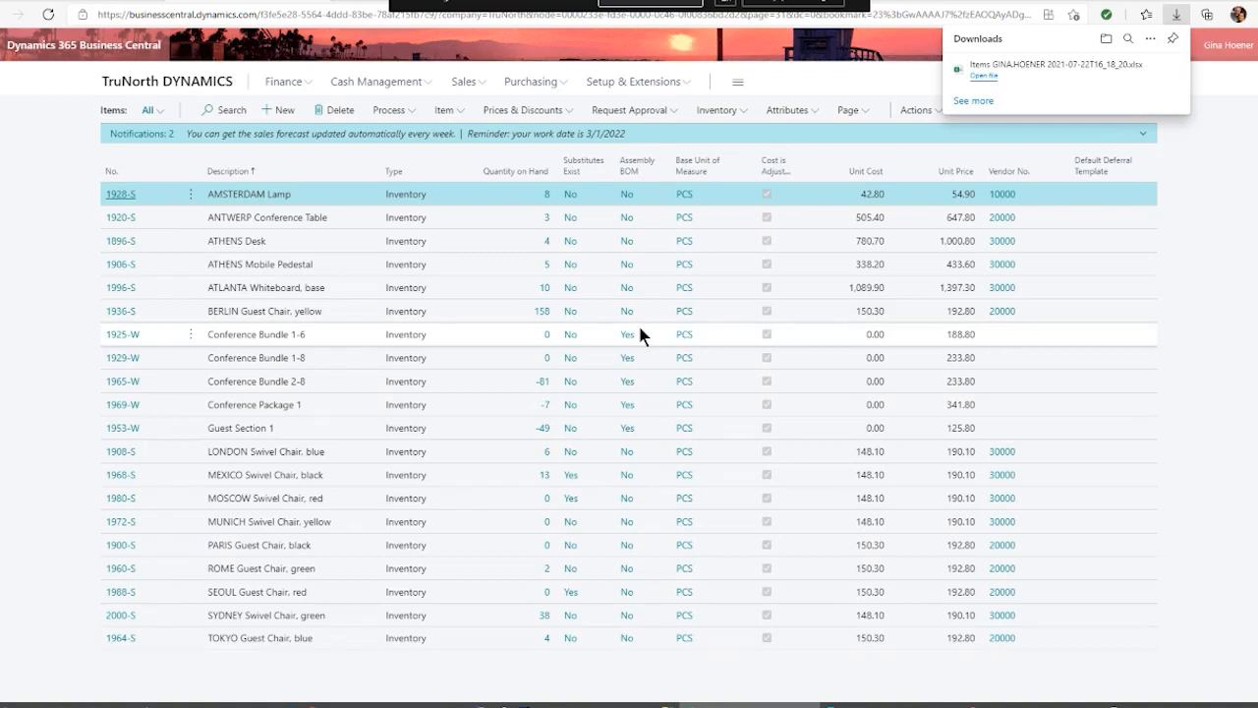
# Step: Send the Customers list to Excel for editing and open the downloaded Customer_Card (10).xlsx in a maximized window
pyautogui.click(215, 89)
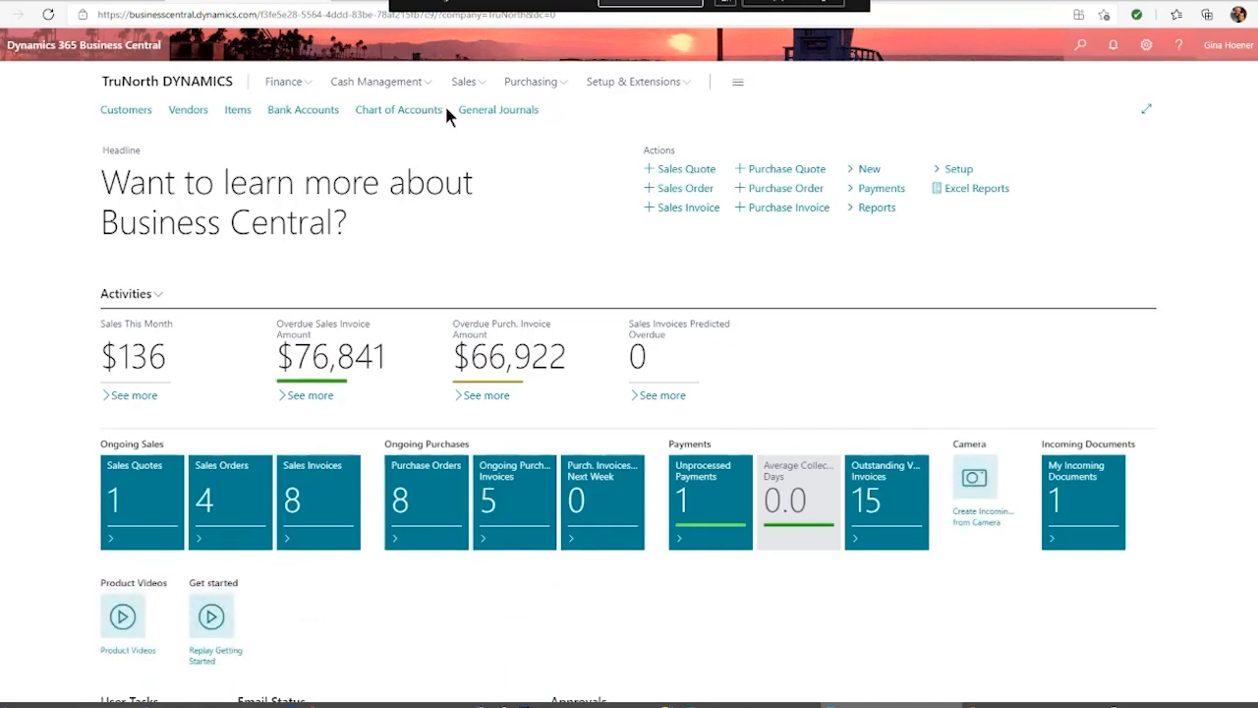
pyautogui.click(136, 113)
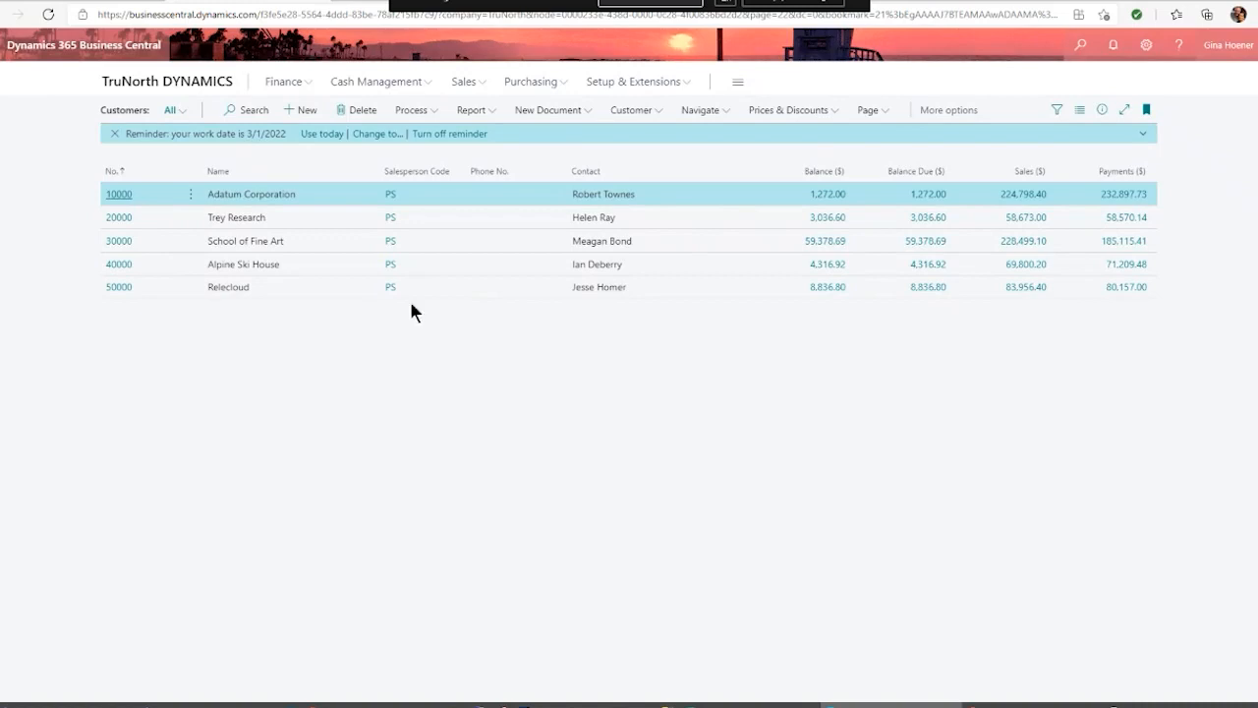
pyautogui.click(867, 112)
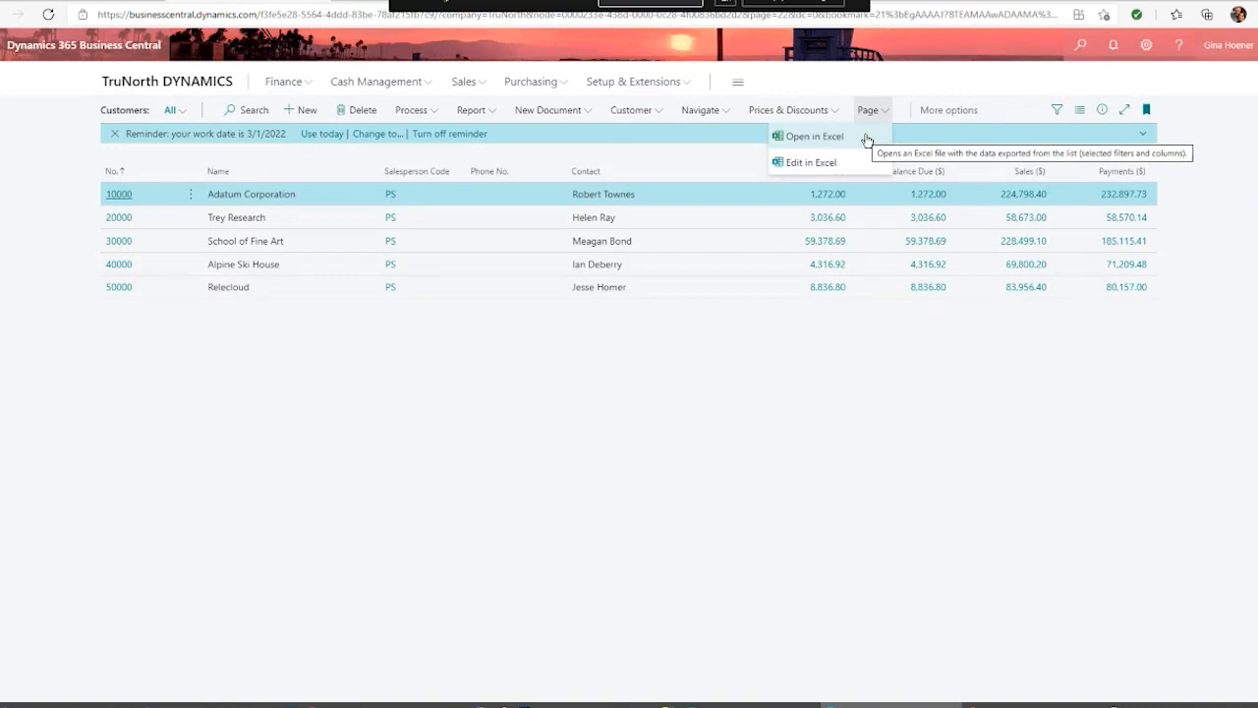
pyautogui.click(845, 163)
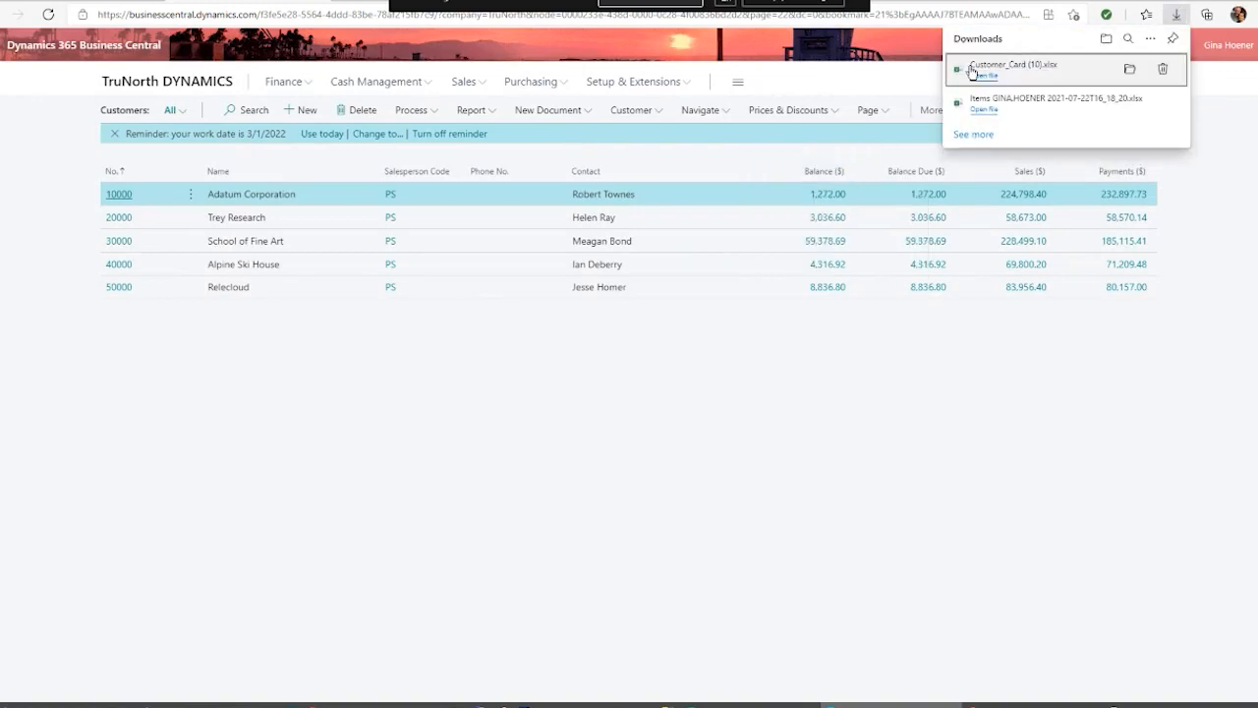
pyautogui.click(971, 70)
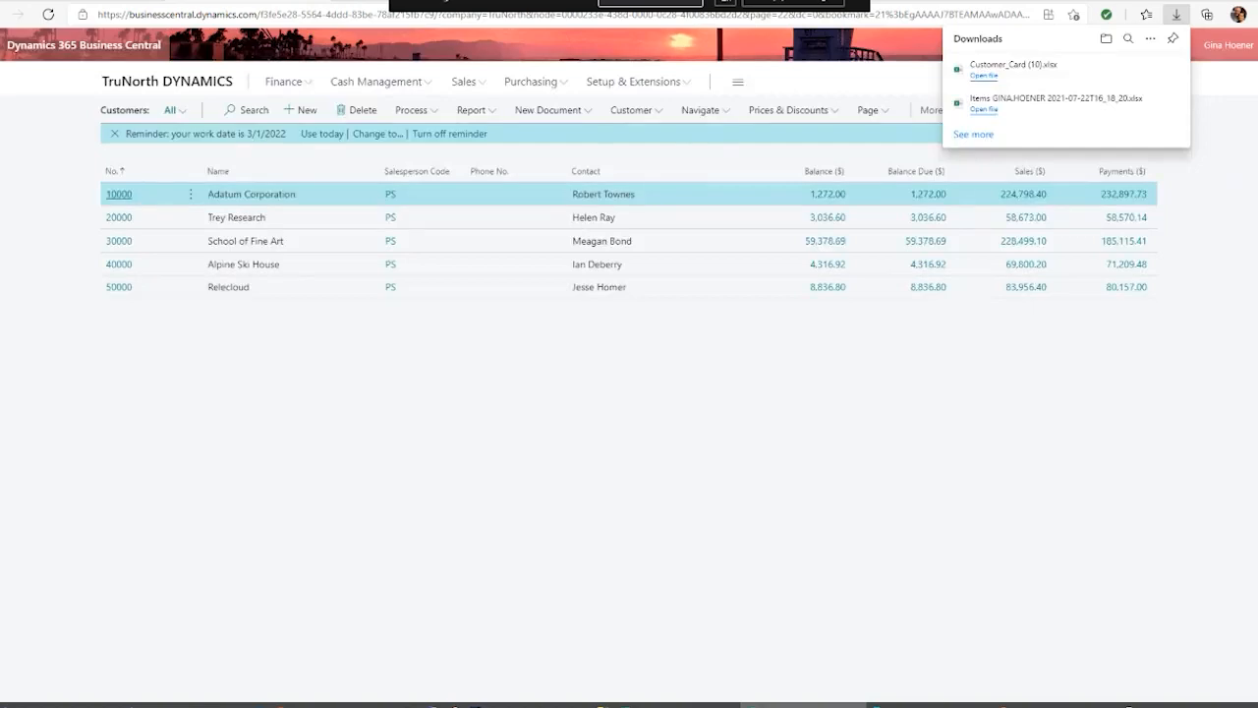
pyautogui.moveTo(1033, 115); pyautogui.dragTo(817, 56)
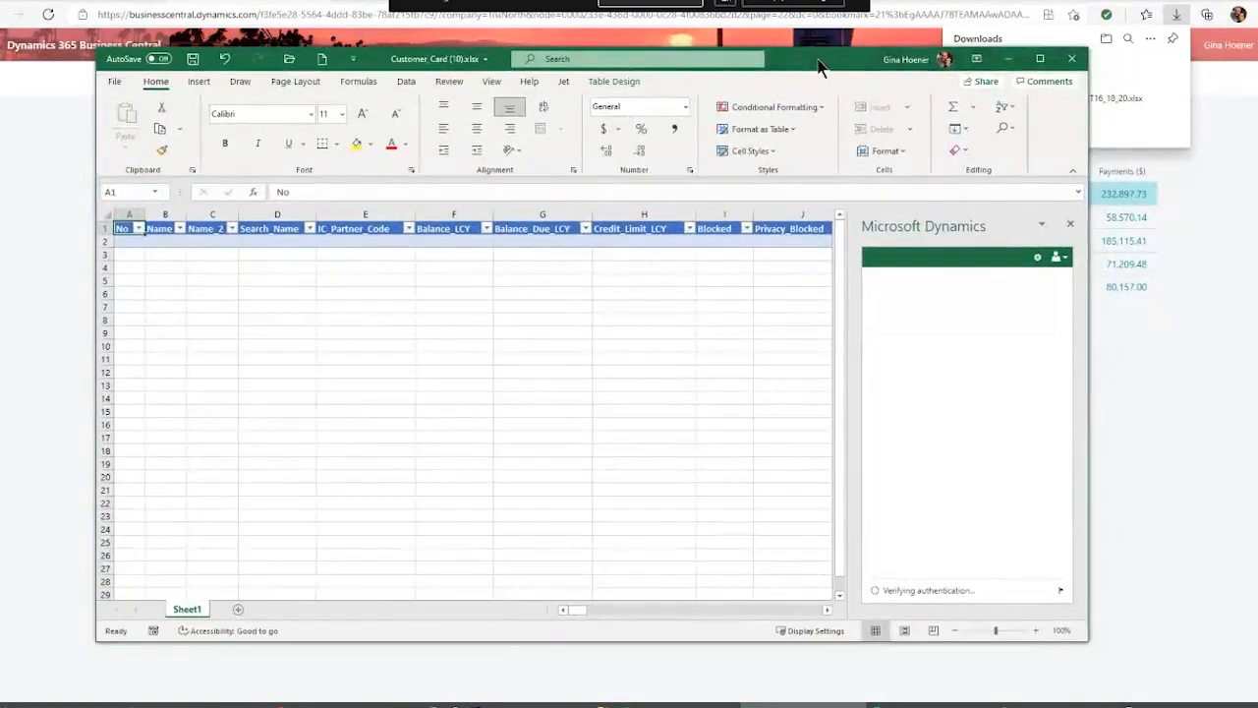
pyautogui.doubleClick(816, 56)
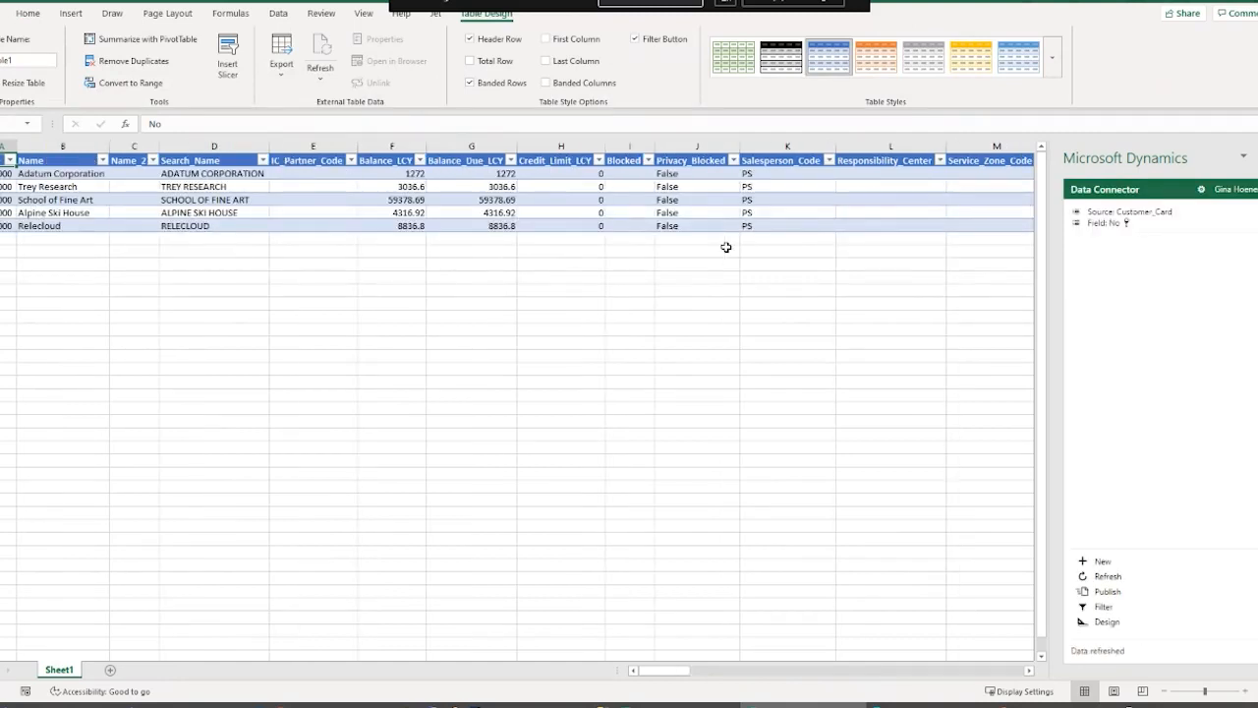
# Step: Set the Salesperson_Code to DC for Adatum Corporation, Trey Research, School of Fine Art and Alpine Ski House
pyautogui.click(870, 693)
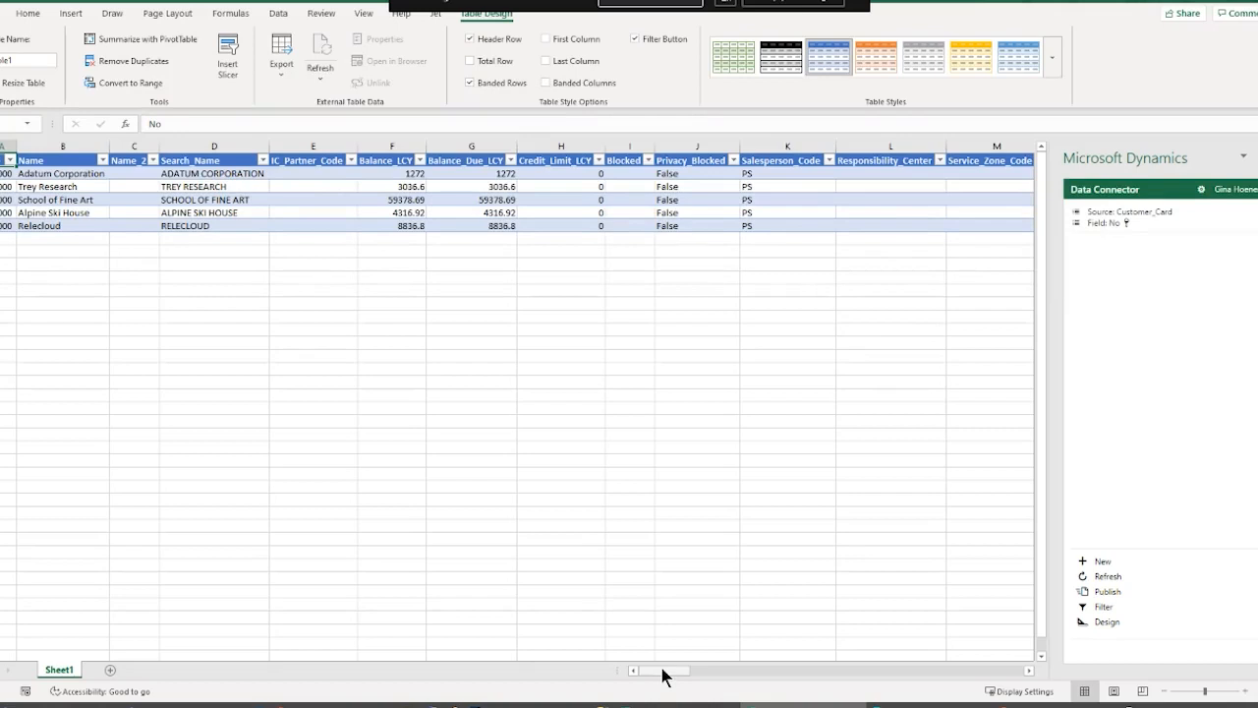
pyautogui.moveTo(663, 675)
pyautogui.mouseDown()
pyautogui.moveTo(808, 676)
pyautogui.moveTo(655, 676)
pyautogui.mouseUp()
pyautogui.click(776, 172)
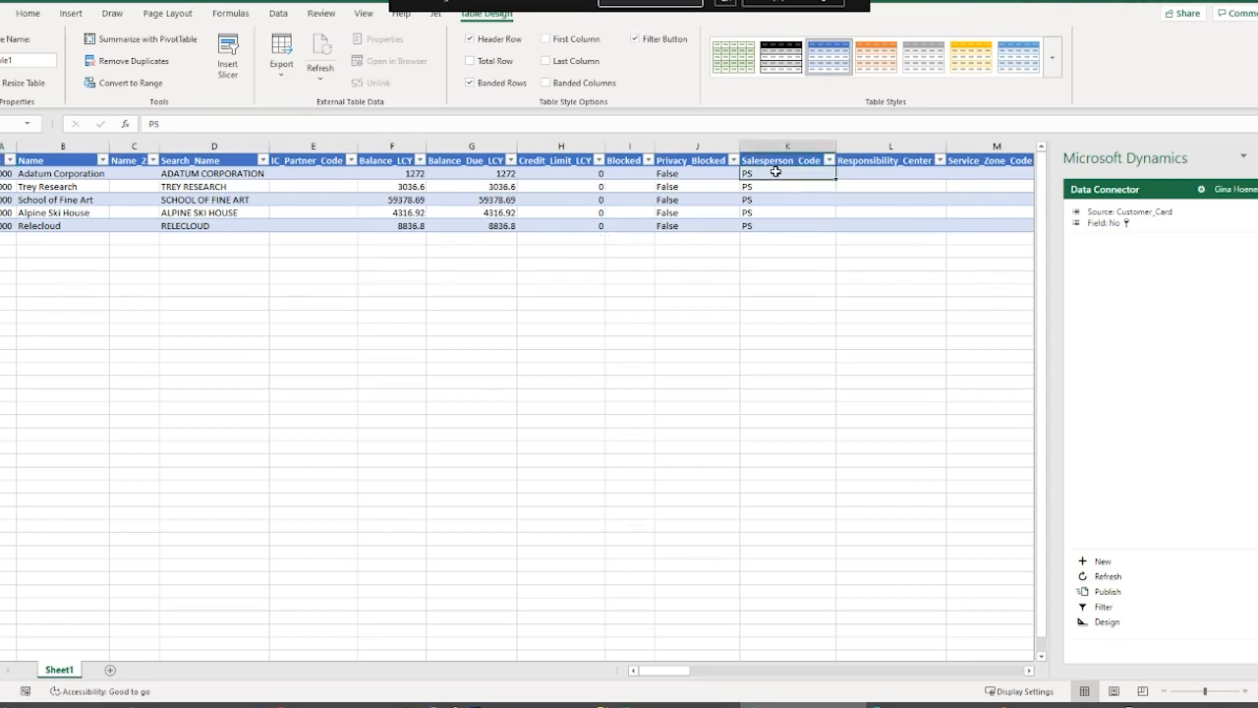
pyautogui.write('DC')
pyautogui.press('Return')
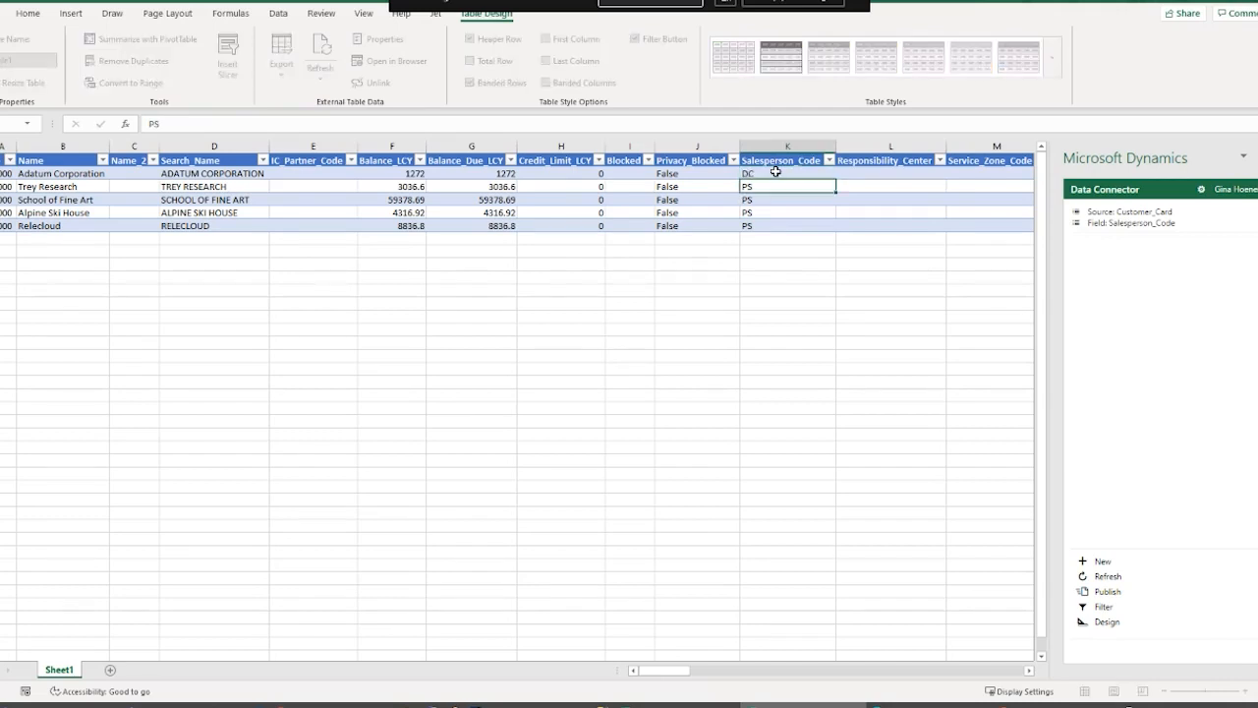
pyautogui.click(775, 172)
pyautogui.hotkey('ctrl', 'c')
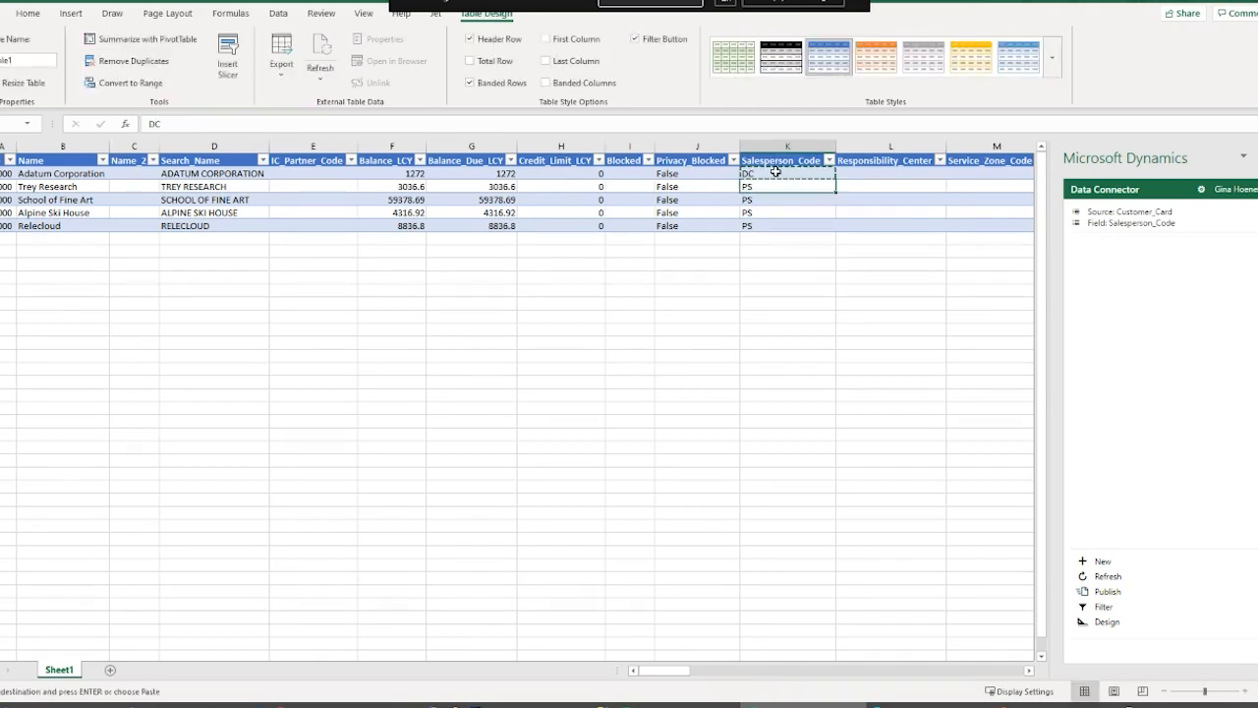
pyautogui.press('Down')
pyautogui.hotkey('shift', 'Down')
pyautogui.hotkey('shift', 'Down')
pyautogui.hotkey('ctrl', 'v')
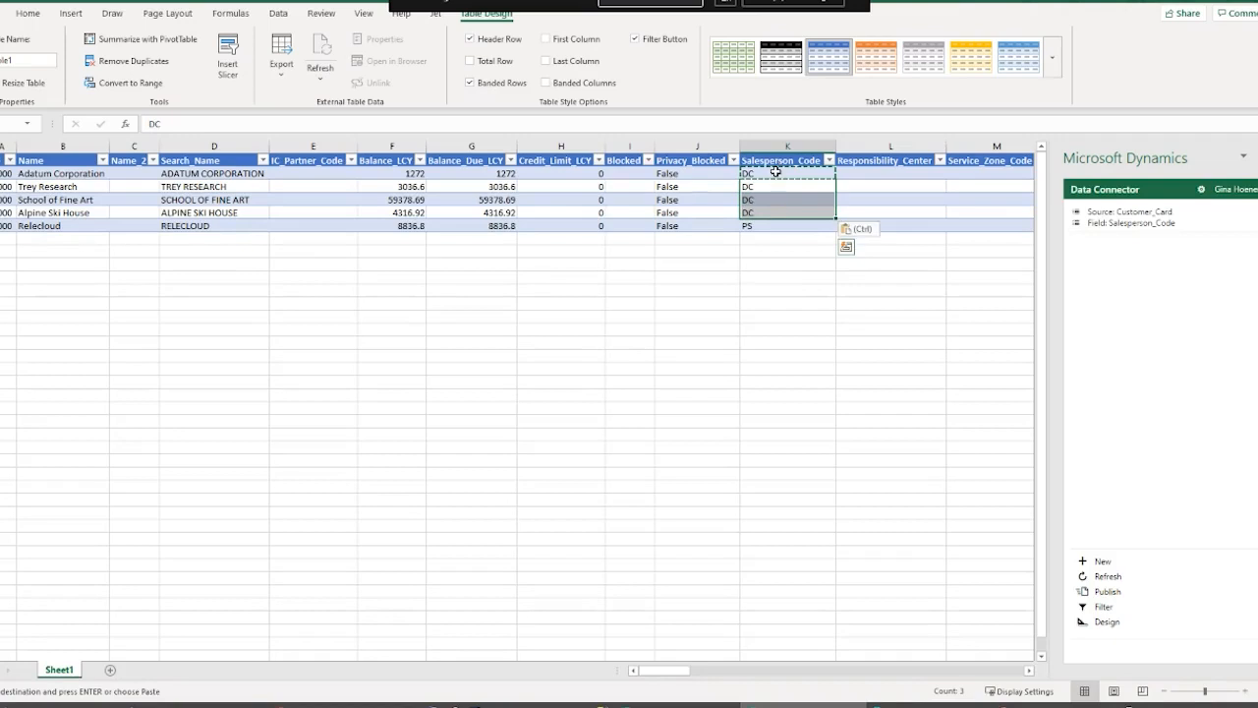
pyautogui.press('Escape')
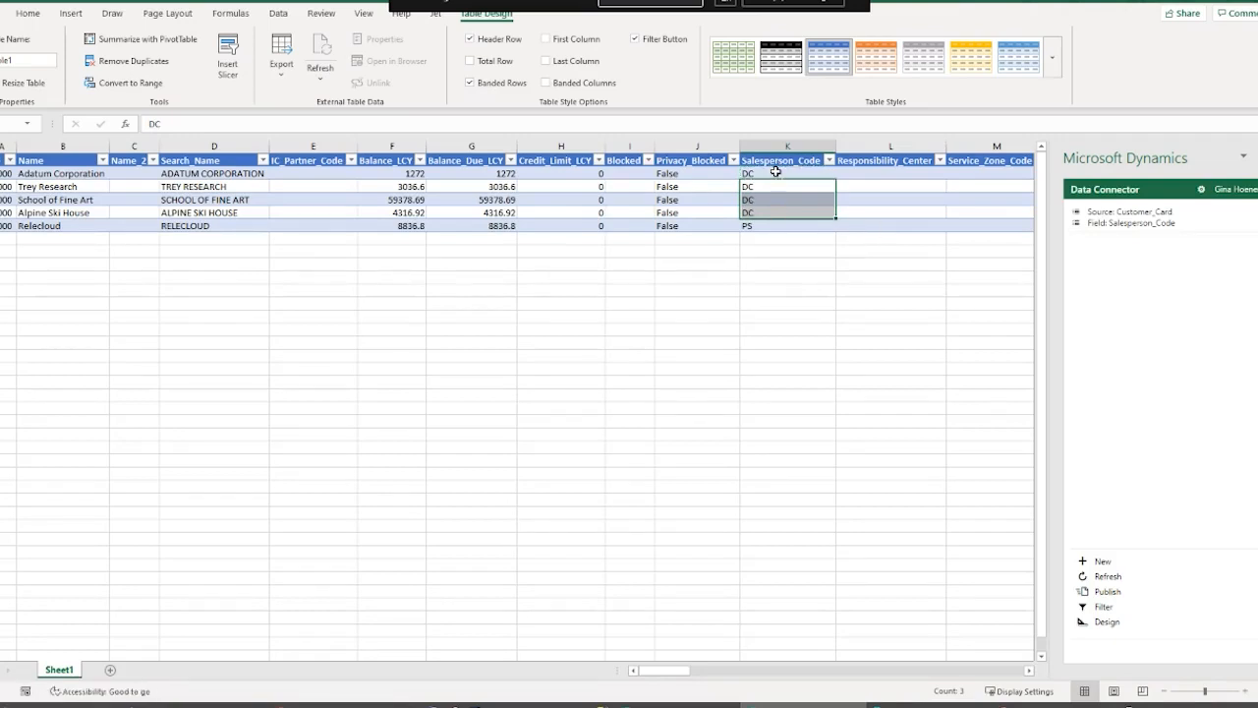
# Step: Set Relecloud's Salesperson_Code to CD and publish the customer changes back to Business Central
pyautogui.click(775, 226)
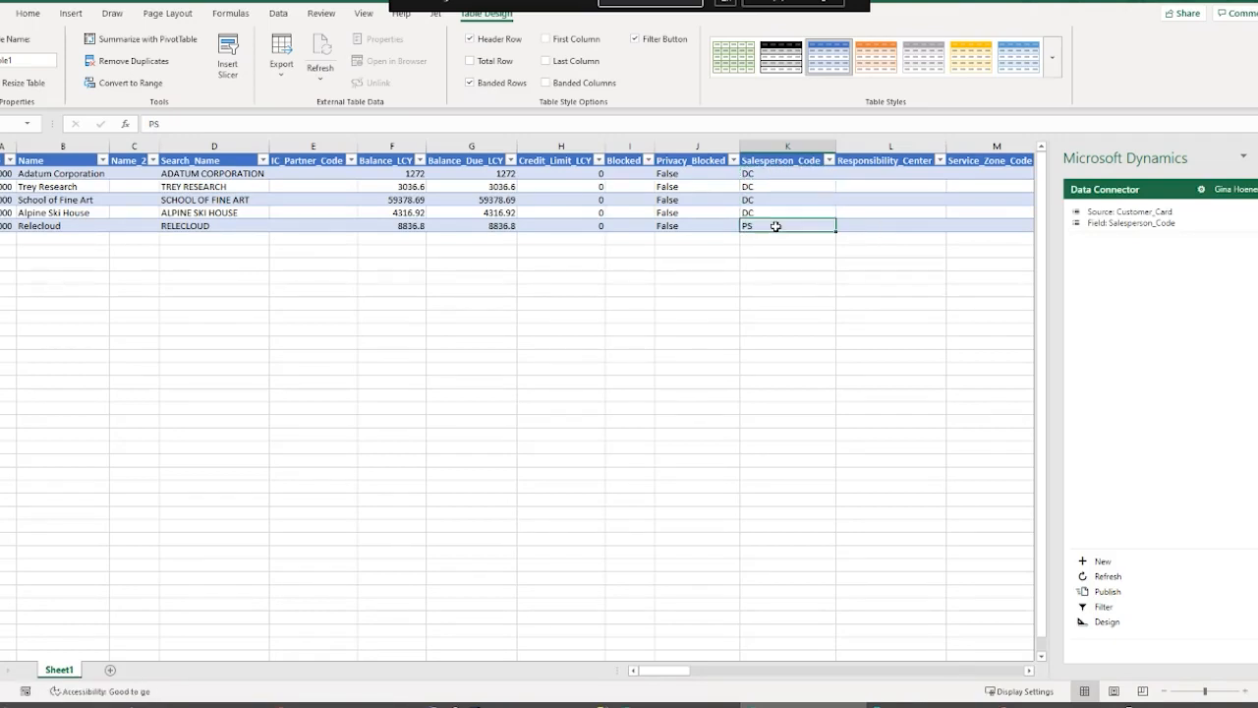
pyautogui.write('CD')
pyautogui.press('Return')
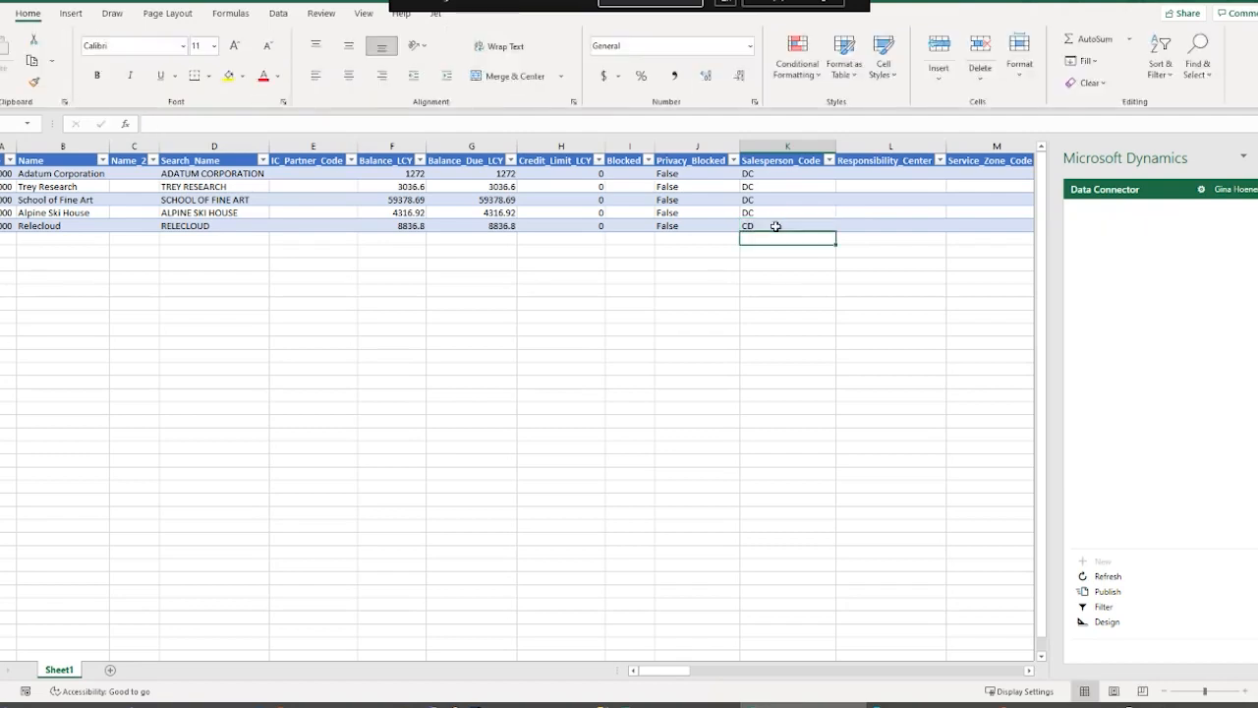
pyautogui.click(775, 226)
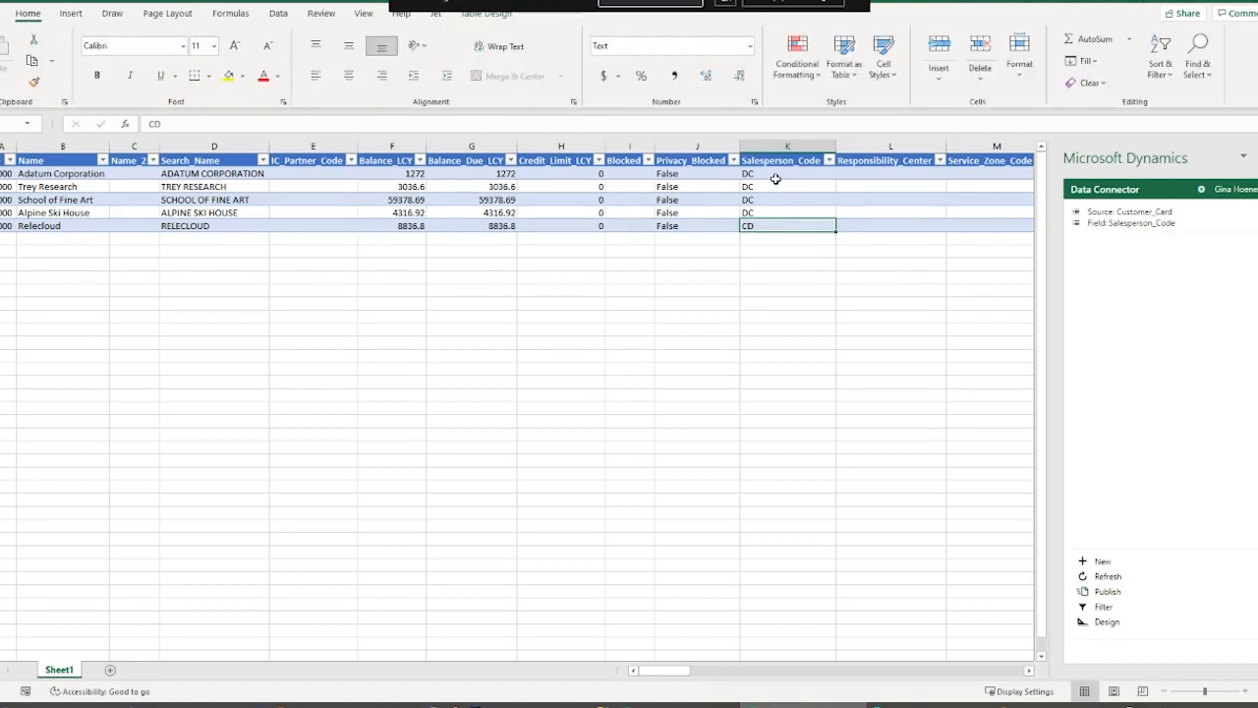
pyautogui.moveTo(671, 672)
pyautogui.mouseDown()
pyautogui.moveTo(749, 676)
pyautogui.moveTo(670, 670)
pyautogui.mouseUp()
pyautogui.click(1107, 594)
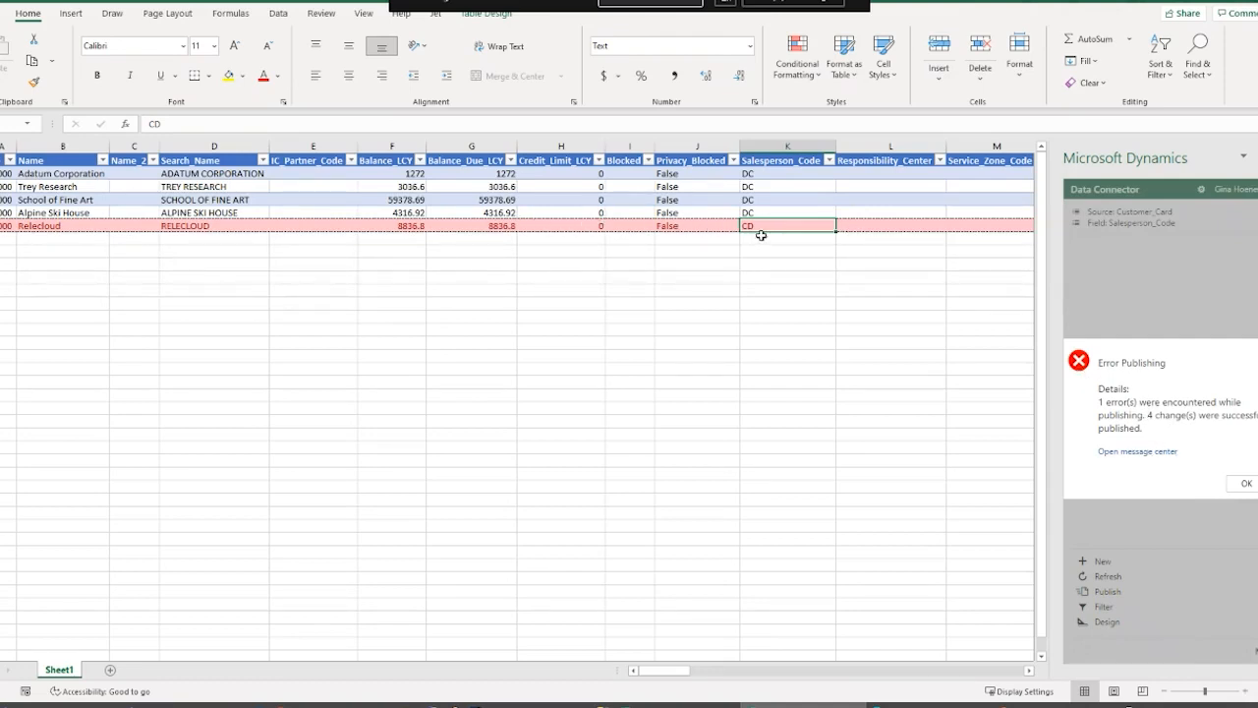
# Step: Examine the publishing error details for the Relecloud row in the message center, then close the messages
pyautogui.click(1116, 453)
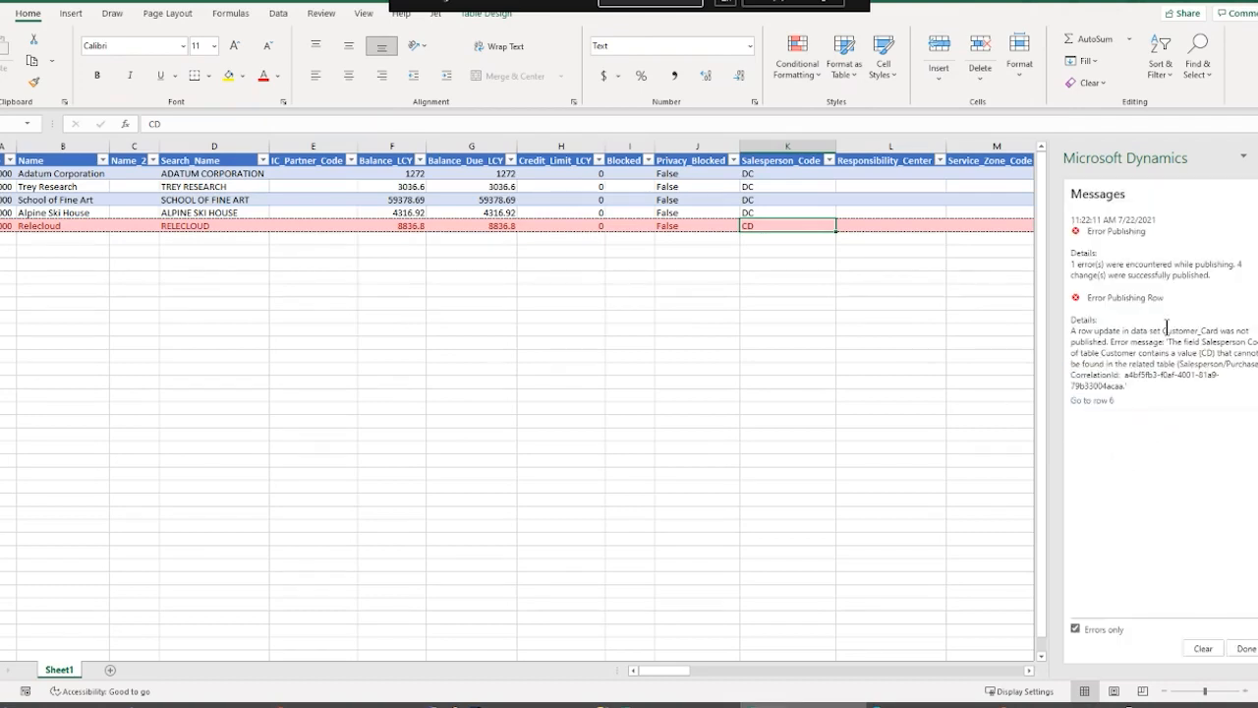
pyautogui.moveTo(1168, 342); pyautogui.dragTo(1256, 343)
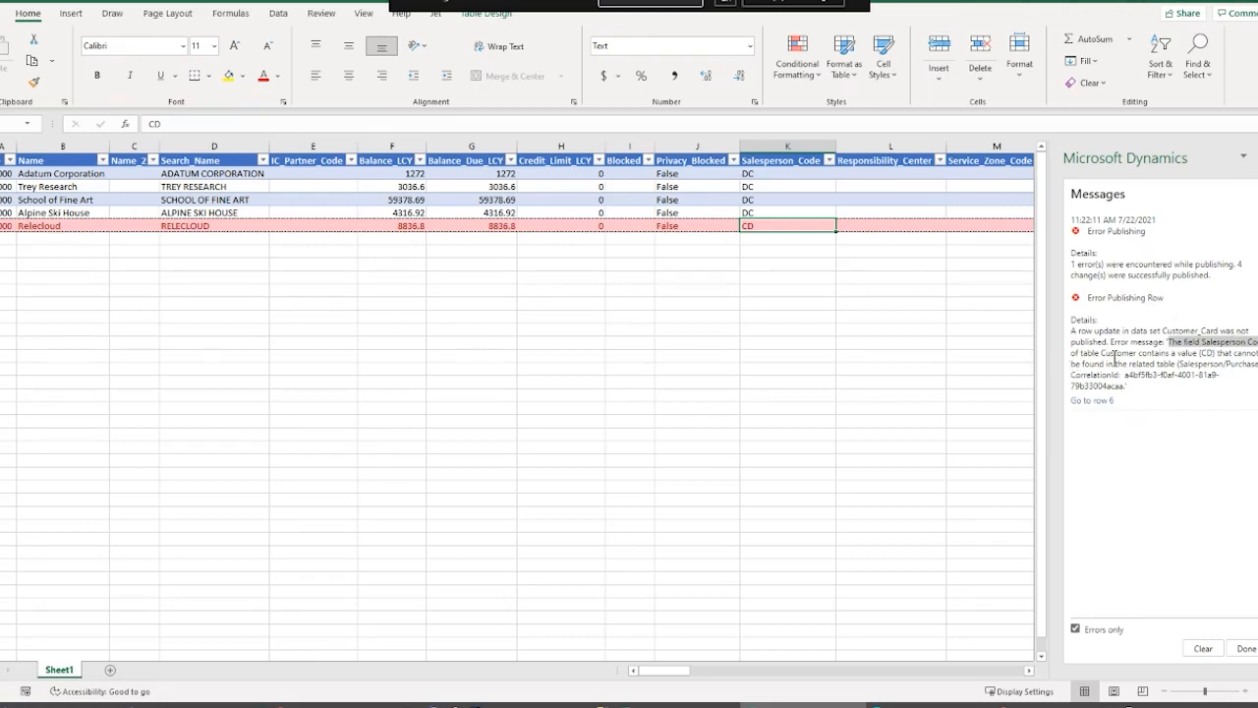
pyautogui.click(1202, 352)
pyautogui.moveTo(1202, 353); pyautogui.dragTo(1216, 353)
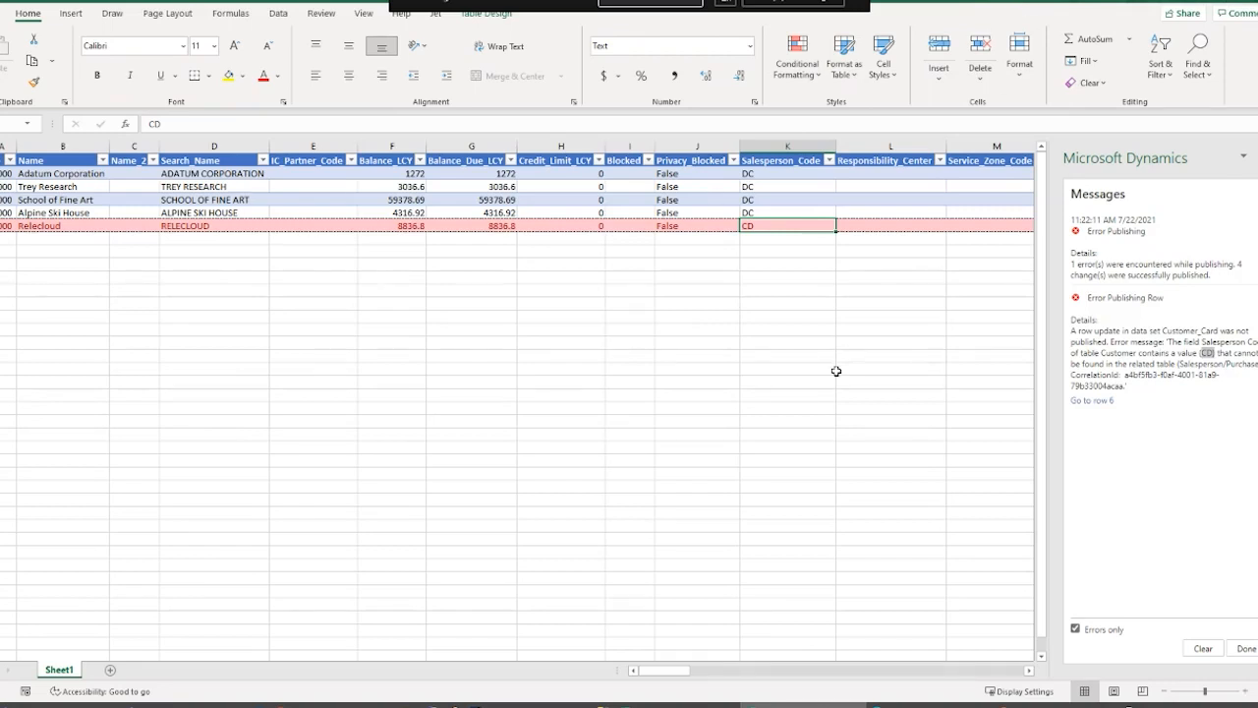
pyautogui.click(800, 251)
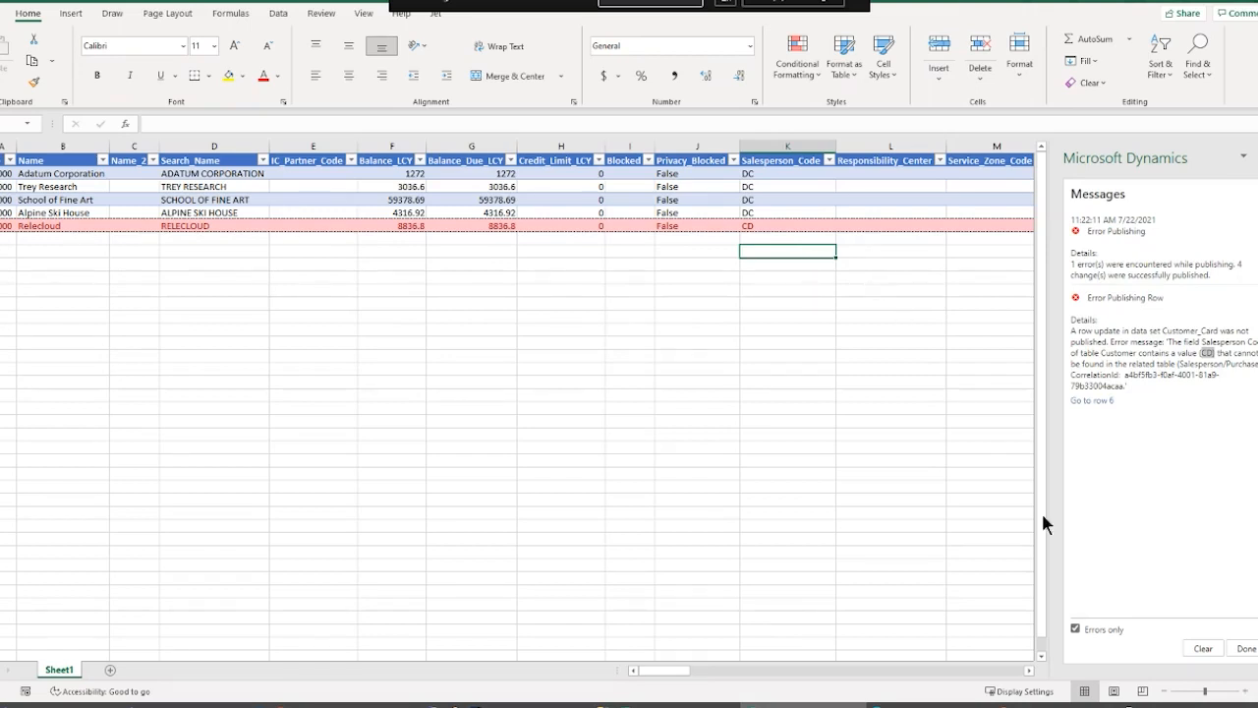
pyautogui.click(1244, 649)
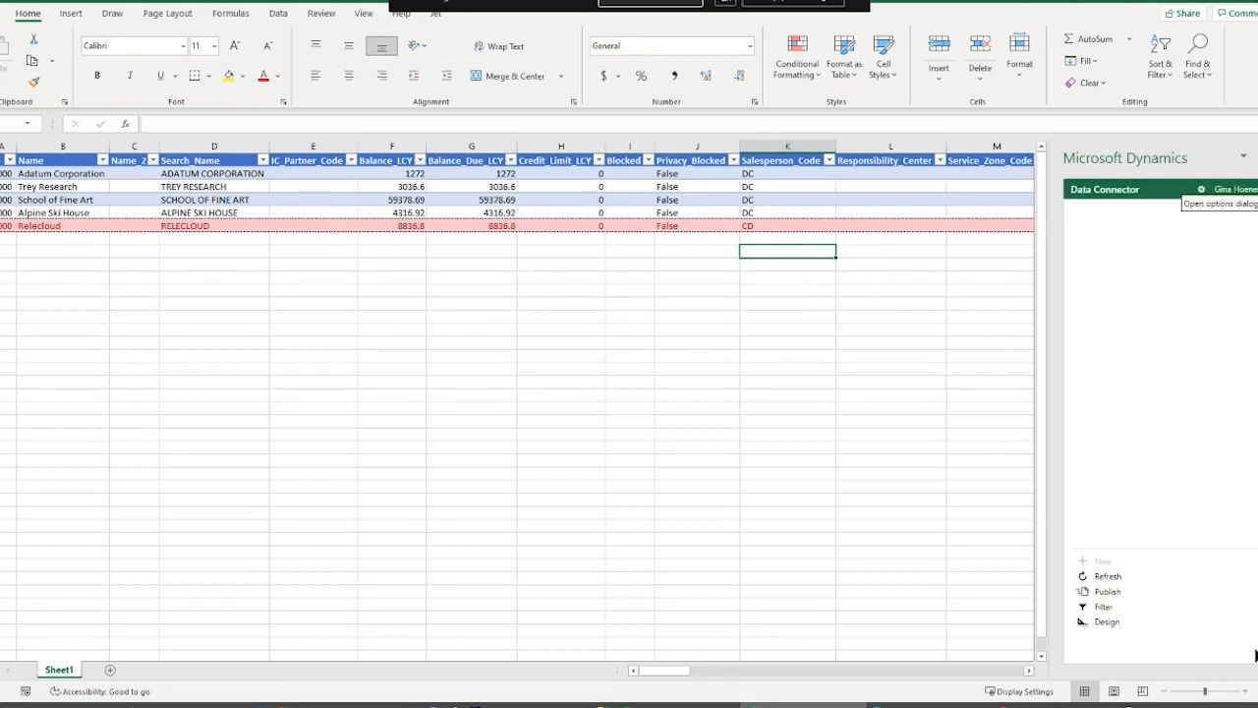
# Step: Refresh the customer data from Business Central, overwriting the unpublished workbook change, and check the salesperson codes
pyautogui.click(1106, 578)
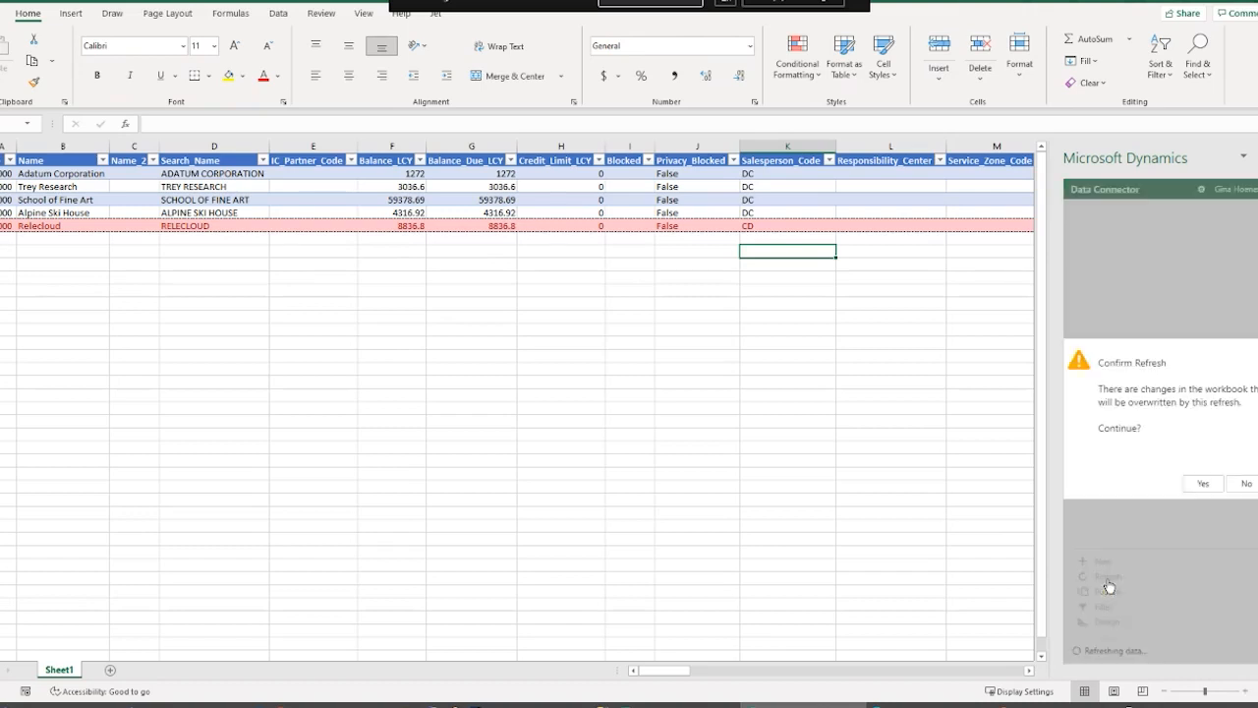
pyautogui.click(1198, 489)
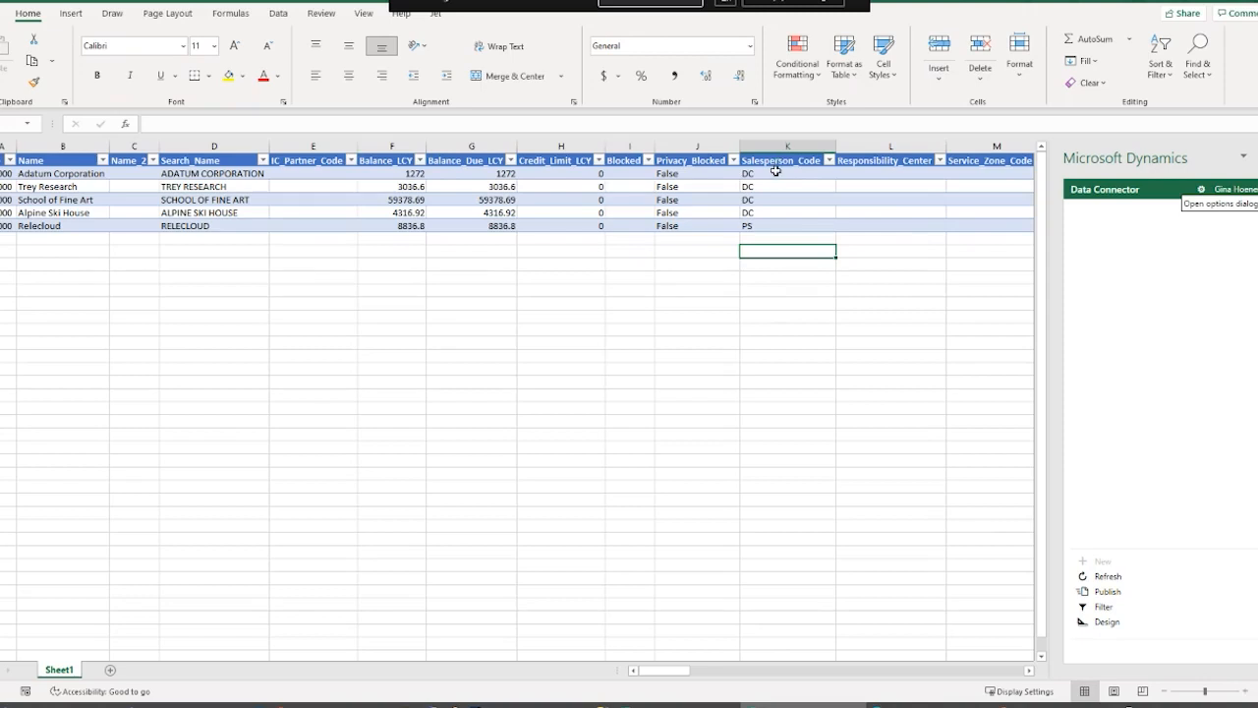
pyautogui.moveTo(775, 173); pyautogui.dragTo(770, 212)
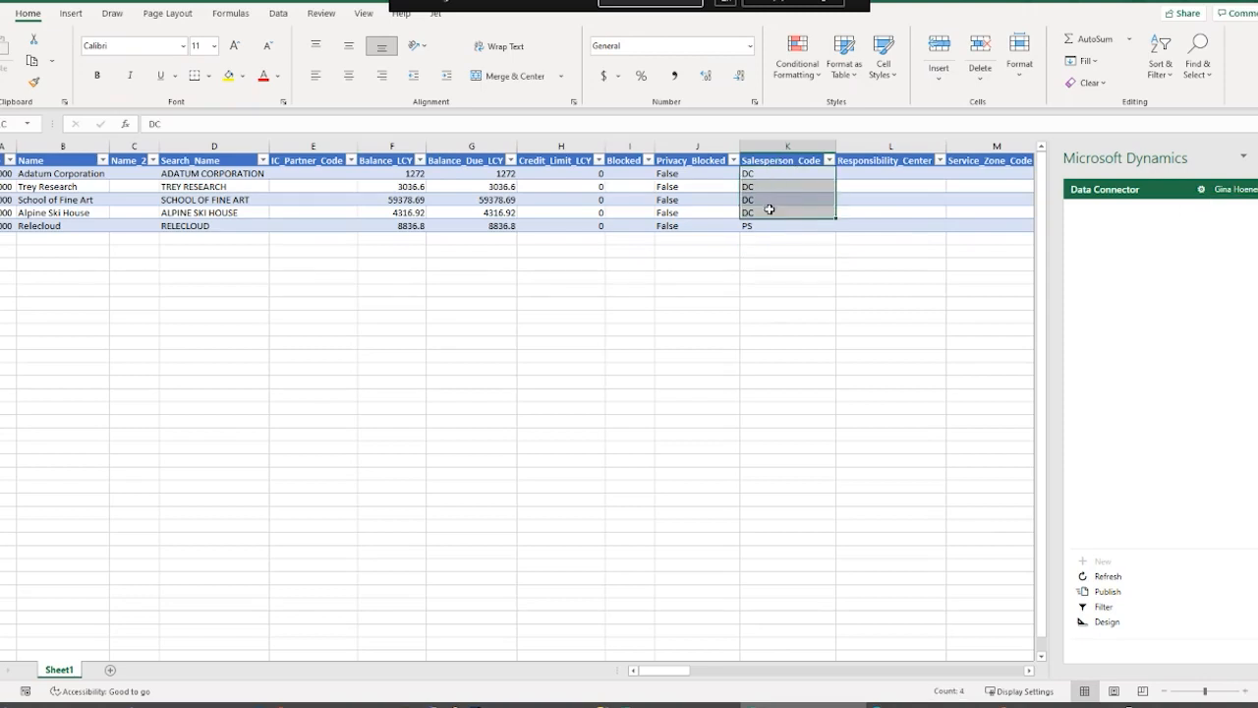
pyautogui.click(816, 292)
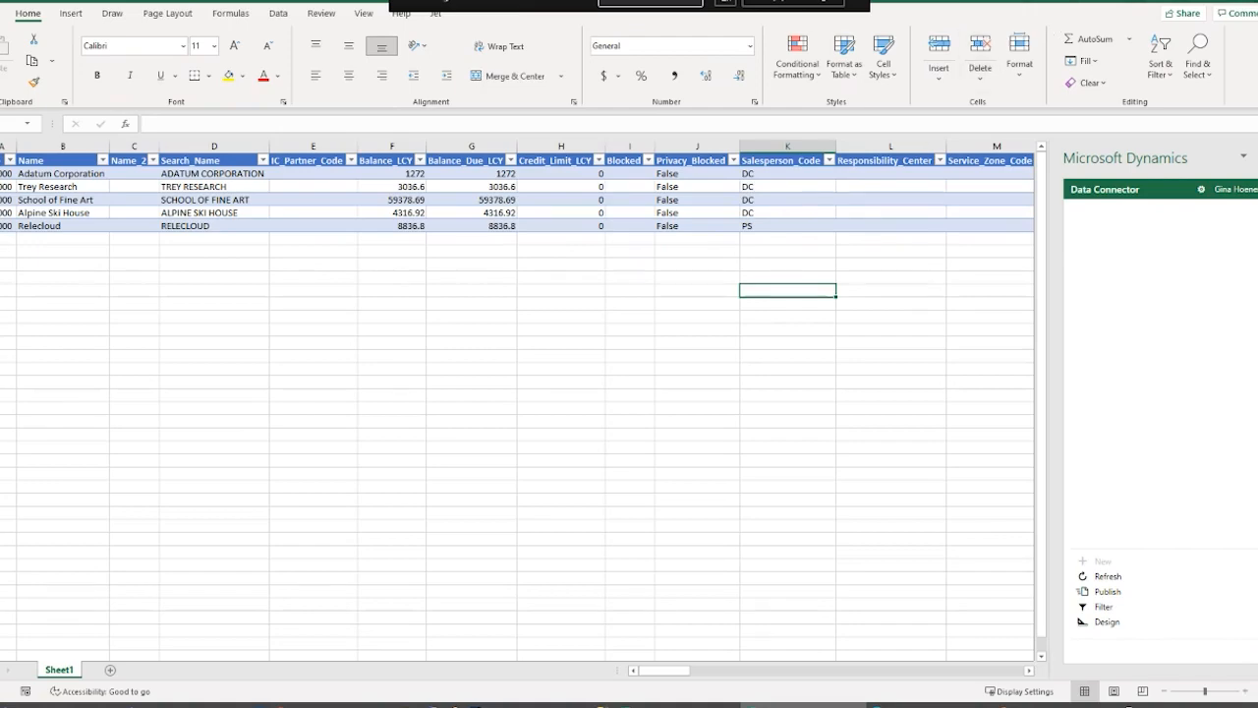
# Step: Close the customer workbook without saving and reload the Customers list in Business Central
pyautogui.click(1256, 2)
pyautogui.click(628, 367)
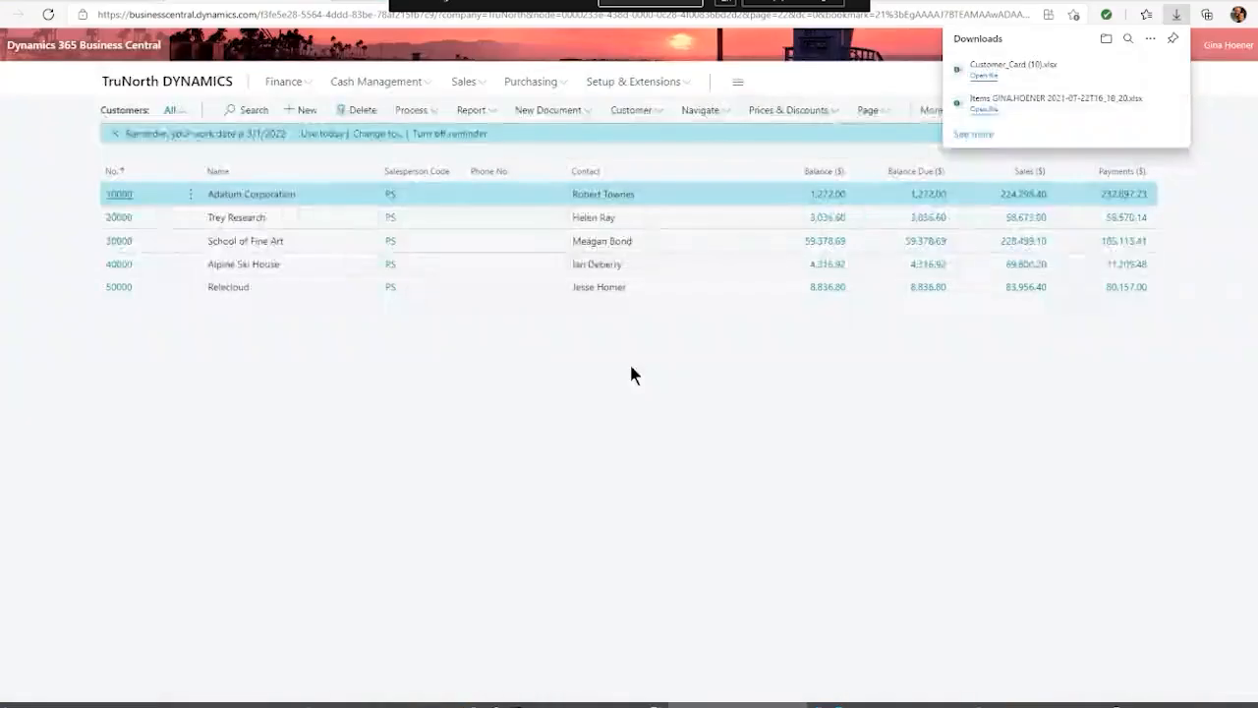
pyautogui.click(47, 13)
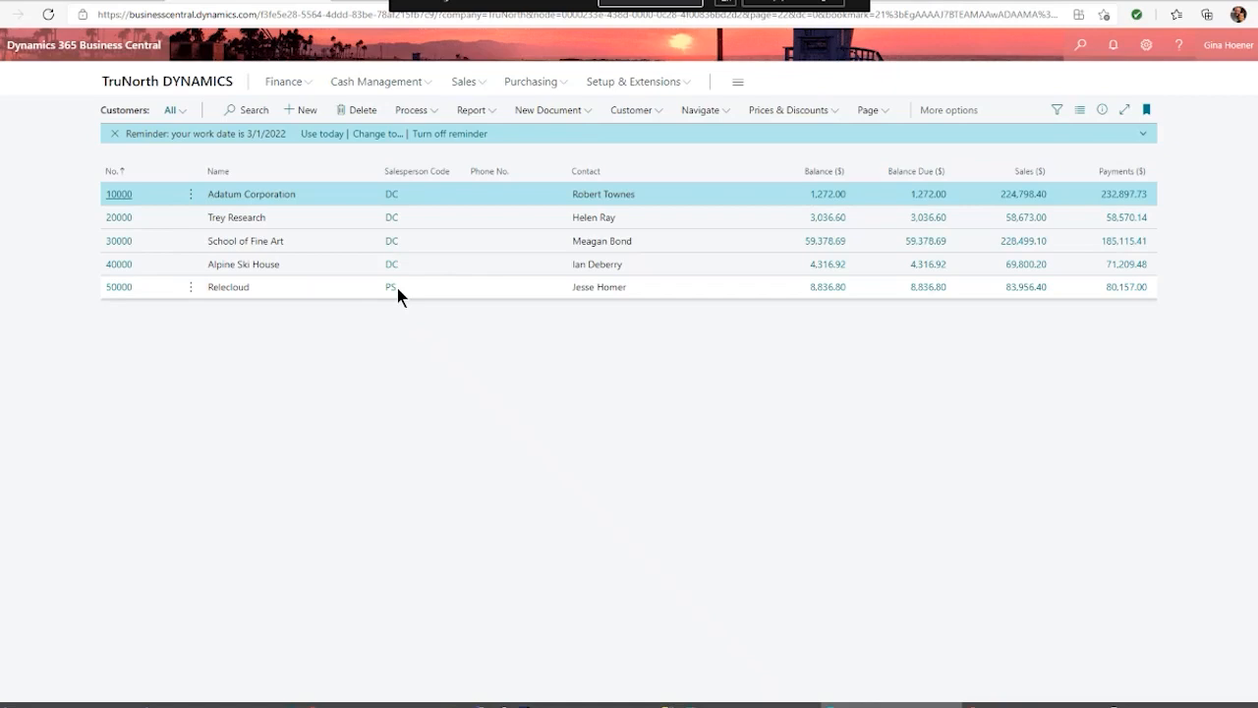
# Step: Look at the Customers list's Excel options and return to the TruNorth DYNAMICS home page
pyautogui.click(867, 112)
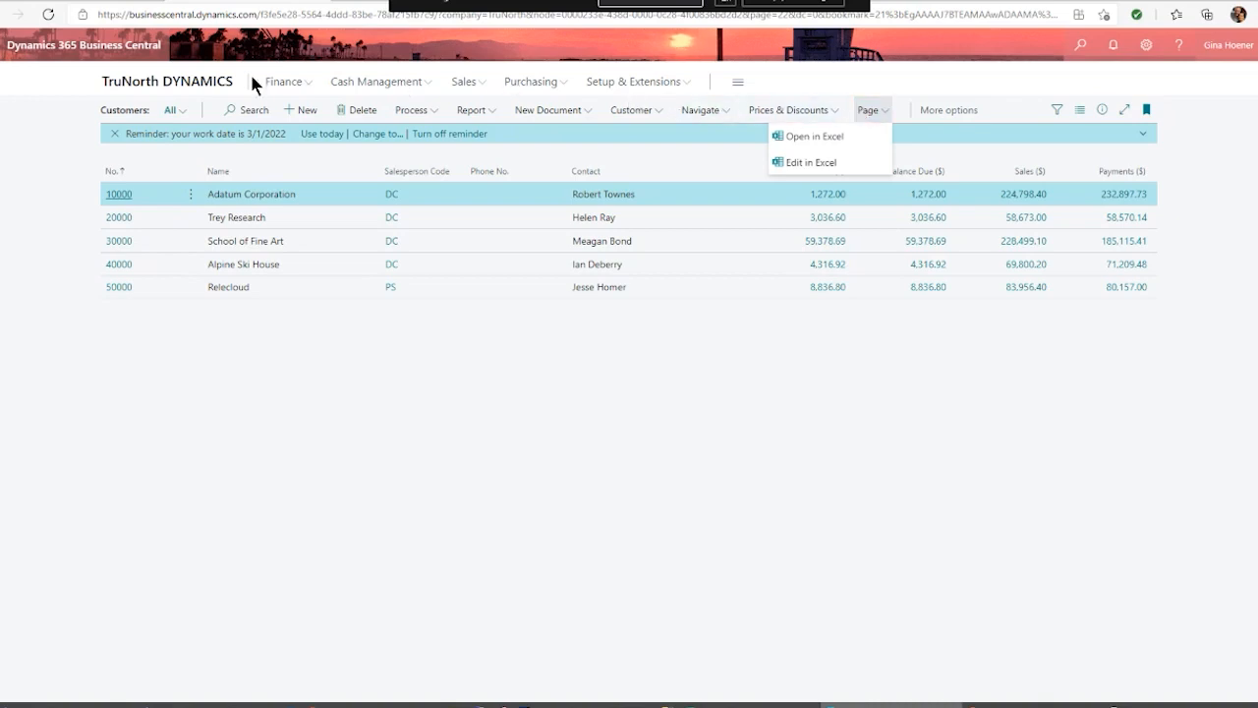
pyautogui.click(196, 84)
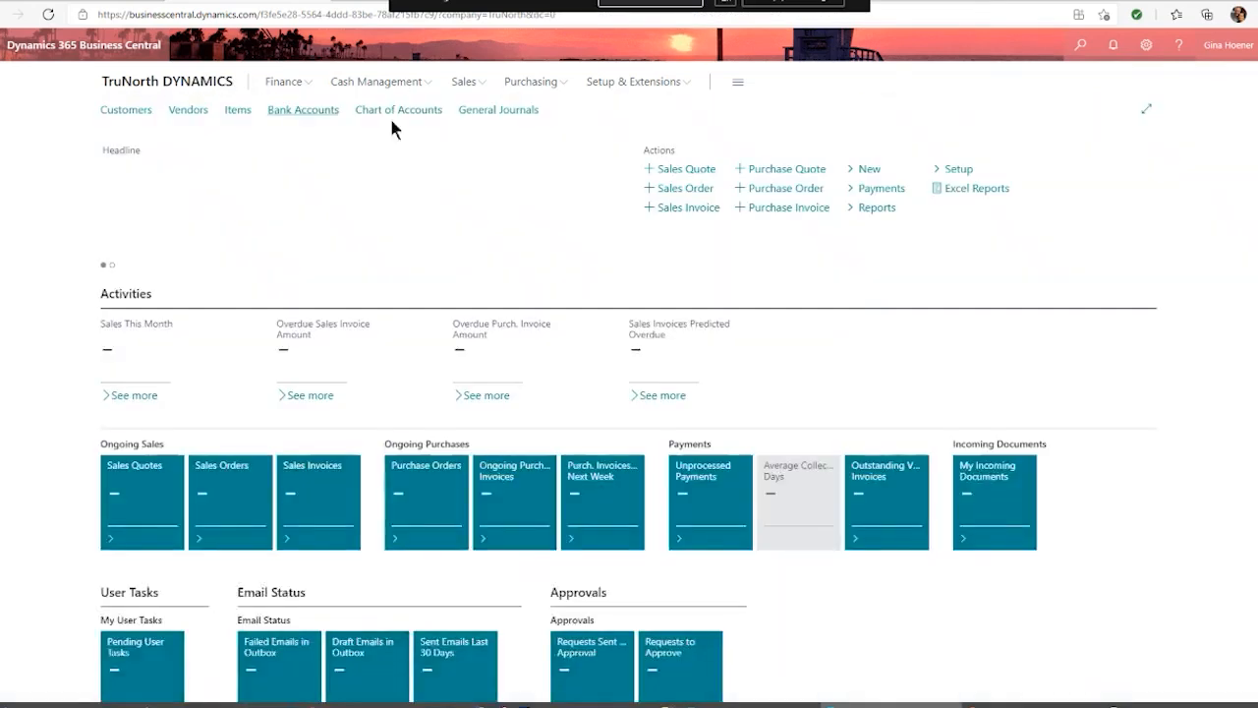
# Step: Delete all three journal lines from the IMPORT batch in General Journals
pyautogui.click(491, 110)
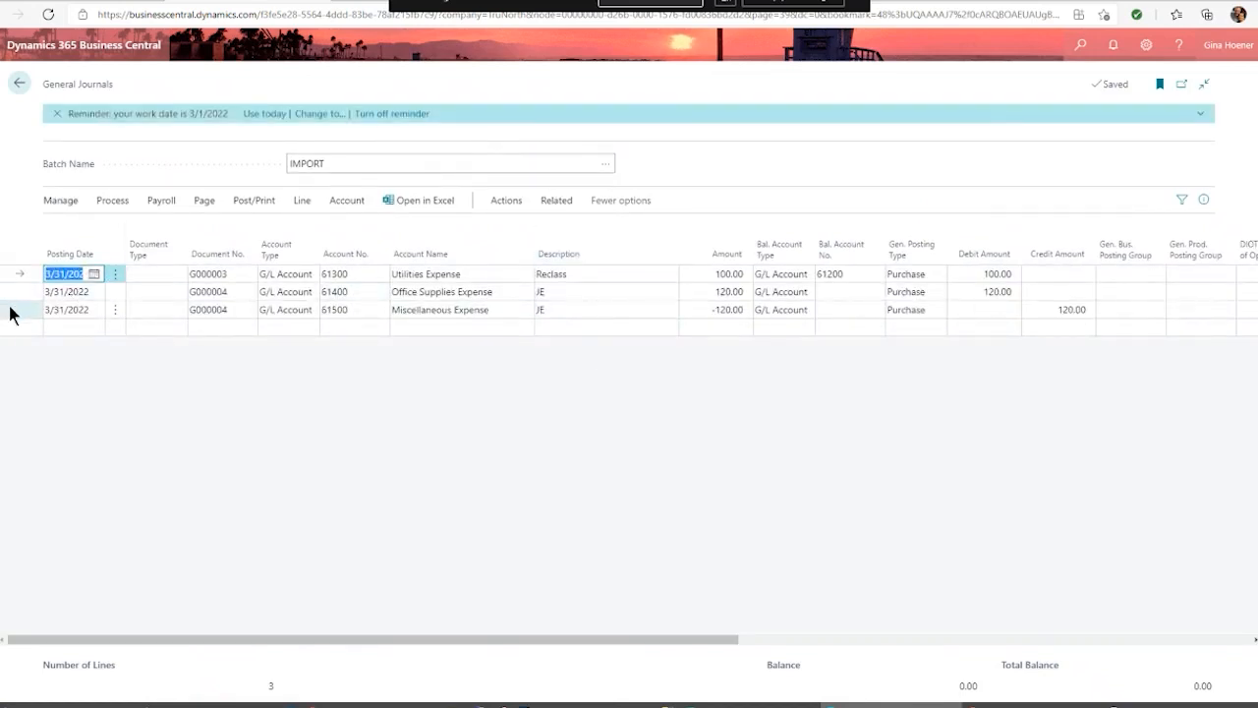
pyautogui.keyDown('shift'); pyautogui.click(18, 310); pyautogui.keyUp('shift')
pyautogui.click(59, 202)
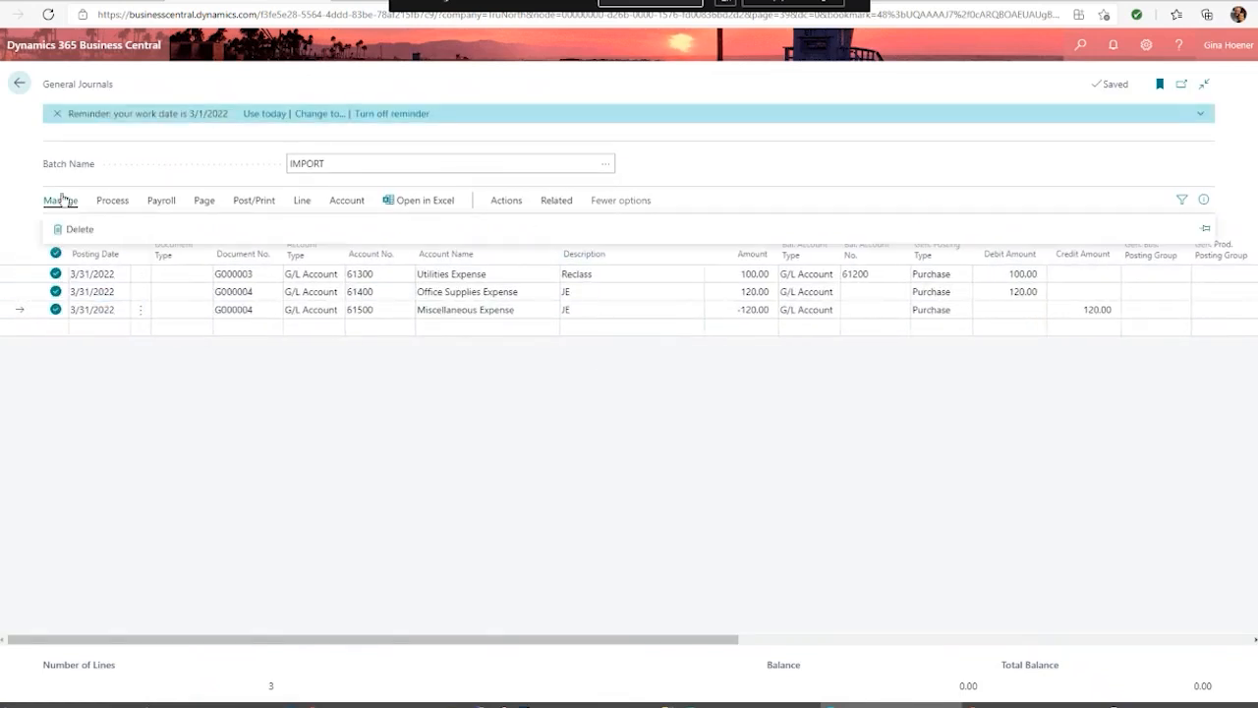
pyautogui.click(79, 232)
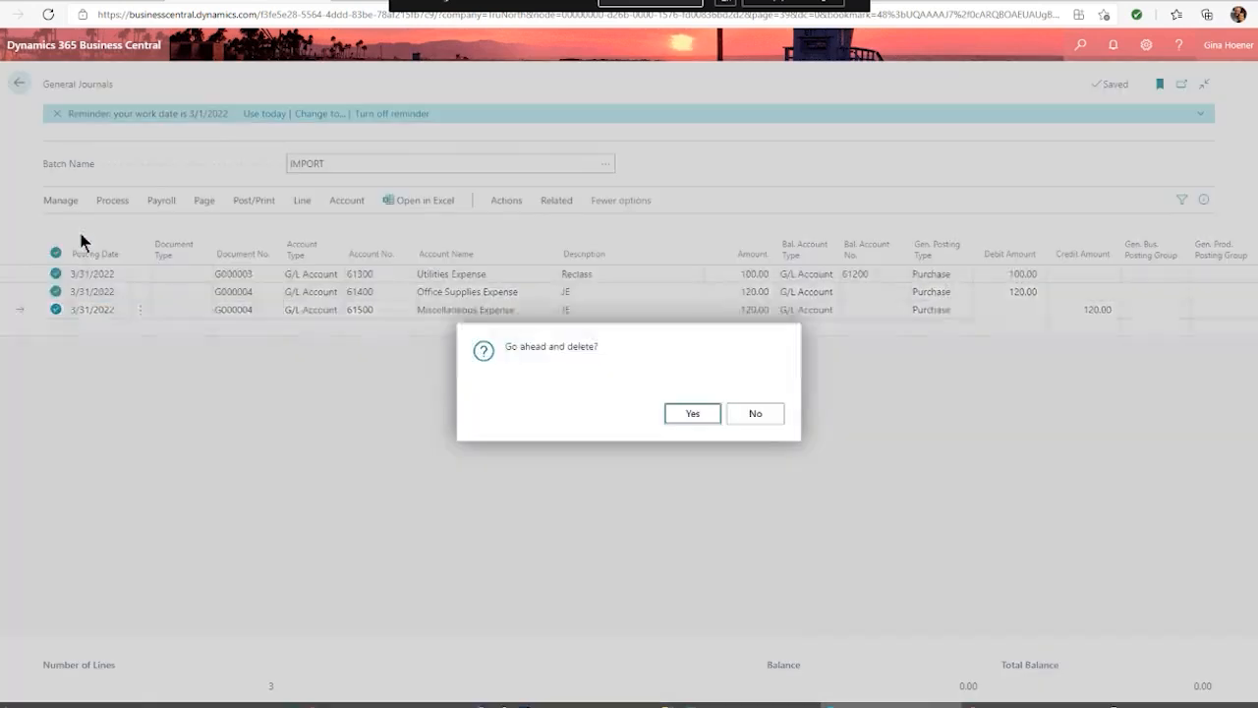
pyautogui.click(696, 415)
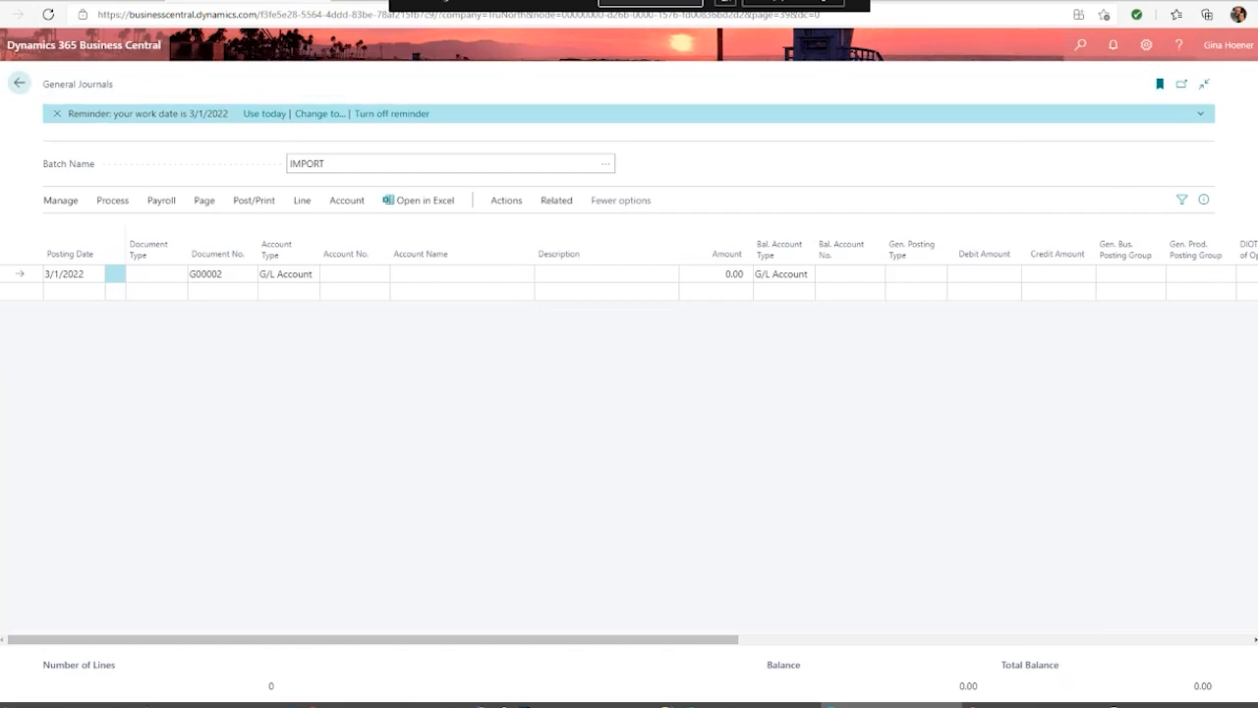
# Step: Copy the three journal lines in A2:J4 of the Book2 workbook and paste them into the IMPORT batch starting at the first Posting Date
pyautogui.moveTo(1256, 59); pyautogui.dragTo(832, 324)
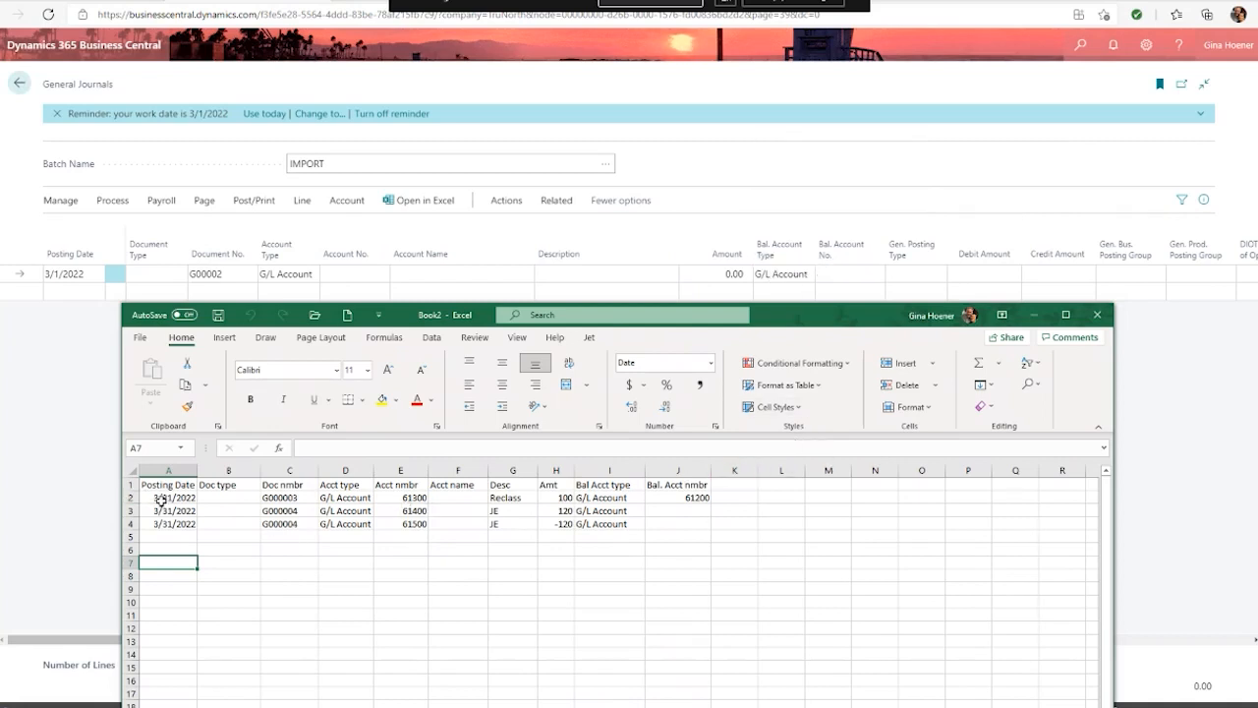
pyautogui.moveTo(164, 498); pyautogui.dragTo(688, 523)
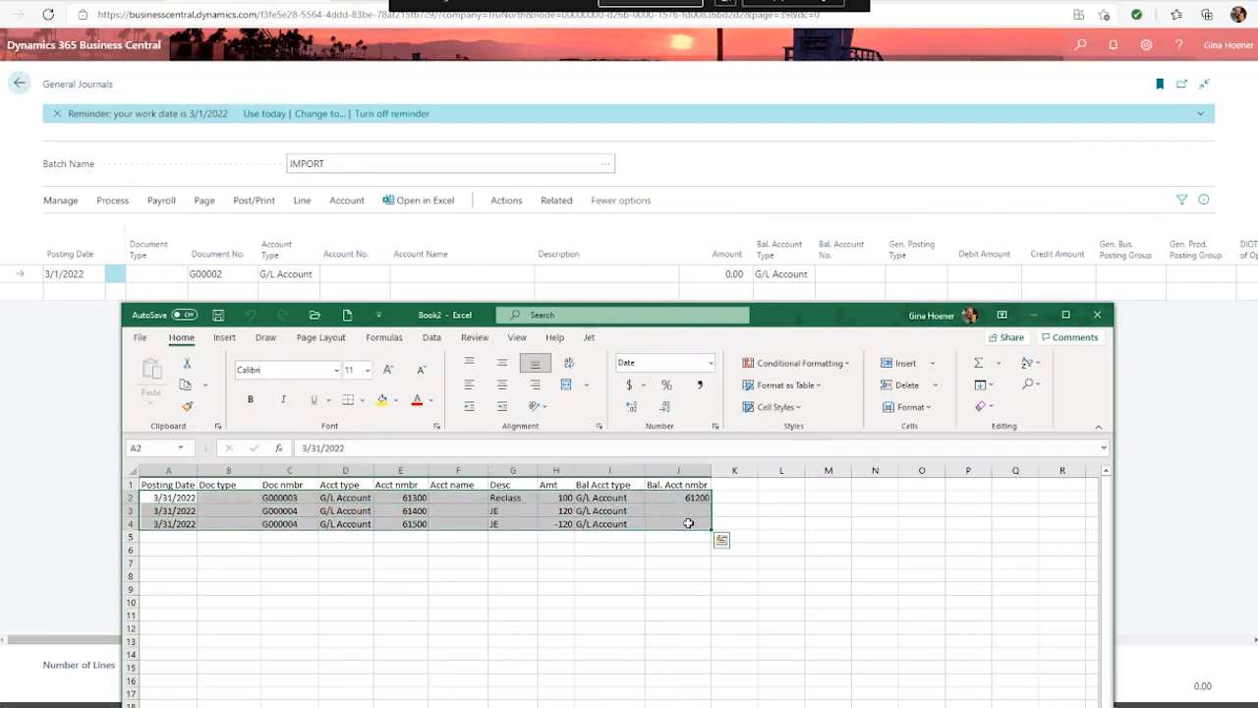
pyautogui.hotkey('ctrl', 'c')
pyautogui.moveTo(811, 316); pyautogui.dragTo(1257, 169)
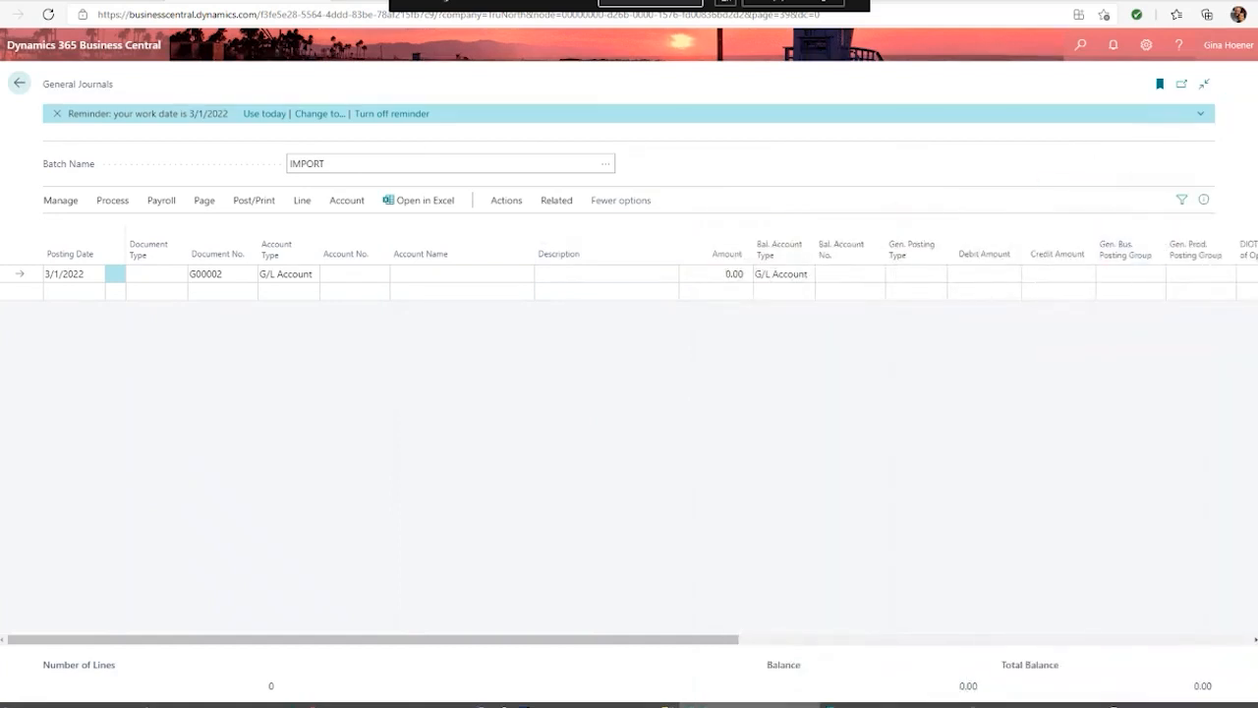
pyautogui.click(47, 273)
pyautogui.rightClick(48, 272)
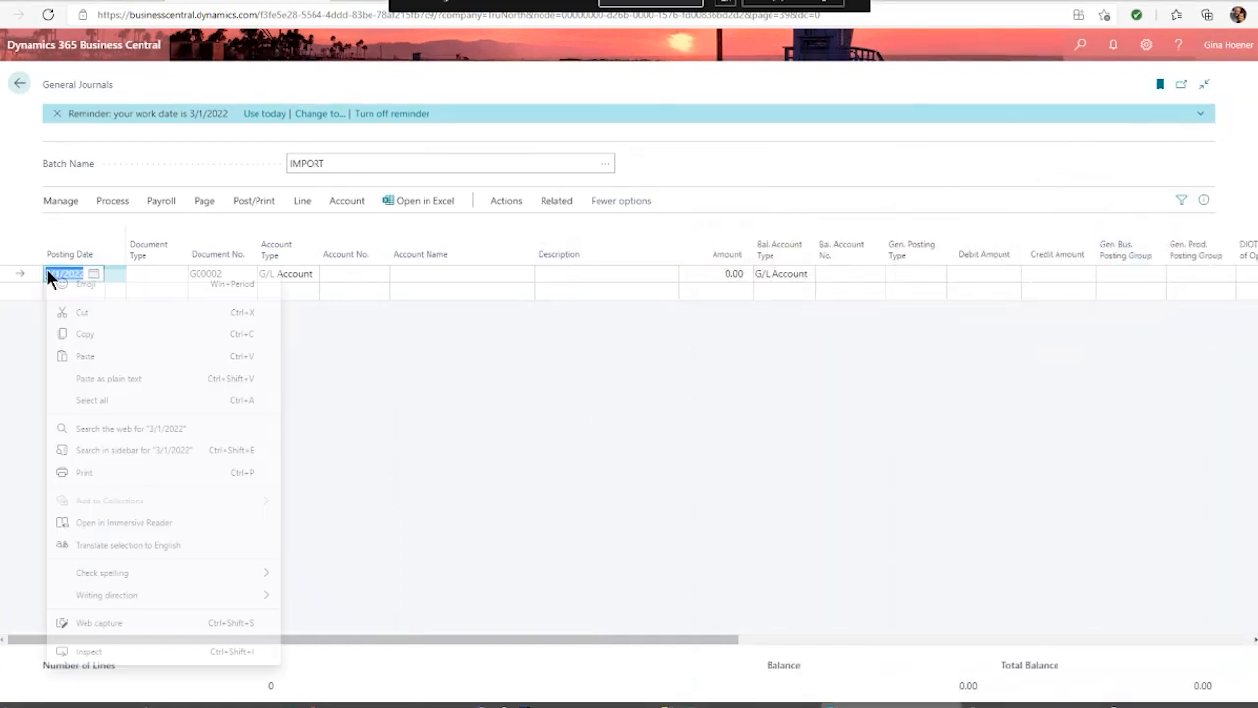
pyautogui.click(83, 355)
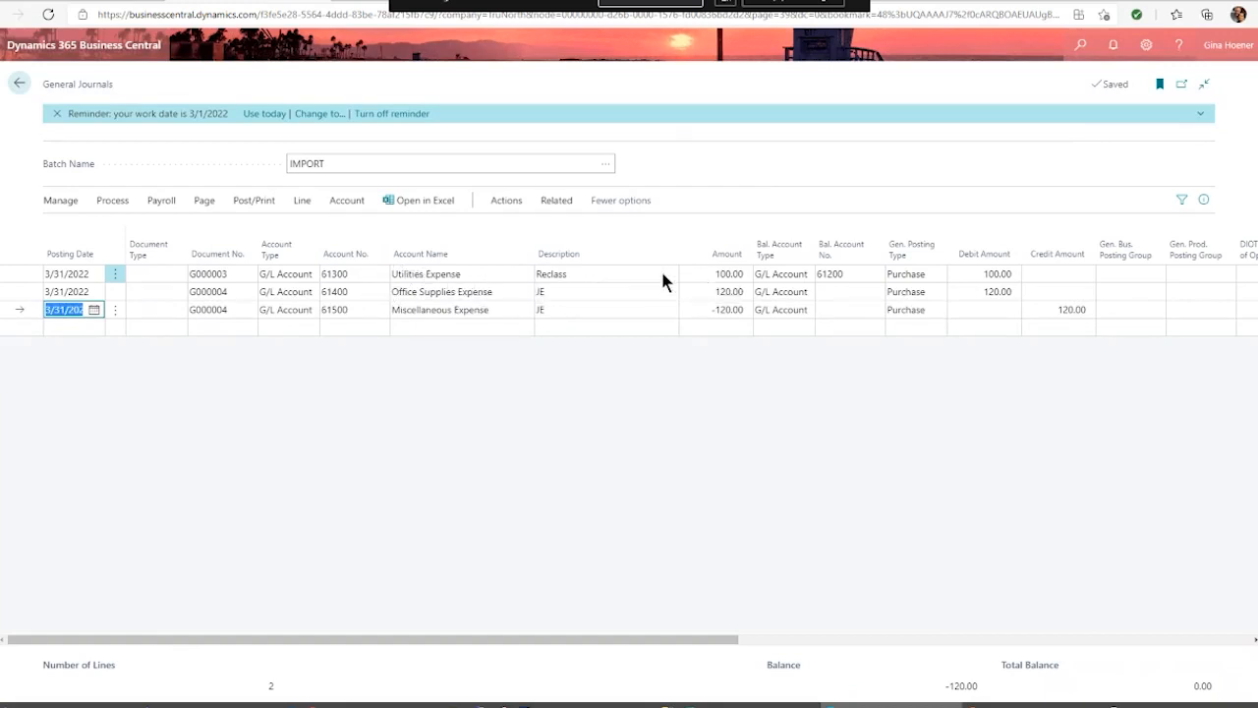
# Step: Preview the posting of the IMPORT batch, examine its G/L entries, and return to the home page without posting
pyautogui.moveTo(787, 252)
pyautogui.click(263, 201)
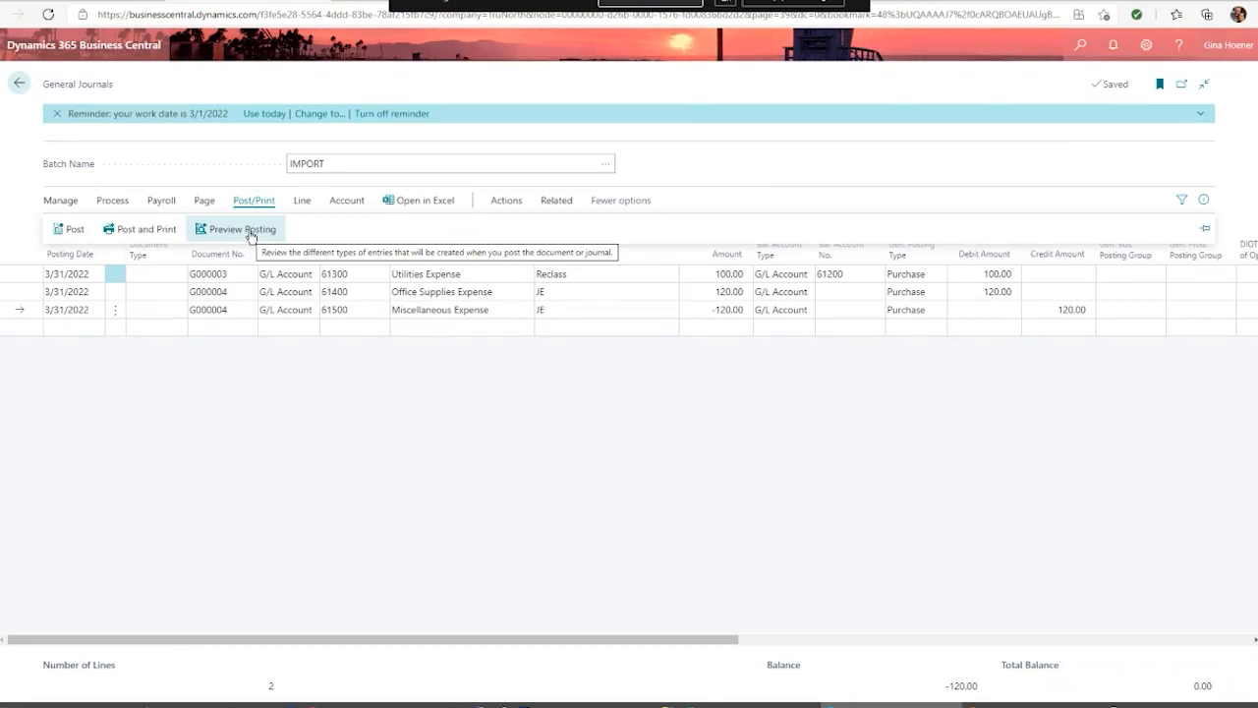
pyautogui.click(250, 232)
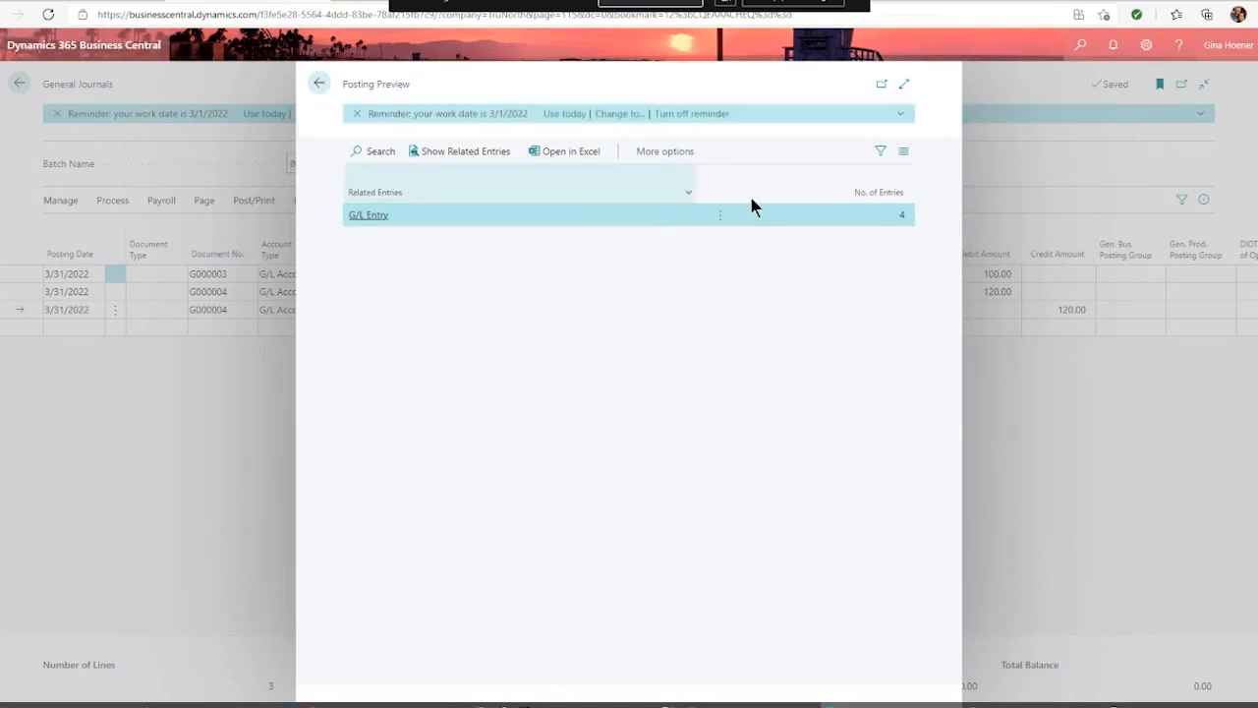
pyautogui.click(904, 217)
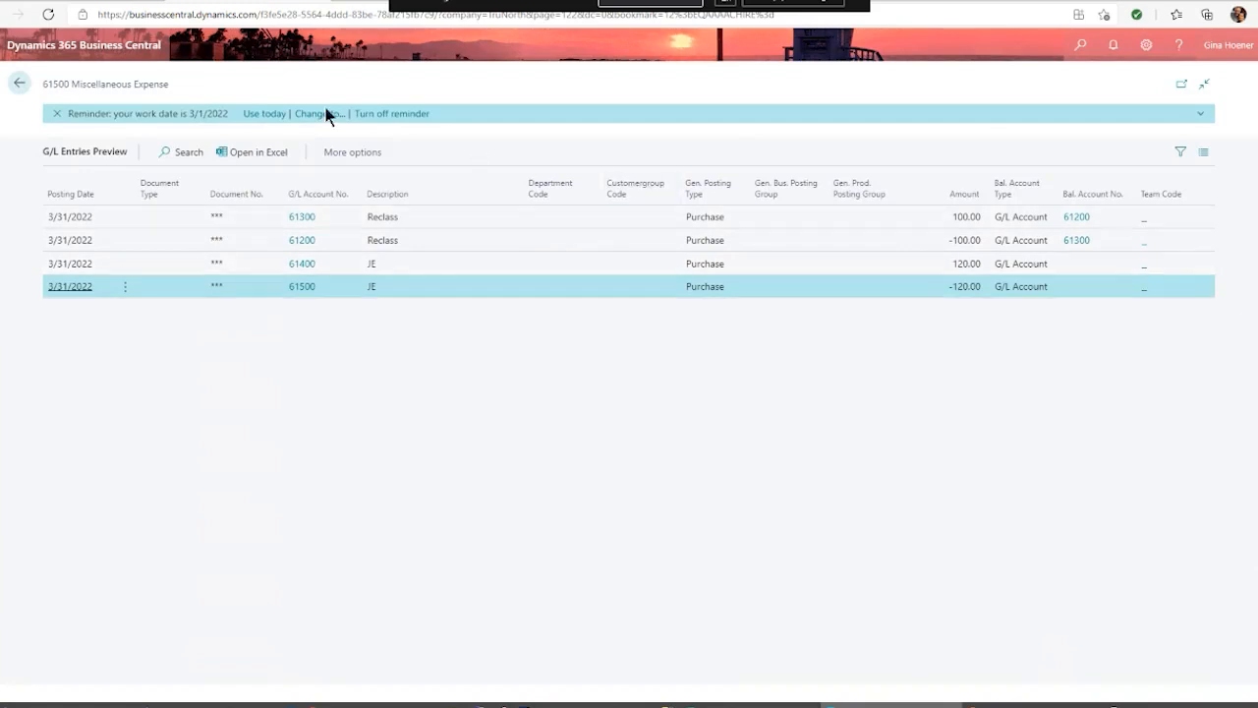
pyautogui.click(18, 85)
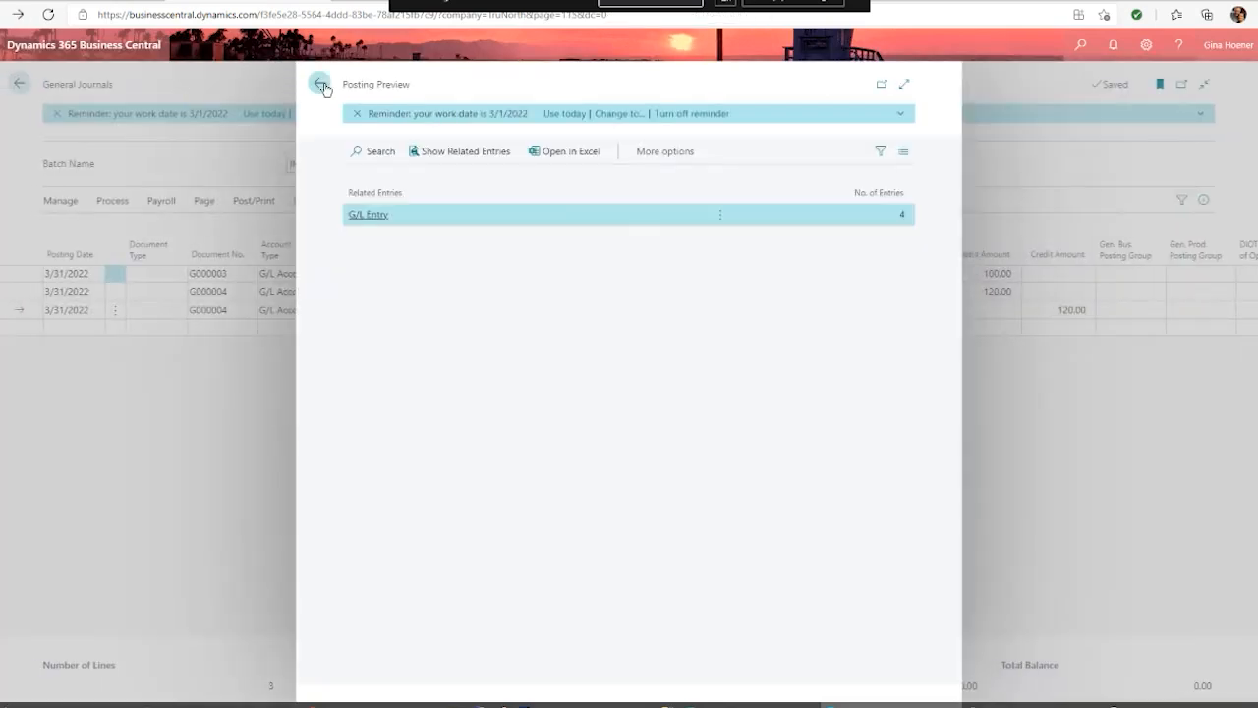
pyautogui.click(322, 86)
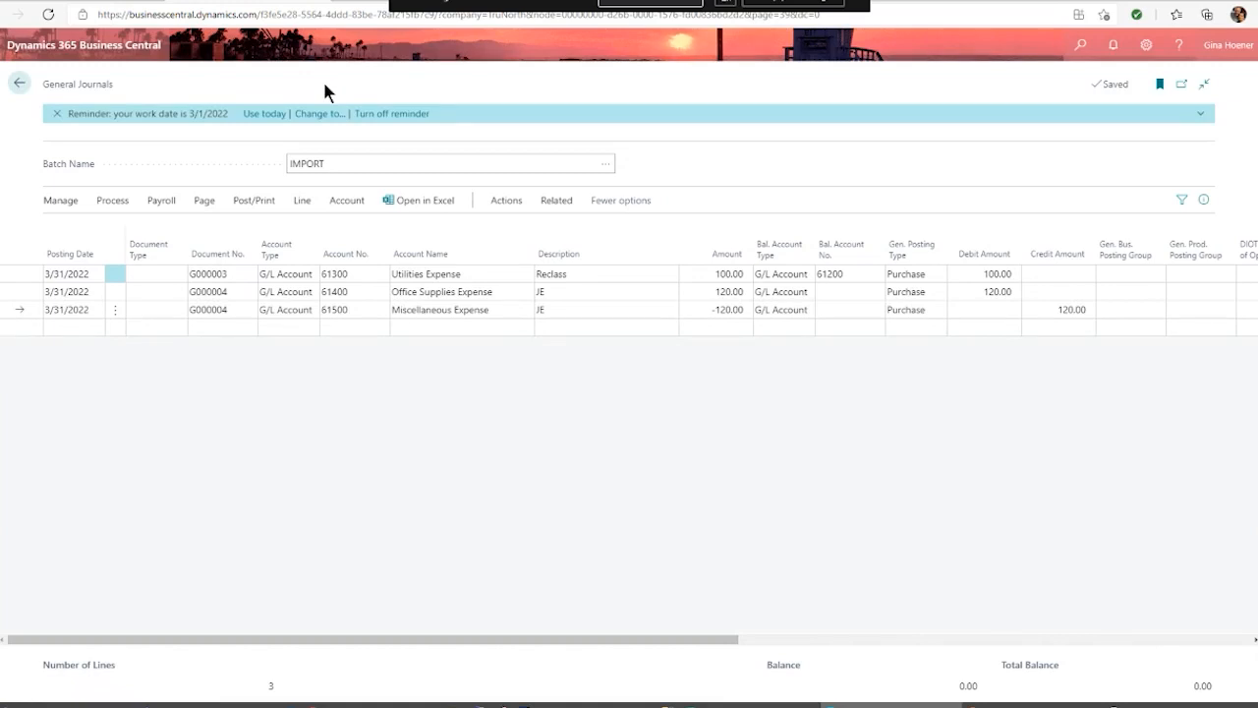
pyautogui.click(20, 83)
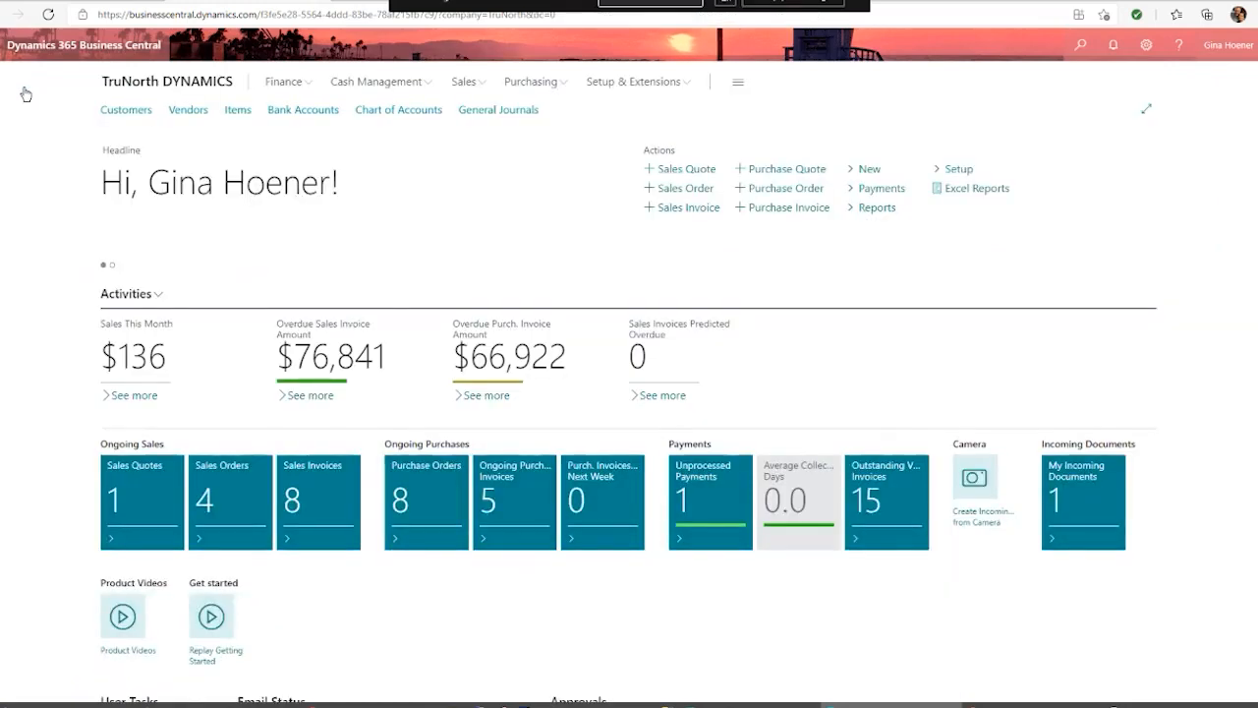
# Step: Open the Trial Balance Detail/Summary report from the Chart of Accounts and turn off Print Transaction Detail
pyautogui.click(368, 112)
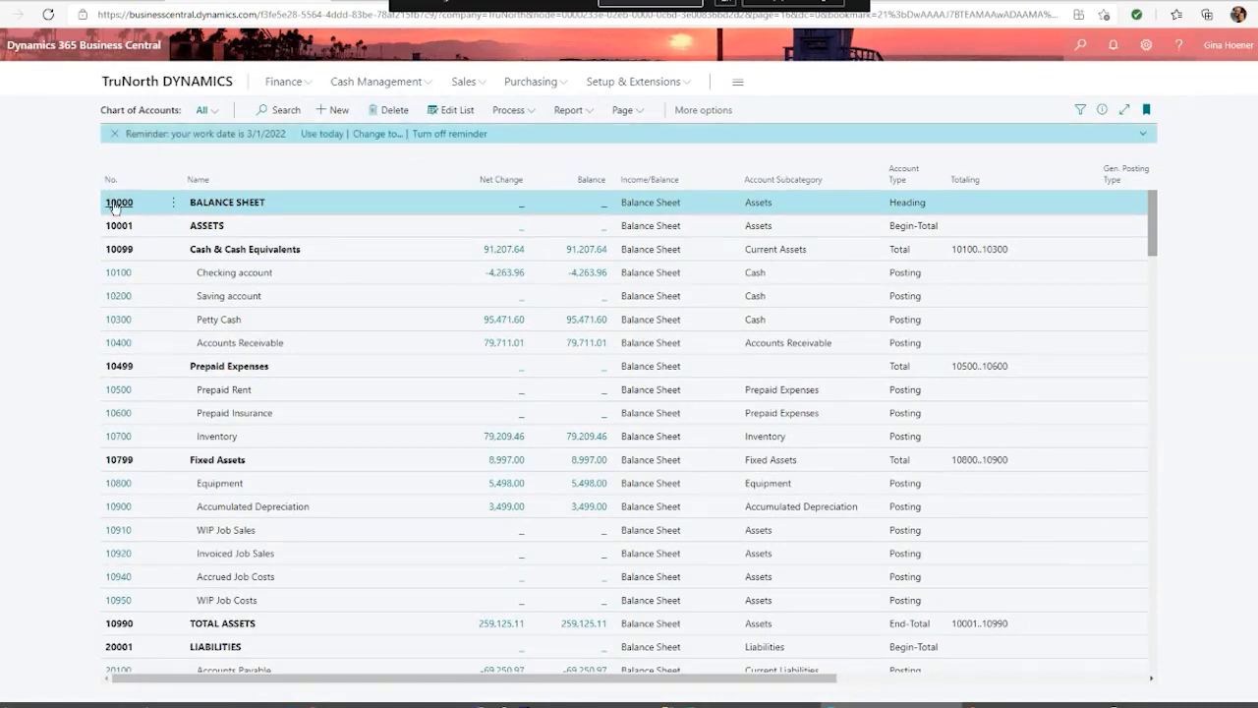
pyautogui.click(573, 111)
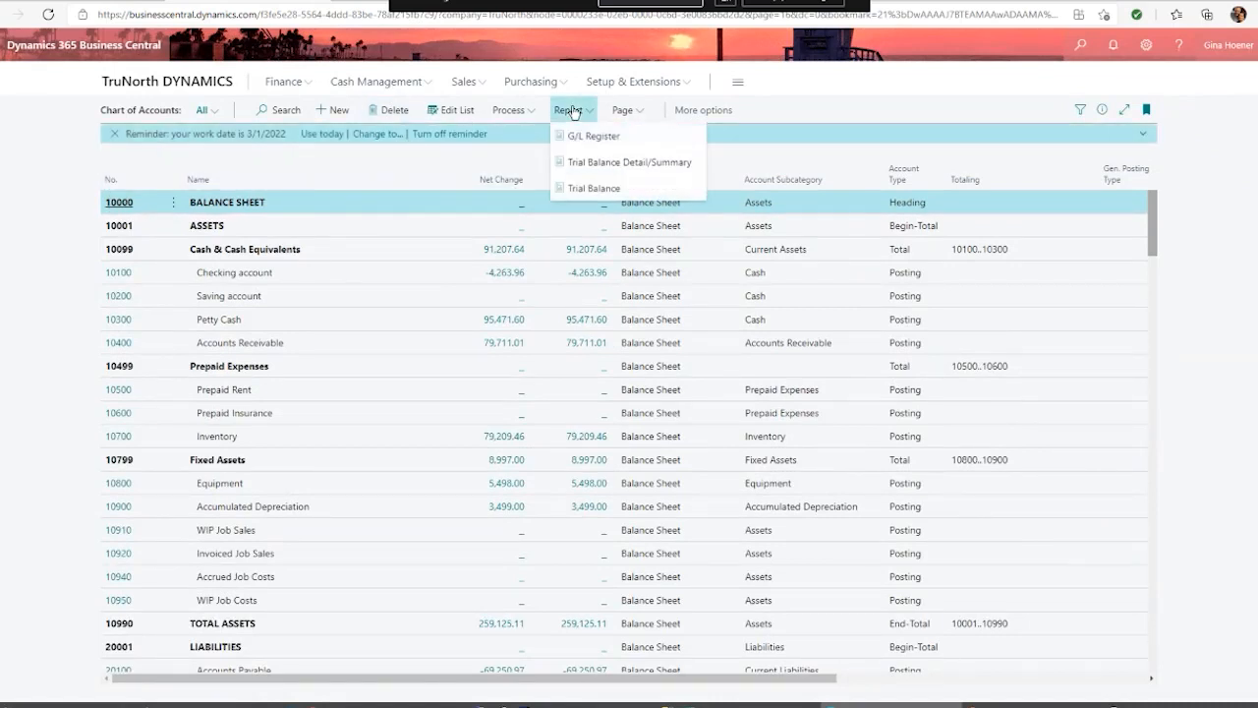
pyautogui.click(626, 163)
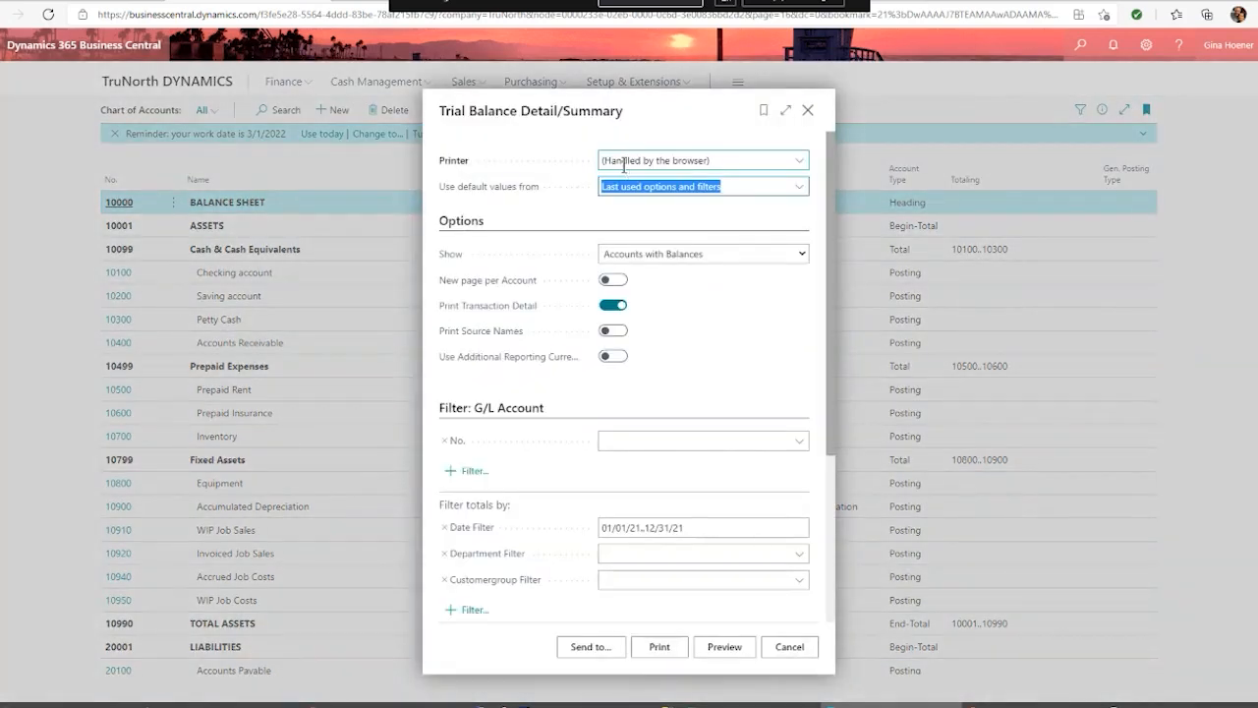
pyautogui.click(610, 306)
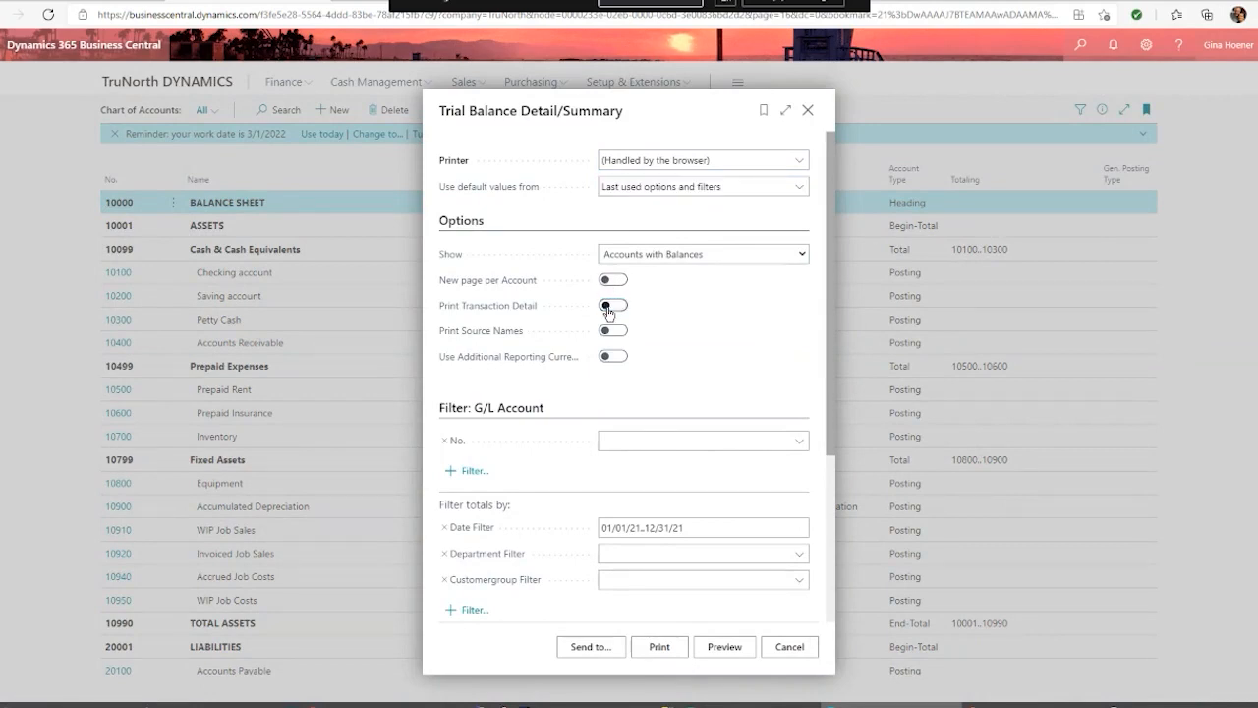
pyautogui.click(689, 521)
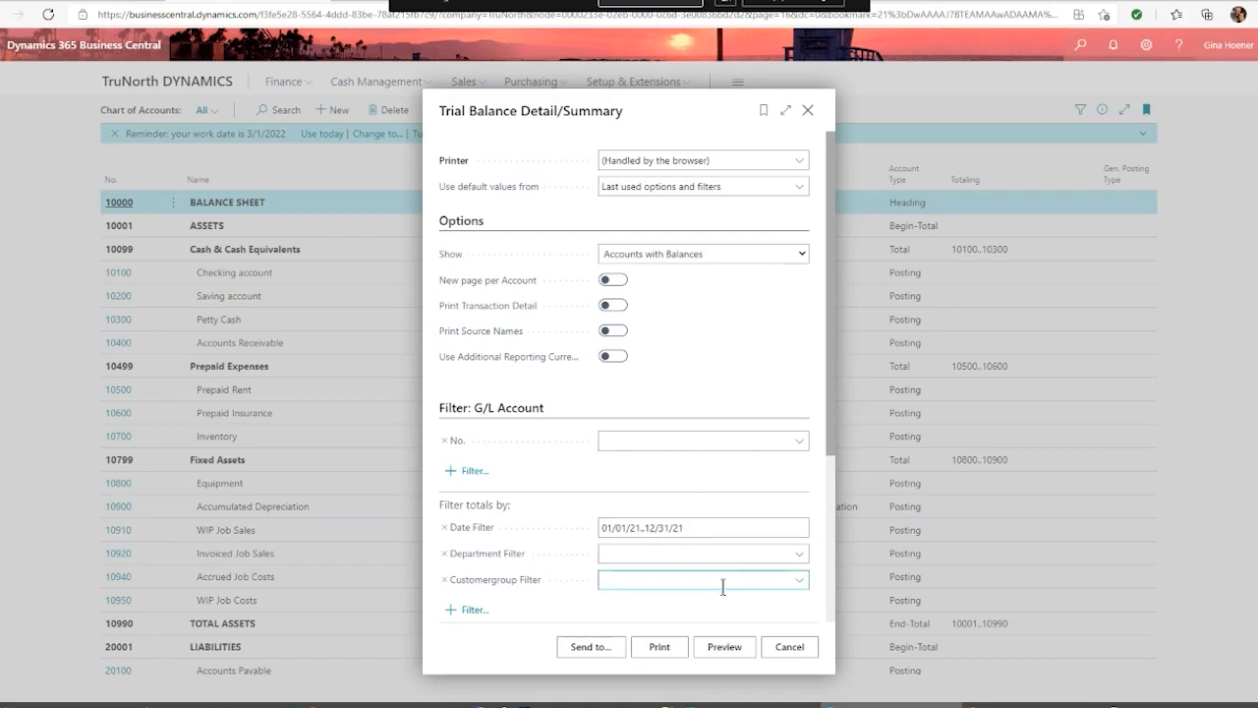
# Step: Preview the summary trial balance fitted to page width, check the account balances, and close the preview
pyautogui.click(723, 648)
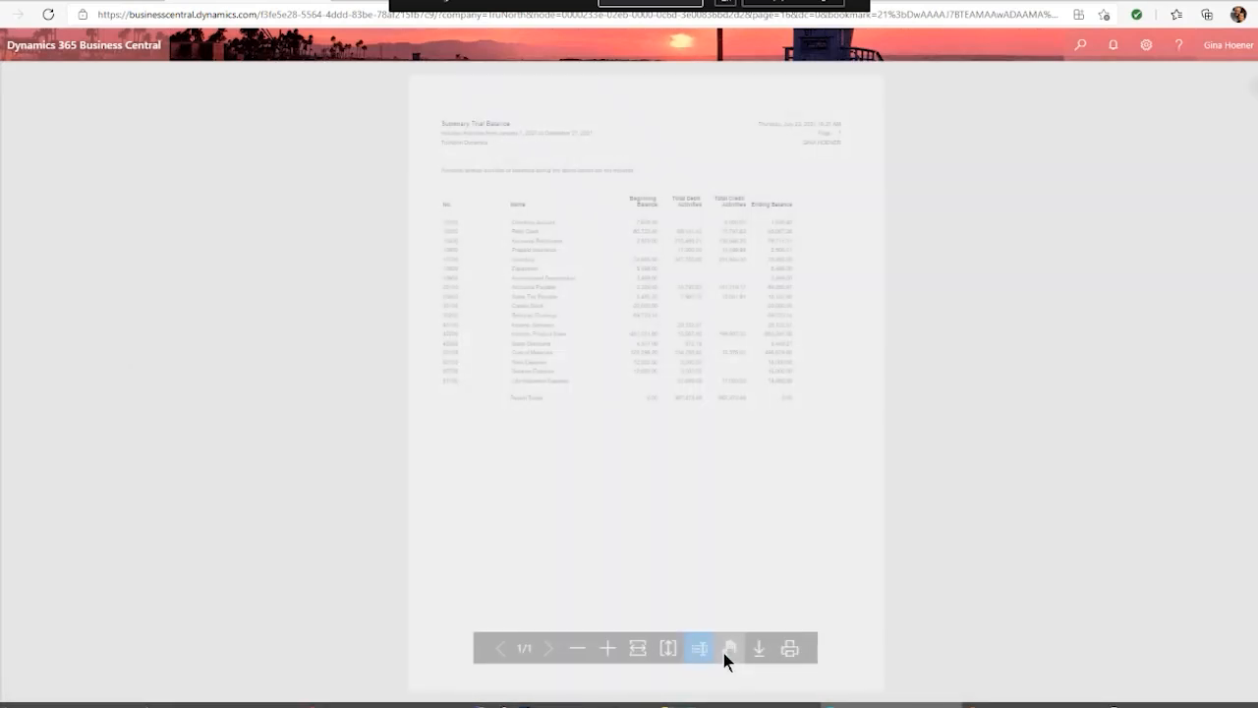
pyautogui.click(638, 647)
pyautogui.scroll(-3, 1112, 526)
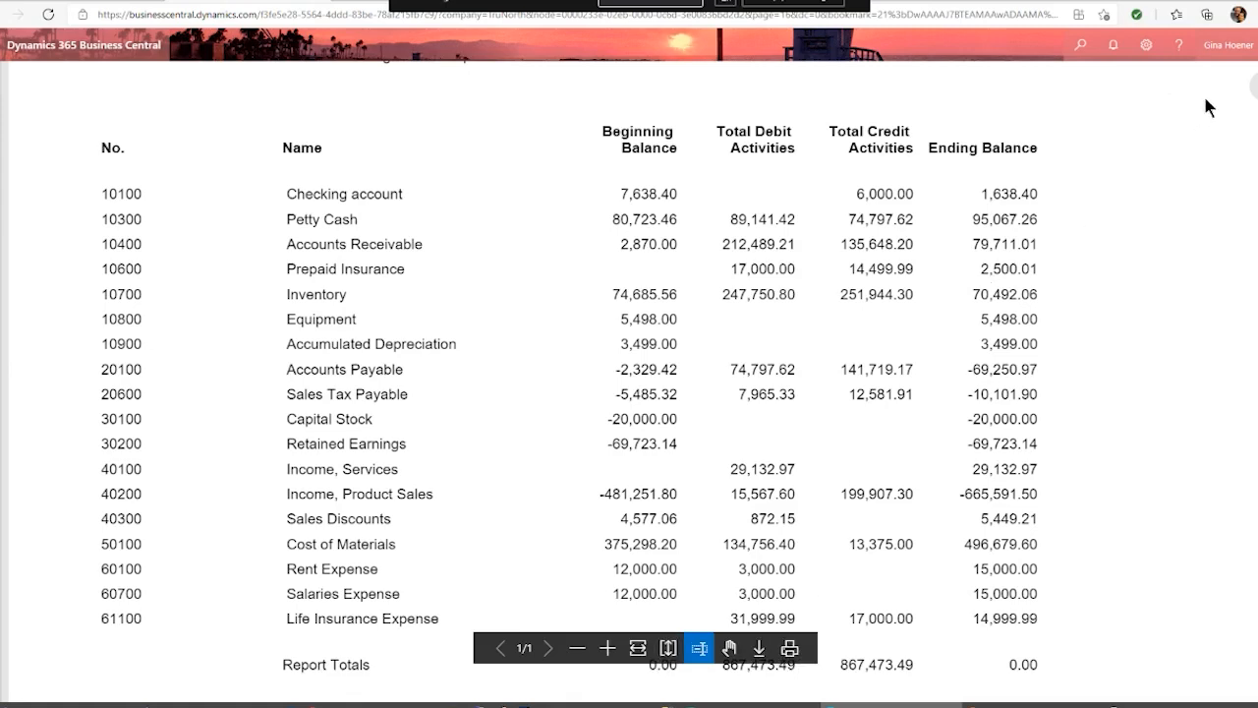
pyautogui.click(1255, 87)
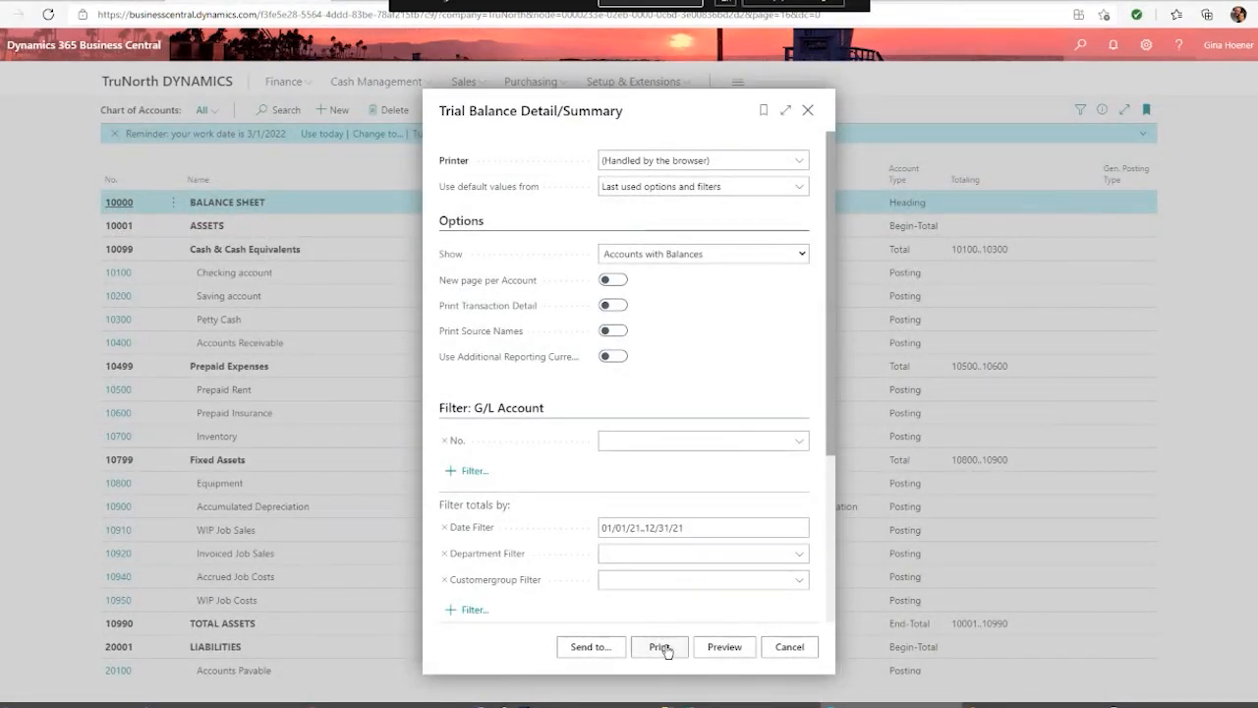
# Step: Send the summary trial balance to a Microsoft Excel document and open the downloaded file
pyautogui.click(566, 648)
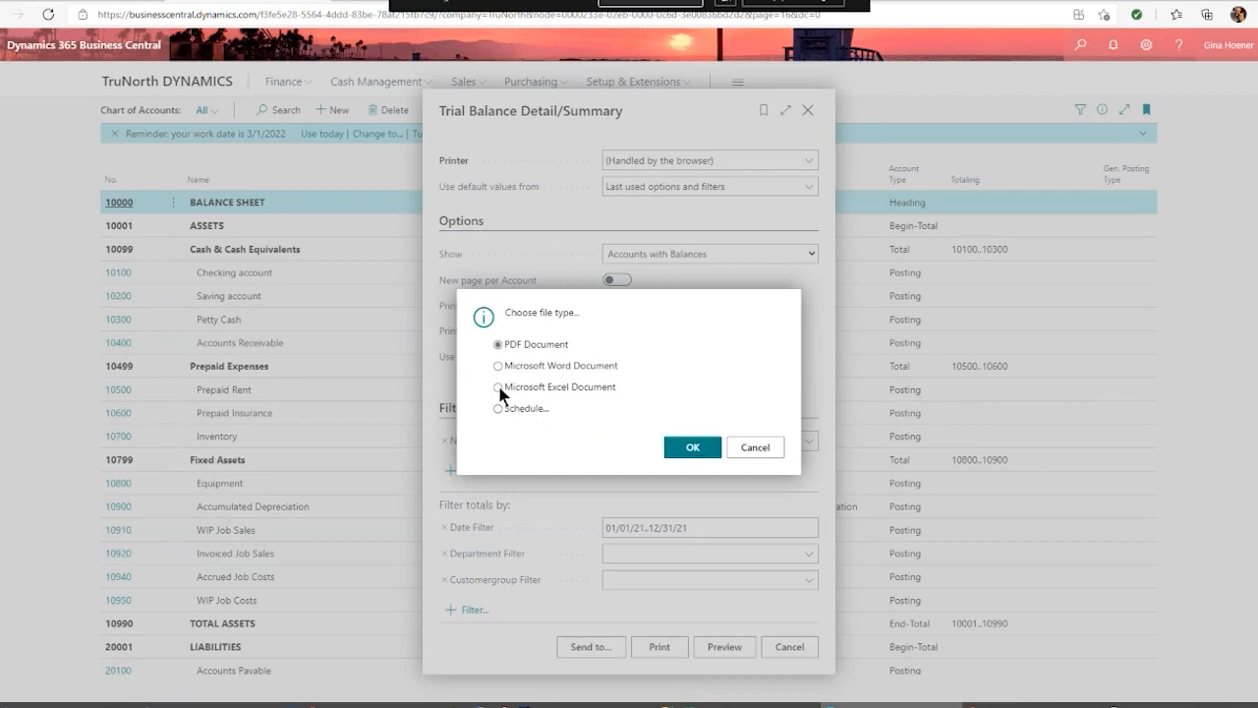
pyautogui.click(500, 389)
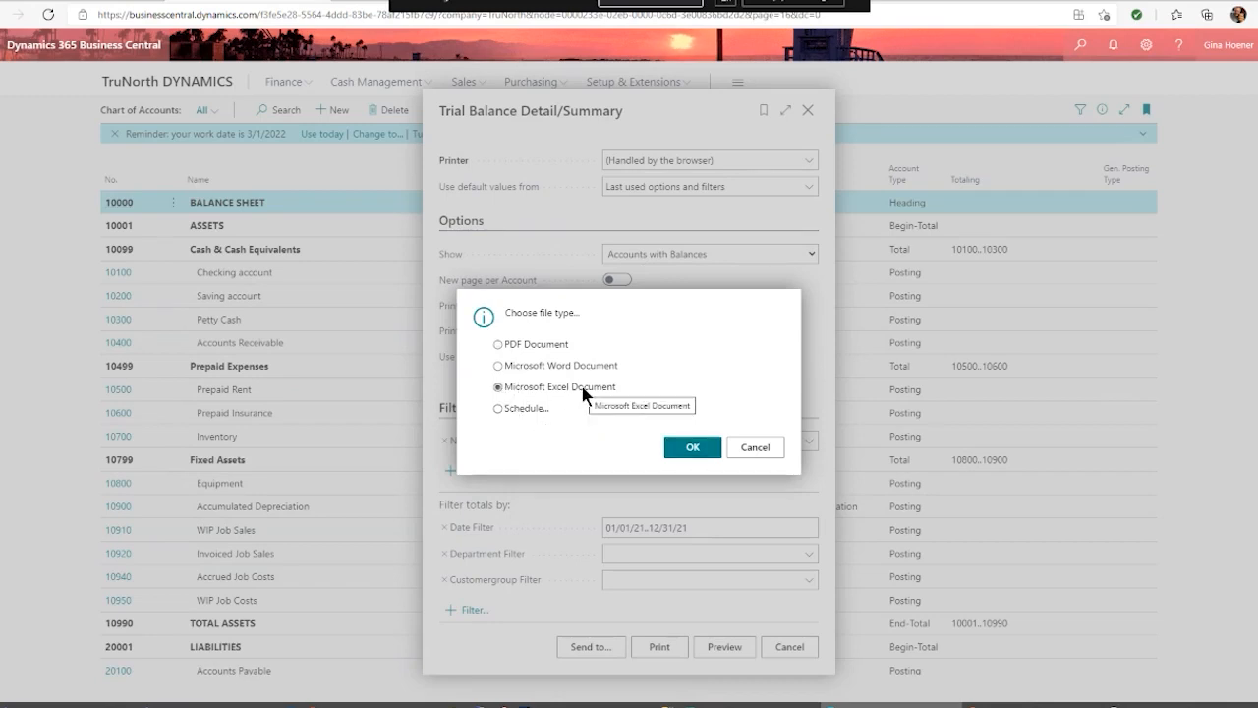
pyautogui.click(685, 449)
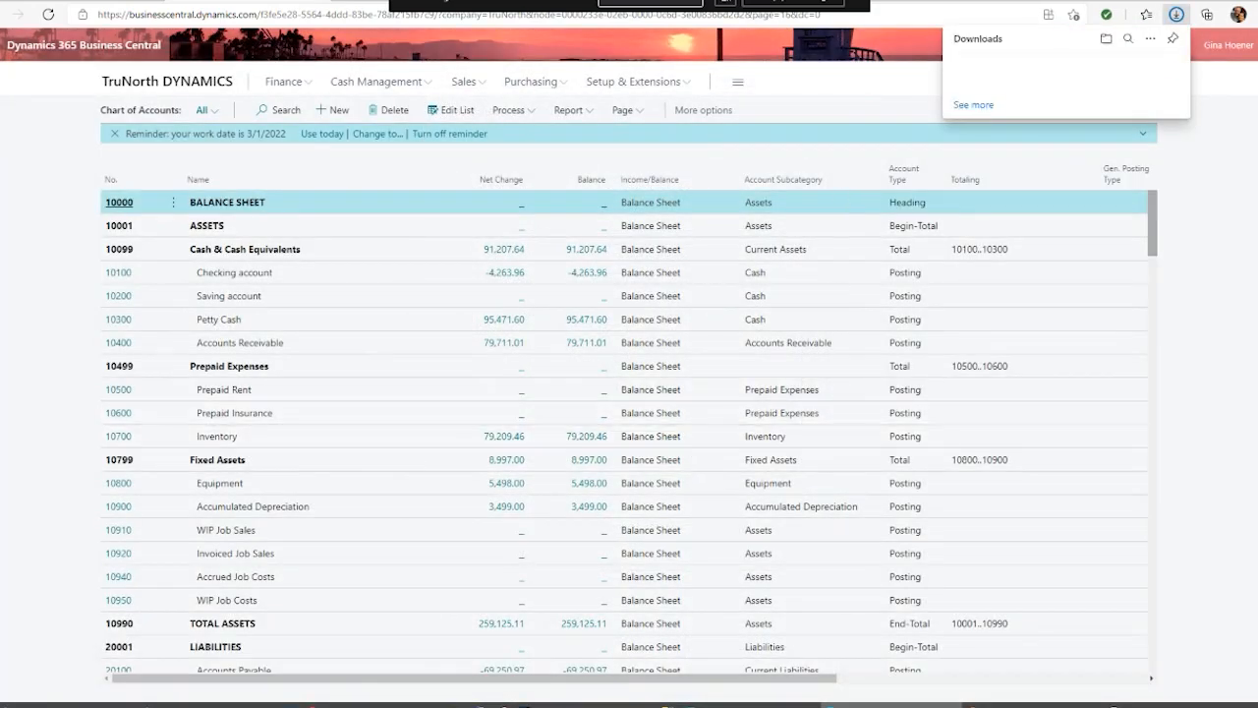
pyautogui.click(1011, 69)
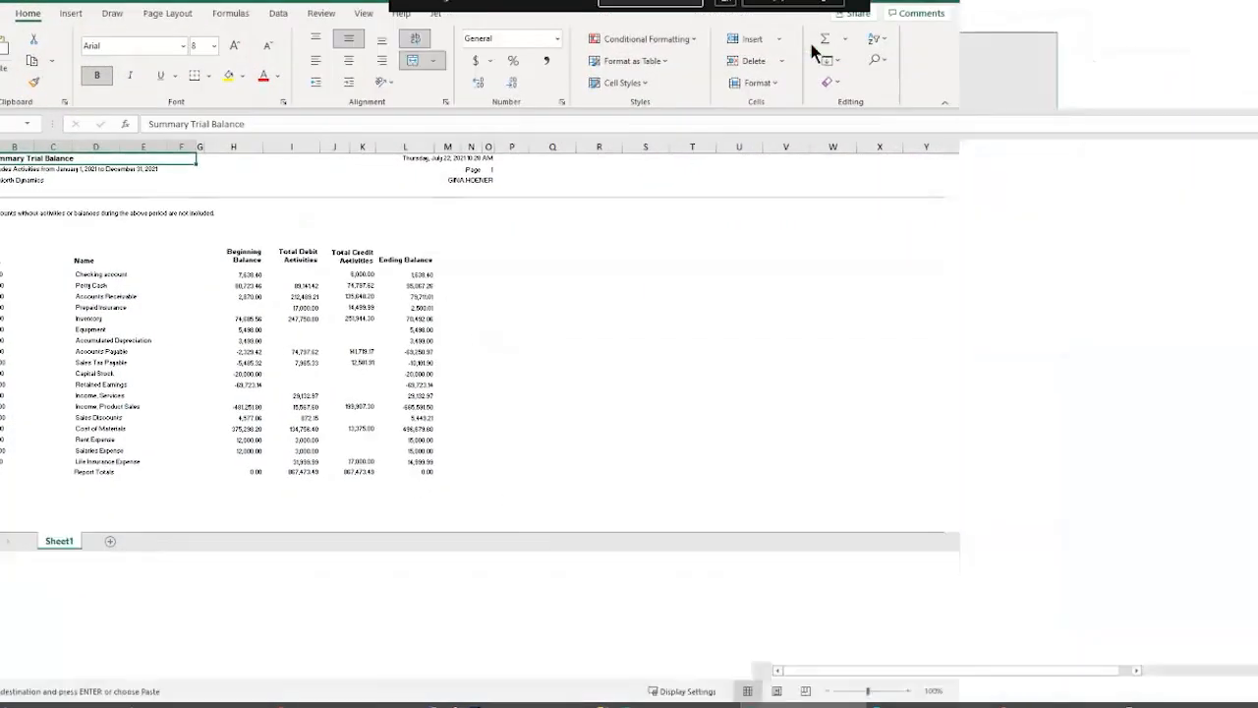
# Step: Set the font size of the whole trial balance sheet to 11, review the figures, and close the workbook without saving
pyautogui.hotkey('ctrl', 'a')
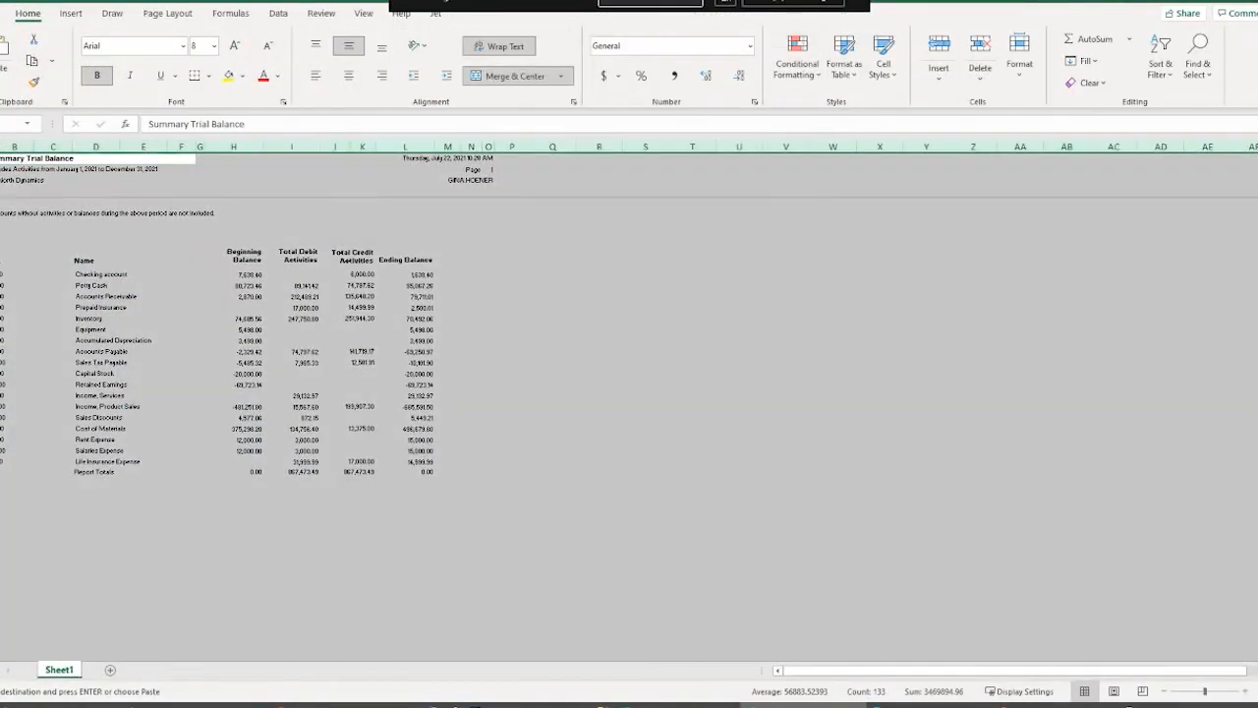
pyautogui.click(213, 47)
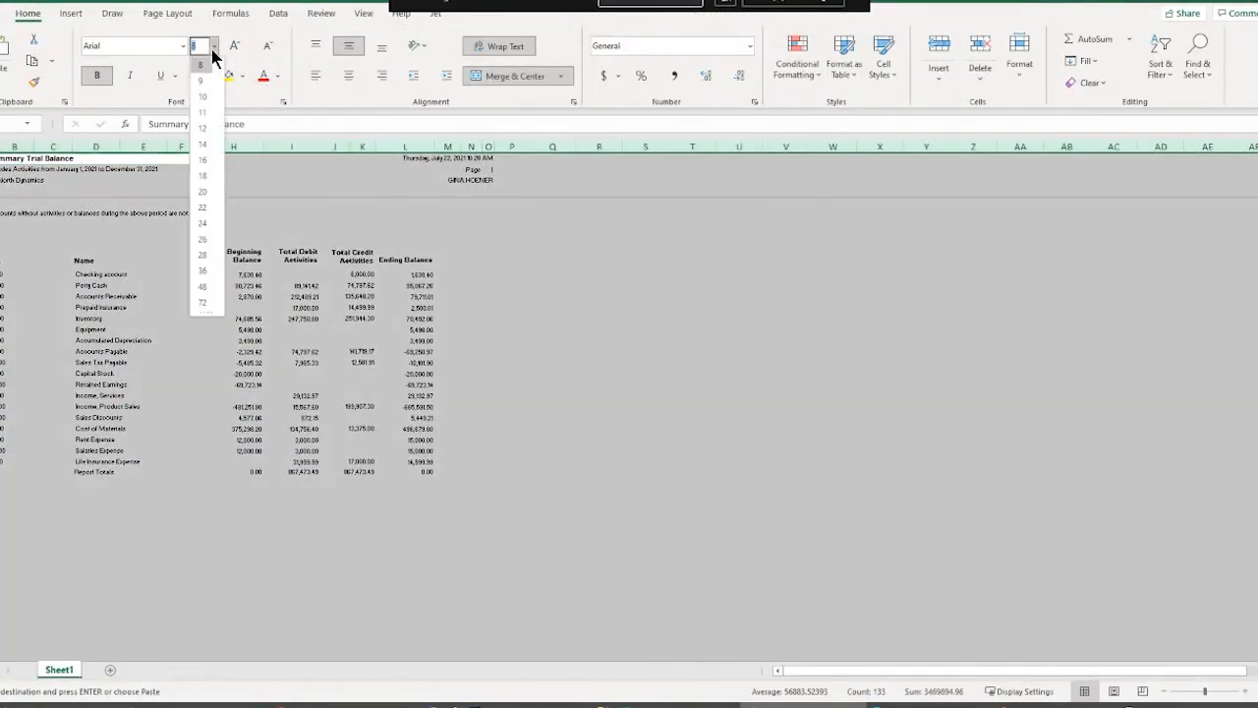
pyautogui.click(206, 112)
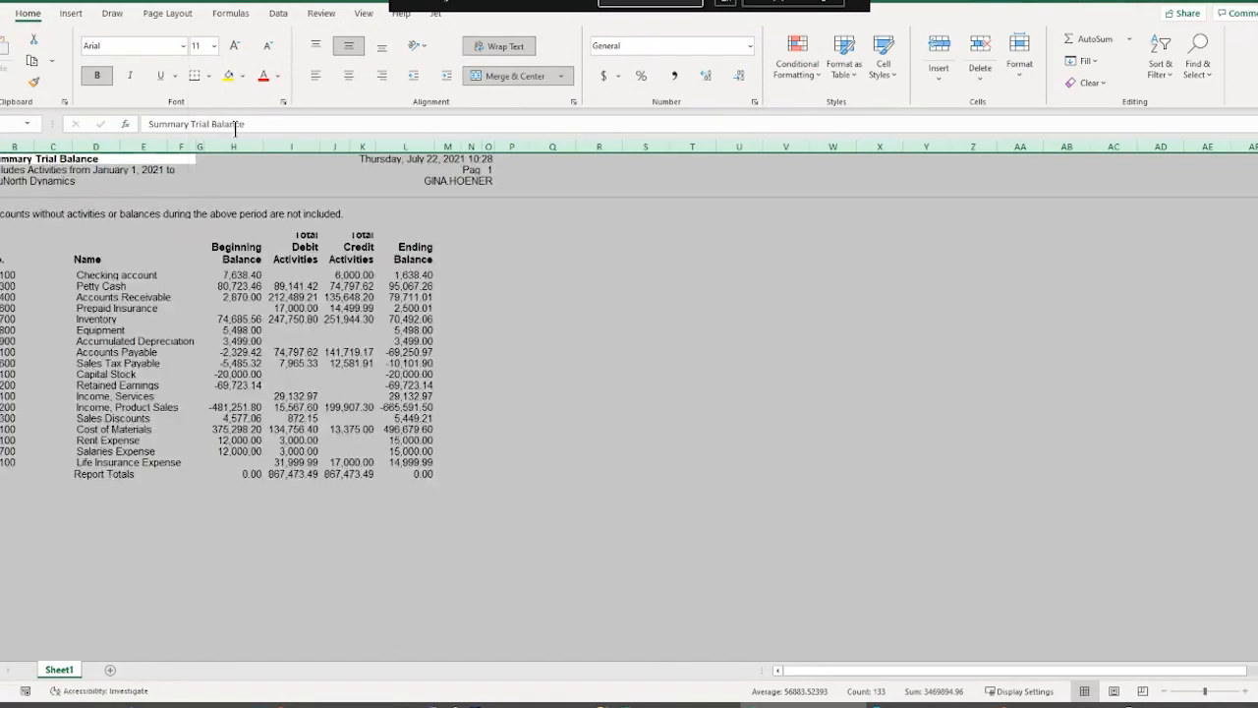
pyautogui.click(616, 474)
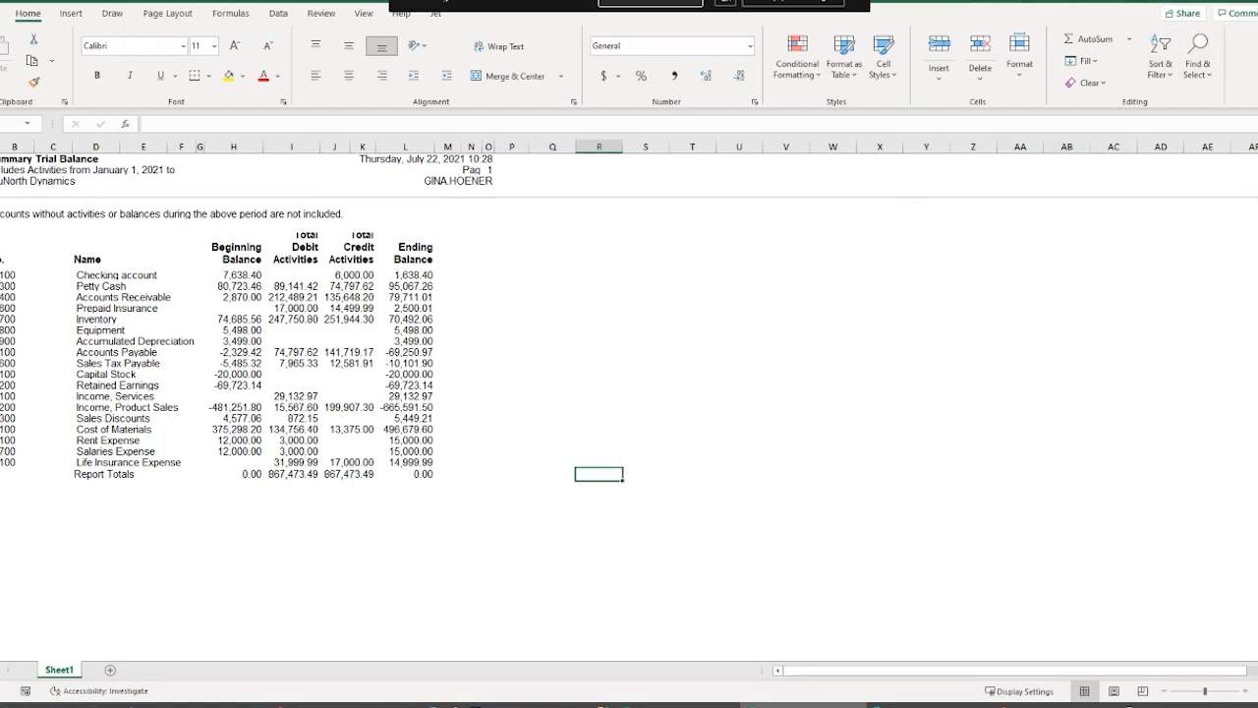
pyautogui.hotkey('alt', 'F4')
pyautogui.click(625, 370)
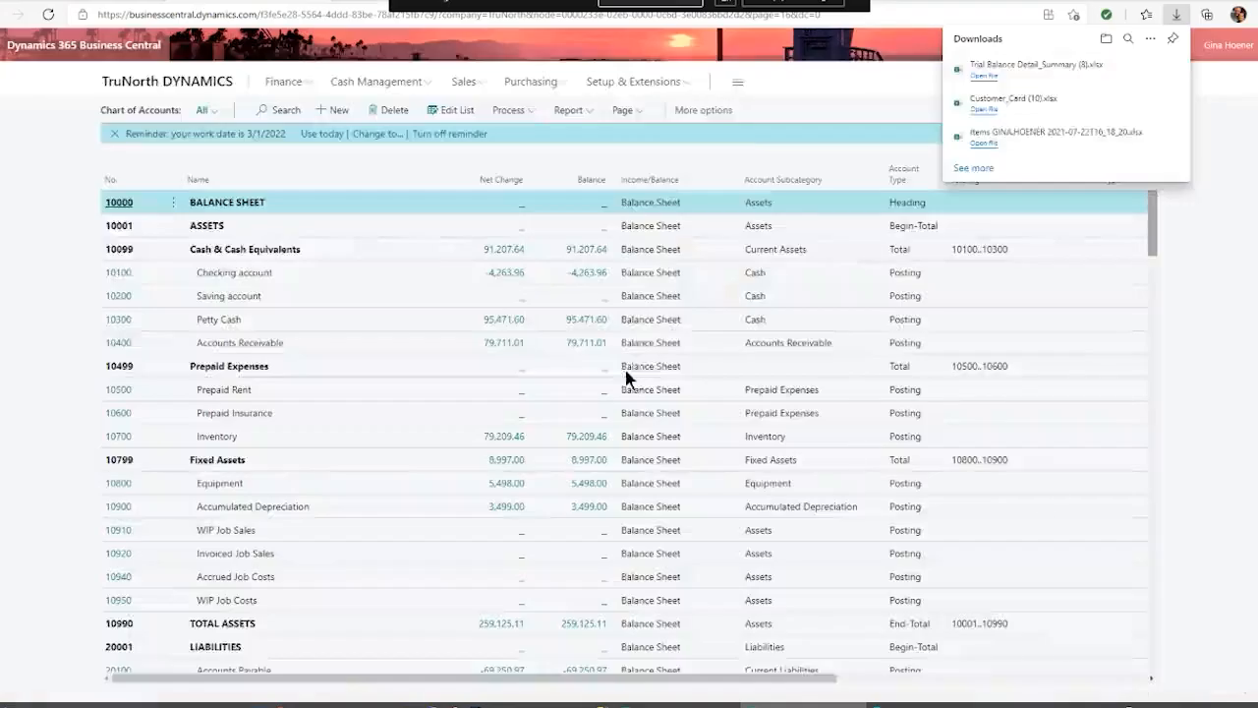
# Step: Send the Trial Balance Detail/Summary report, with Print Transaction Detail turned on, to a Microsoft Excel document and open the downloaded file
pyautogui.click(587, 114)
pyautogui.click(574, 159)
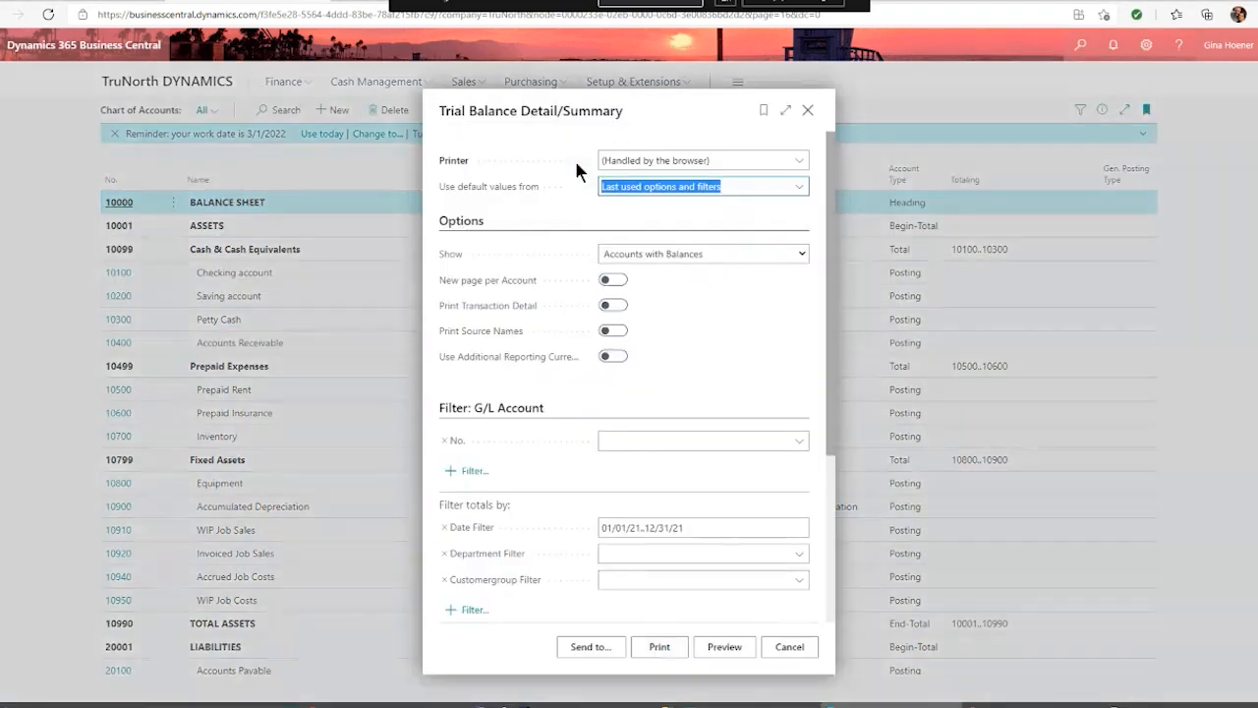
pyautogui.click(615, 306)
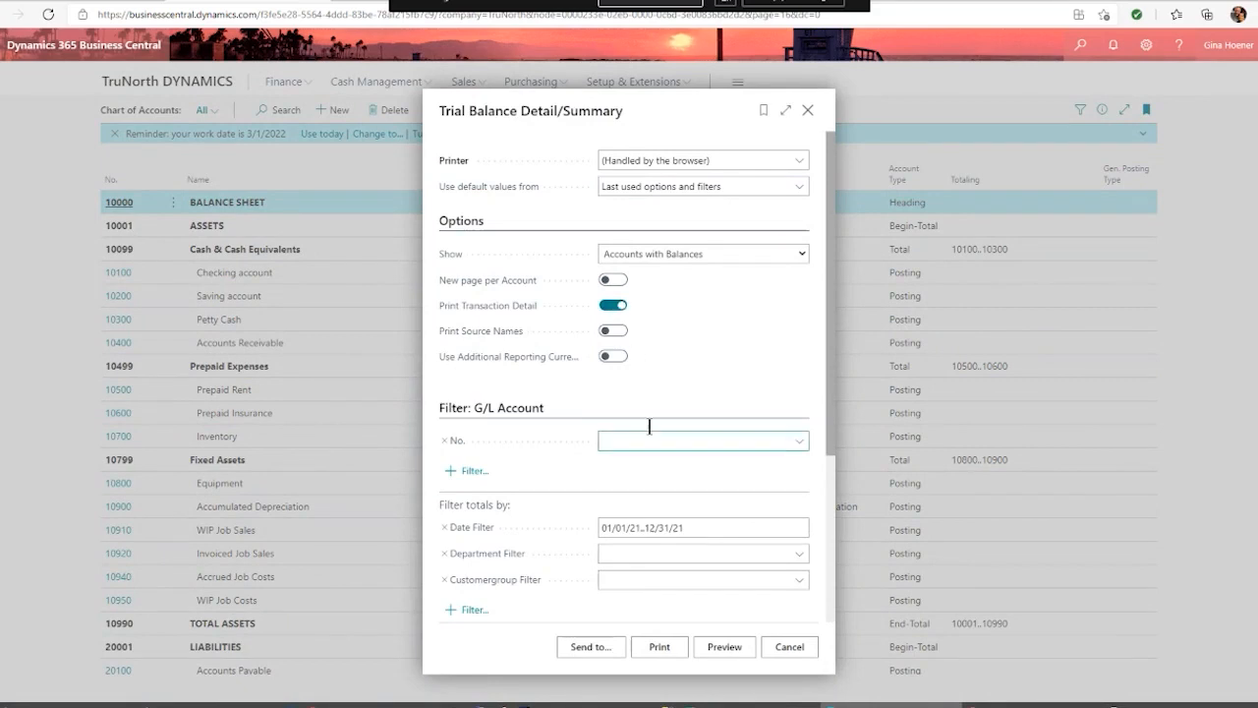
pyautogui.click(582, 647)
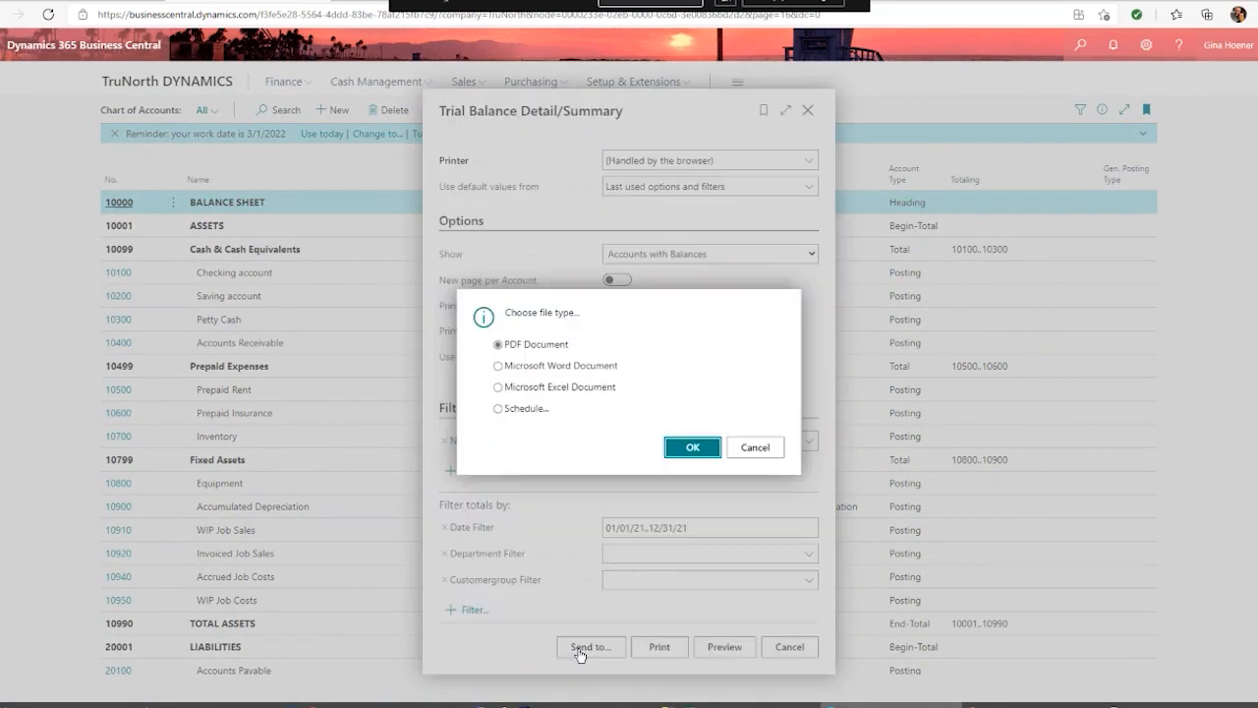
pyautogui.click(525, 386)
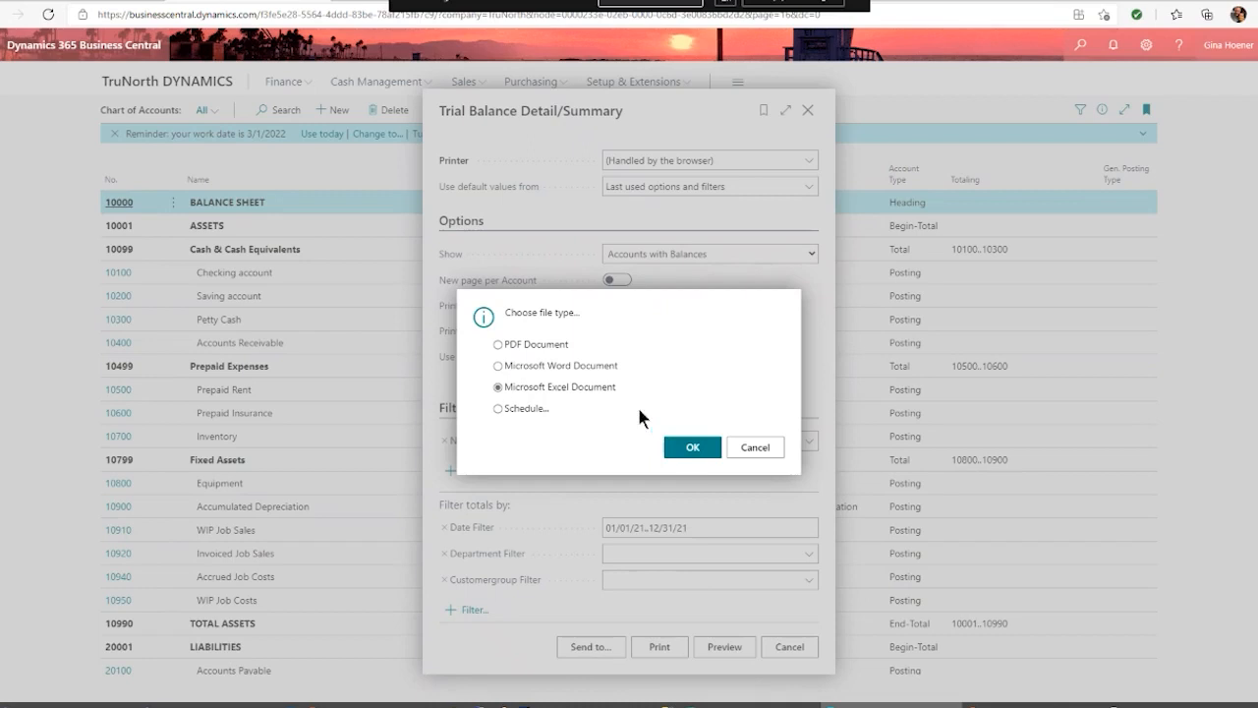
pyautogui.click(680, 451)
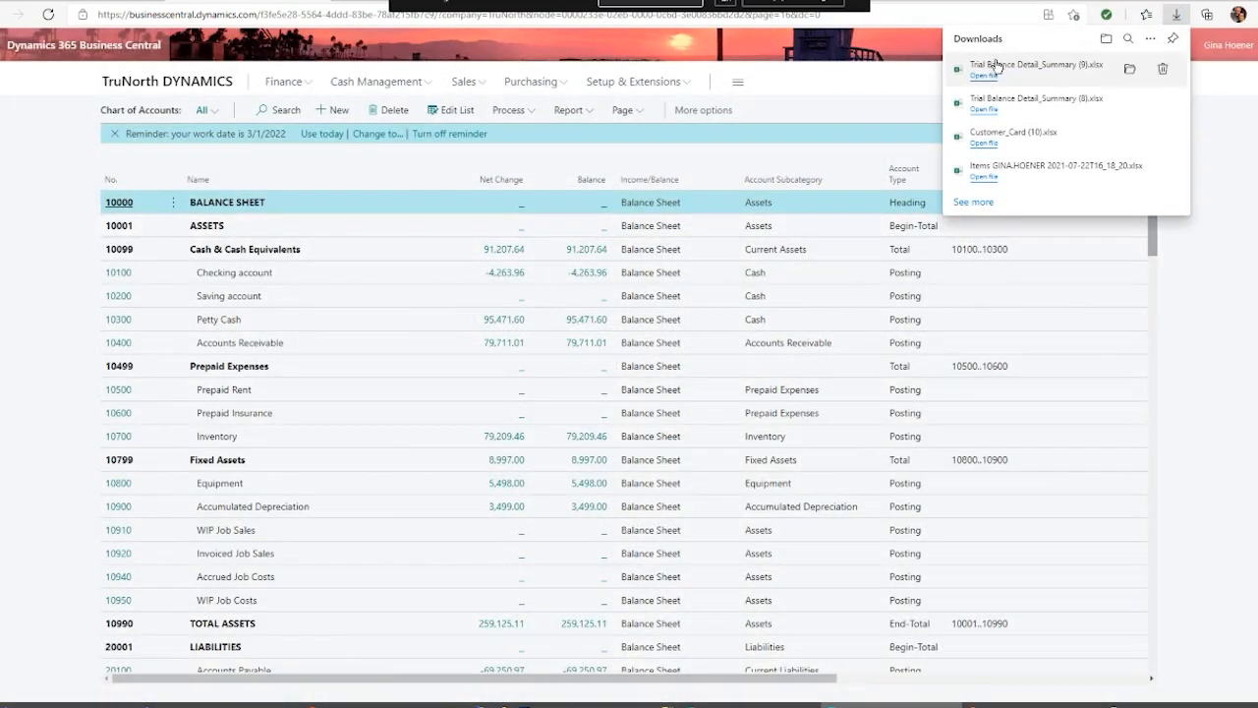
pyautogui.click(994, 71)
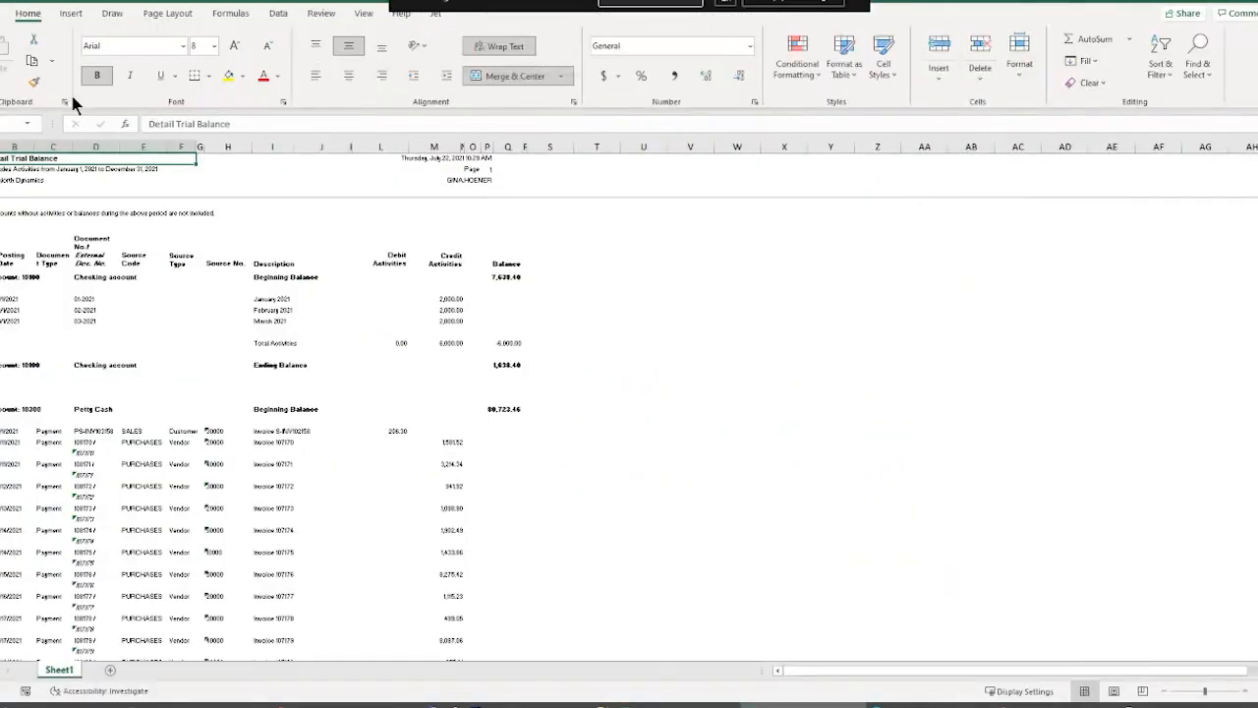
# Step: Set the font size of the whole detail trial balance sheet to 11 and autofit the width of posting date column B
pyautogui.click(0, 146)
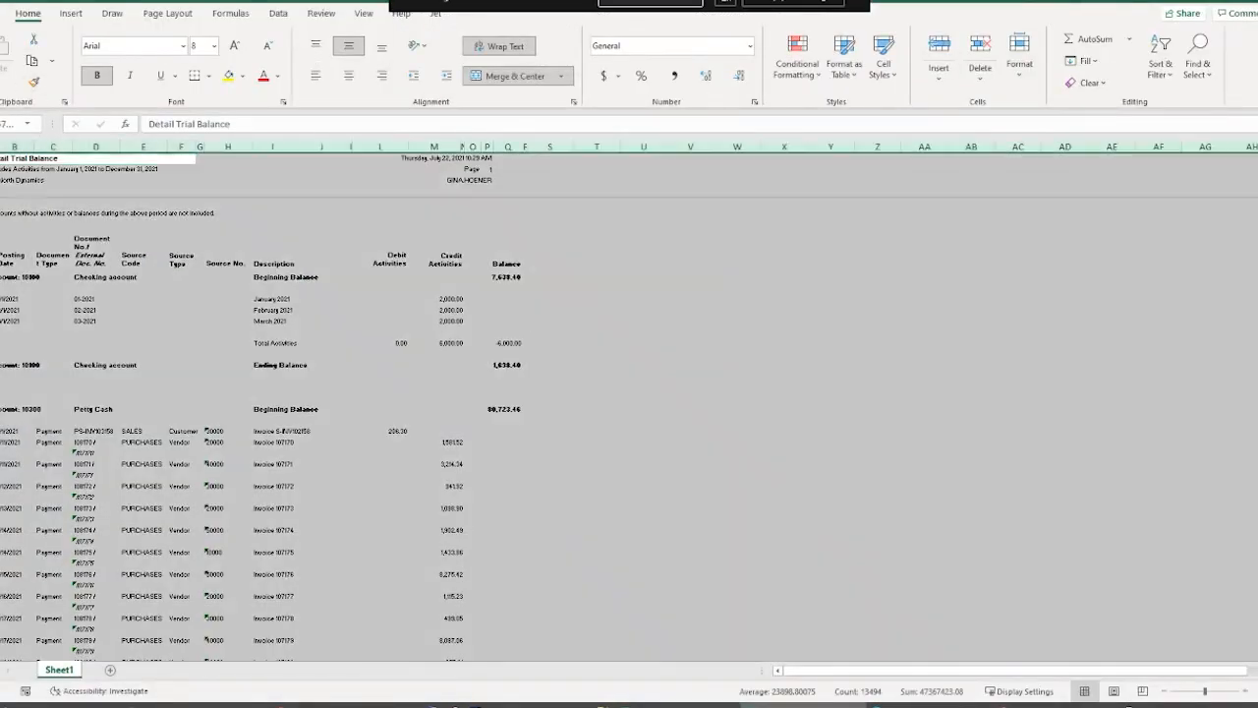
pyautogui.click(213, 45)
pyautogui.click(210, 114)
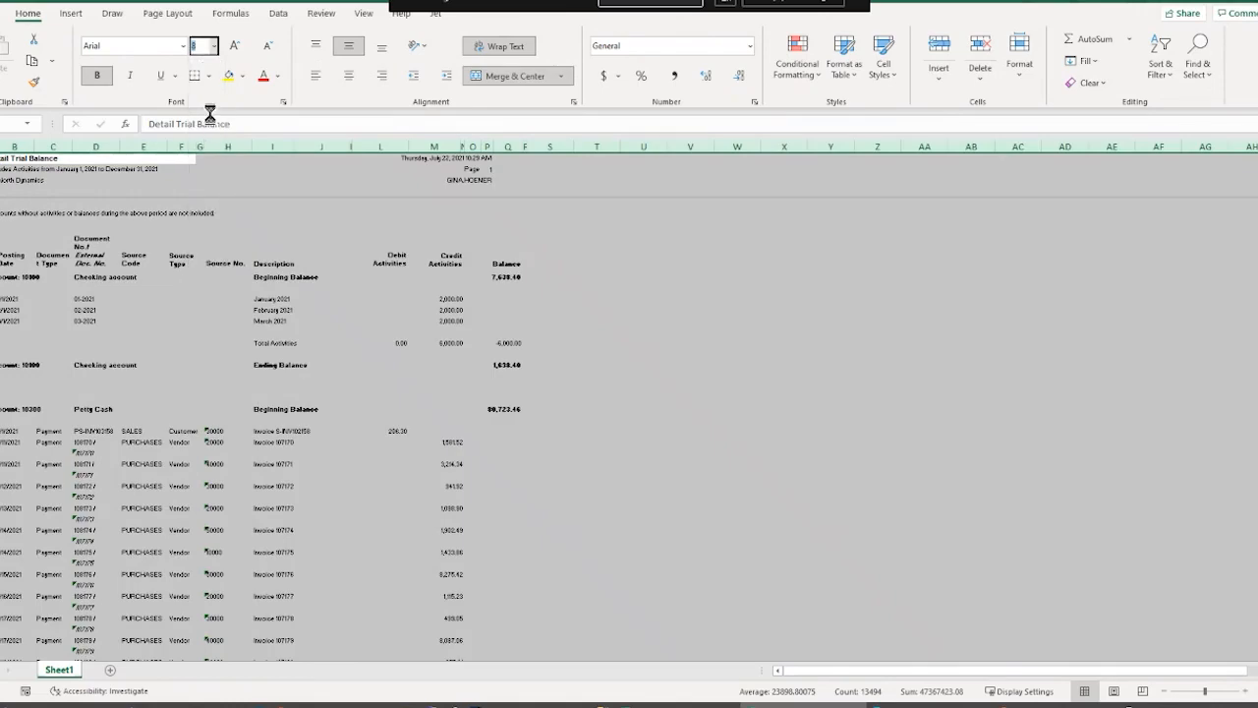
pyautogui.click(775, 392)
pyautogui.scroll(-2, 780, 391)
pyautogui.scroll(-3, 780, 391)
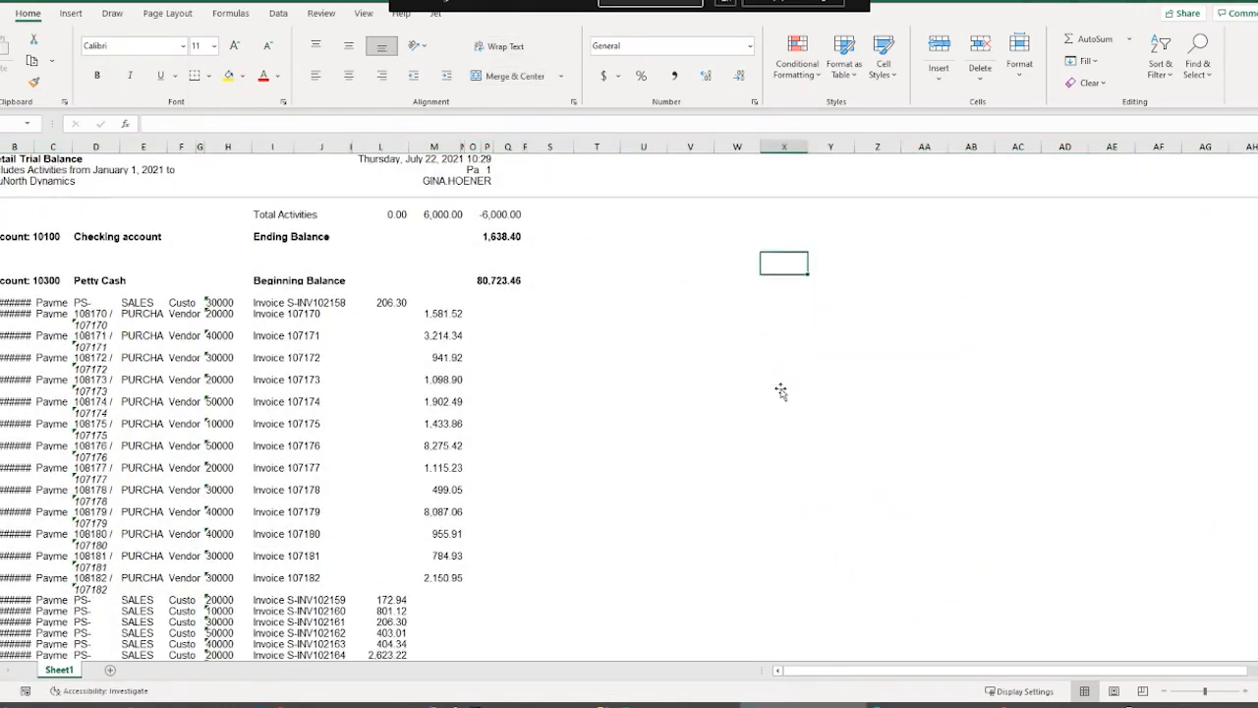
pyautogui.scroll(-7, 781, 387)
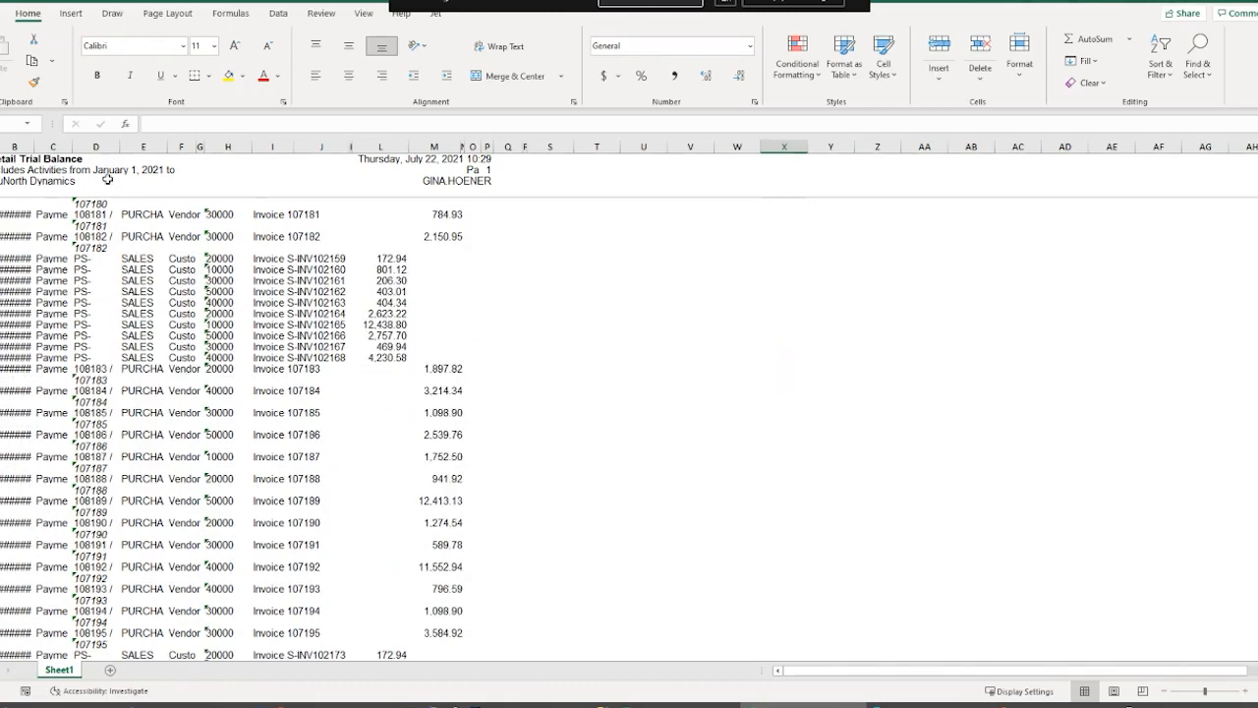
pyautogui.doubleClick(34, 145)
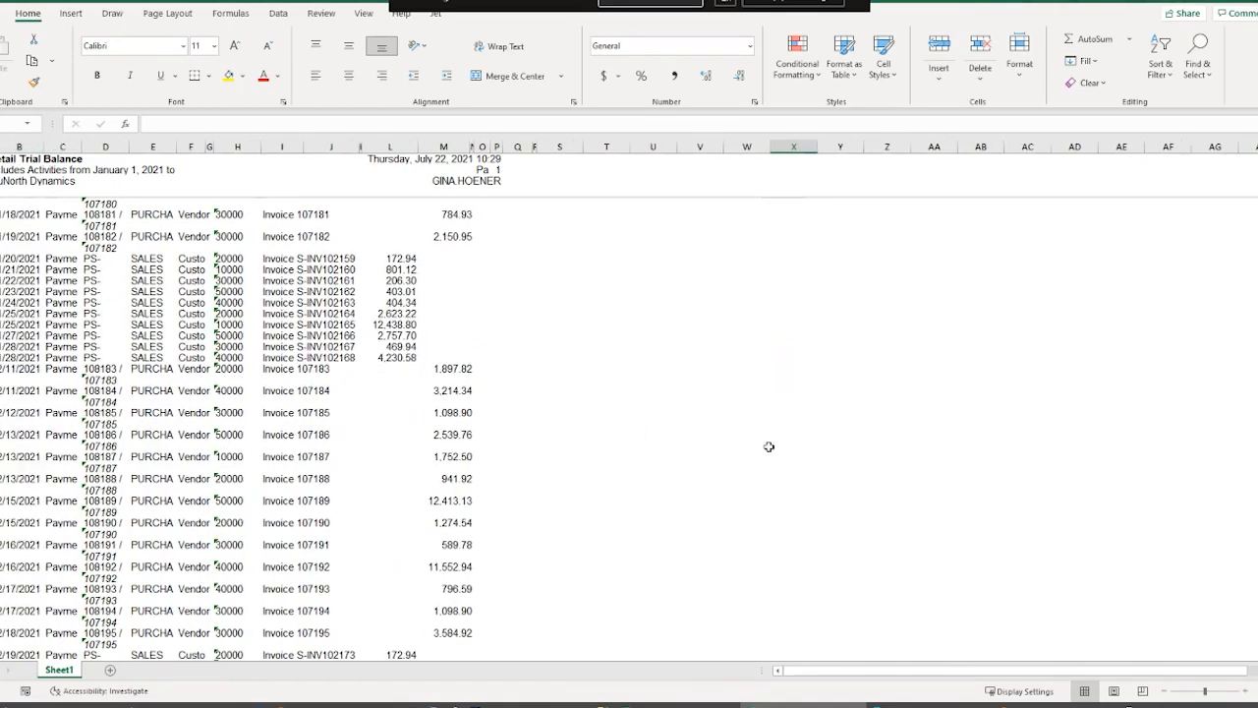
# Step: Review the Petty Cash and Accounts Receivable transactions in the detail trial balance, and close the workbook without saving
pyautogui.scroll(-4, 592, 489)
pyautogui.scroll(-6, 590, 488)
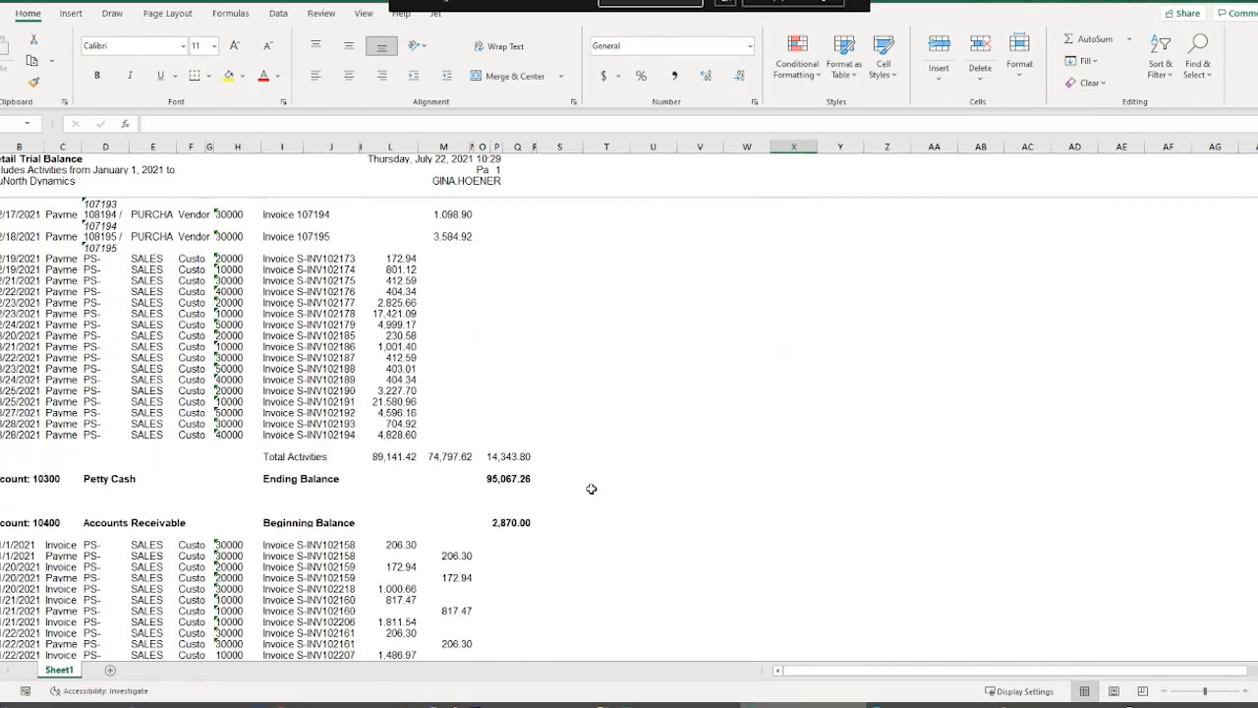
pyautogui.scroll(-3, 590, 489)
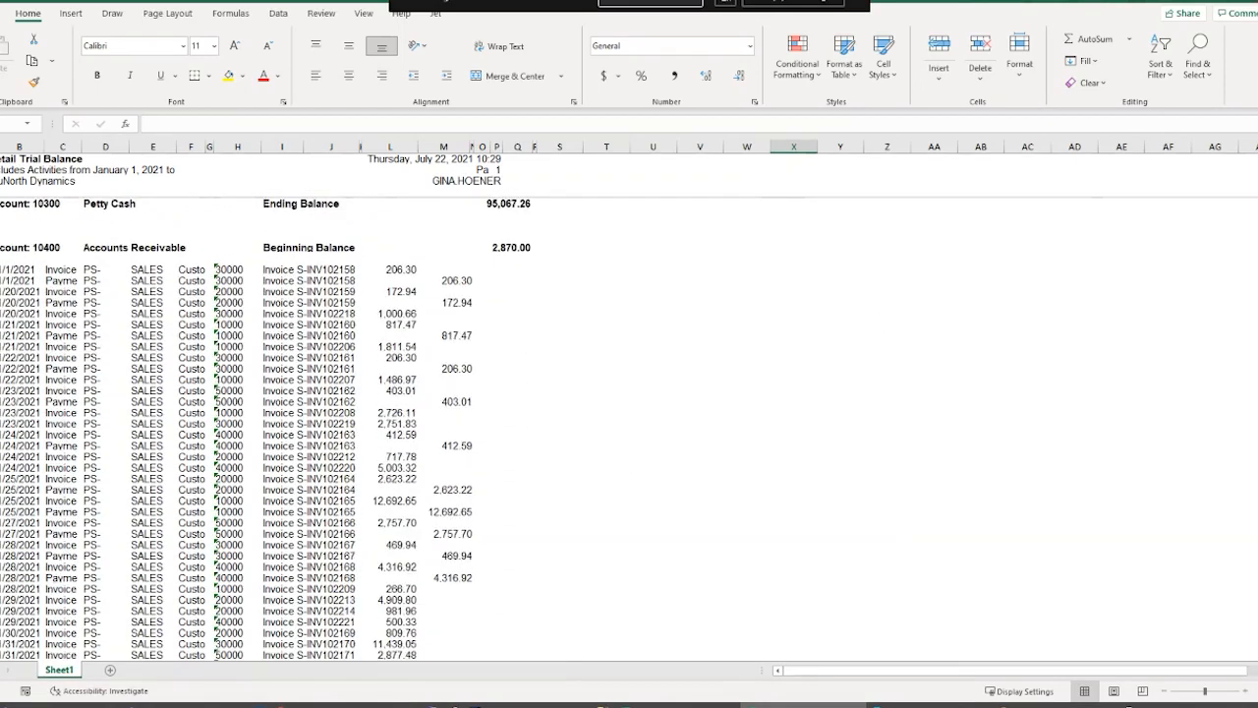
pyautogui.hotkey('alt', 'F4')
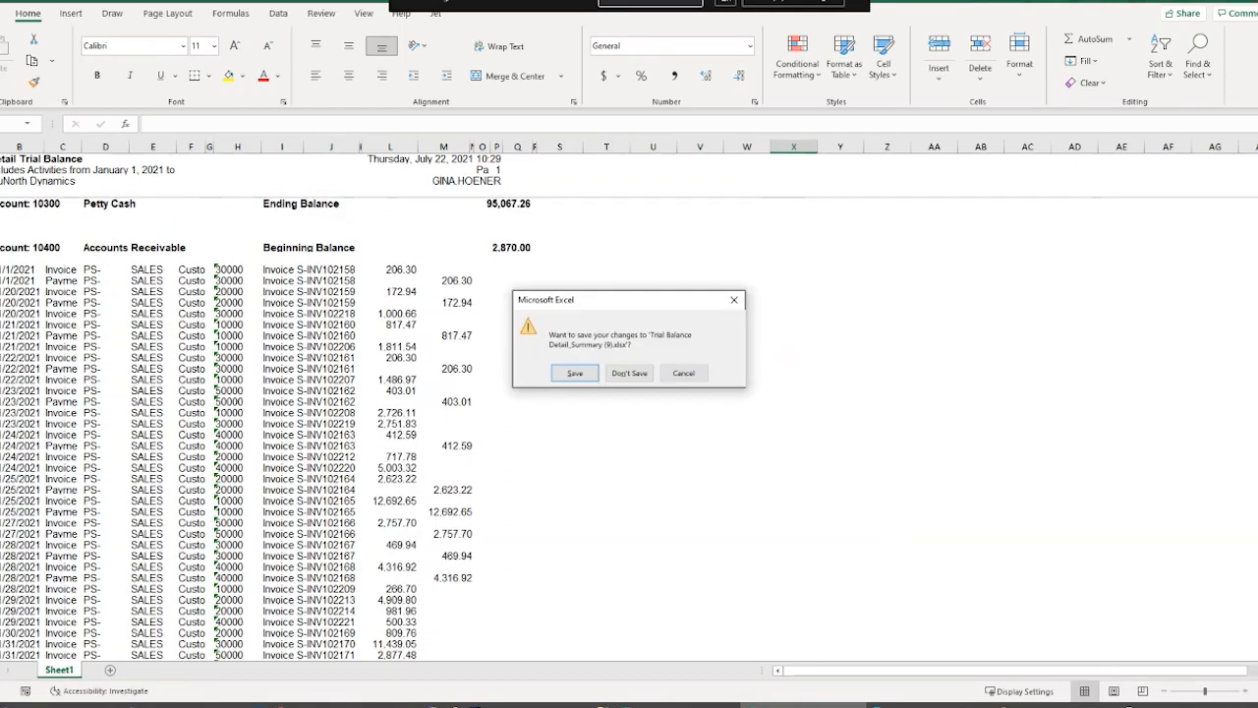
pyautogui.click(627, 373)
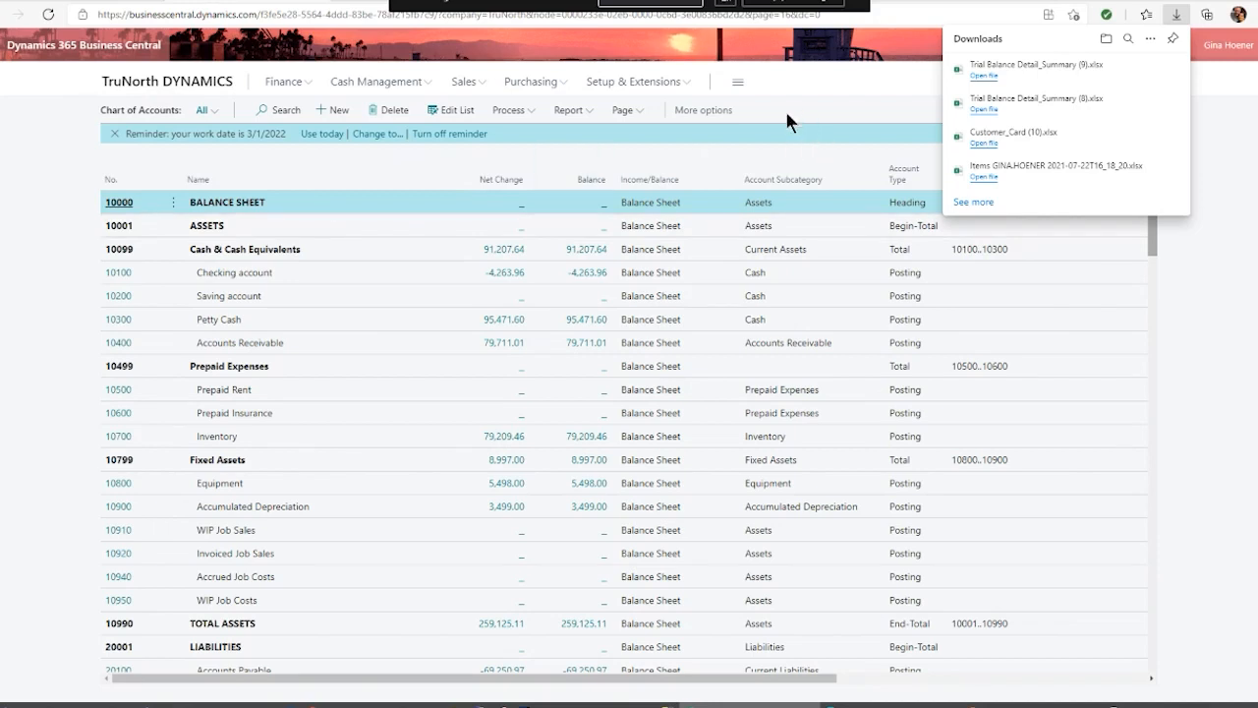
pyautogui.click(621, 109)
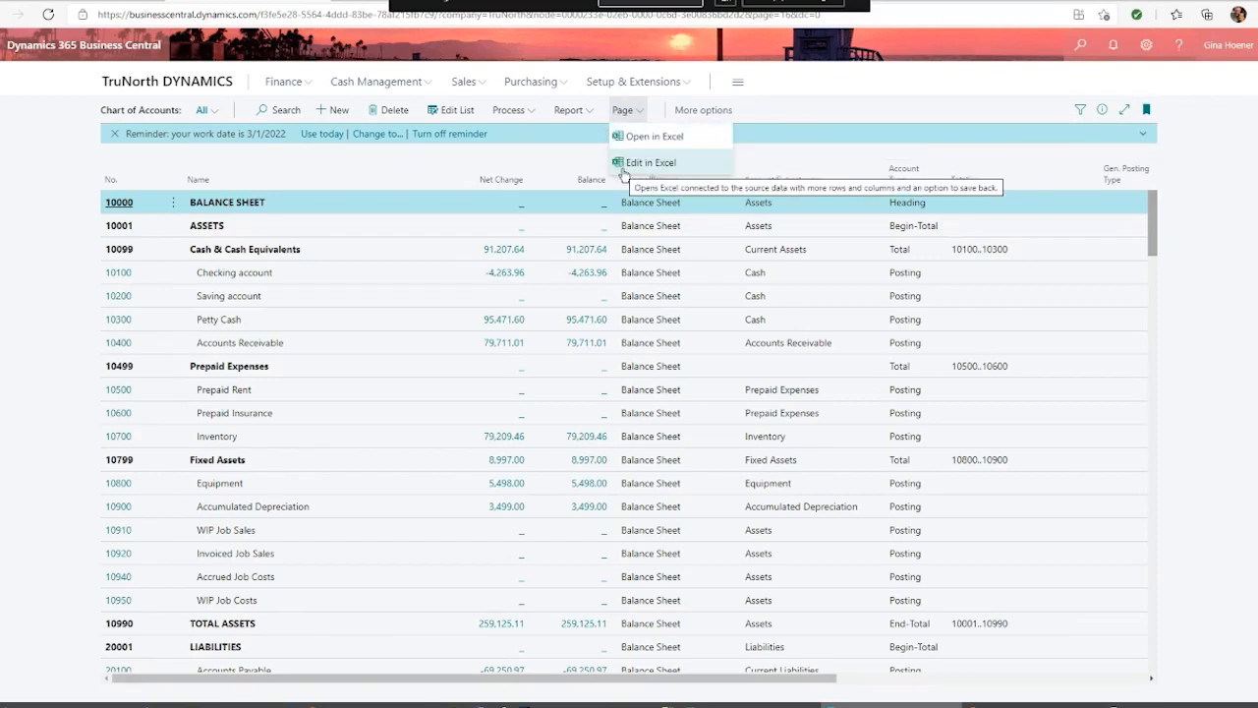
pyautogui.click(569, 114)
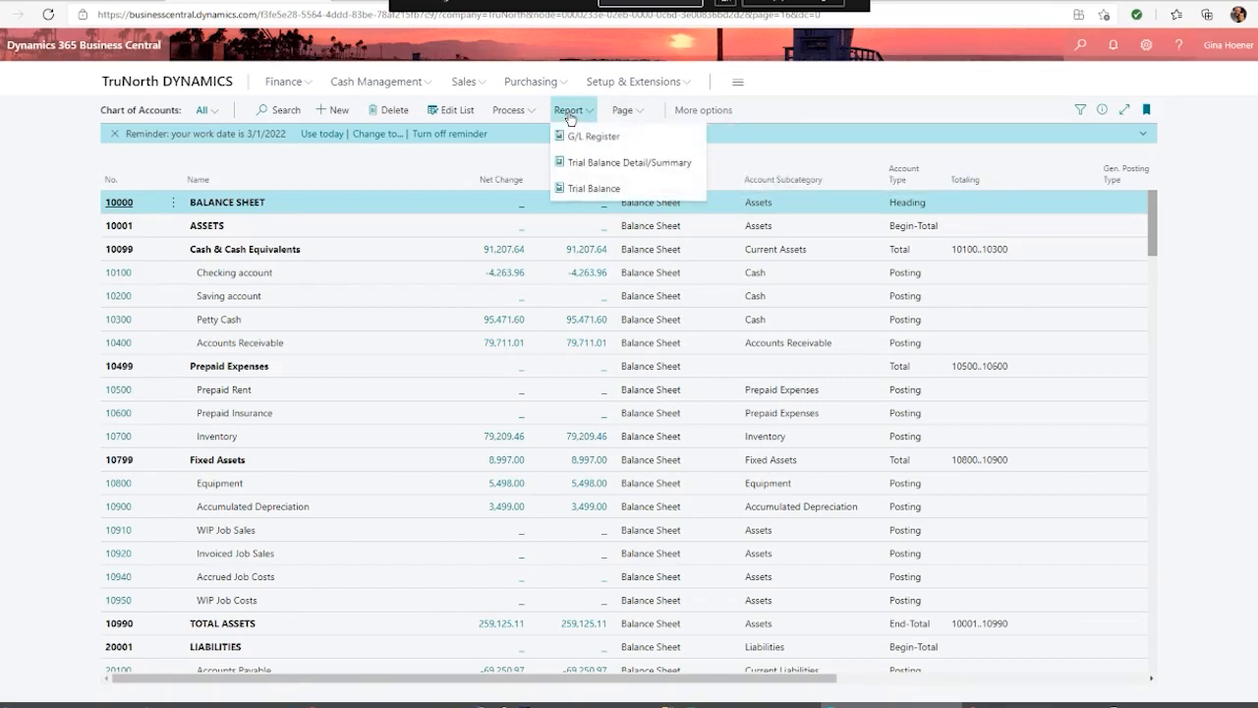
pyautogui.click(67, 129)
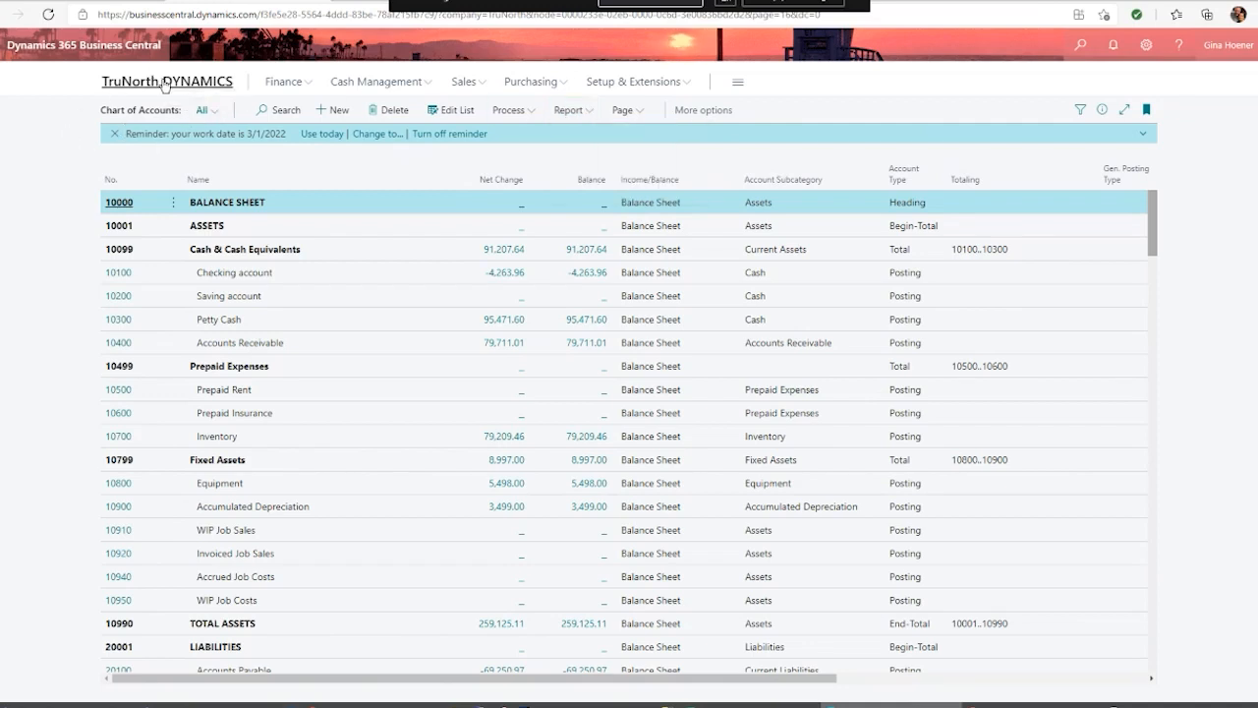
# Step: Return to the home page, switch to Dynamics GP, and open the Payables Transaction Entry window from the purchasing transactions
pyautogui.click(166, 83)
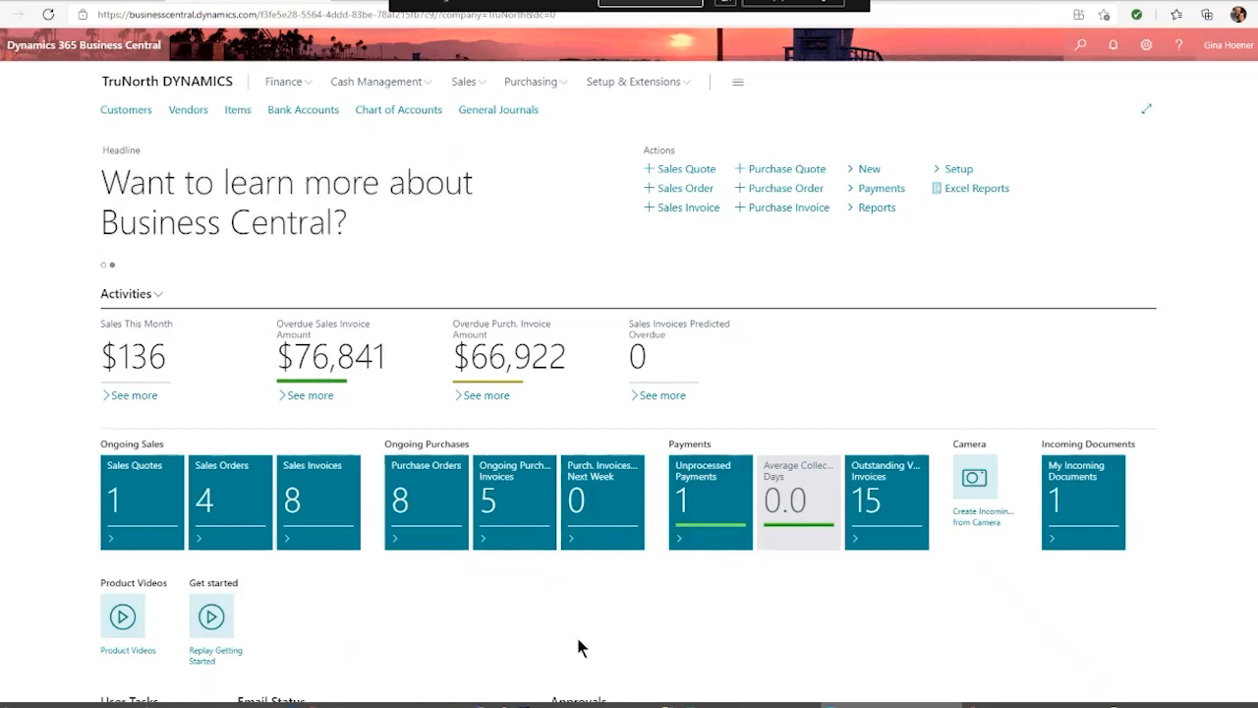
pyautogui.click(581, 704)
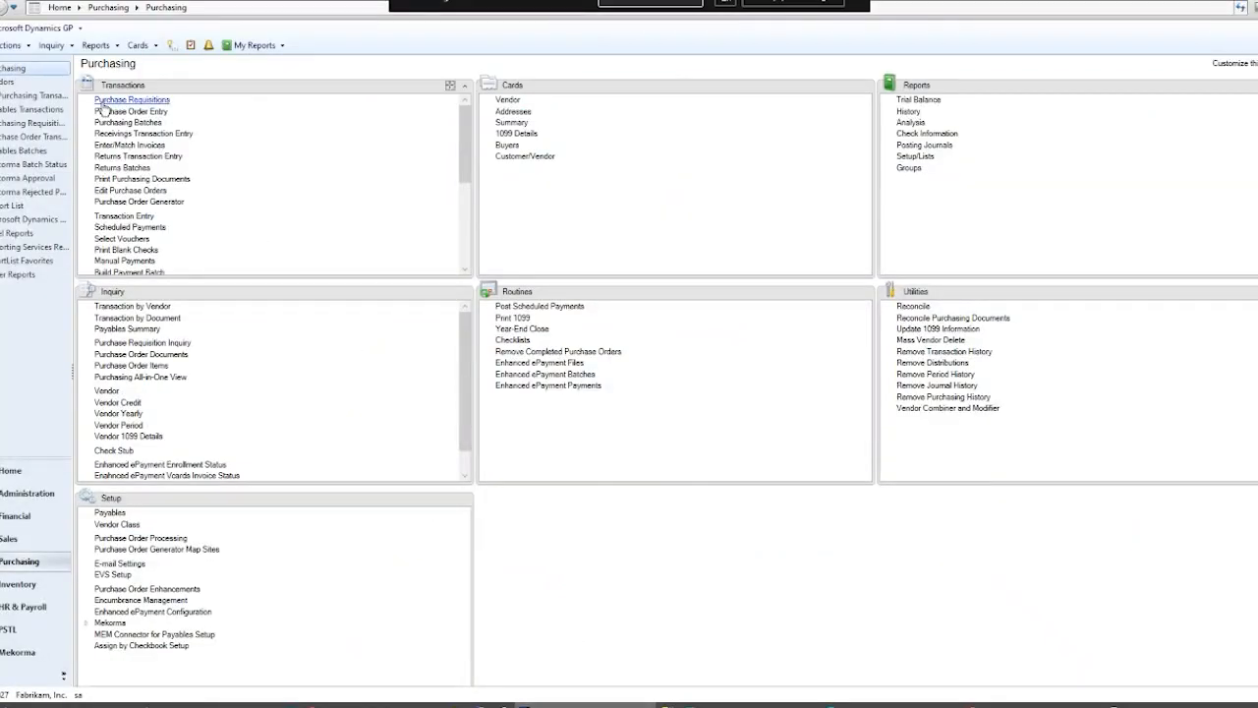
pyautogui.click(108, 217)
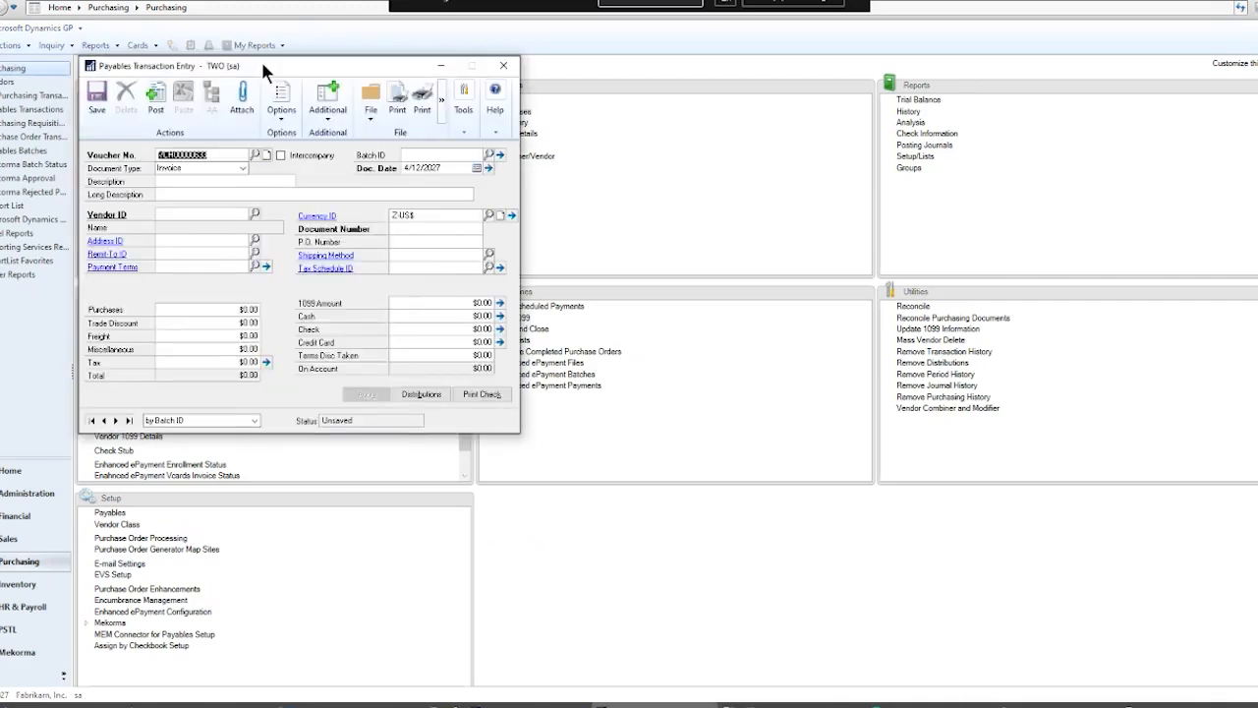
pyautogui.moveTo(260, 62); pyautogui.dragTo(599, 87)
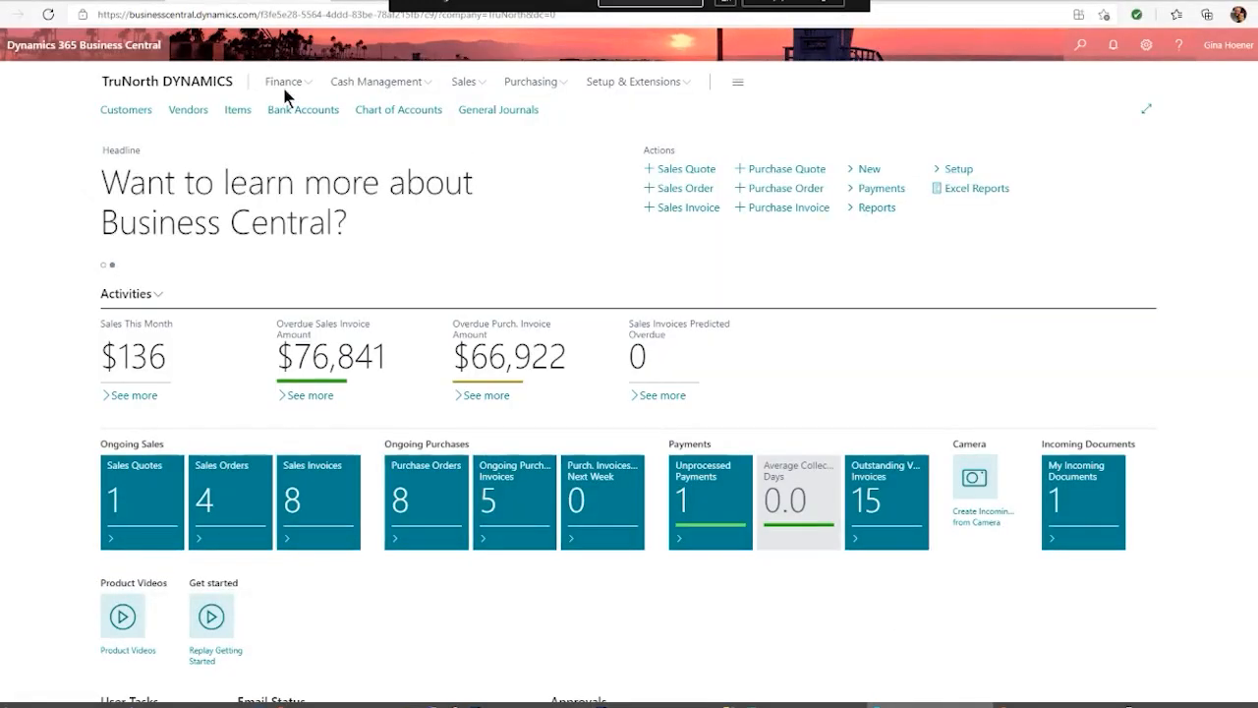
# Step: Open the Account Schedules list under Finance, review the available schedules, and return to the home page
pyautogui.click(283, 83)
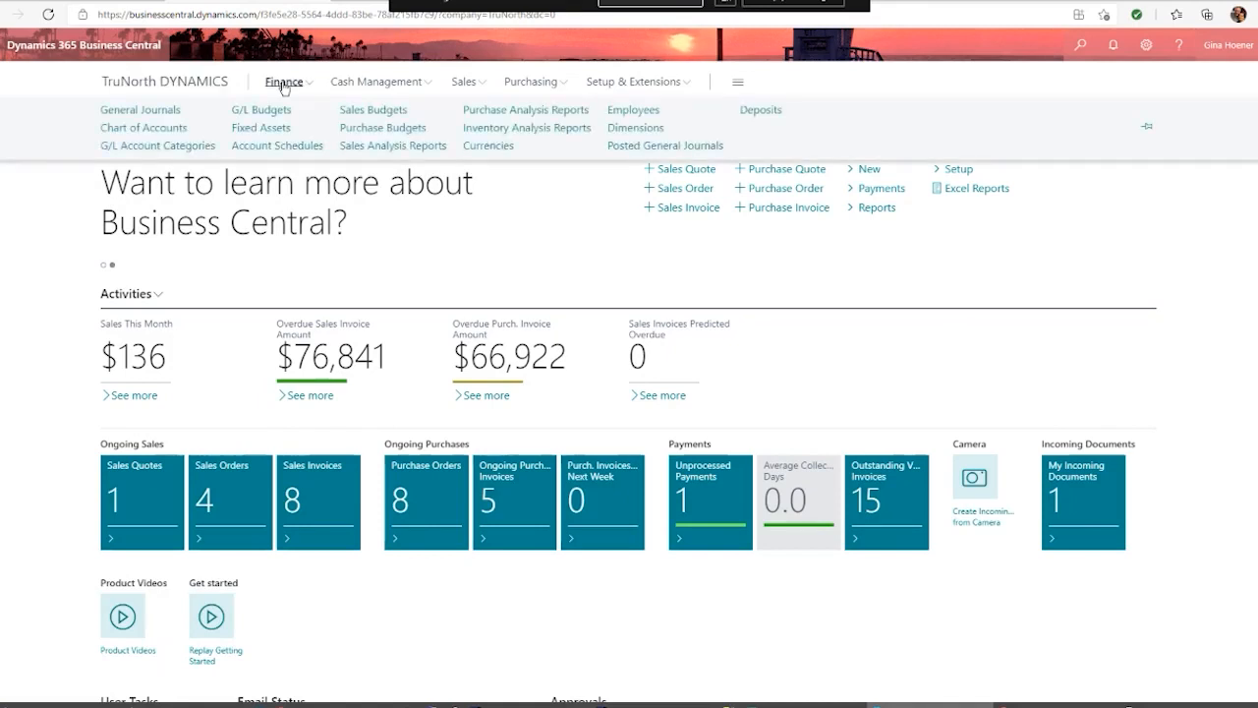
pyautogui.click(275, 149)
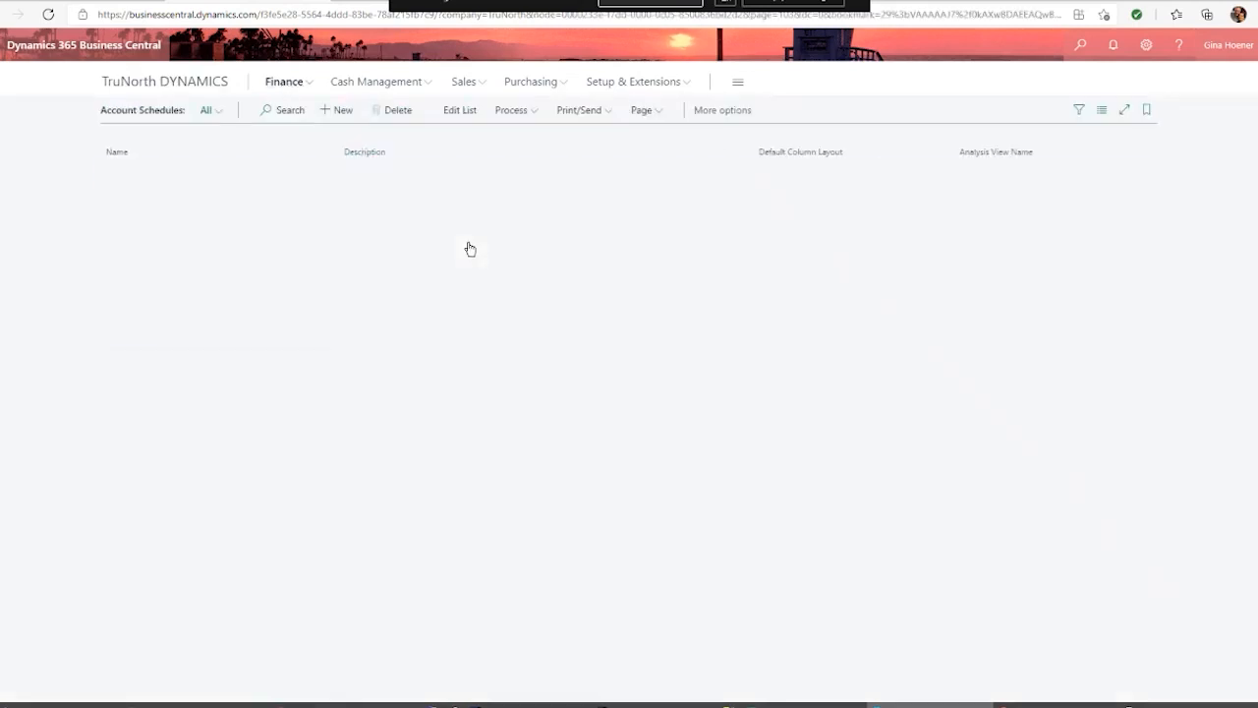
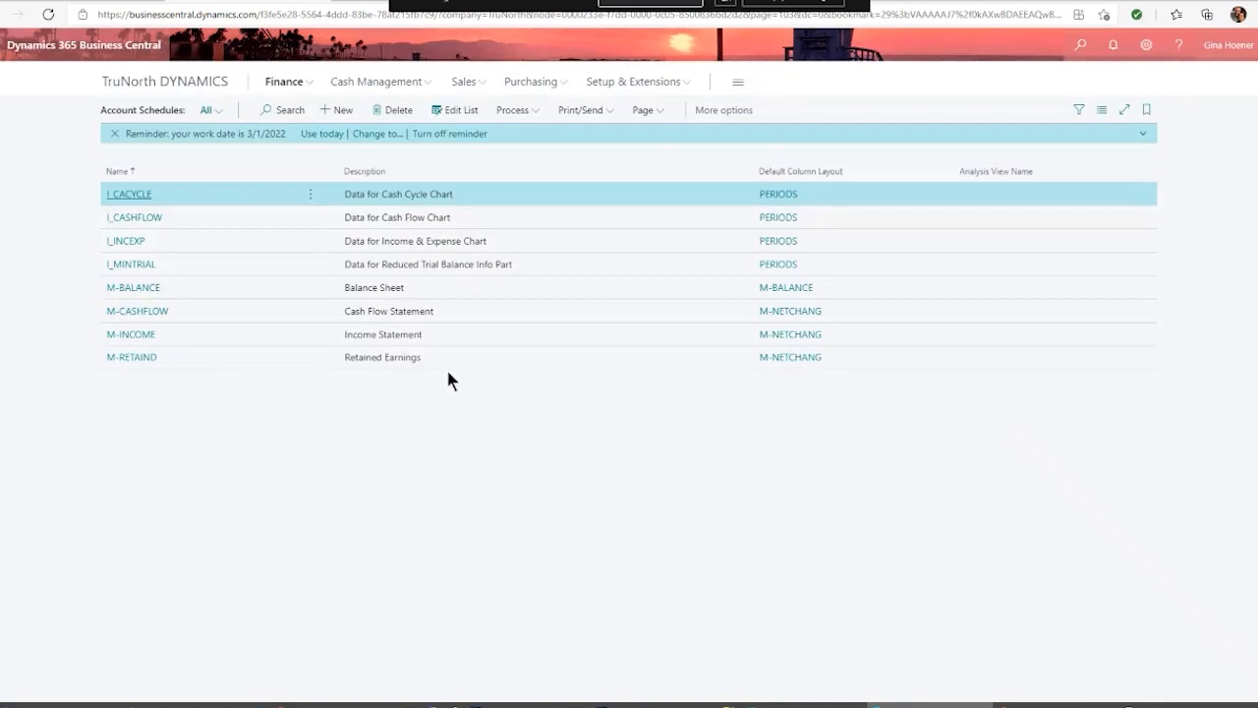
pyautogui.click(183, 81)
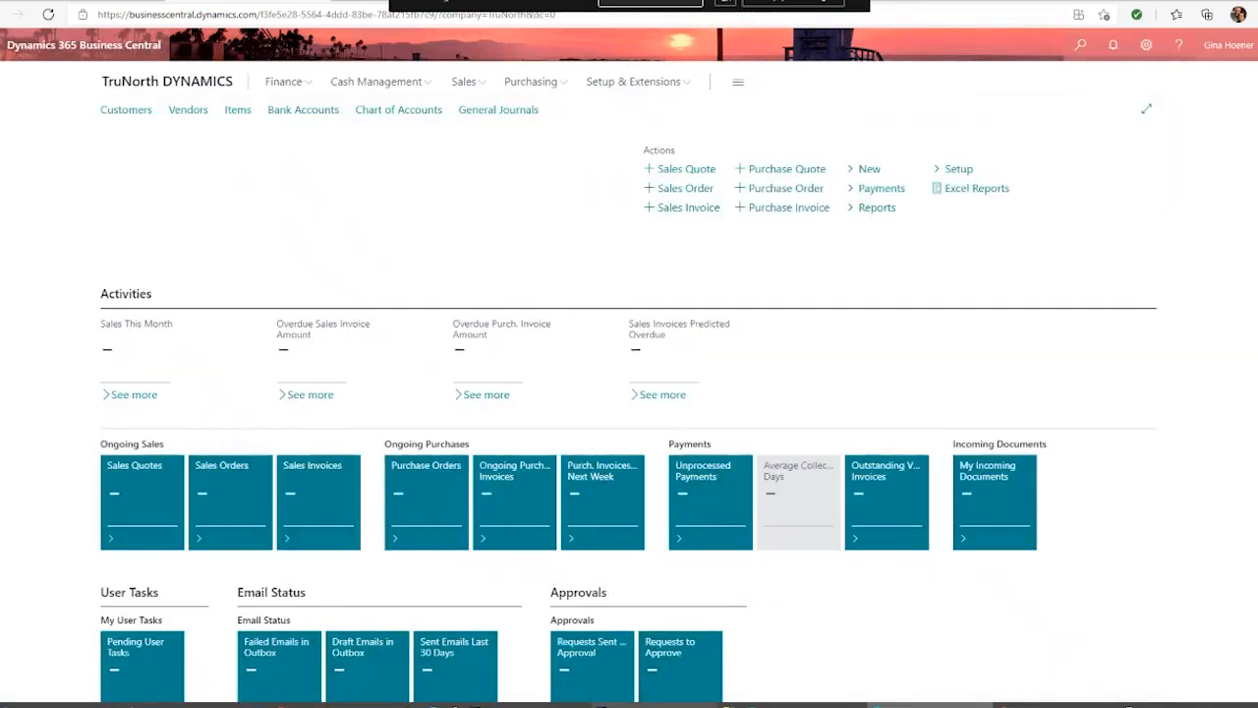
# Step: Bring up the Payables Transaction Entry window of Dynamics GP, look over its fields, close it, and return to Business Central
pyautogui.moveTo(594, 705)
pyautogui.click(639, 668)
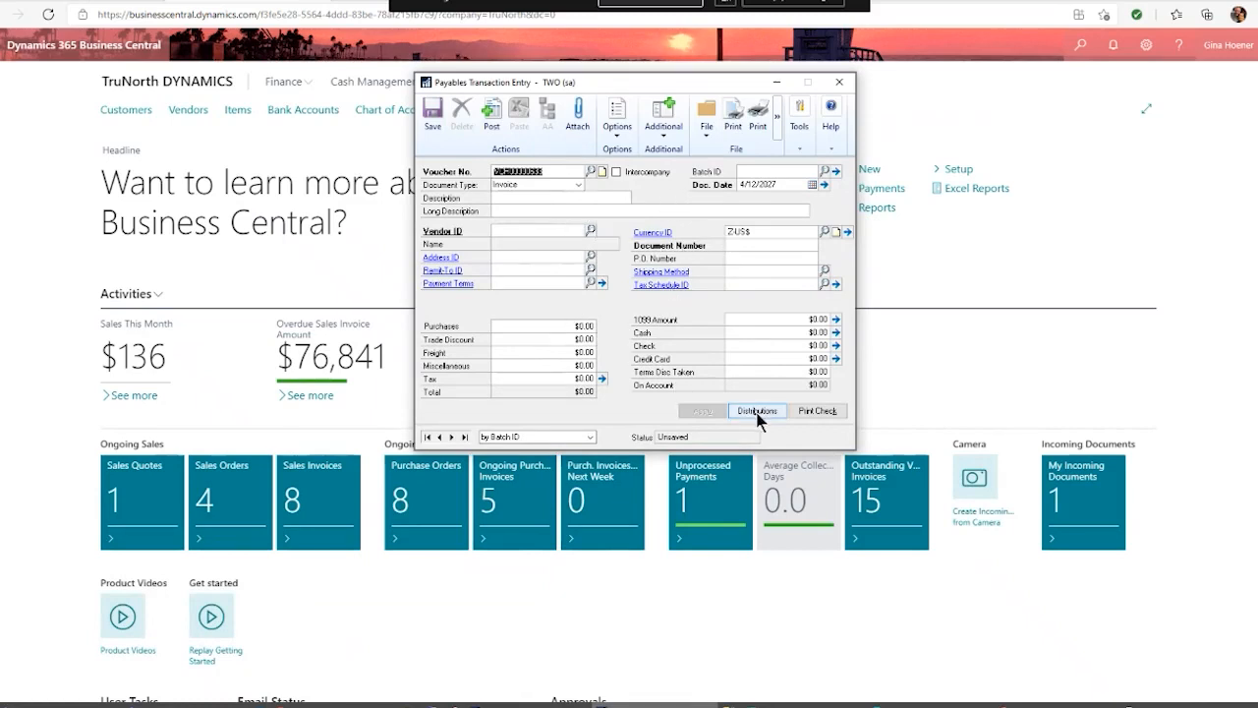
pyautogui.click(838, 85)
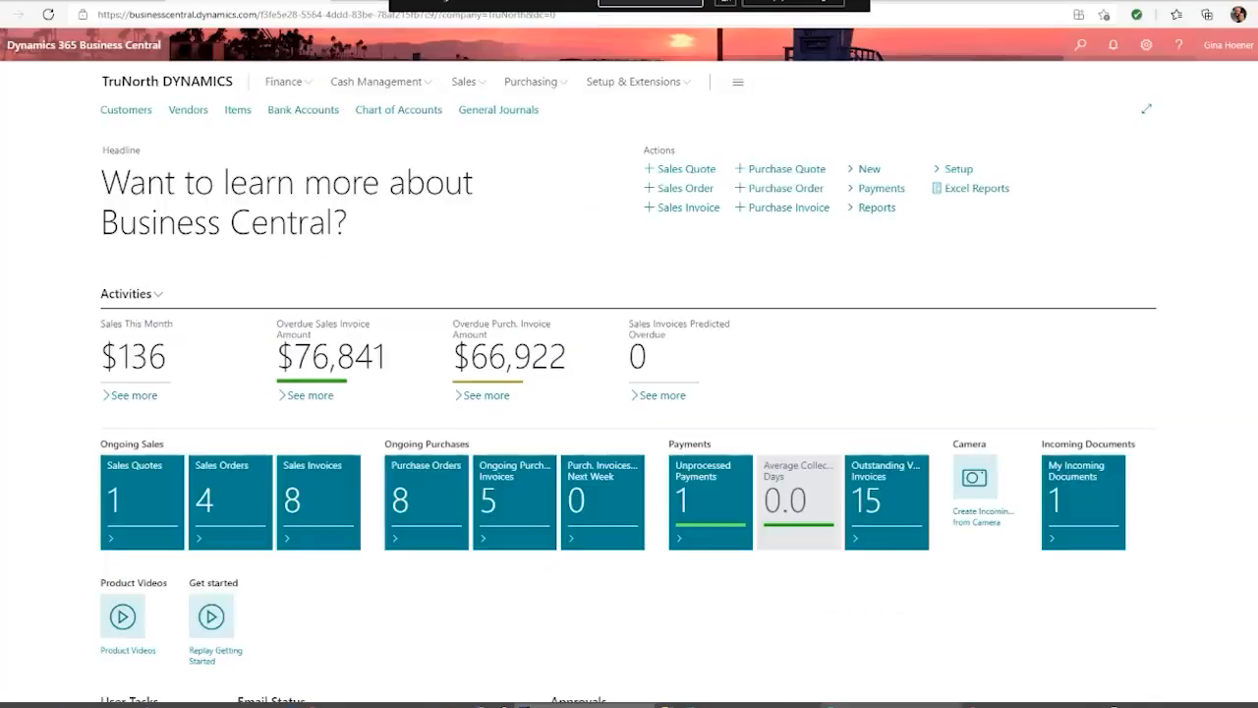
pyautogui.click(888, 703)
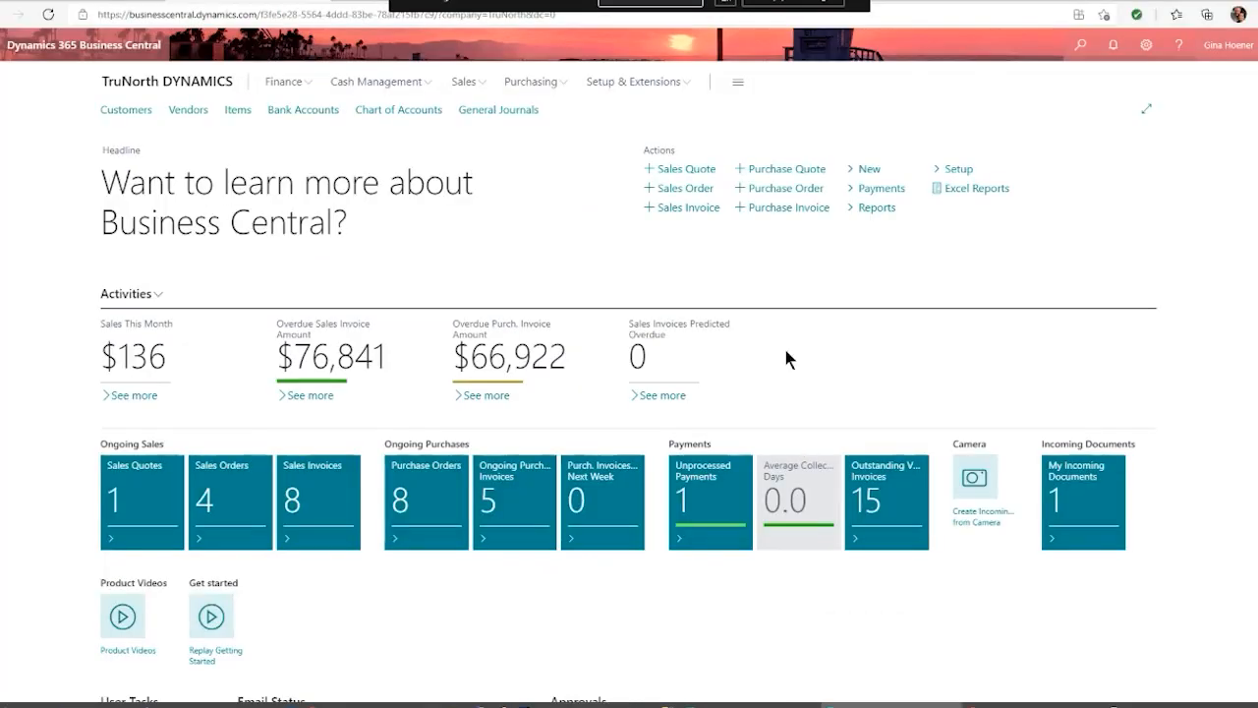
# Step: Create a new purchase invoice for the vendor Wide World Importers with vendor invoice number 123123
pyautogui.click(794, 209)
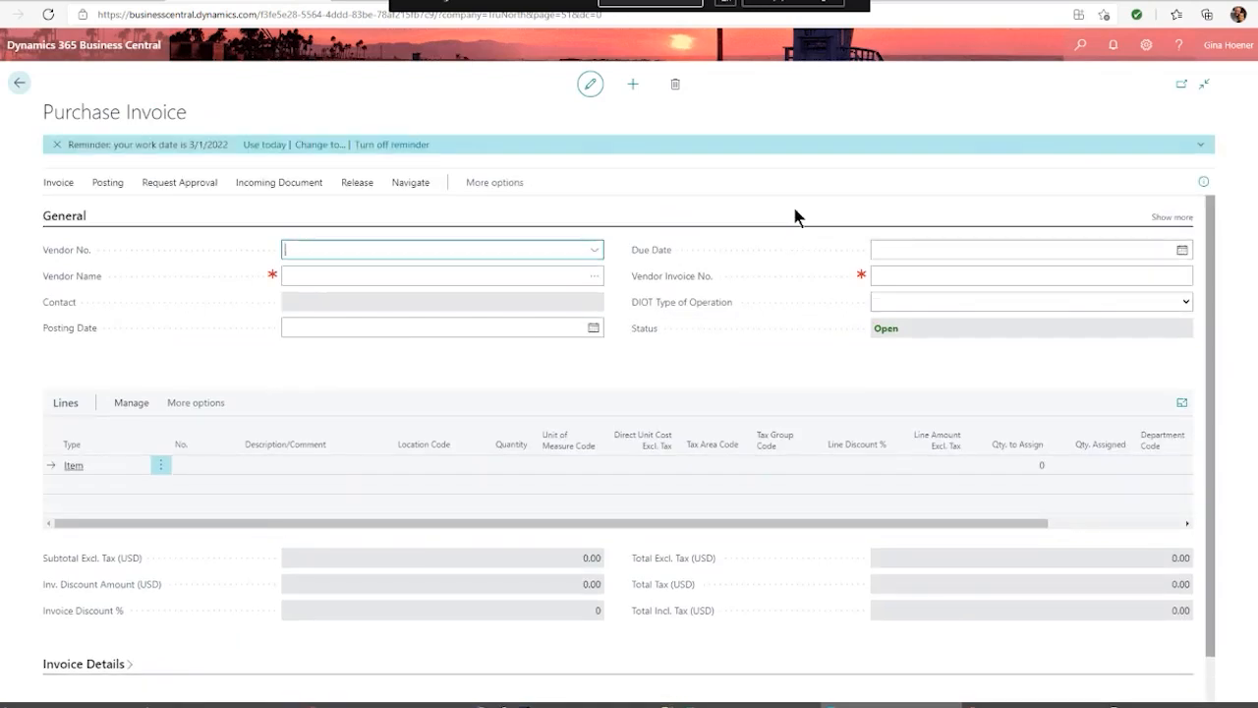
pyautogui.click(516, 250)
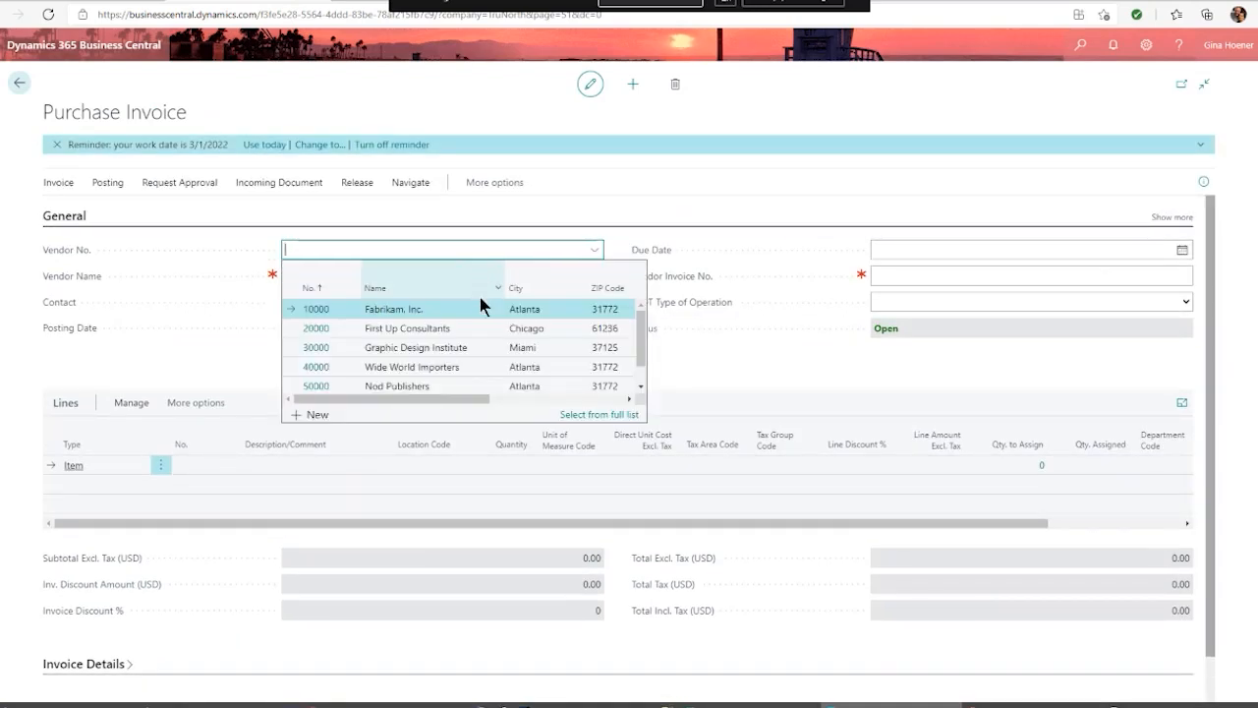
pyautogui.click(435, 366)
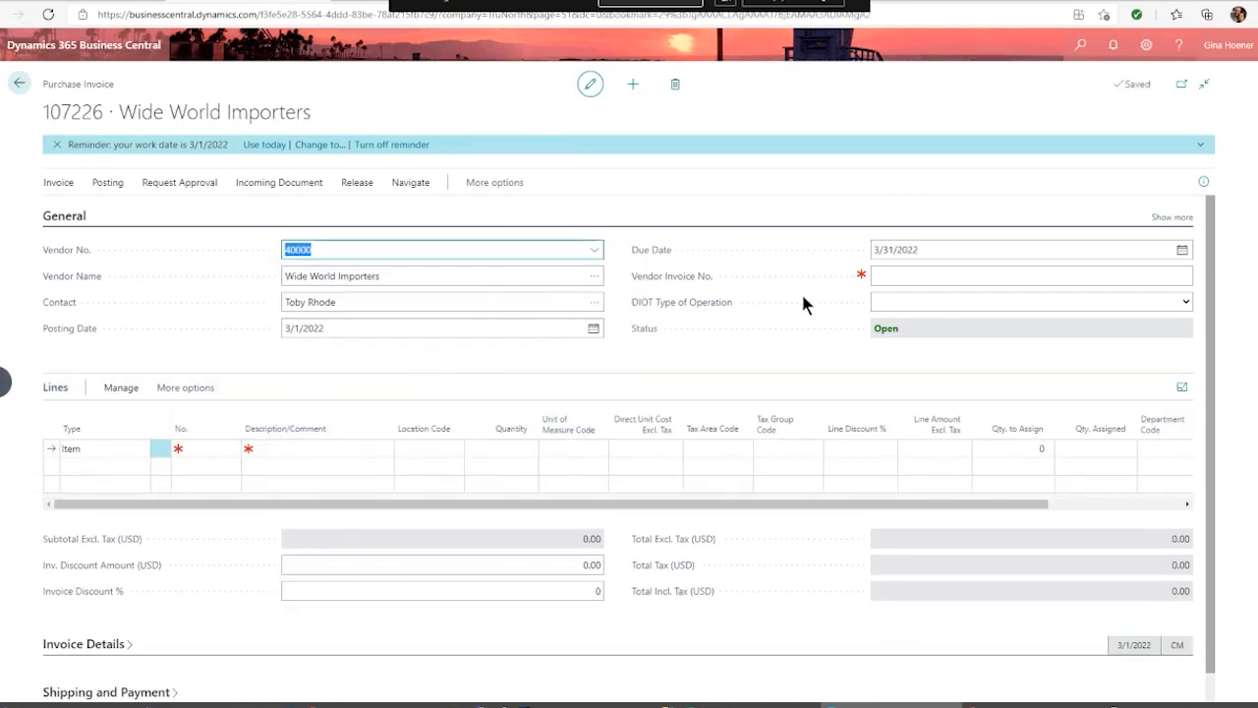
pyautogui.click(881, 276)
pyautogui.write('12')
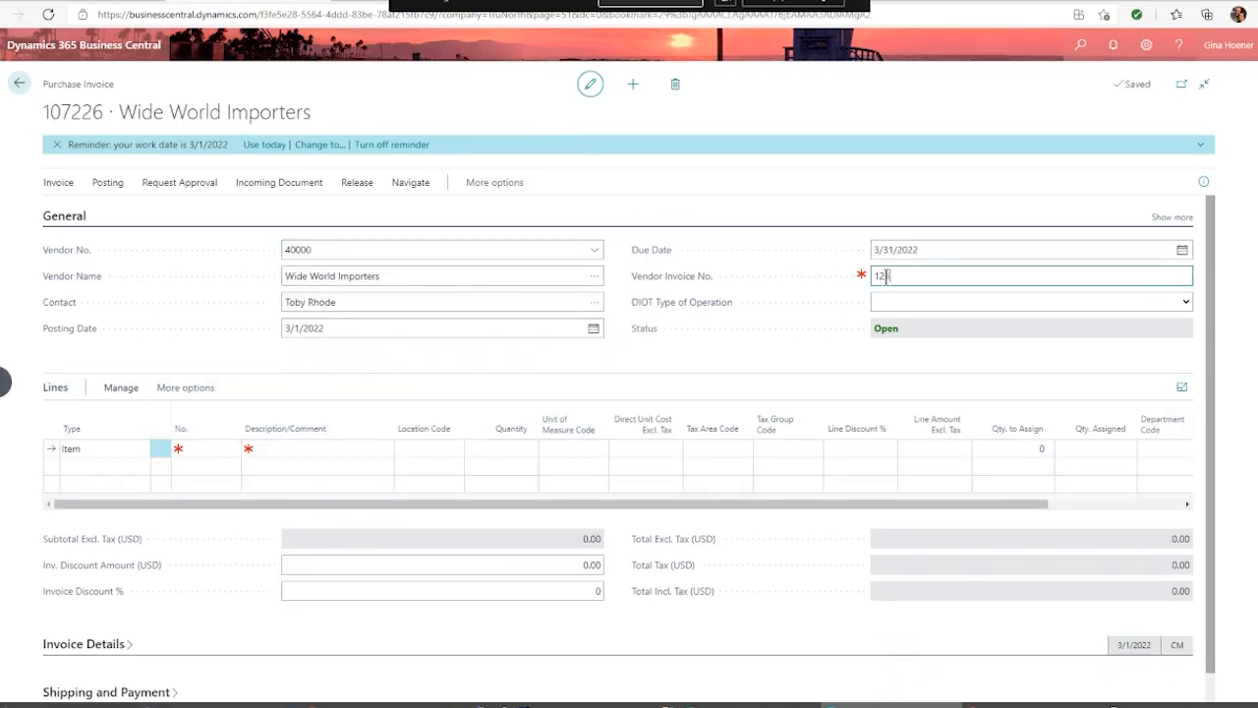
pyautogui.write('3123')
# Step: Set the type of the first purchase invoice line to G/L Account
pyautogui.click(120, 483)
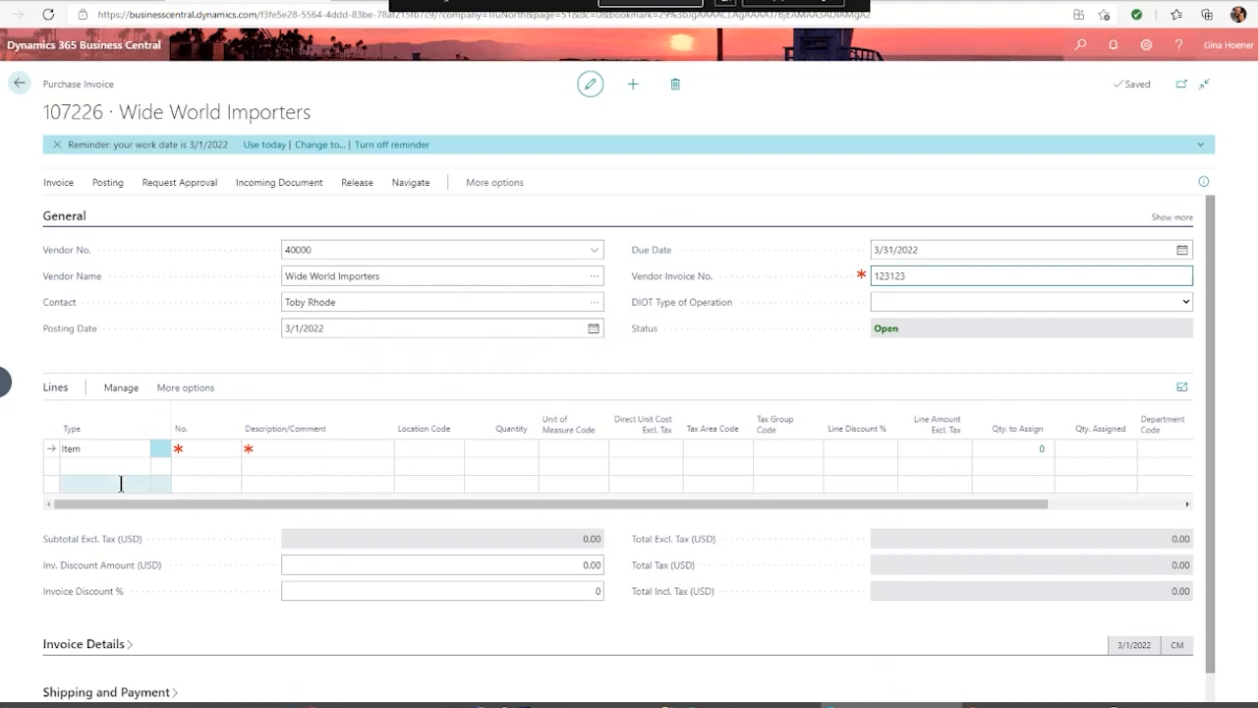
pyautogui.click(109, 448)
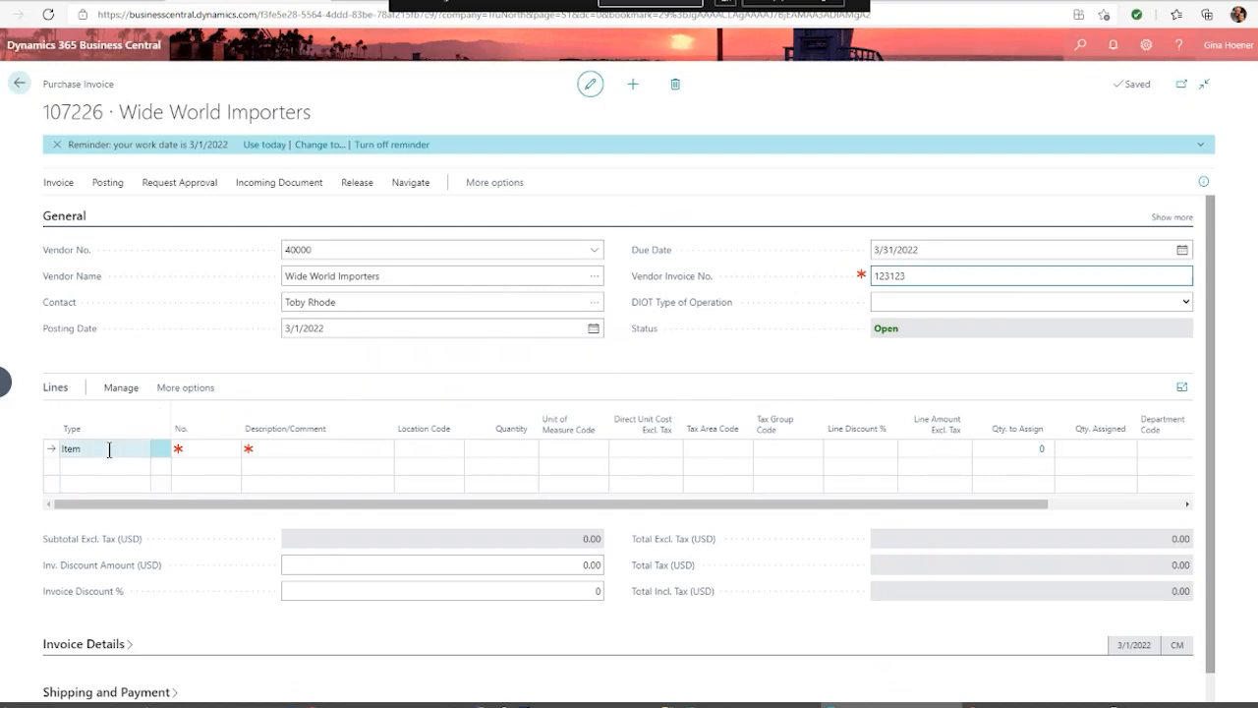
pyautogui.click(109, 450)
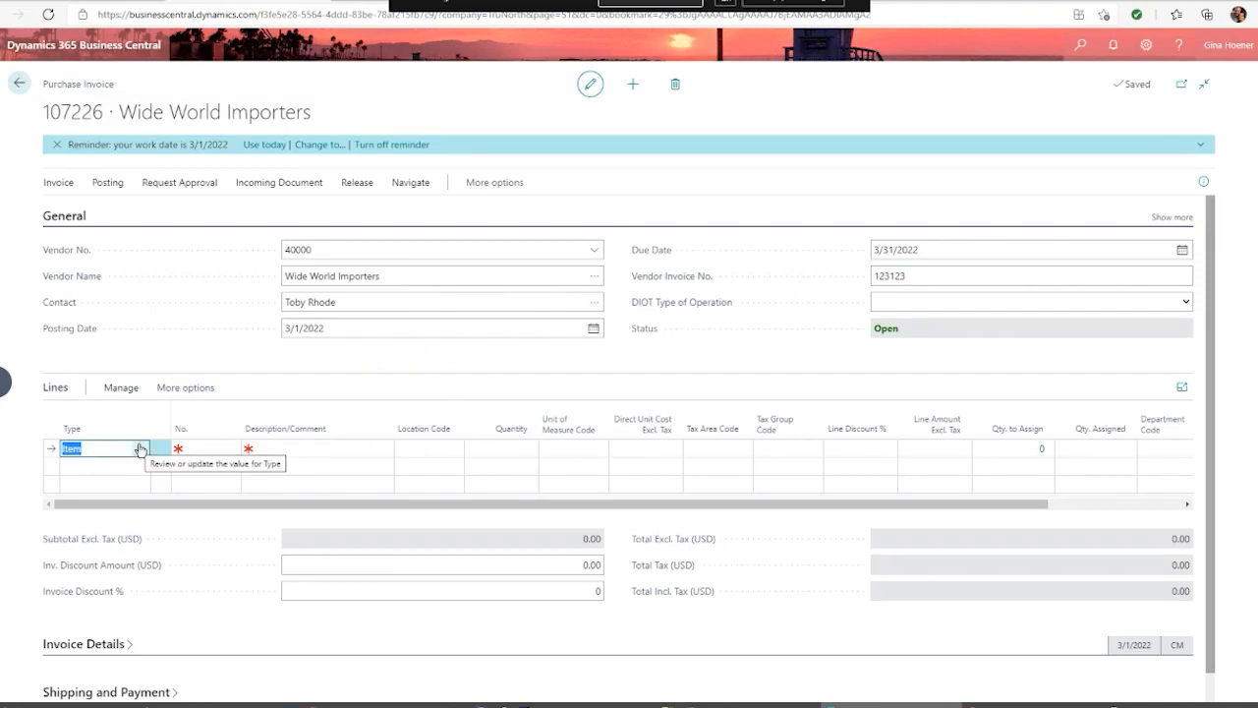
pyautogui.click(140, 449)
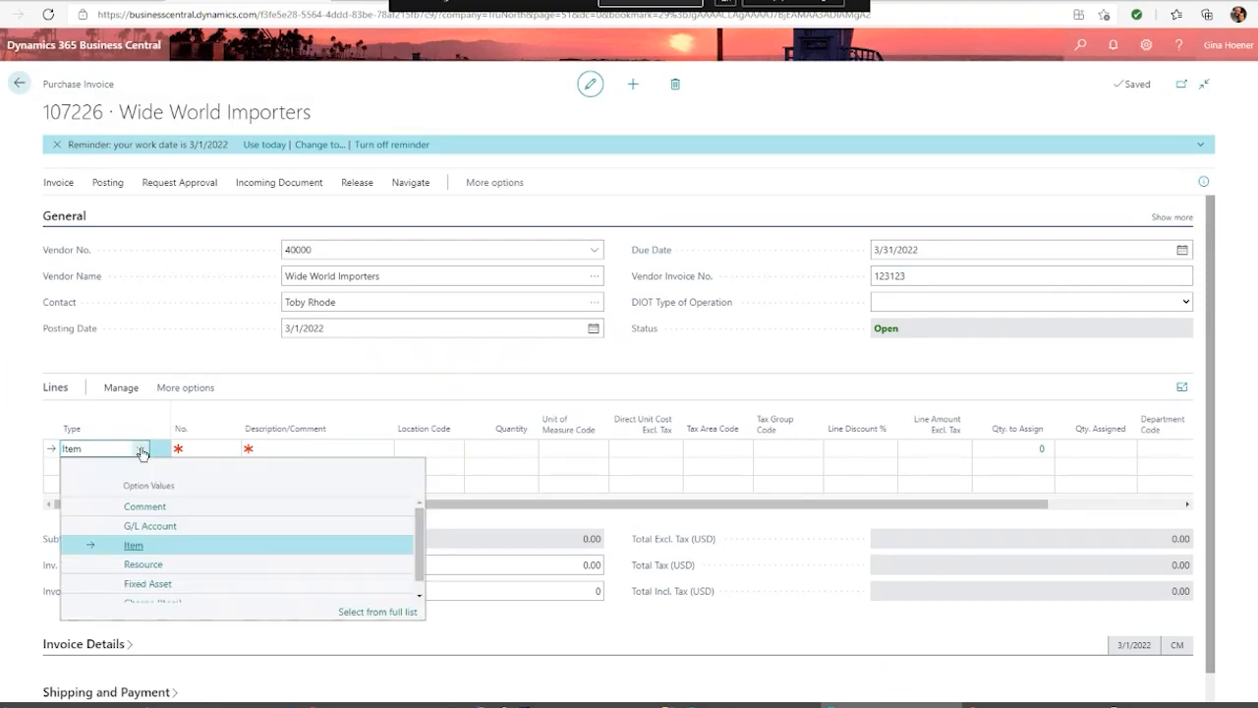
pyautogui.click(140, 528)
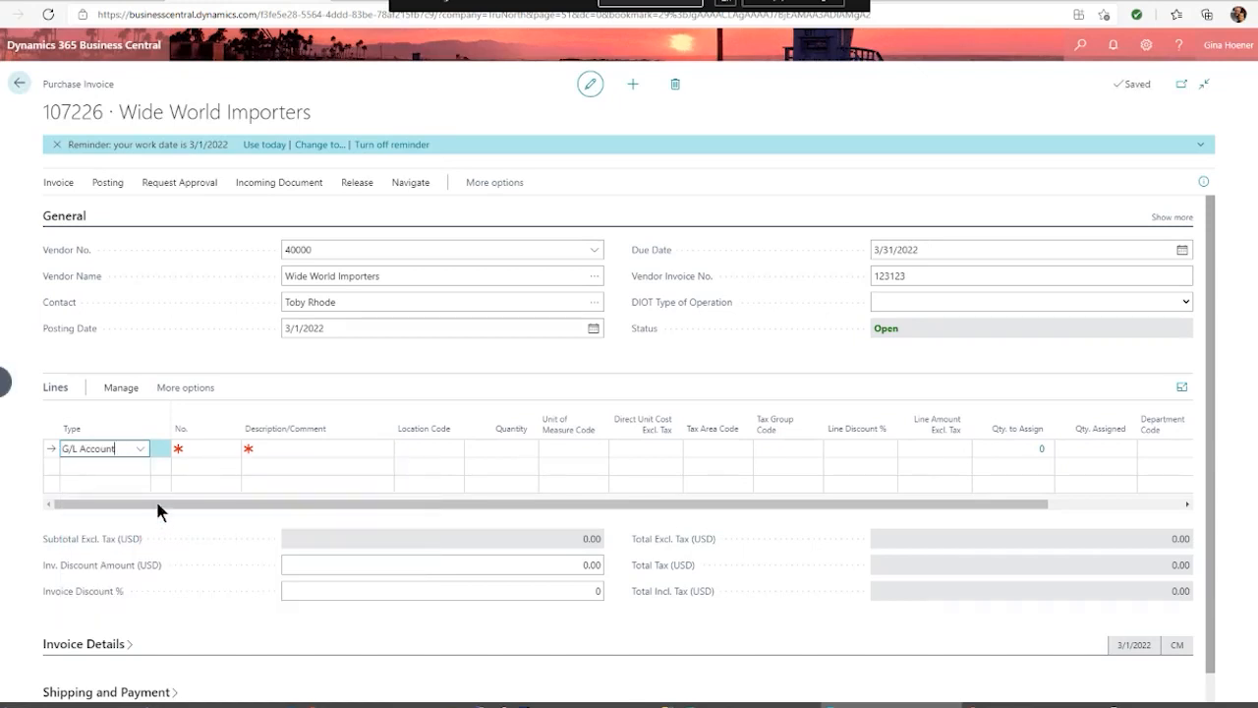
# Step: Assign the G/L account 60100 Rent Expense to the first invoice line
pyautogui.click(208, 448)
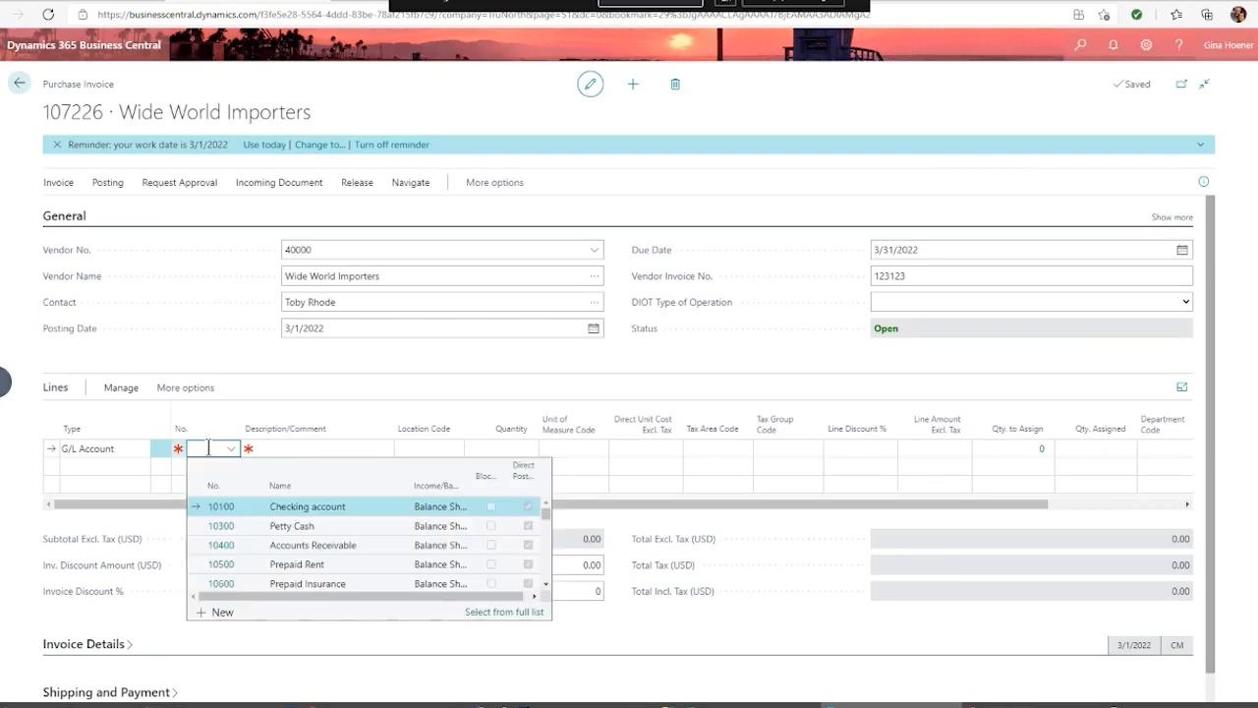
pyautogui.scroll(-5, 278, 511)
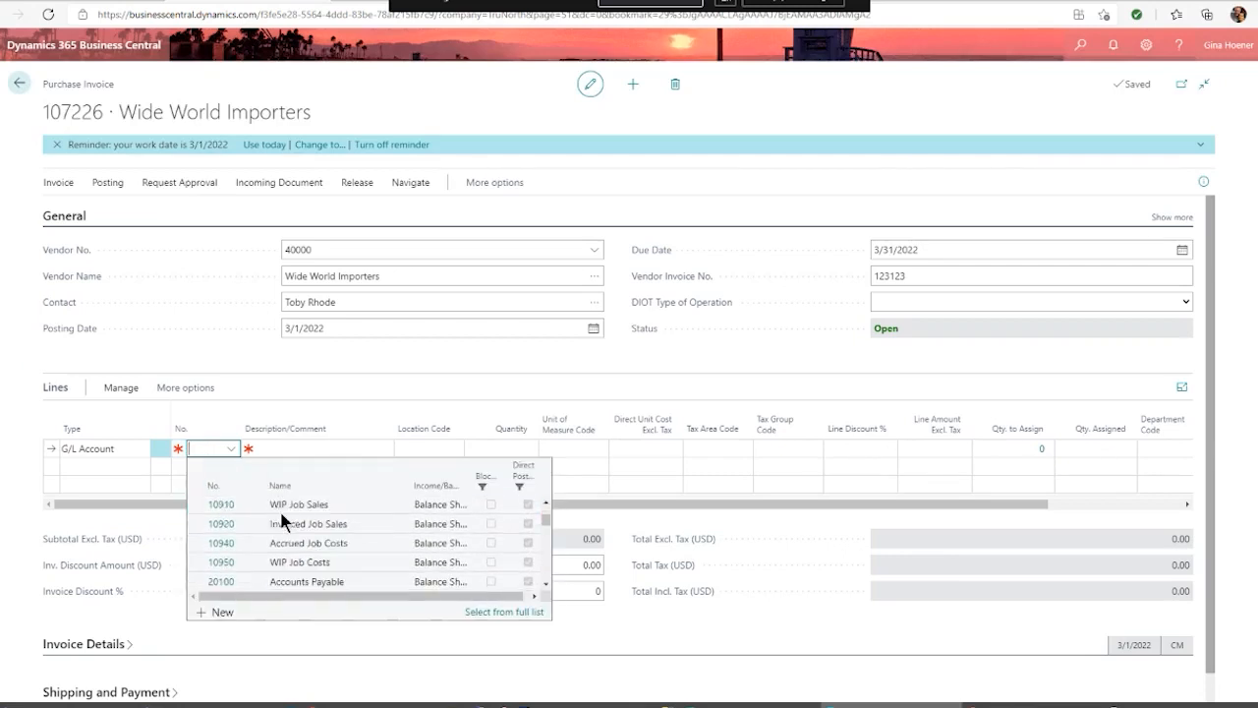
pyautogui.scroll(-5, 281, 520)
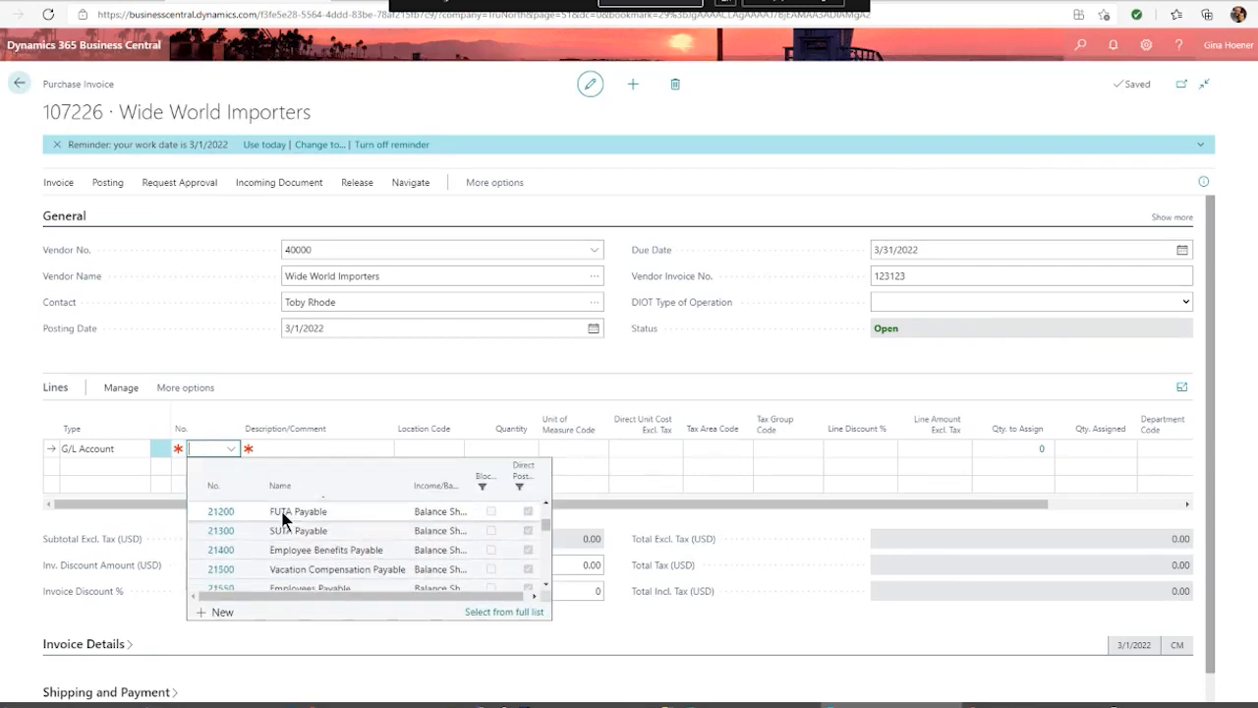
pyautogui.scroll(-5, 283, 518)
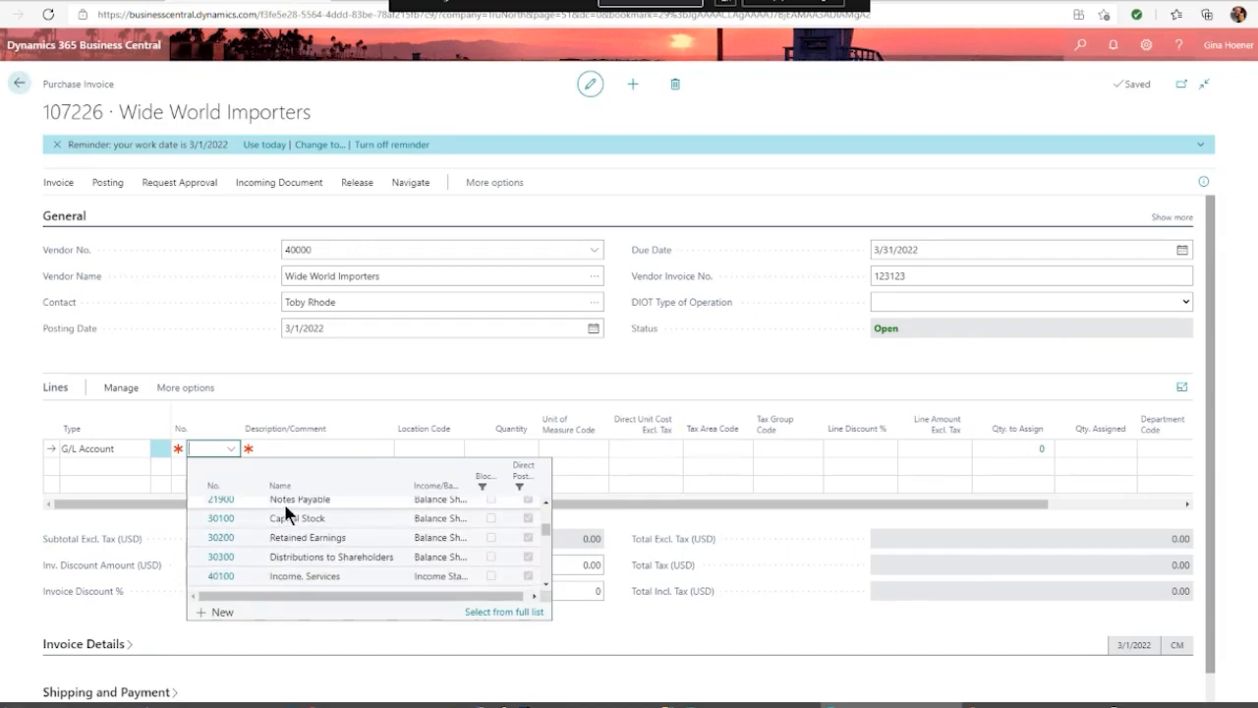
pyautogui.scroll(-8, 285, 514)
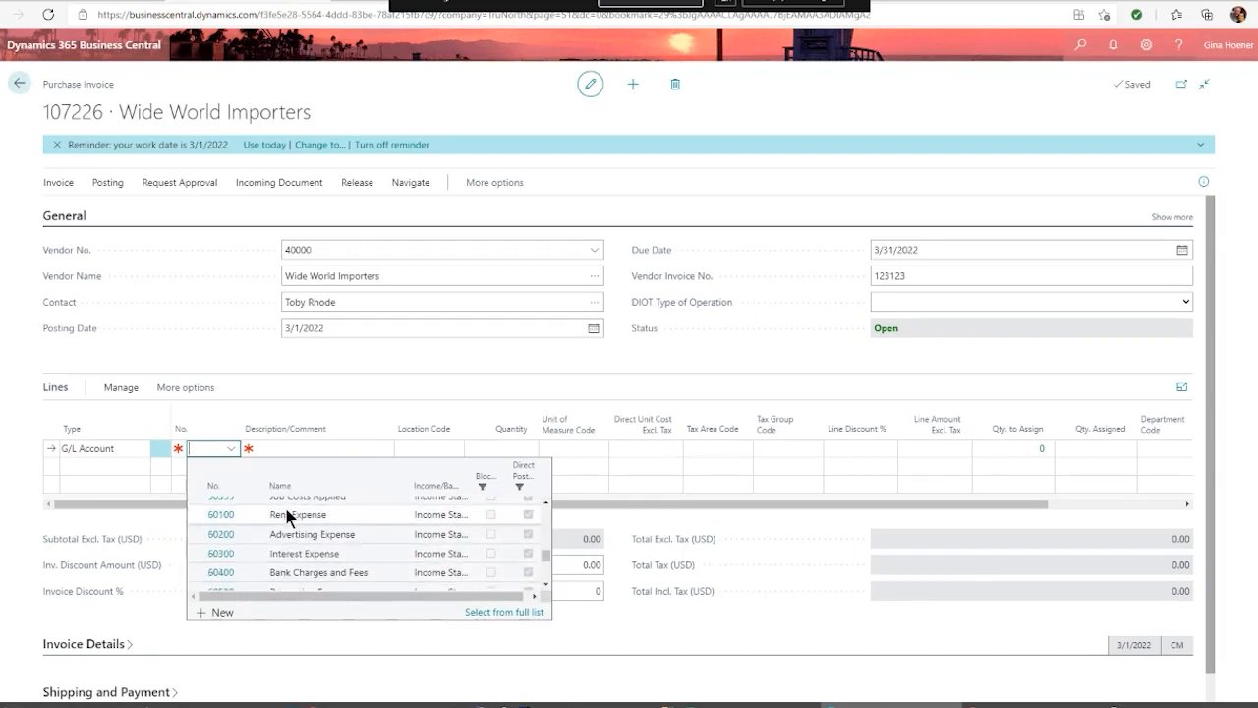
pyautogui.click(287, 514)
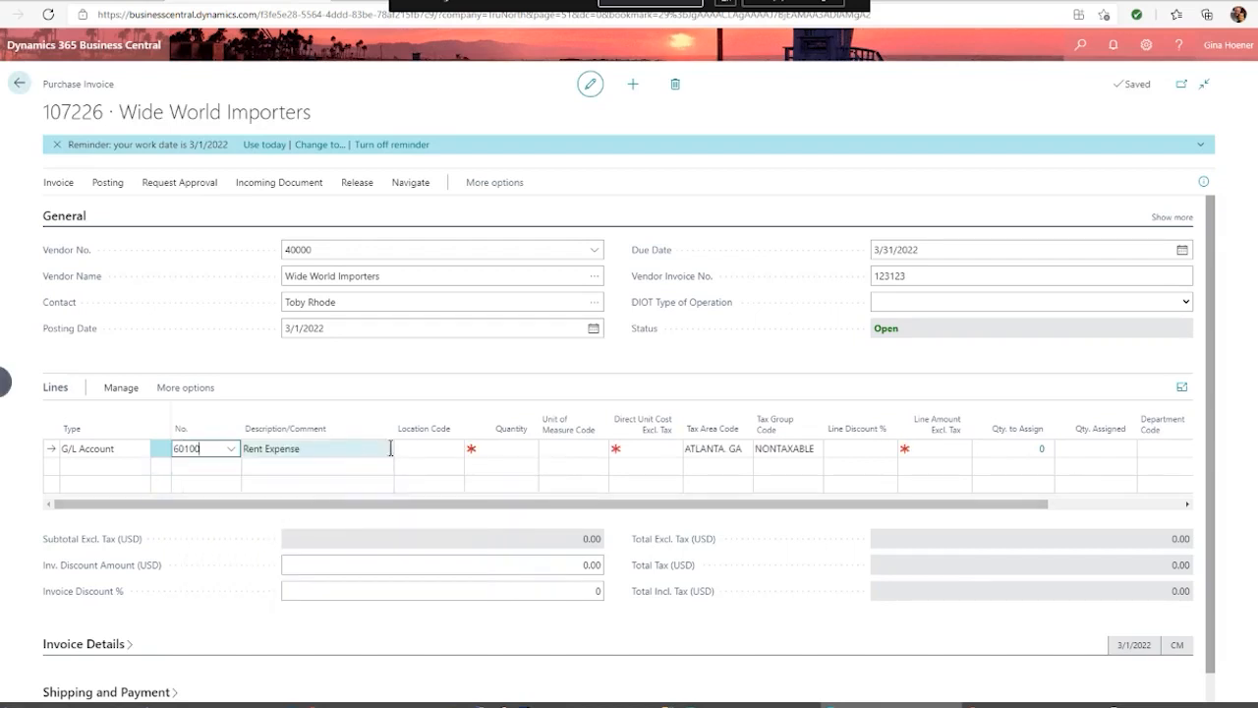
# Step: Set the quantity of the Rent Expense line to 1 and open its direct unit cost for entry
pyautogui.click(494, 449)
pyautogui.write('1')
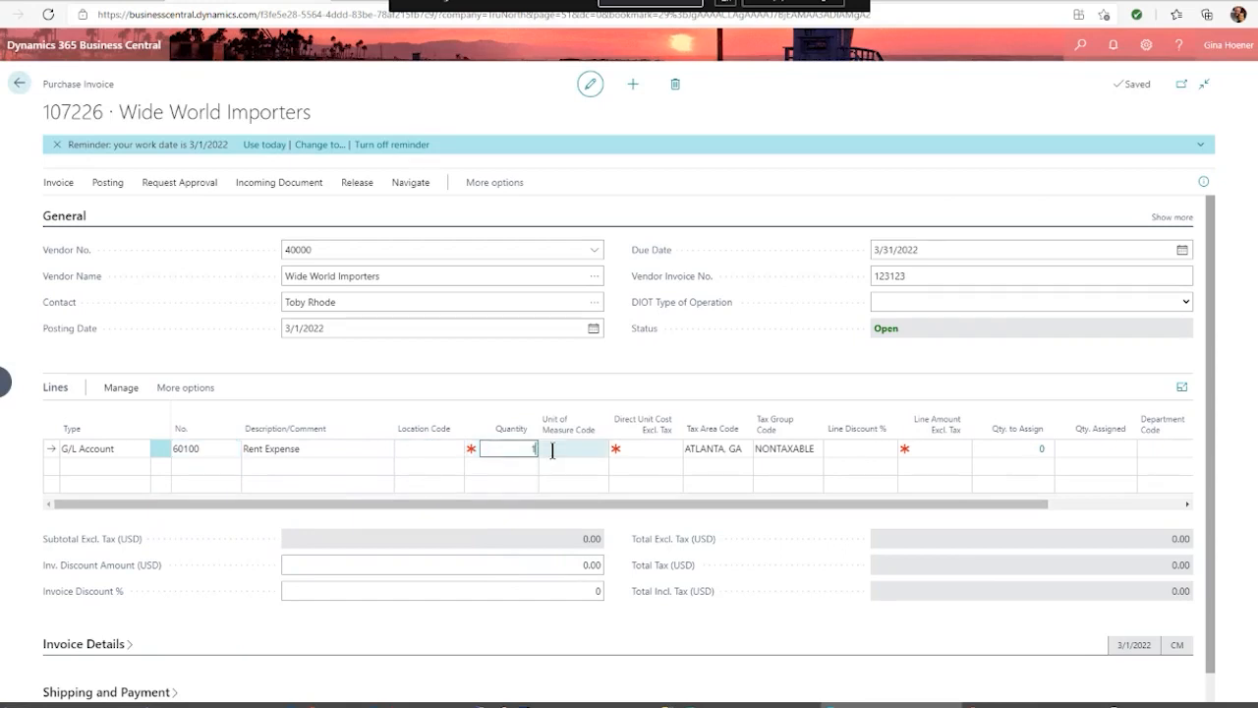
pyautogui.click(552, 450)
pyautogui.click(649, 448)
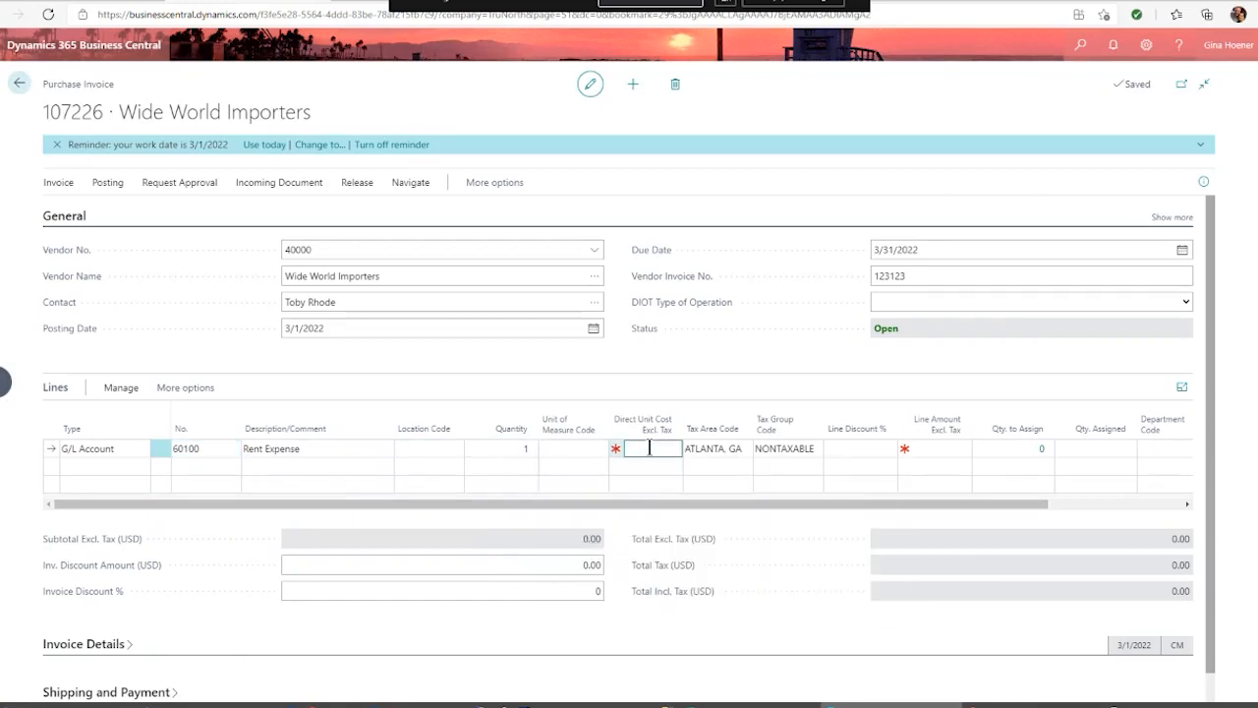
# Step: Set the direct unit cost excluding tax of the Rent Expense line to 700.00
pyautogui.write('700.00')
pyautogui.press('Tab')
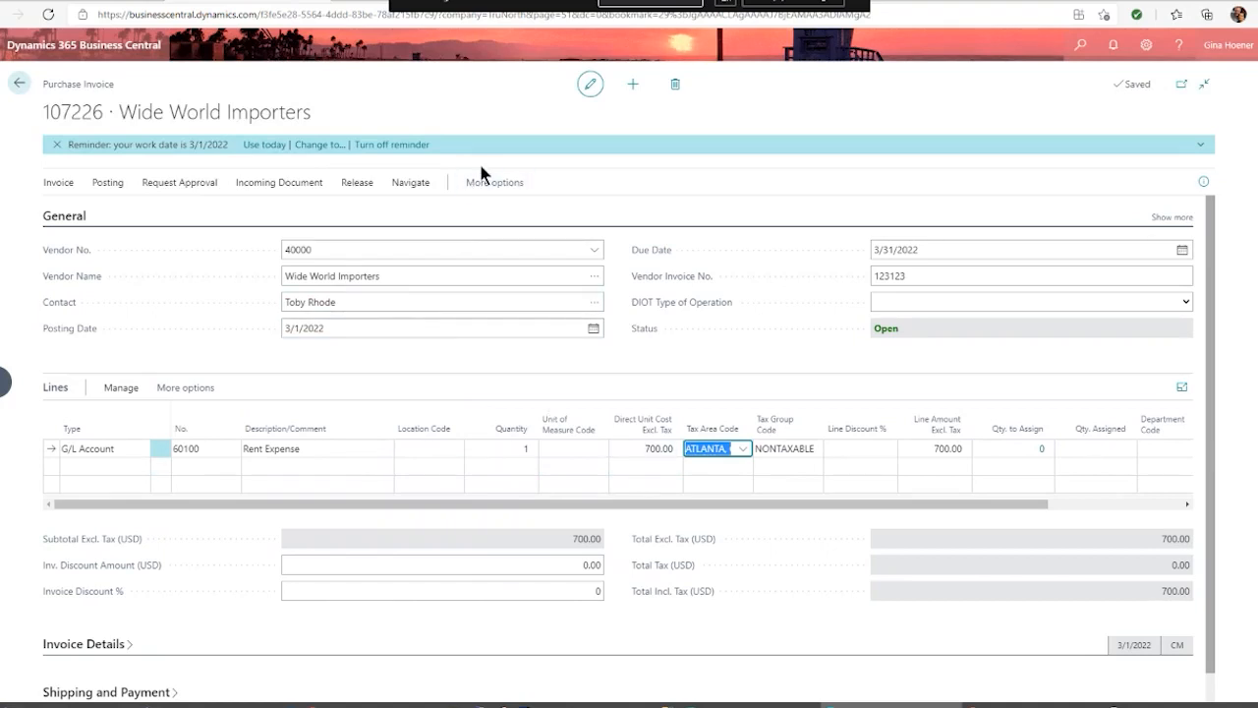
# Step: Find and open the Purchase Journals page and delete the existing Consulting Expense line from the DEFAULT batch
pyautogui.click(1081, 46)
pyautogui.write('purchase')
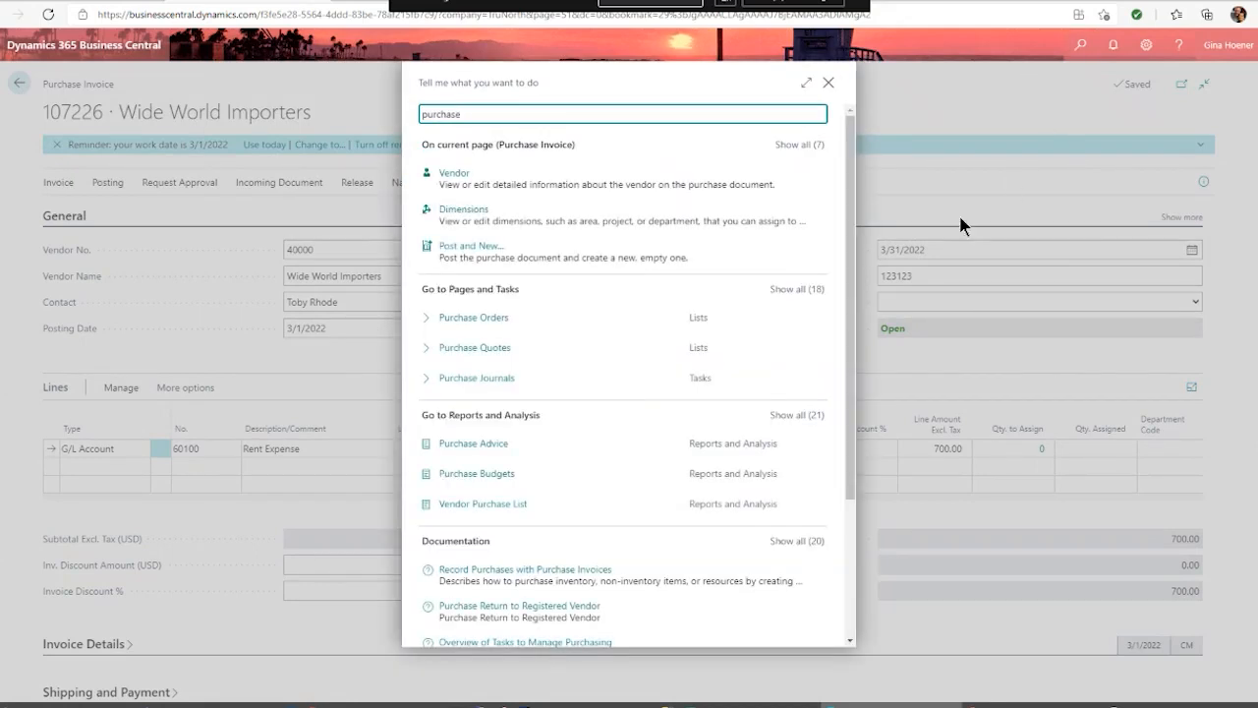
pyautogui.click(469, 380)
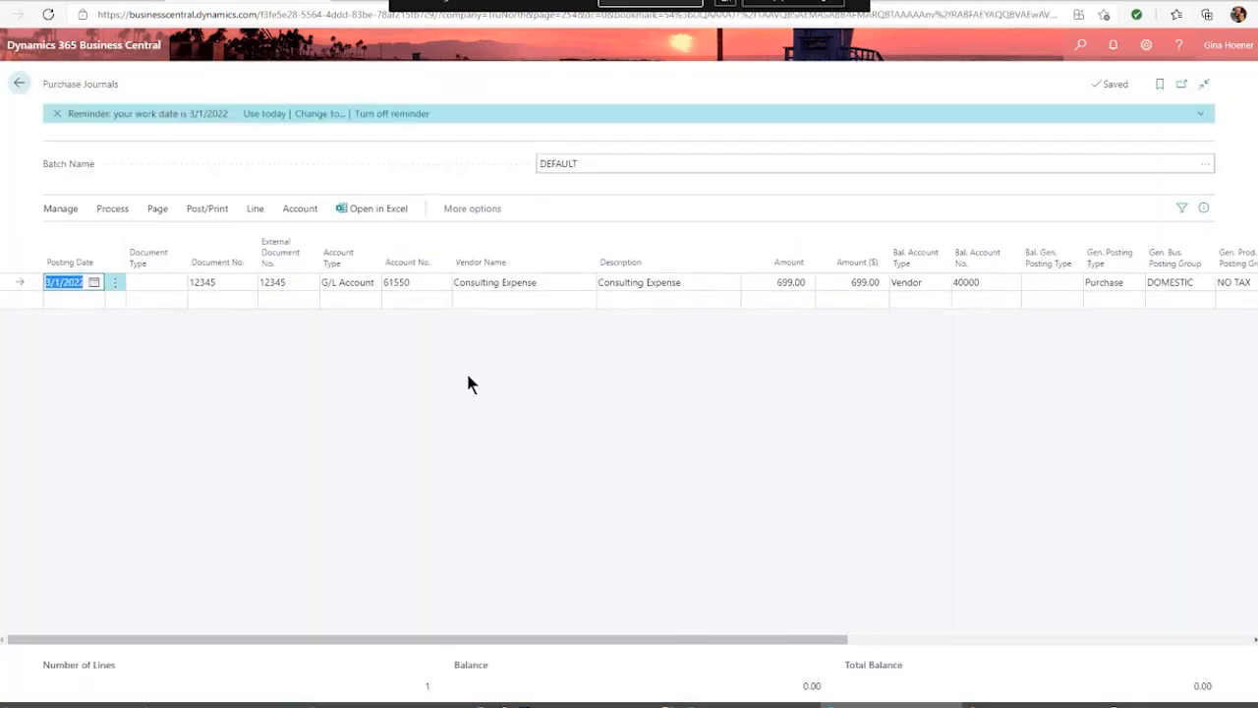
pyautogui.click(115, 282)
pyautogui.click(91, 333)
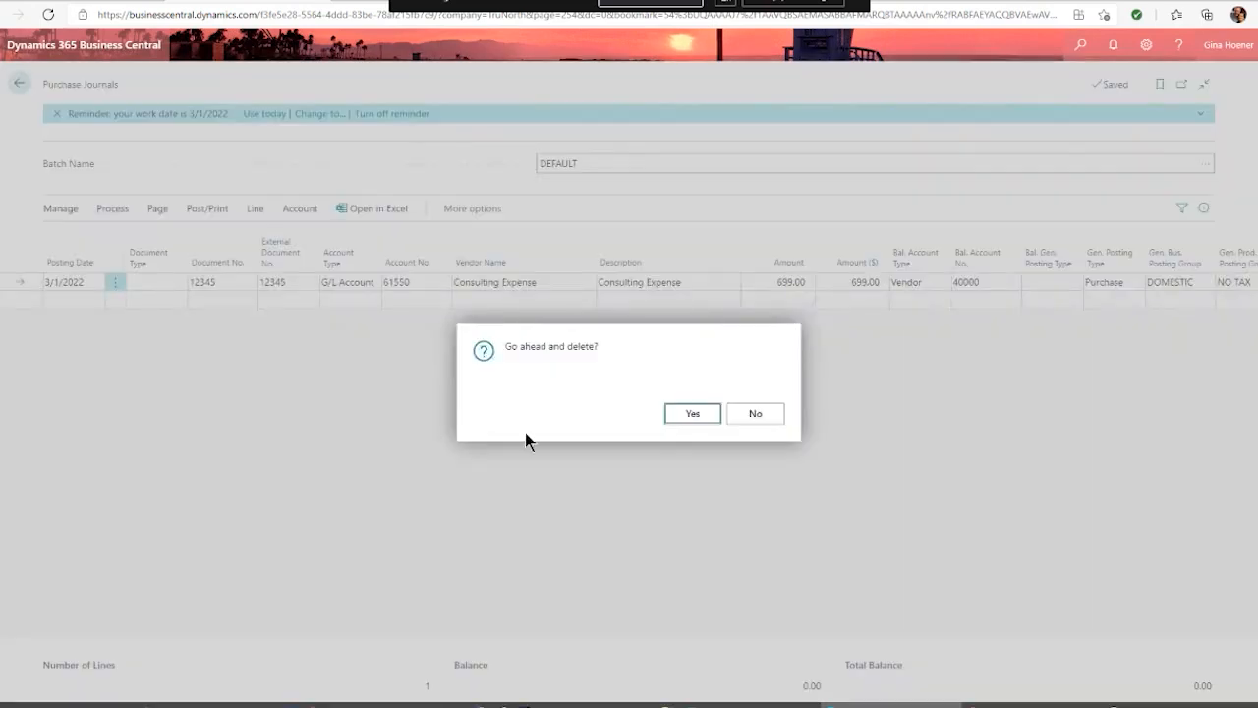
pyautogui.click(700, 419)
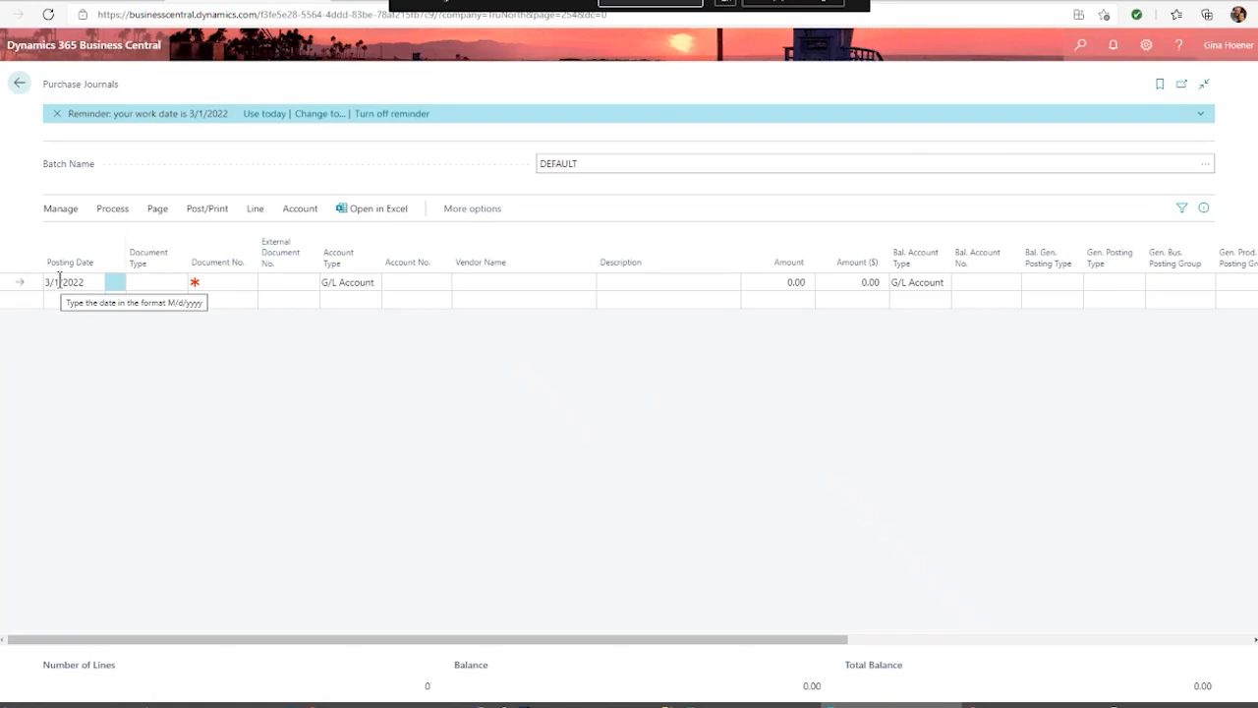
# Step: Enter 123 as both the document number and the external document number on the blank journal line
pyautogui.click(213, 282)
pyautogui.write('103')
pyautogui.click(268, 283)
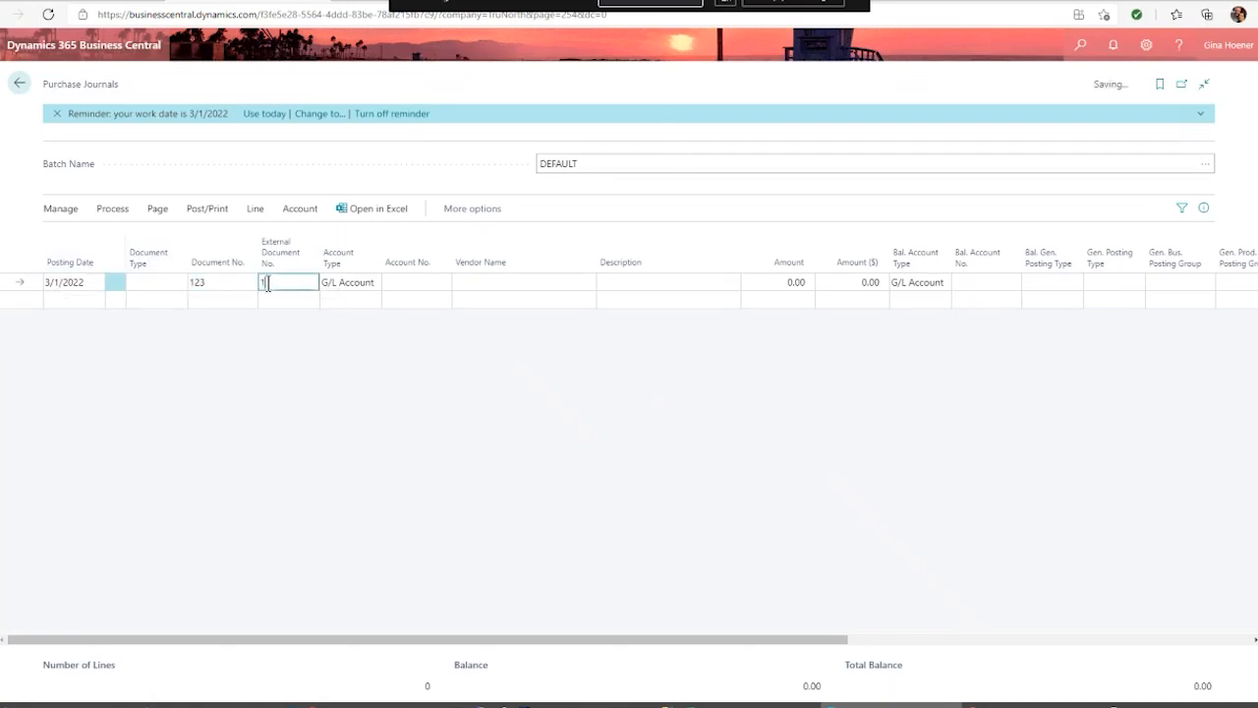
pyautogui.write('123')
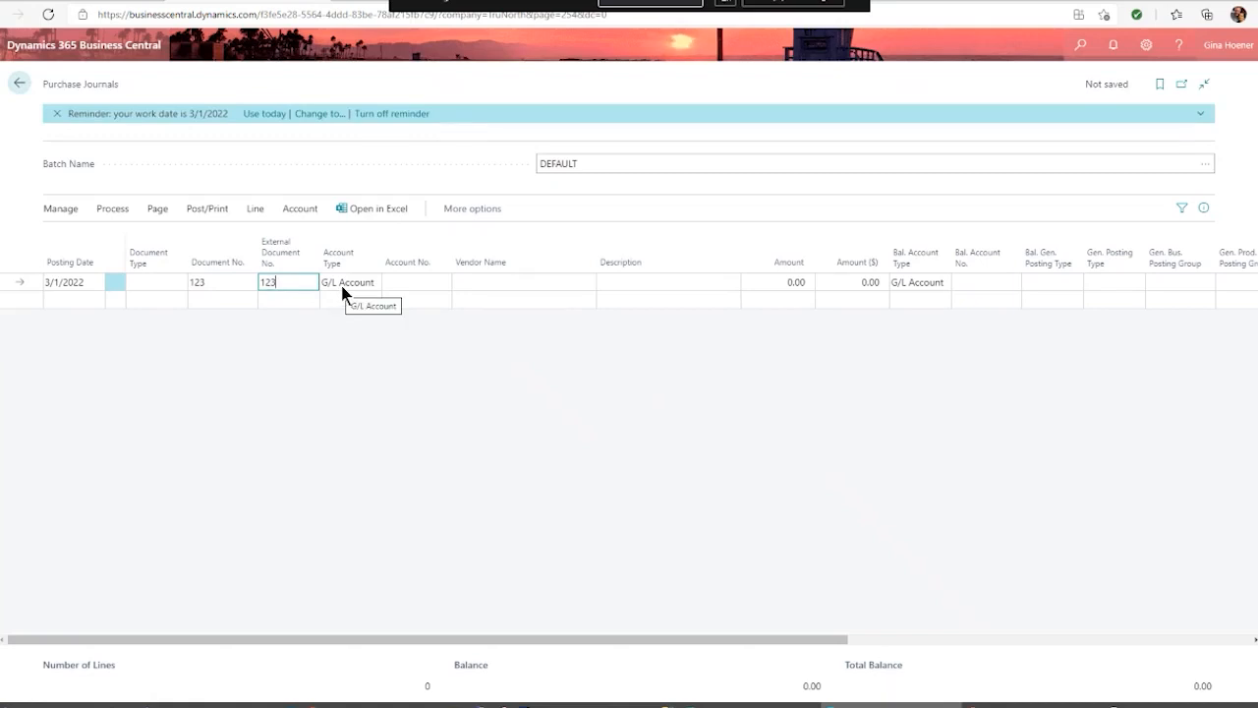
# Step: Charge the journal line to G/L account 61500, Miscellaneous Expense, with an amount of 700.00
pyautogui.click(388, 283)
pyautogui.write('6')
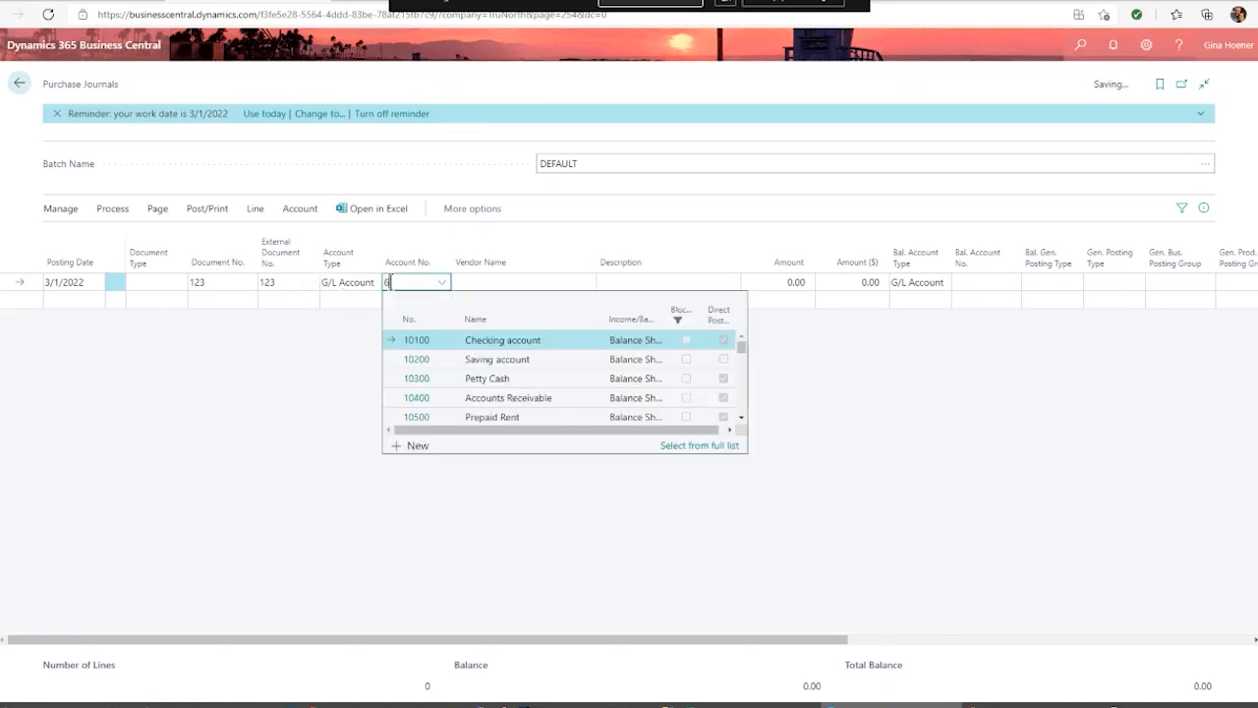
pyautogui.write('1500')
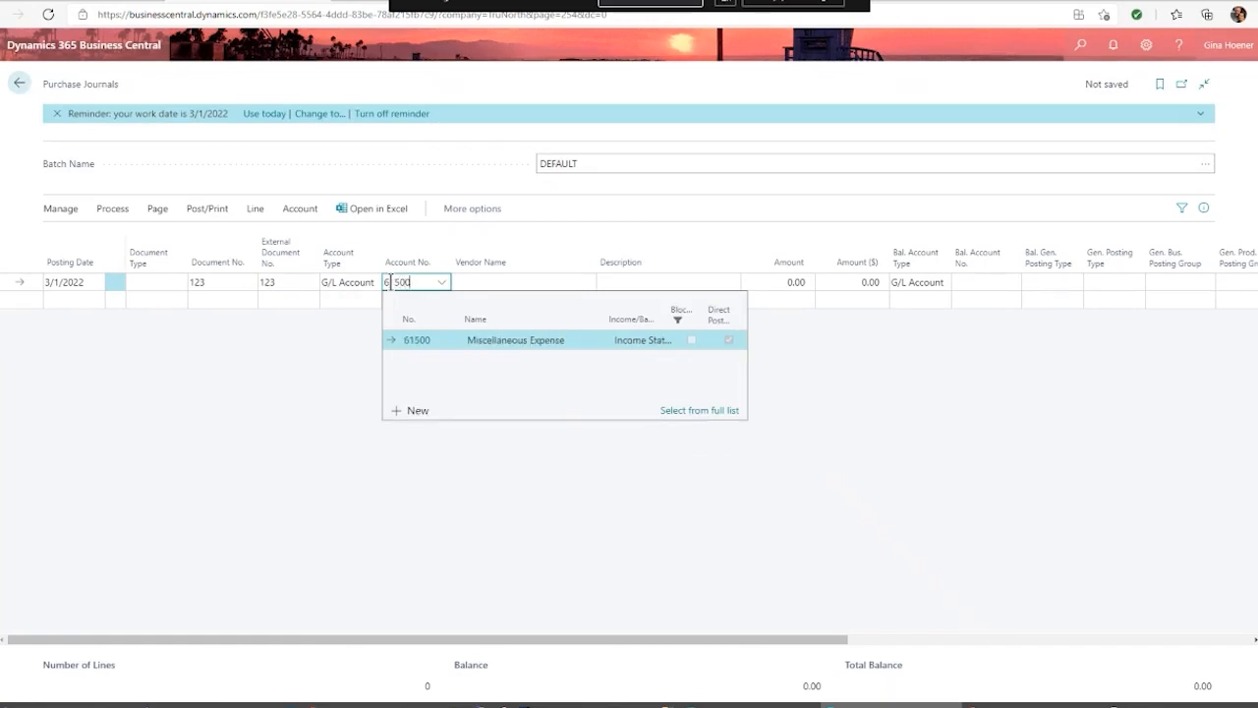
pyautogui.press('Down')
pyautogui.press('Return')
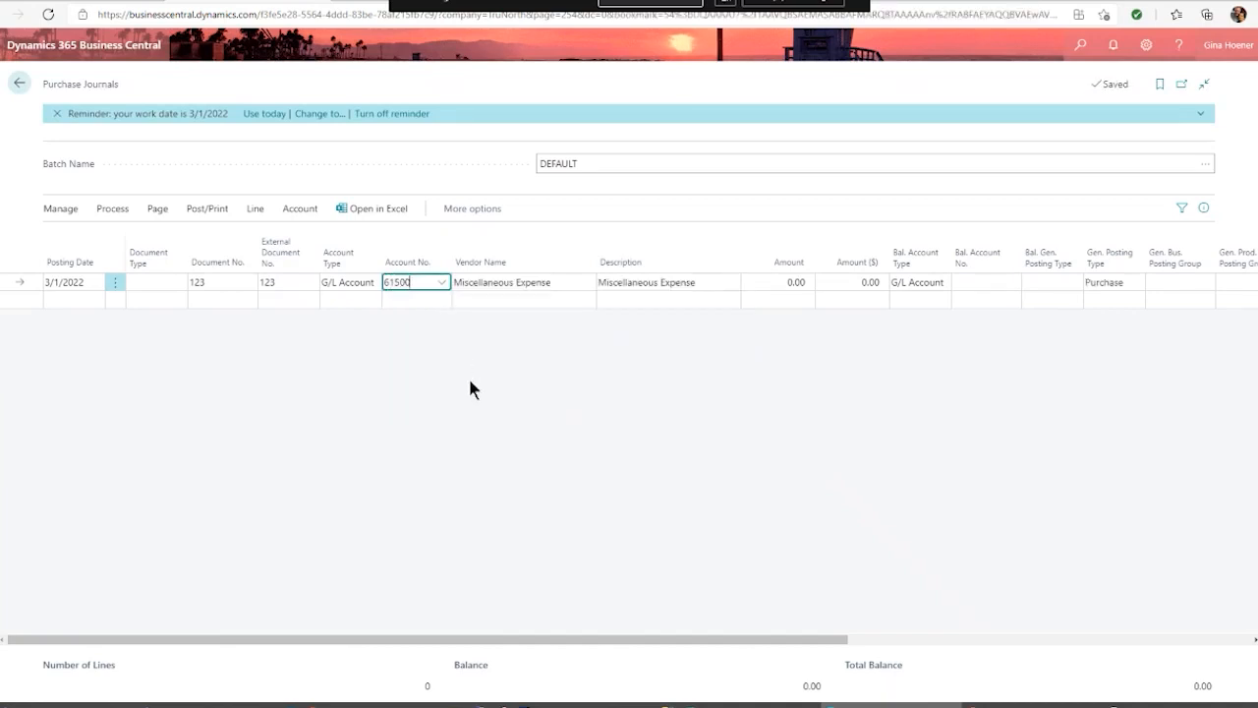
pyautogui.press('Tab')
pyautogui.press('Tab')
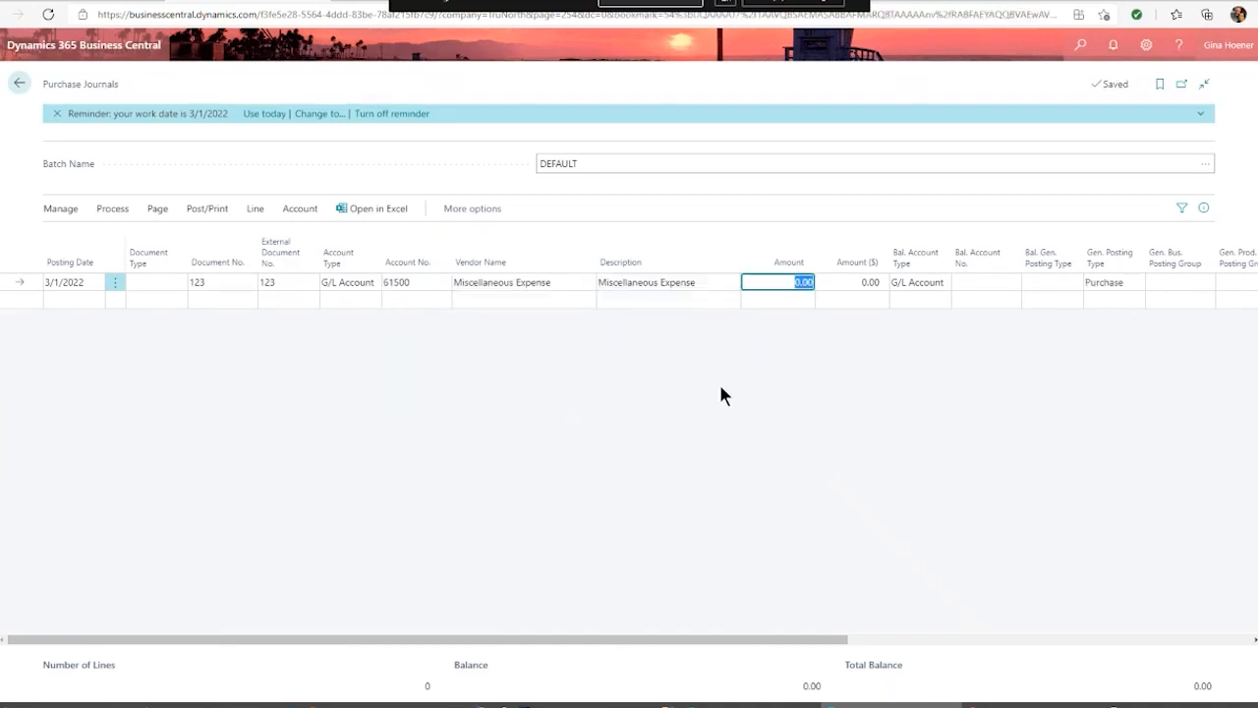
pyautogui.write('700.0')
pyautogui.press('Tab')
pyautogui.press('Tab')
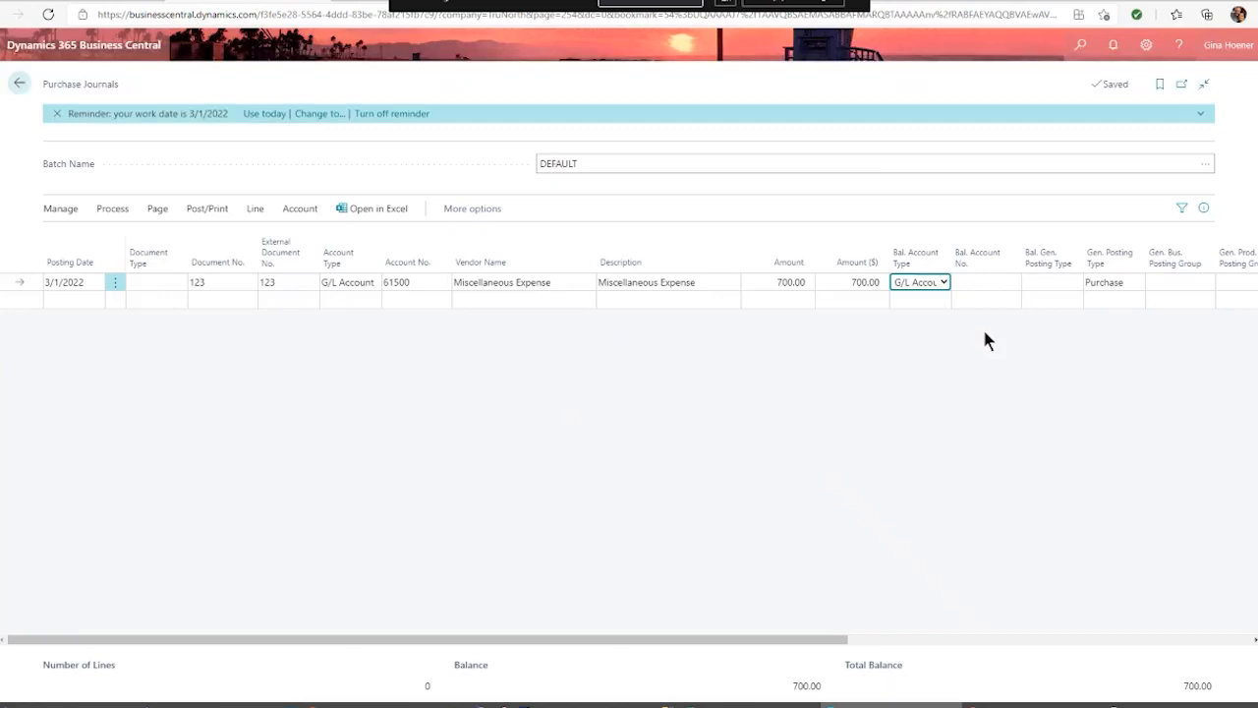
# Step: Set the line's balancing account type to Vendor and choose Wide World Importers as the balancing account
pyautogui.click(942, 283)
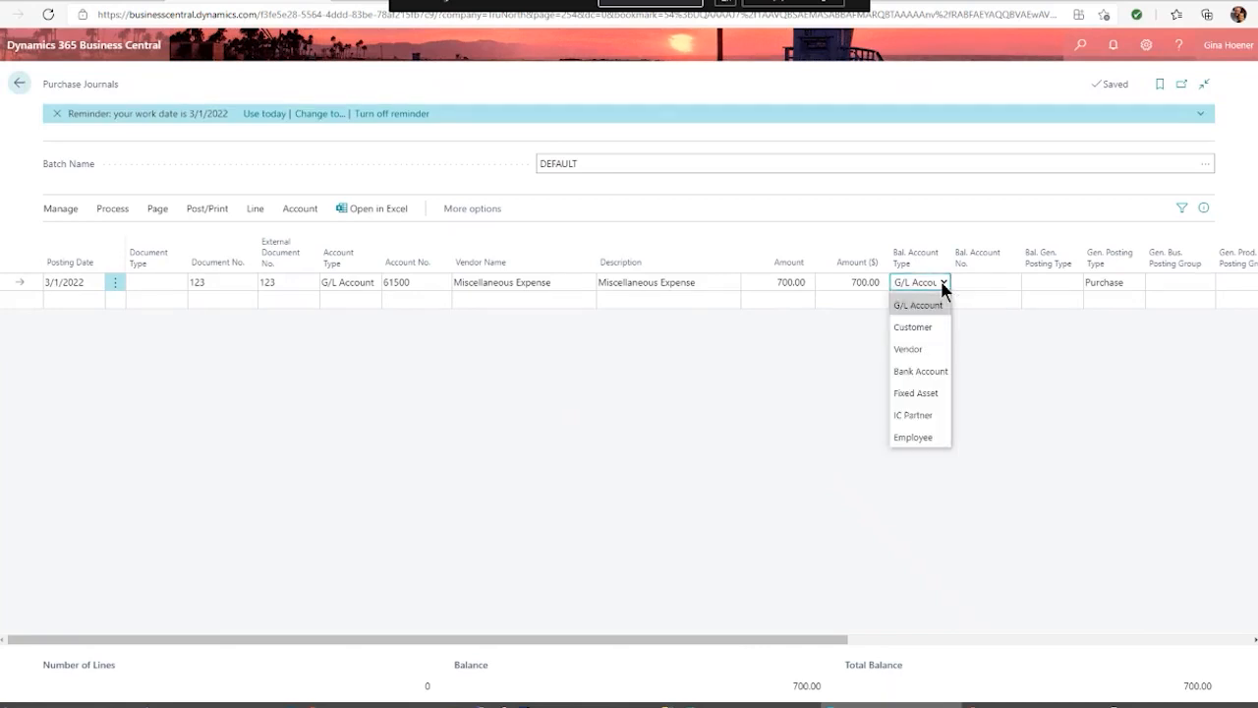
pyautogui.click(916, 349)
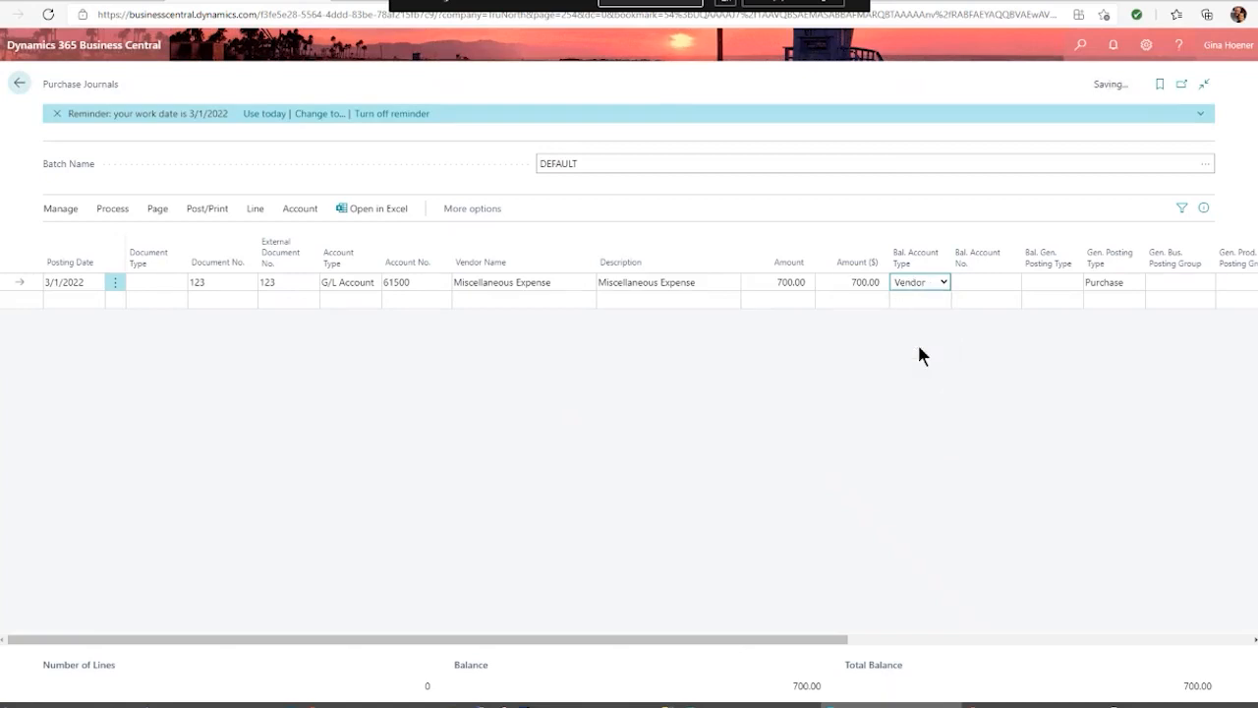
pyautogui.click(962, 280)
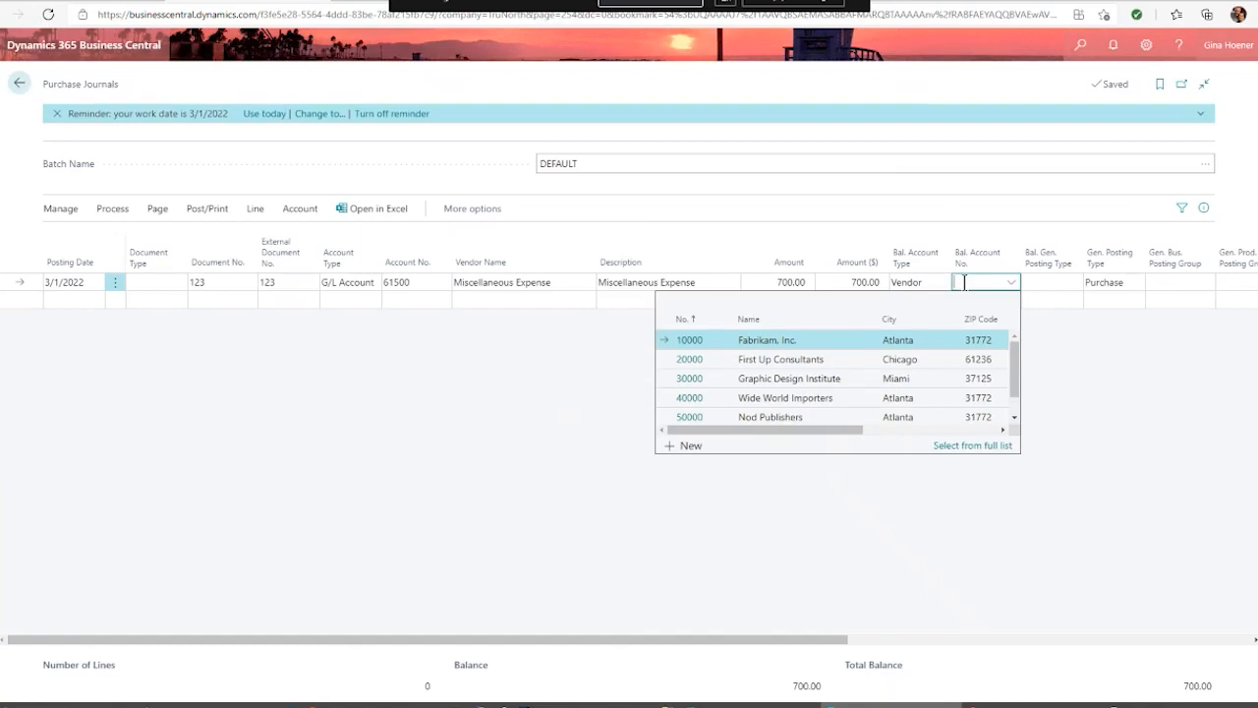
pyautogui.click(786, 406)
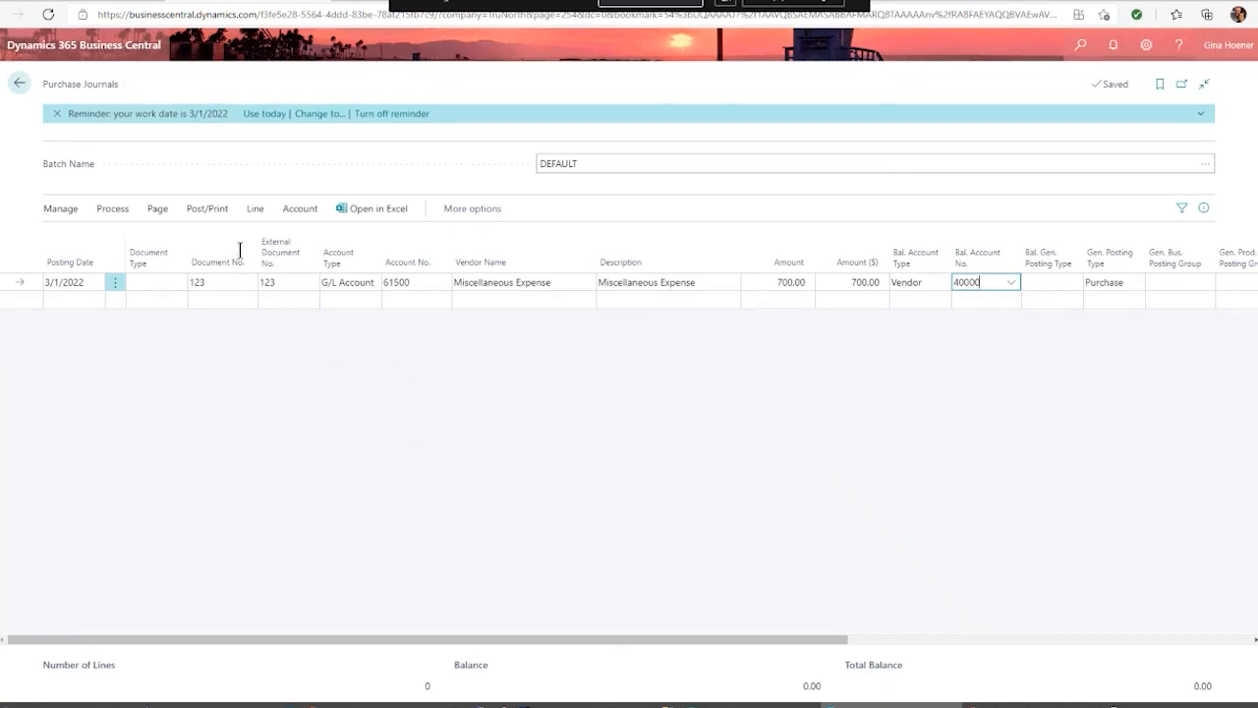
# Step: Preview the journal posting and examine its G/L, vendor ledger and detailed vendor ledger entries
pyautogui.click(209, 210)
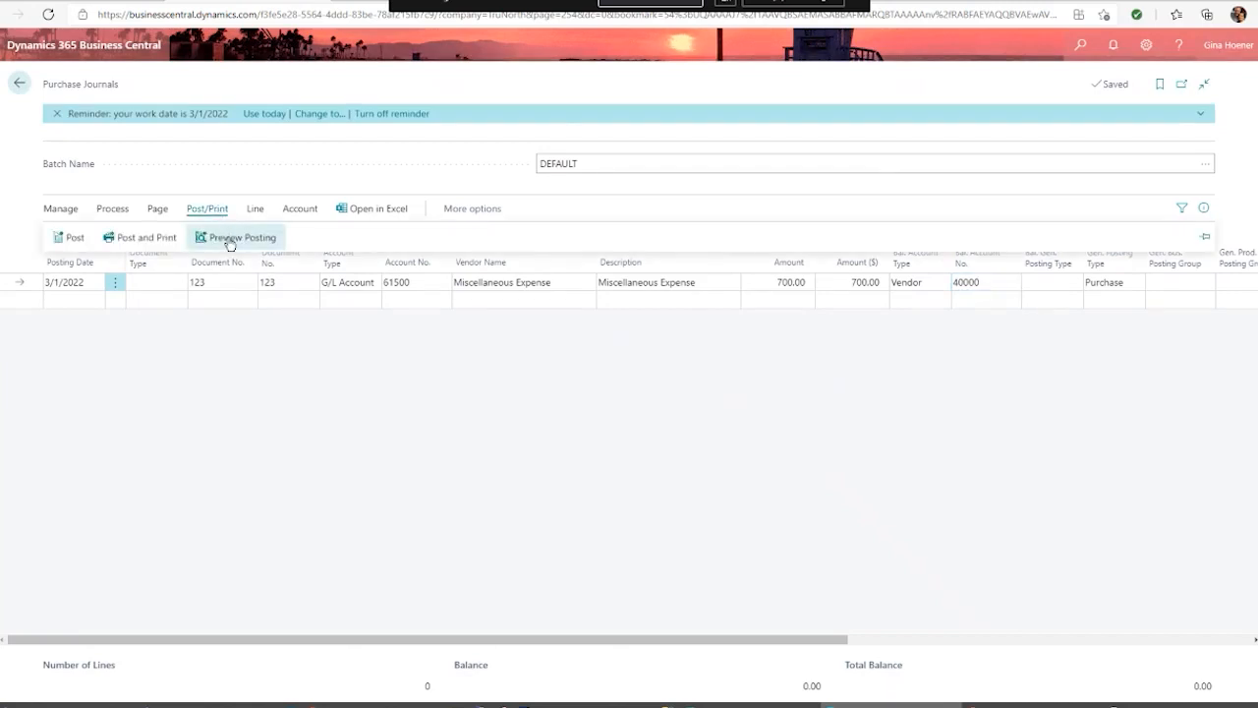
pyautogui.click(228, 237)
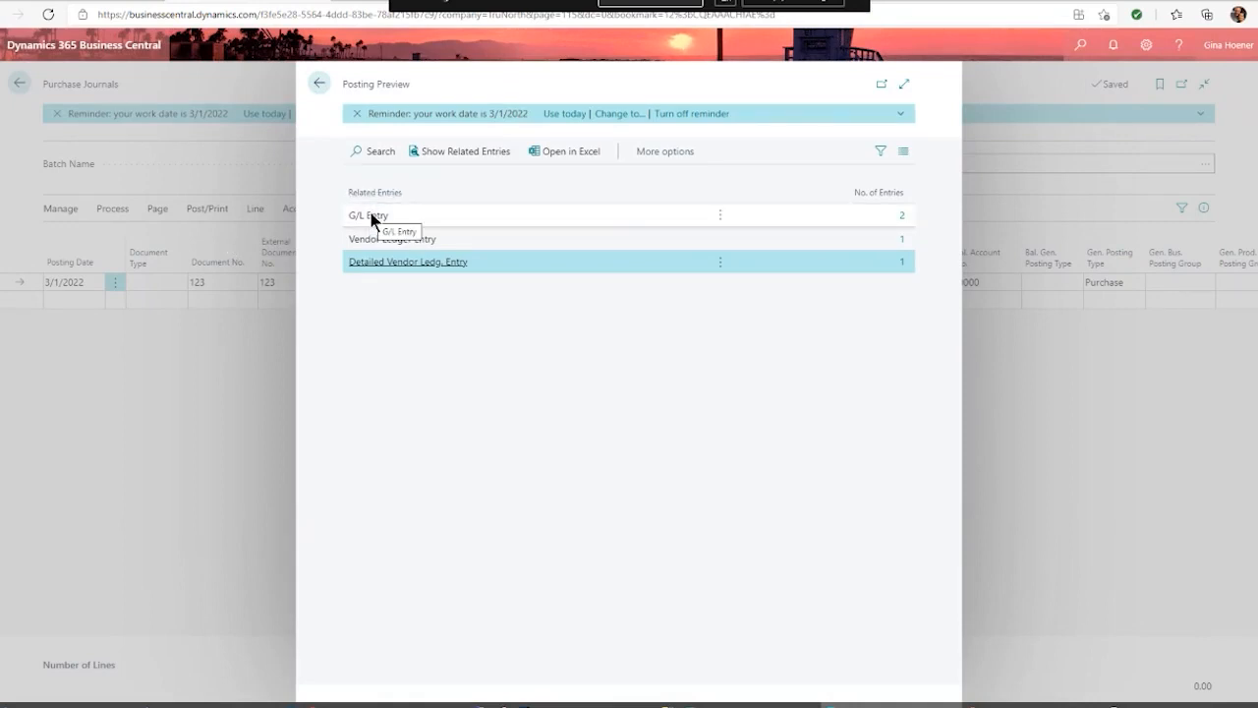
pyautogui.click(902, 214)
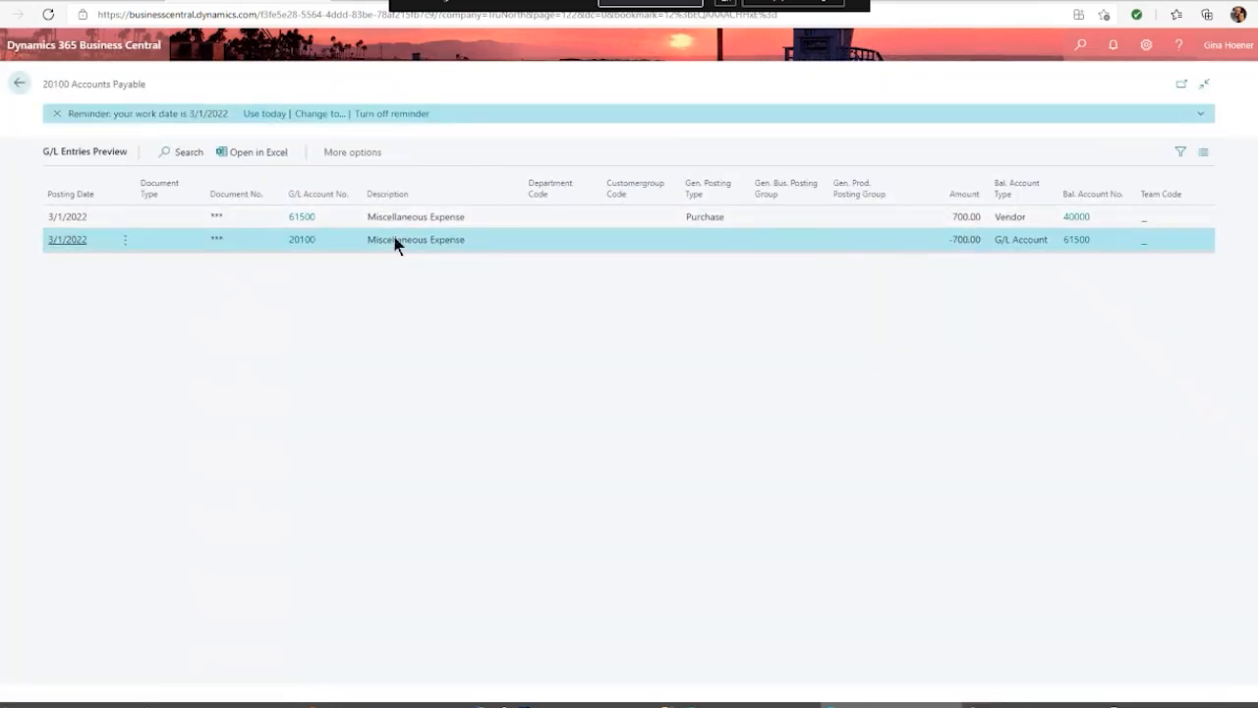
pyautogui.click(21, 87)
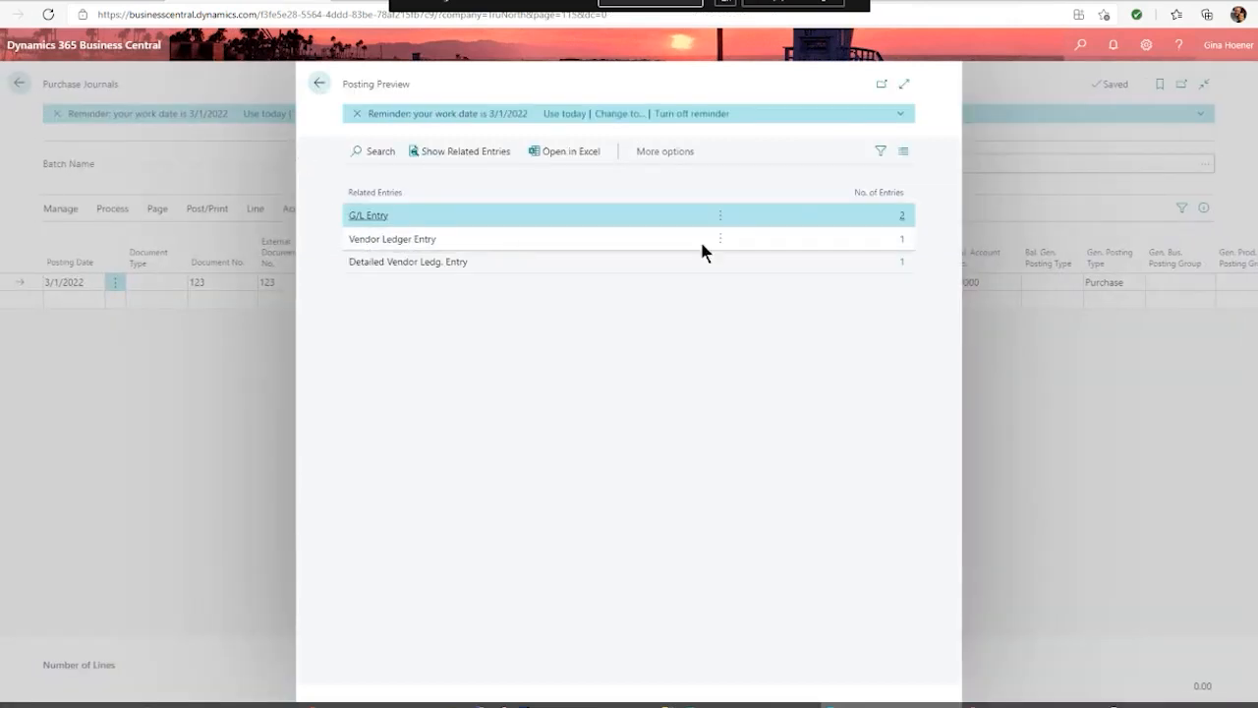
pyautogui.click(902, 240)
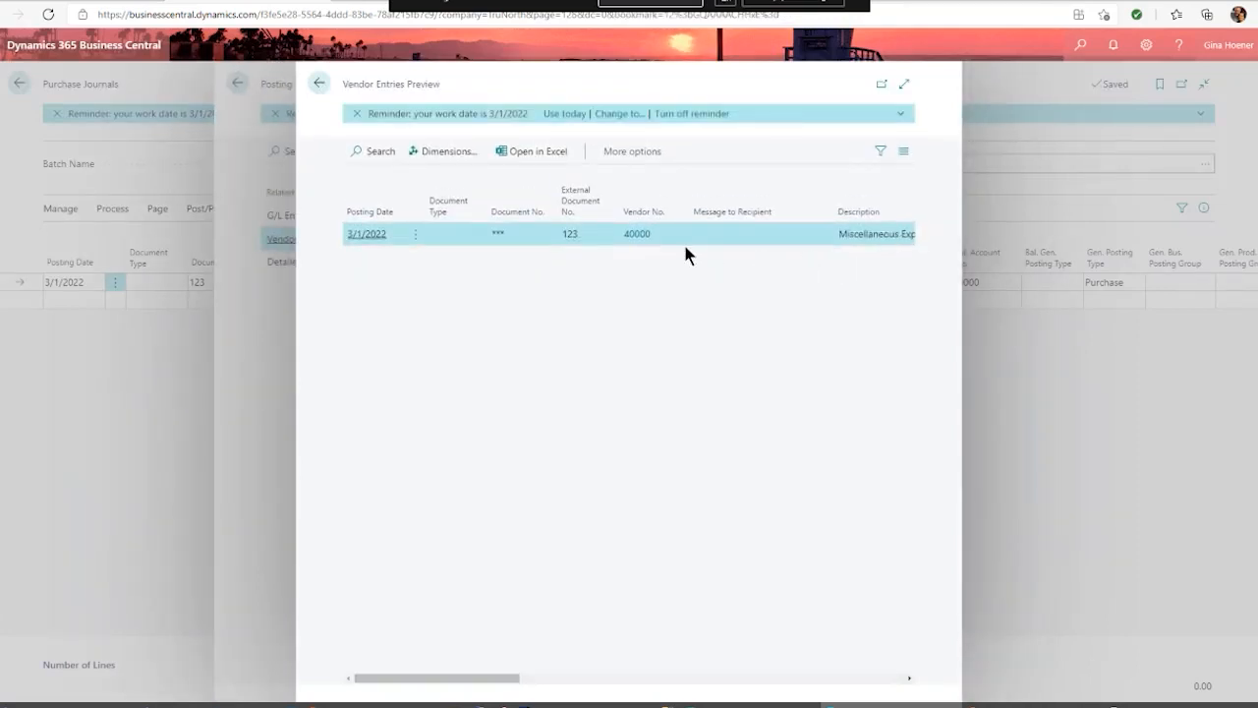
pyautogui.click(321, 84)
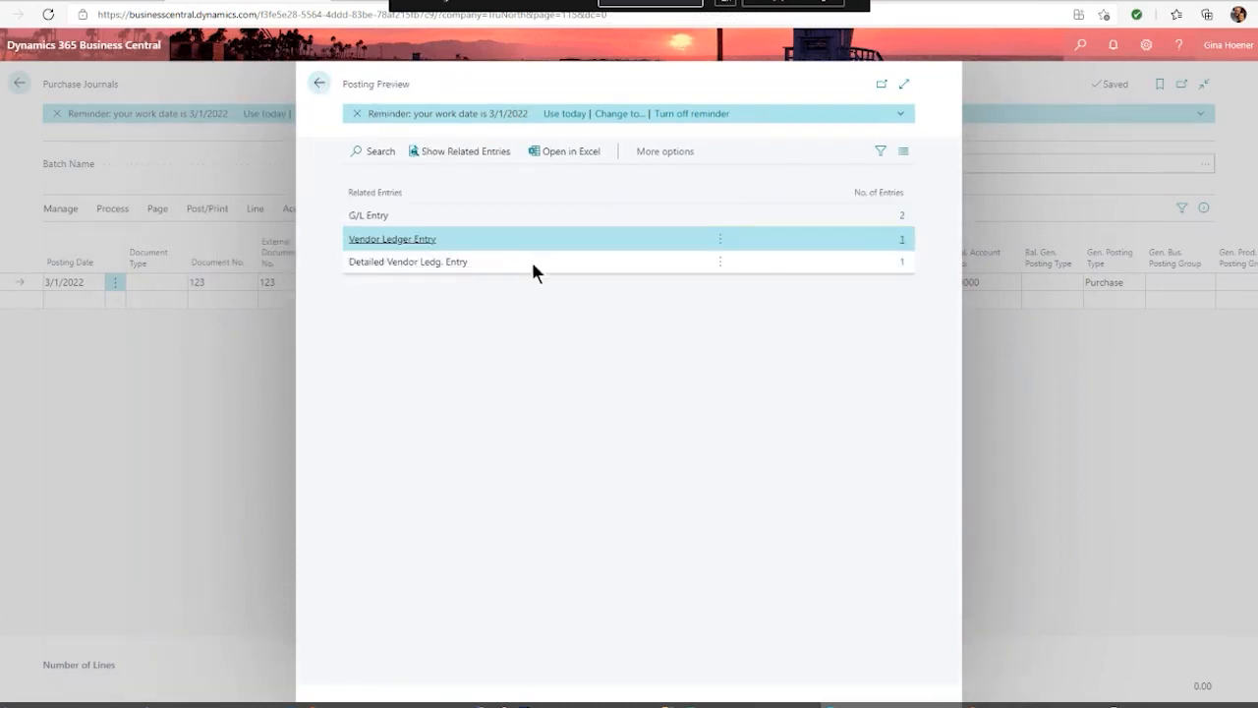
pyautogui.click(900, 263)
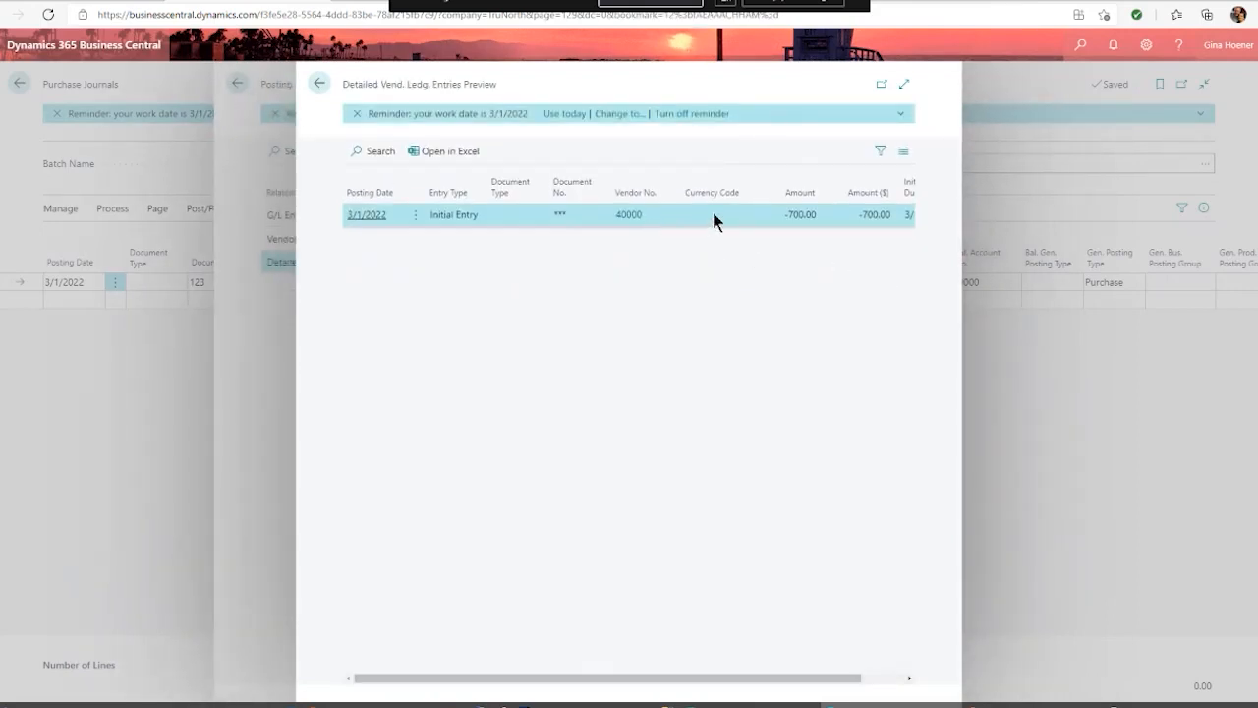
pyautogui.click(320, 86)
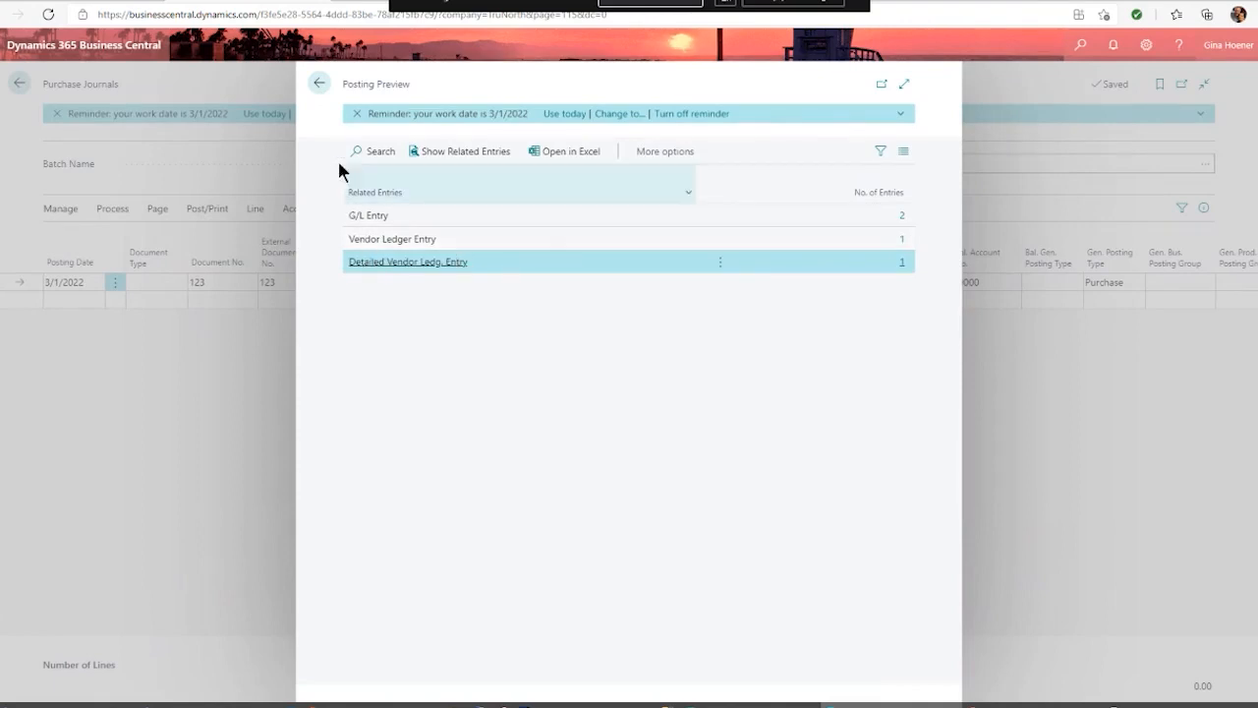
pyautogui.click(319, 83)
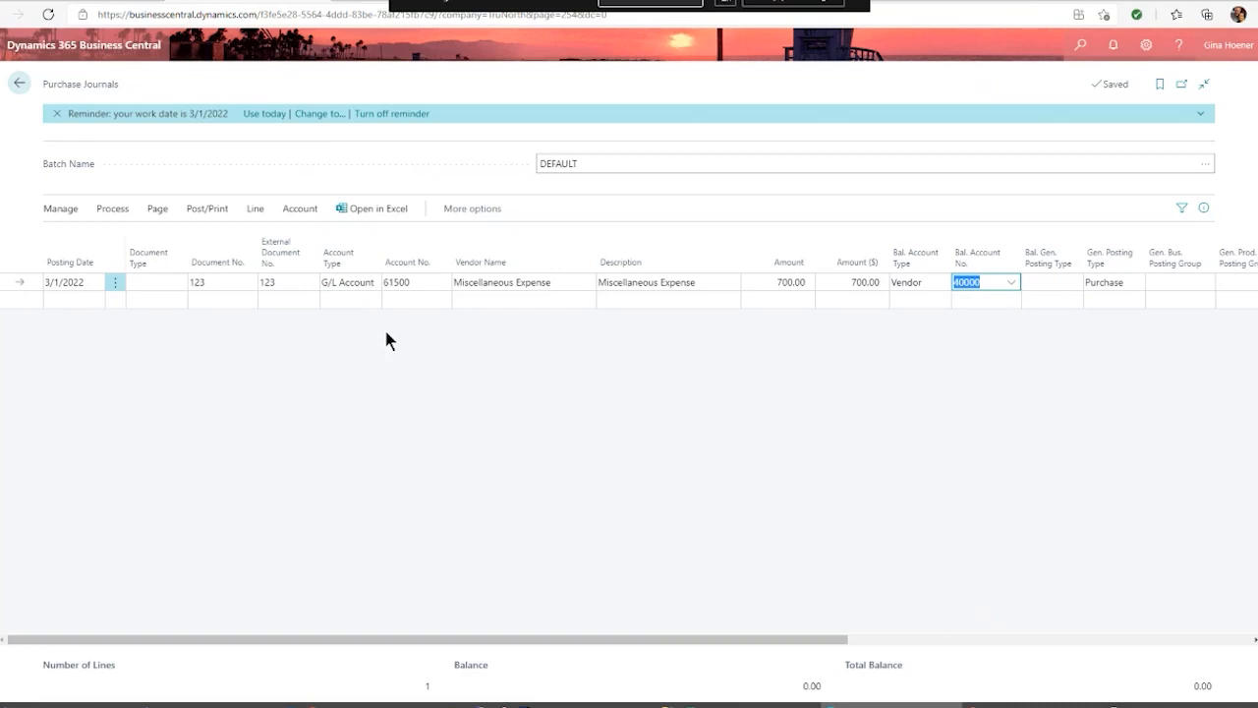
# Step: Leave the purchase journal and exit the Wide World Importers purchase invoice without posting it
pyautogui.click(207, 208)
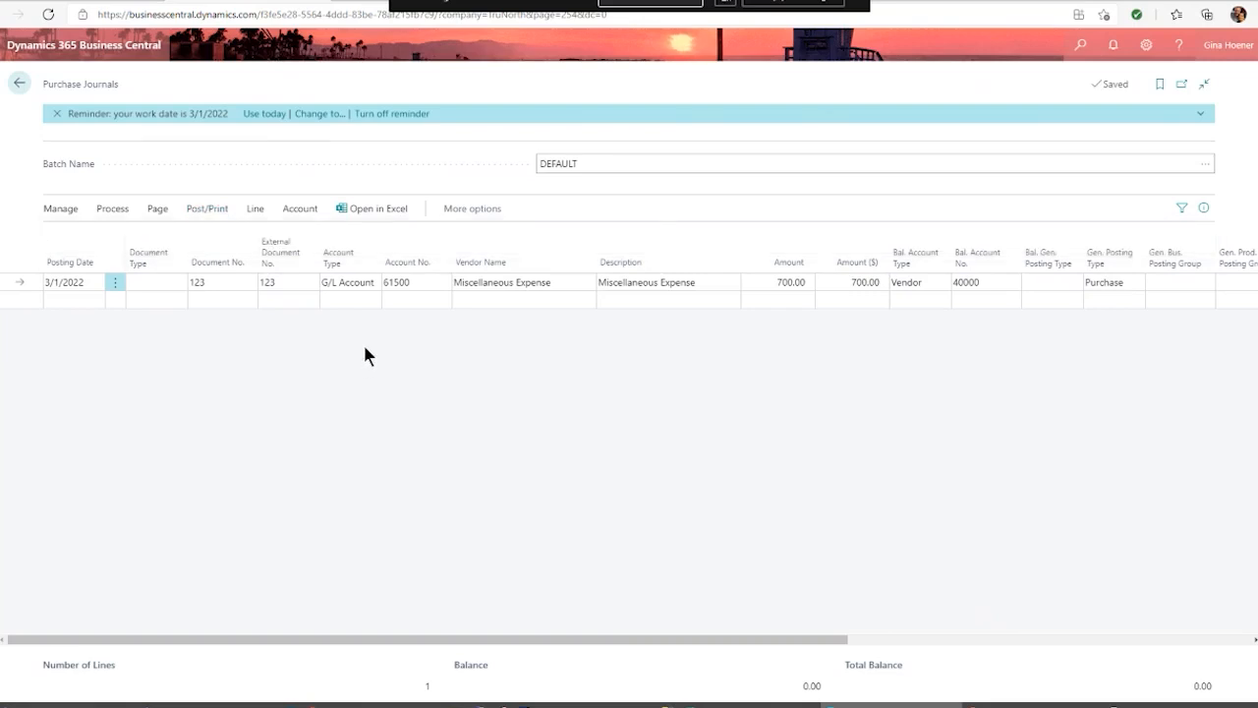
pyautogui.click(20, 84)
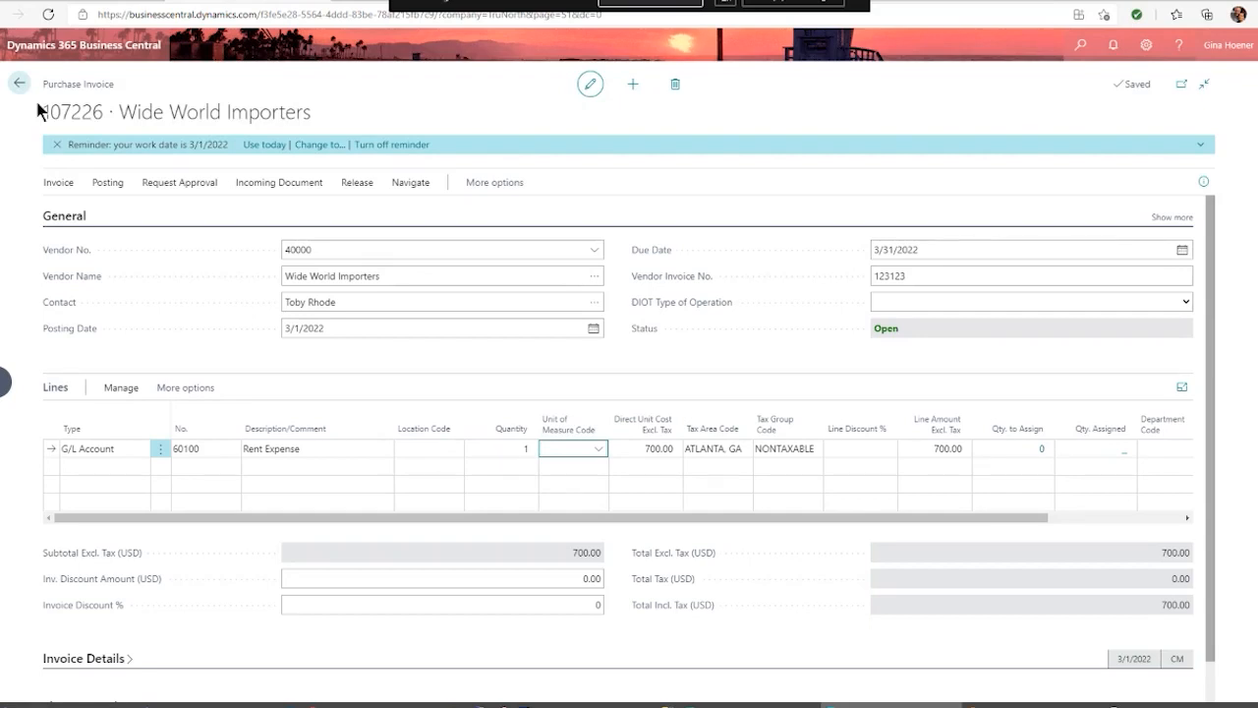
pyautogui.click(17, 89)
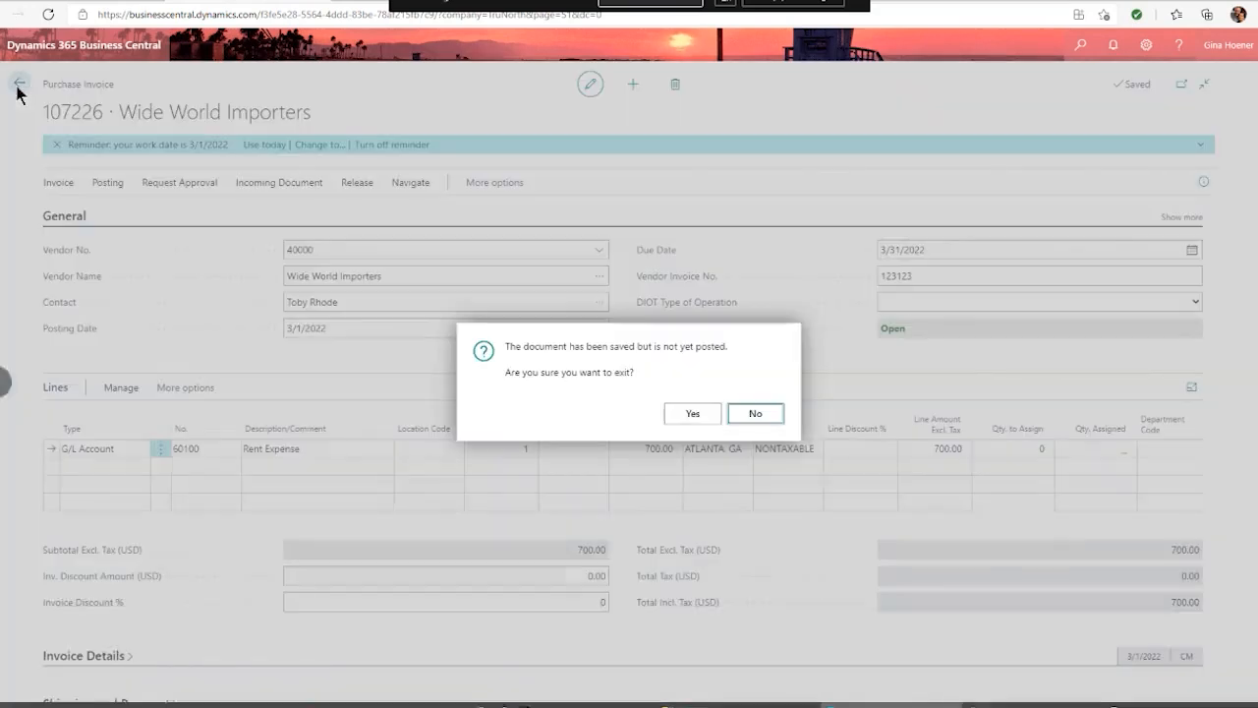
pyautogui.click(690, 414)
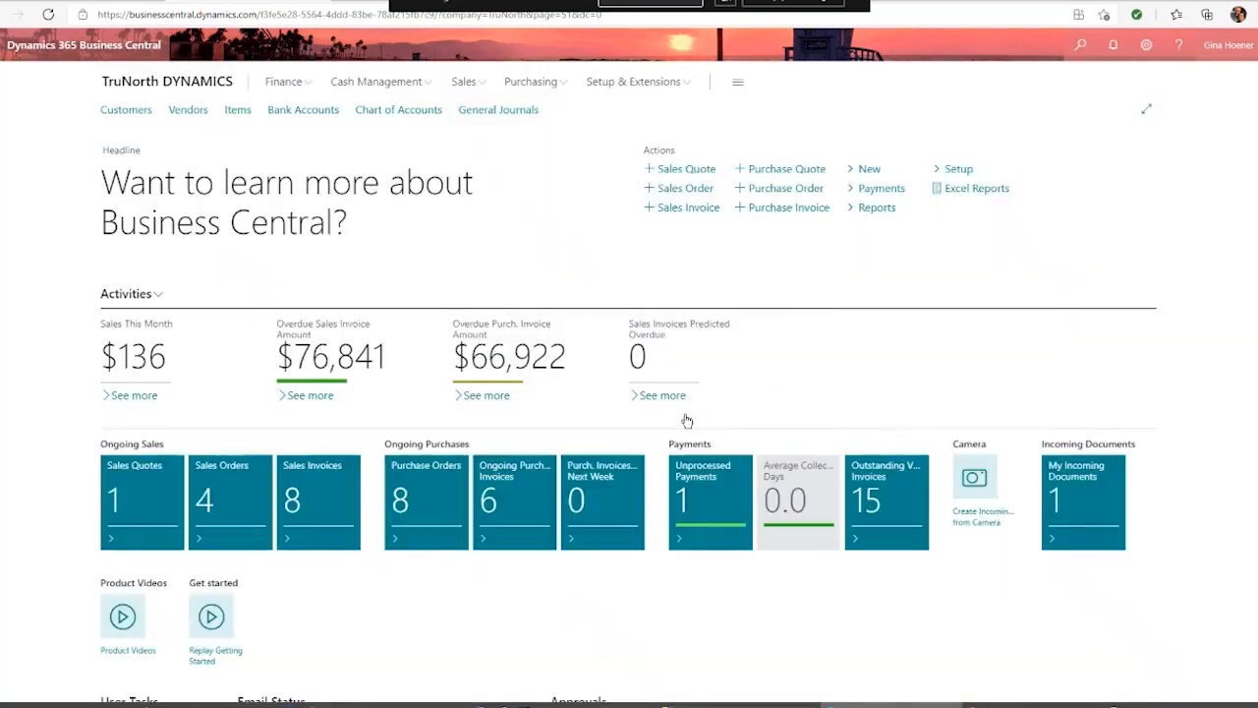
# Step: Reopen the Wide World Importers purchase invoice from the list of purchase invoices
pyautogui.click(525, 86)
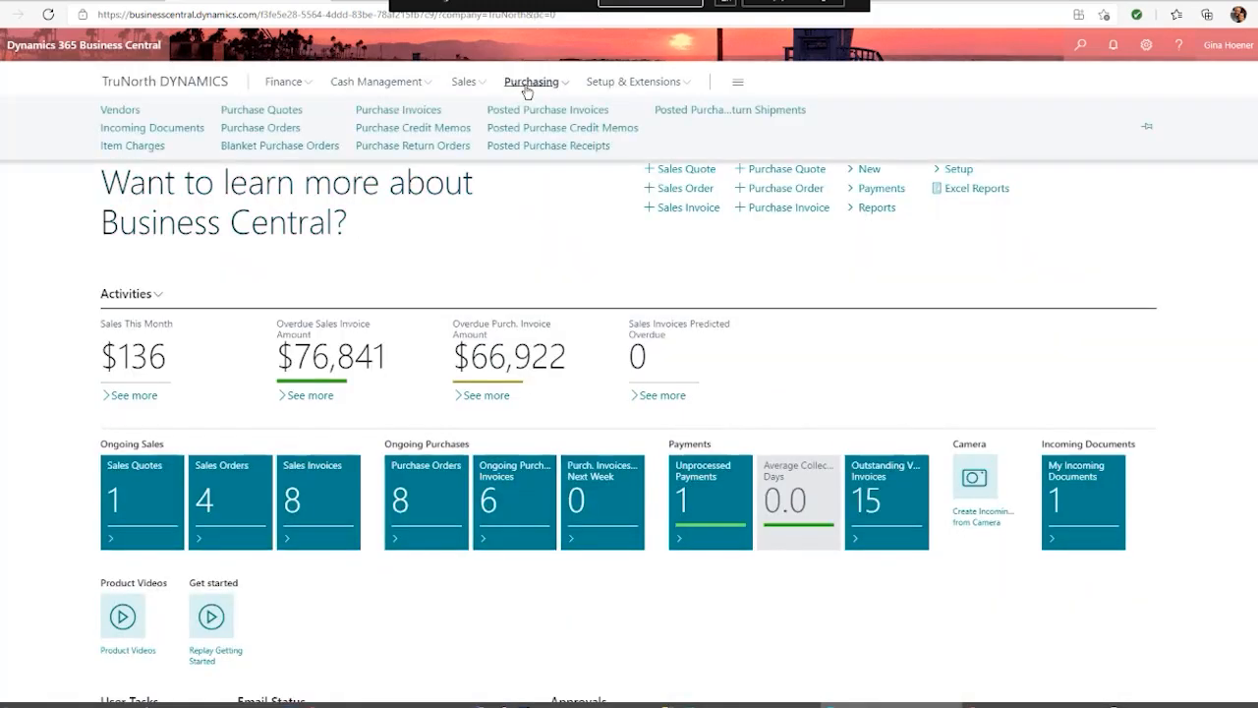
pyautogui.click(397, 110)
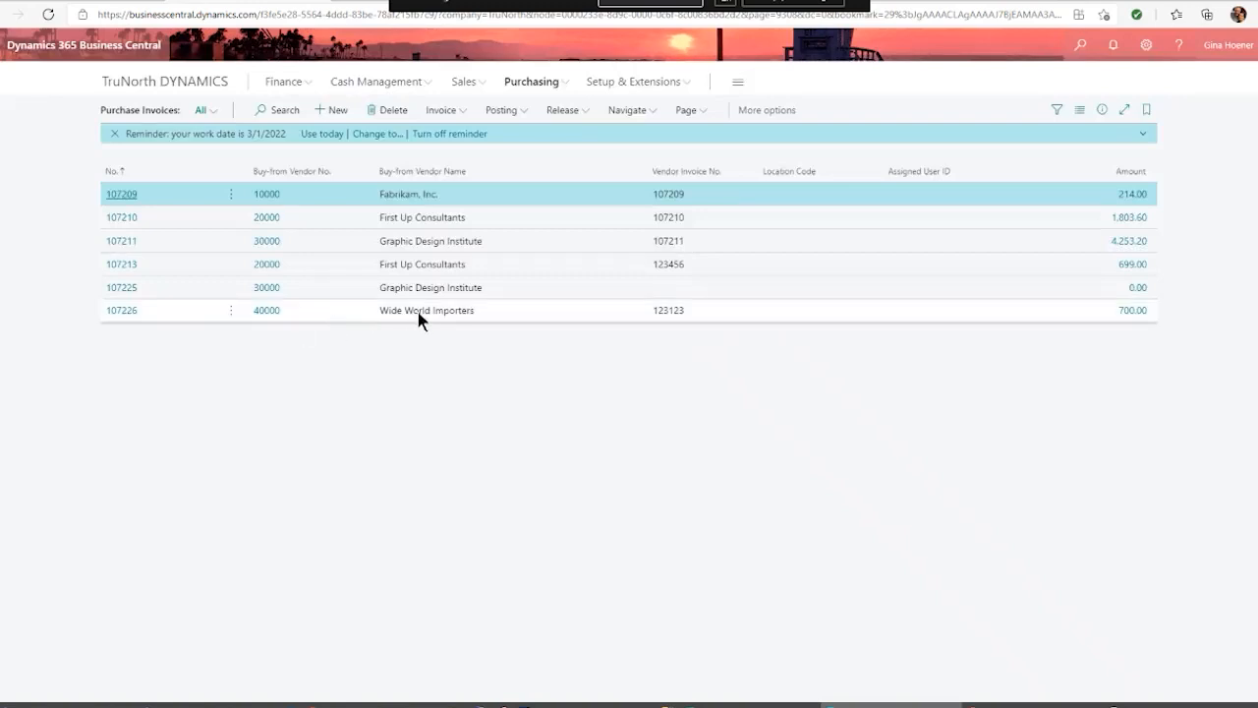
pyautogui.click(115, 314)
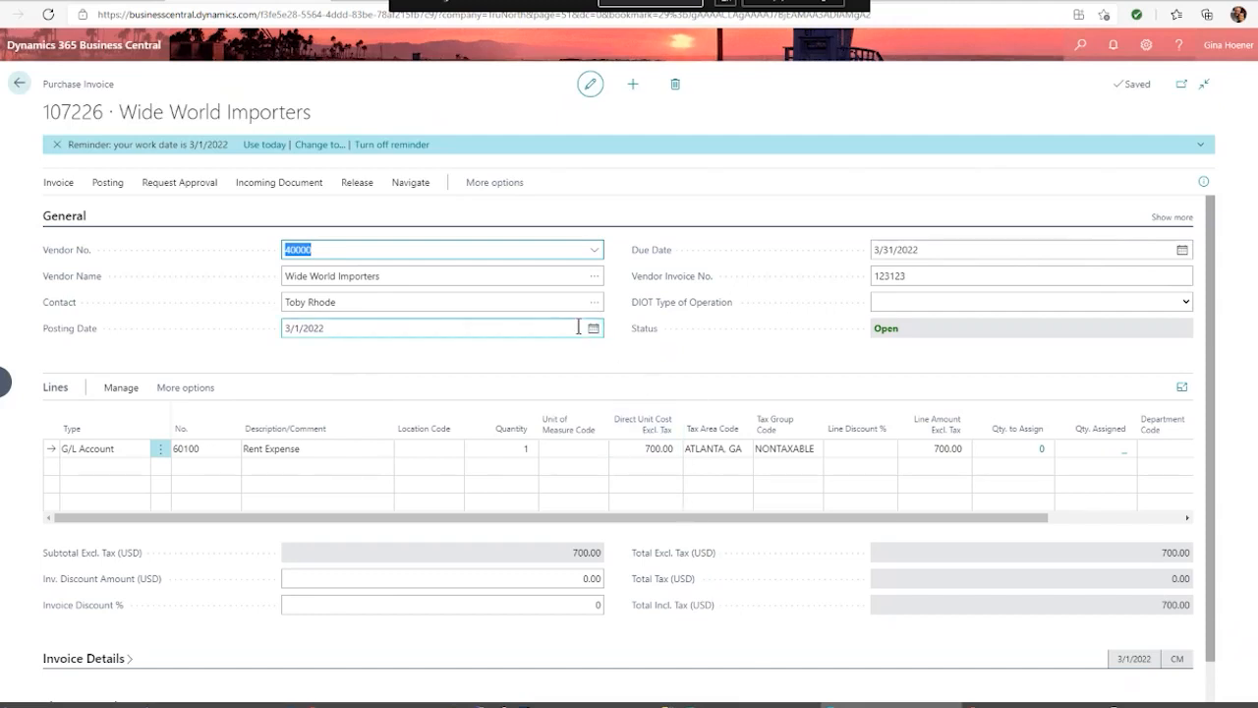
pyautogui.click(916, 275)
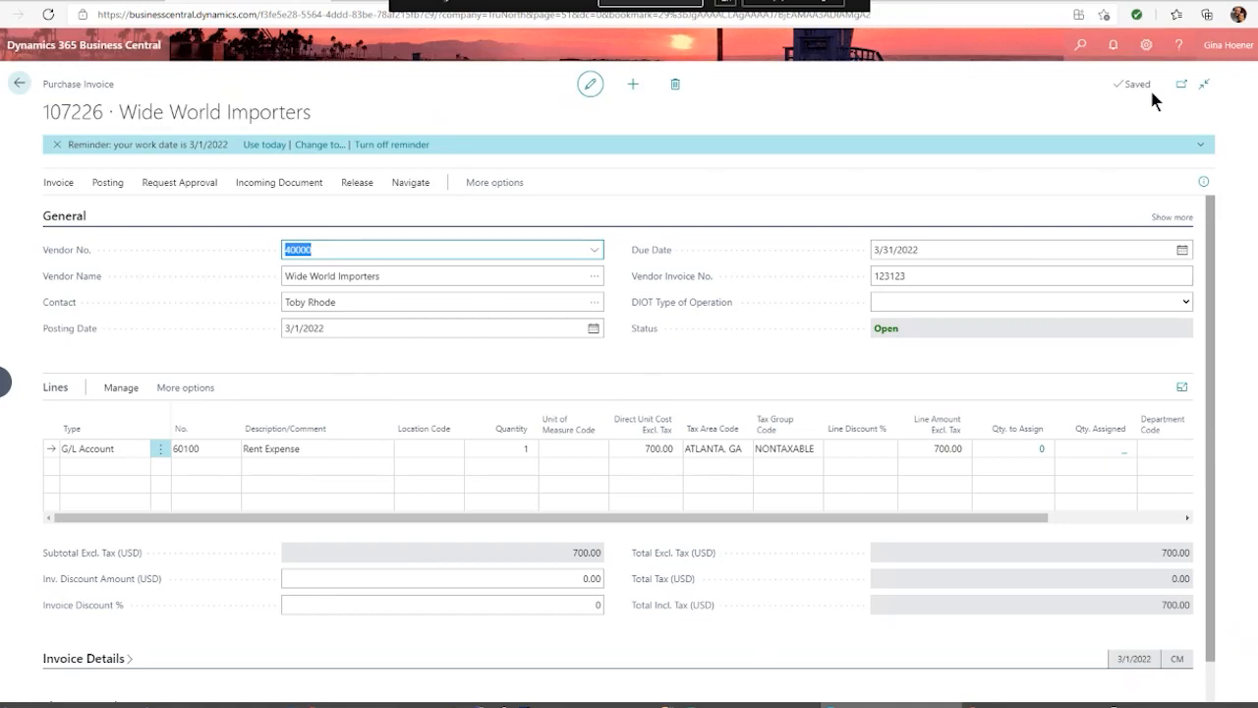
# Step: Set the quantity of the Rent Expense line to 2
pyautogui.click(509, 450)
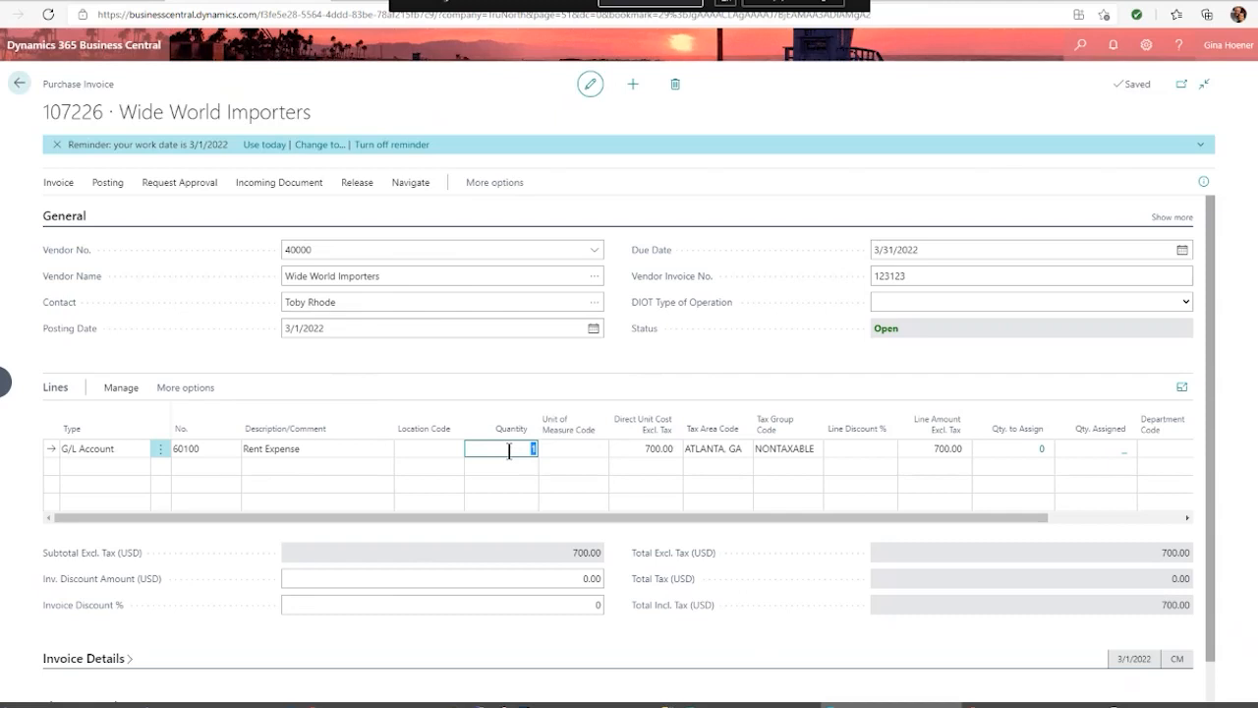
pyautogui.write('2')
pyautogui.press('Tab')
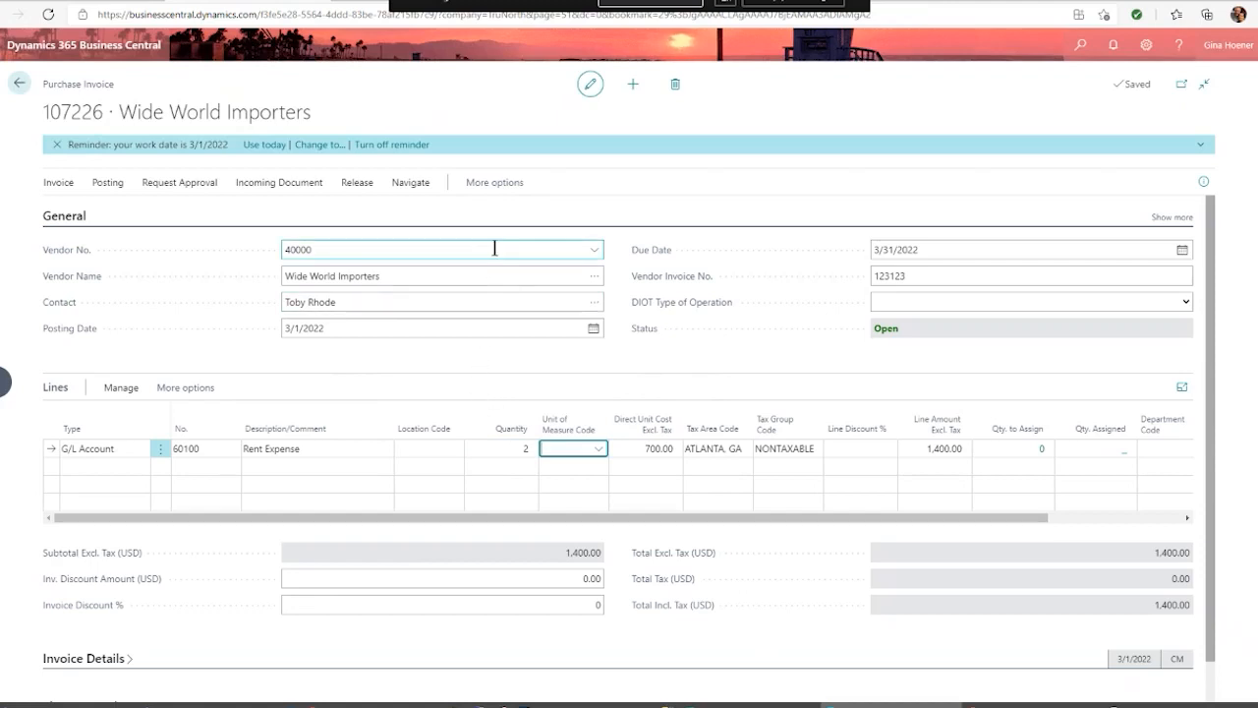
# Step: Delete the Wide World Importers purchase invoice
pyautogui.click(675, 87)
pyautogui.click(692, 413)
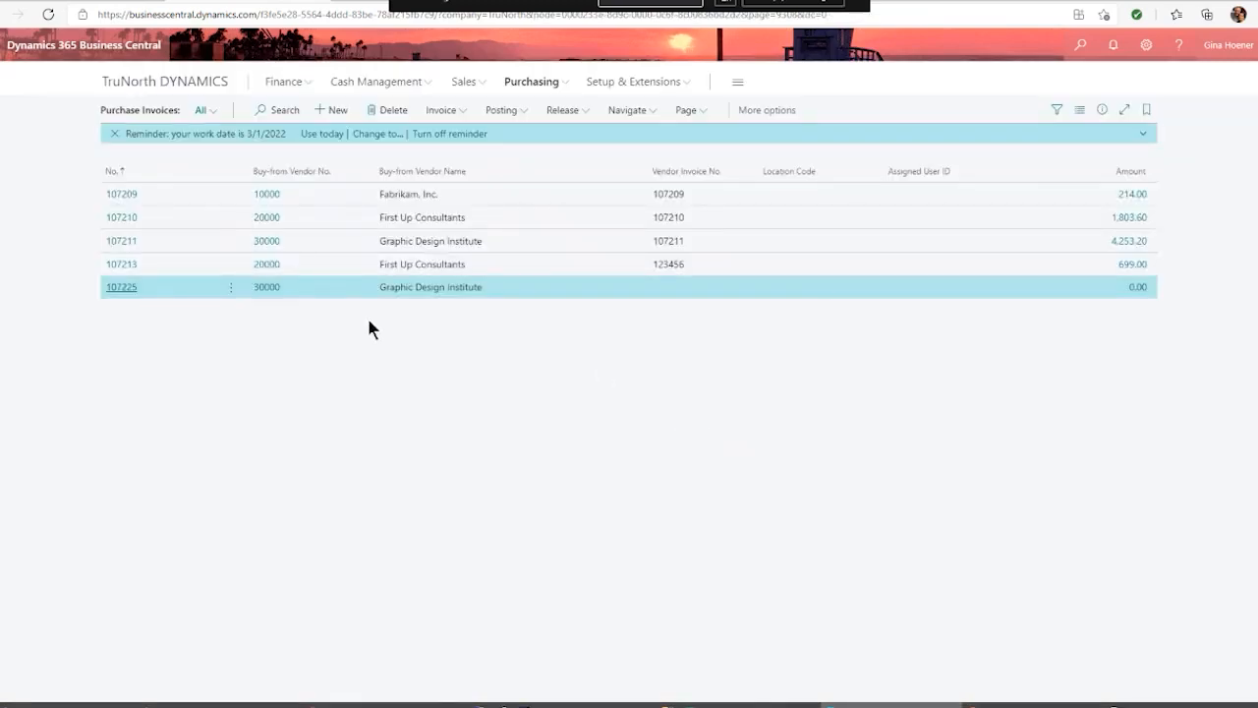
# Step: Examine the unfinished Graphic Design Institute purchase invoice without a vendor invoice number, and return to the home page without posting it
pyautogui.click(125, 295)
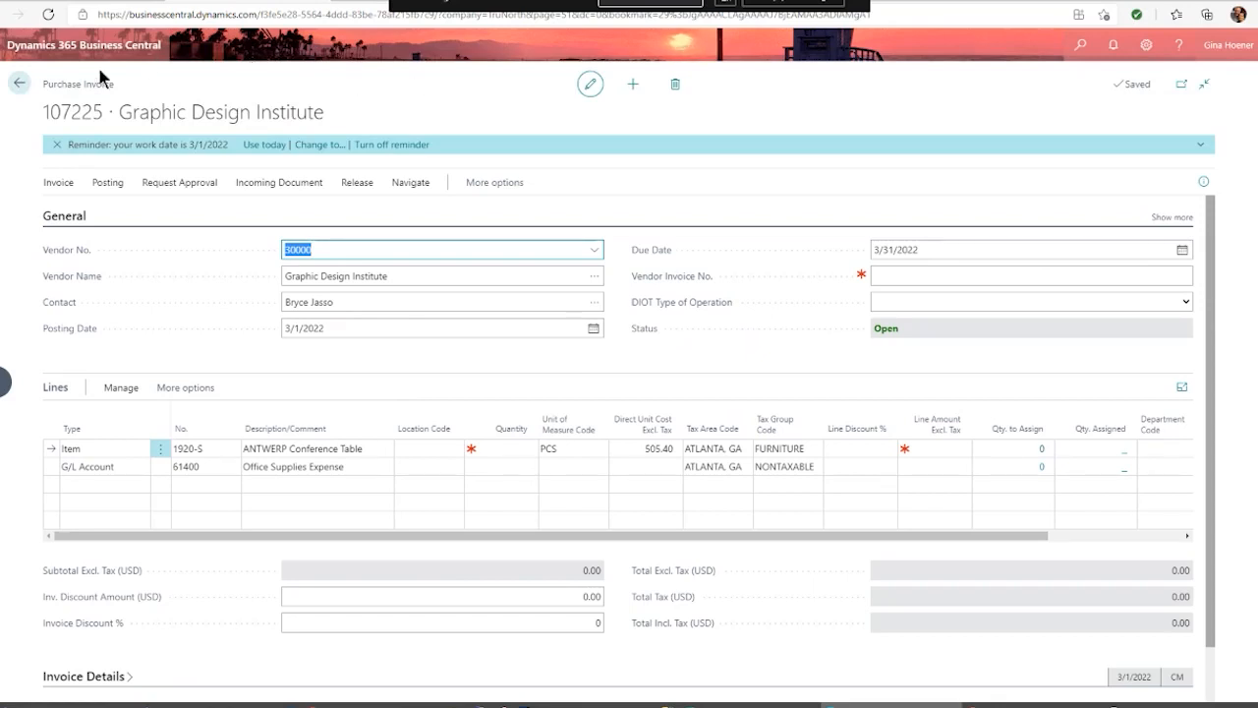
pyautogui.click(20, 83)
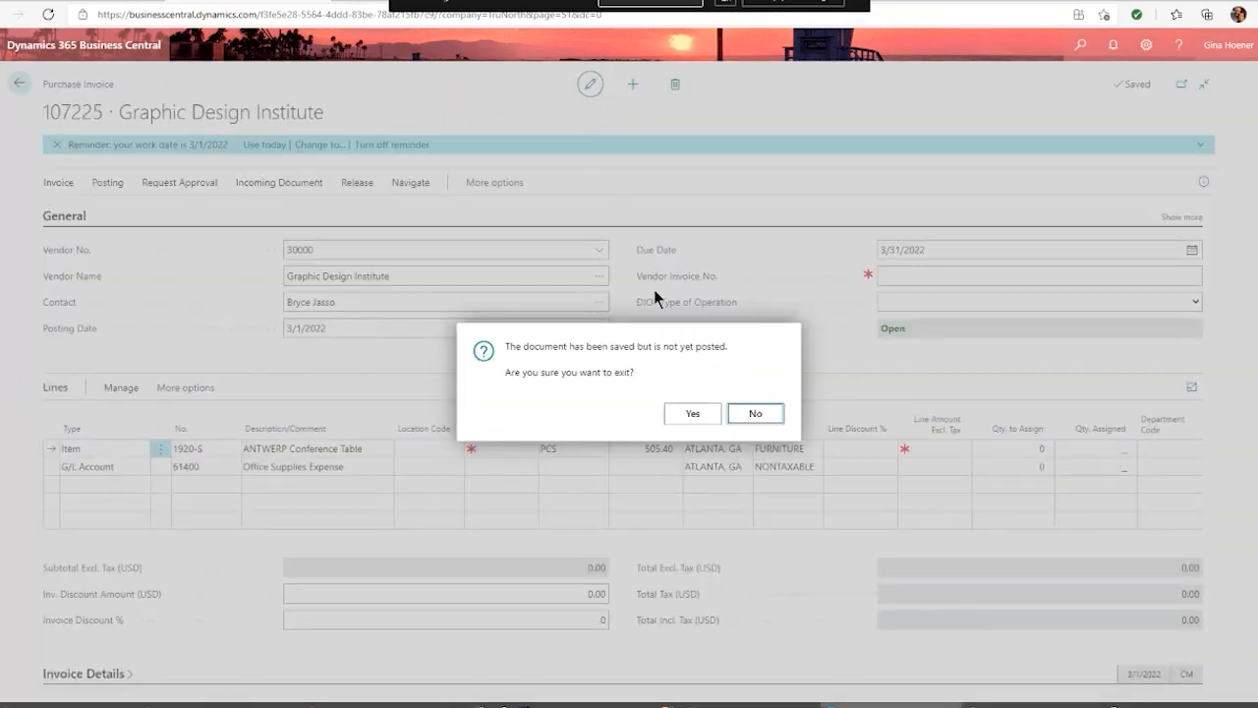
pyautogui.click(675, 413)
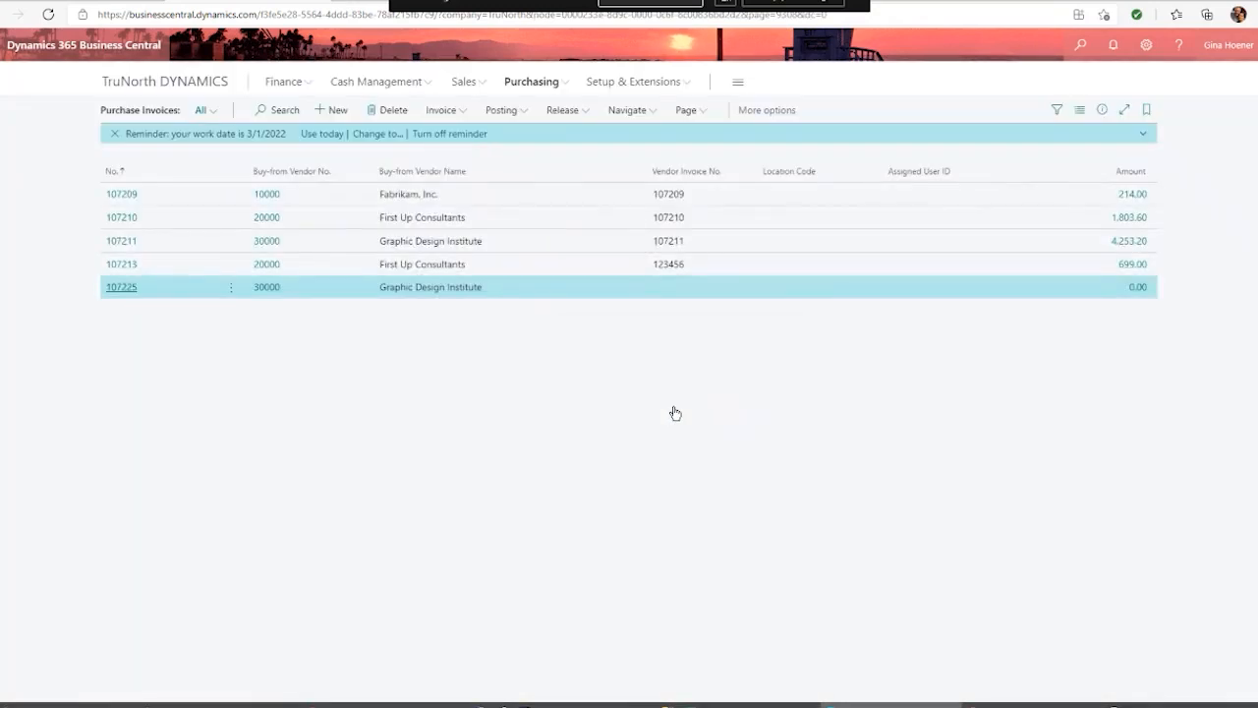
pyautogui.click(176, 82)
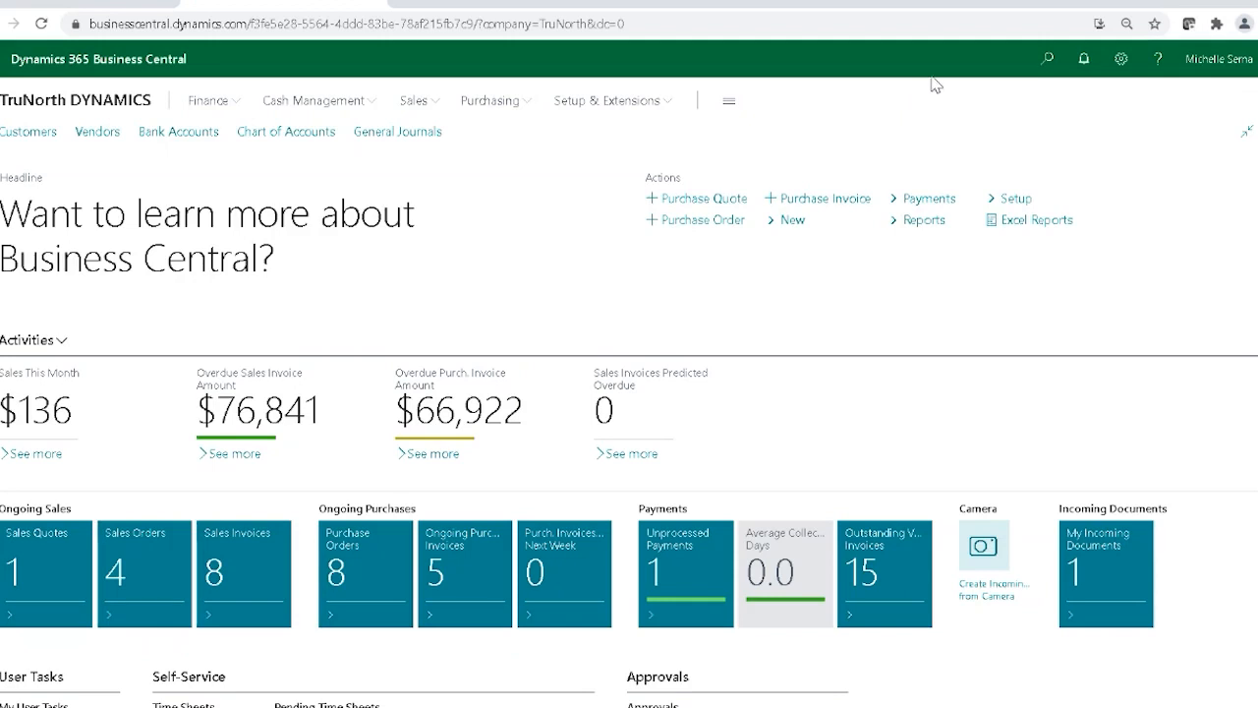
# Step: Search for "config" to reach Configuration Packages and start a new configuration package
pyautogui.click(1043, 63)
pyautogui.write('config')
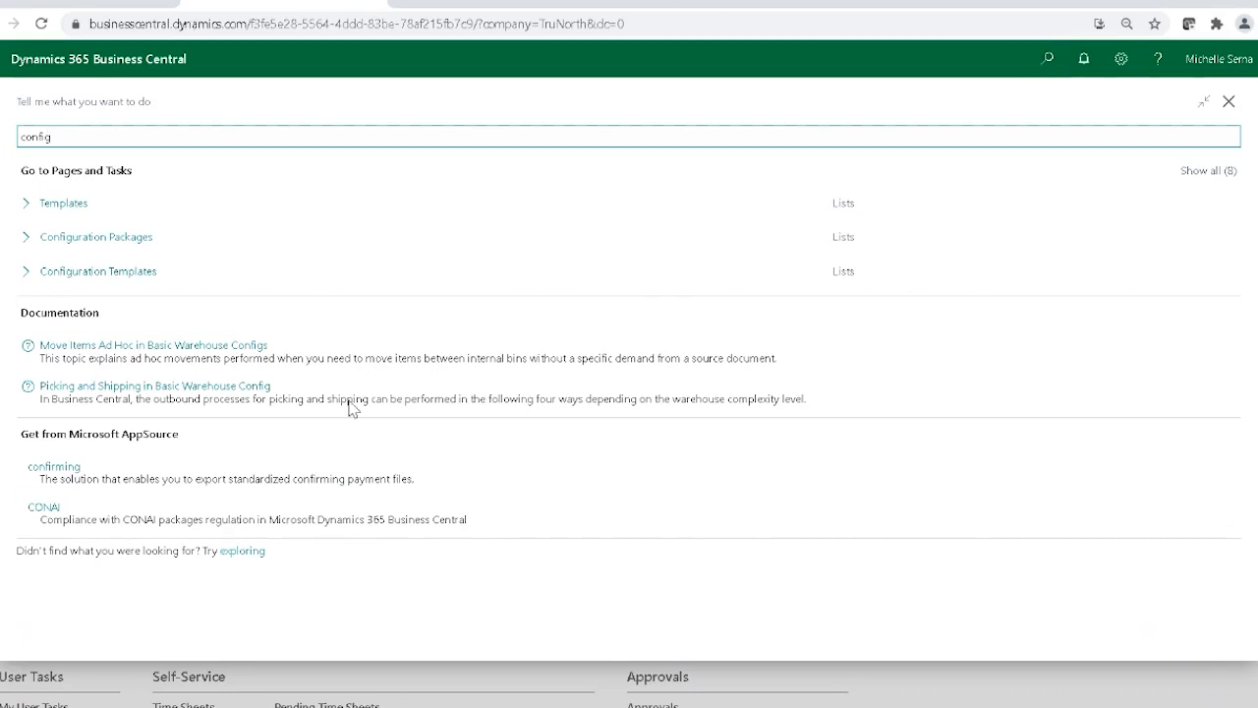
pyautogui.click(138, 249)
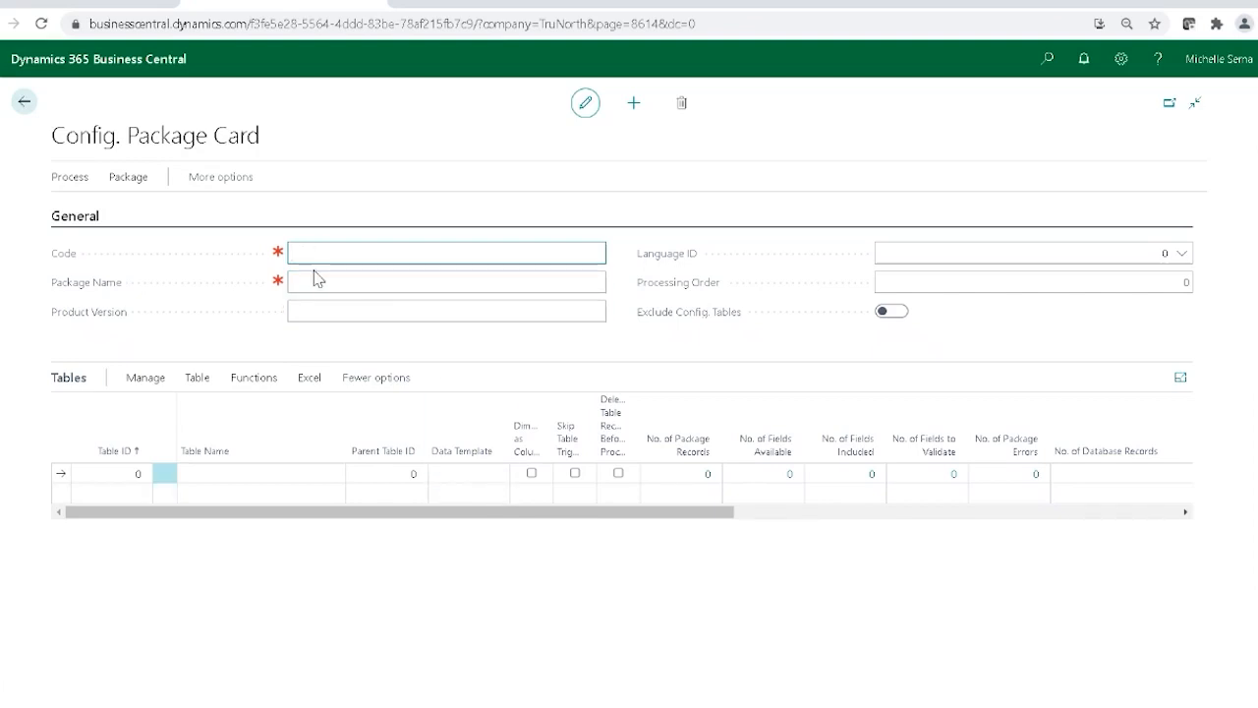
# Step: Give the new configuration package the code SALES JOURNAL and the name Sales Journal Import
pyautogui.write('SALES JOURNAL')
pyautogui.press('Tab')
pyautogui.write('Sales Jo')
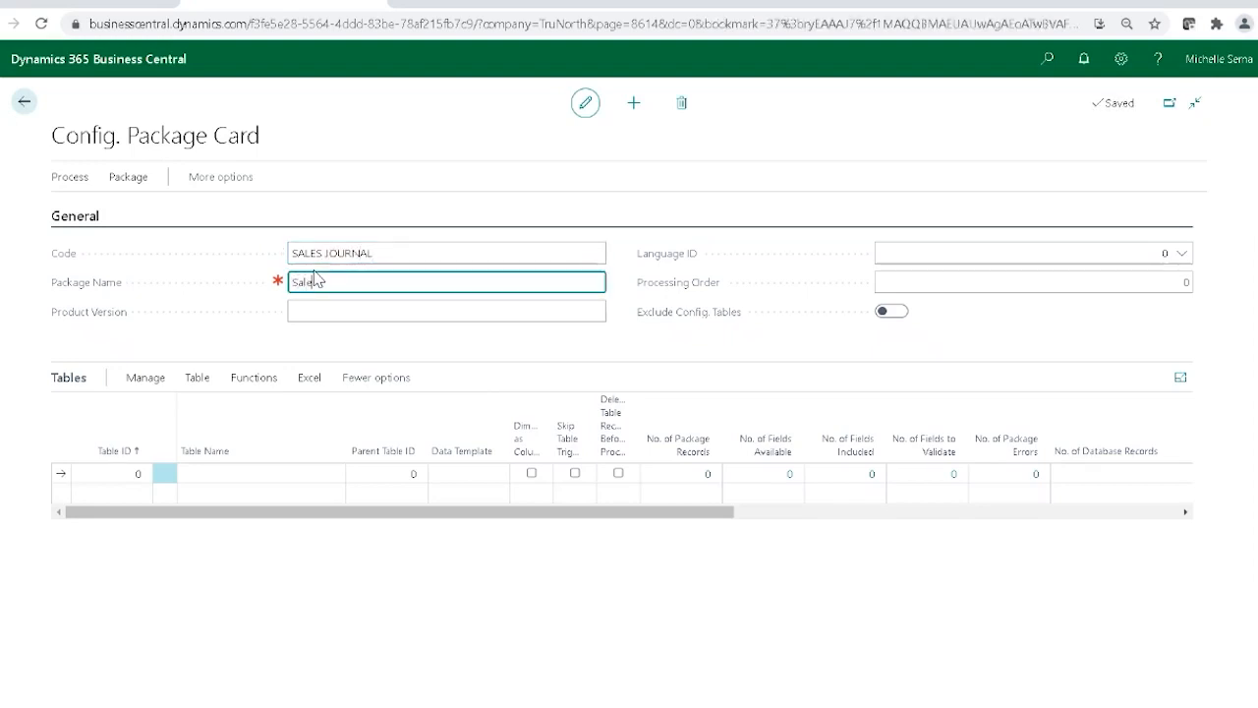
pyautogui.write('Journal Import')
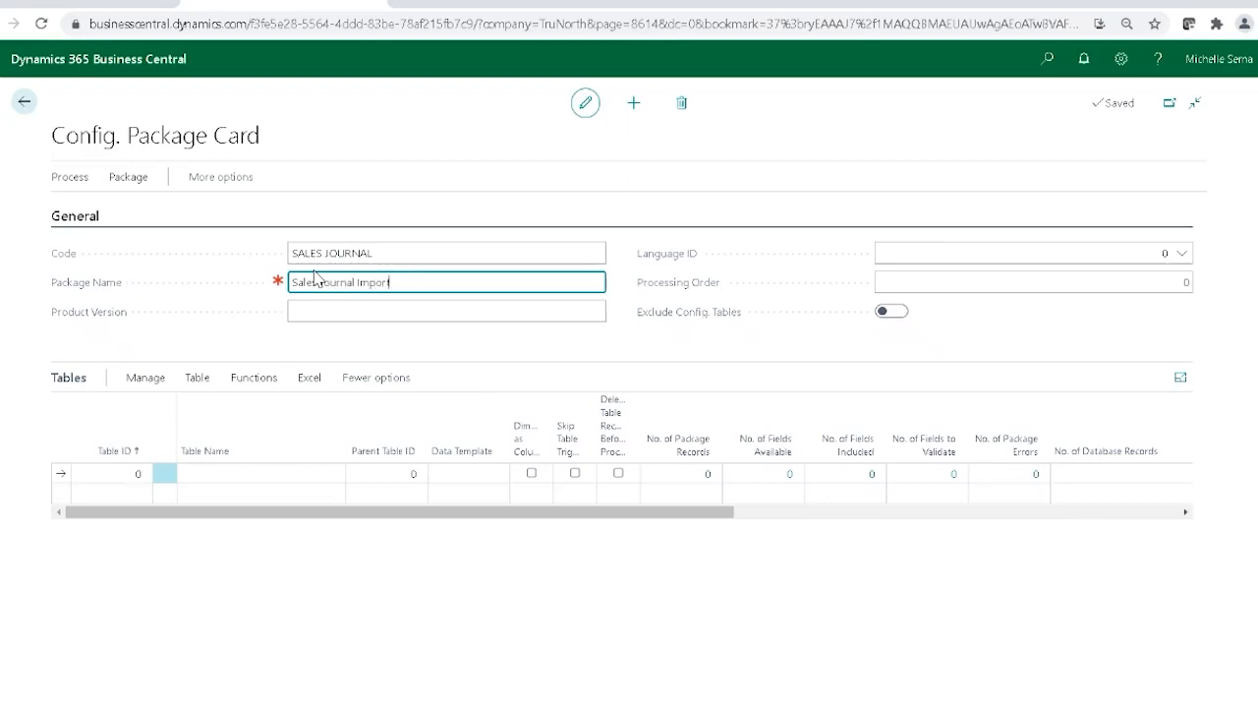
pyautogui.press('Tab')
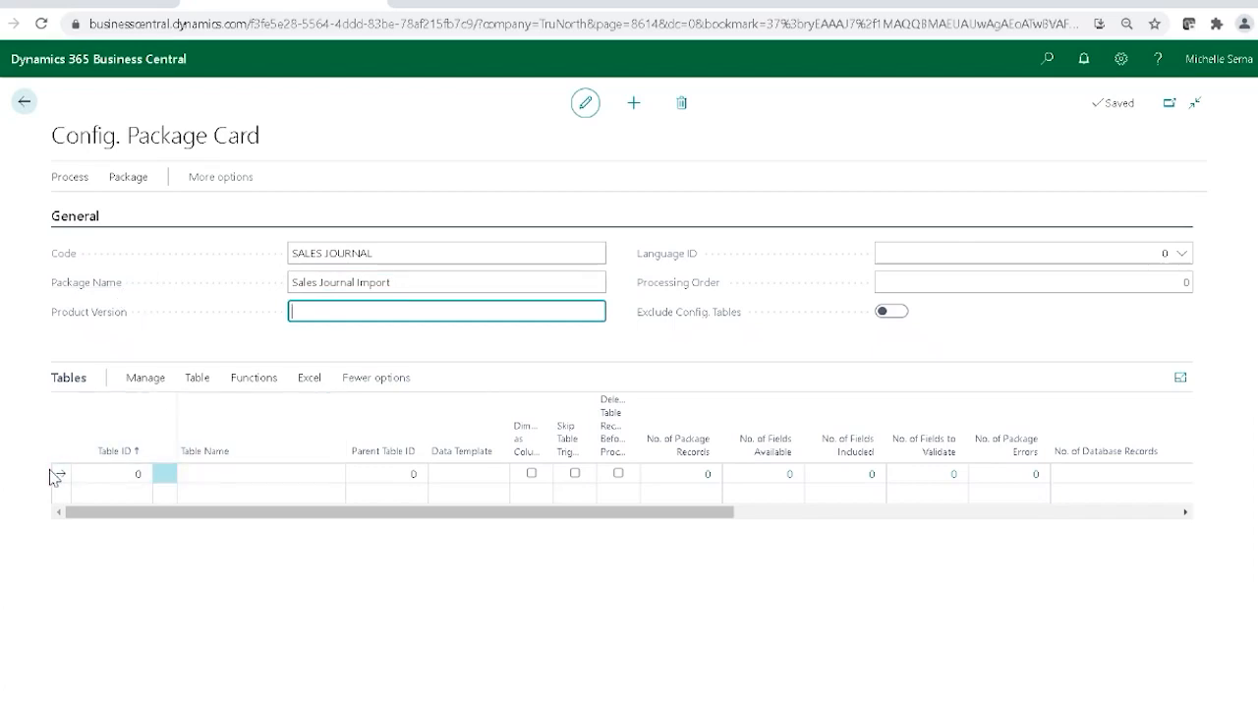
# Step: Add table 81, Gen. Journal Line, to the package and close the list of its related package fields
pyautogui.click(115, 473)
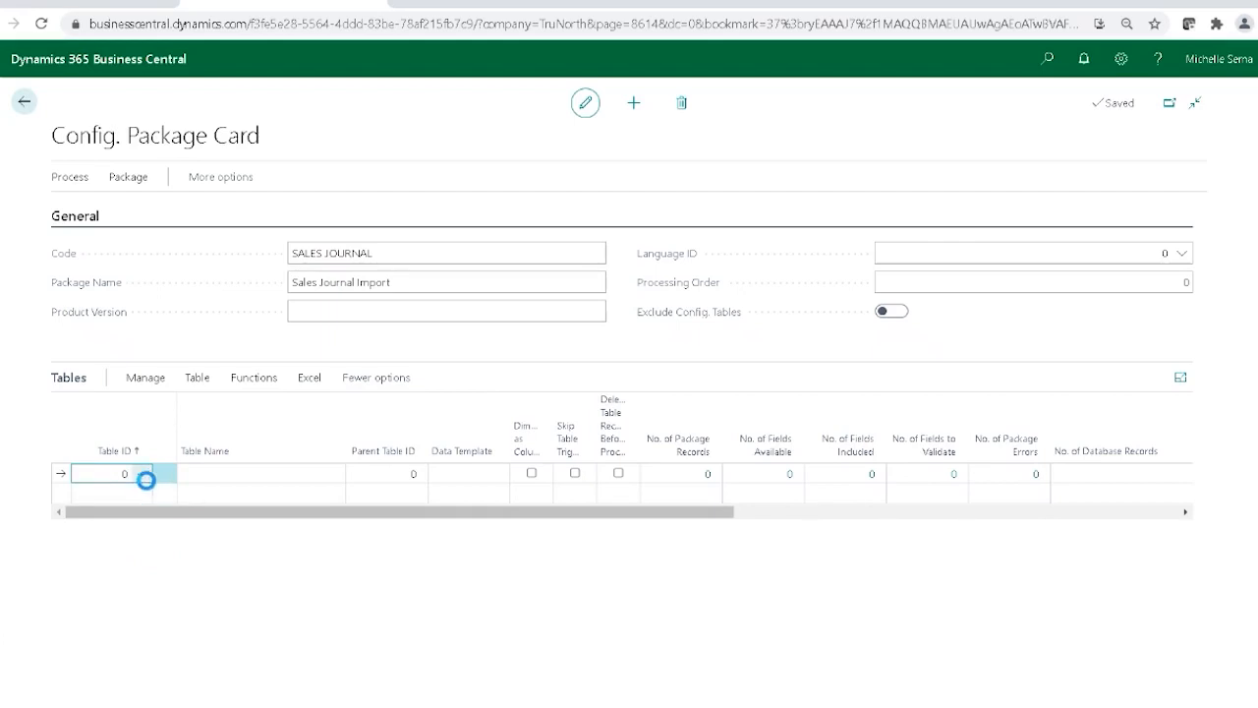
pyautogui.click(142, 475)
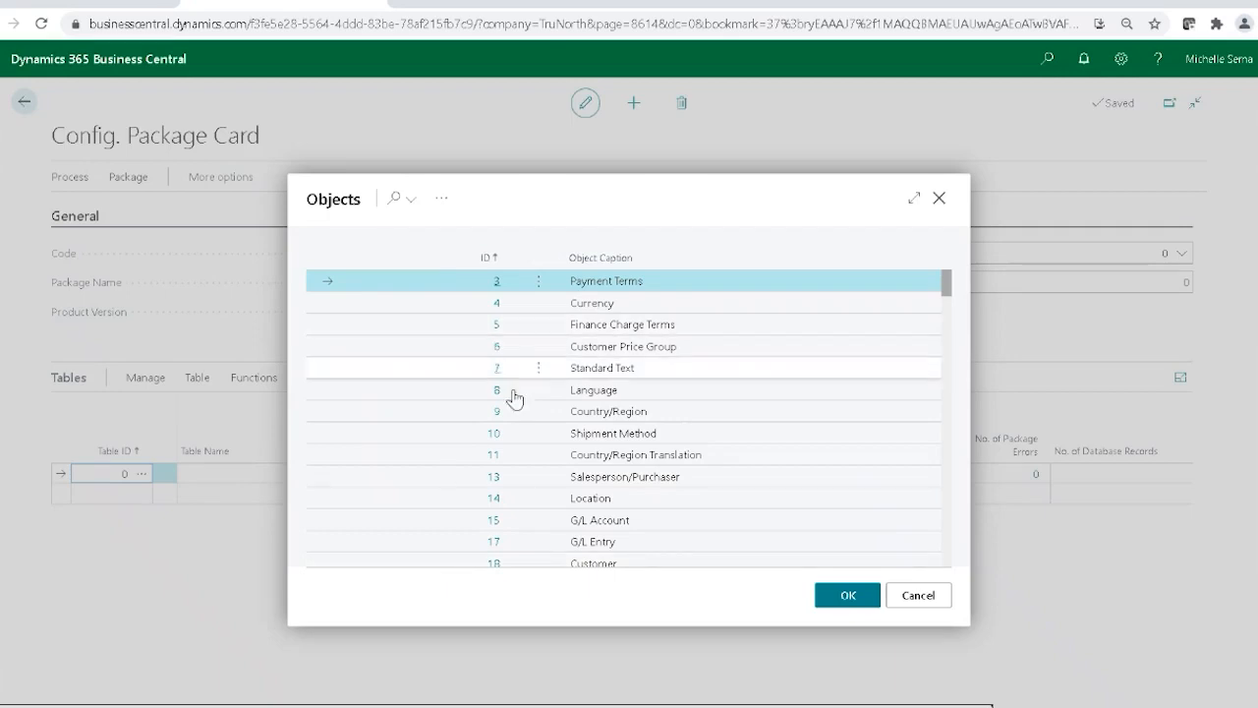
pyautogui.scroll(-5, 511, 388)
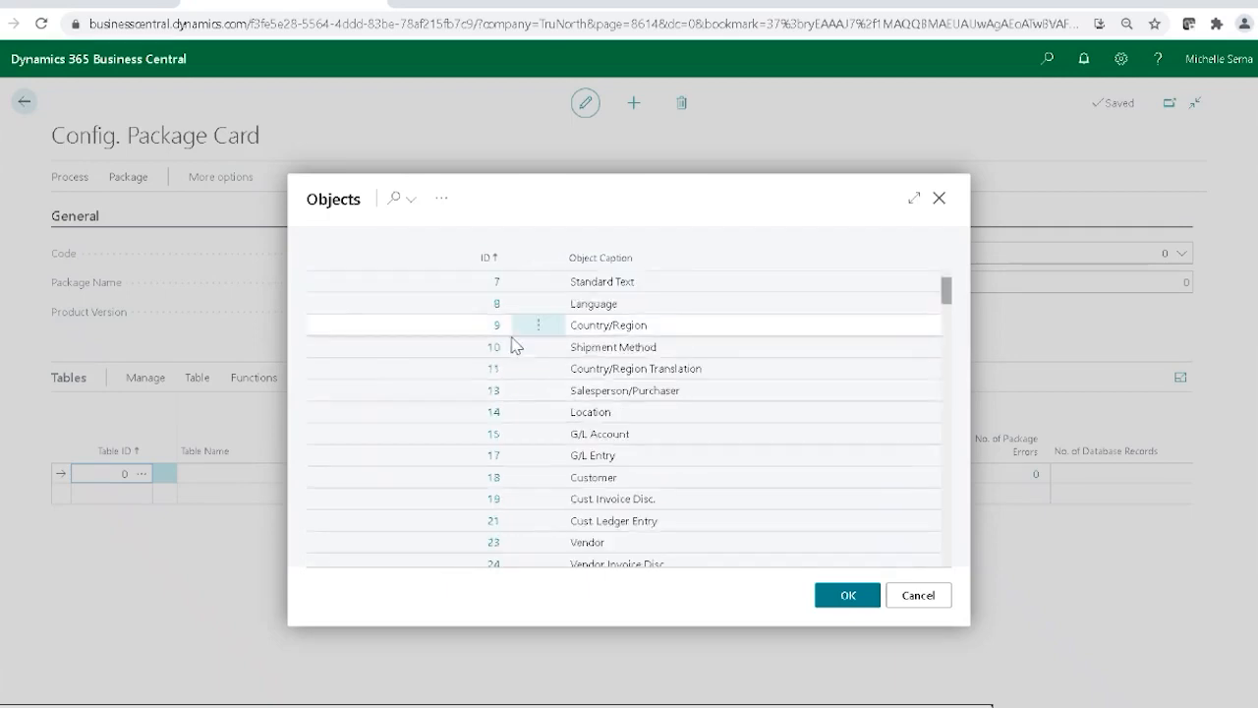
pyautogui.click(394, 201)
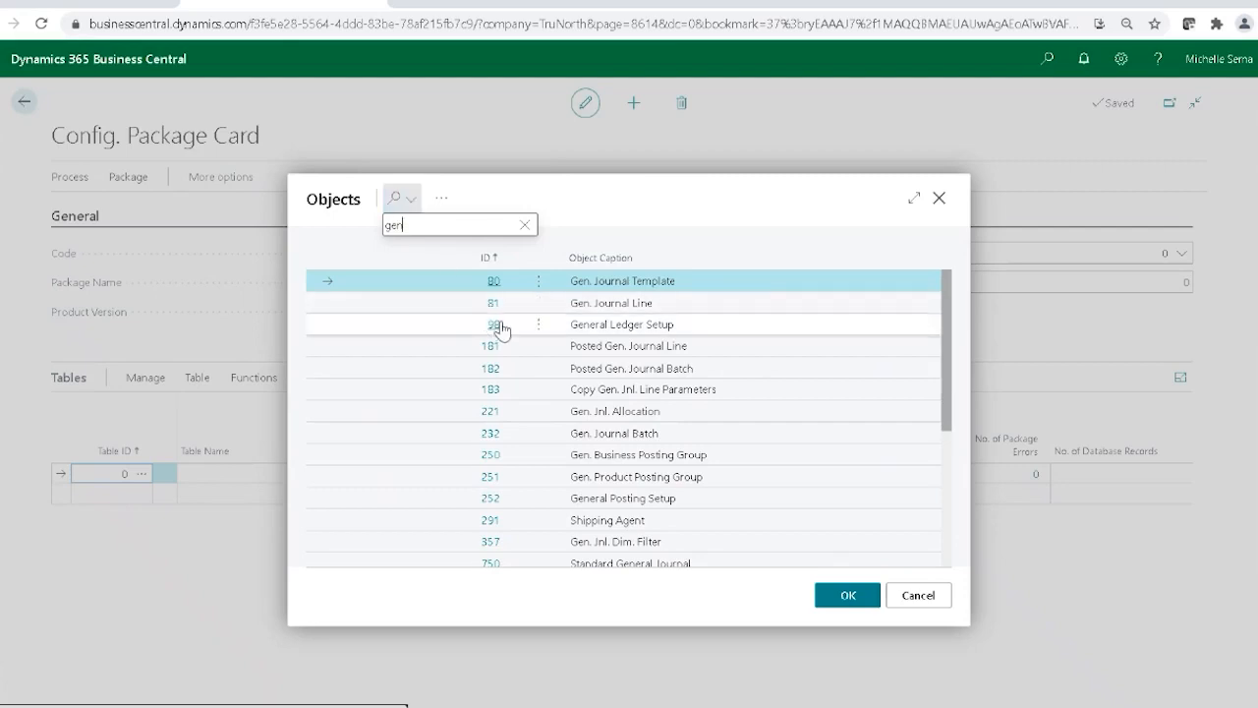
pyautogui.click(463, 309)
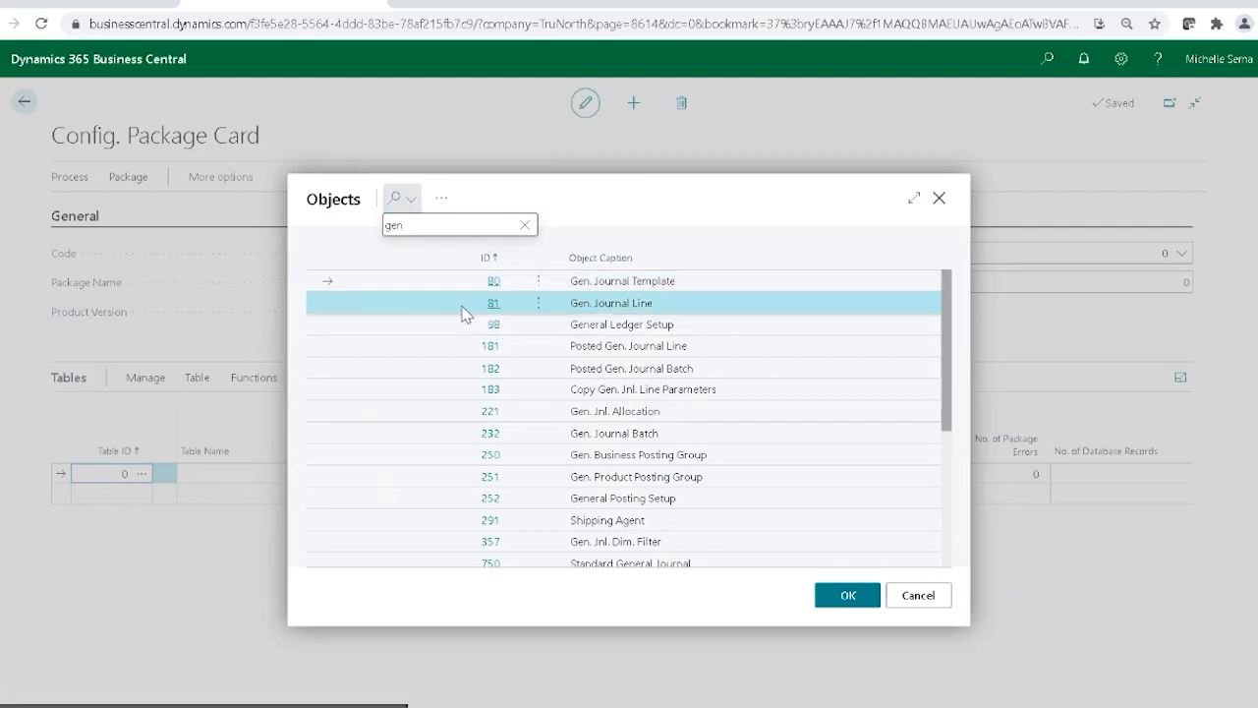
pyautogui.click(836, 602)
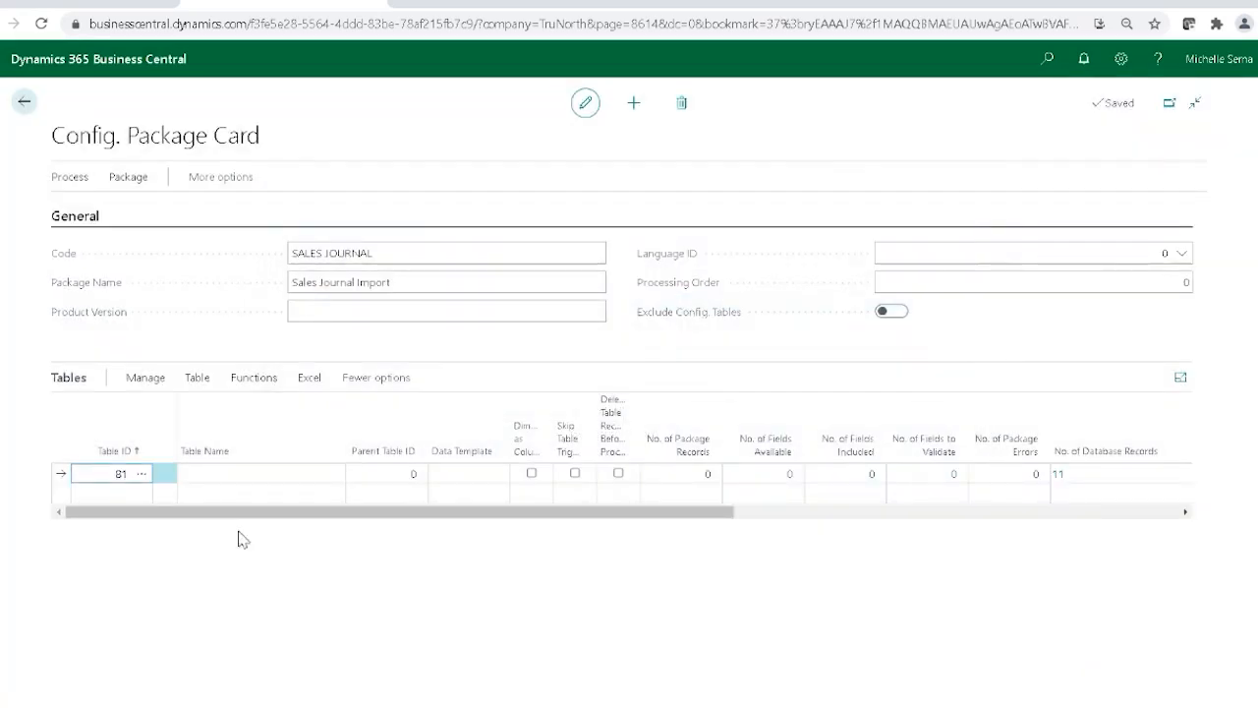
pyautogui.click(128, 491)
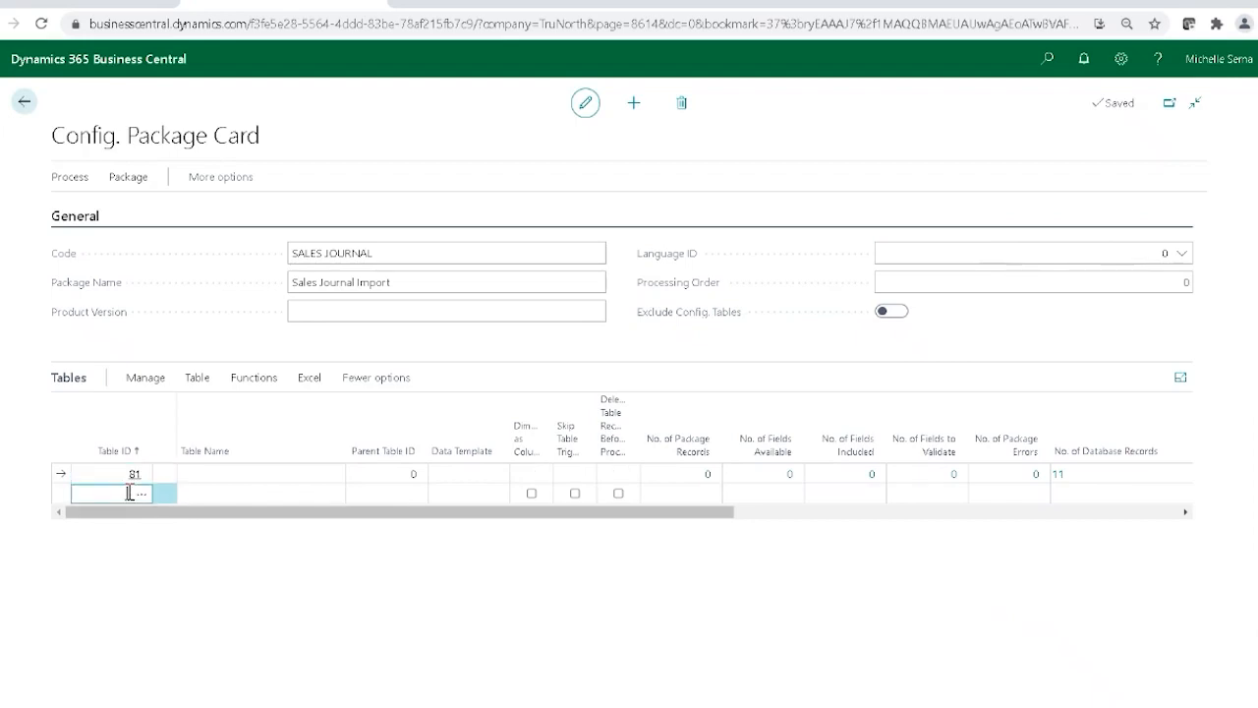
pyautogui.click(702, 436)
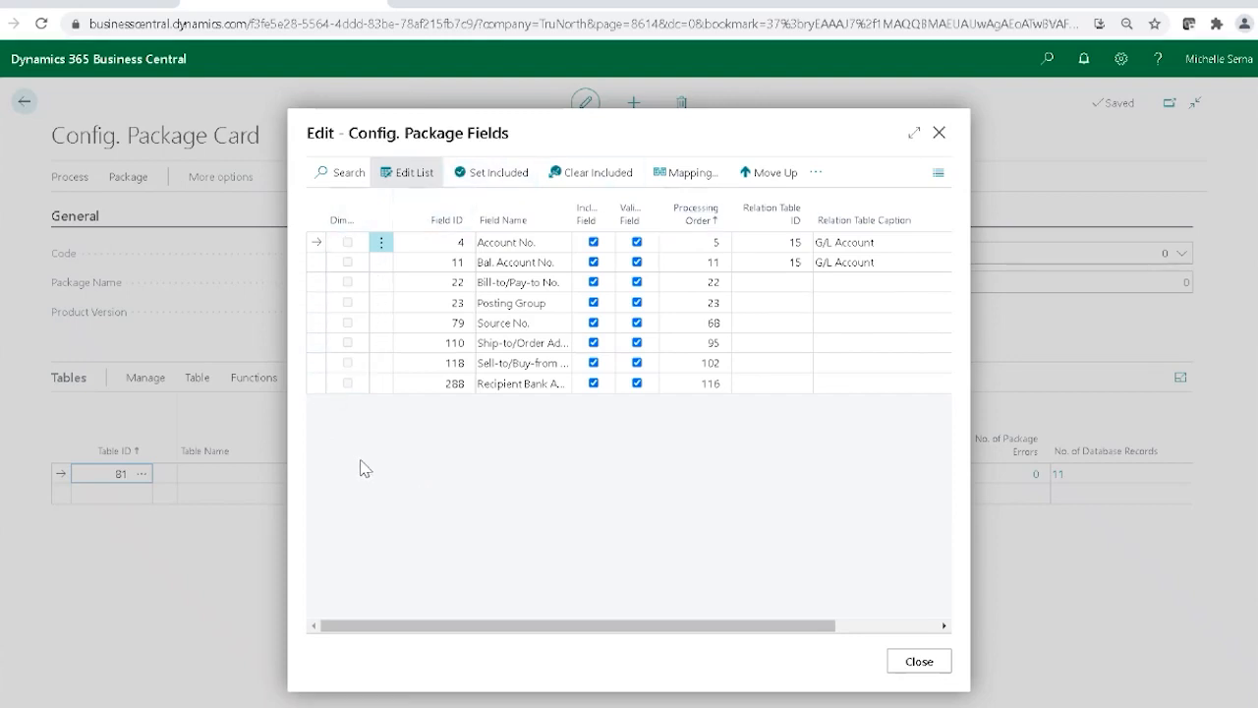
pyautogui.click(919, 661)
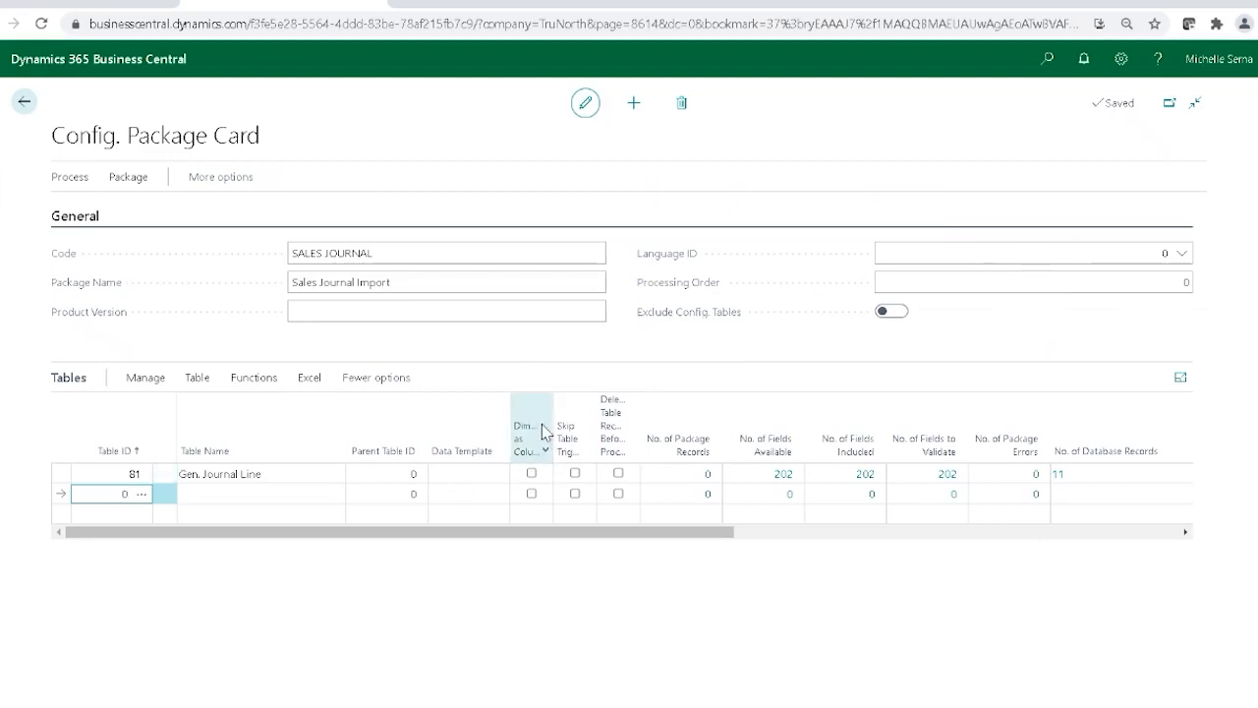
# Step: Enable dimensions as columns for the Gen. Journal Line table and clear the included fields in its package field list
pyautogui.click(531, 475)
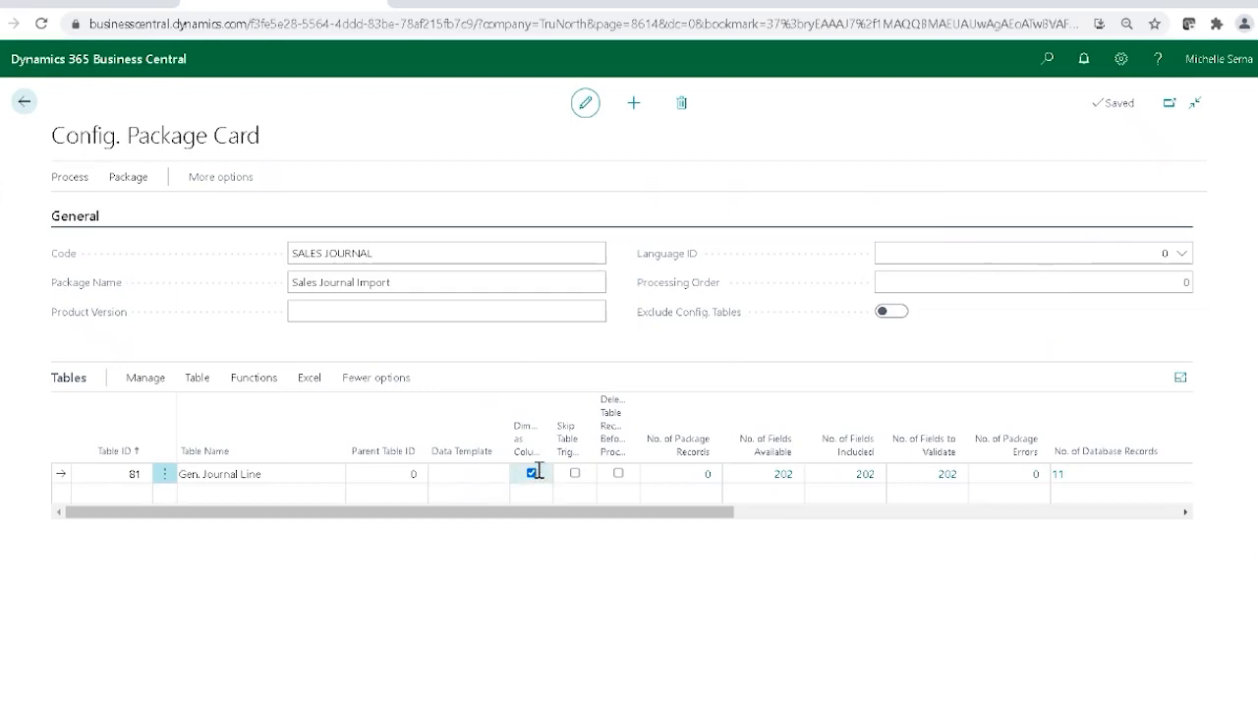
pyautogui.click(755, 482)
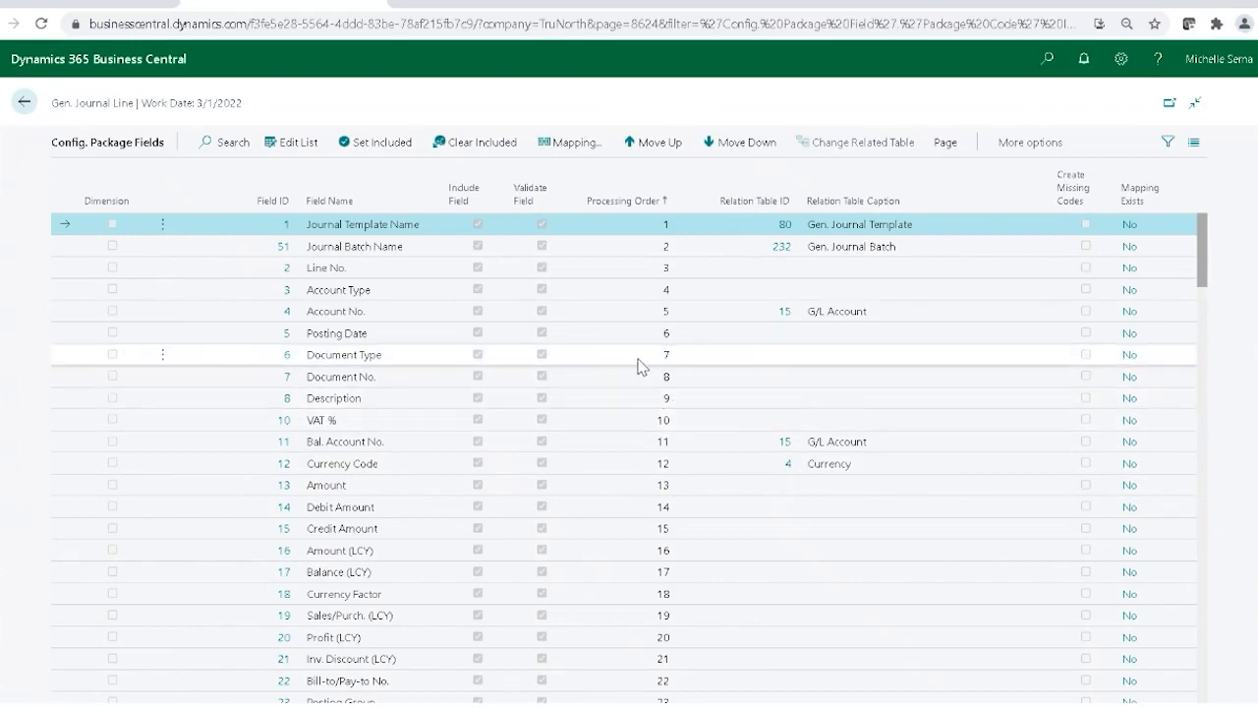
pyautogui.click(282, 152)
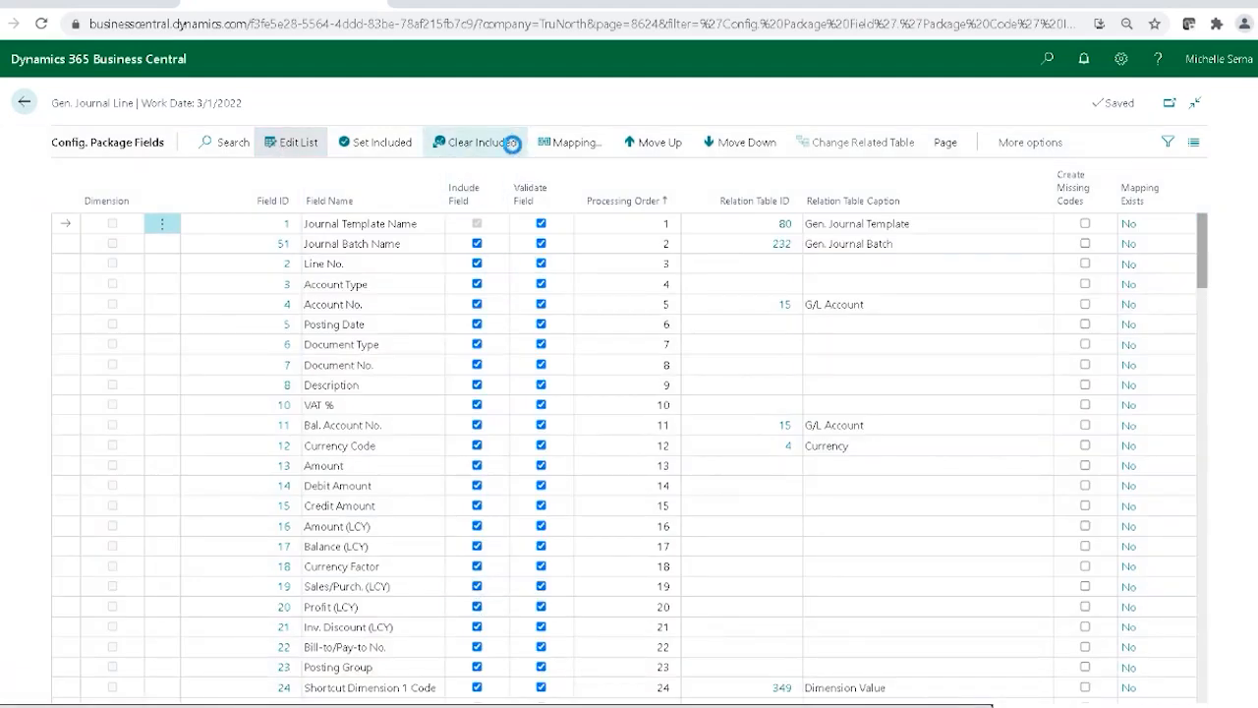
pyautogui.click(508, 148)
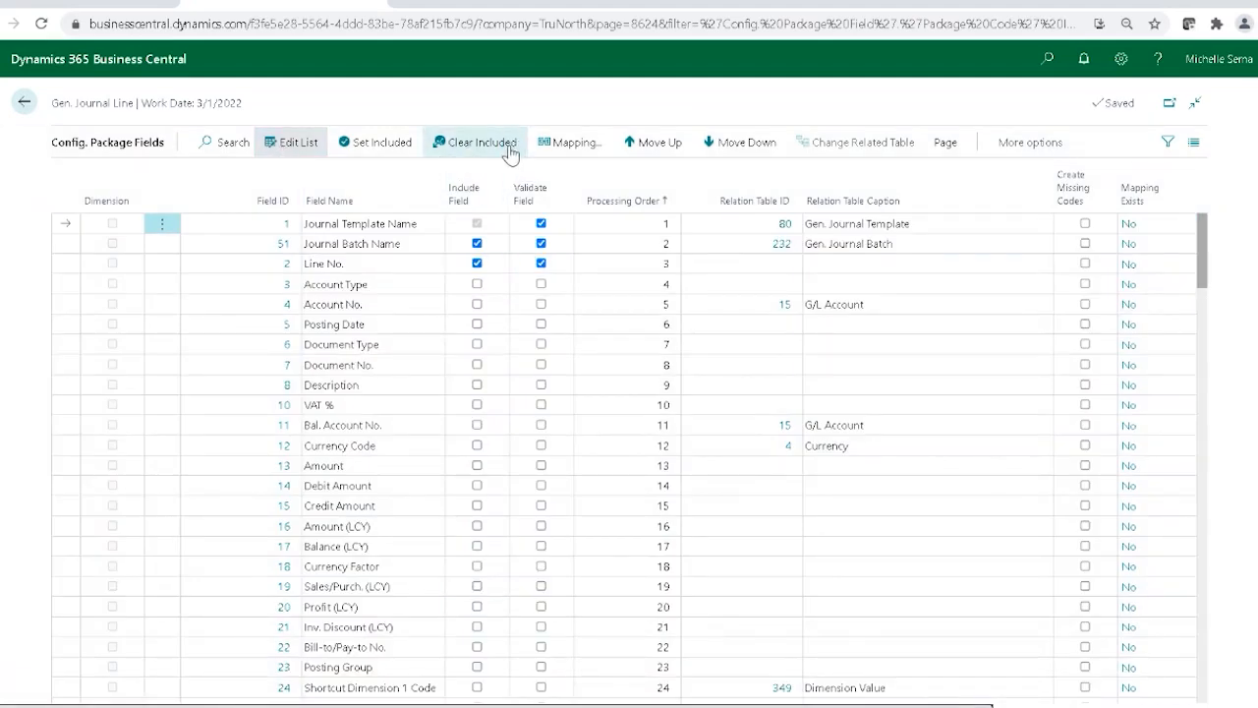
# Step: Include the Account Type, Account No., Posting Date, Document Type, Document No., Description and Amount fields in the package
pyautogui.click(477, 284)
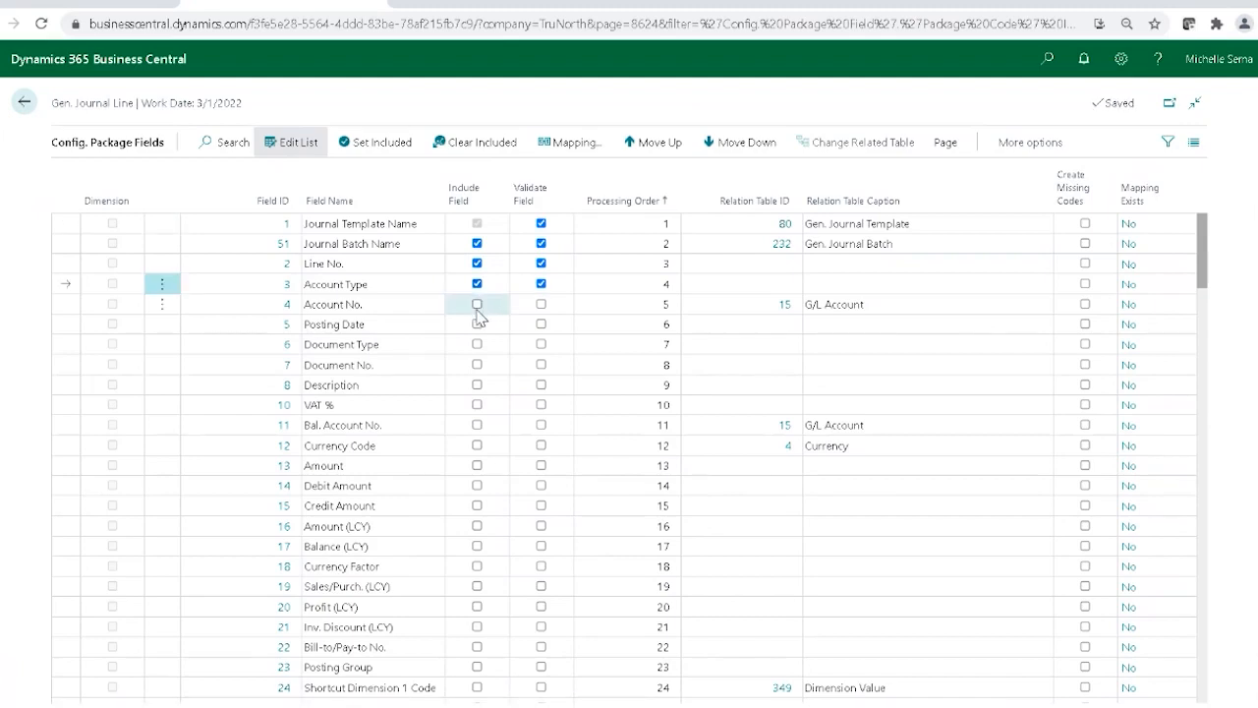
pyautogui.click(476, 307)
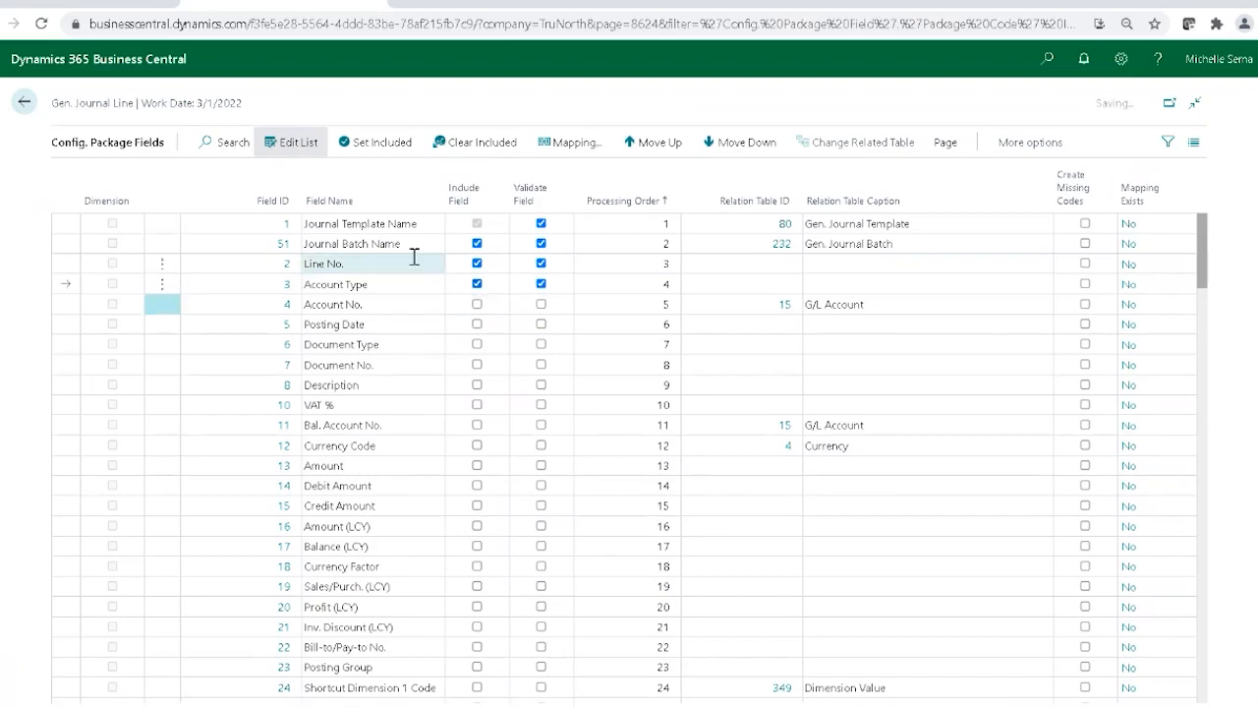
pyautogui.click(476, 326)
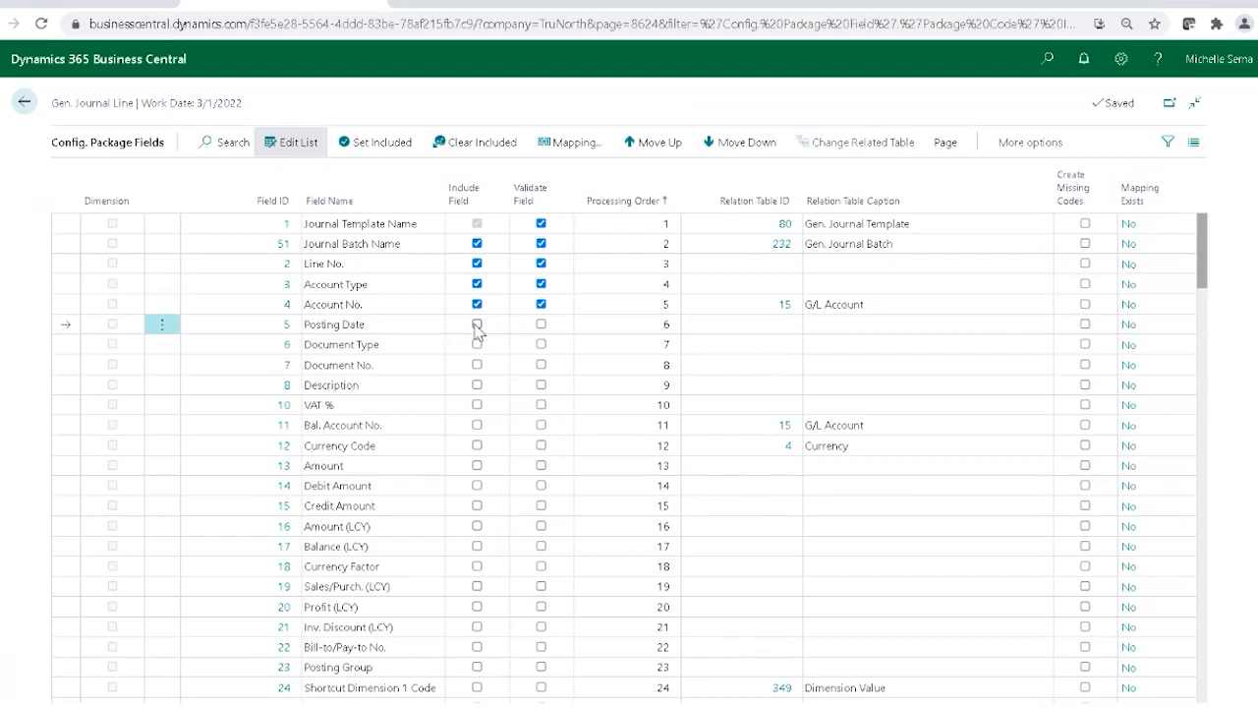
pyautogui.click(478, 349)
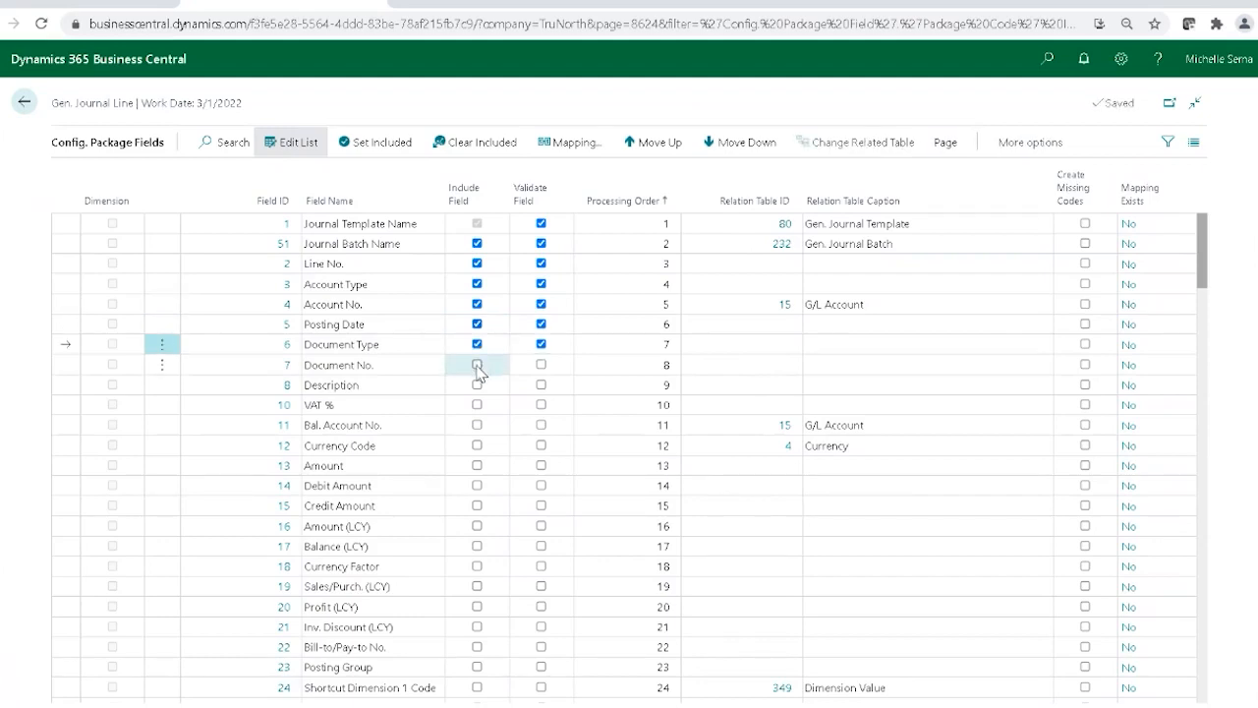
pyautogui.click(477, 368)
pyautogui.click(477, 387)
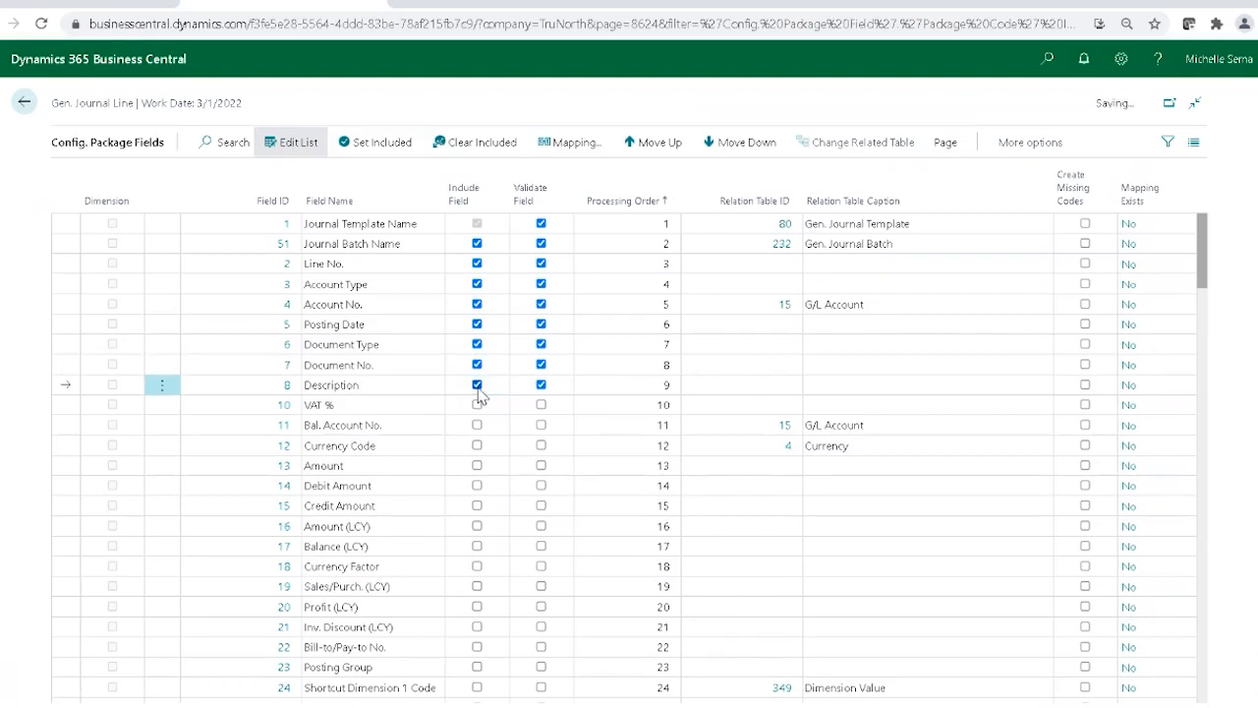
pyautogui.click(477, 467)
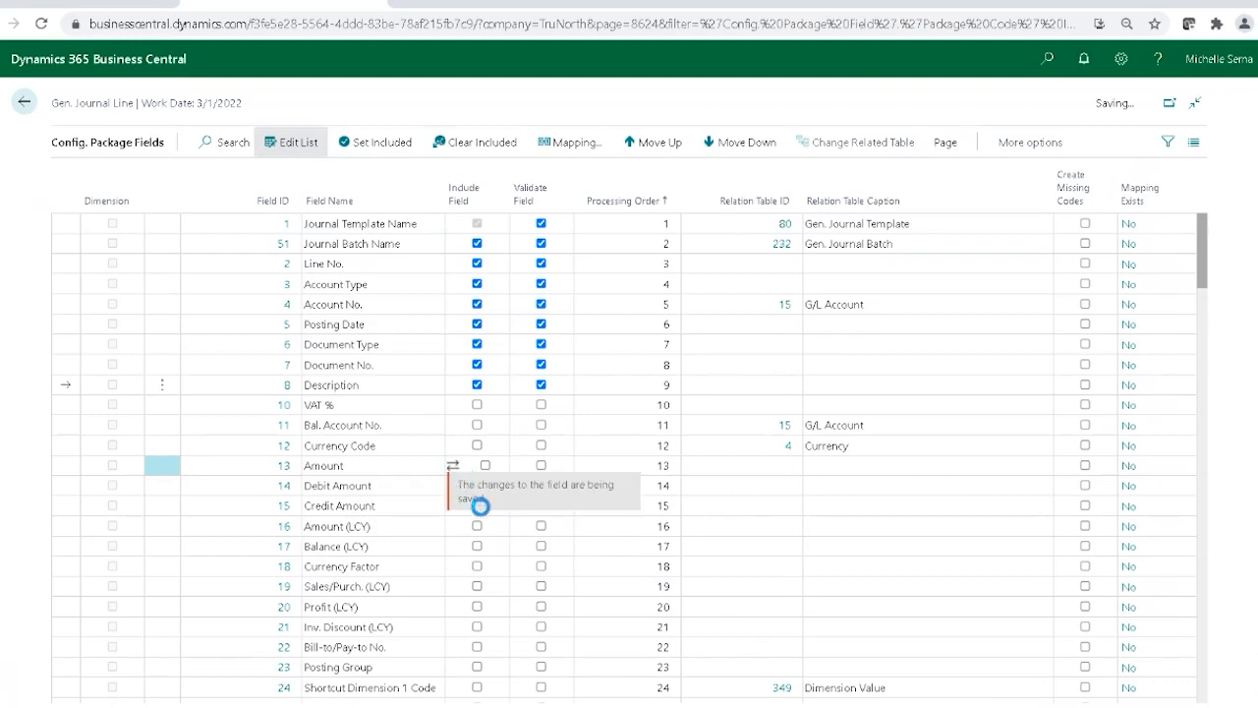
# Step: Filter the package fields by "bal", include the Bal. Account Type field, and clear the filter
pyautogui.click(222, 142)
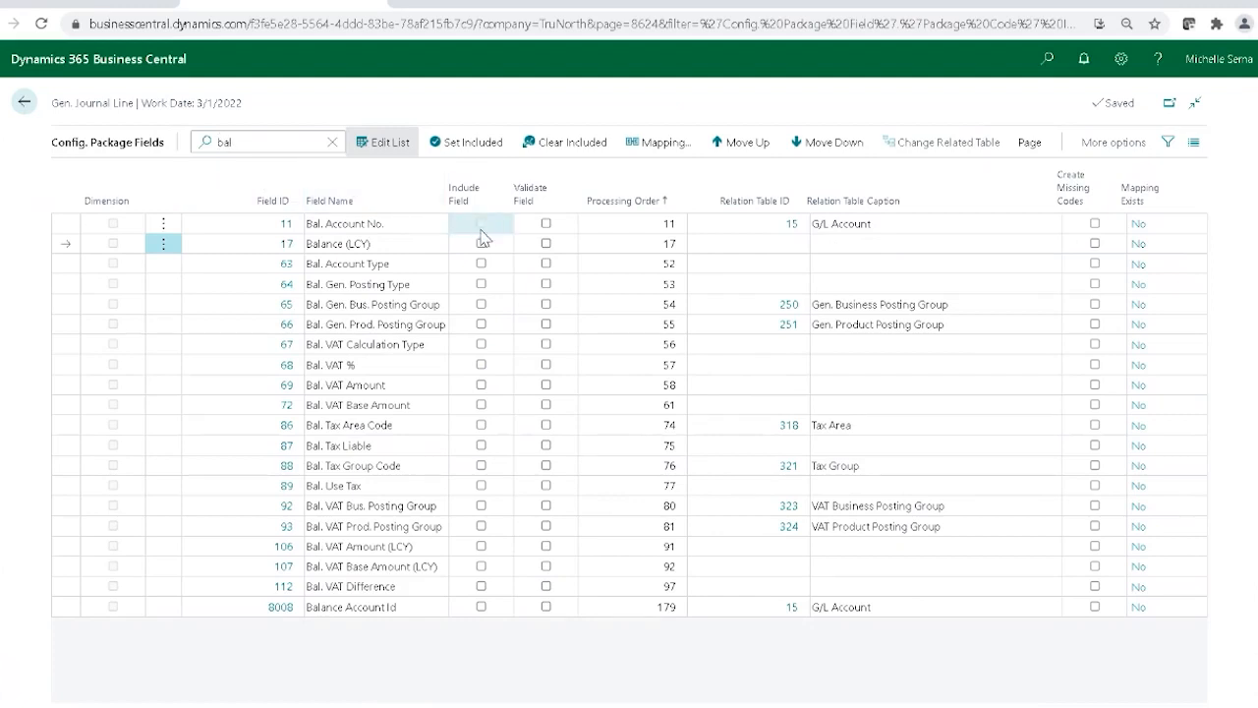
pyautogui.click(481, 263)
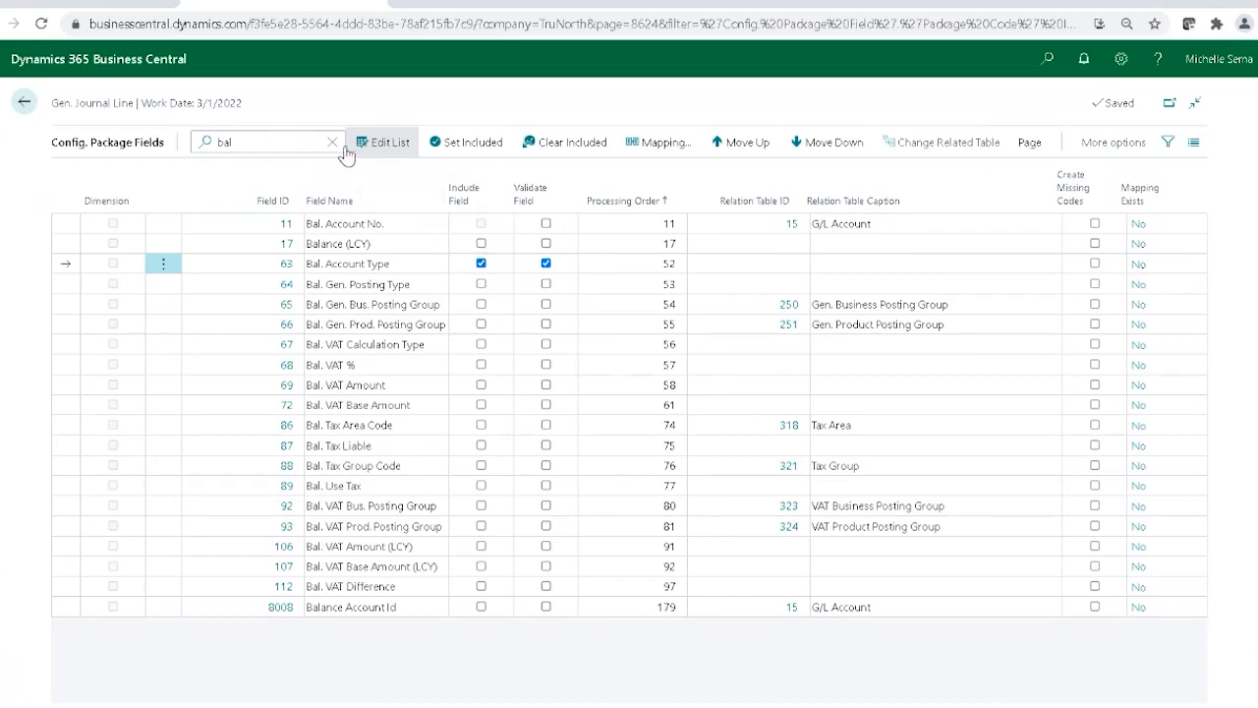
pyautogui.click(332, 142)
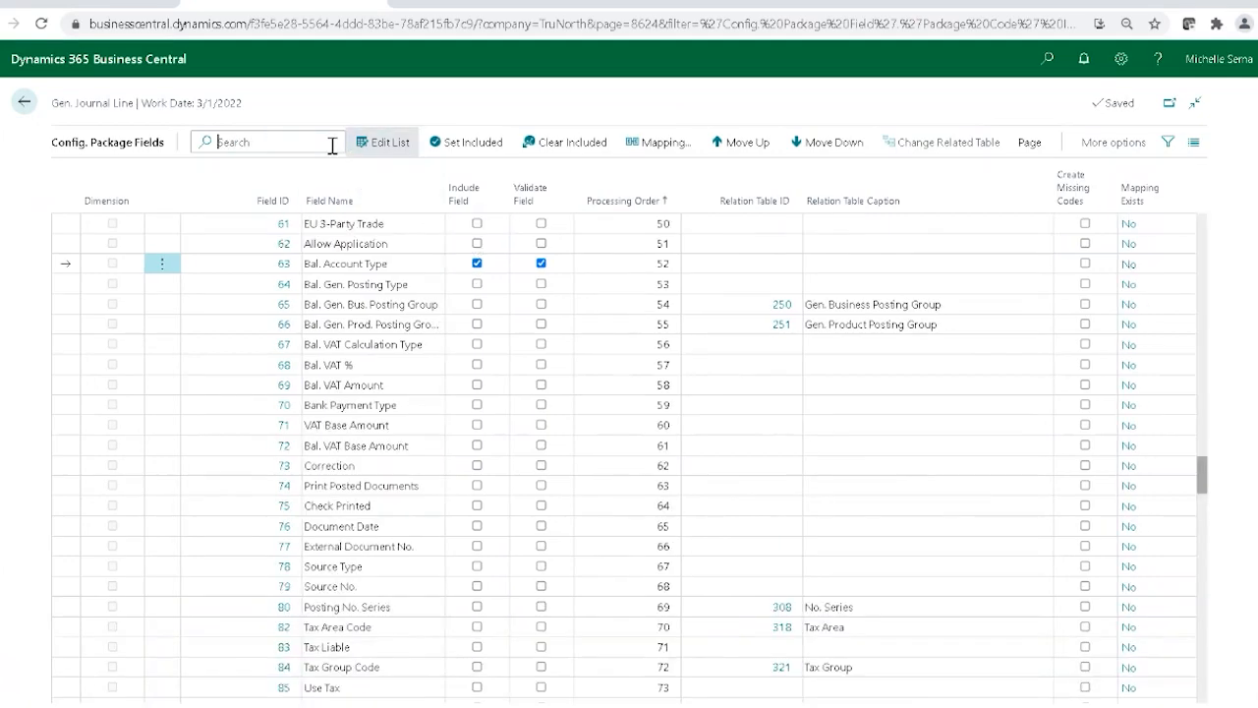
# Step: Include the Bal. Account No. field in the Gen. Journal Line package fields
pyautogui.scroll(2, 488, 327)
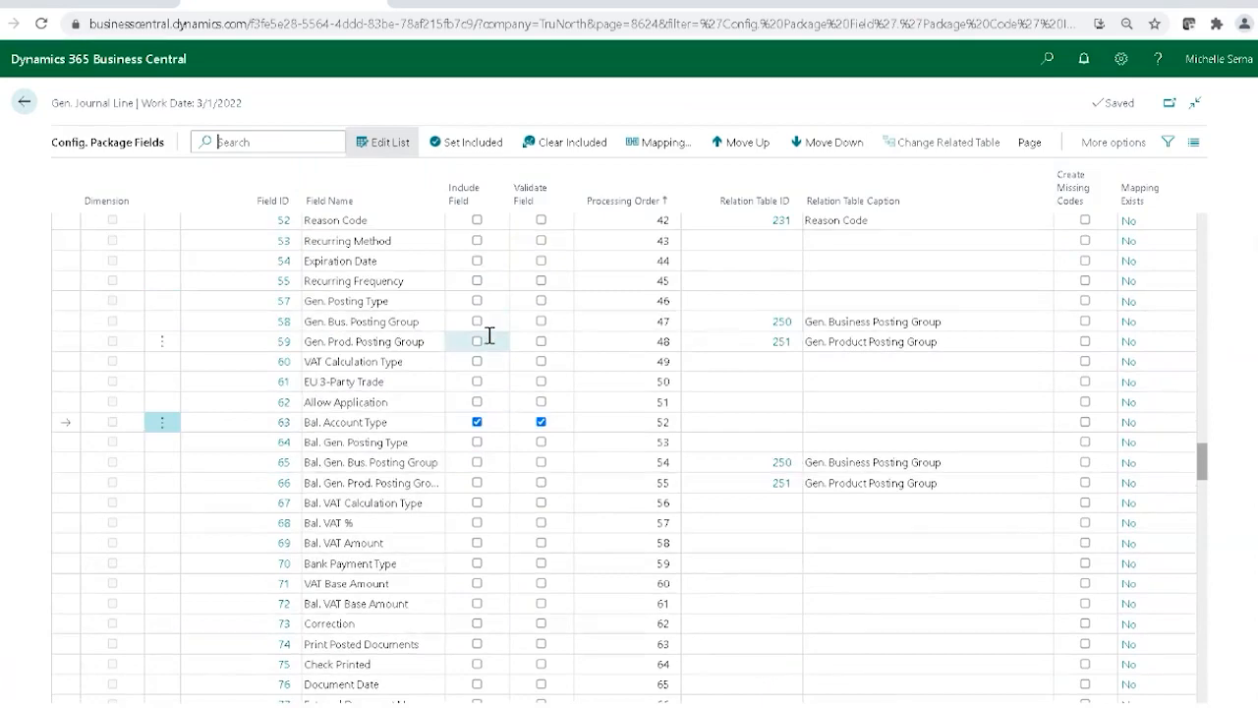
pyautogui.scroll(4, 488, 327)
pyautogui.scroll(4, 483, 341)
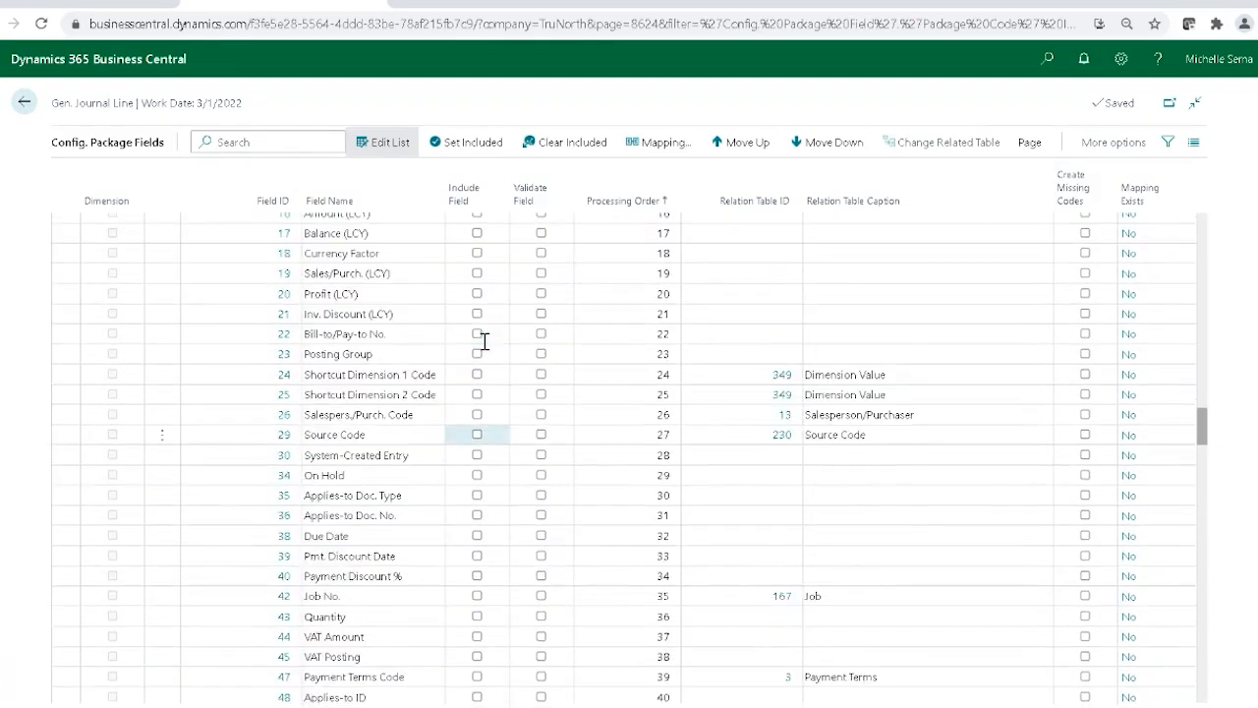
pyautogui.scroll(1, 483, 343)
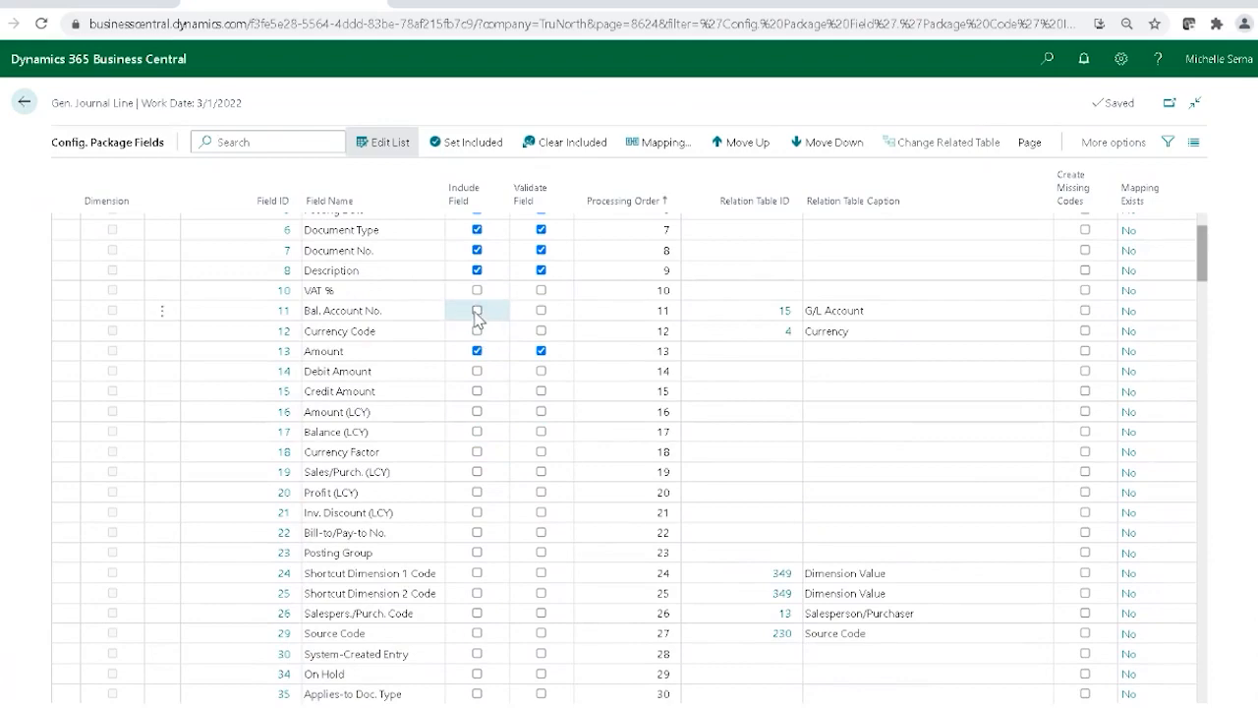
pyautogui.click(476, 310)
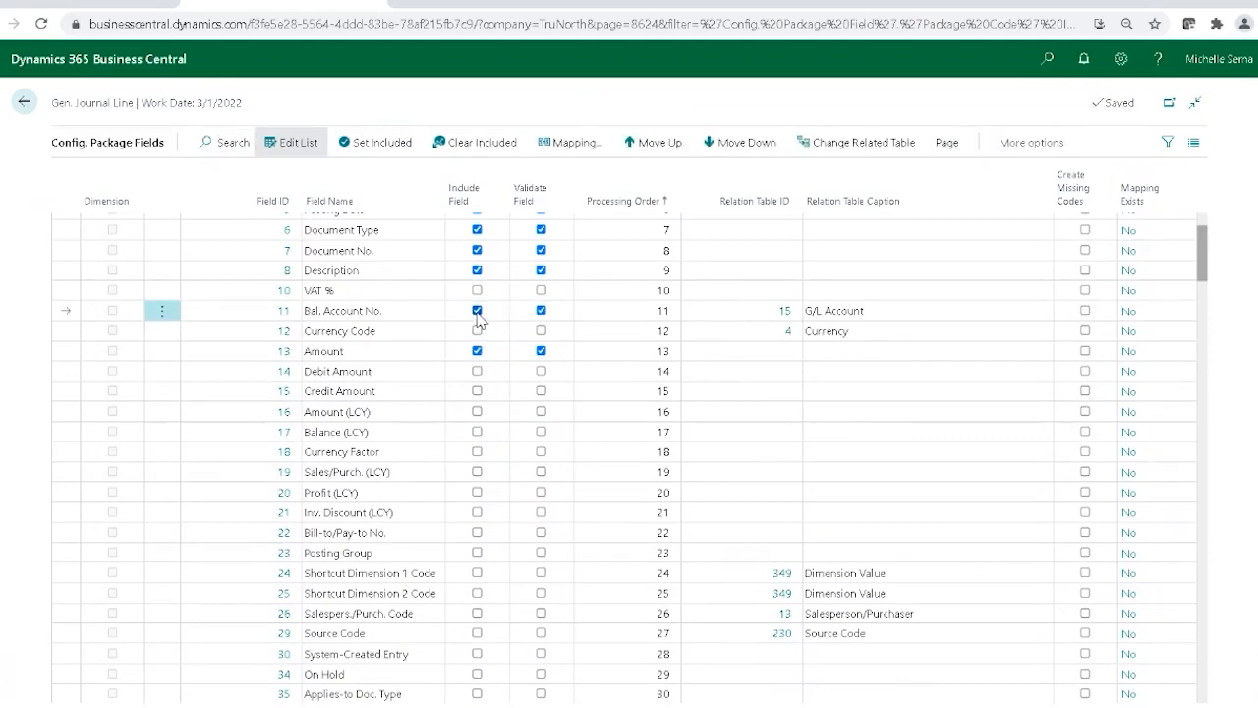
# Step: Include the External Document No. field in the Gen. Journal Line package fields
pyautogui.scroll(2, 478, 407)
pyautogui.scroll(-6, 473, 395)
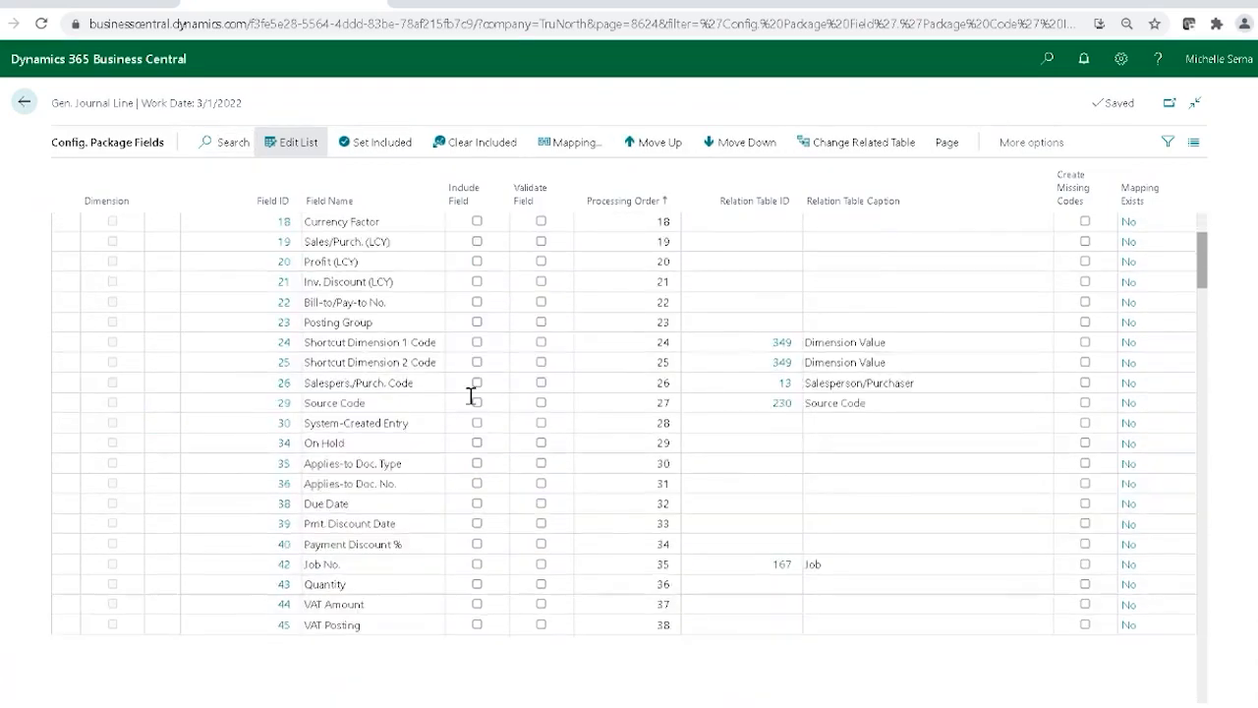
pyautogui.scroll(-4, 472, 393)
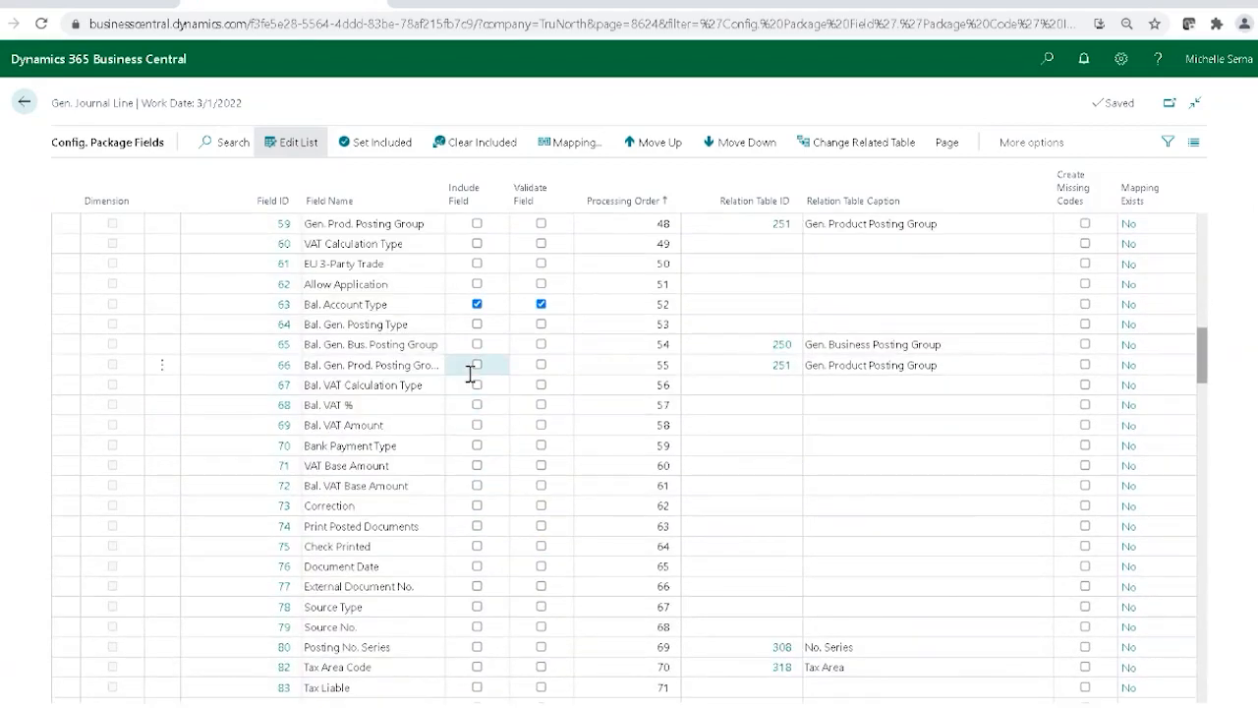
pyautogui.scroll(-2, 469, 373)
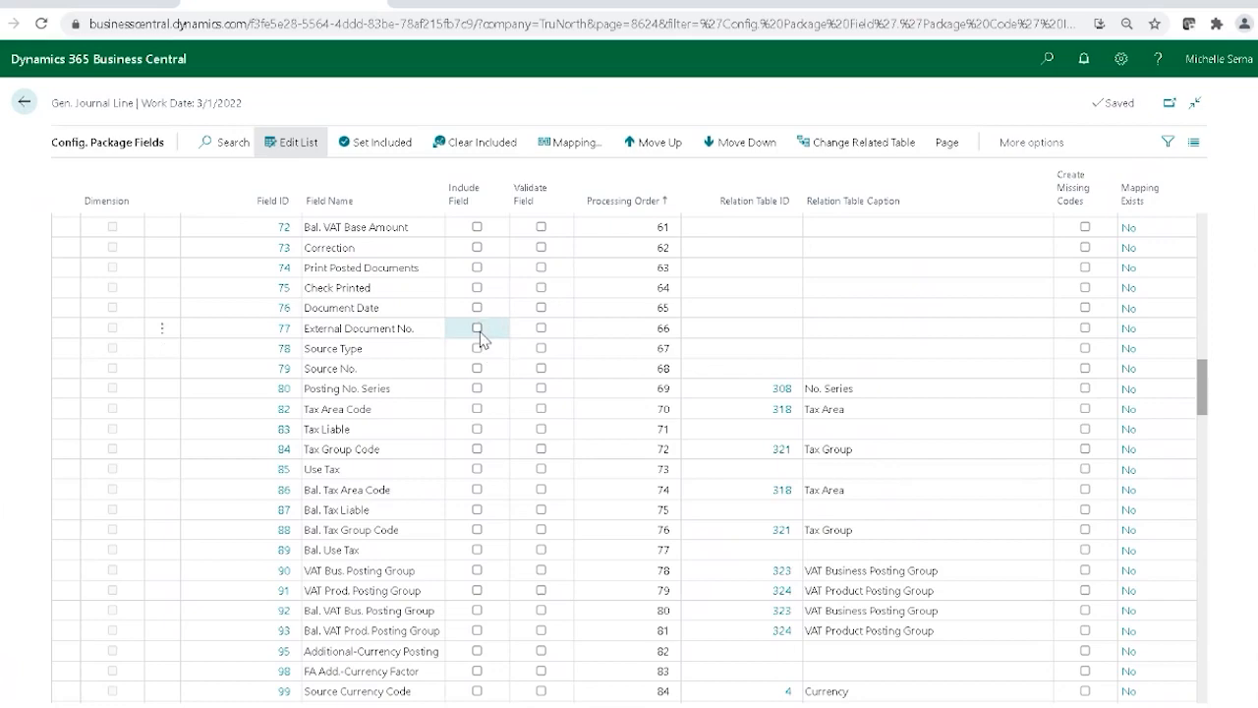
pyautogui.click(477, 329)
# Step: Move the Bal. Account Type field up to processing order 11, directly above Bal. Account No
pyautogui.scroll(-1, 462, 525)
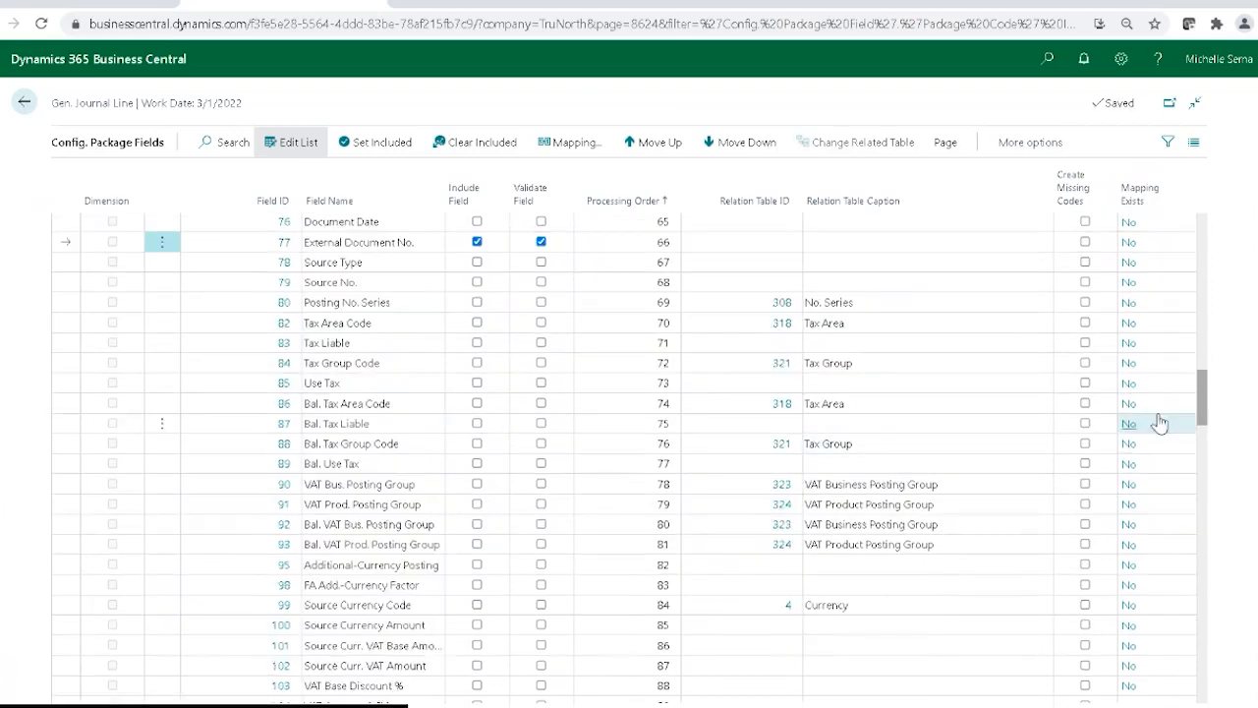
pyautogui.moveTo(1206, 398); pyautogui.dragTo(1218, 688)
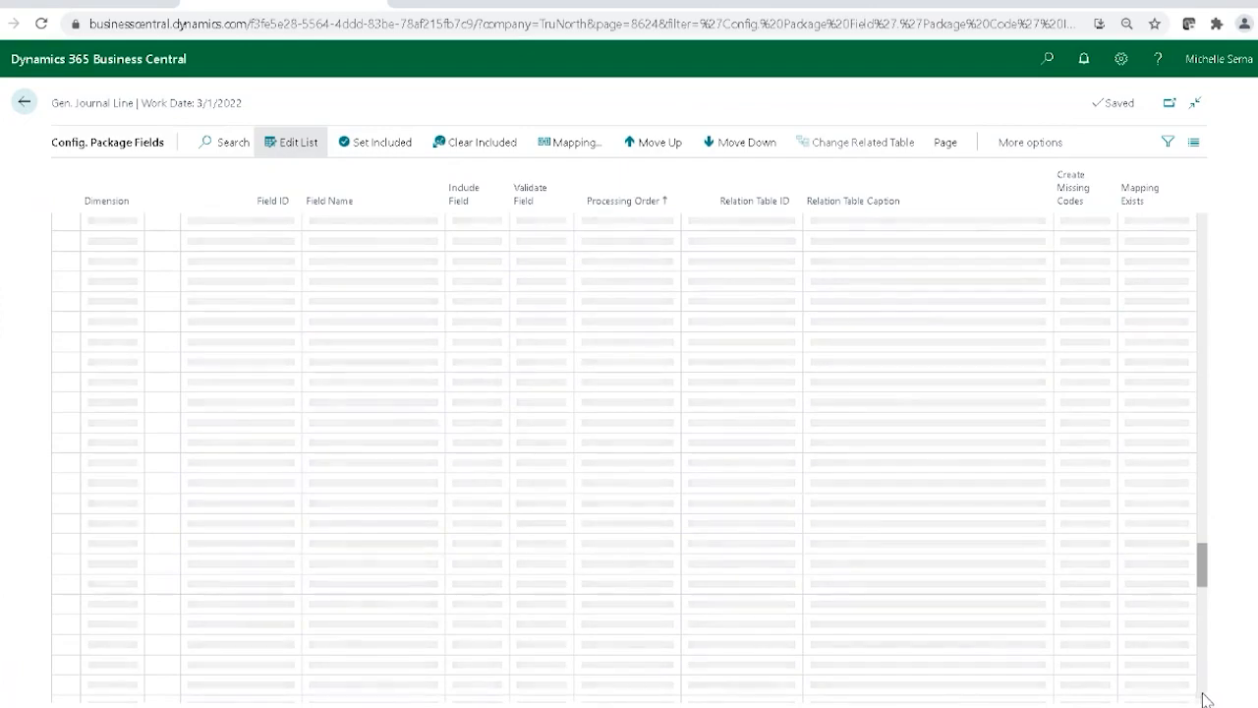
pyautogui.click(1199, 675)
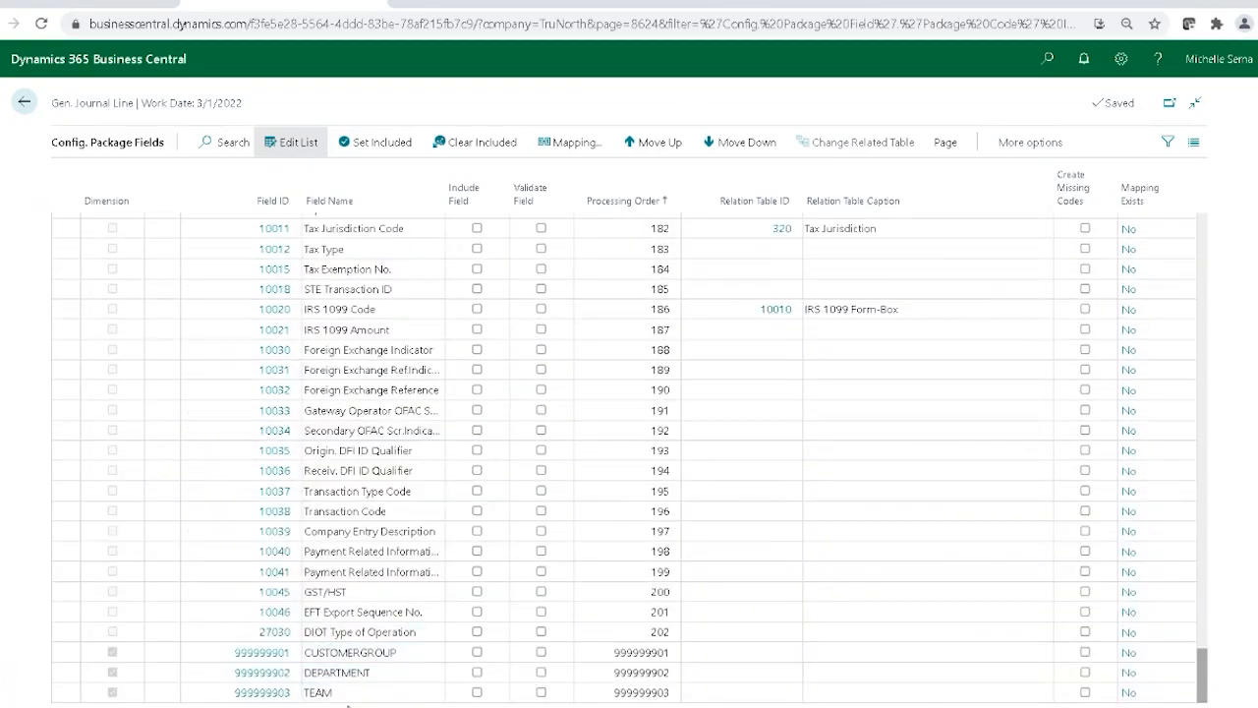
pyautogui.moveTo(1205, 673); pyautogui.dragTo(1189, 208)
pyautogui.scroll(-4, 437, 480)
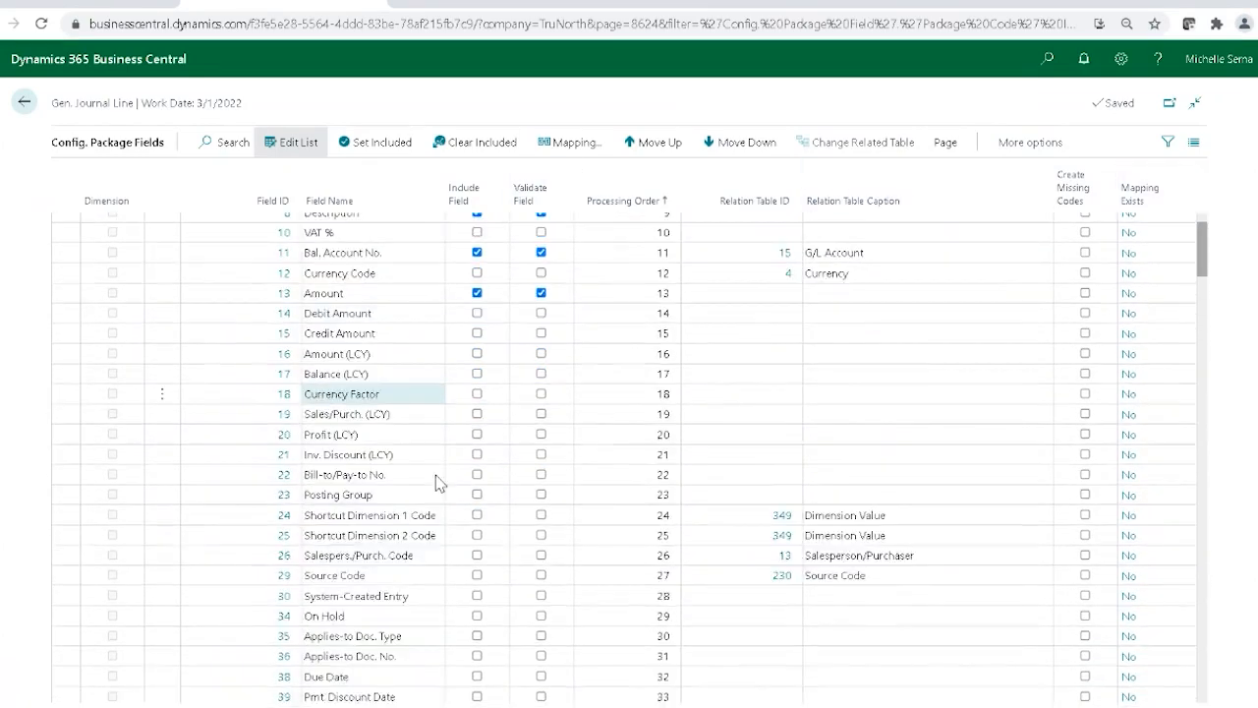
pyautogui.scroll(-6, 437, 479)
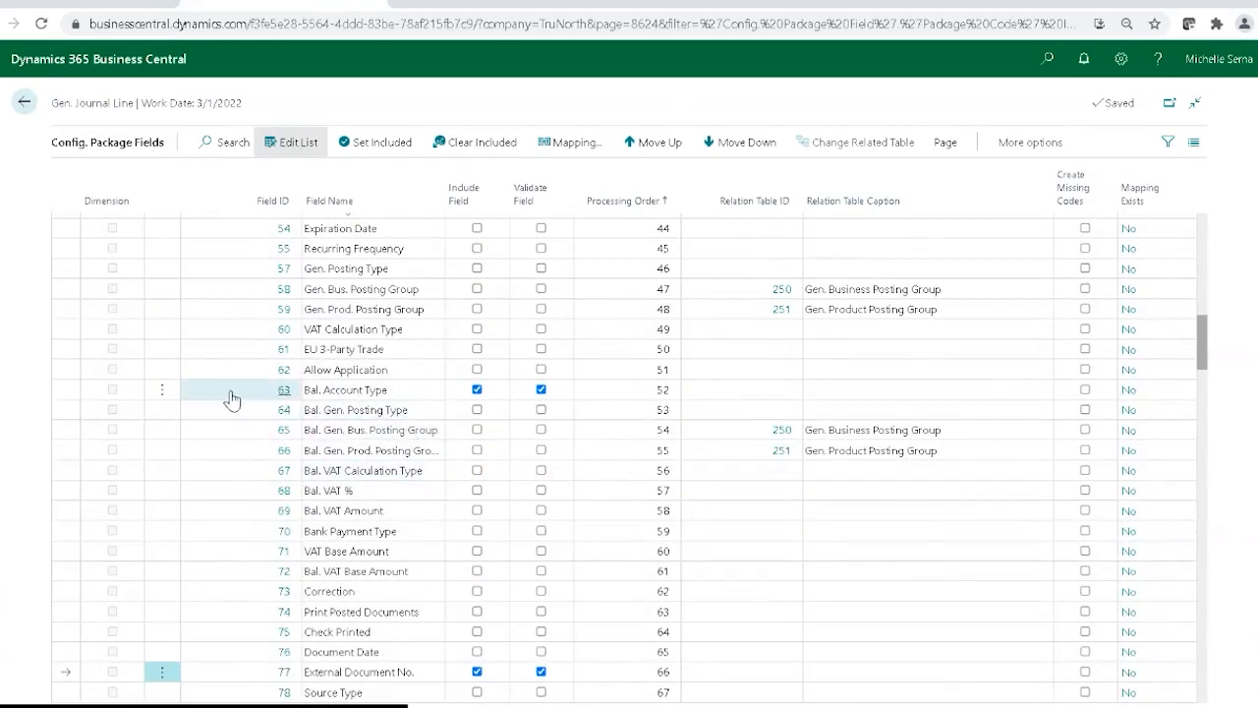
pyautogui.click(74, 394)
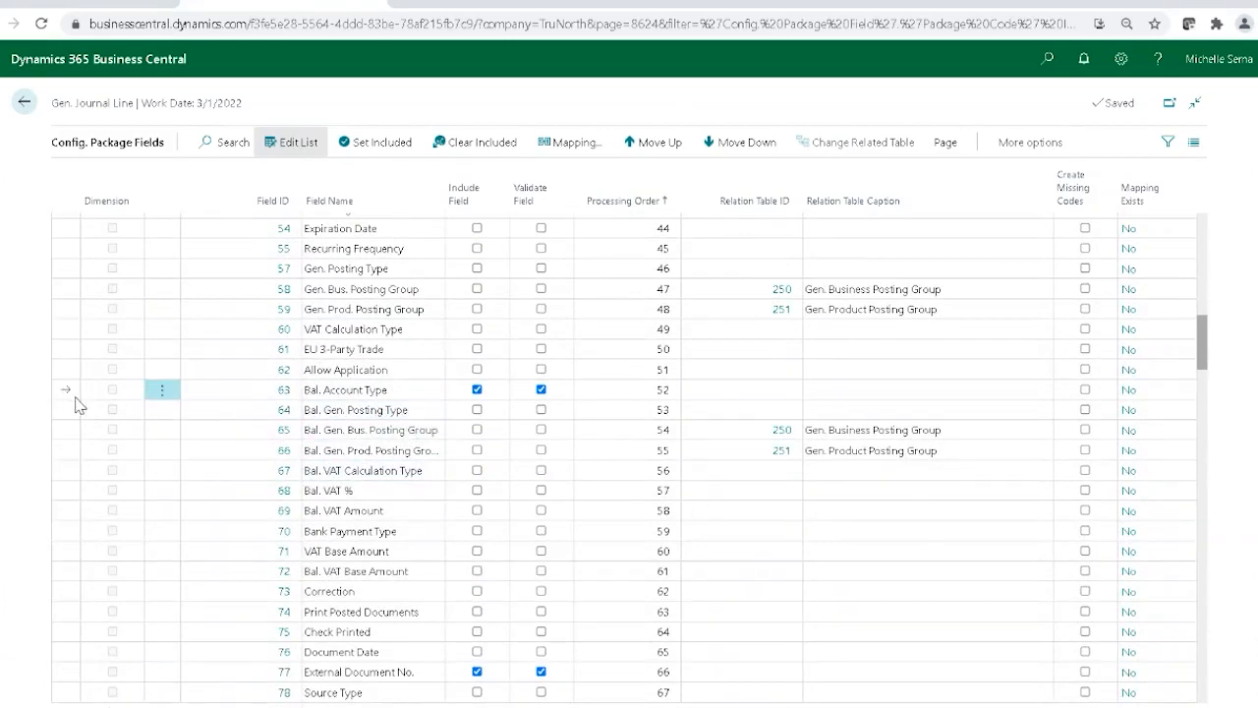
pyautogui.click(657, 143)
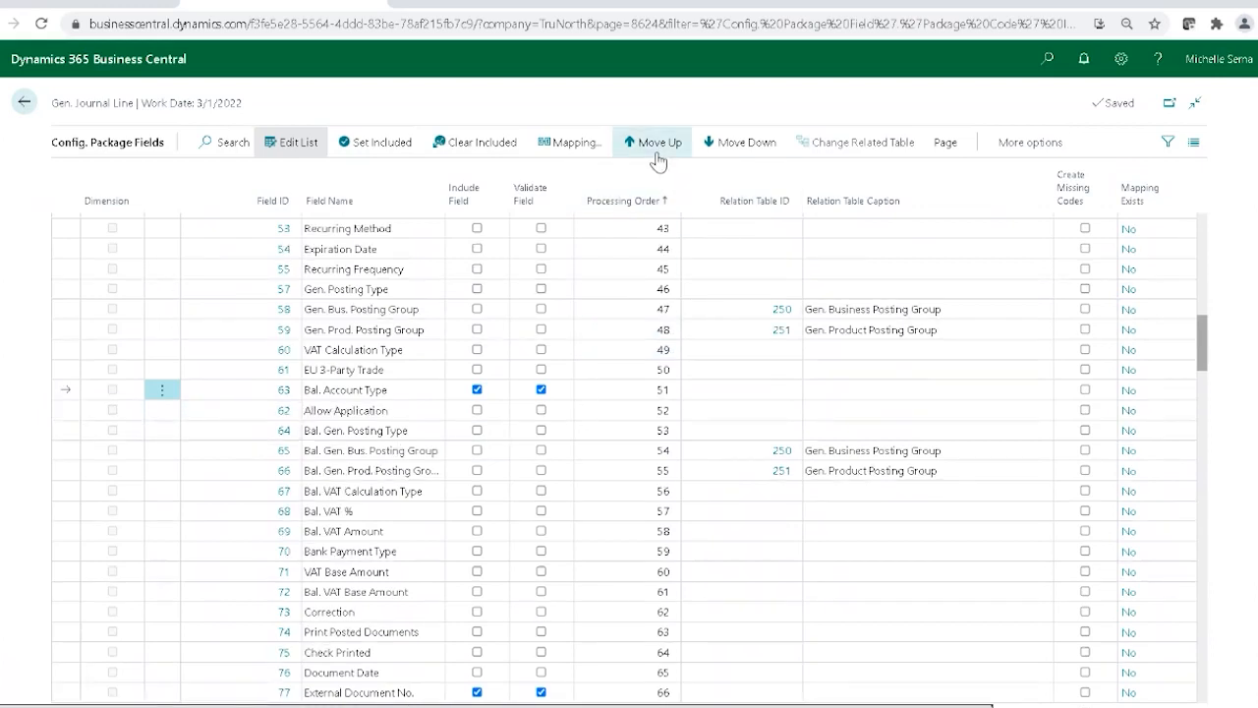
pyautogui.click(657, 143)
pyautogui.click(656, 153)
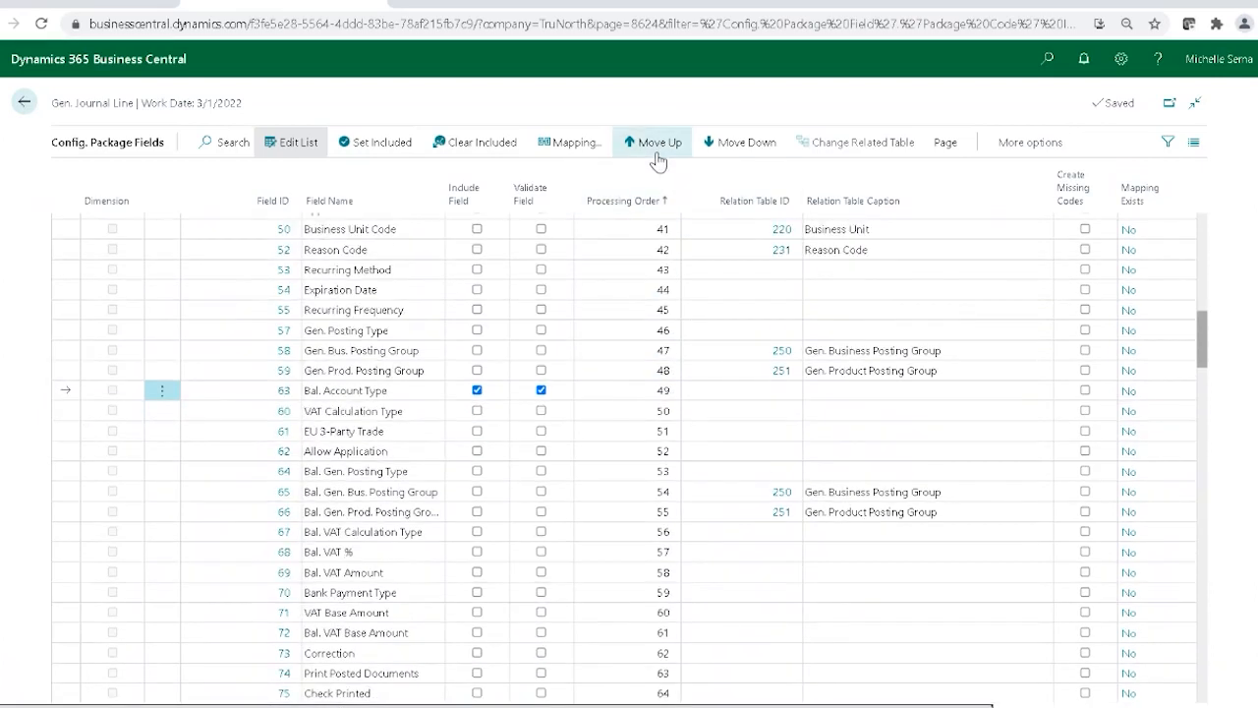
pyautogui.click(657, 154)
pyautogui.click(657, 153)
pyautogui.click(656, 153)
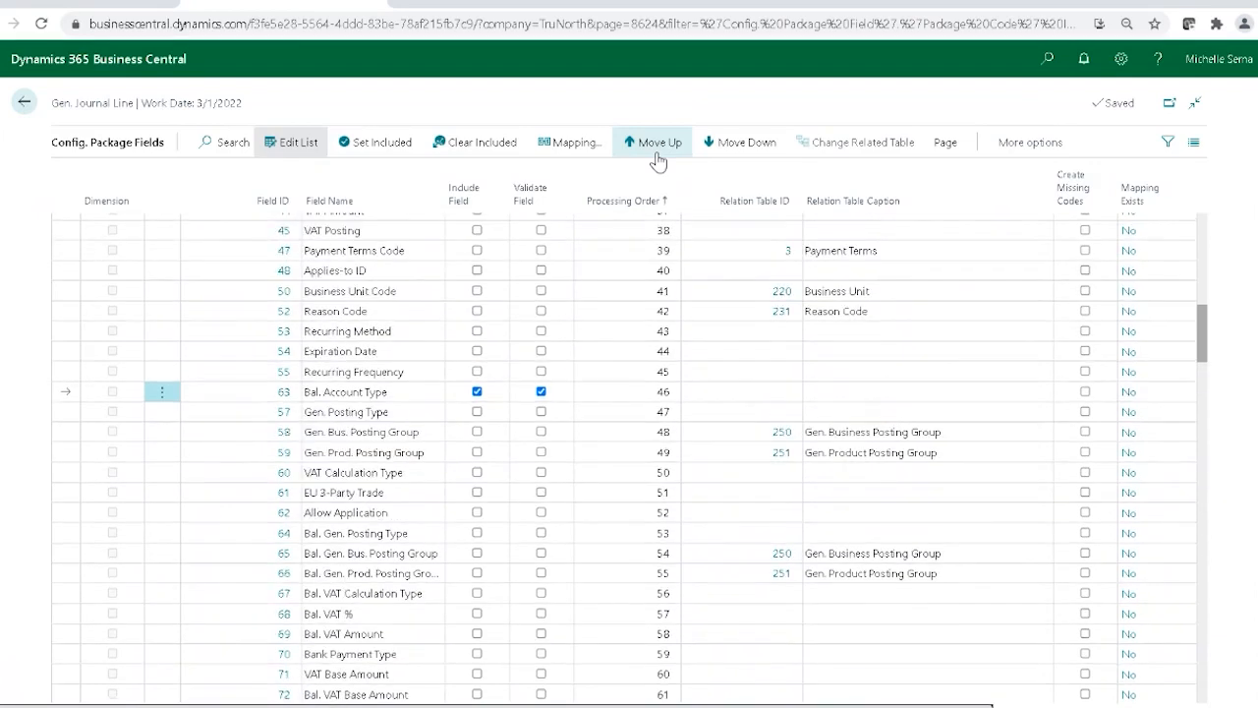
pyautogui.click(656, 153)
pyautogui.click(657, 153)
pyautogui.click(656, 153)
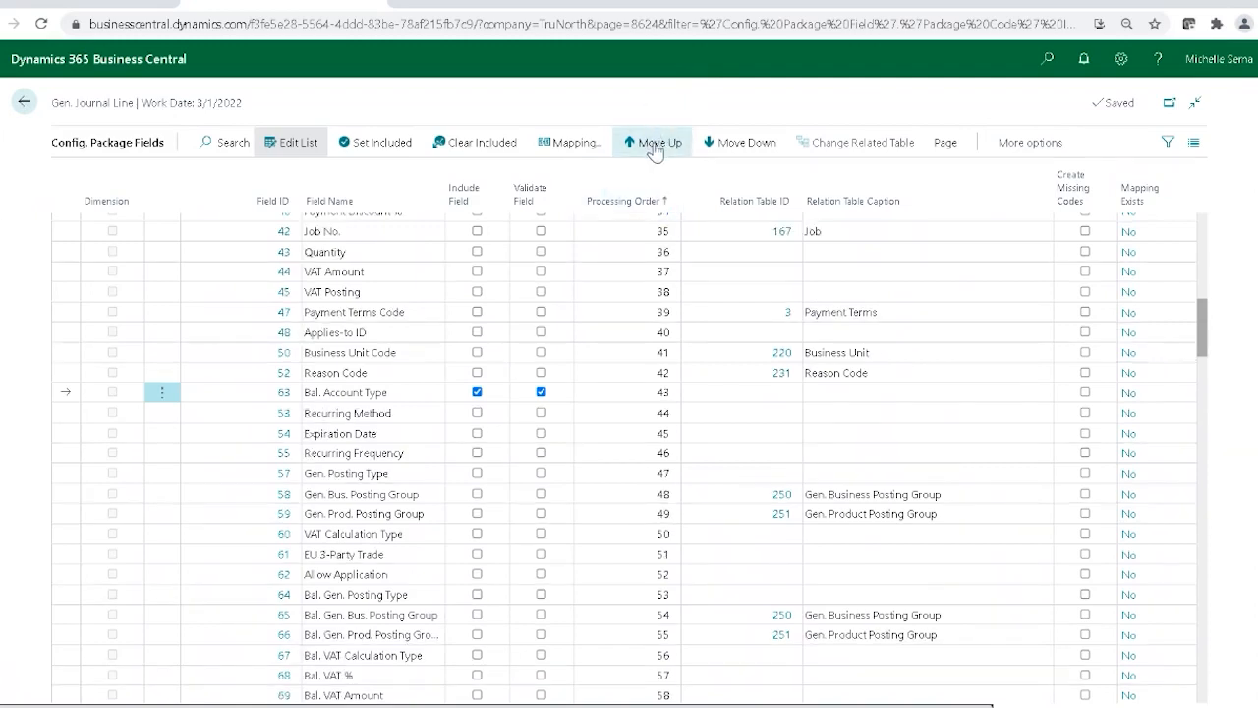
pyautogui.click(653, 142)
pyautogui.click(651, 145)
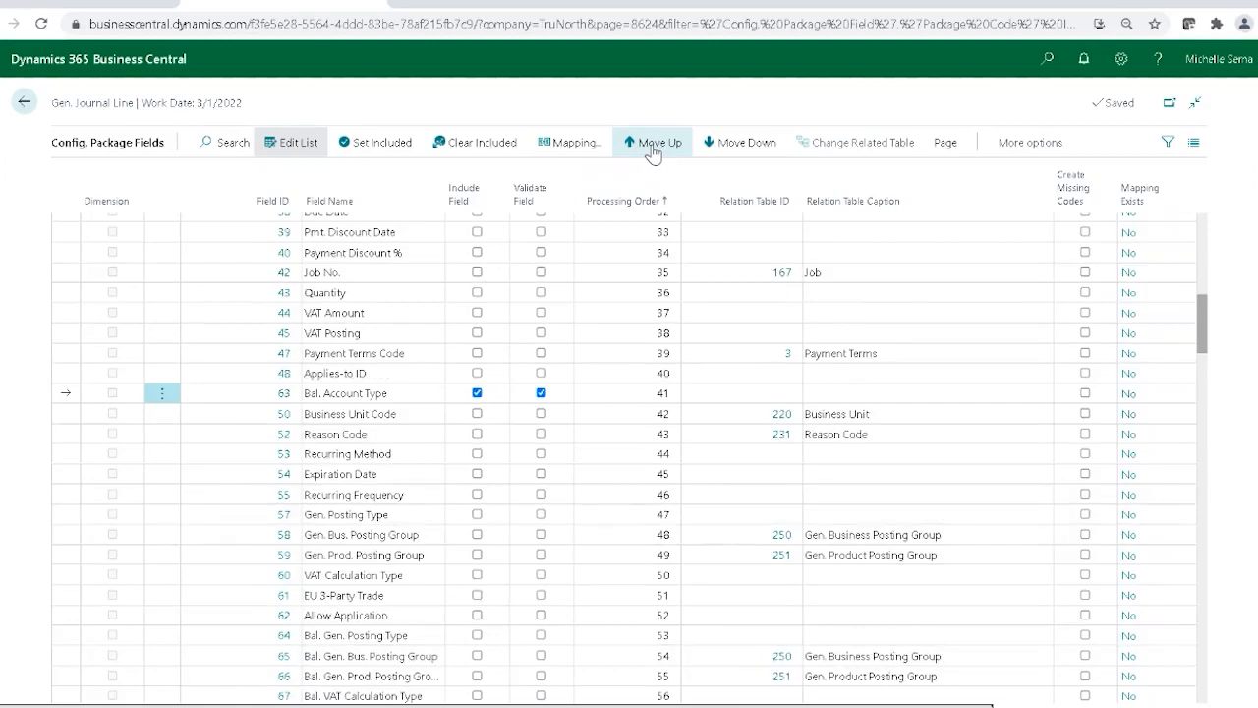
pyautogui.click(652, 144)
pyautogui.click(651, 145)
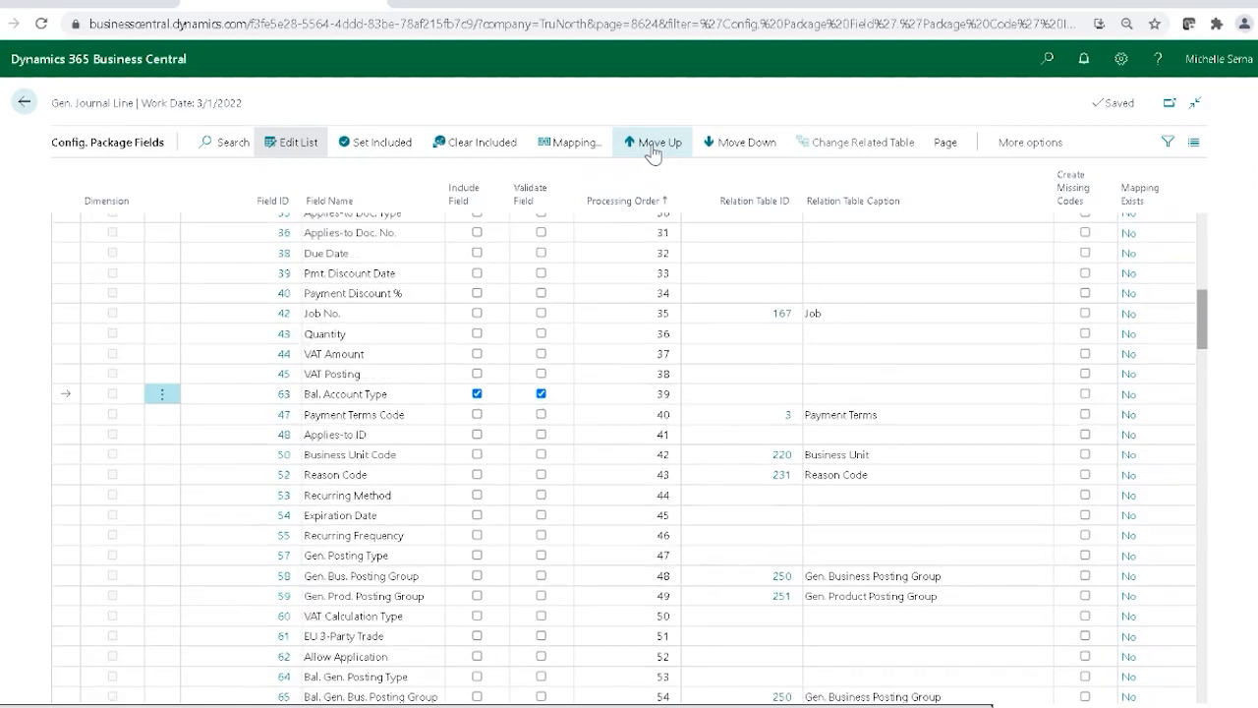
pyautogui.click(652, 144)
pyautogui.click(652, 145)
pyautogui.click(651, 145)
pyautogui.click(651, 144)
pyautogui.click(652, 144)
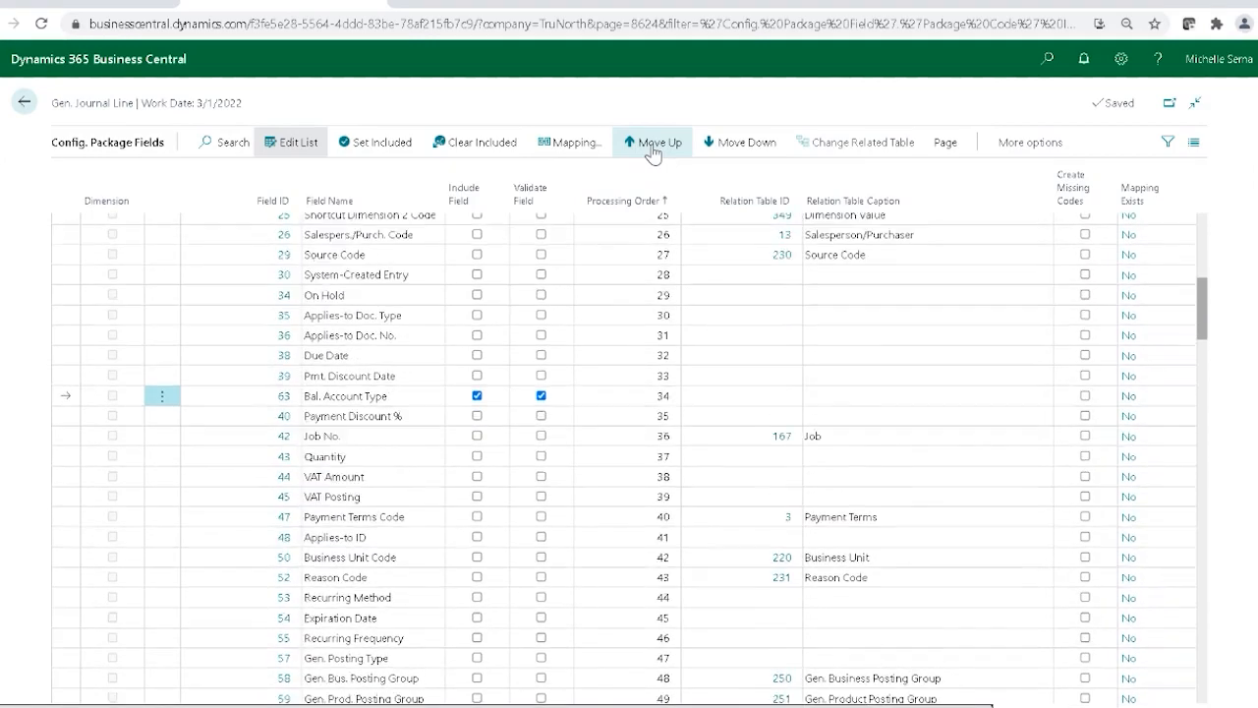
pyautogui.click(651, 144)
pyautogui.click(652, 144)
pyautogui.click(651, 144)
pyautogui.click(652, 144)
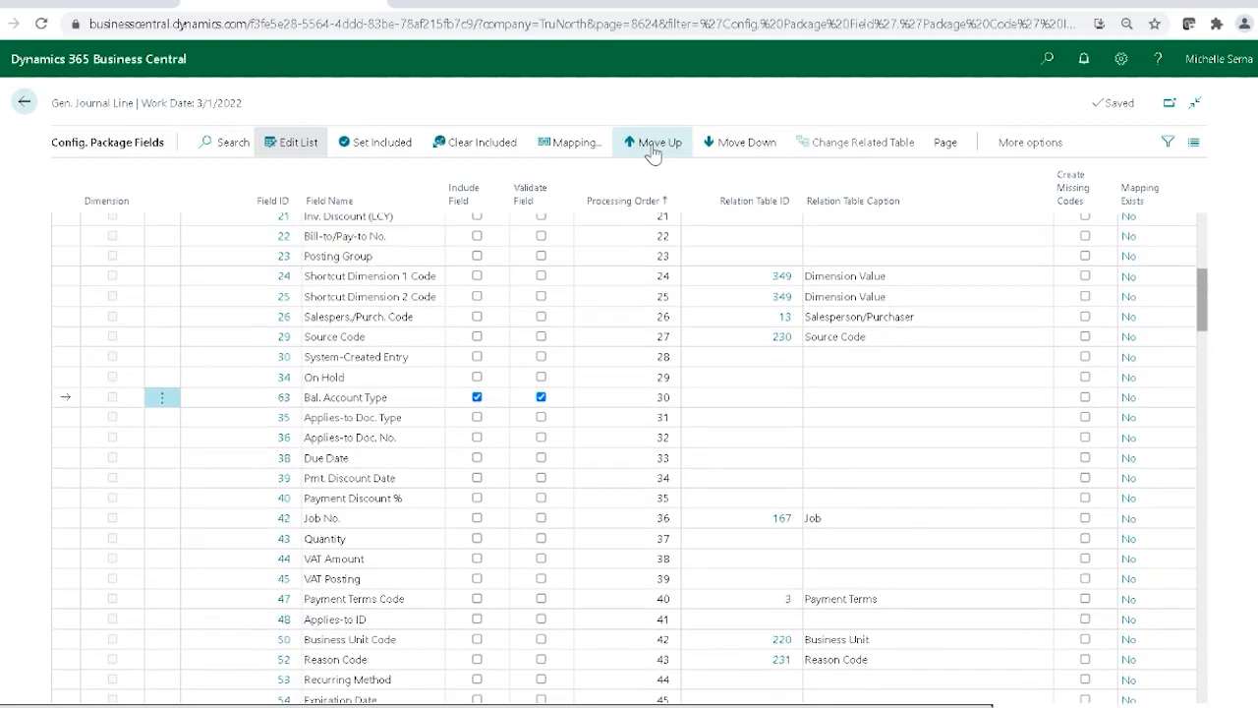
pyautogui.click(652, 145)
pyautogui.click(651, 145)
pyautogui.click(653, 150)
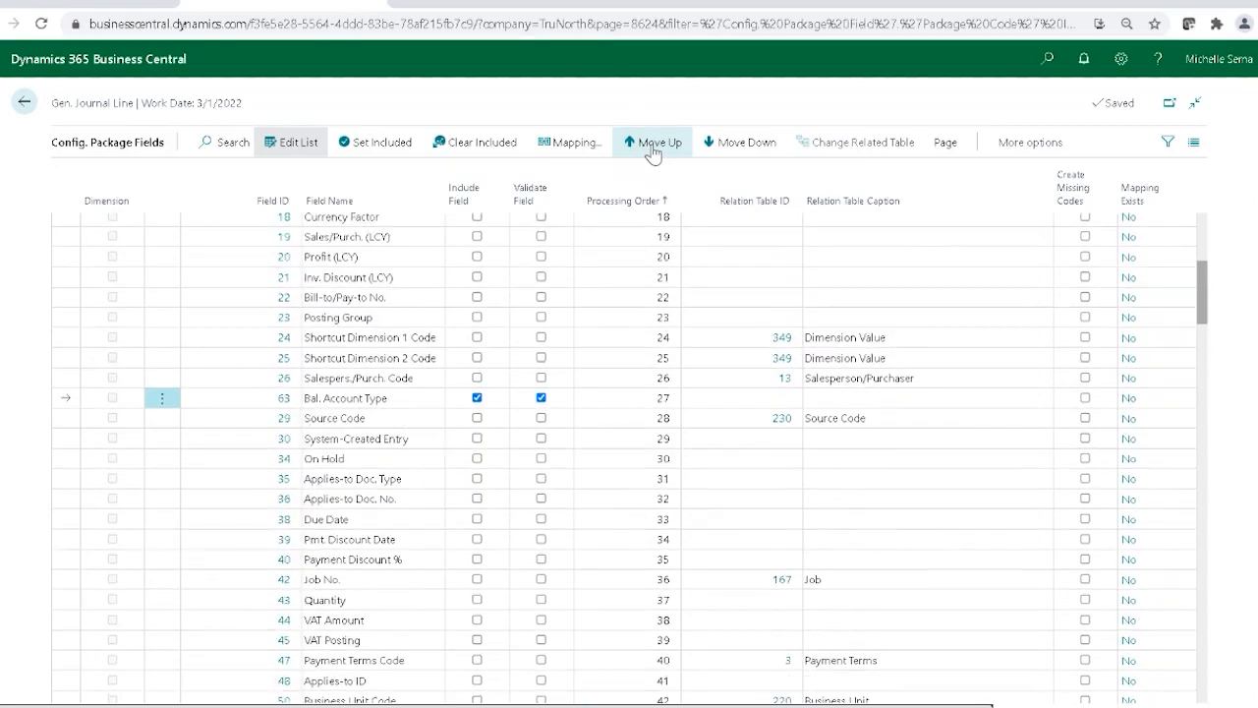
pyautogui.click(653, 149)
pyautogui.click(654, 149)
pyautogui.click(653, 149)
pyautogui.click(653, 150)
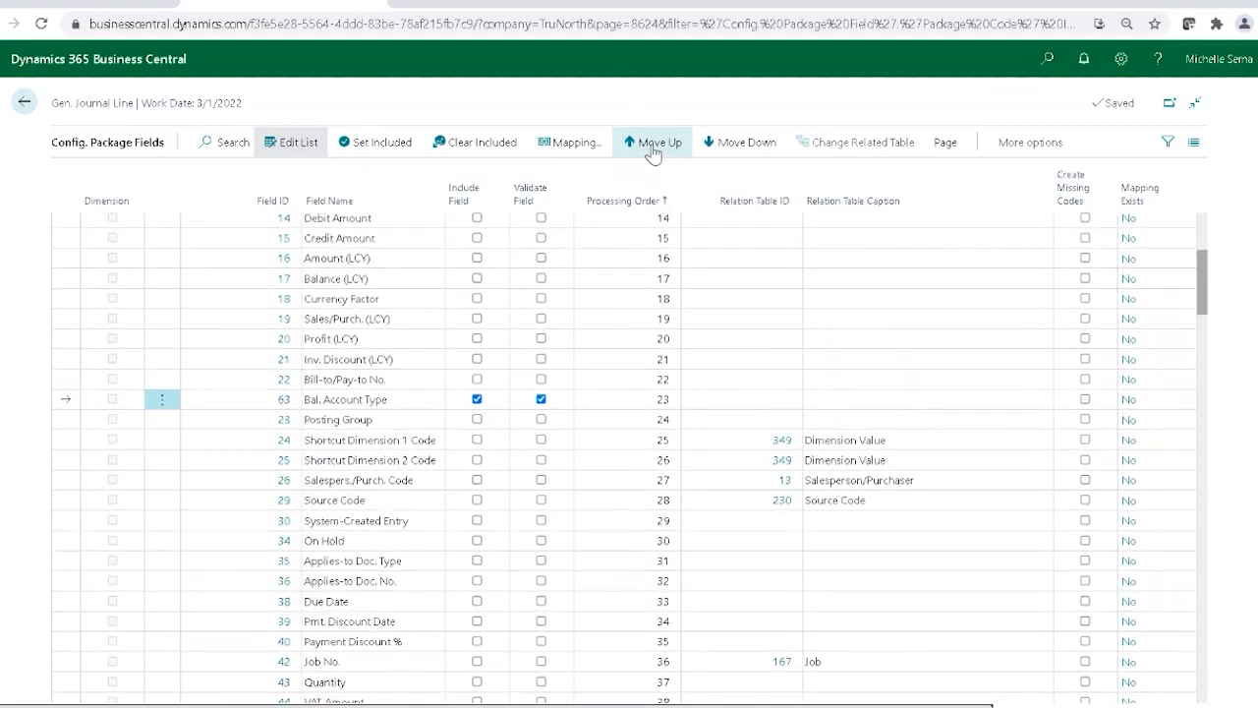
pyautogui.click(654, 150)
pyautogui.click(653, 150)
pyautogui.click(654, 149)
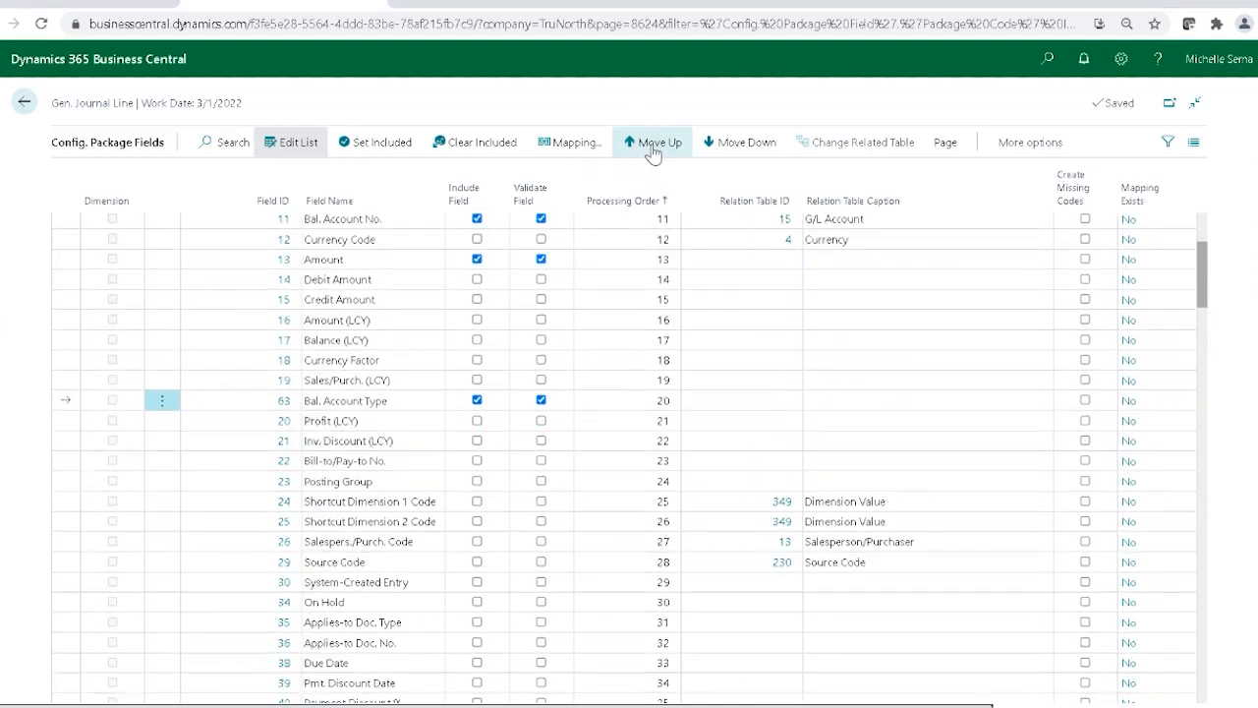
pyautogui.click(654, 149)
pyautogui.click(653, 149)
pyautogui.click(653, 149)
pyautogui.click(653, 150)
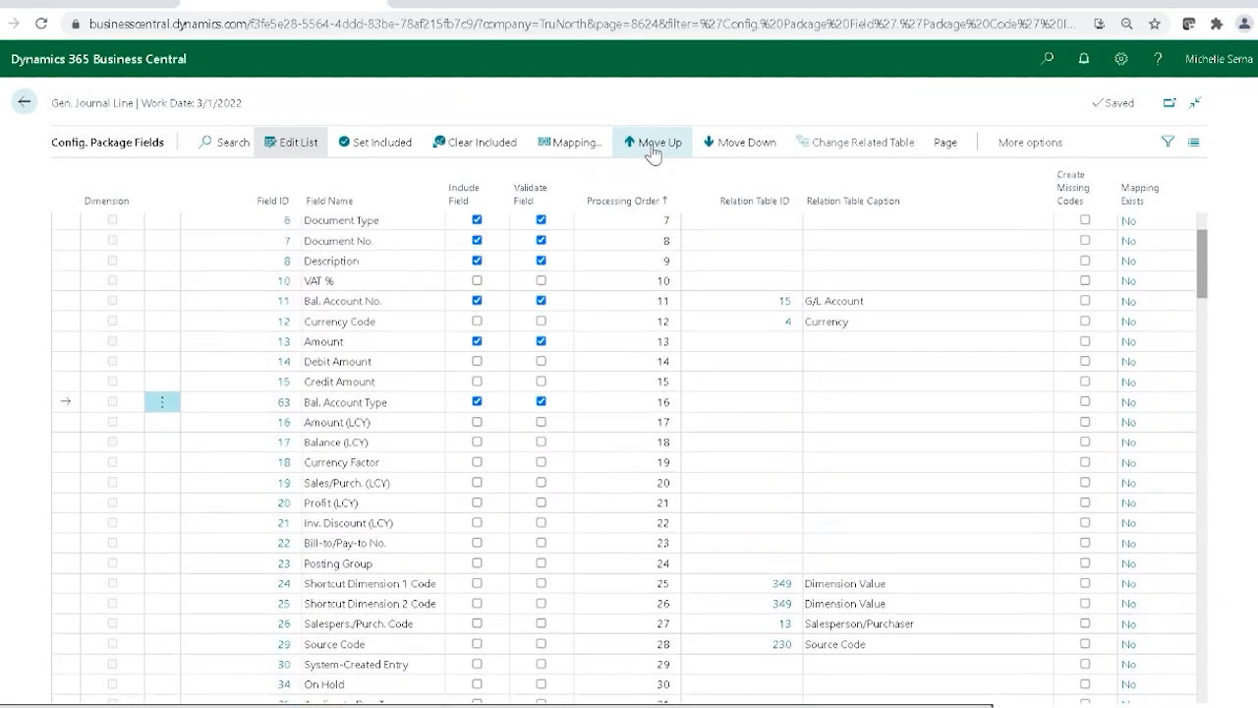
pyautogui.click(653, 149)
pyautogui.click(654, 149)
pyautogui.click(653, 149)
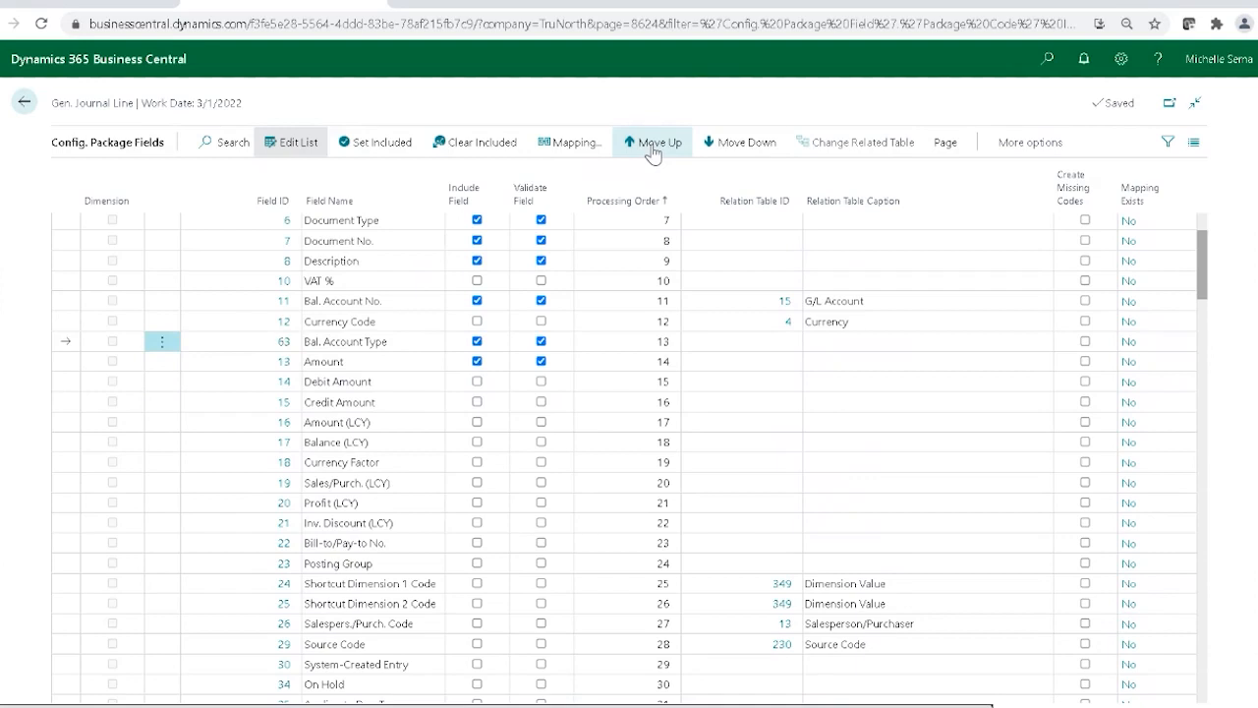
pyautogui.click(654, 149)
pyautogui.click(653, 150)
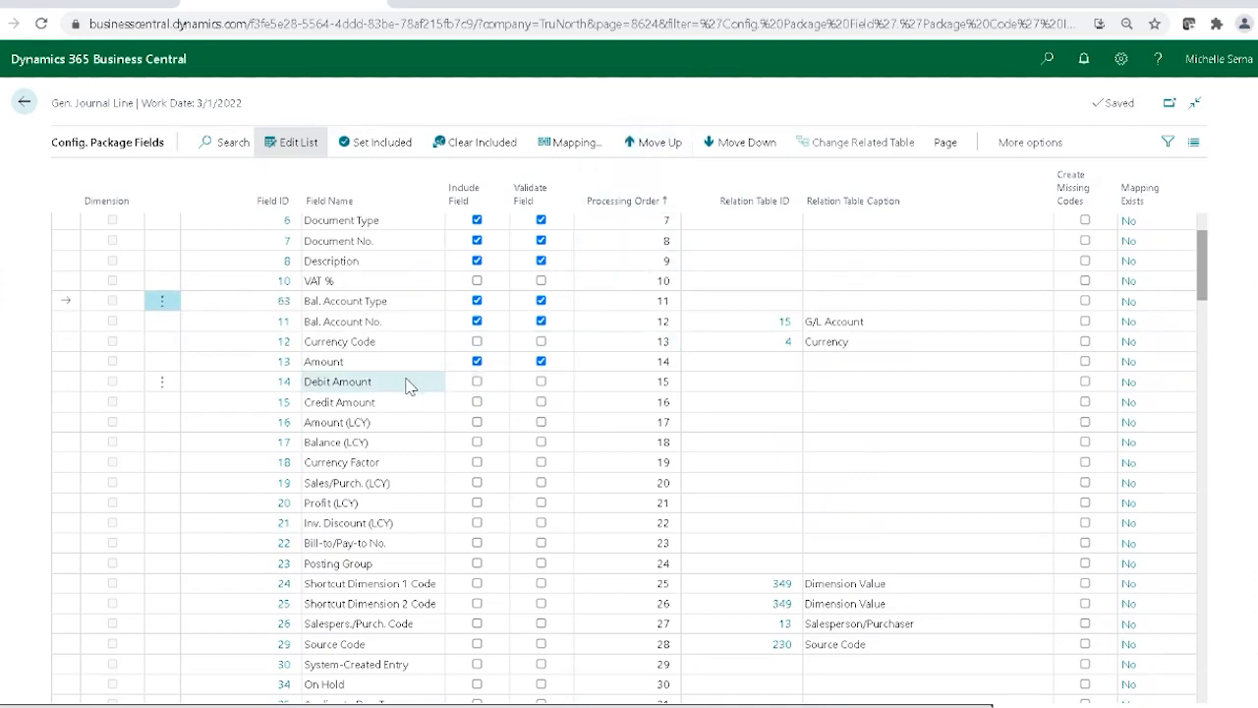
# Step: Move the Posting Date field up to processing order 4, directly above Account Type
pyautogui.scroll(2, 388, 384)
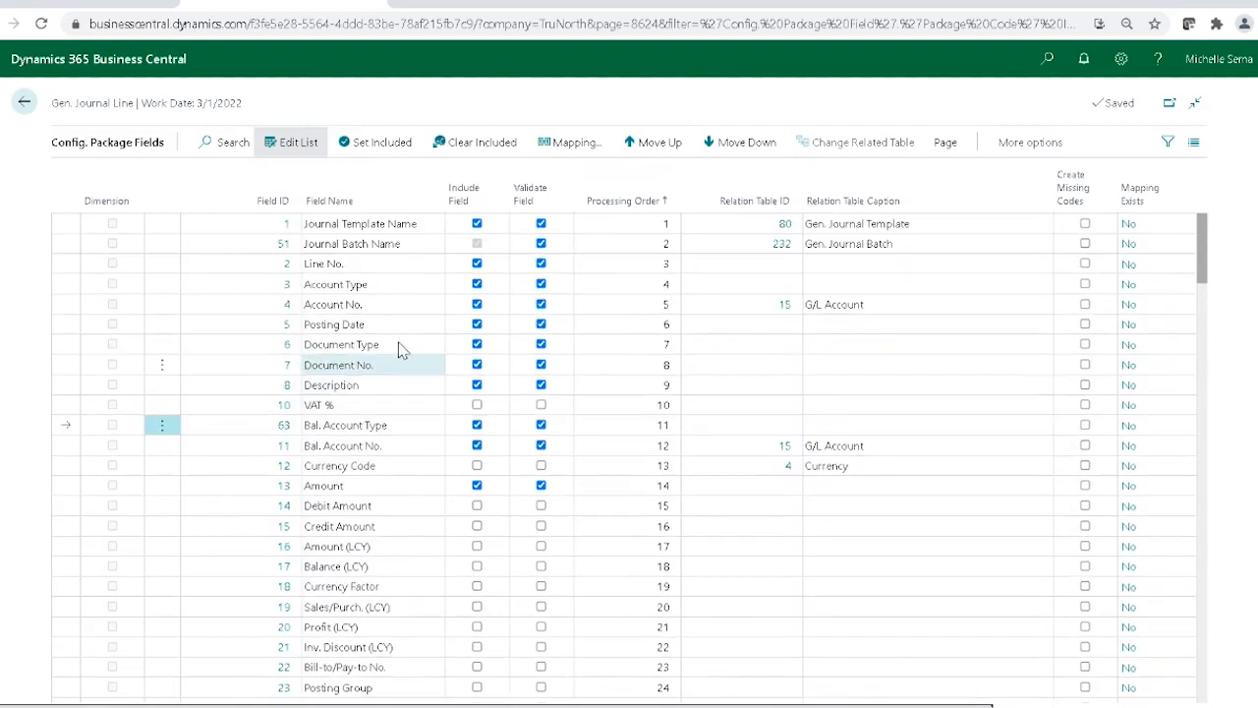
pyautogui.click(73, 331)
pyautogui.click(636, 149)
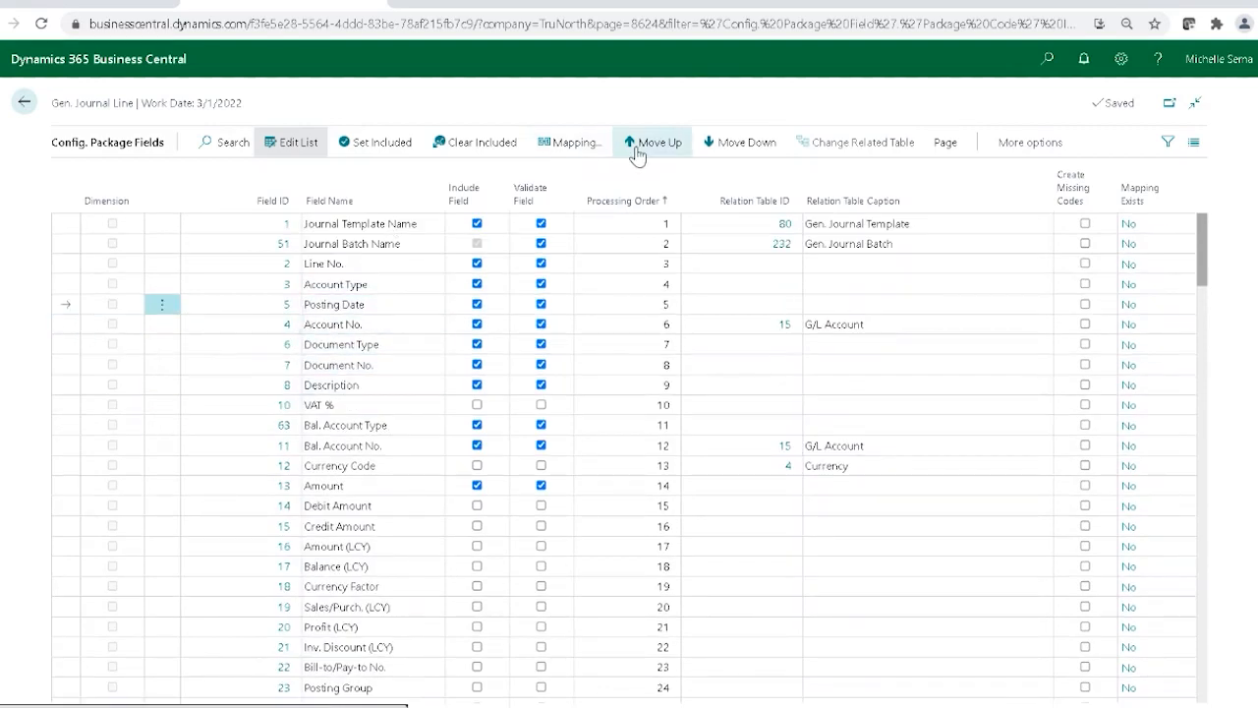
pyautogui.click(637, 150)
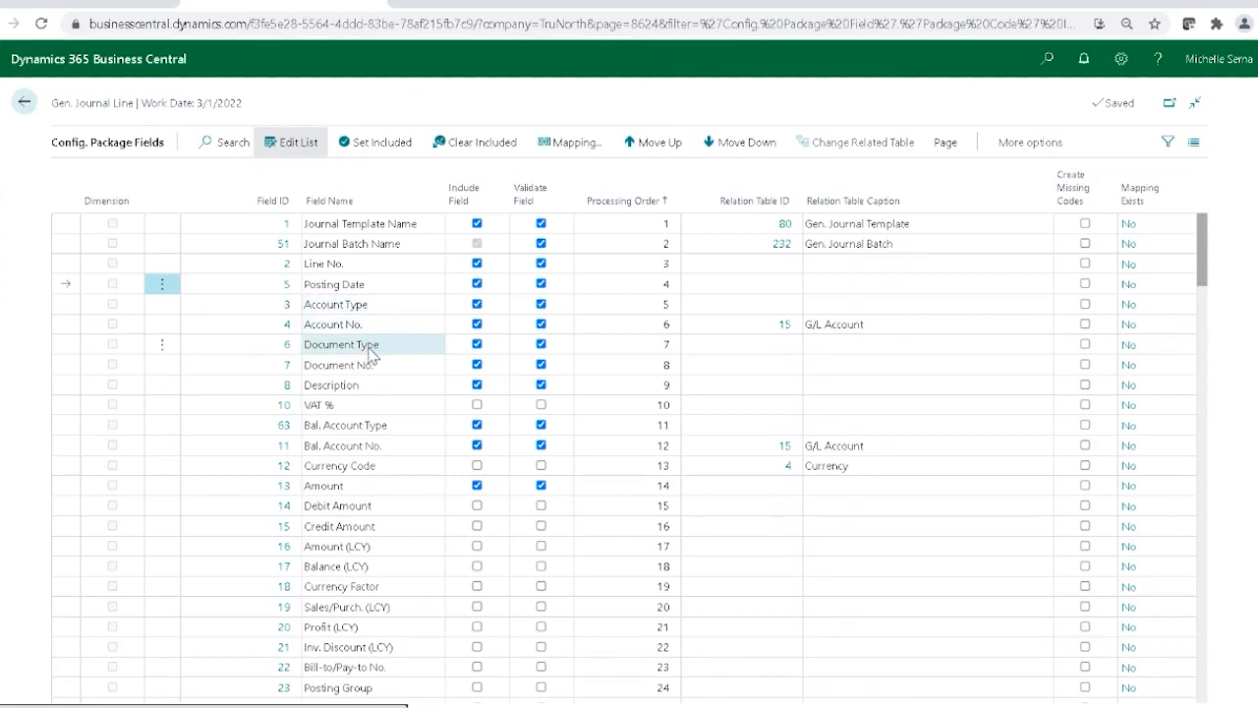
# Step: Move the External Document No. field up to processing order 9, directly below Document No
pyautogui.scroll(-4, 324, 462)
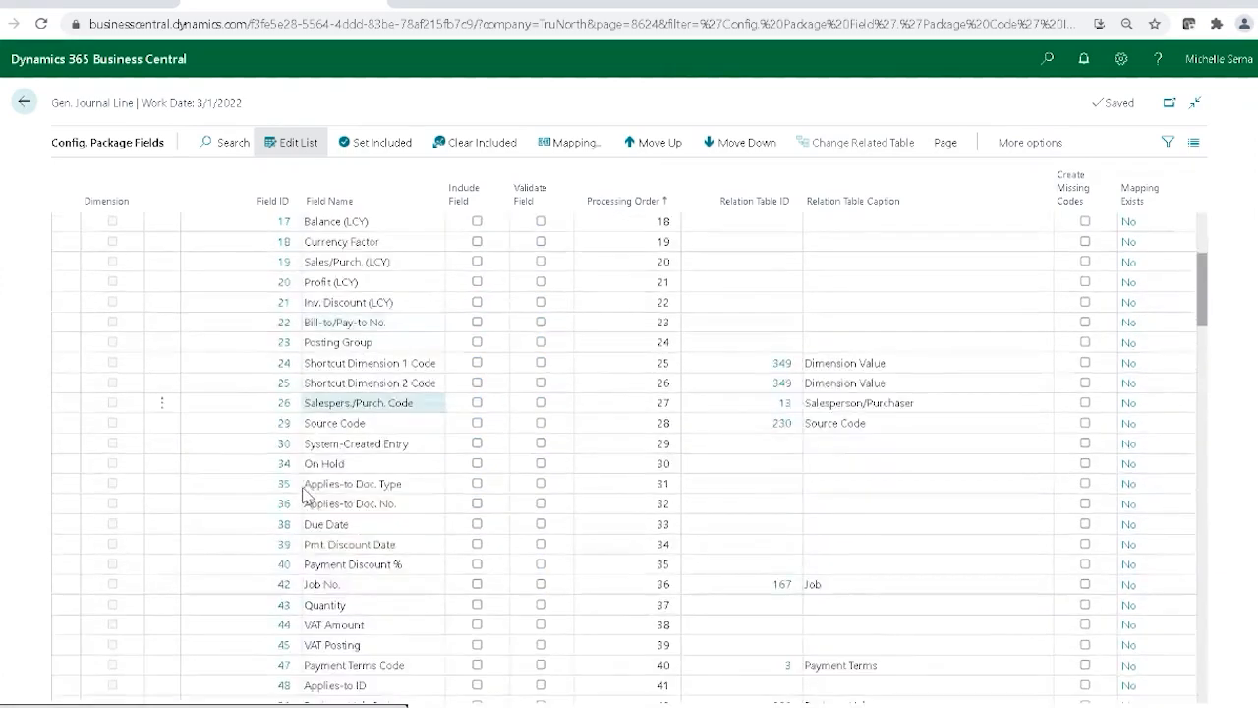
pyautogui.scroll(-10, 304, 497)
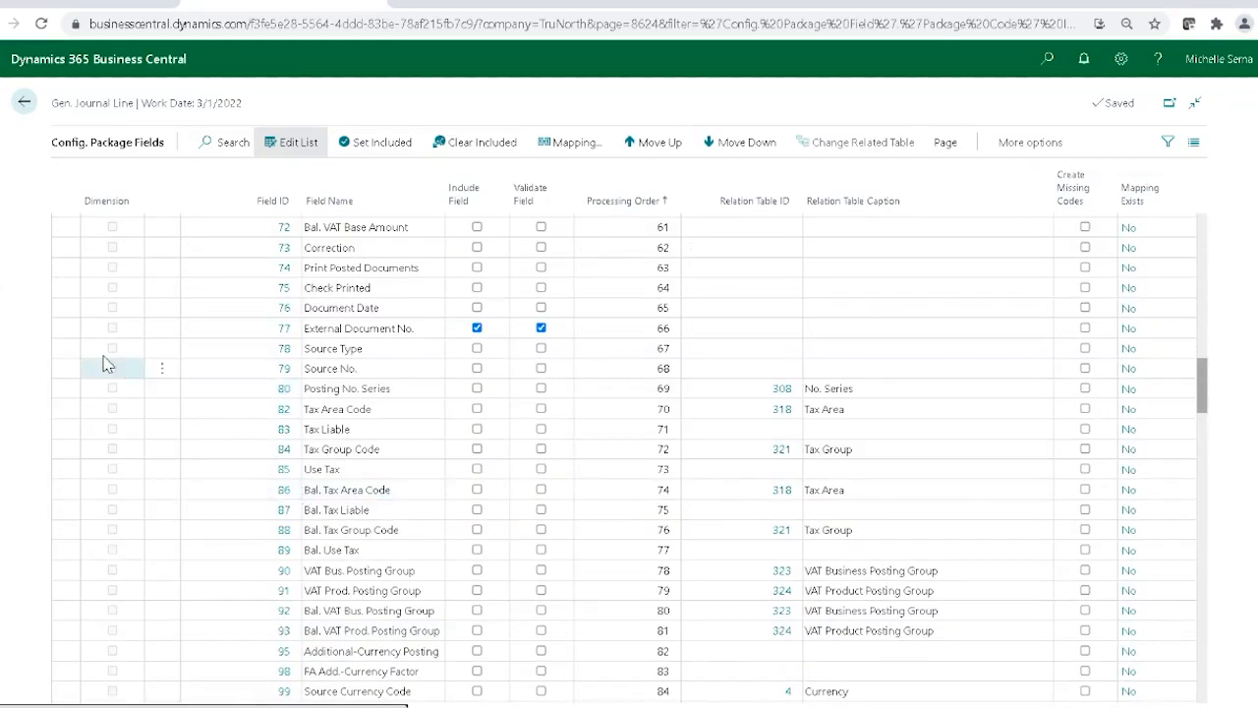
pyautogui.click(65, 328)
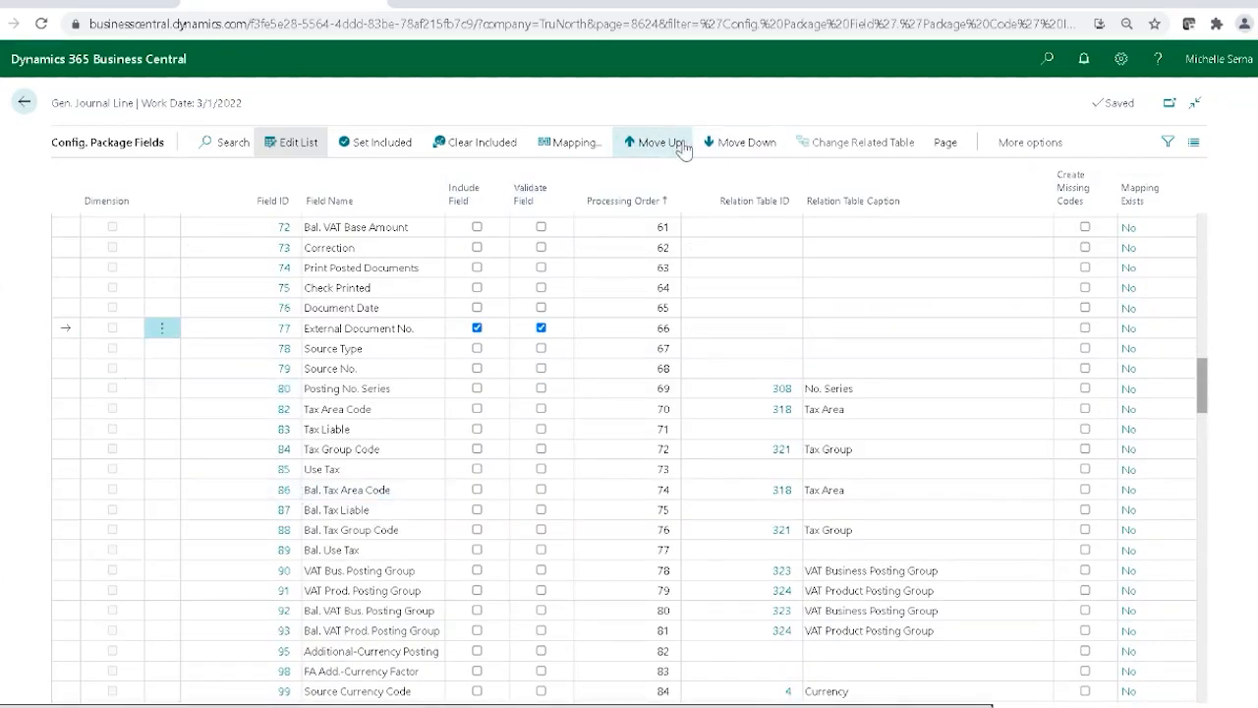
pyautogui.click(670, 143)
pyautogui.click(669, 144)
pyautogui.click(667, 144)
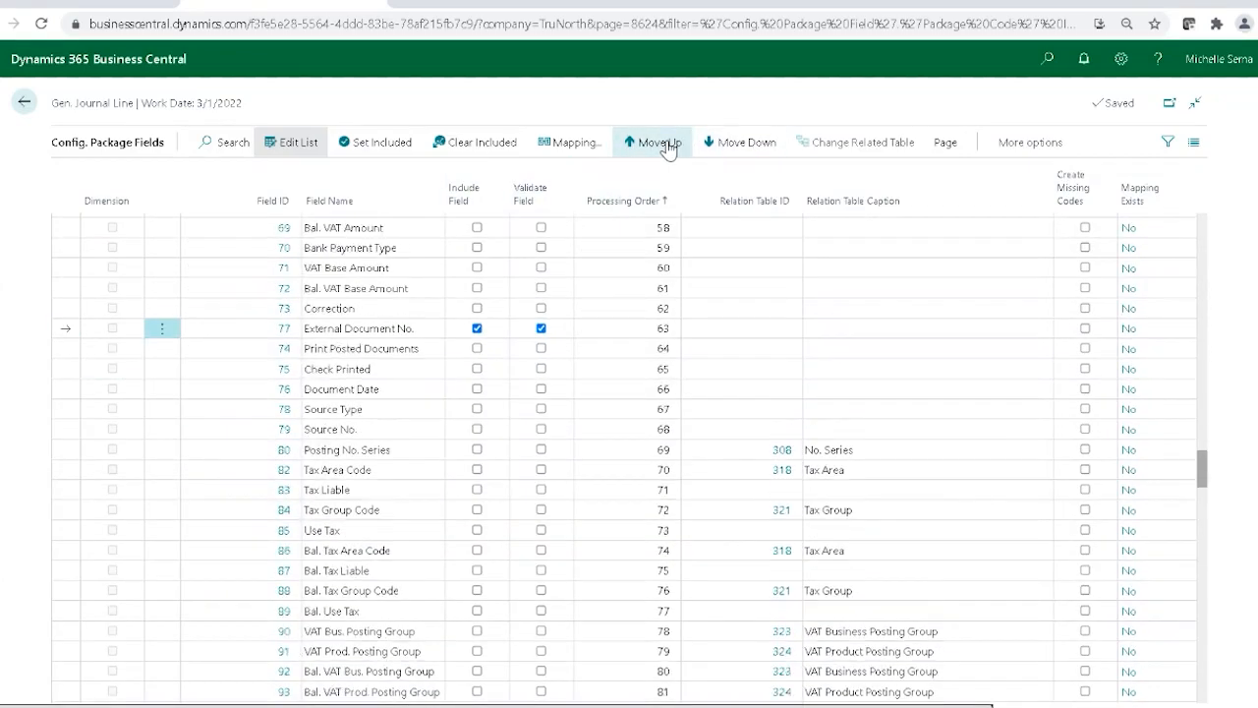
pyautogui.click(668, 144)
pyautogui.click(668, 144)
pyautogui.click(667, 144)
pyautogui.click(667, 146)
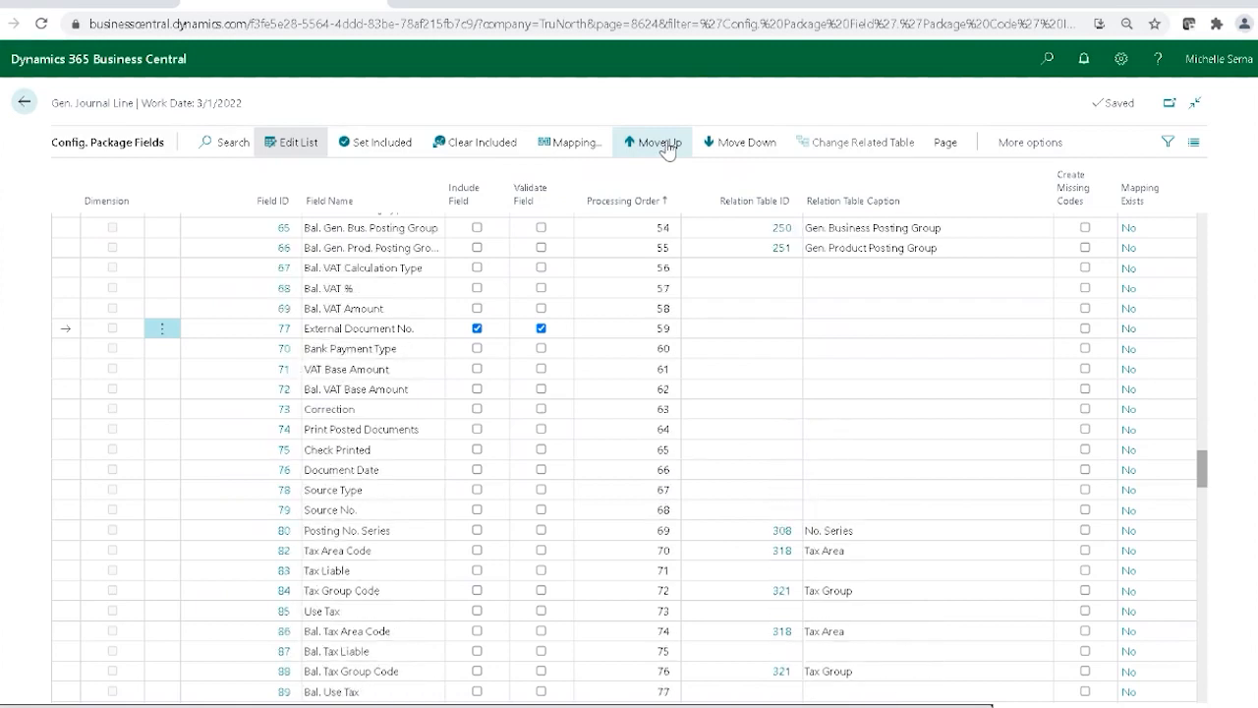
pyautogui.click(667, 145)
pyautogui.click(667, 144)
pyautogui.click(667, 144)
pyautogui.click(667, 145)
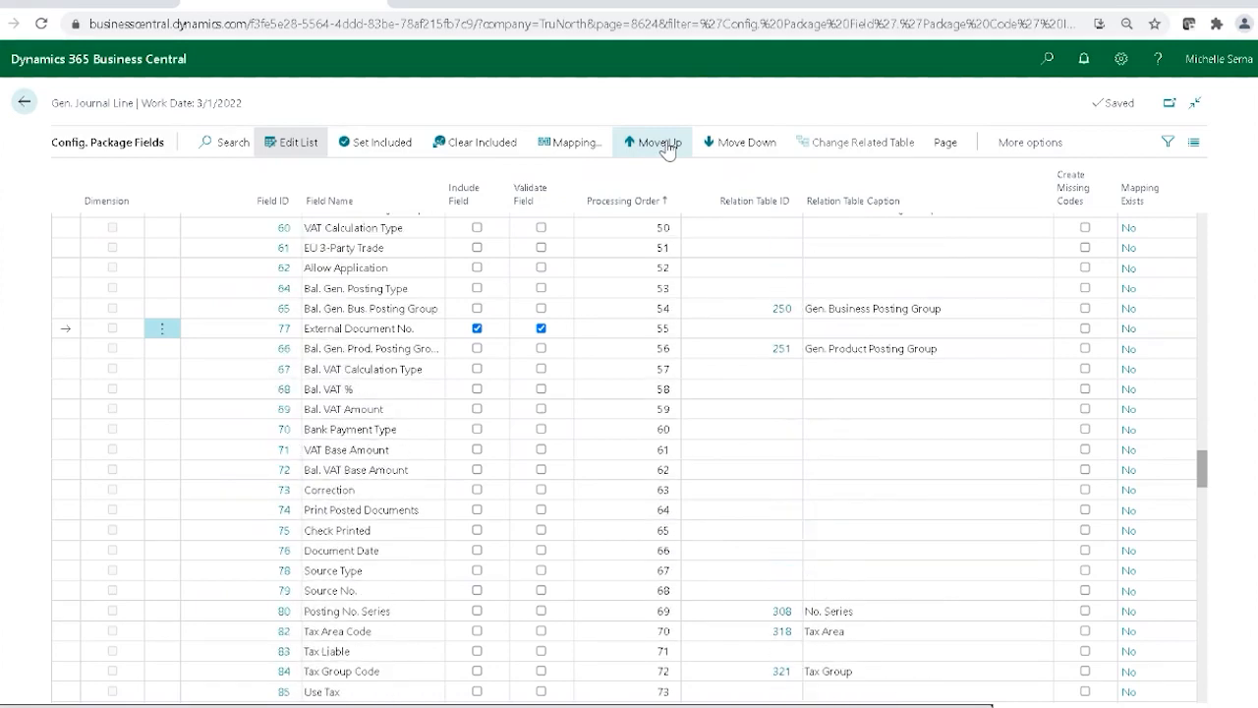
pyautogui.click(668, 144)
pyautogui.click(667, 144)
pyautogui.click(667, 145)
pyautogui.click(667, 145)
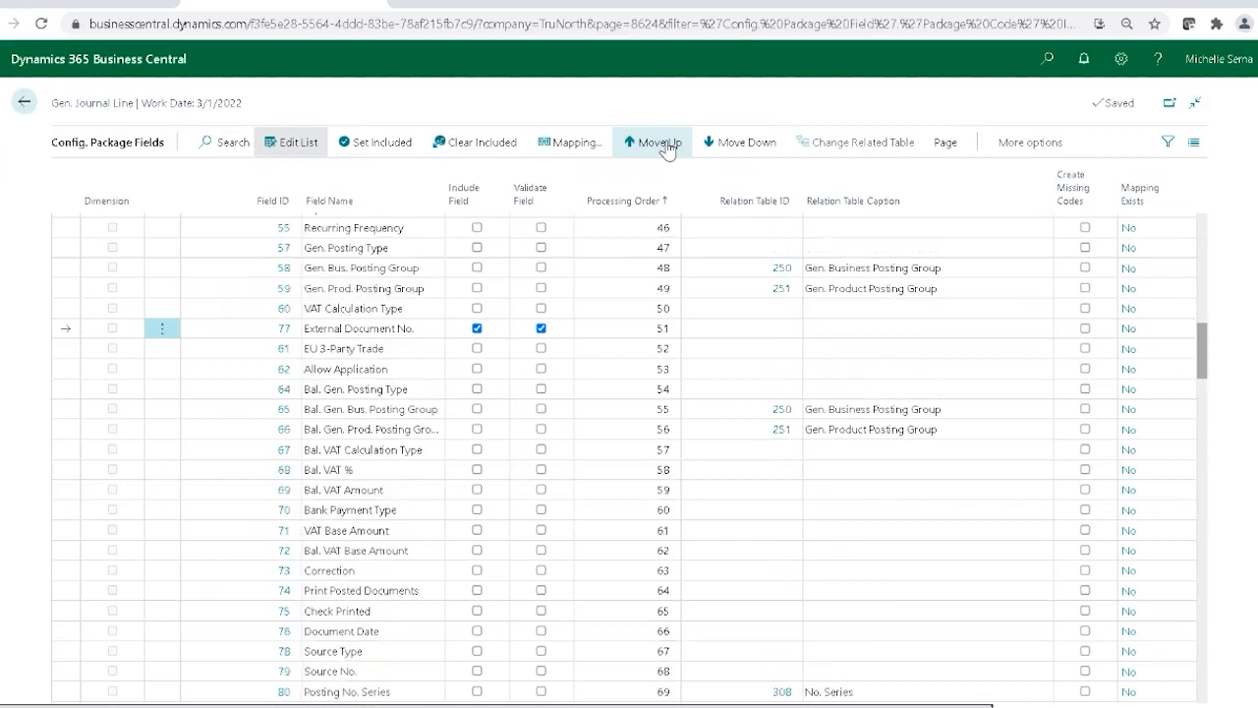
pyautogui.click(630, 147)
pyautogui.click(629, 147)
pyautogui.click(630, 147)
pyautogui.click(630, 147)
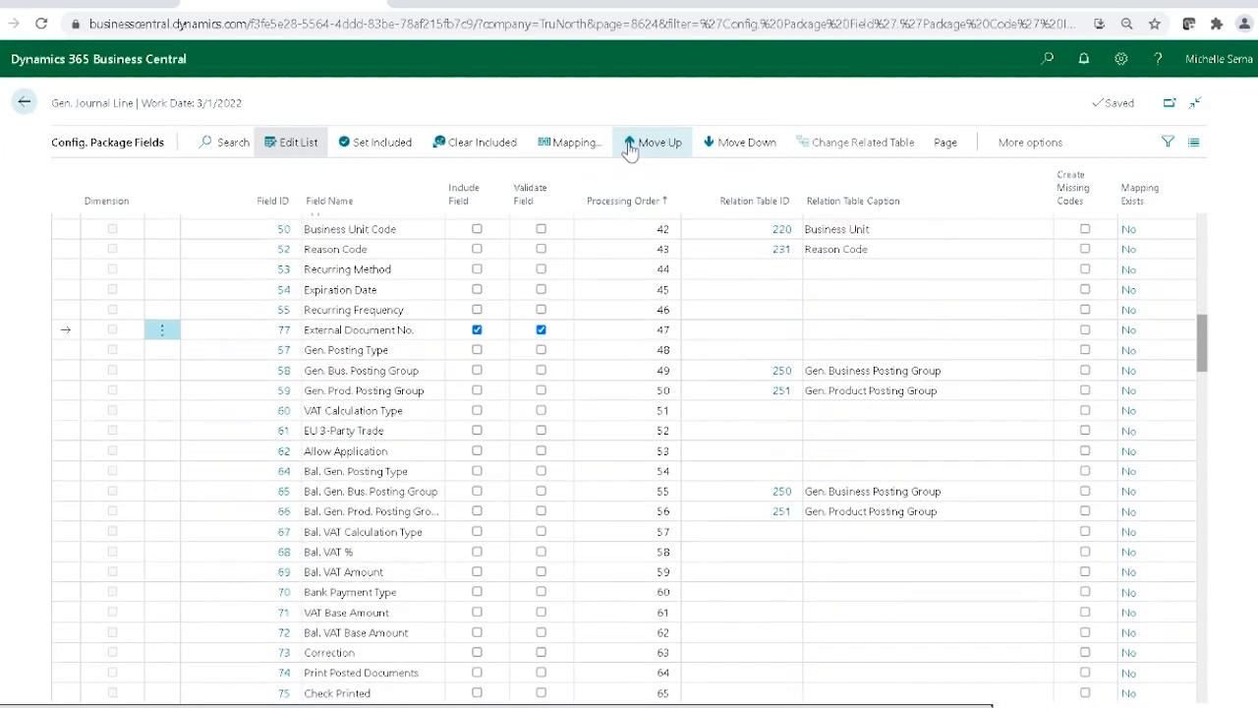
pyautogui.click(630, 148)
pyautogui.click(630, 148)
pyautogui.click(630, 147)
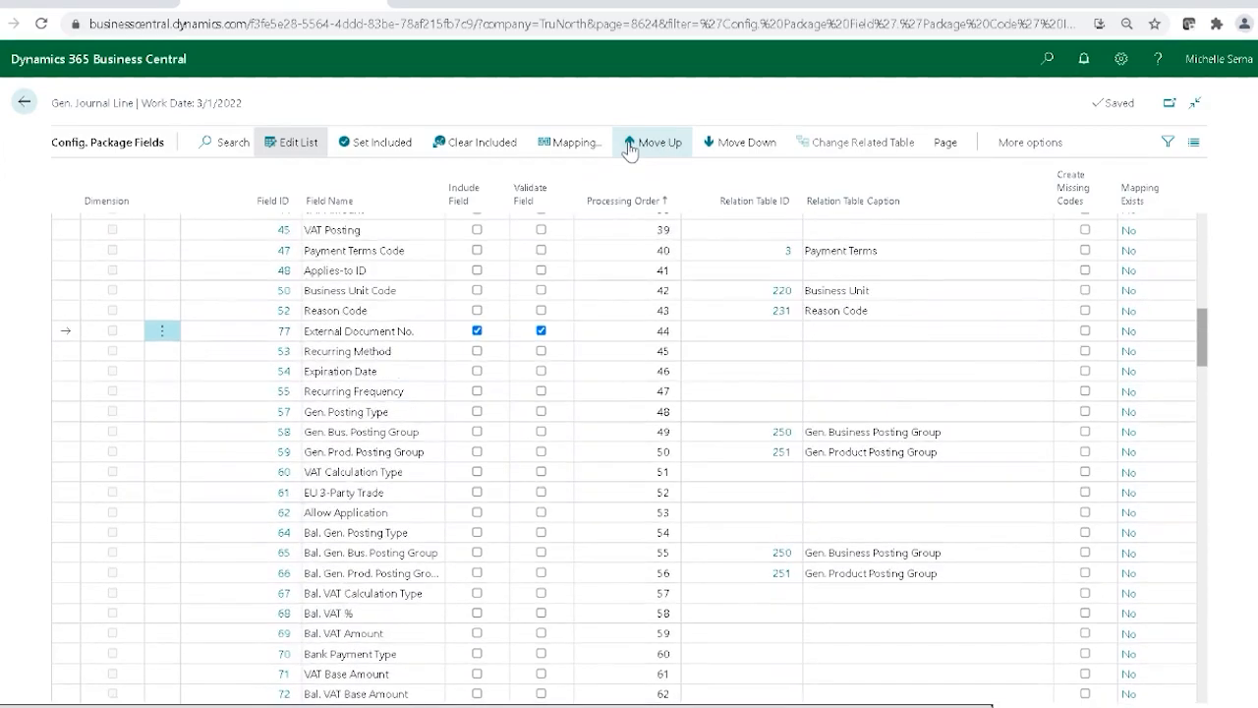
pyautogui.click(630, 148)
pyautogui.click(630, 147)
pyautogui.click(630, 147)
pyautogui.click(630, 147)
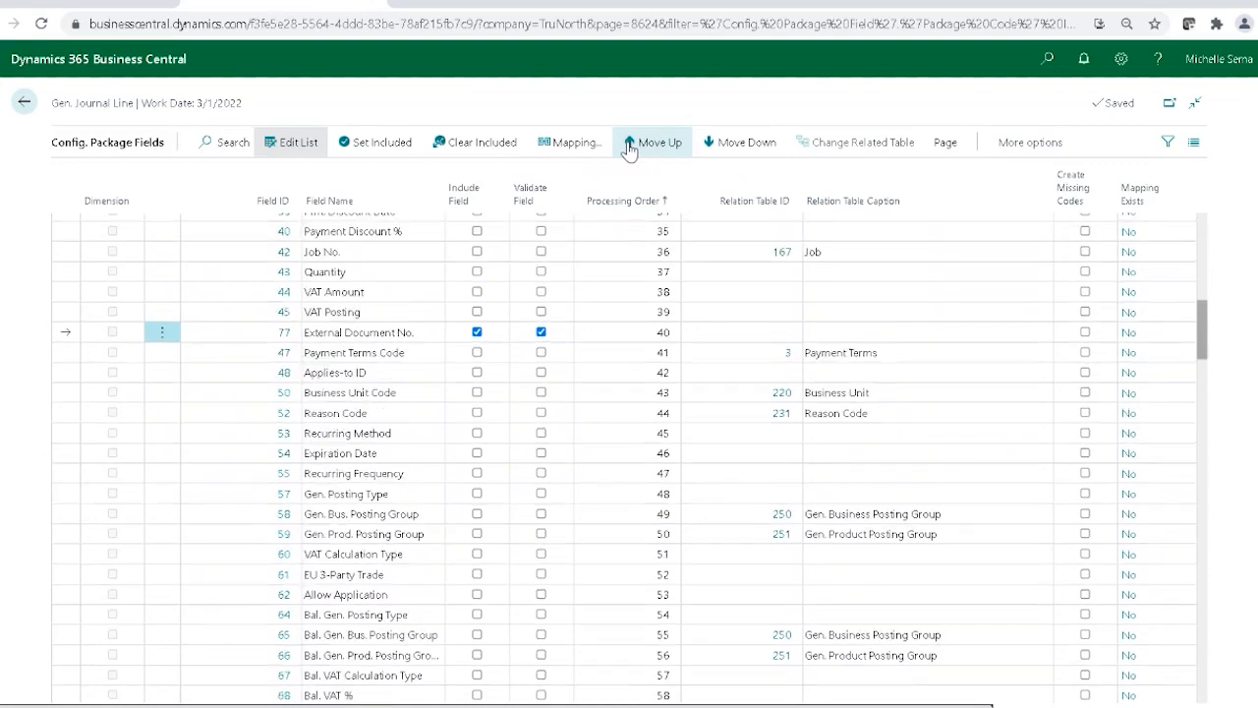
pyautogui.click(630, 147)
pyautogui.click(630, 148)
pyautogui.click(630, 148)
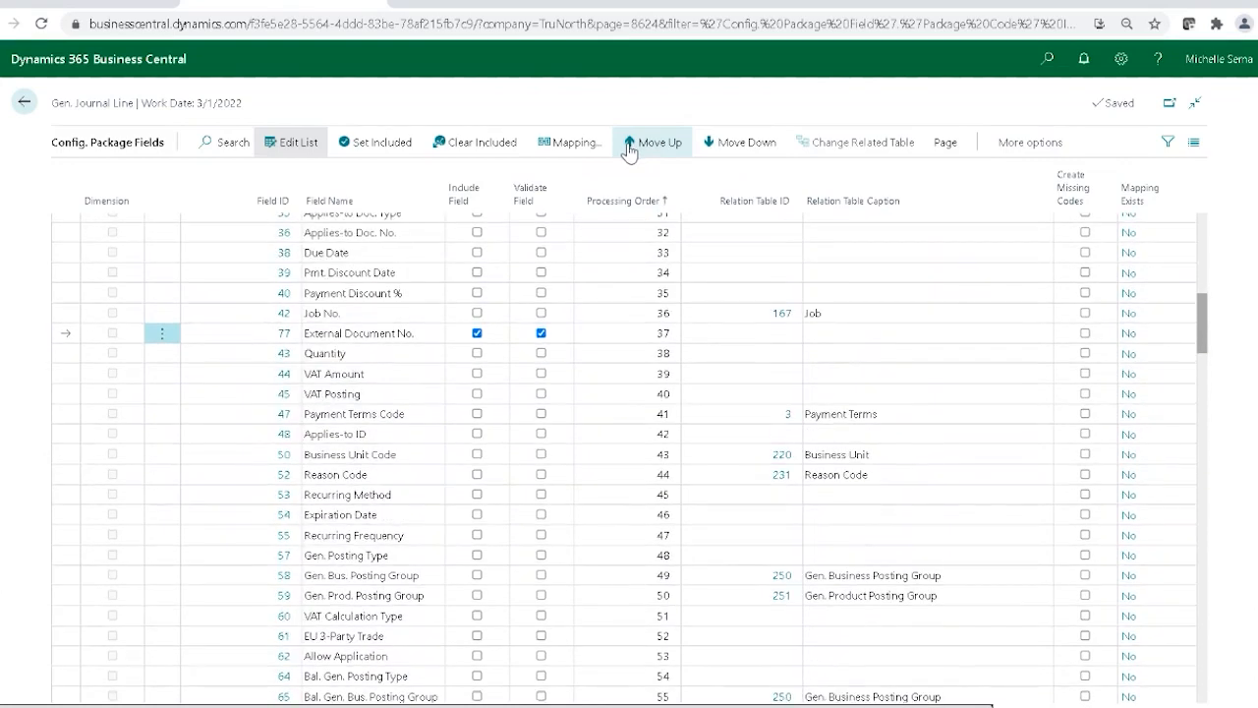
pyautogui.click(630, 147)
pyautogui.click(644, 150)
pyautogui.click(644, 150)
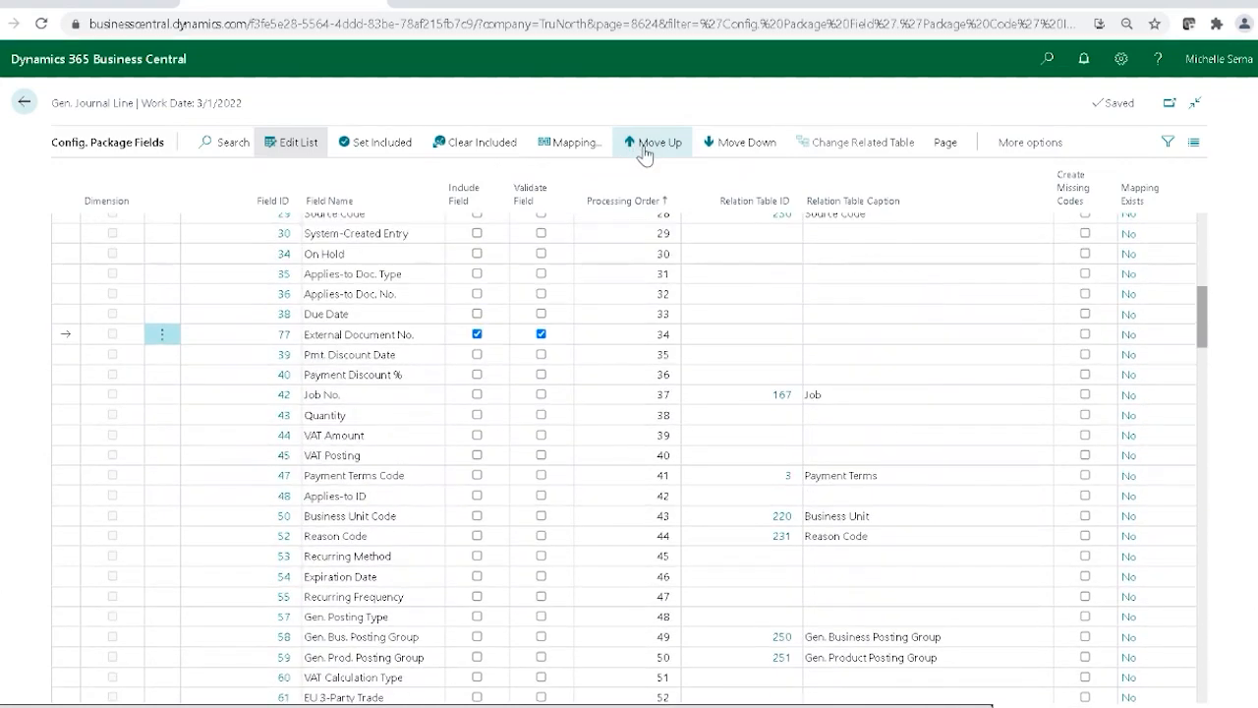
pyautogui.click(644, 149)
pyautogui.click(644, 149)
pyautogui.click(644, 150)
pyautogui.click(644, 149)
pyautogui.click(643, 150)
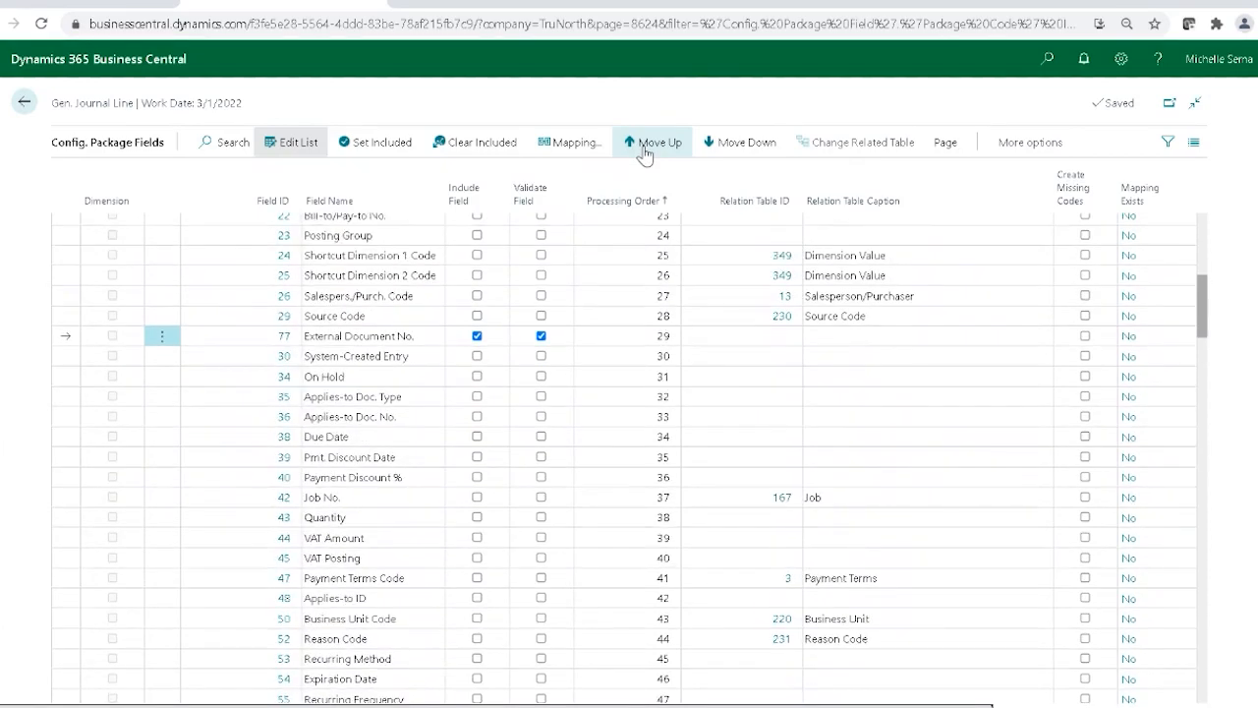
pyautogui.click(643, 149)
pyautogui.click(644, 149)
pyautogui.click(644, 149)
pyautogui.click(645, 148)
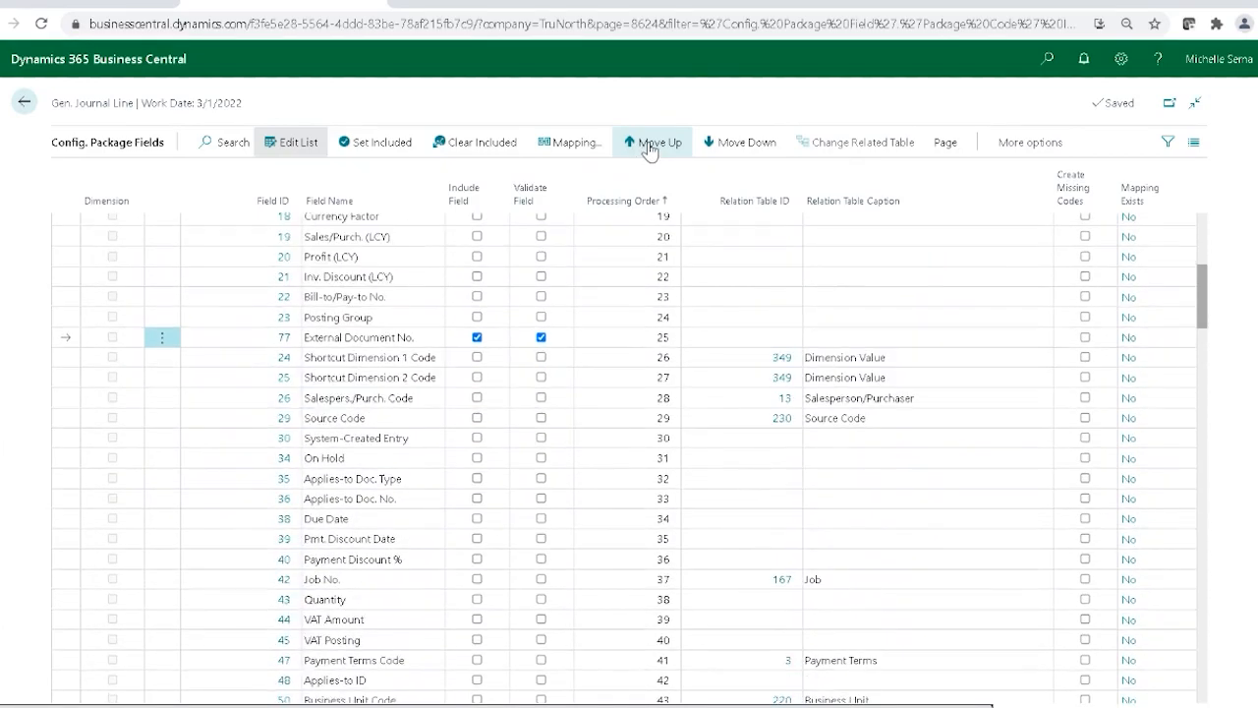
pyautogui.click(647, 148)
pyautogui.click(649, 148)
pyautogui.click(649, 147)
pyautogui.click(648, 147)
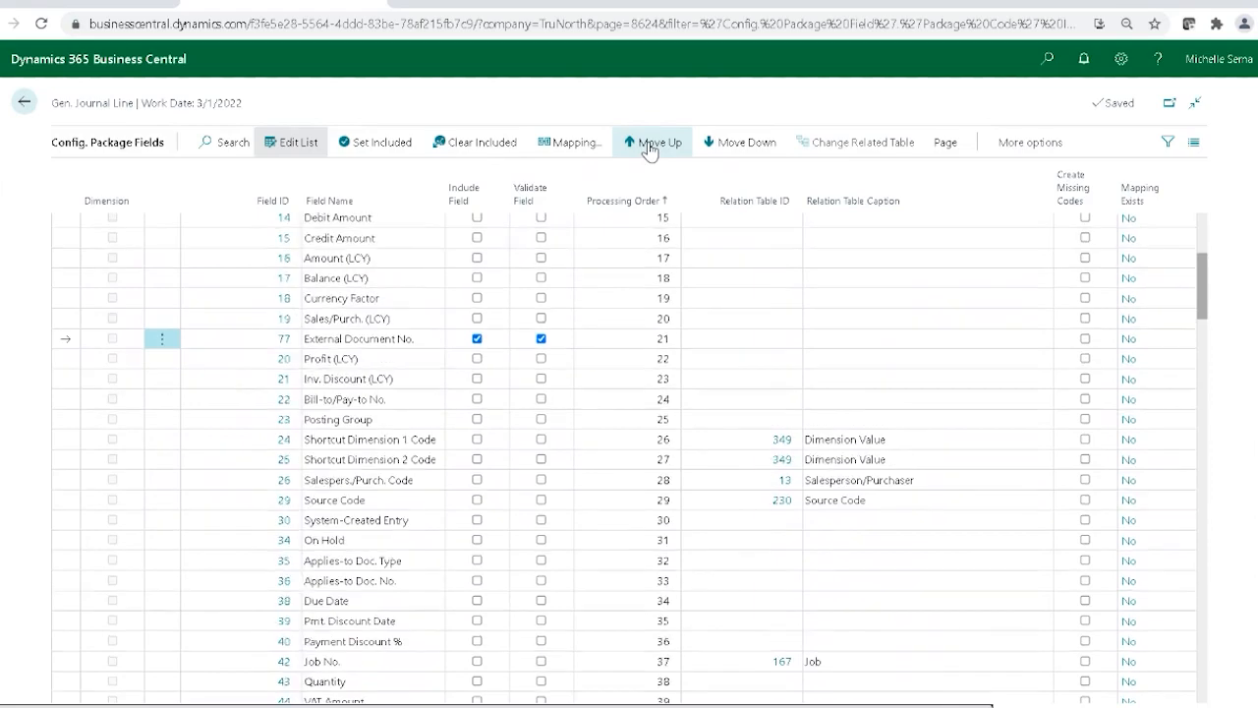
pyautogui.click(648, 148)
pyautogui.click(649, 148)
pyautogui.click(648, 147)
pyautogui.click(648, 147)
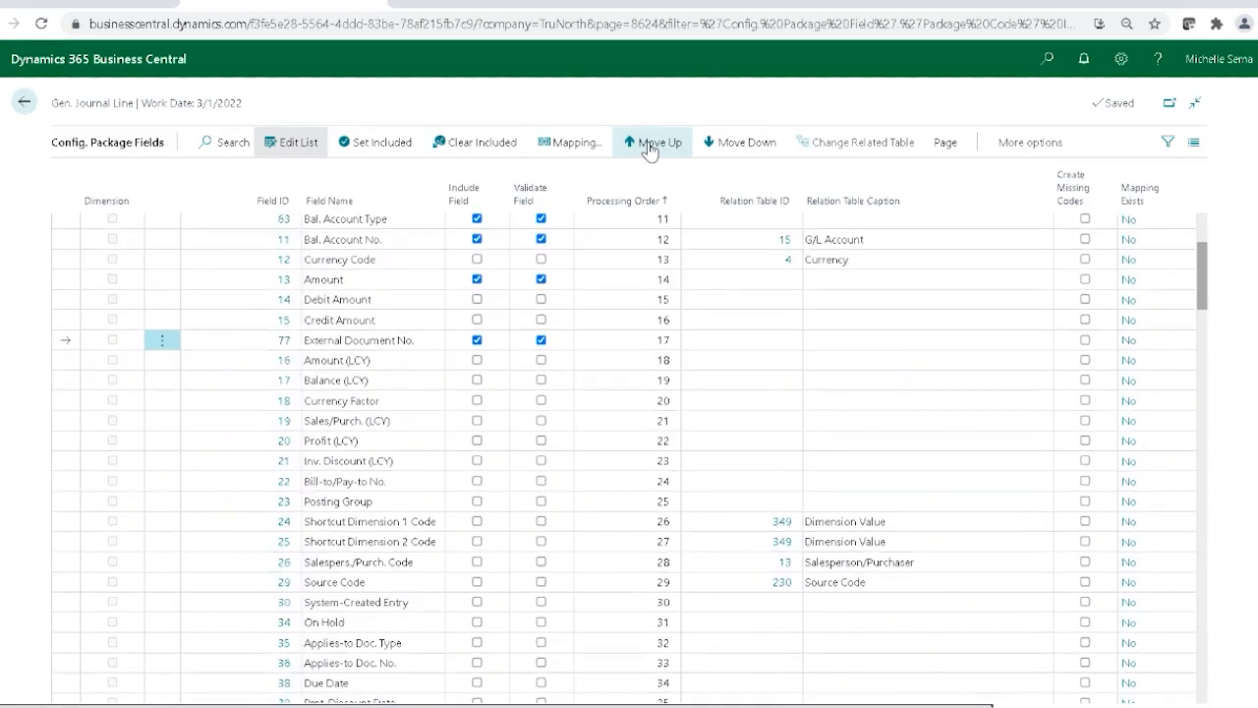
pyautogui.click(649, 147)
pyautogui.click(649, 148)
pyautogui.click(649, 148)
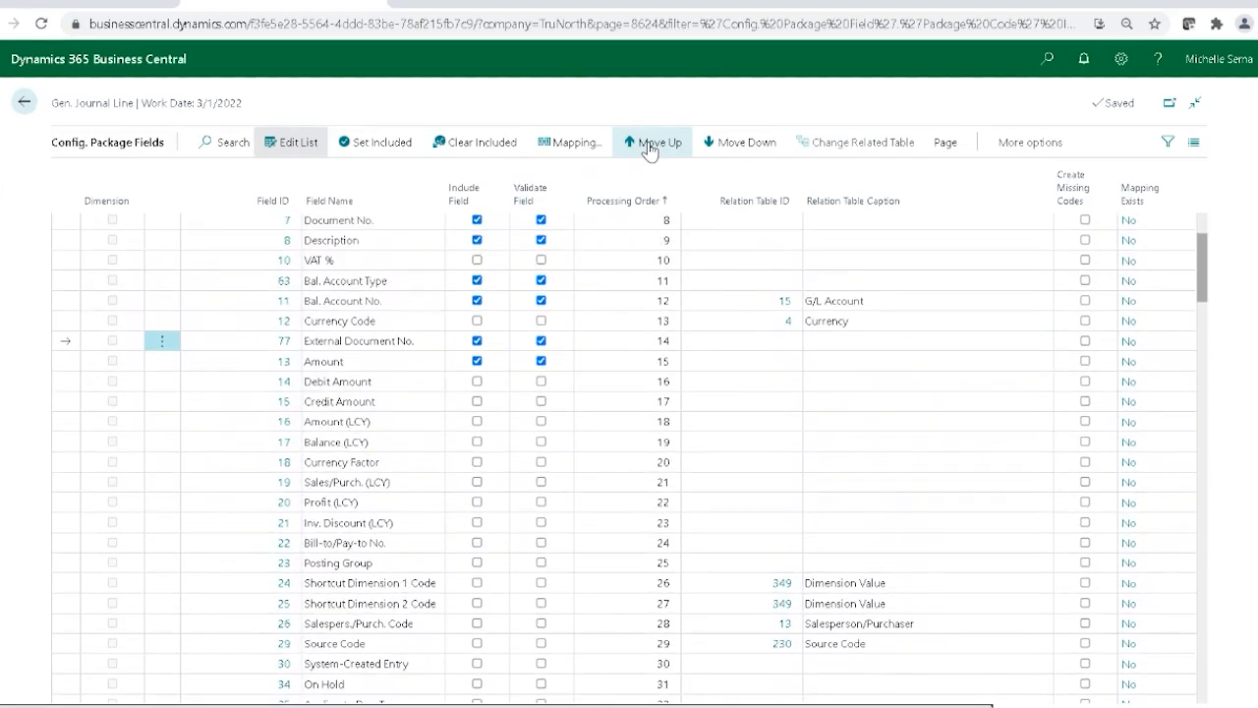
pyautogui.click(648, 147)
pyautogui.click(648, 147)
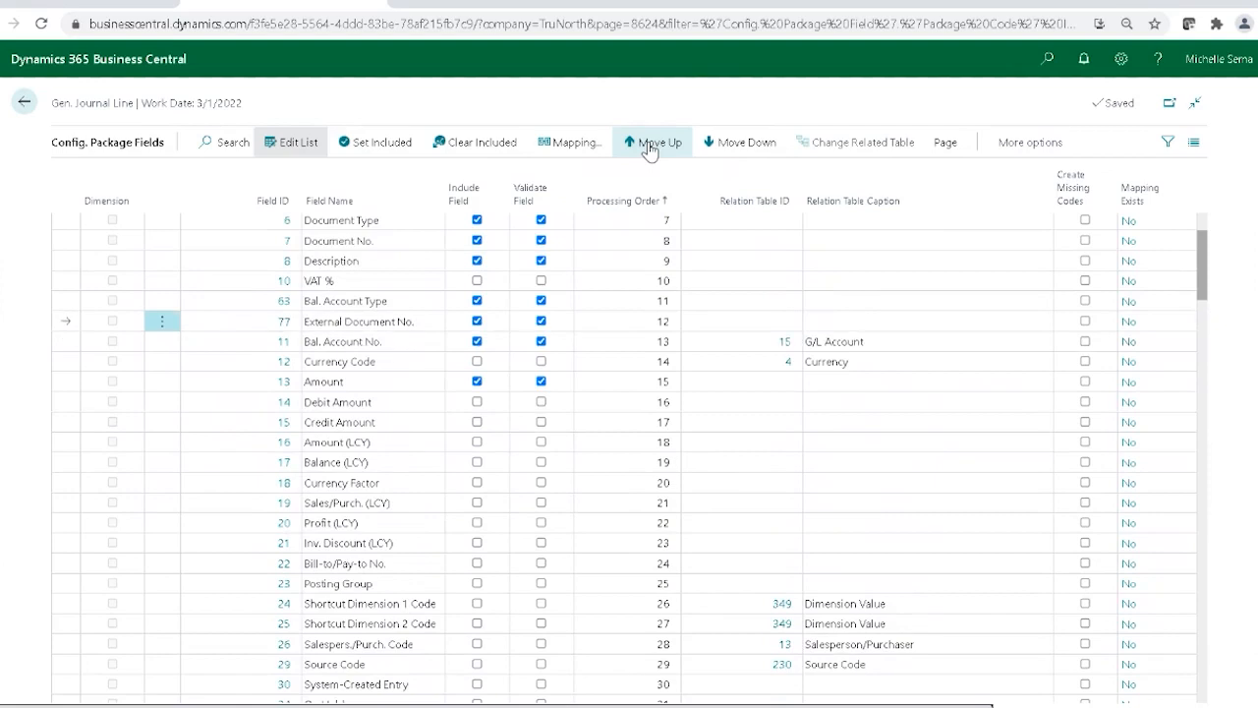
pyautogui.click(649, 147)
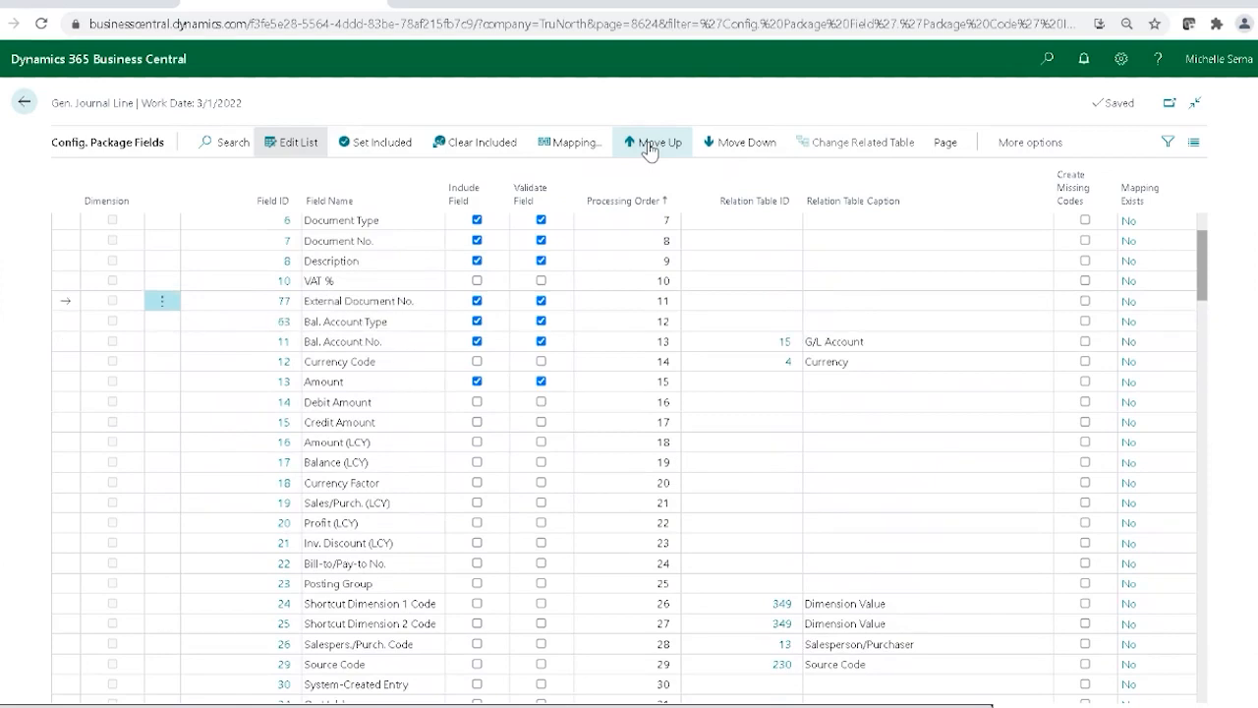
pyautogui.click(648, 147)
pyautogui.click(649, 148)
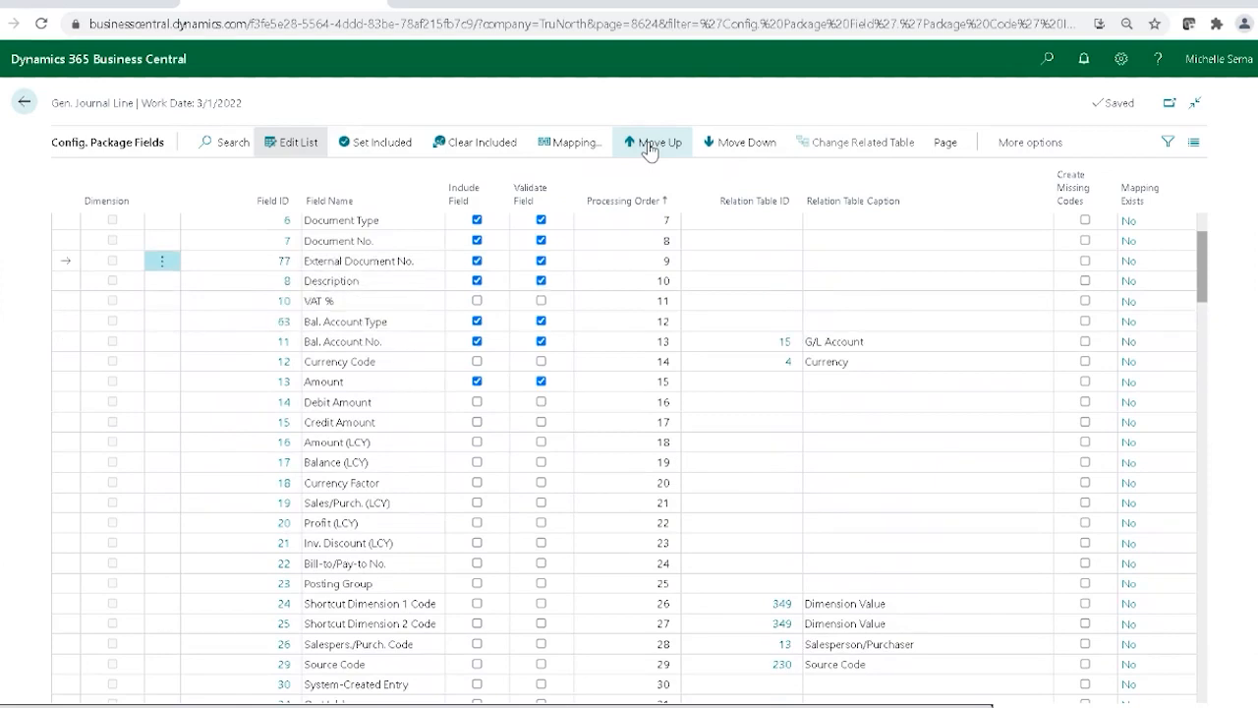
pyautogui.scroll(2, 393, 324)
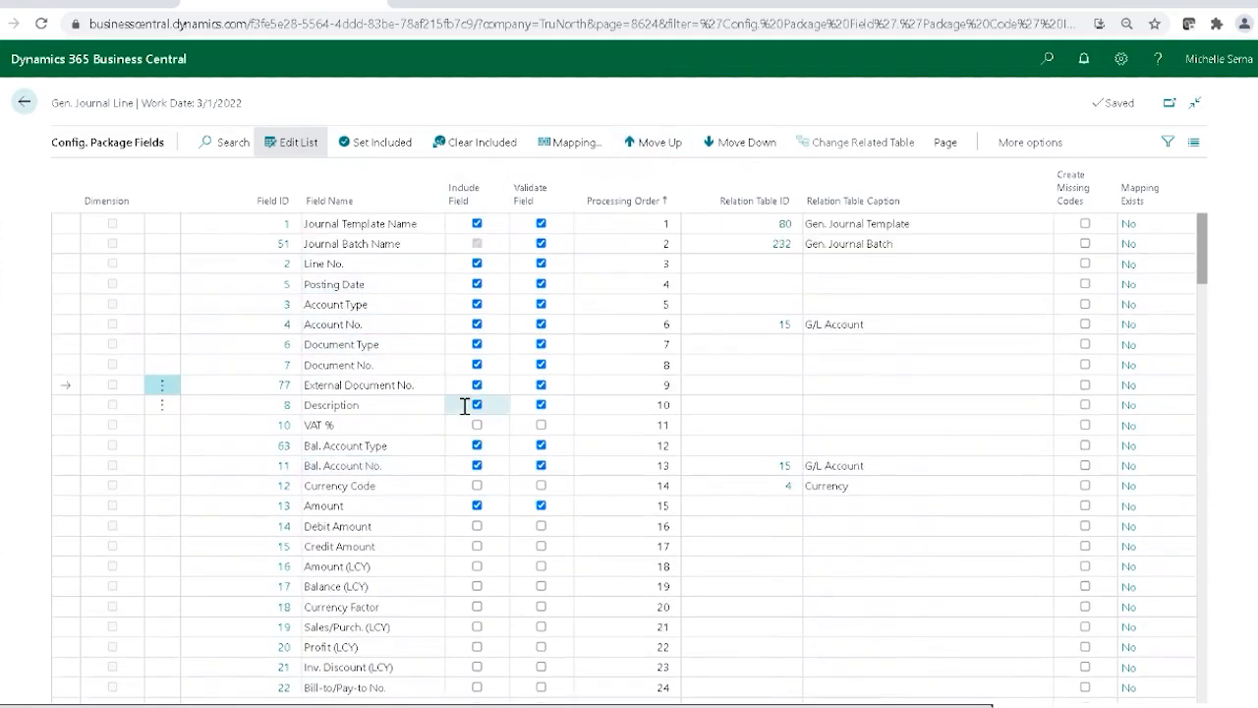
# Step: Return from the package fields to the configuration package card and reload the page
pyautogui.click(24, 101)
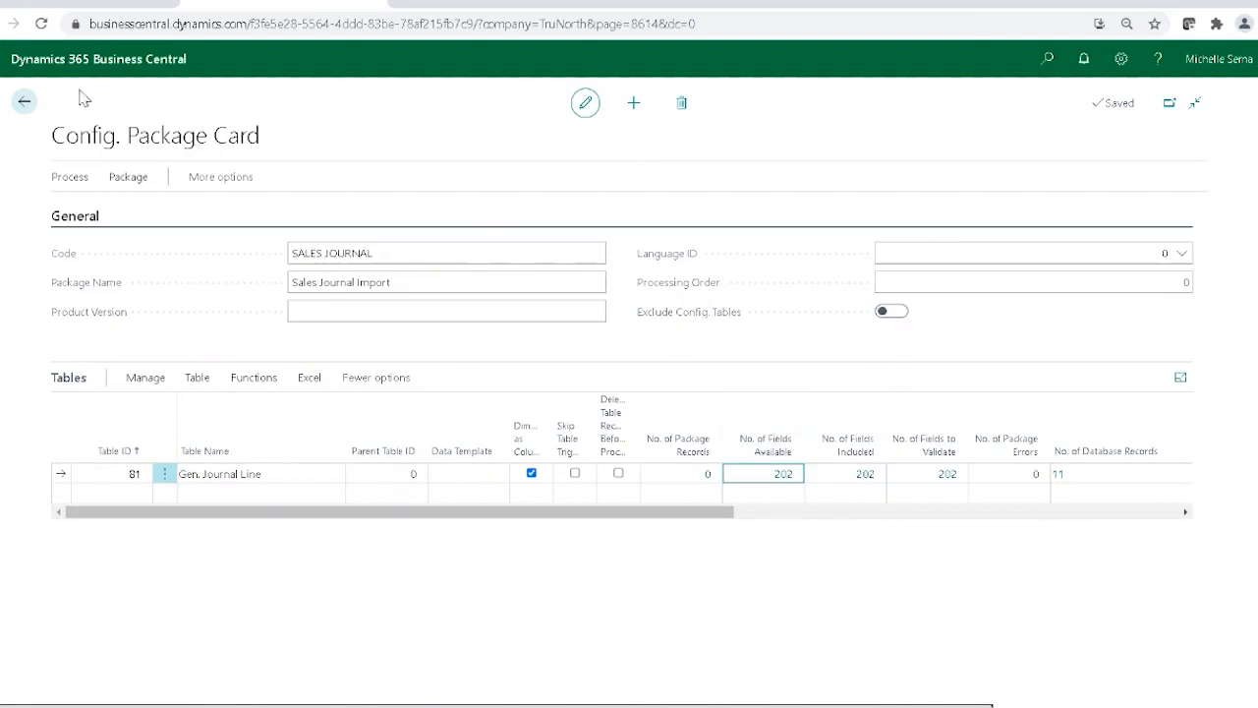
pyautogui.click(41, 23)
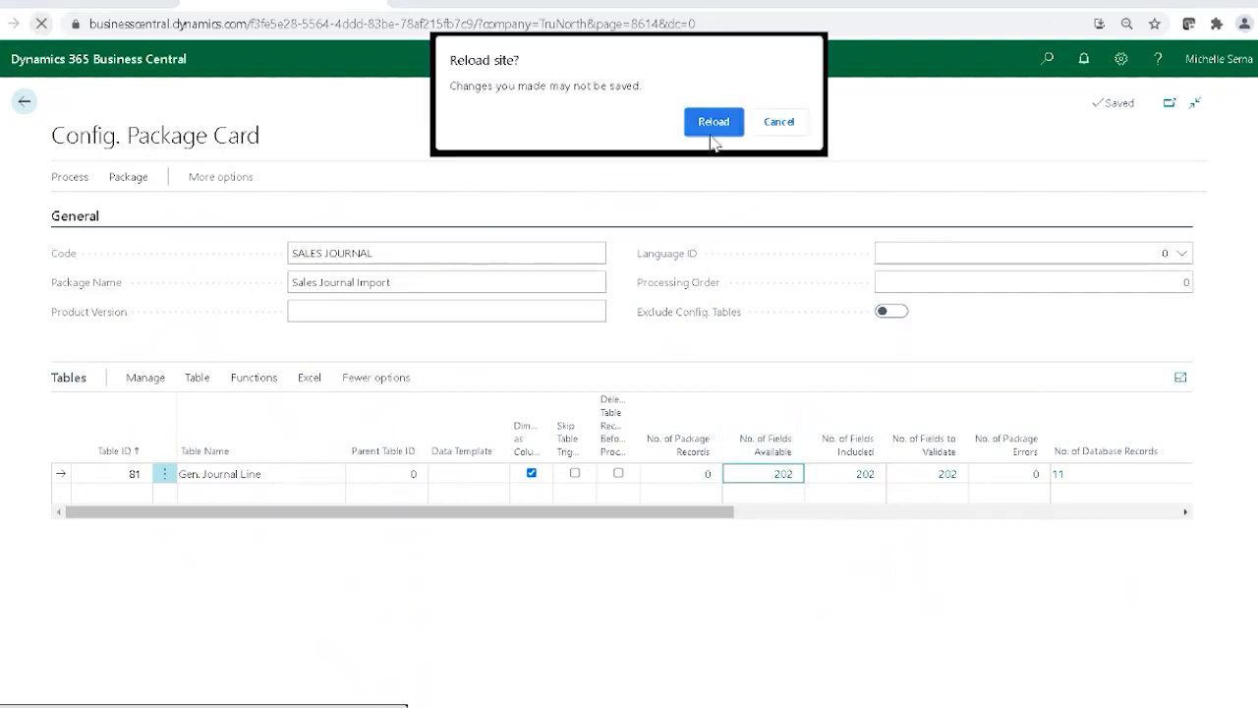
pyautogui.click(713, 126)
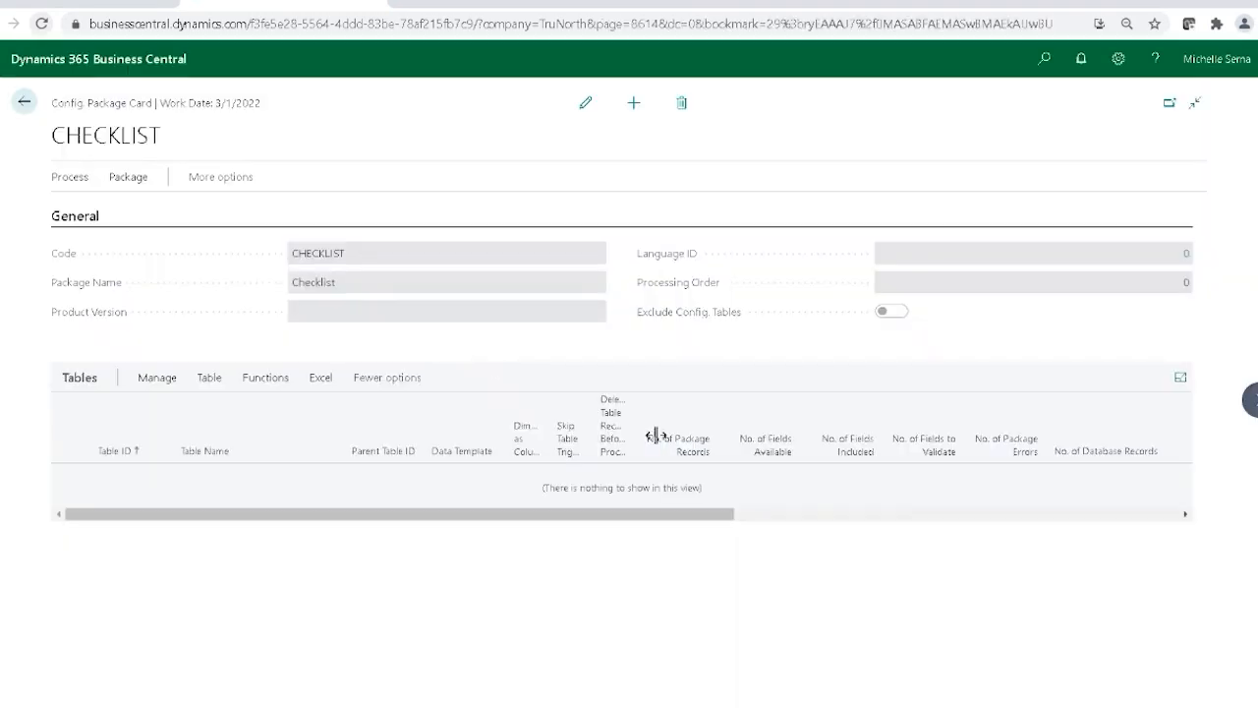
# Step: Search for "config" and reopen the SALES JOURNAL package from the Configuration Packages list
pyautogui.click(23, 102)
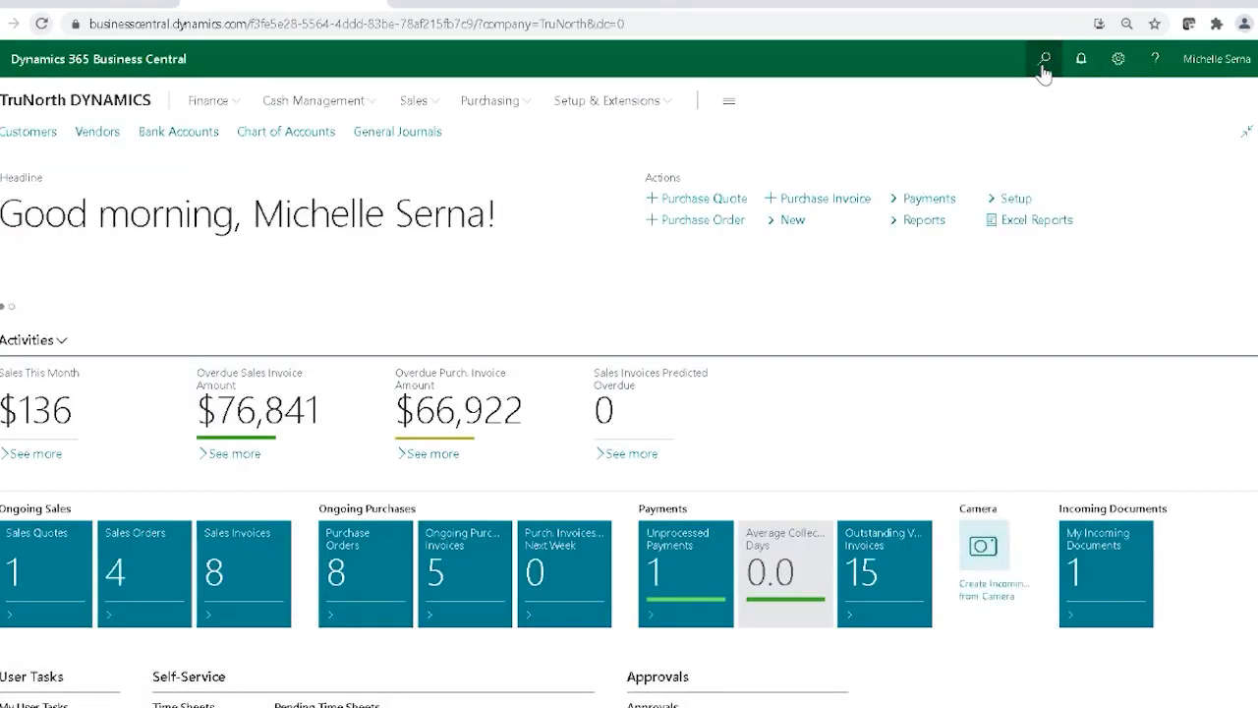
pyautogui.click(1042, 67)
pyautogui.write('config')
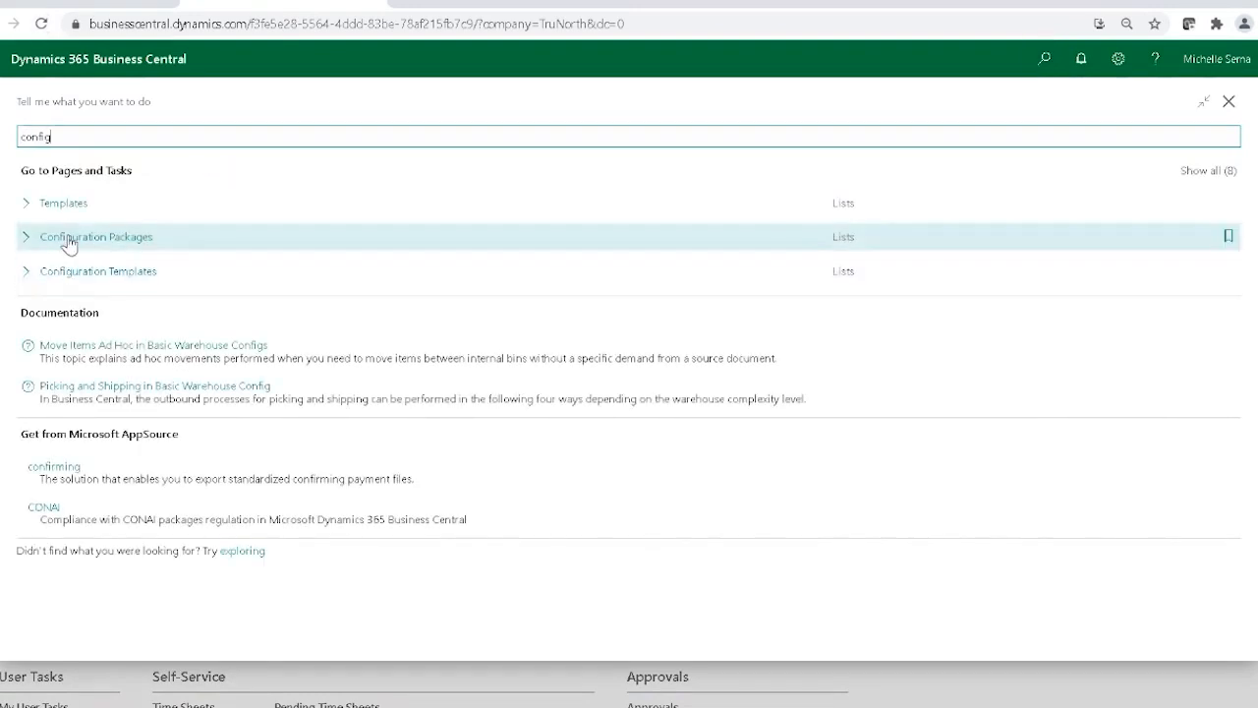
pyautogui.click(69, 239)
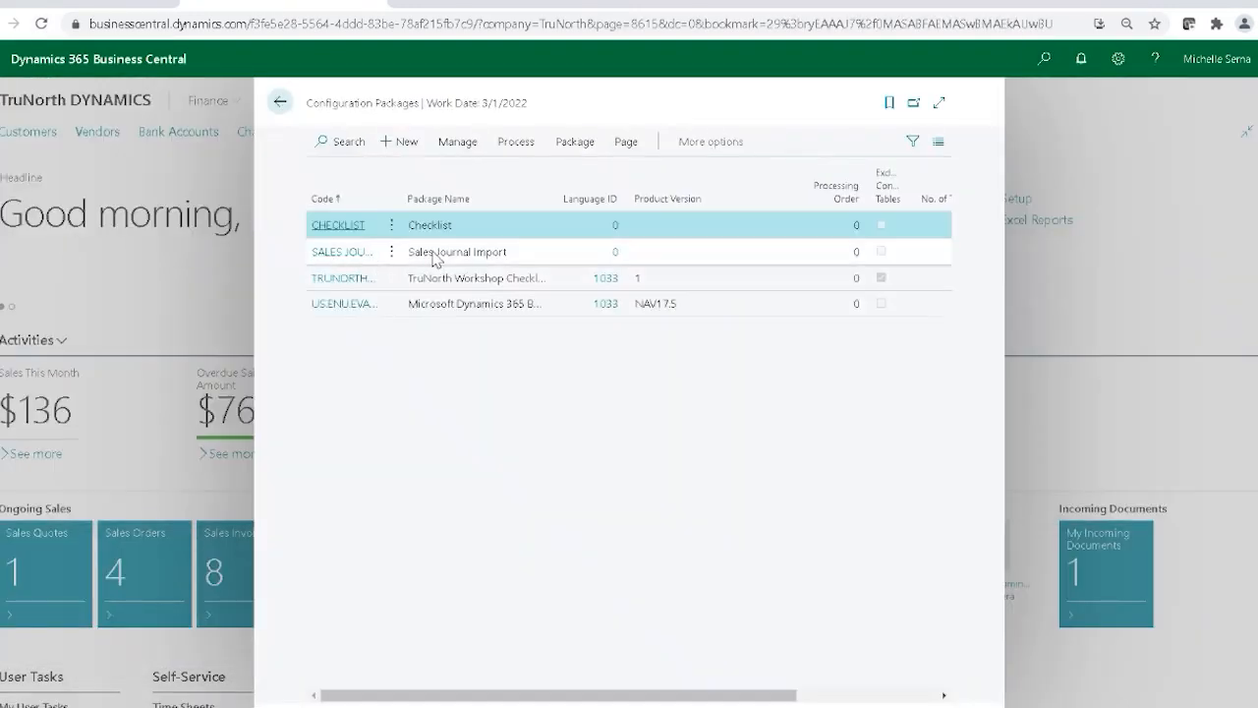
pyautogui.click(349, 252)
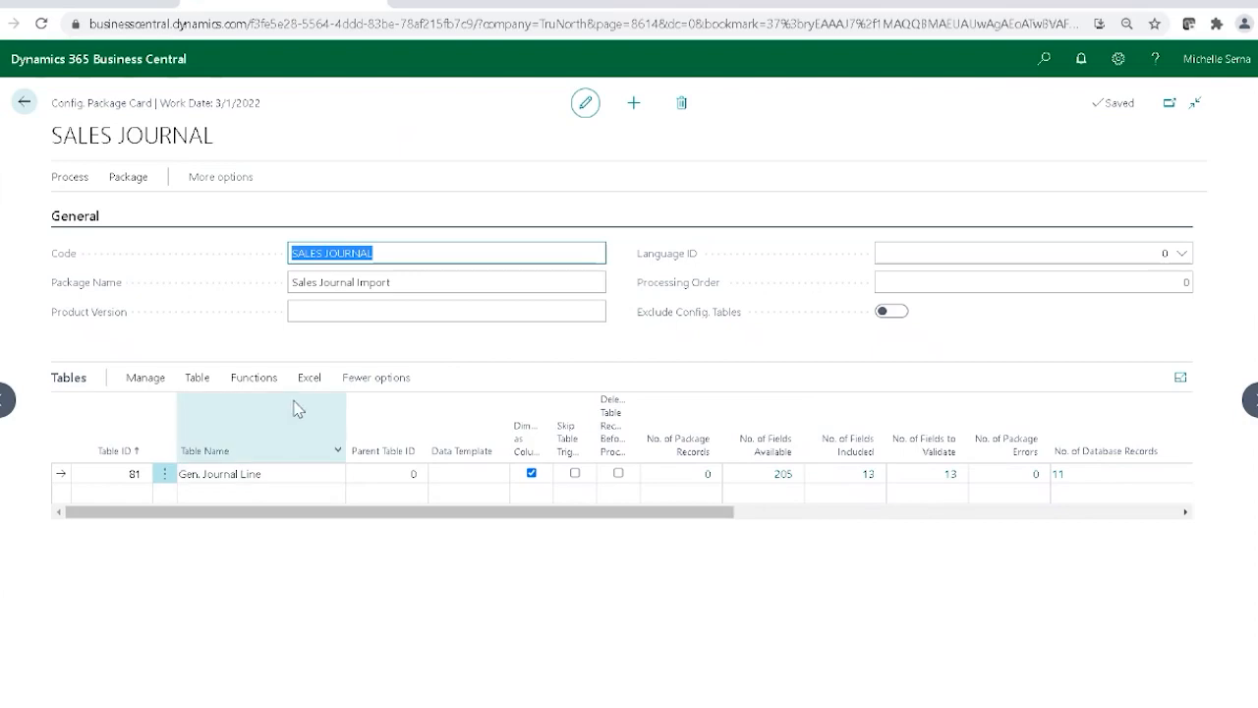
# Step: Export the package's Gen. Journal Line table to Excel and confirm the selection of one table
pyautogui.click(307, 382)
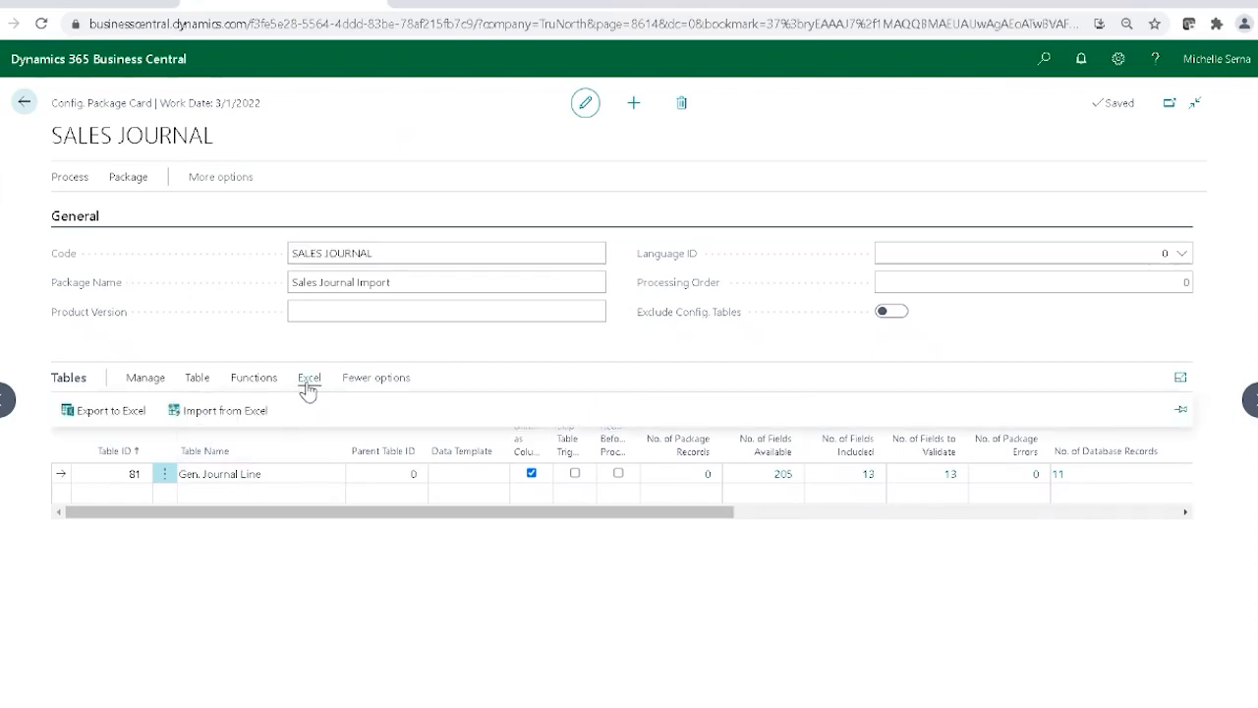
pyautogui.click(126, 417)
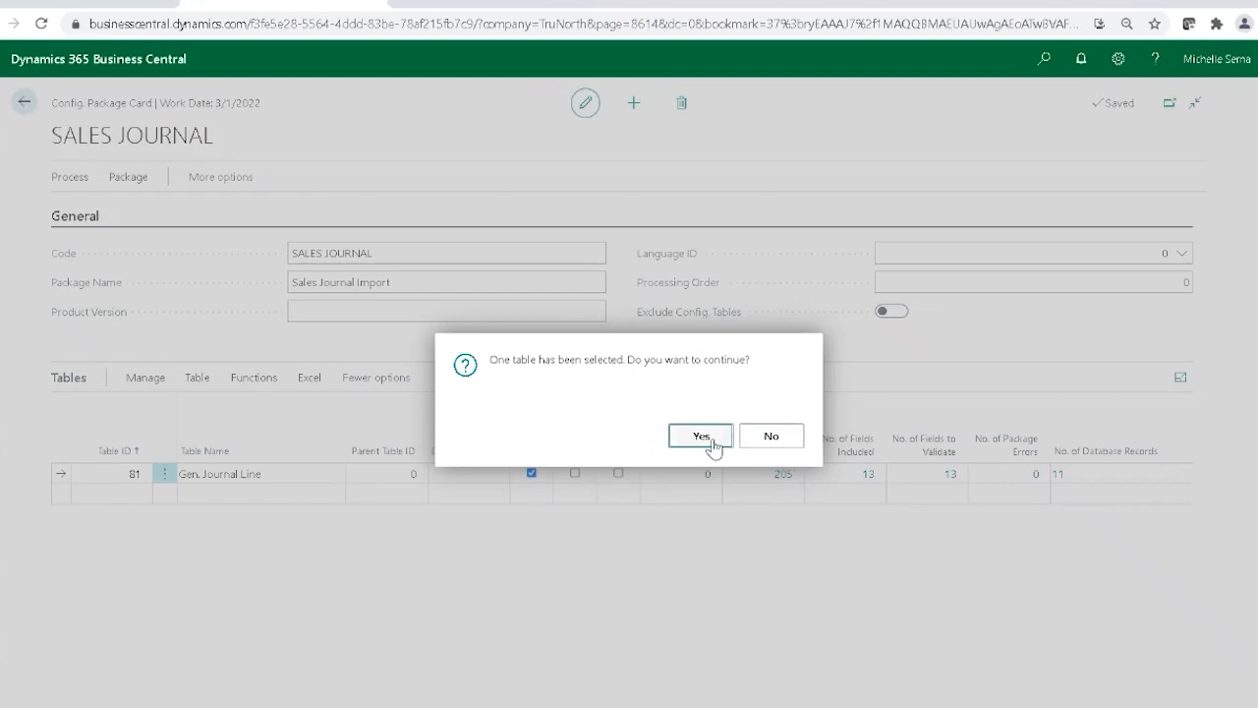
pyautogui.click(711, 441)
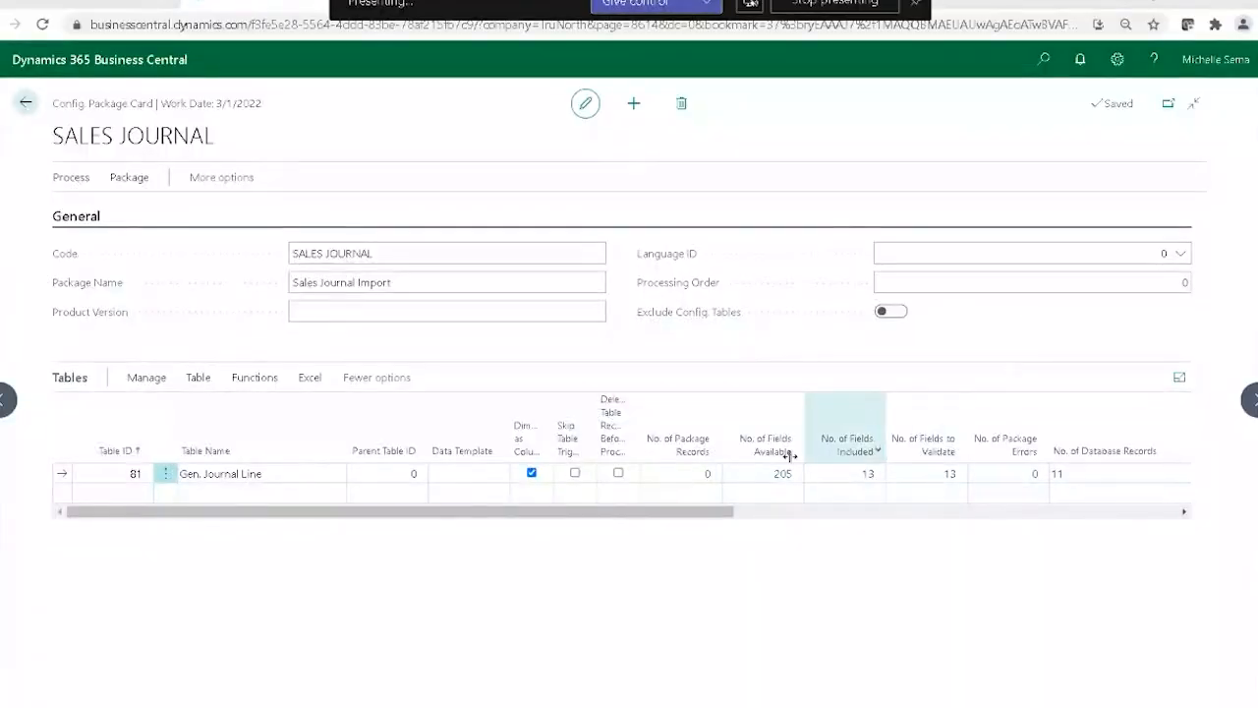
# Step: Switch to Excel, bring up the exported workbook Default22_07_2021_9_48_39.xlsx and enable editing
pyautogui.press('super')
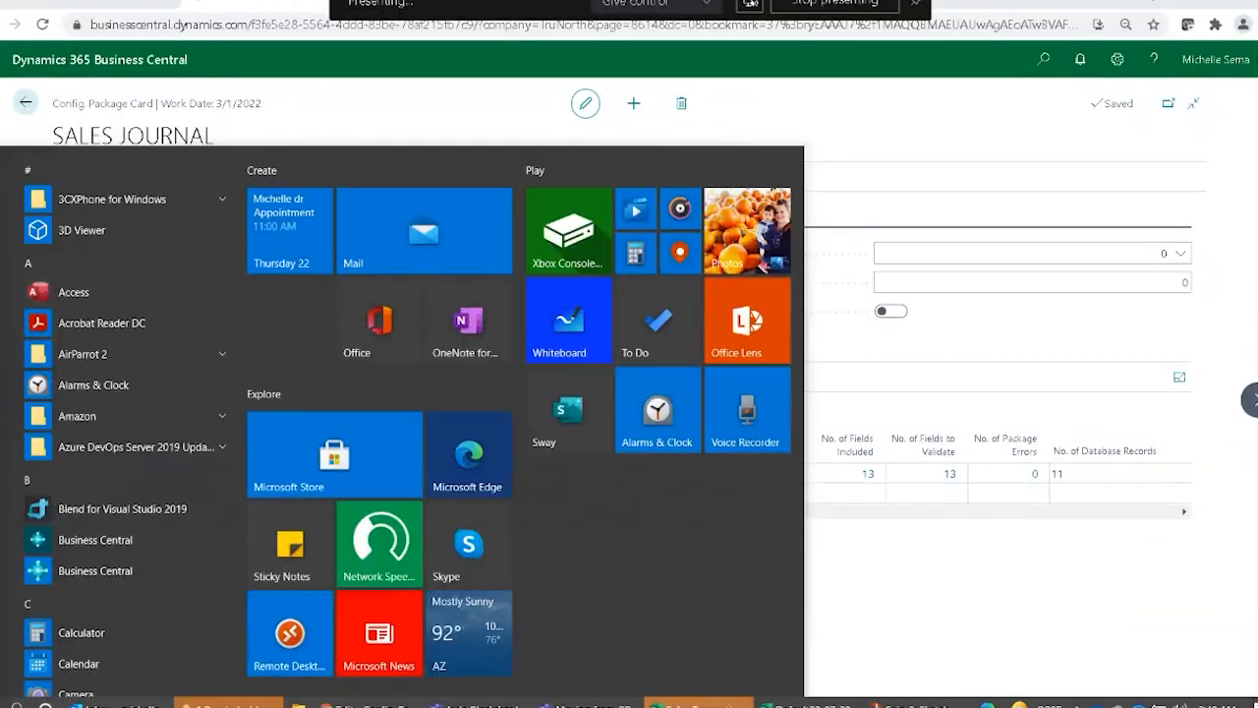
pyautogui.click(518, 702)
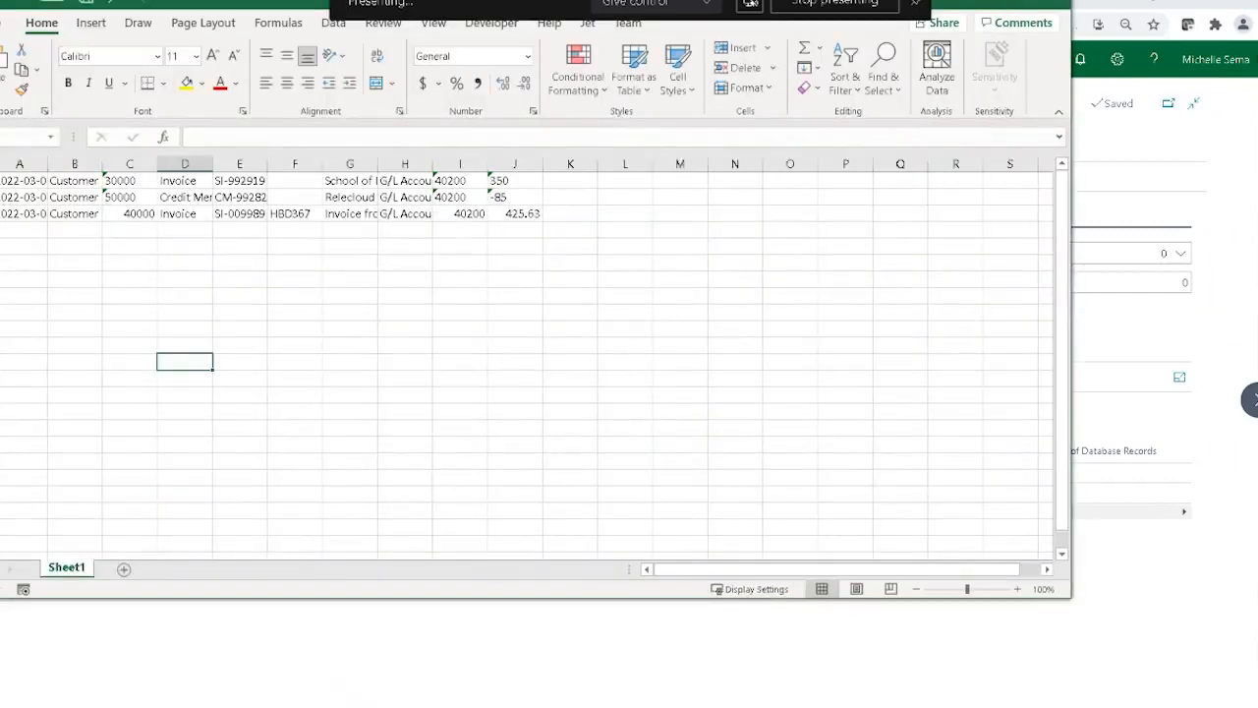
pyautogui.press('super')
pyautogui.click(871, 701)
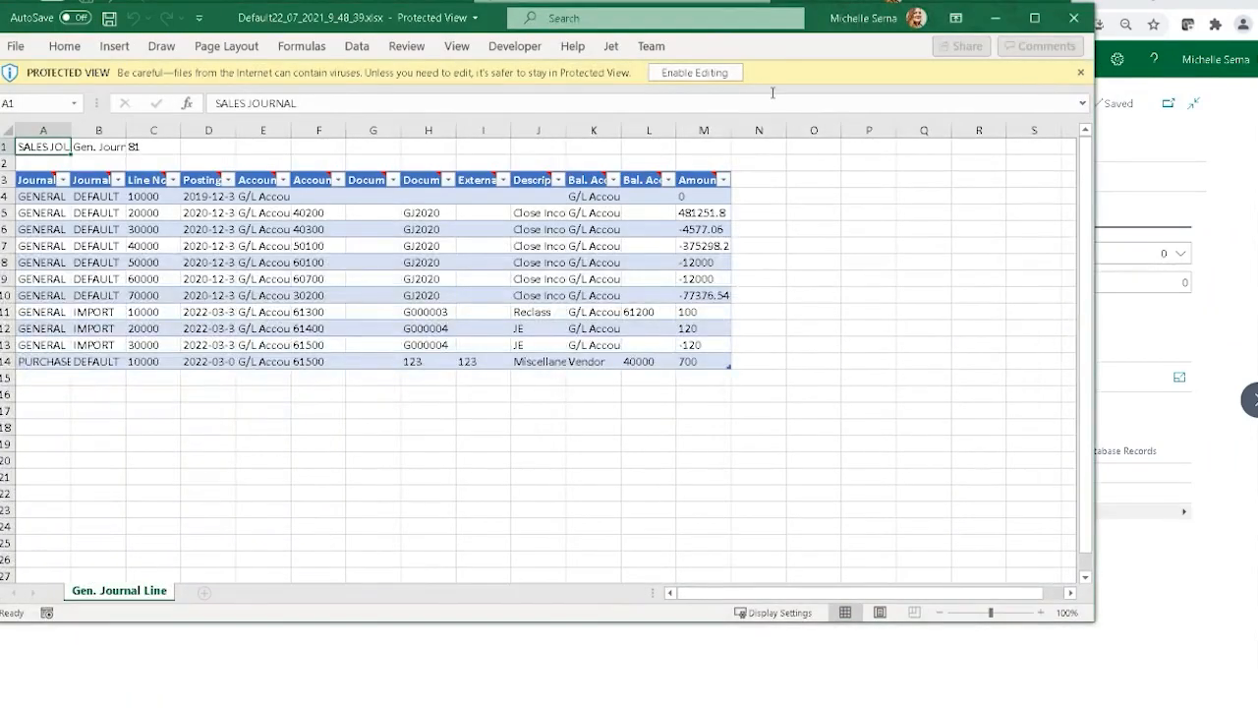
pyautogui.click(724, 75)
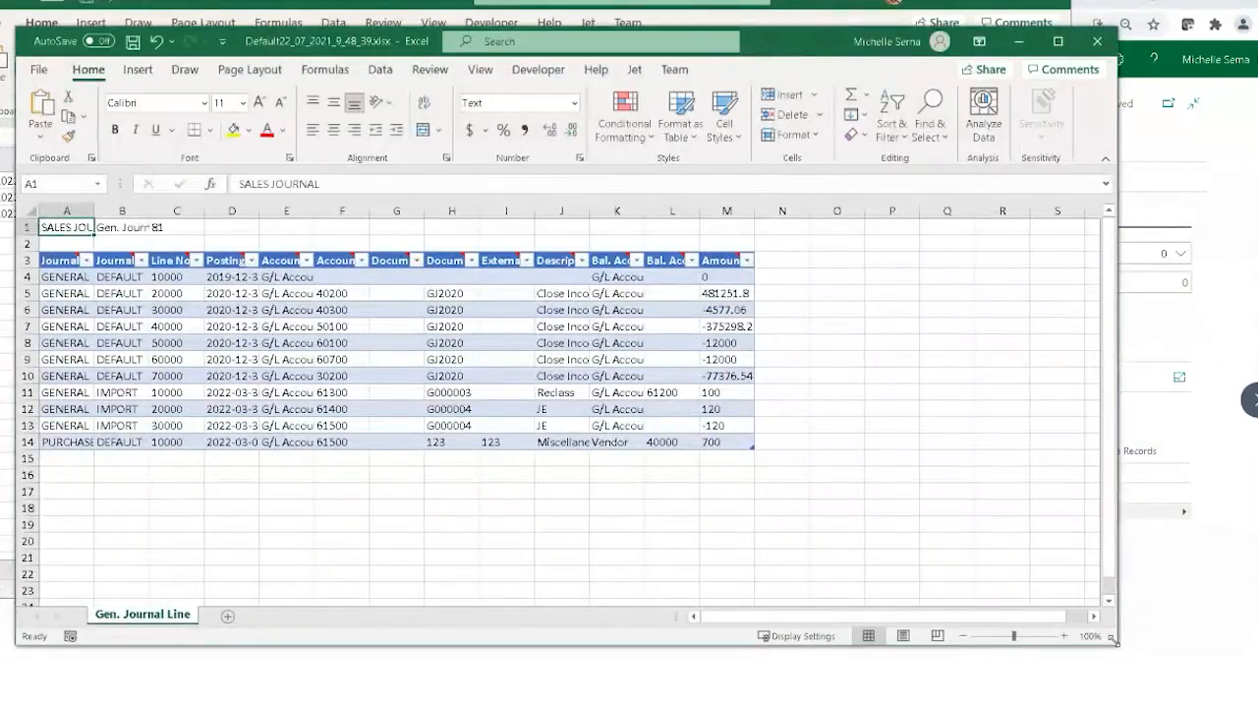
# Step: Maximize the exported workbook and delete all existing journal line rows beneath the table's header row
pyautogui.moveTo(1112, 648); pyautogui.dragTo(1256, 706)
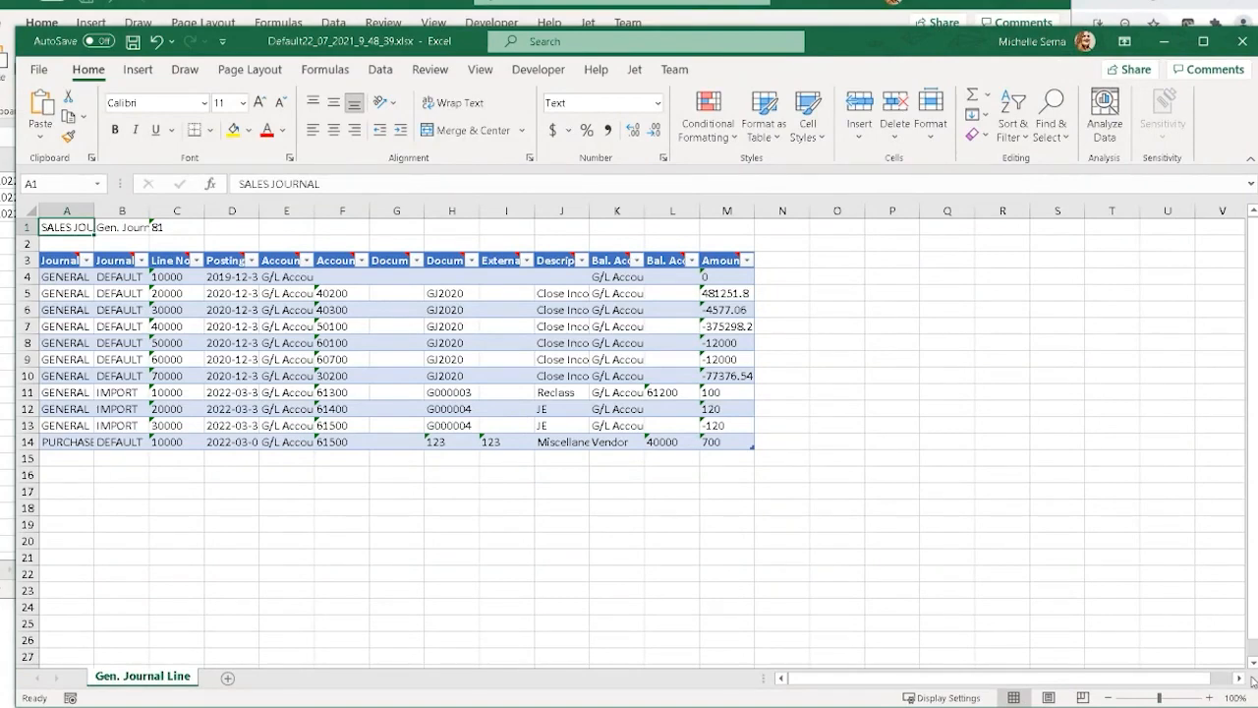
pyautogui.click(1202, 41)
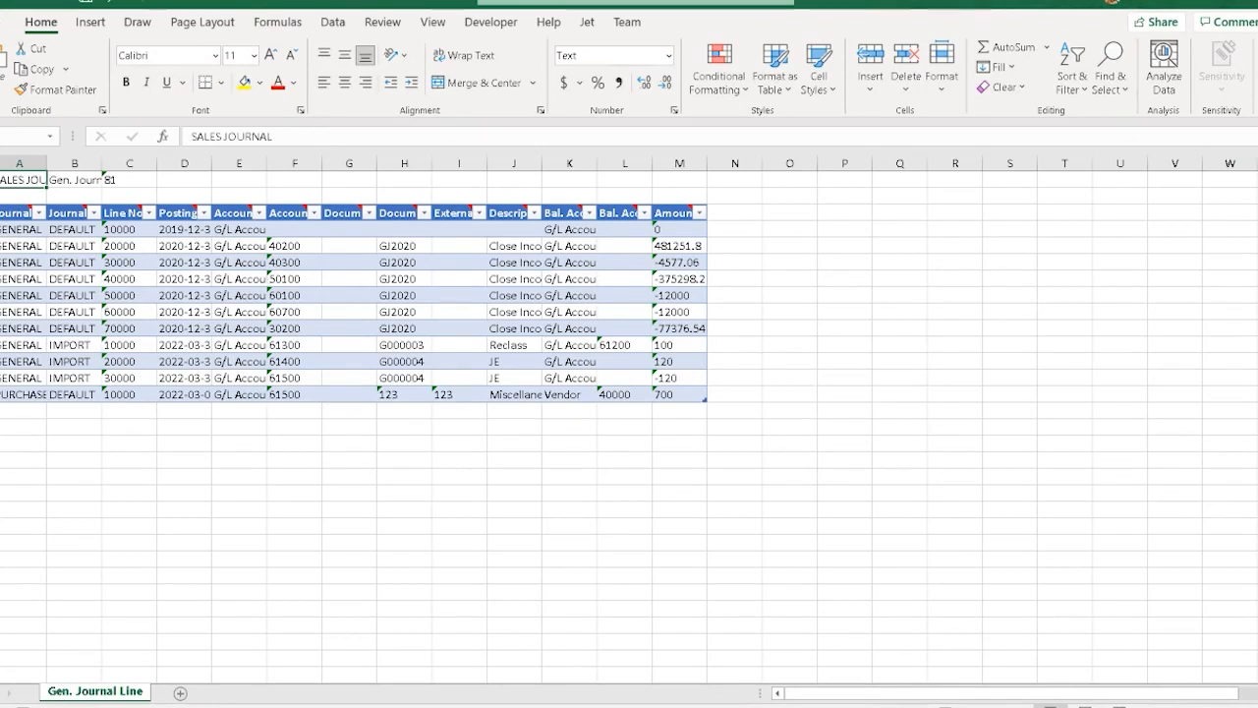
pyautogui.click(420, 328)
pyautogui.click(668, 333)
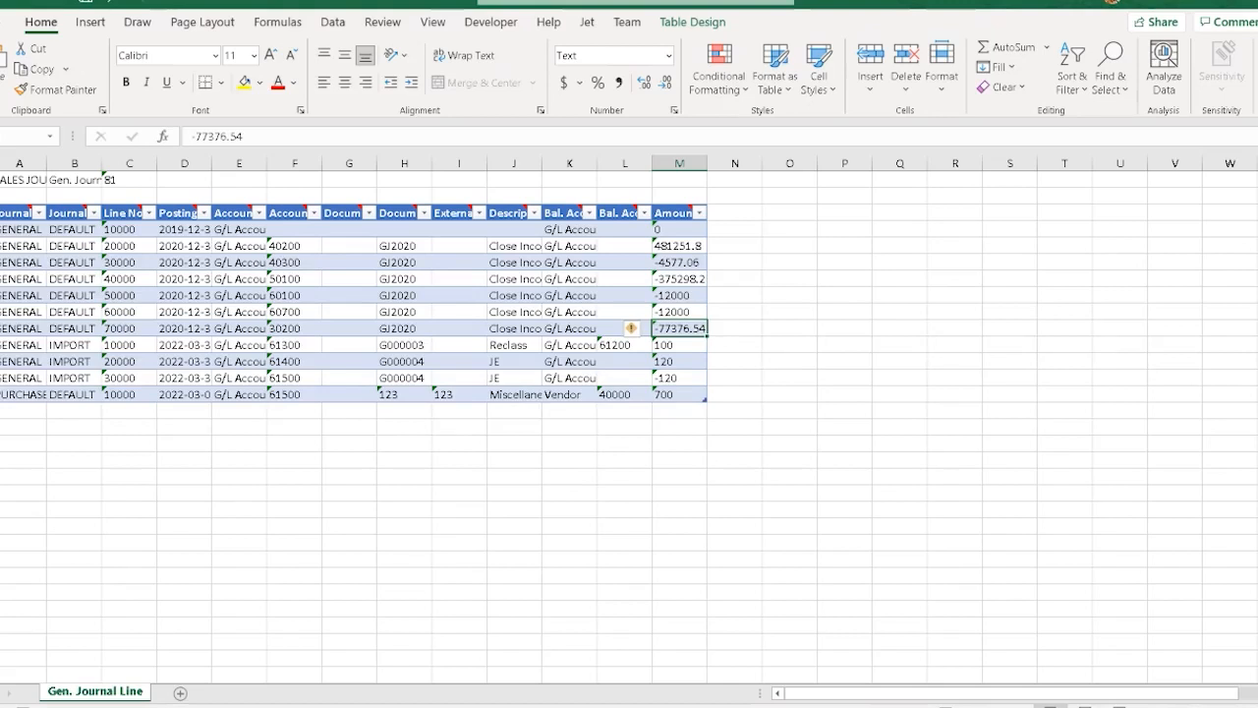
pyautogui.moveTo(0, 230); pyautogui.dragTo(0, 394)
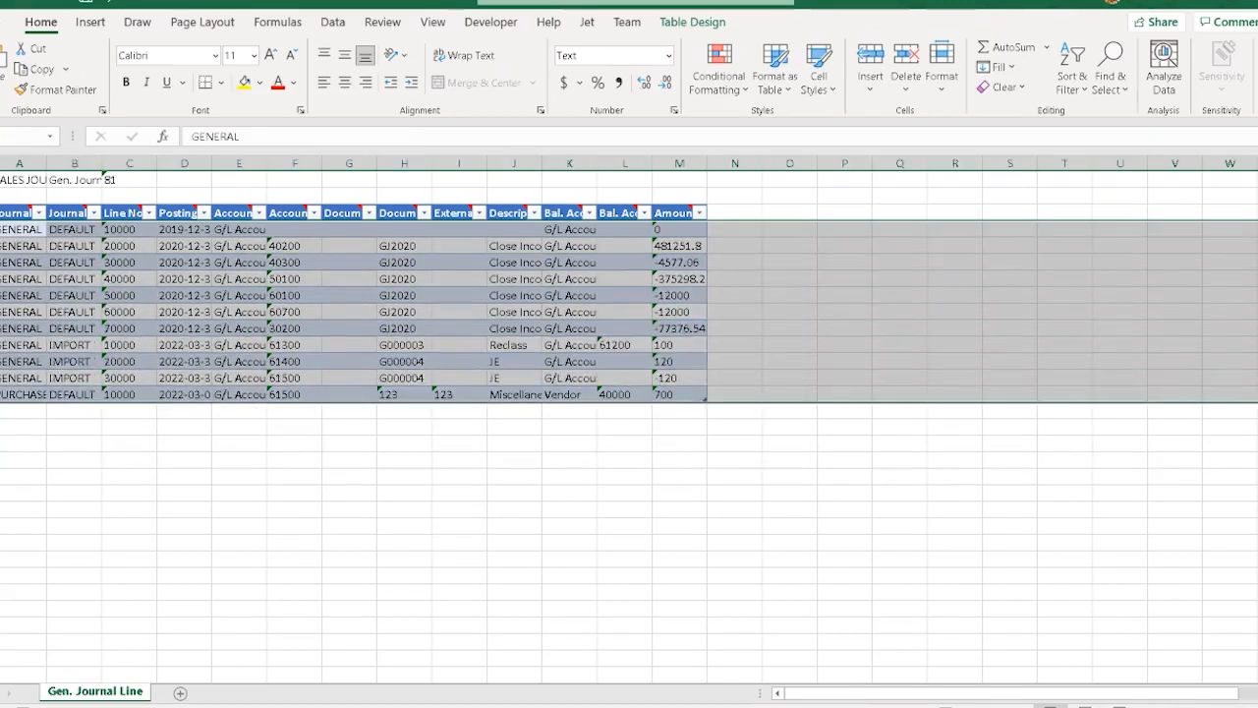
pyautogui.rightClick(2, 356)
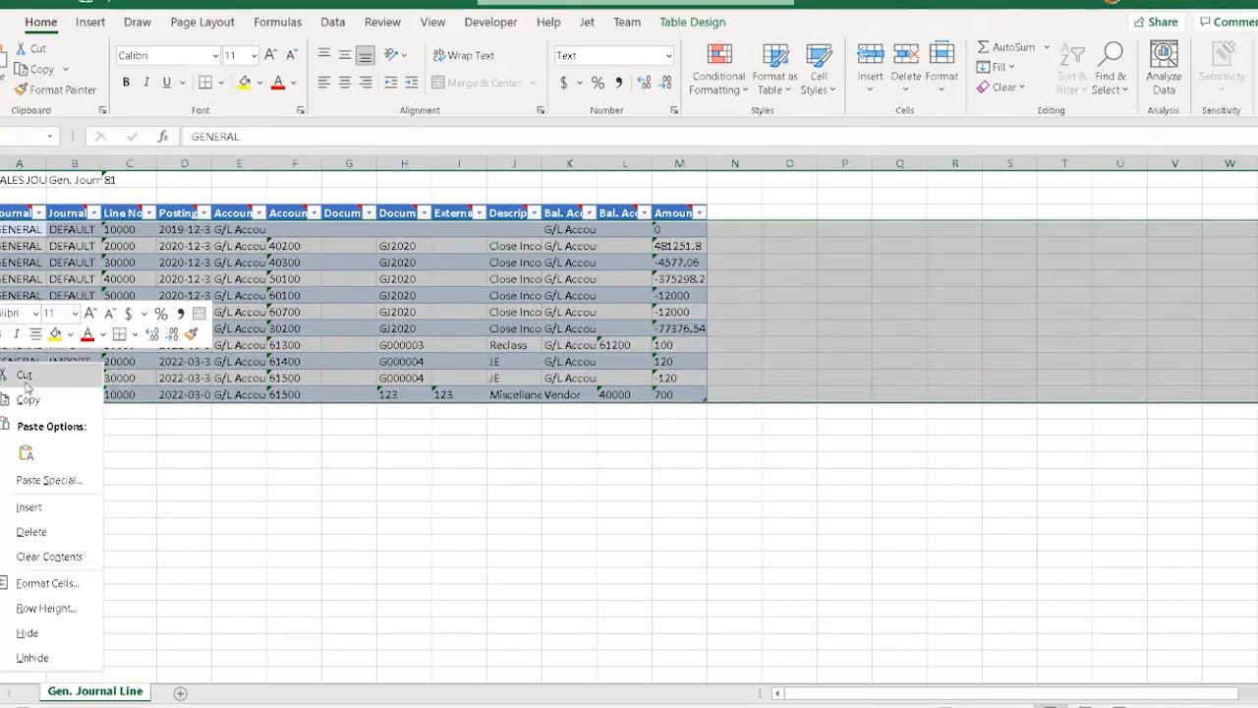
pyautogui.click(64, 527)
pyautogui.click(115, 341)
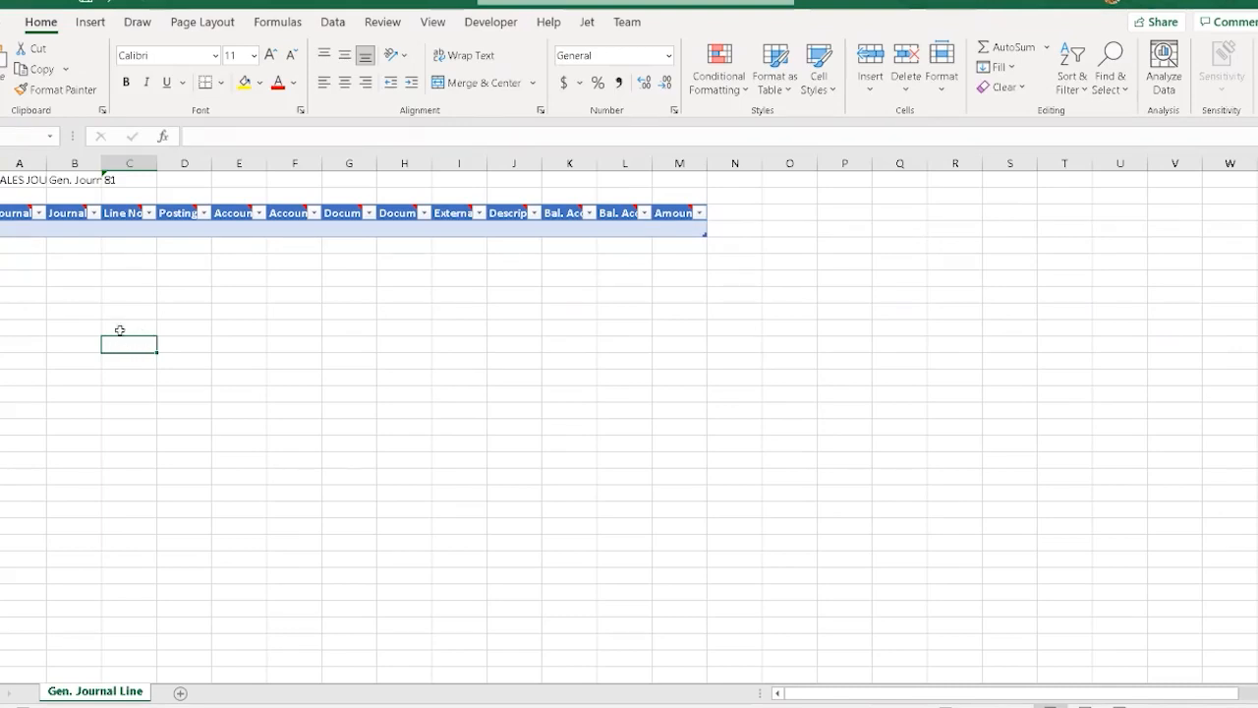
# Step: Copy the three sales transaction rows from the source workbook's Sheet1 into the Gen. Journal Line table, starting in the first Posting Date cell
pyautogui.click(19, 230)
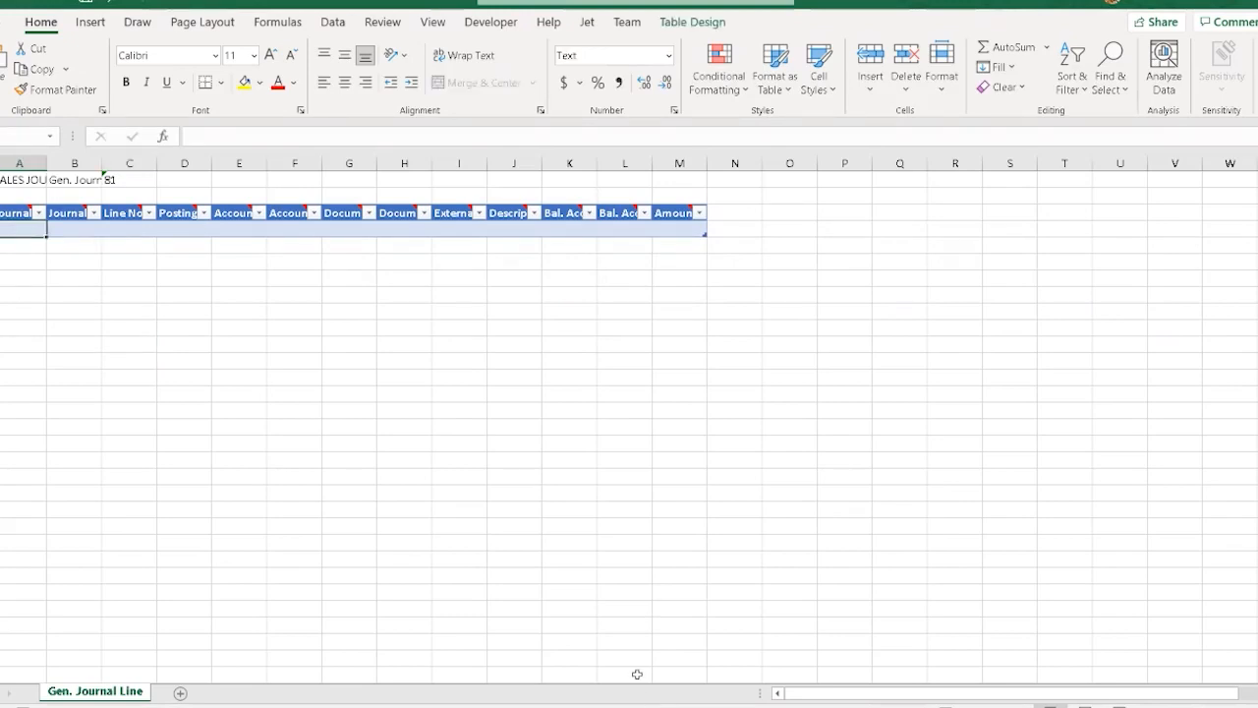
pyautogui.press('super')
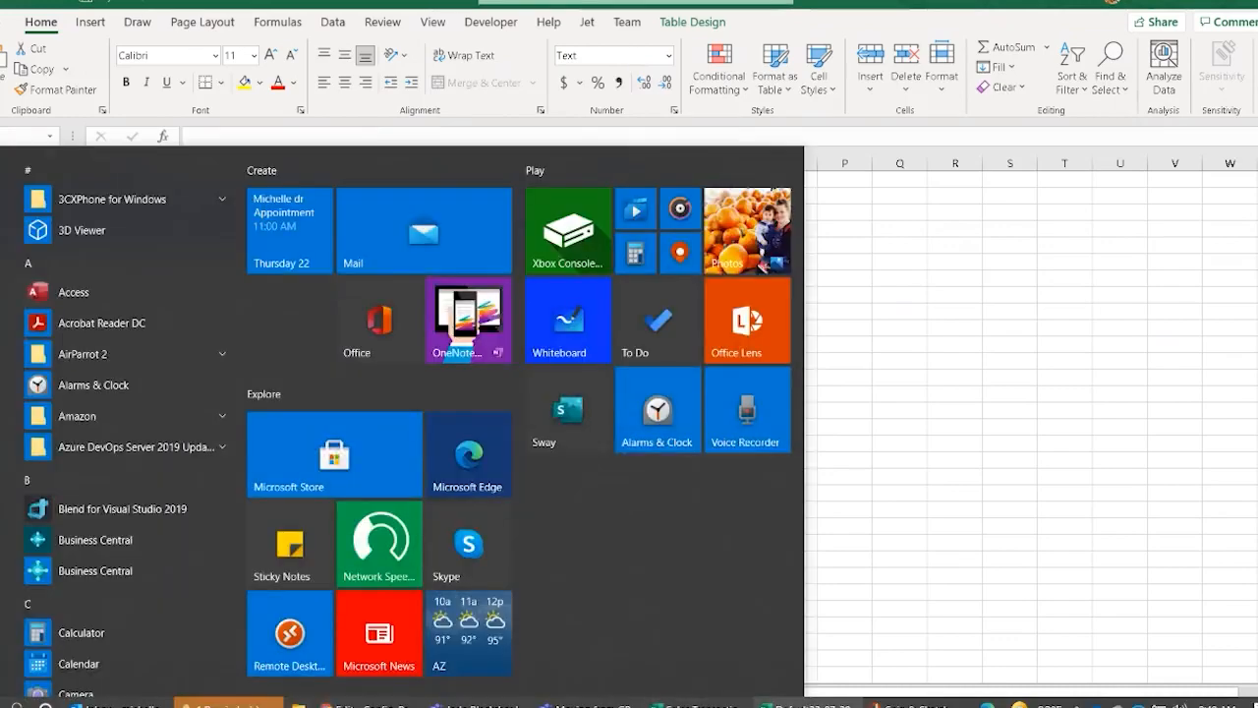
pyautogui.click(699, 703)
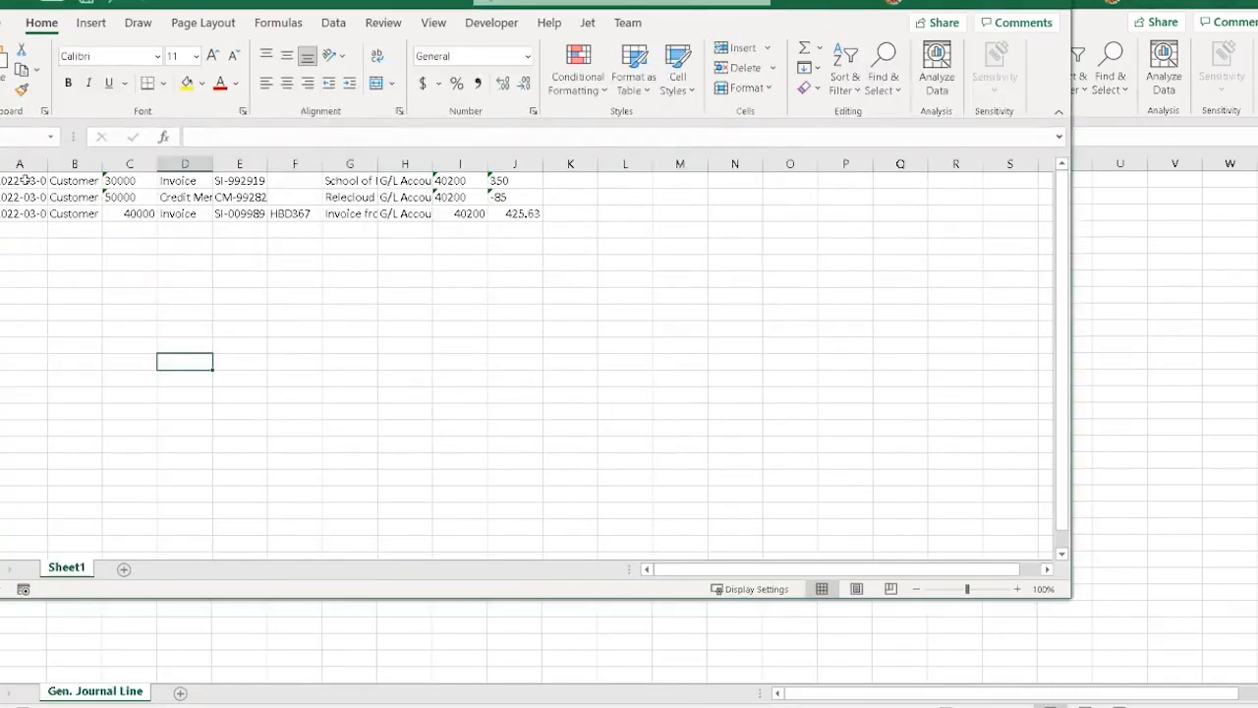
pyautogui.moveTo(35, 180); pyautogui.dragTo(504, 214)
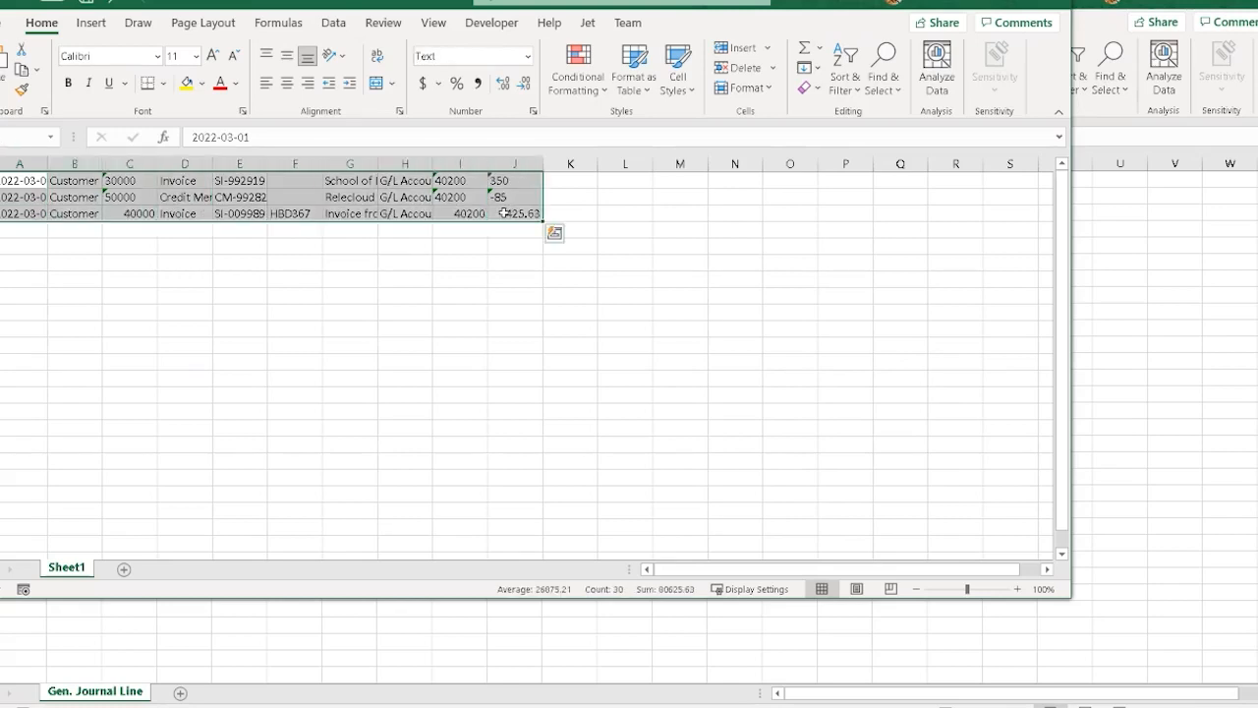
pyautogui.hotkey('ctrl', 'c')
pyautogui.click(1120, 328)
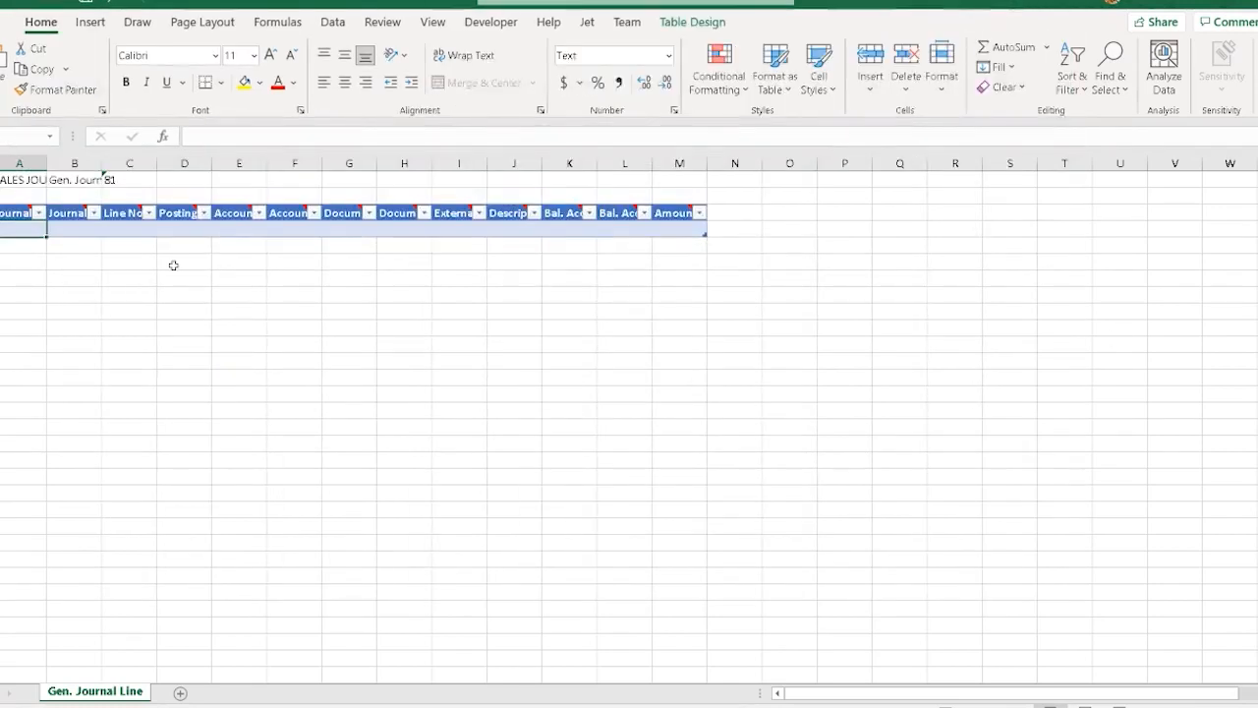
pyautogui.click(178, 231)
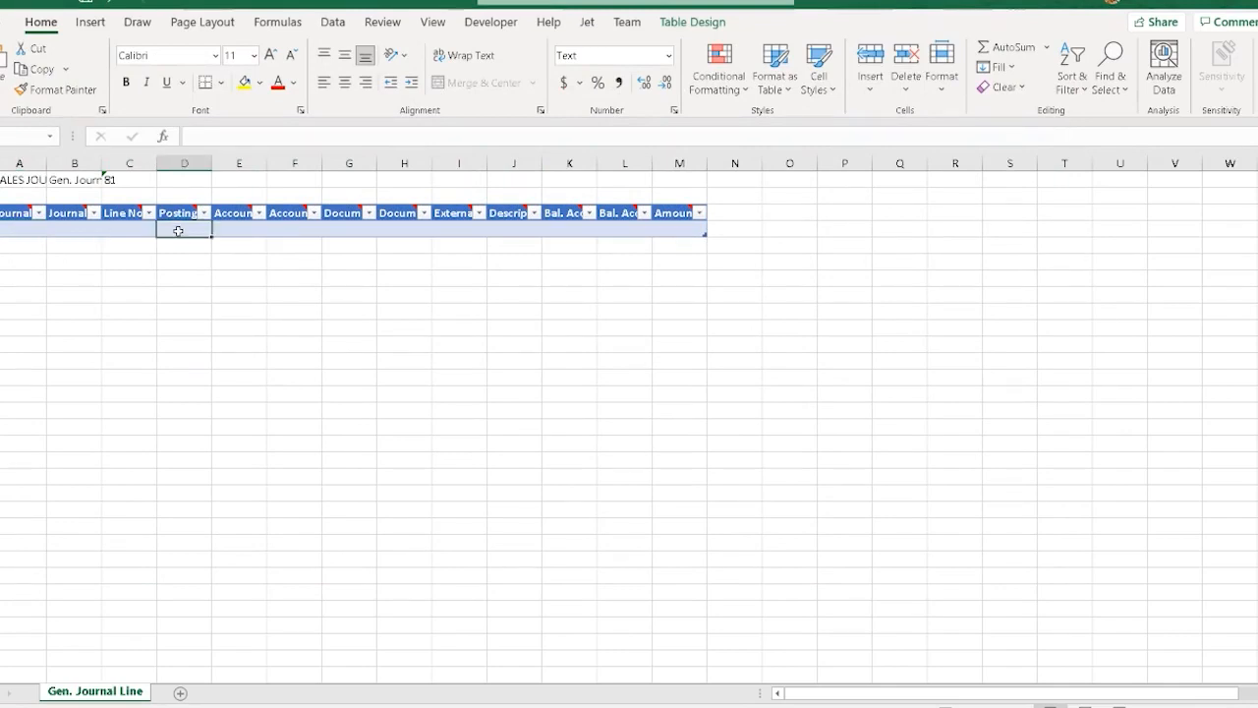
pyautogui.hotkey('ctrl', 'v')
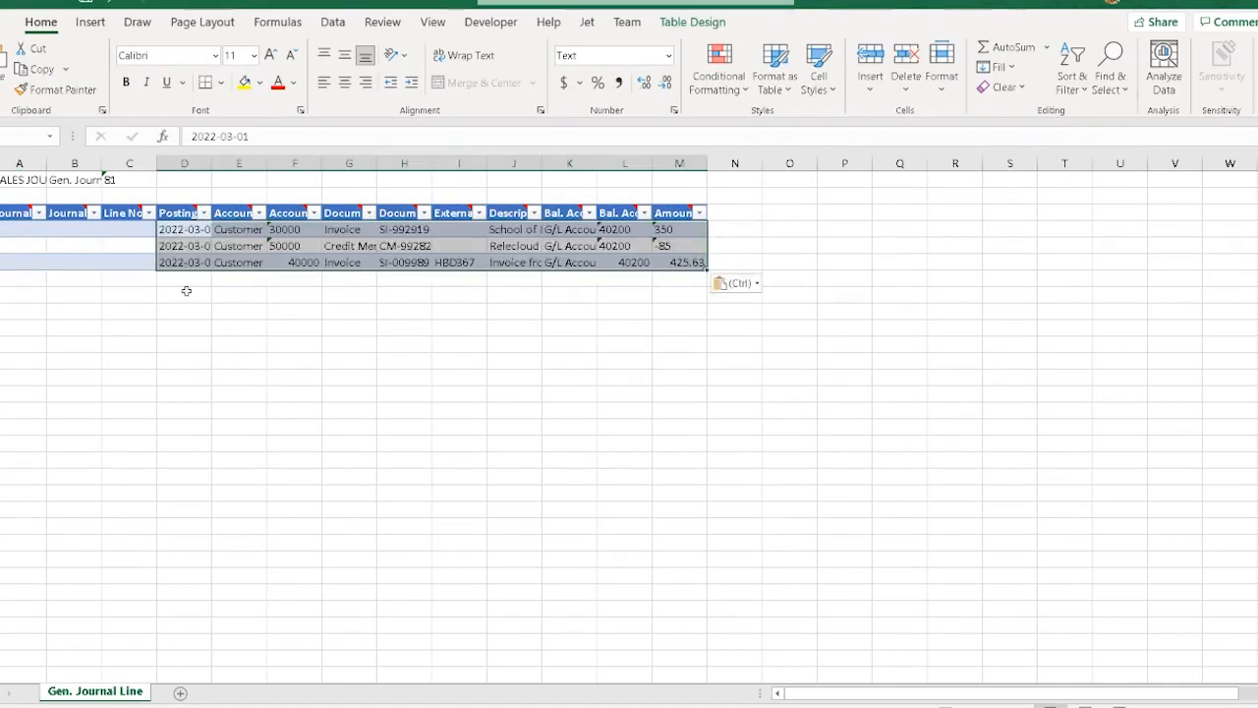
# Step: Autofit the Posting Date, Journal Template Name, Journal Batch Name and Line No. columns to their contents
pyautogui.doubleClick(212, 163)
pyautogui.click(291, 353)
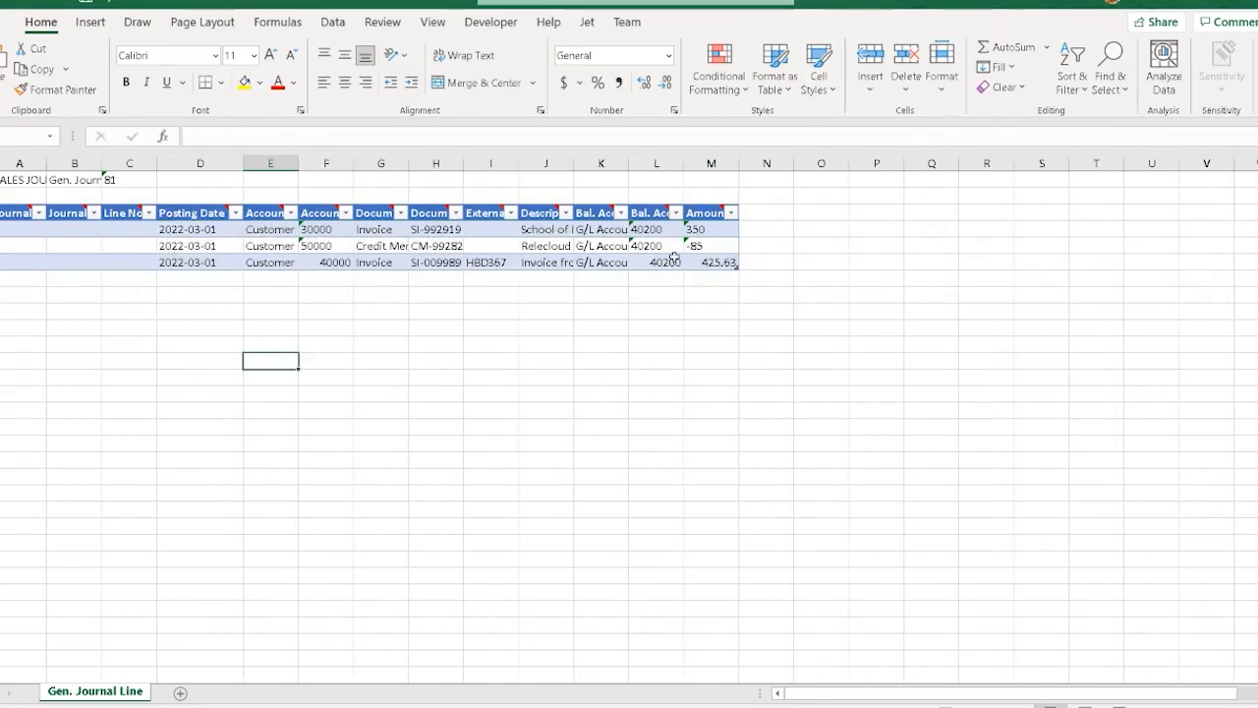
pyautogui.doubleClick(47, 163)
pyautogui.doubleClick(191, 163)
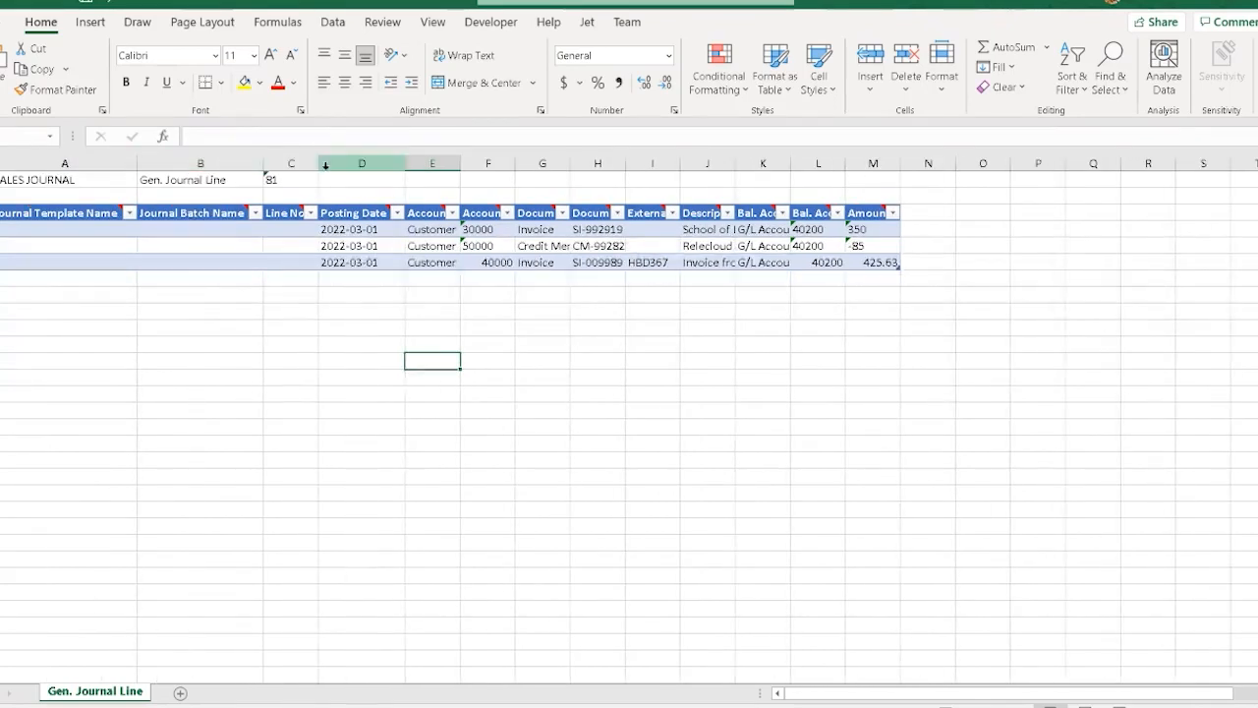
pyautogui.doubleClick(318, 163)
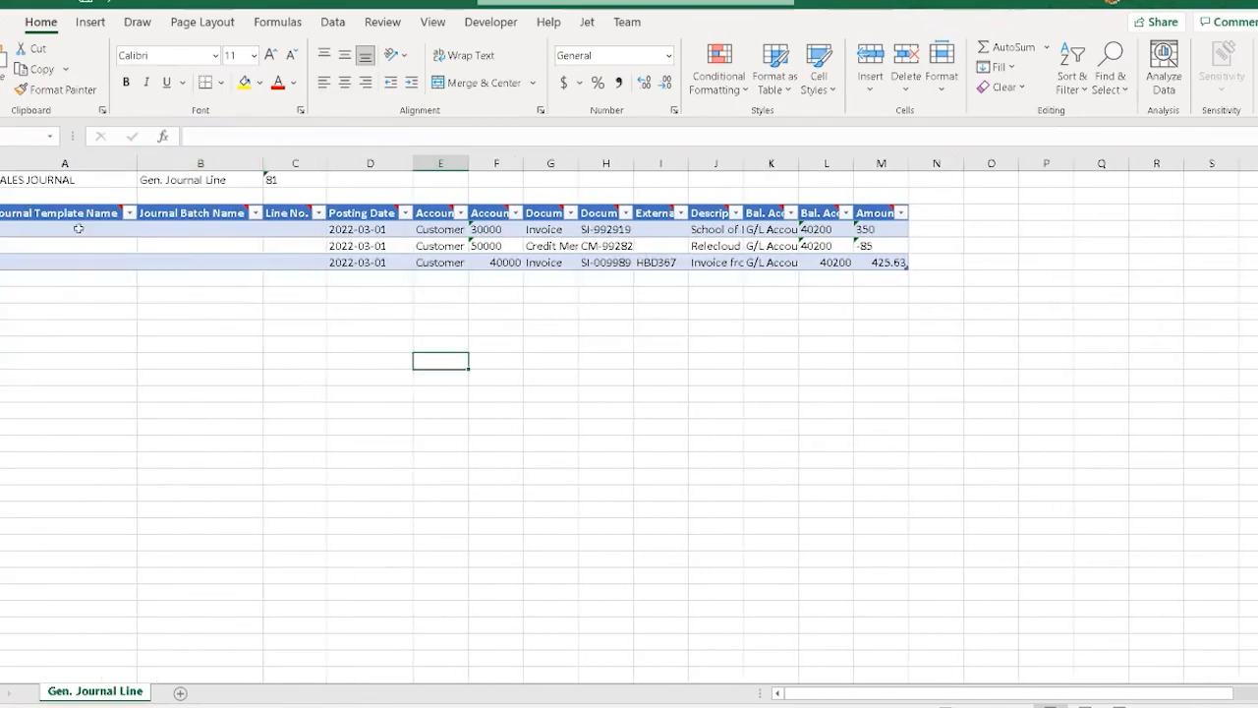
# Step: Fill the first journal line with template name SALES, batch name DEFAULT and line number 10000
pyautogui.click(78, 229)
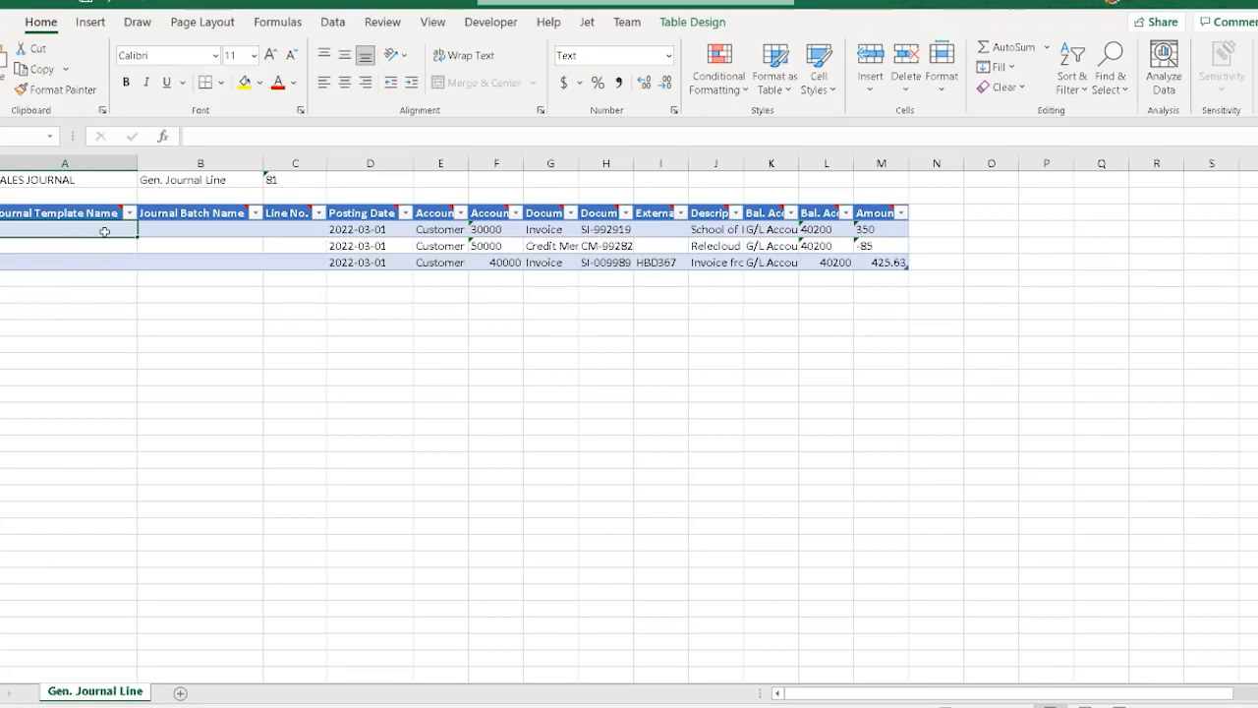
pyautogui.write('SALES')
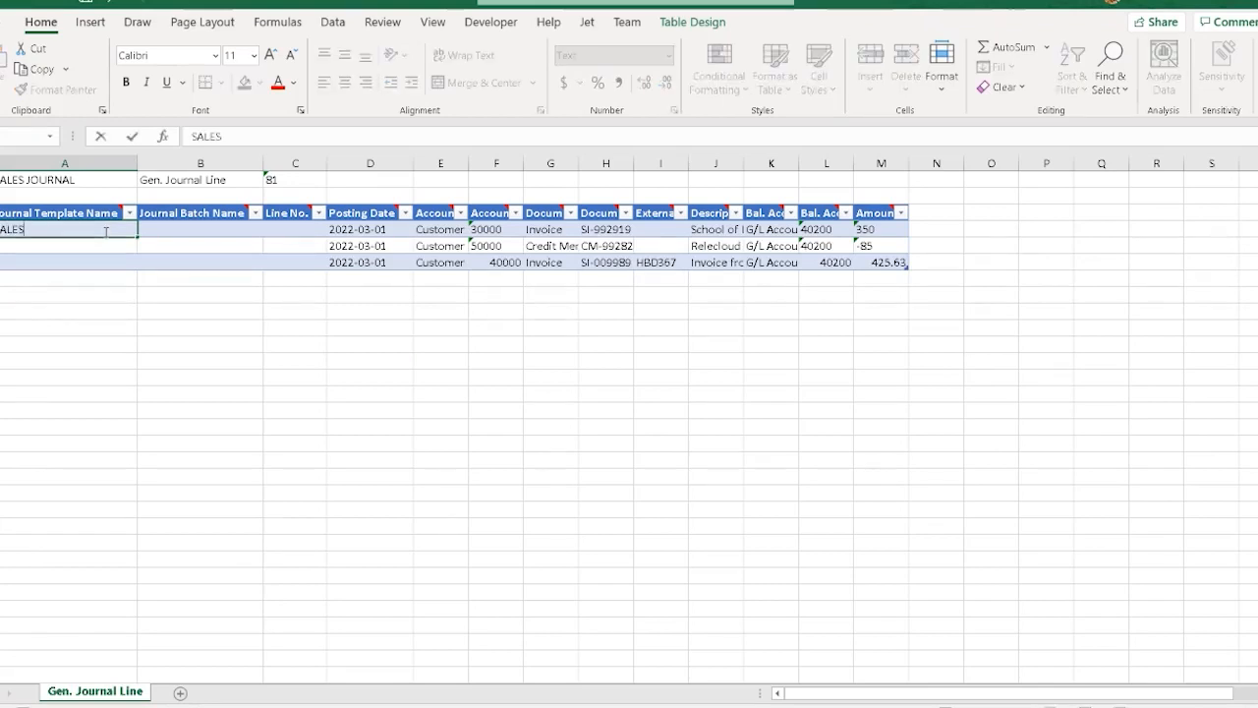
pyautogui.press('Tab')
pyautogui.write('DE')
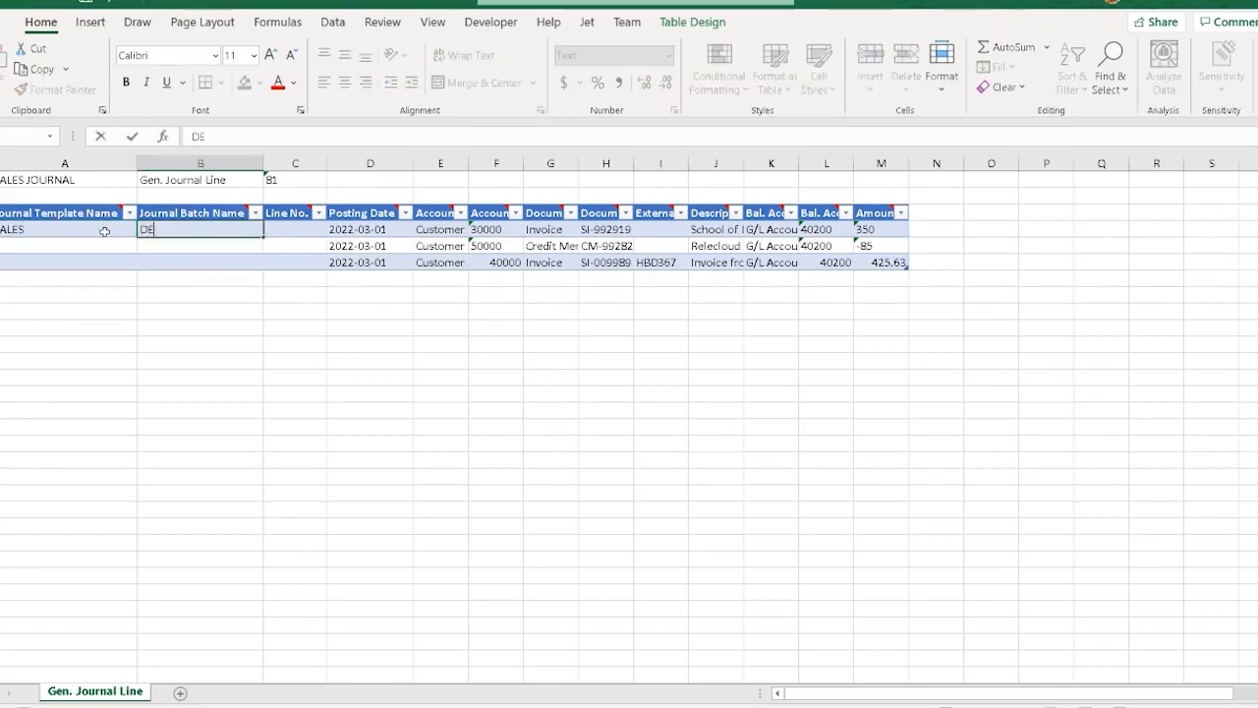
pyautogui.write('FAULT')
pyautogui.click(300, 228)
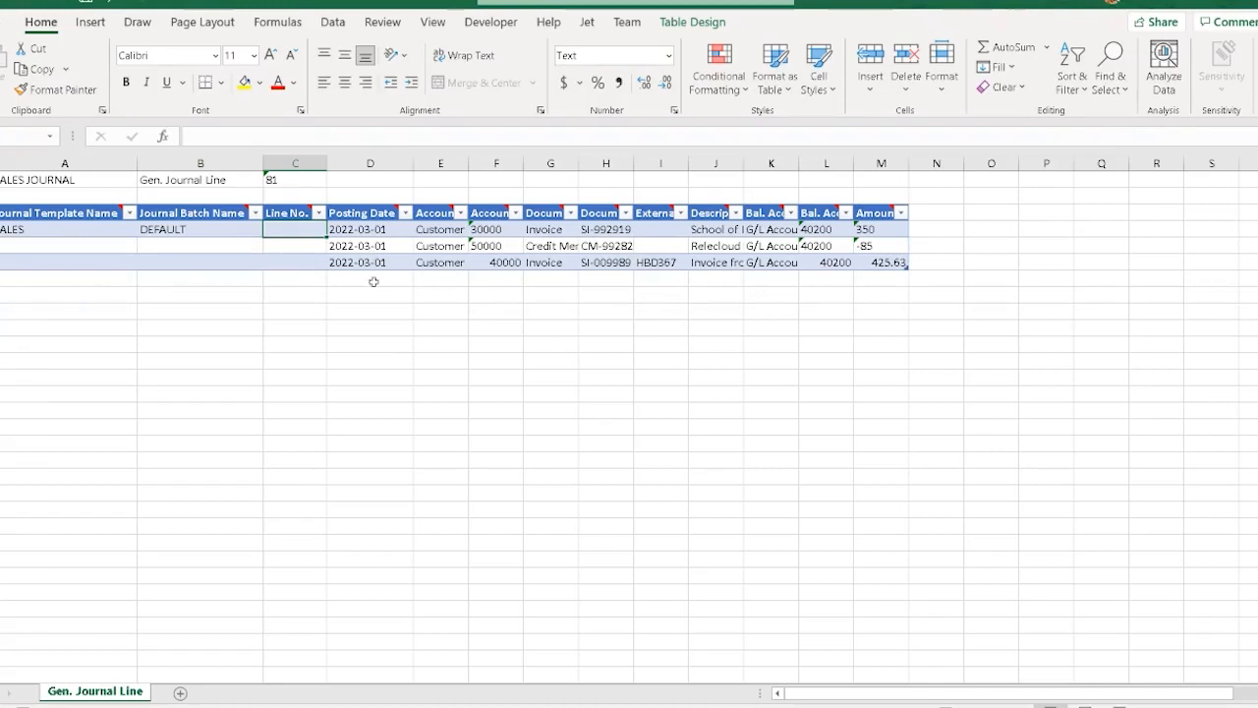
pyautogui.write('100')
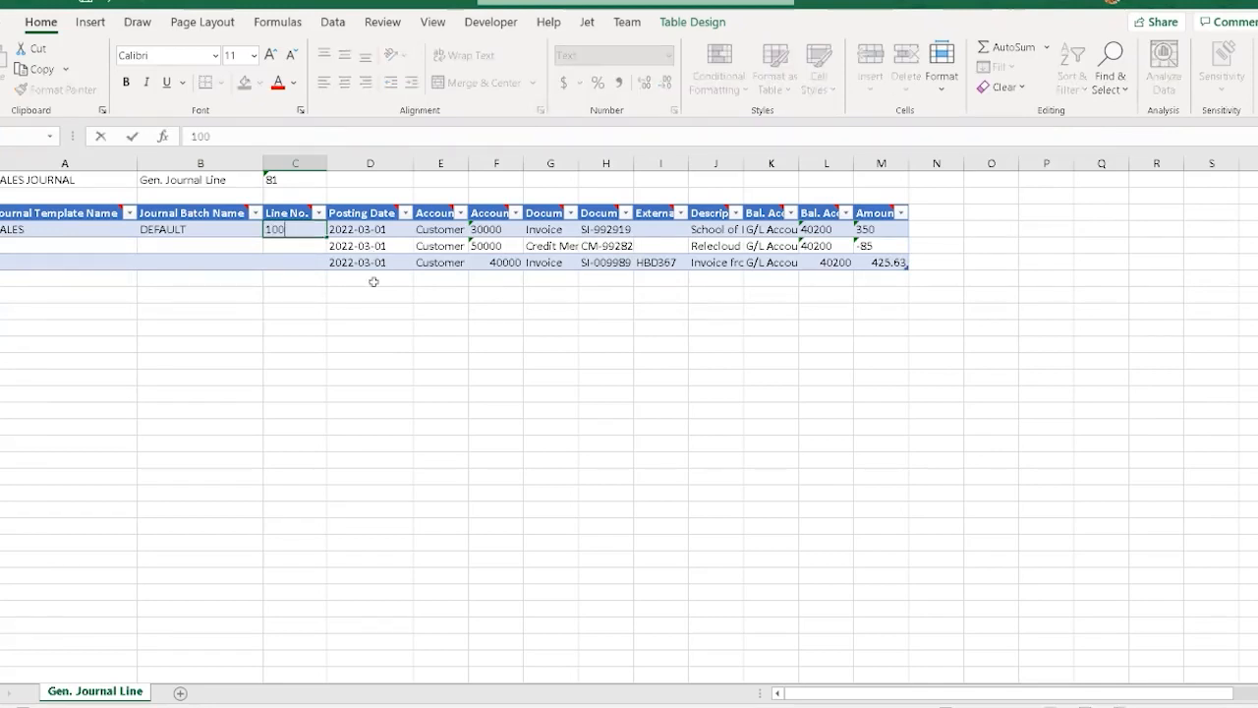
pyautogui.write('00')
pyautogui.press('Return')
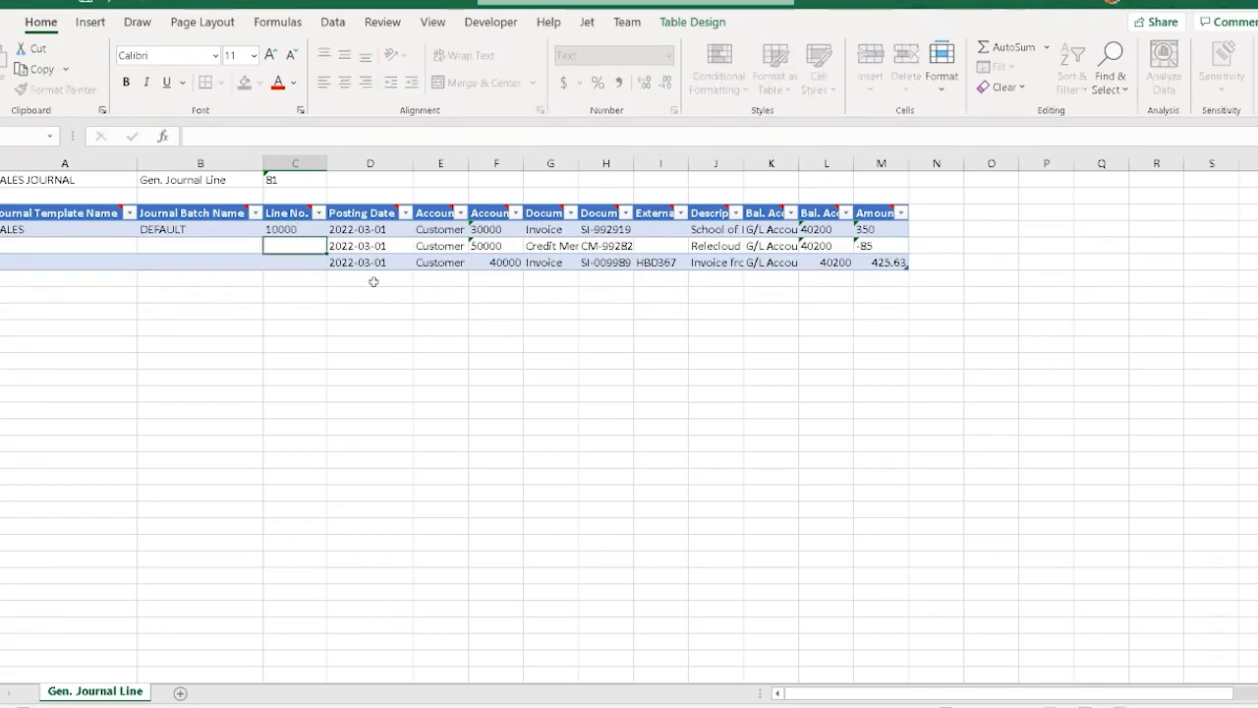
# Step: Fill the template name, batch name and line number down to the other two rows, incrementing the line numbers to 10001 and 10002
pyautogui.moveTo(121, 223); pyautogui.dragTo(306, 263)
pyautogui.click(307, 394)
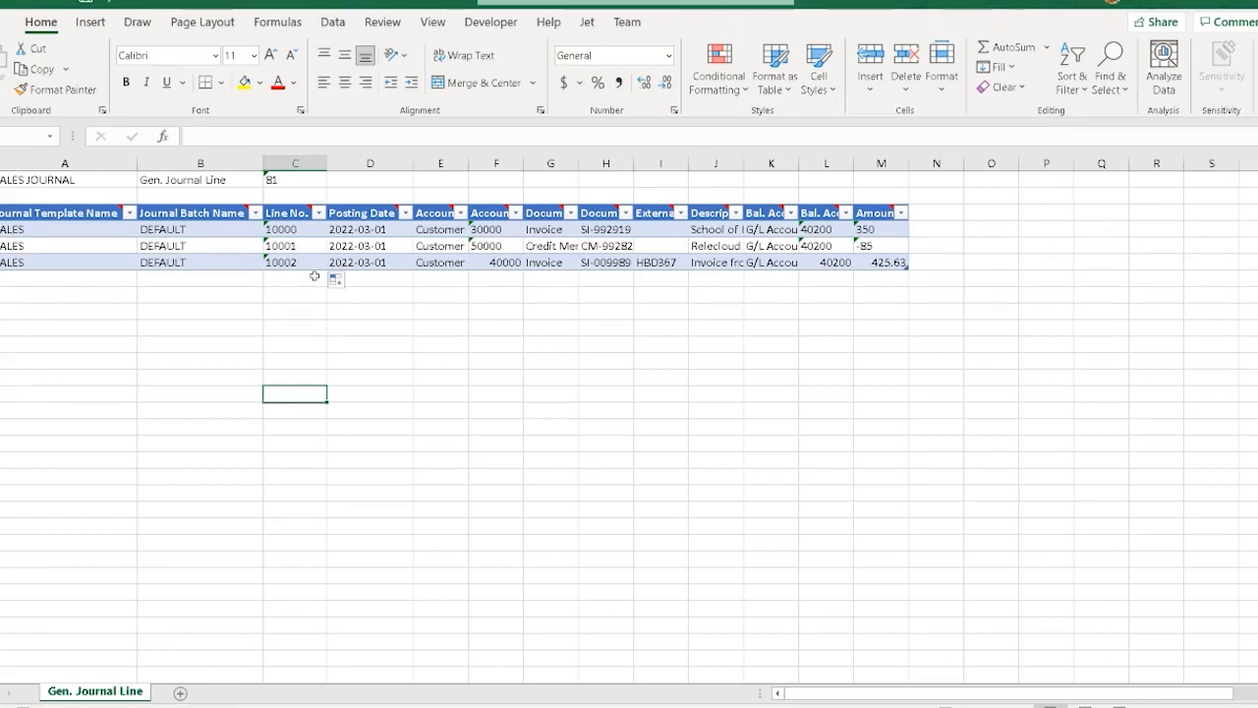
pyautogui.click(284, 309)
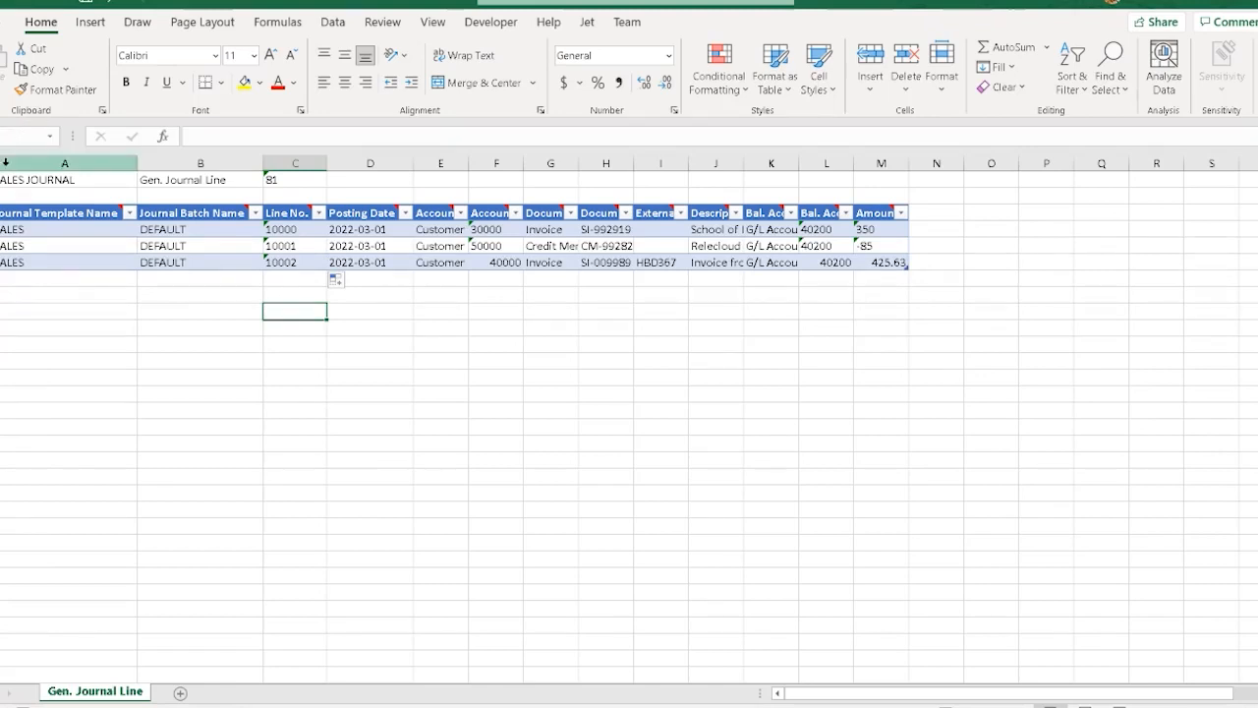
# Step: Save and close the completed import workbook, then close the source workbook to return to the SALES JOURNAL package card in Business Central
pyautogui.moveTo(0, 180); pyautogui.dragTo(0, 212)
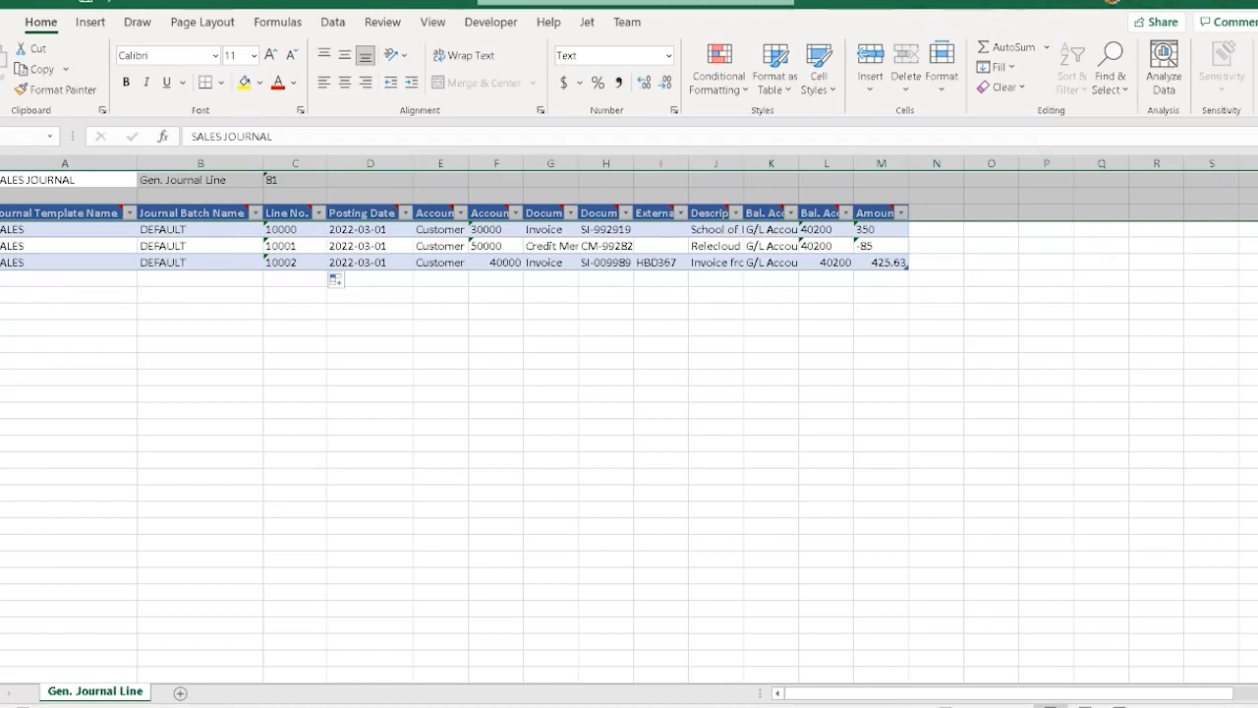
pyautogui.click(80, 357)
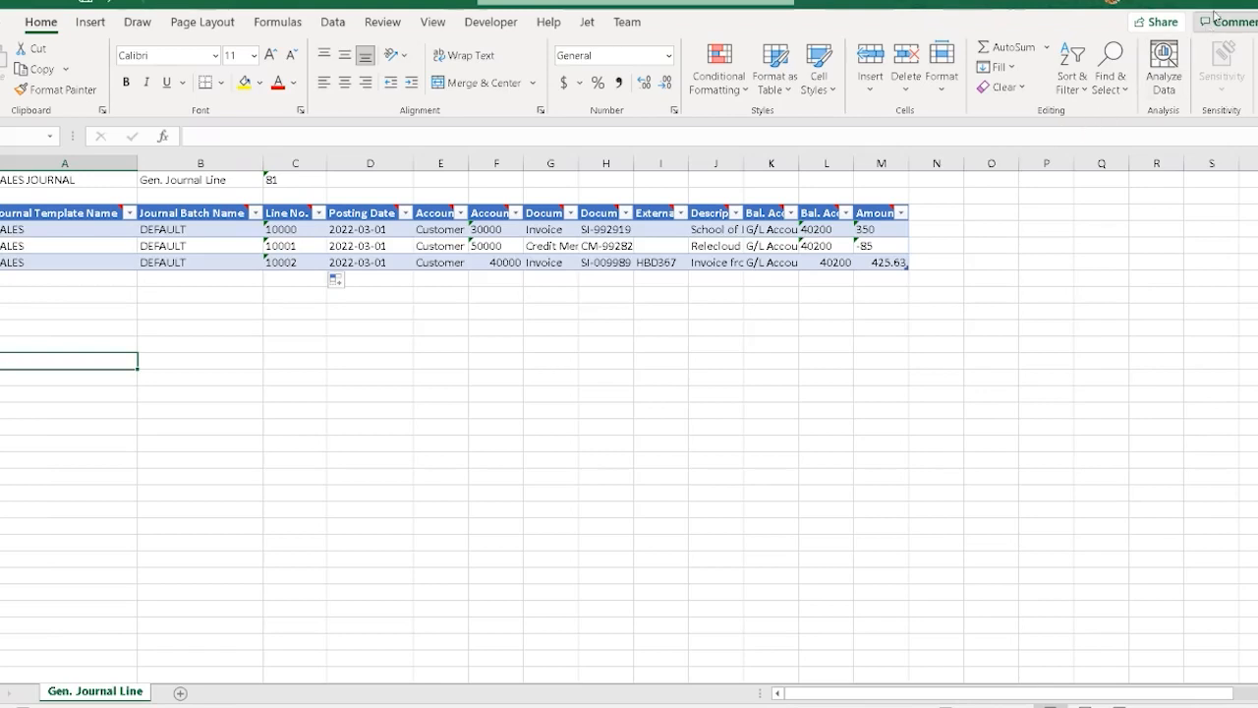
pyautogui.click(1254, 2)
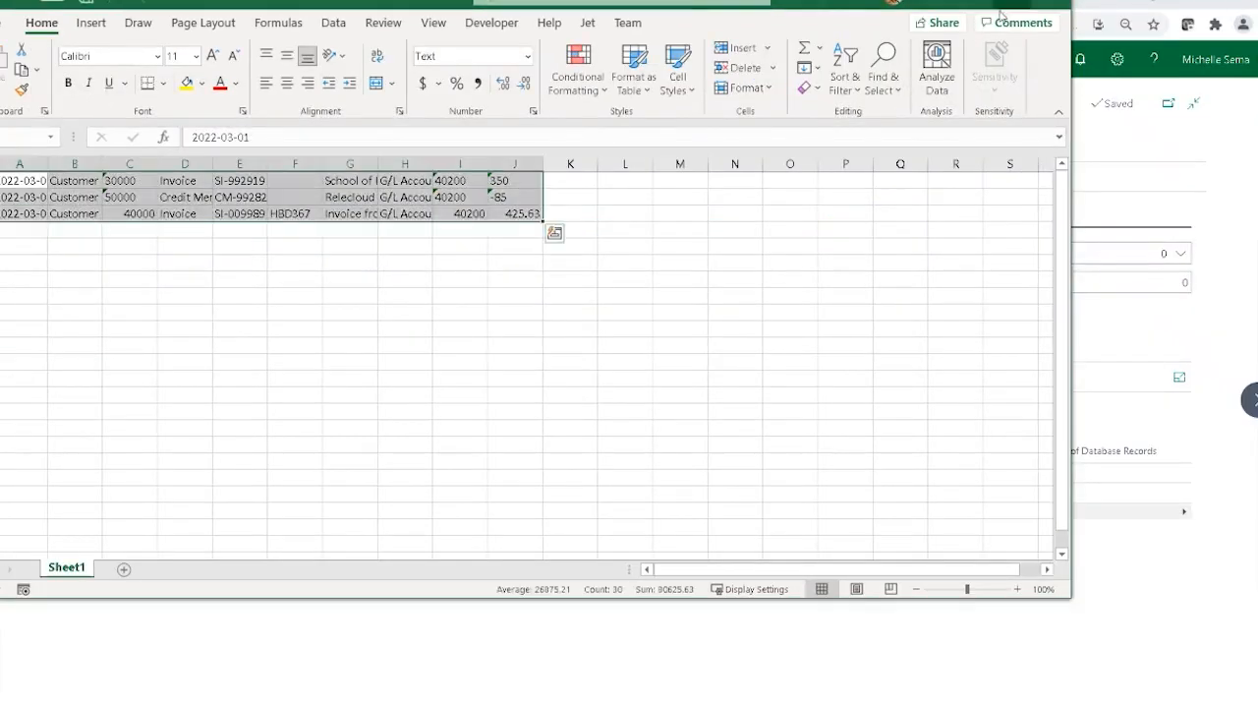
pyautogui.click(1058, 1)
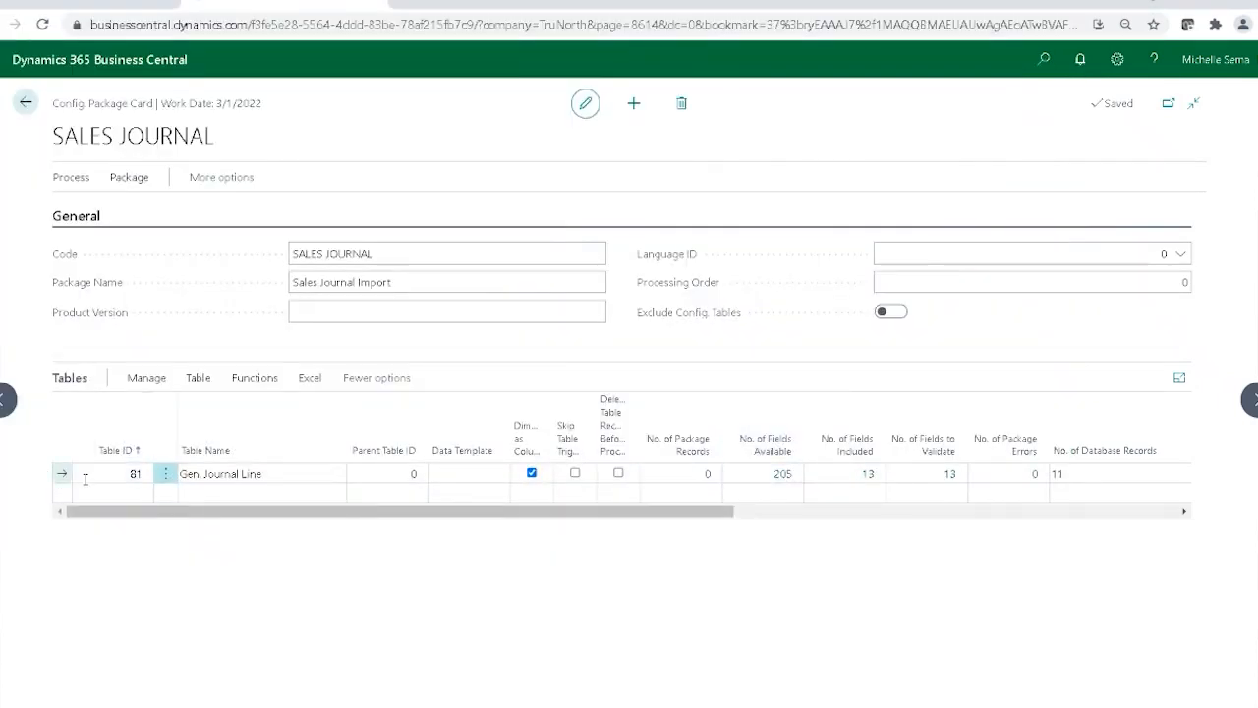
# Step: Import Default22_07_2021_9_48_39.xlsx from Downloads into the SALES JOURNAL package's Gen. Journal Line table
pyautogui.click(309, 377)
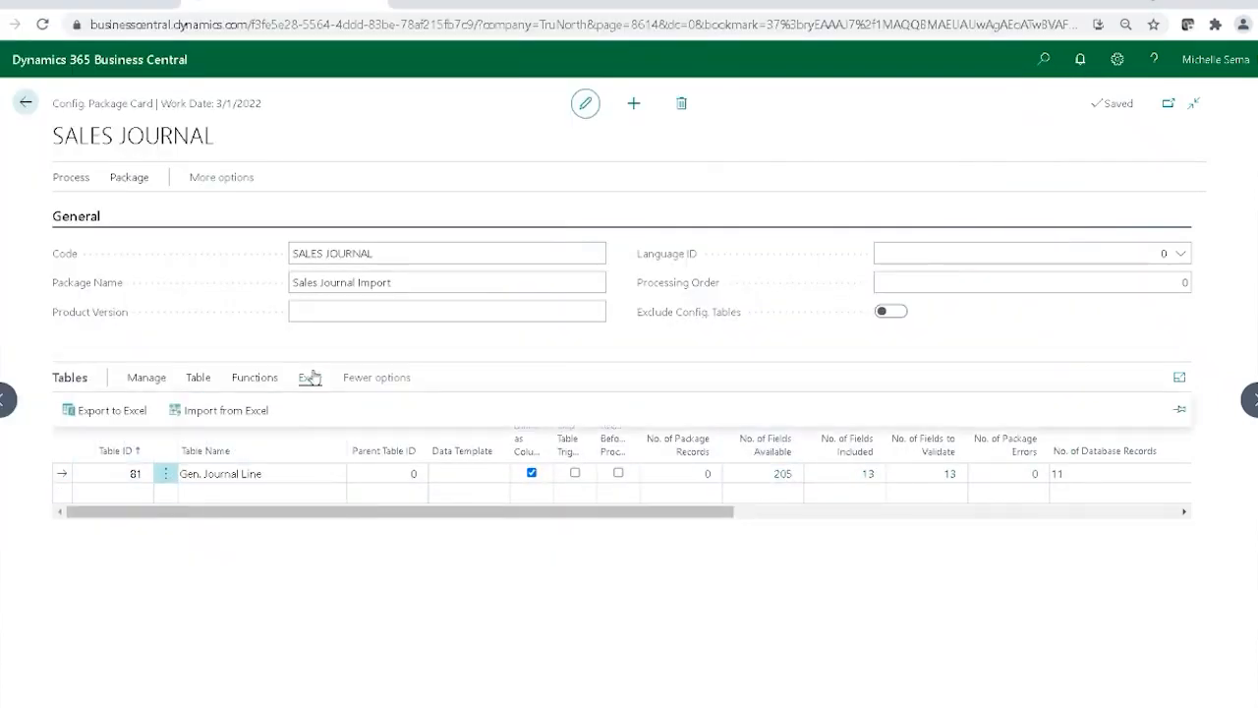
pyautogui.click(253, 413)
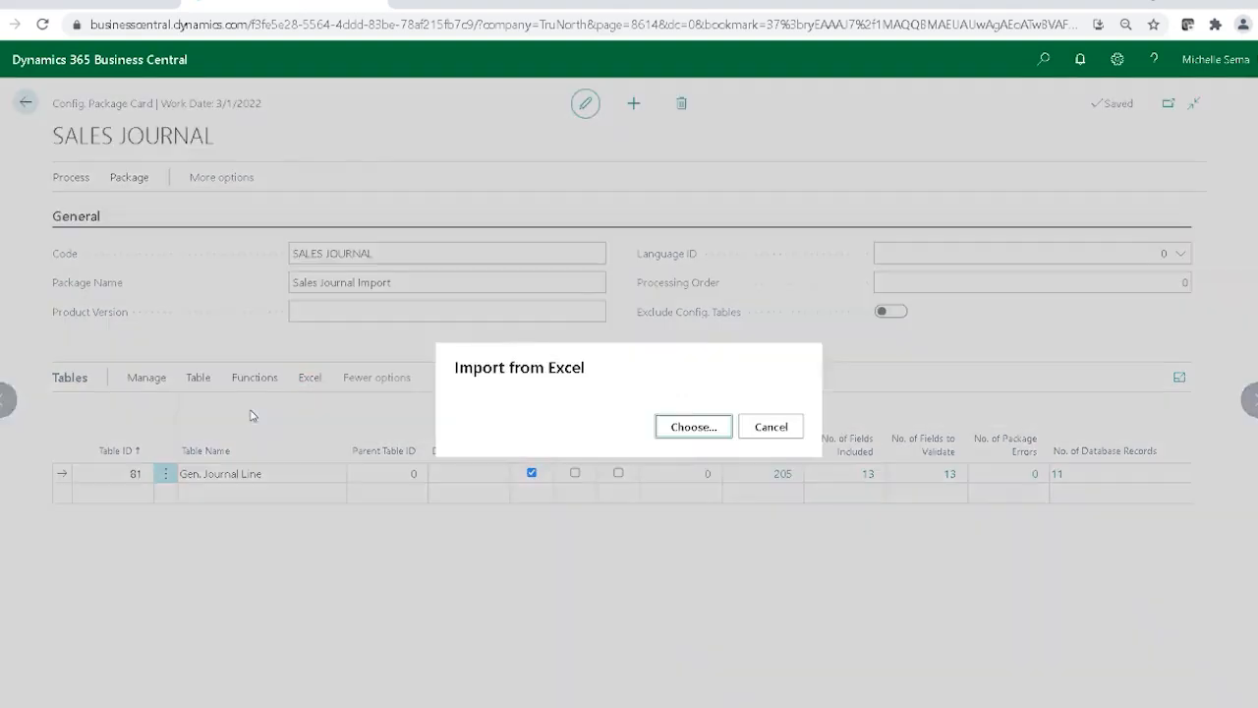
pyautogui.click(677, 434)
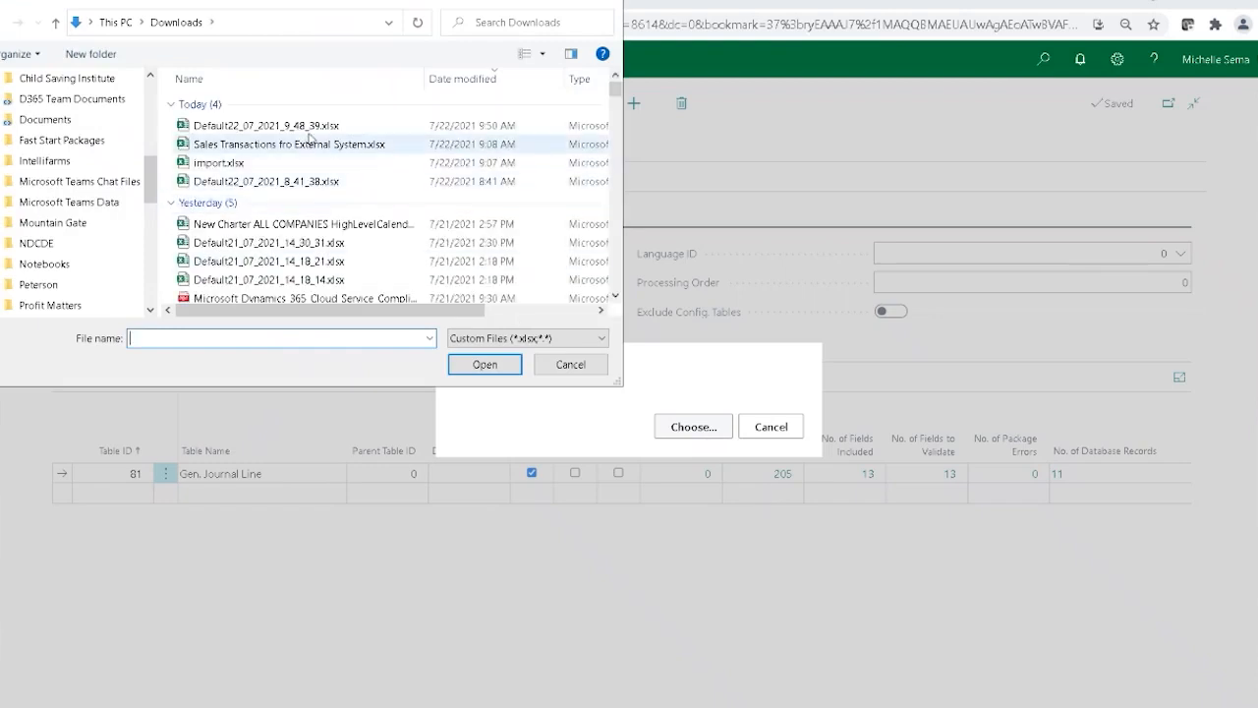
pyautogui.click(307, 126)
pyautogui.click(458, 363)
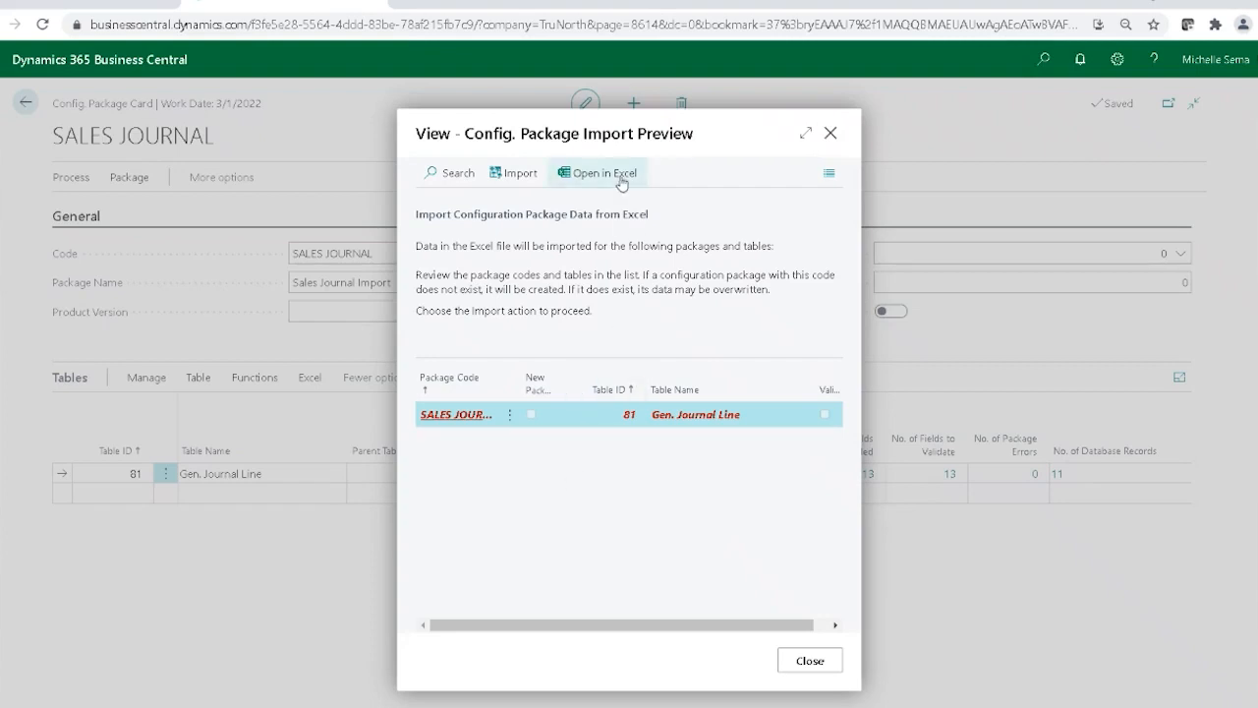
pyautogui.click(518, 174)
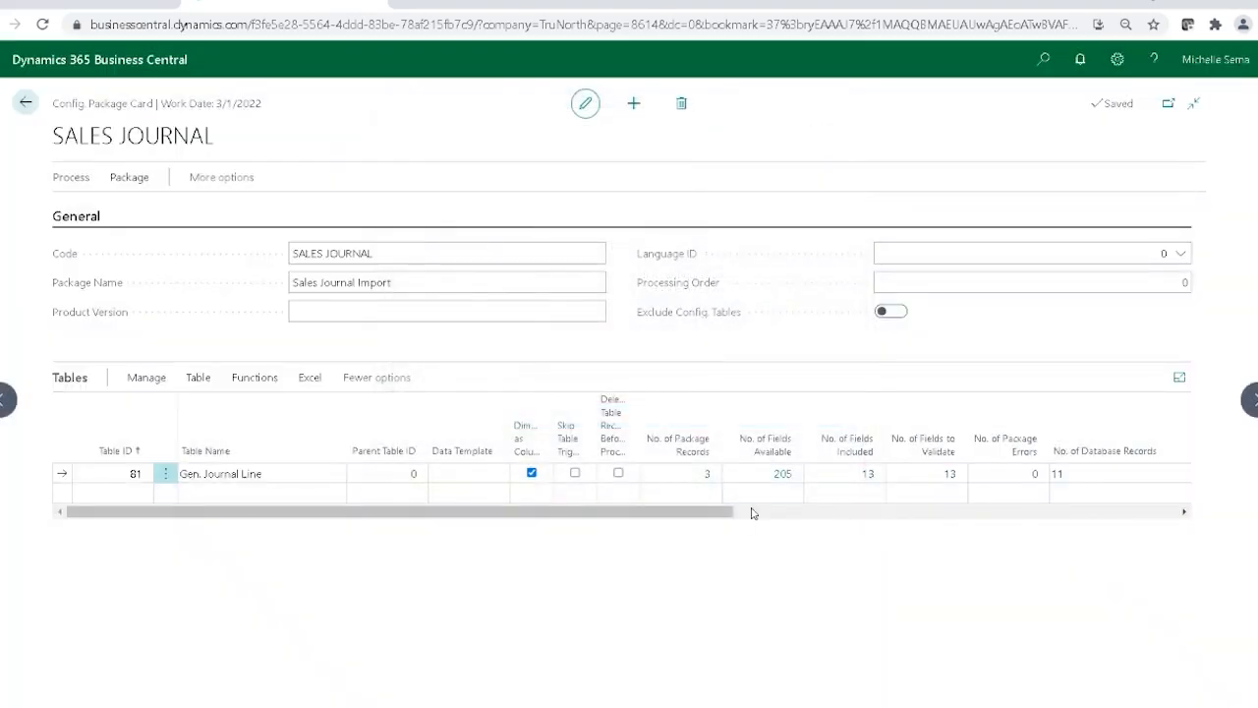
# Step: Review the imported Gen. Journal Line package records and change the first record's document number to SI-9929190
pyautogui.click(704, 478)
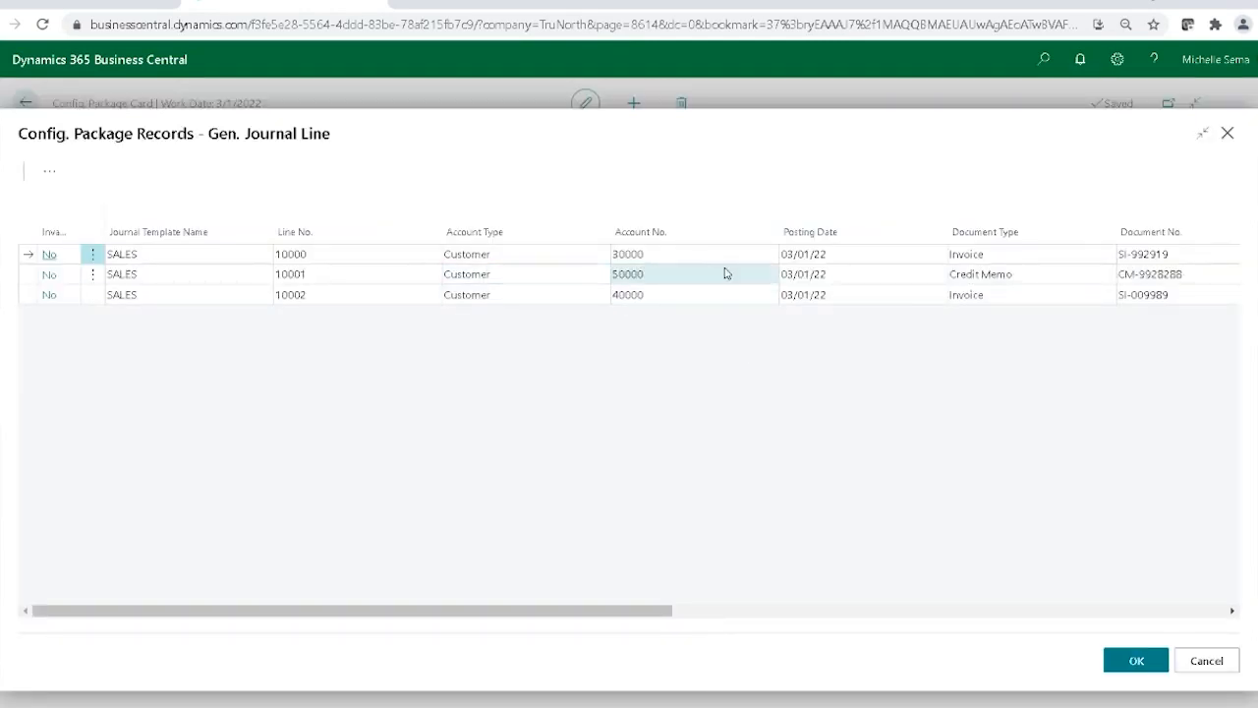
pyautogui.click(1008, 254)
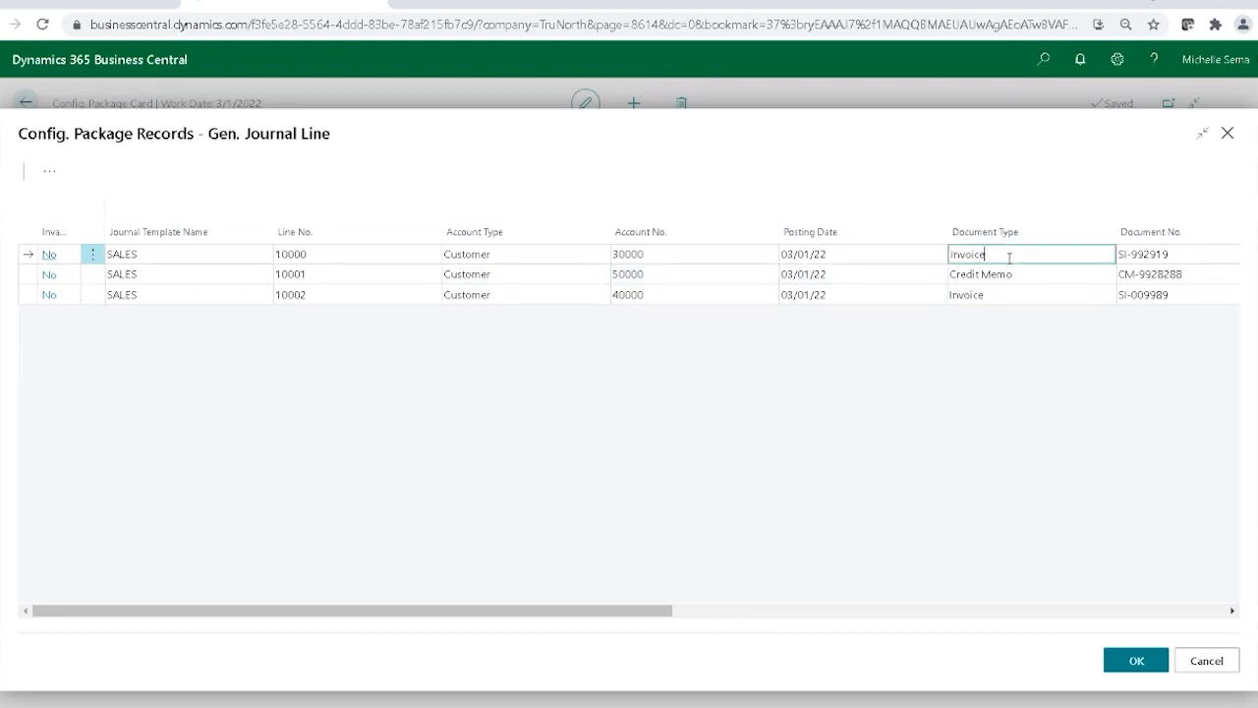
pyautogui.click(1190, 253)
pyautogui.moveTo(745, 607); pyautogui.dragTo(920, 610)
pyautogui.click(704, 255)
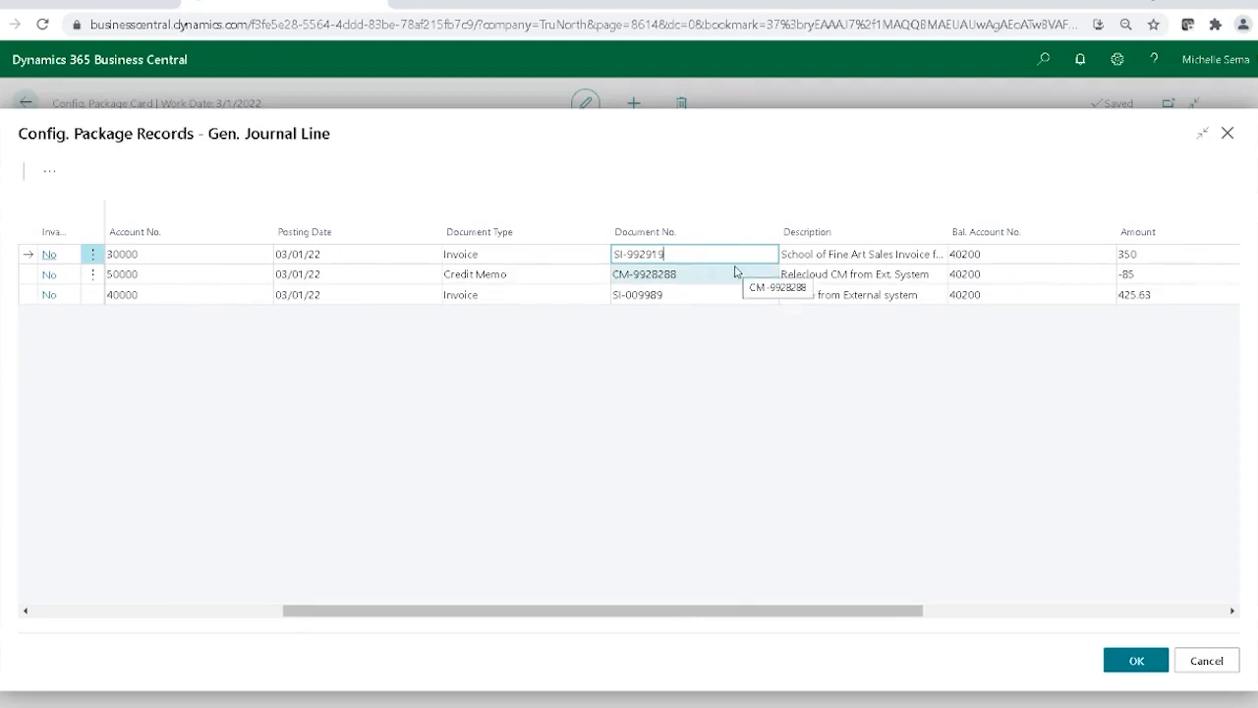
pyautogui.write('0')
pyautogui.press('Down')
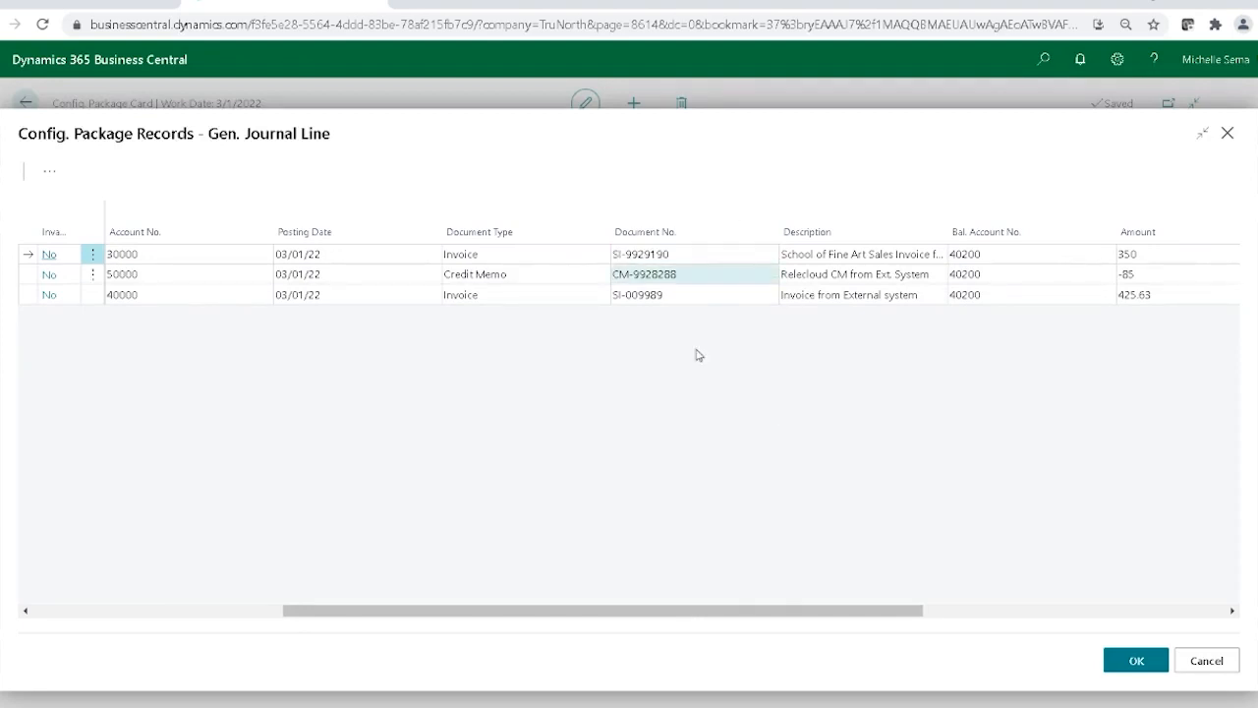
pyautogui.click(1142, 661)
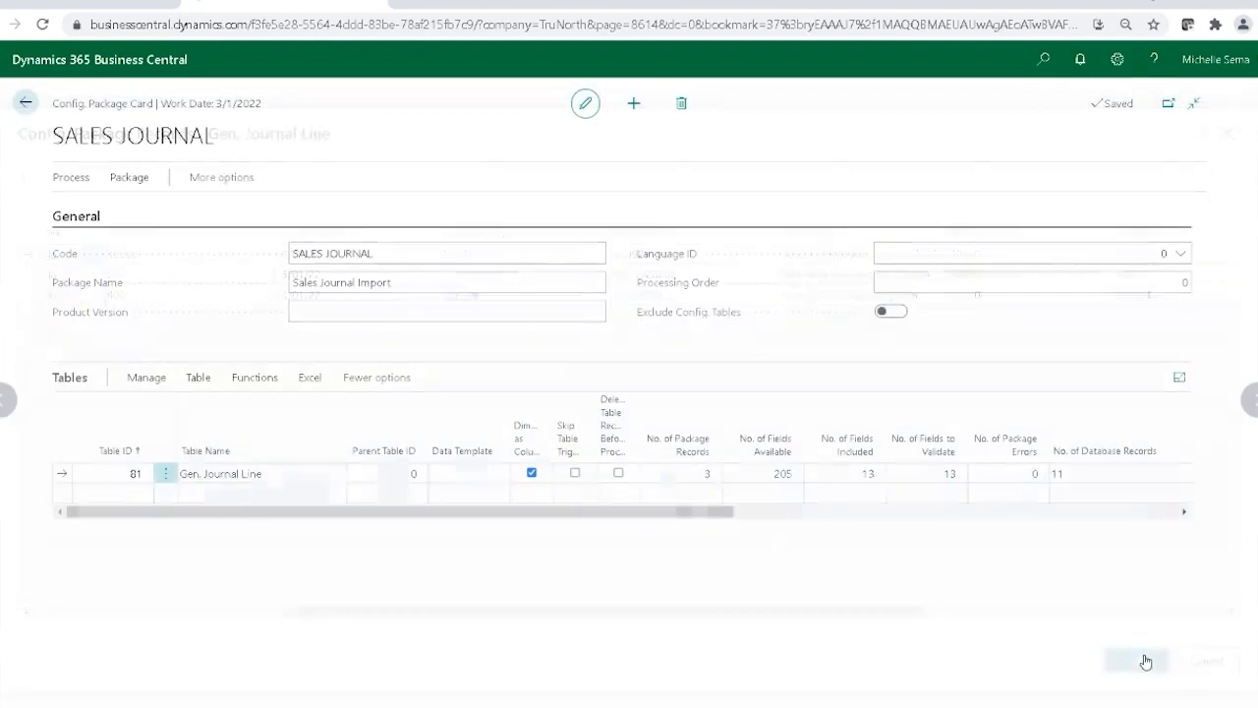
# Step: Apply the Gen. Journal Line package data to the database and dismiss the result summary
pyautogui.click(256, 380)
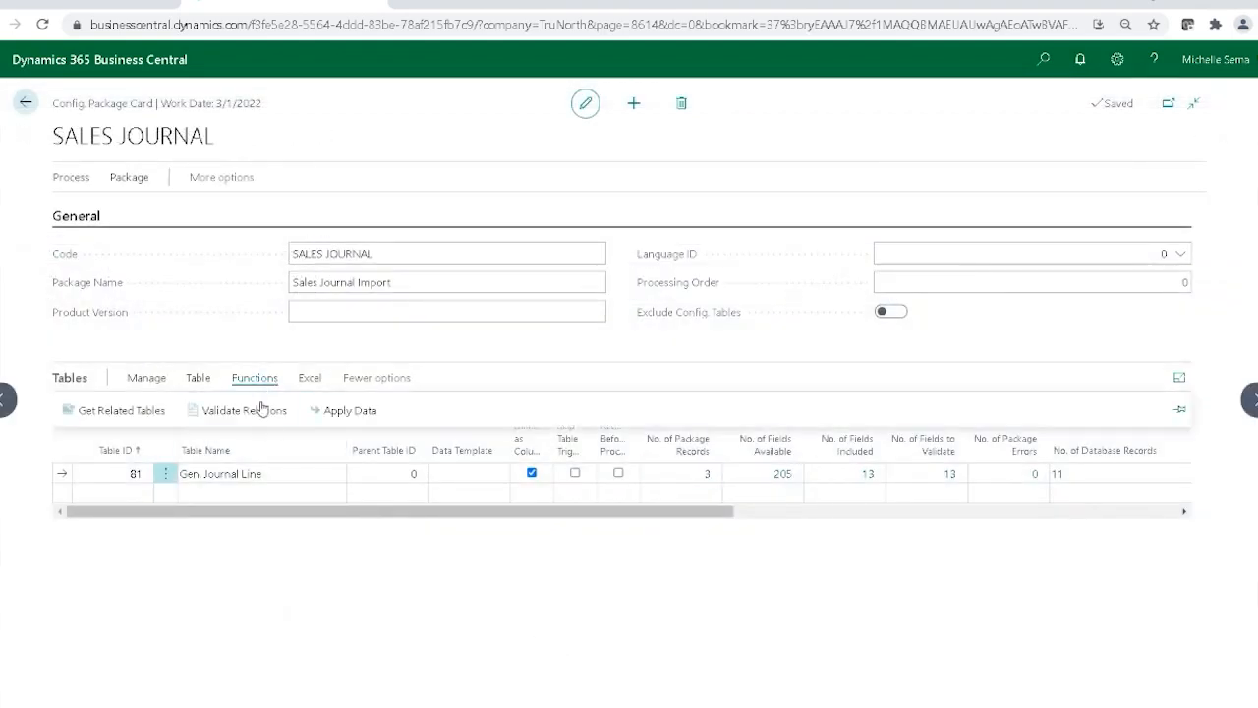
pyautogui.click(334, 409)
pyautogui.click(704, 438)
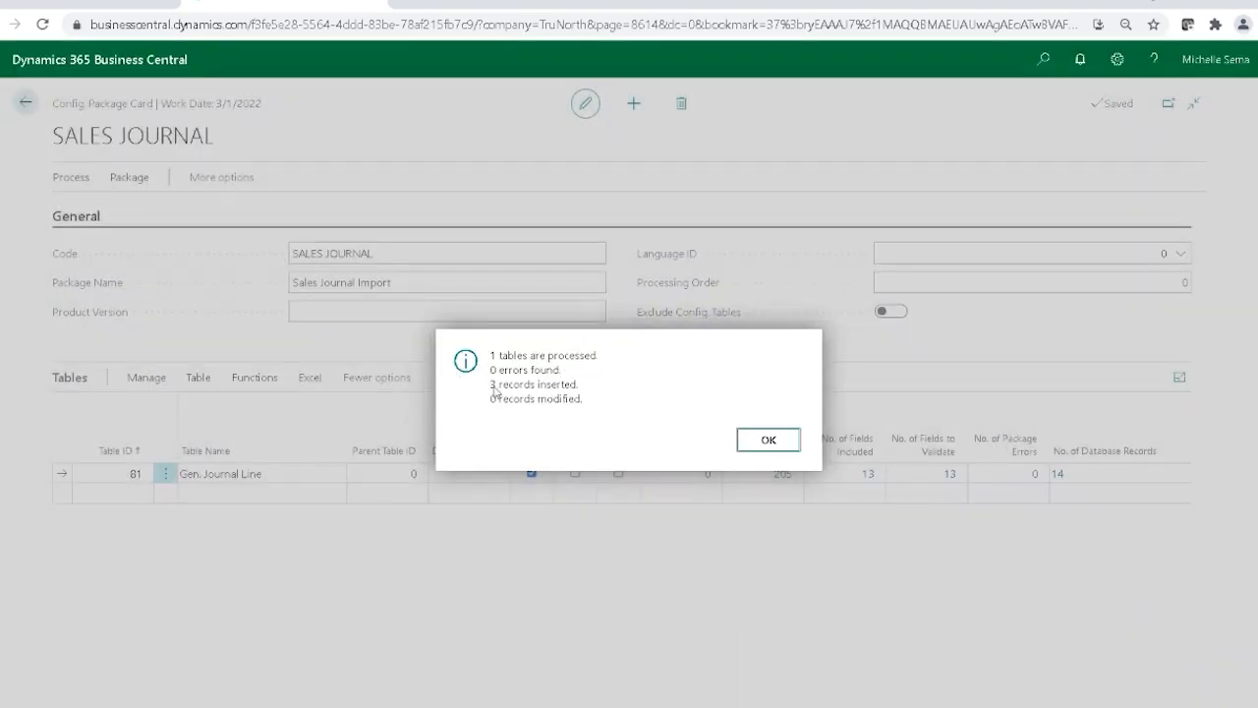
pyautogui.click(760, 439)
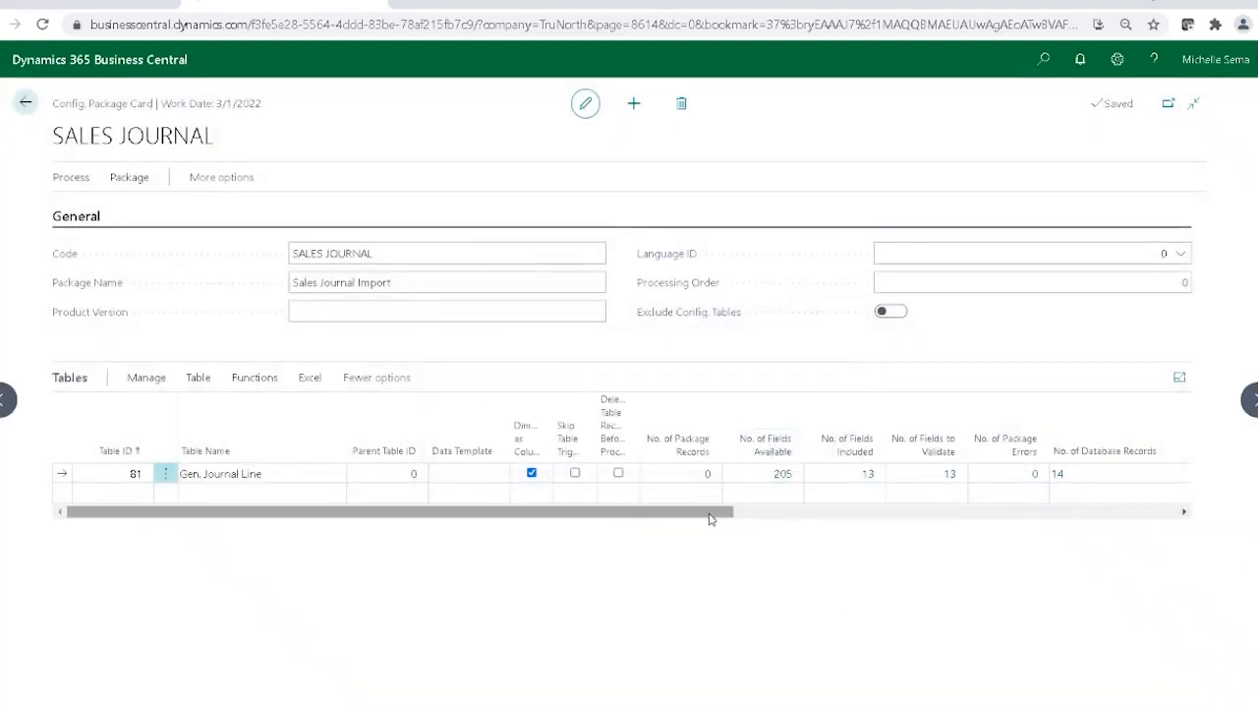
# Step: View the Gen. Journal Line table's database records, and return through the configuration packages list to the home page
pyautogui.moveTo(711, 513); pyautogui.dragTo(724, 512)
pyautogui.moveTo(692, 512); pyautogui.dragTo(819, 511)
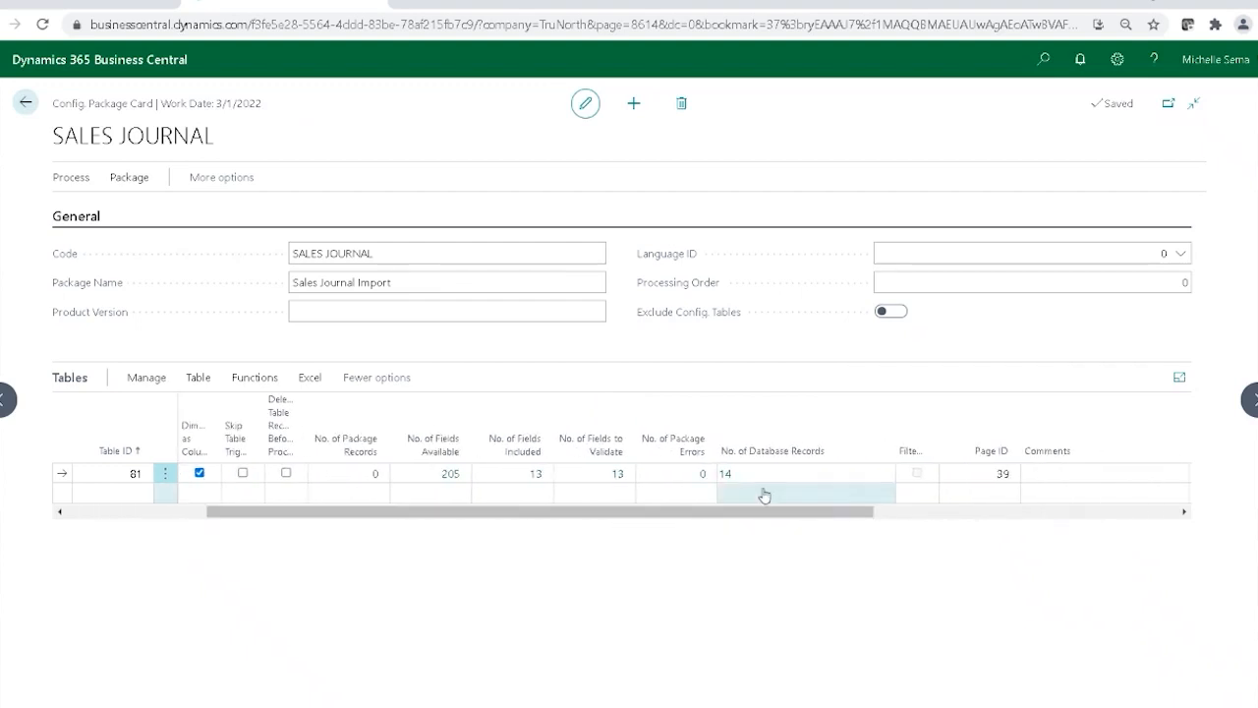
pyautogui.click(724, 473)
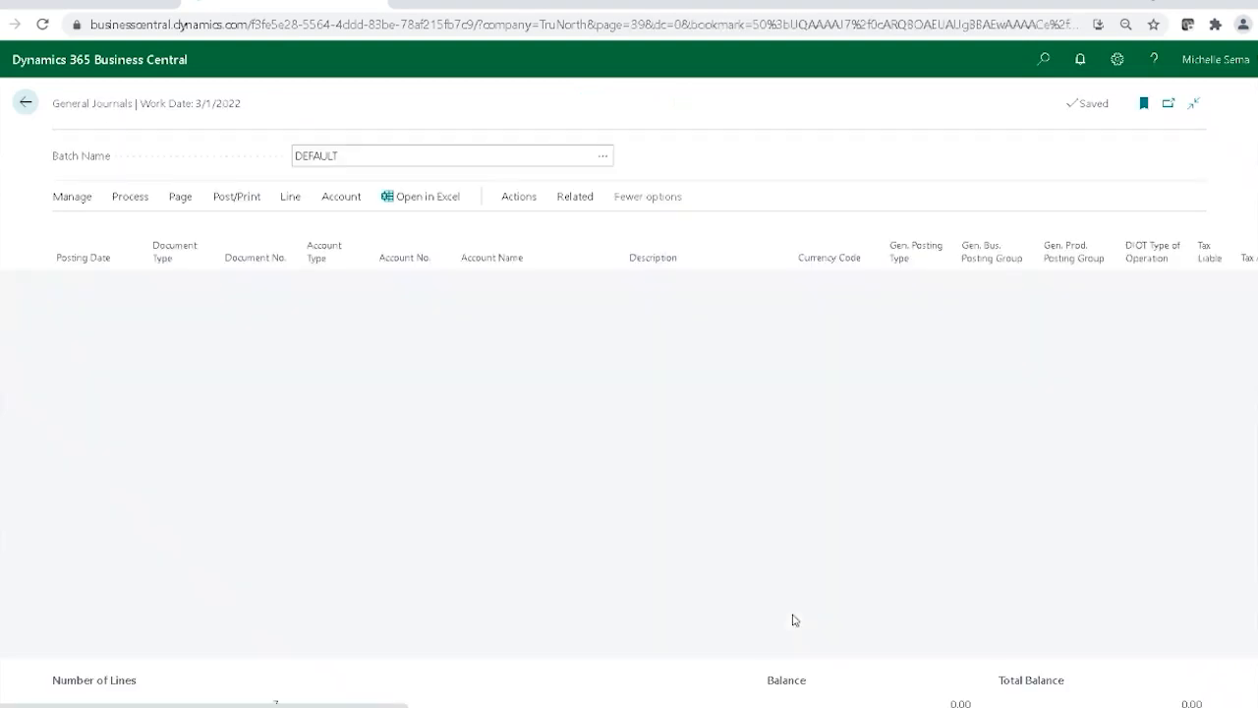
pyautogui.click(24, 105)
pyautogui.click(26, 104)
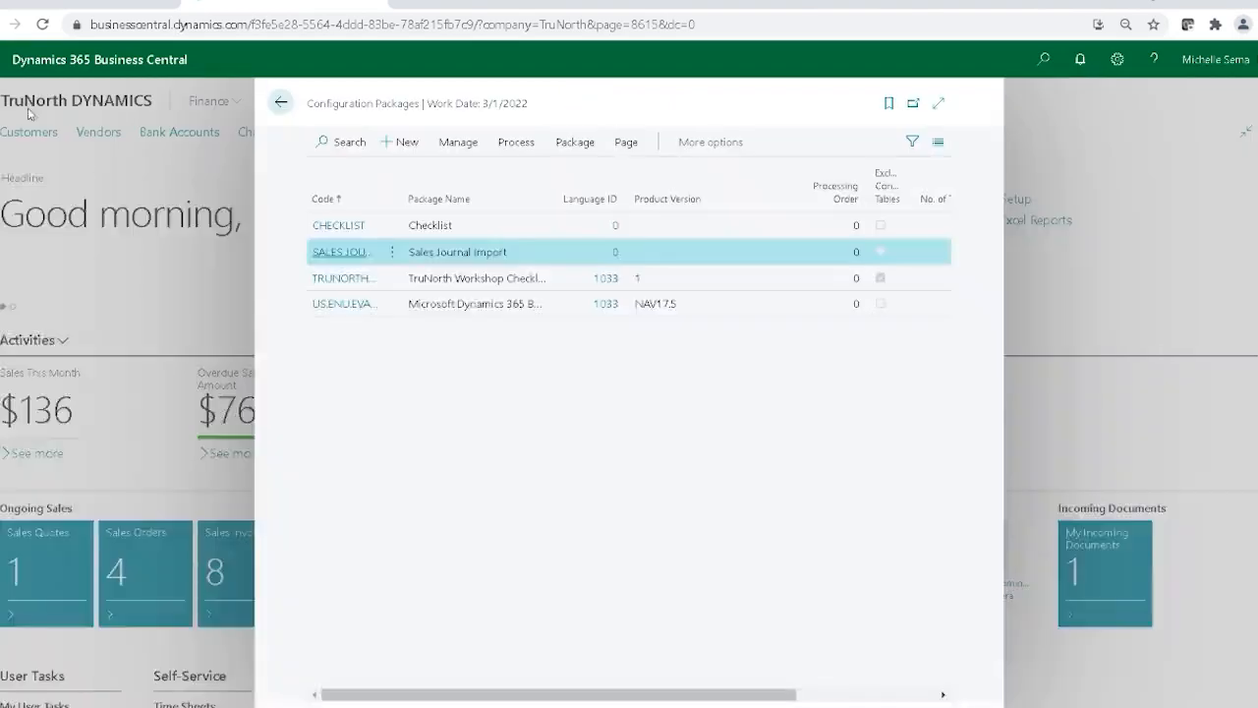
pyautogui.click(281, 110)
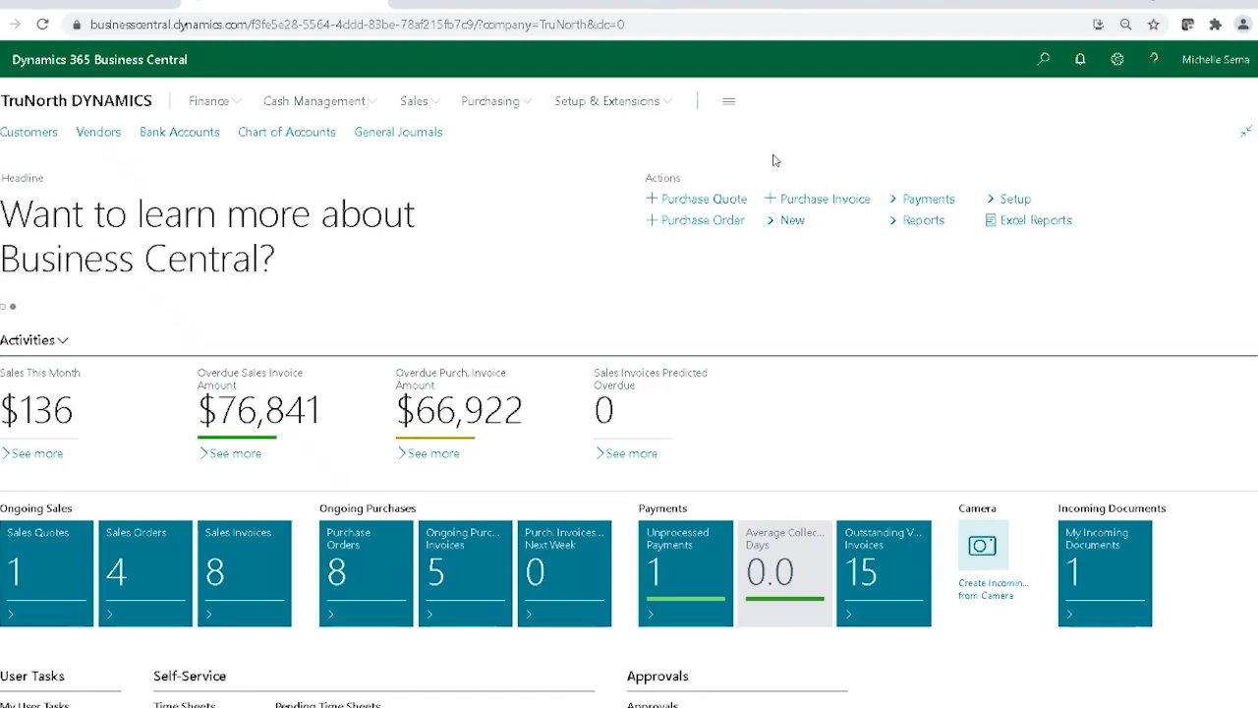
# Step: Switch to the Teams live event and stop sharing the desktop
pyautogui.press('super')
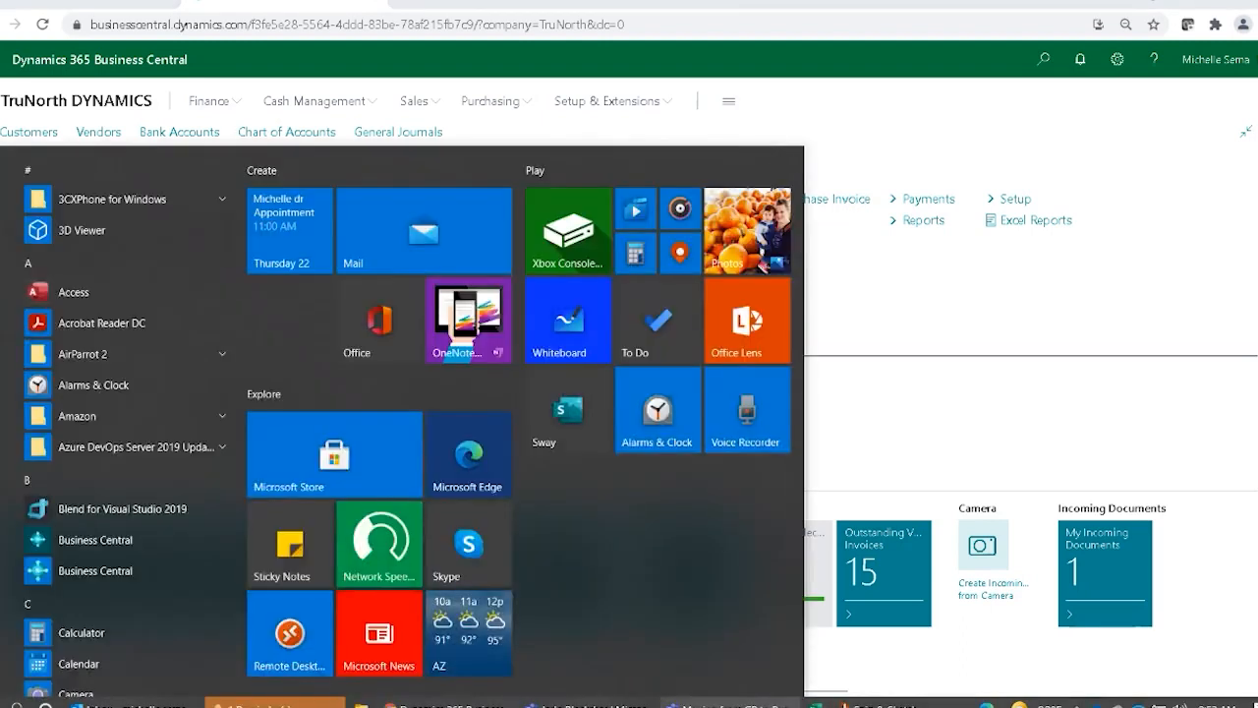
pyautogui.click(752, 705)
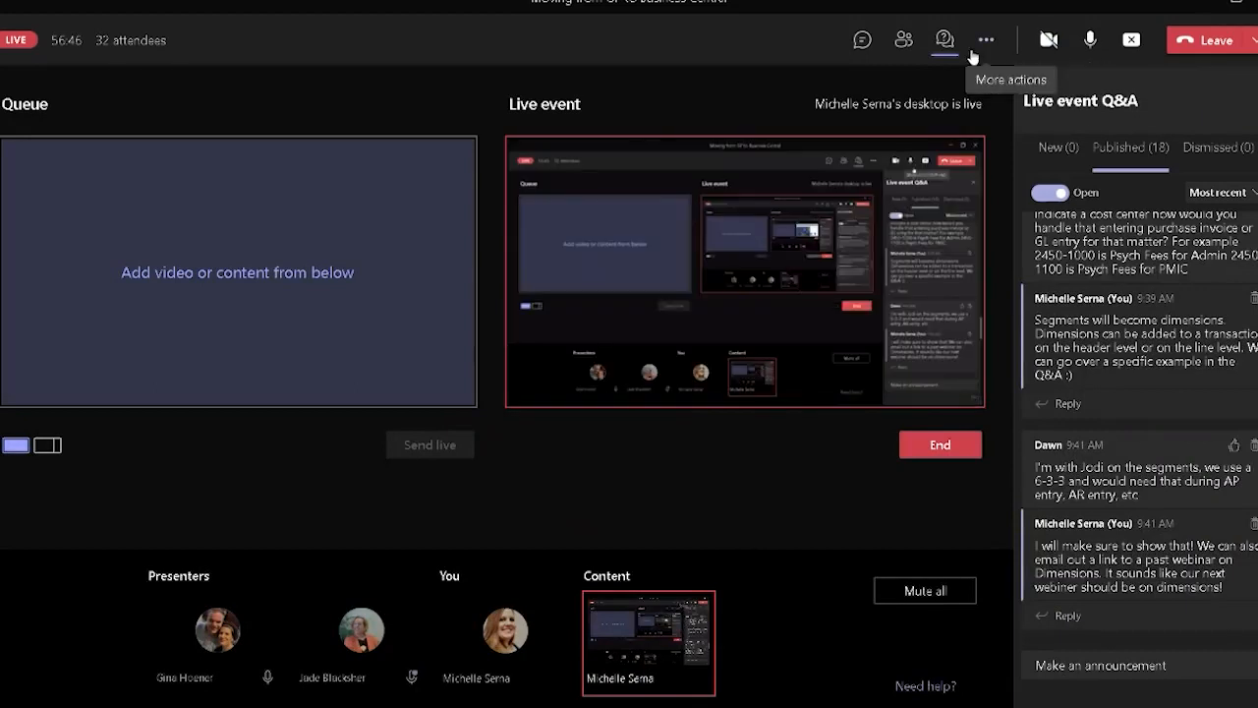
pyautogui.click(1130, 41)
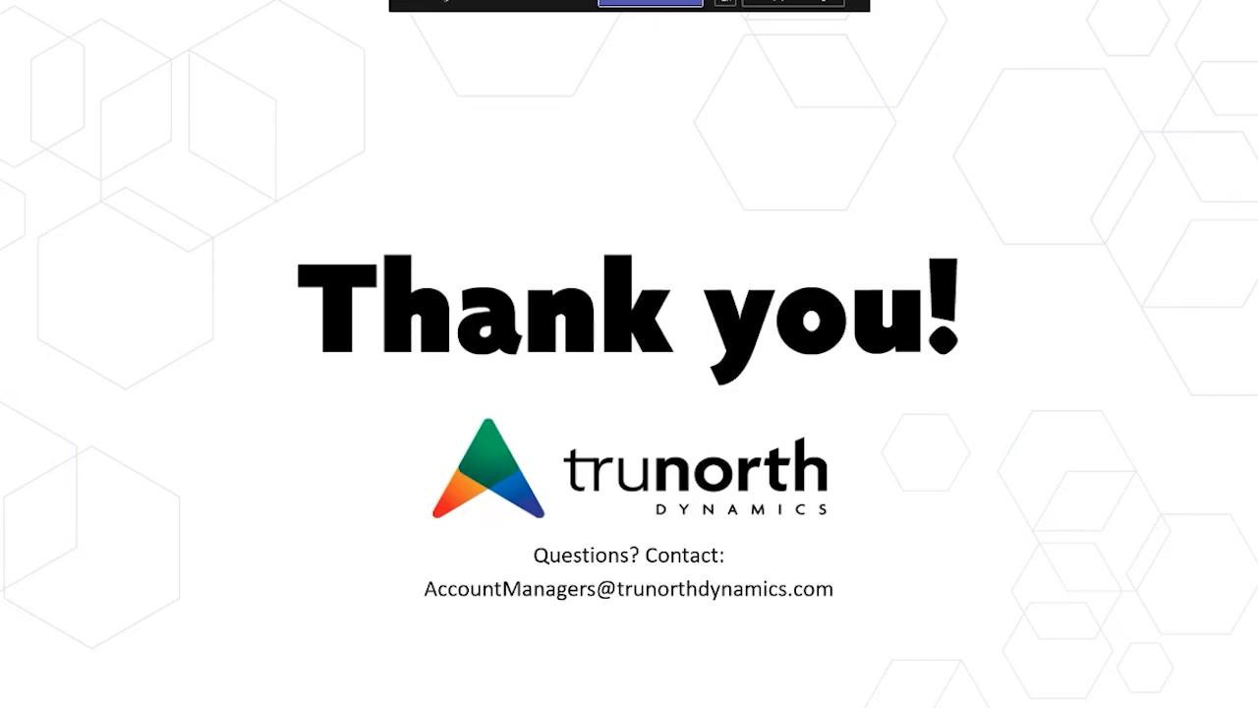
# Step: Switch to Business Central and open the chart of accounts
pyautogui.hotkey('alt', 'Tab')
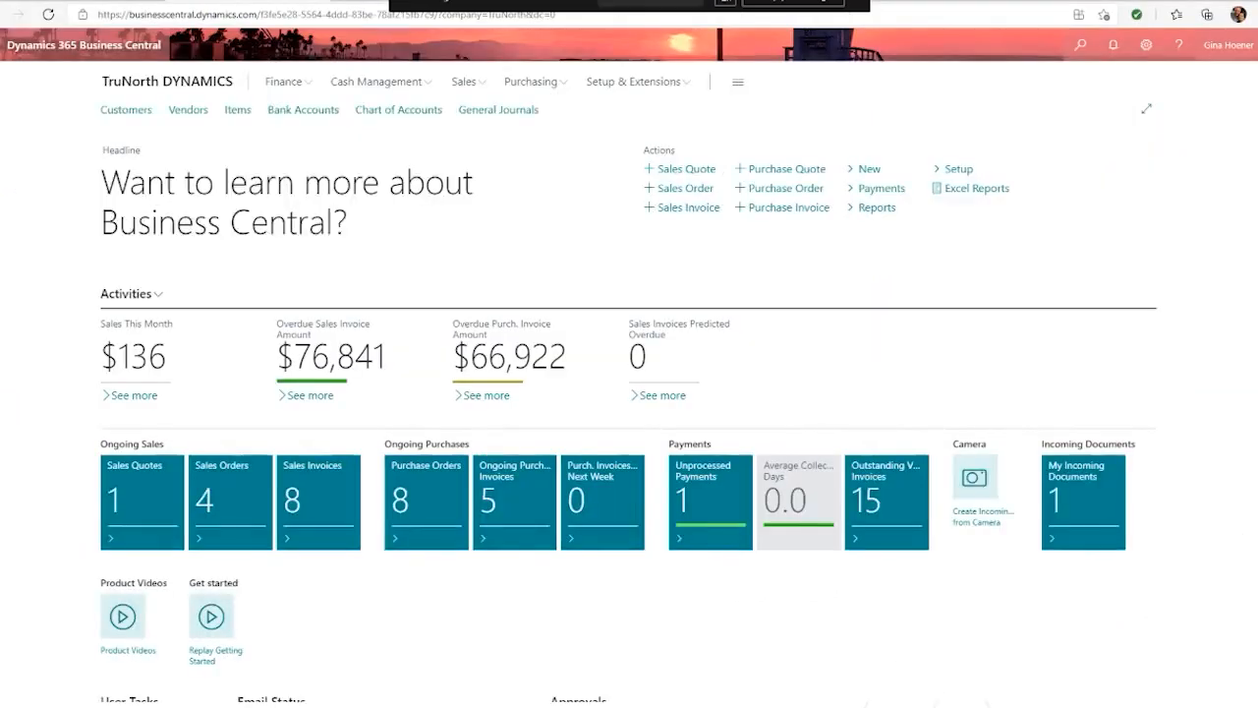
pyautogui.click(398, 110)
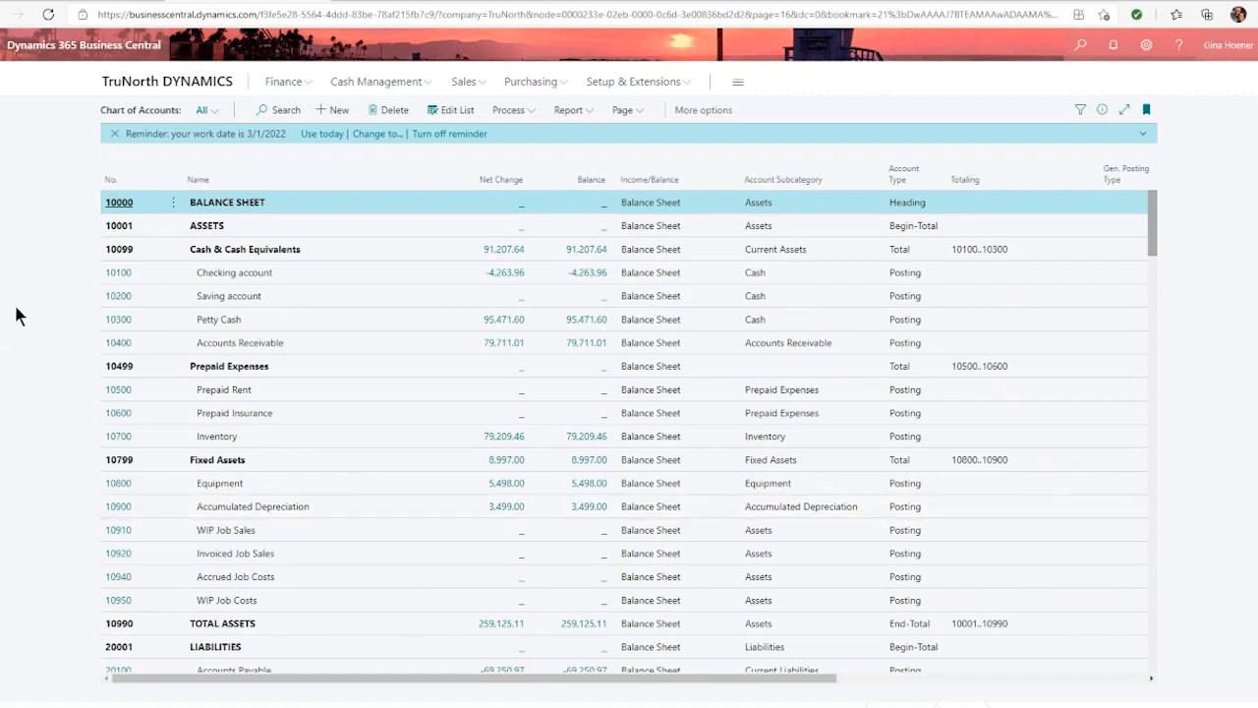
# Step: Open purchase invoice 107211 for Graphic Design Institute
pyautogui.click(510, 85)
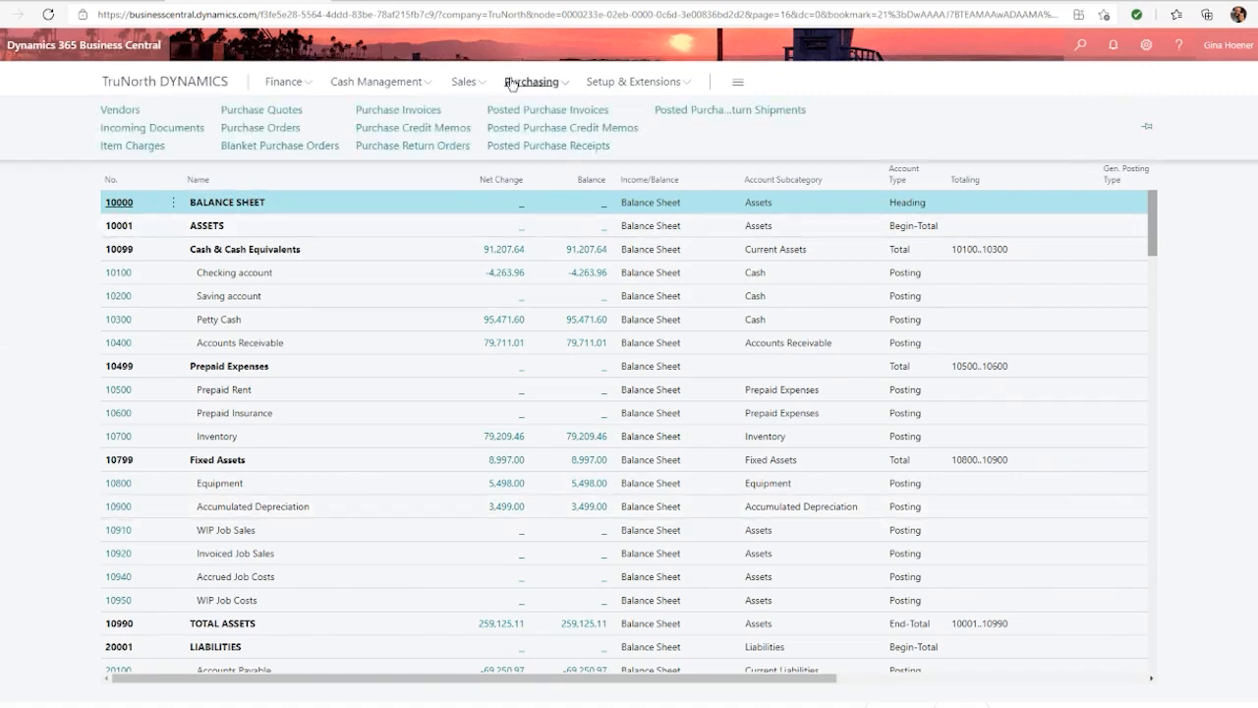
pyautogui.click(425, 111)
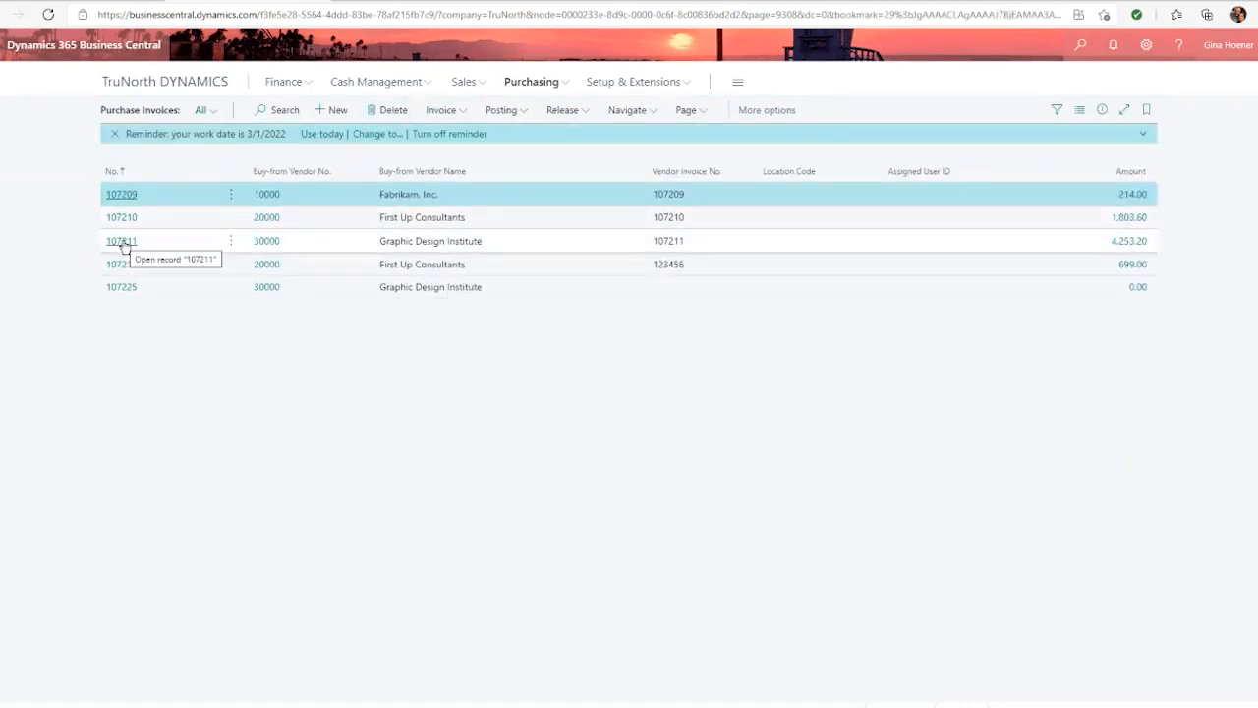
pyautogui.click(122, 242)
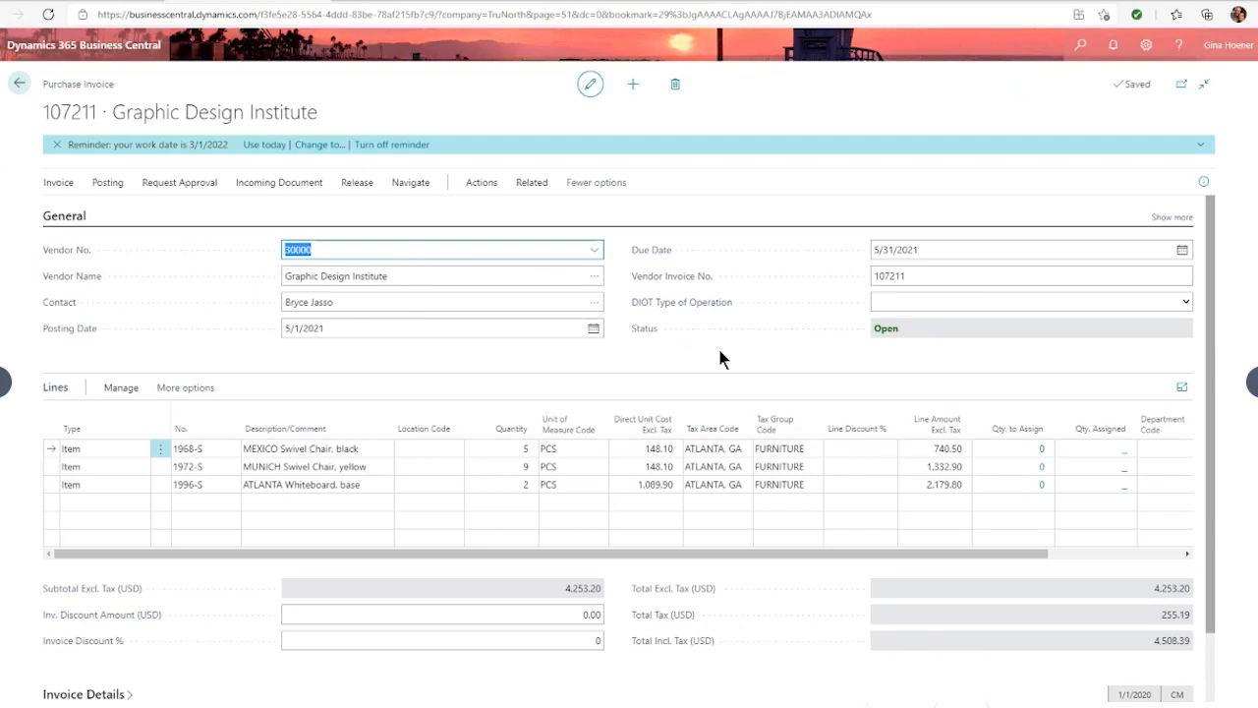
# Step: Assign the DEPARTMENT dimension with value SALES to the whole purchase invoice and update its lines with it
pyautogui.click(532, 182)
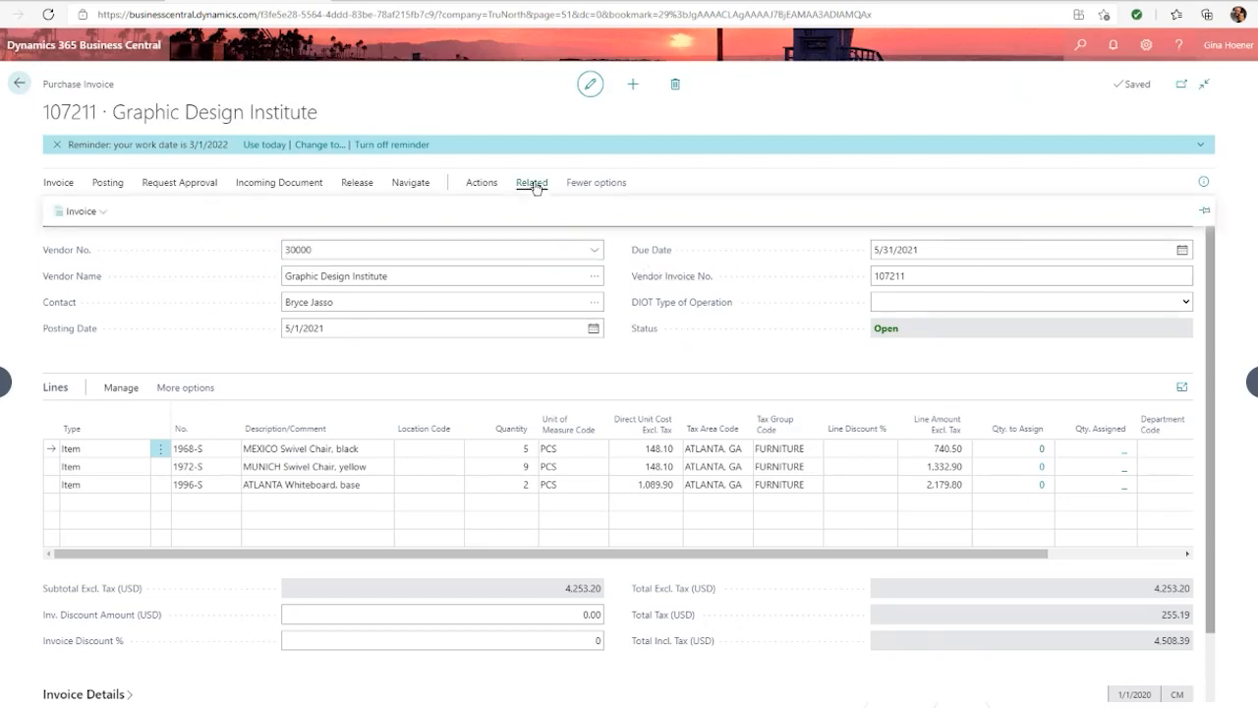
pyautogui.click(86, 211)
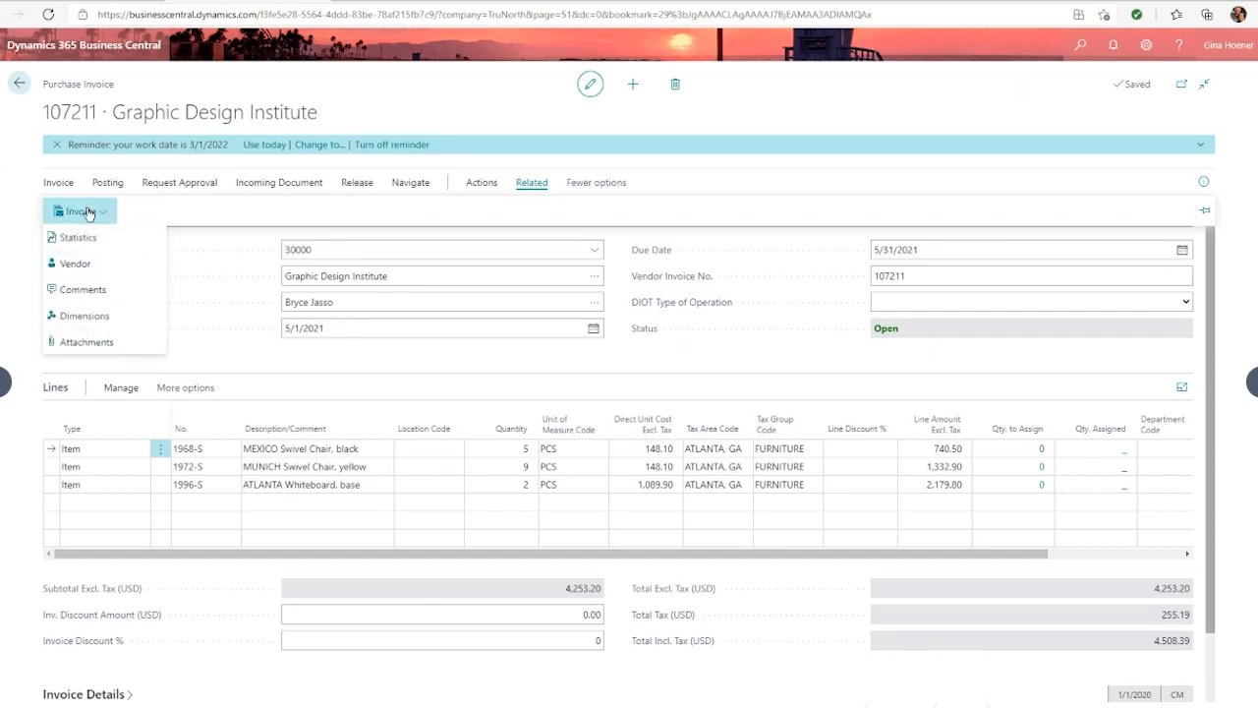
pyautogui.click(79, 316)
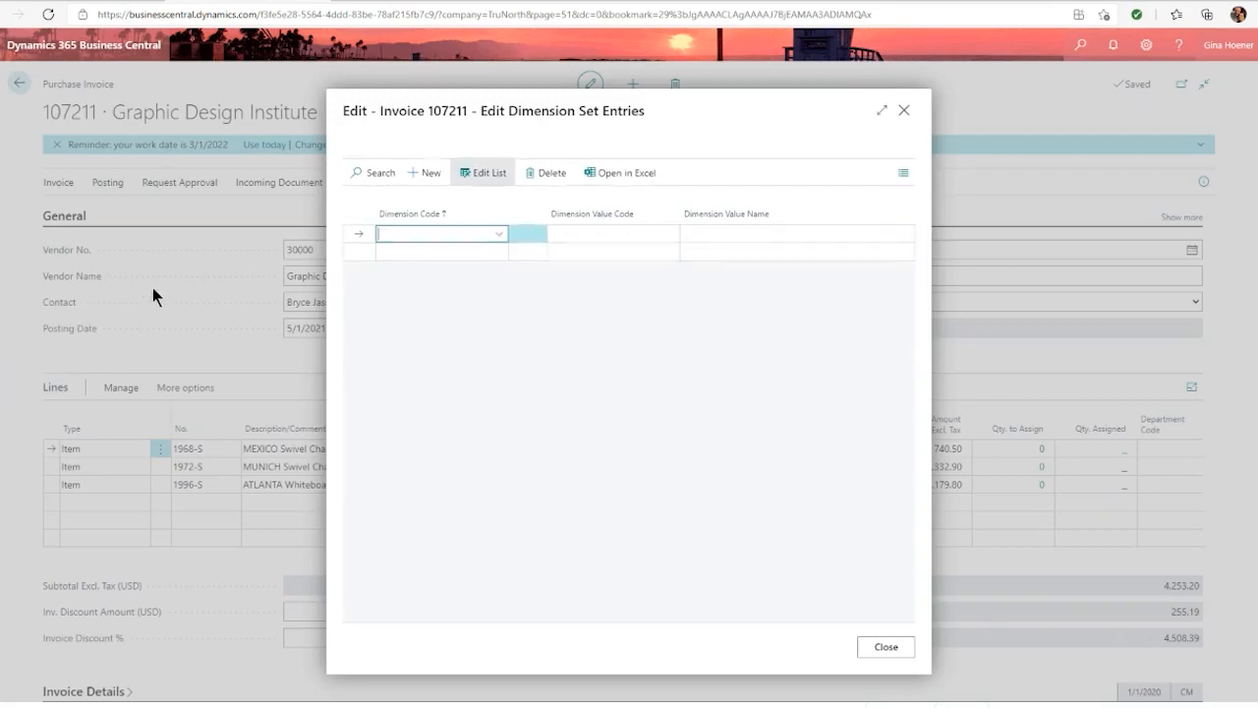
pyautogui.click(498, 239)
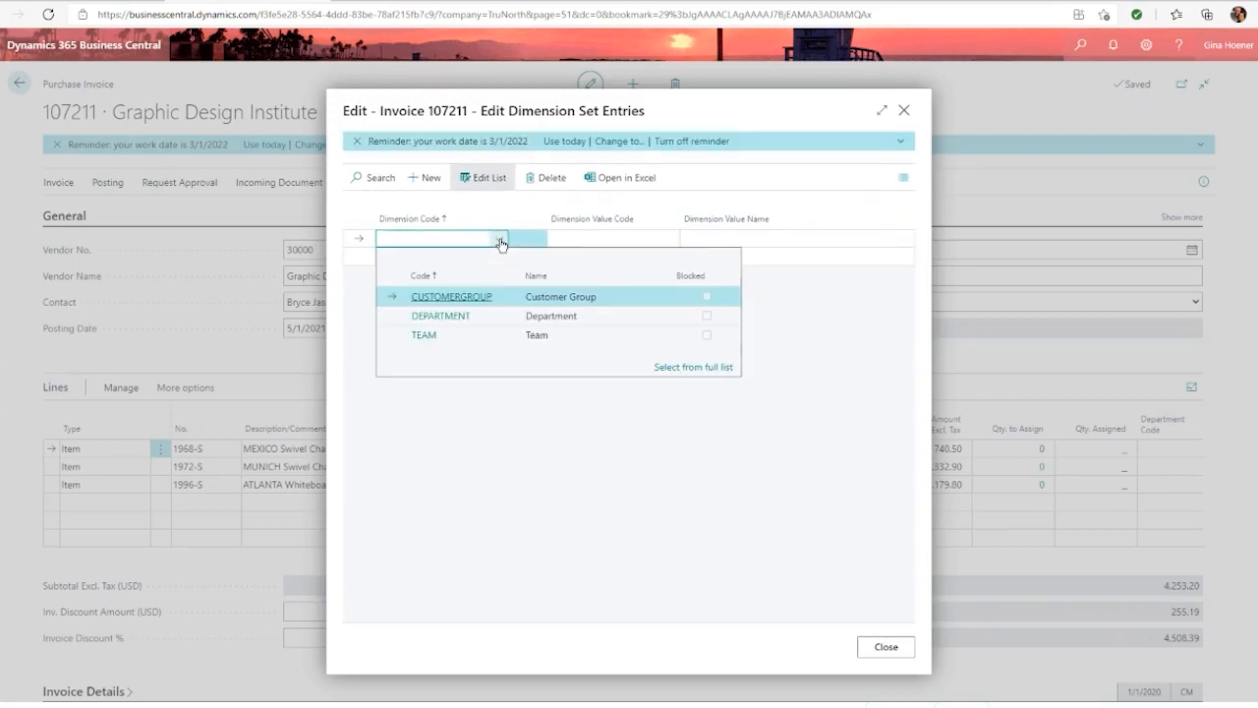
pyautogui.click(458, 310)
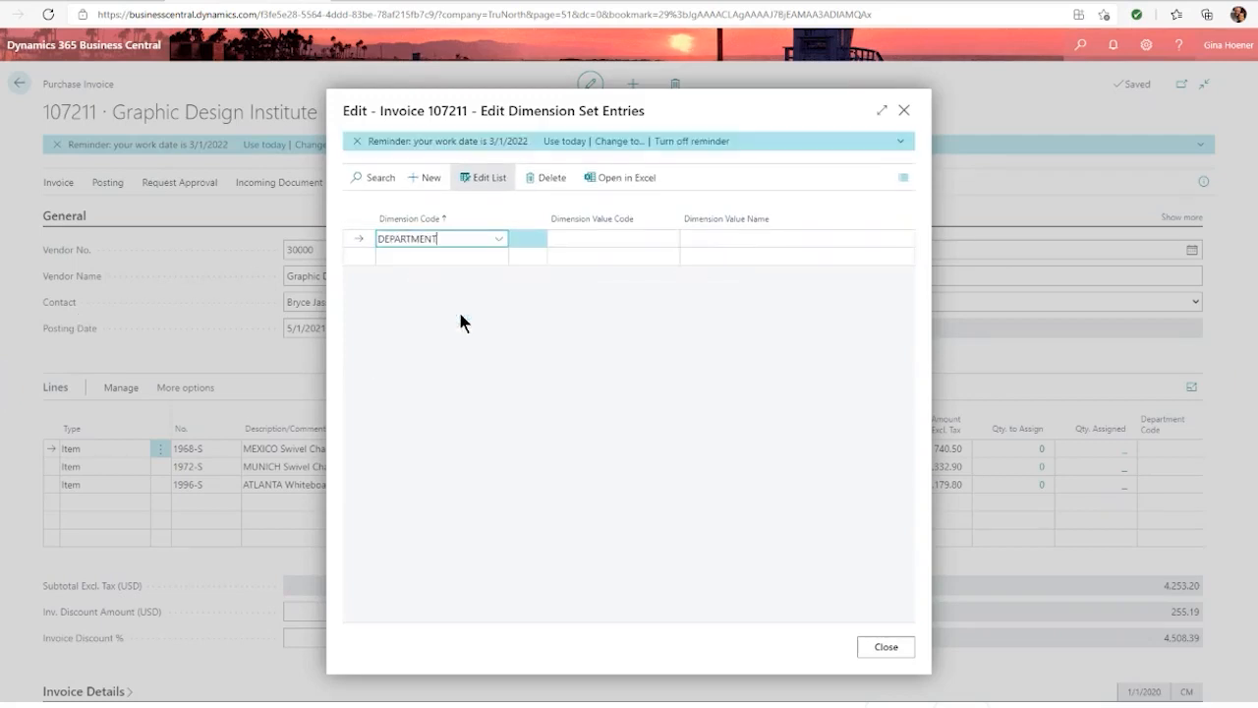
pyautogui.click(596, 245)
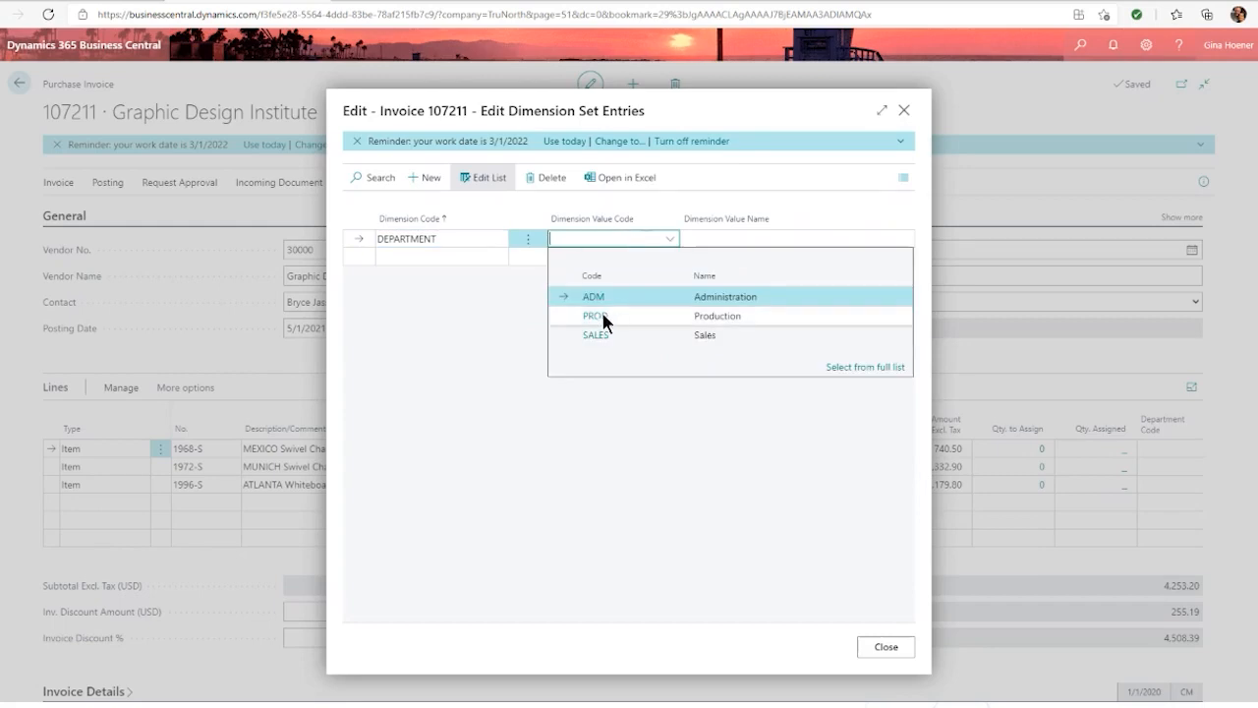
pyautogui.click(586, 335)
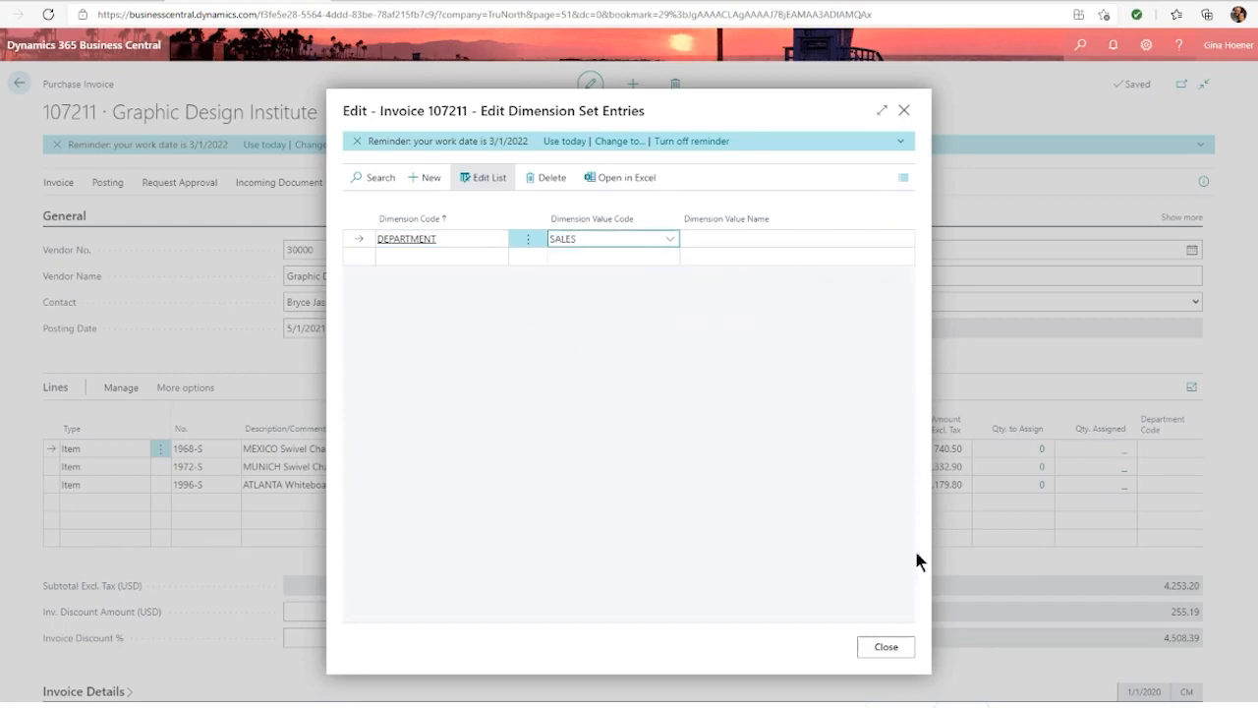
pyautogui.click(881, 647)
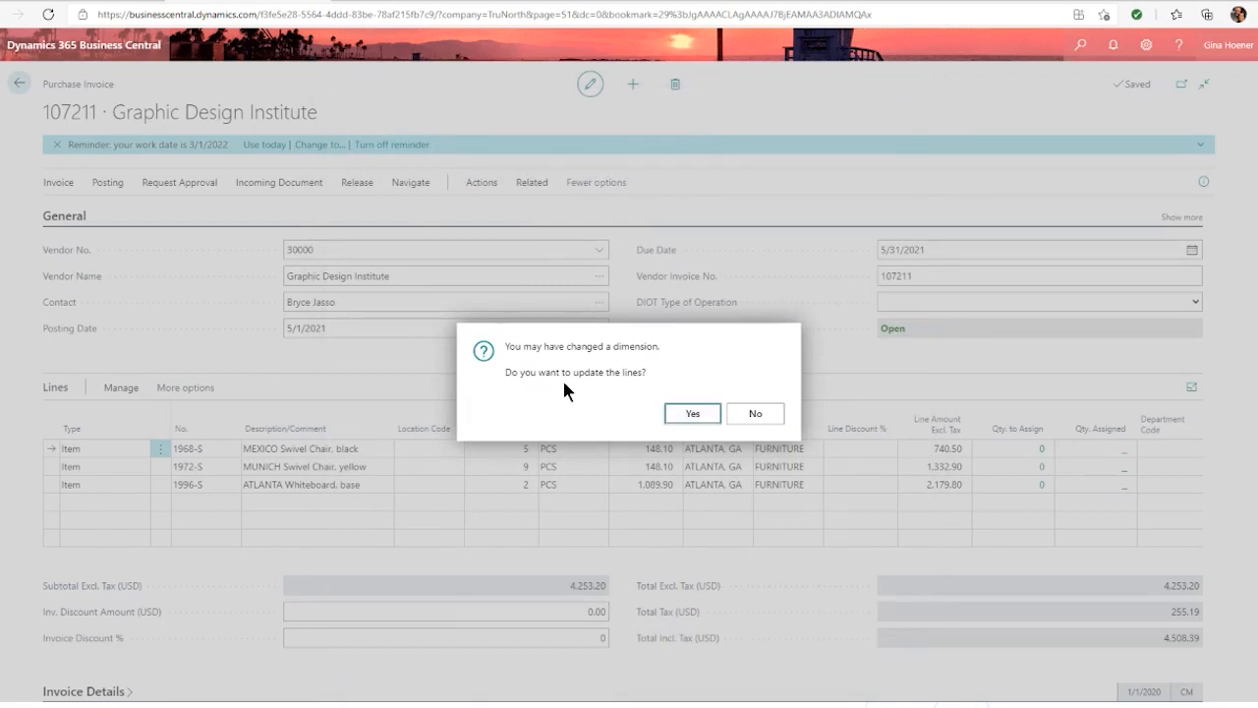
pyautogui.click(690, 412)
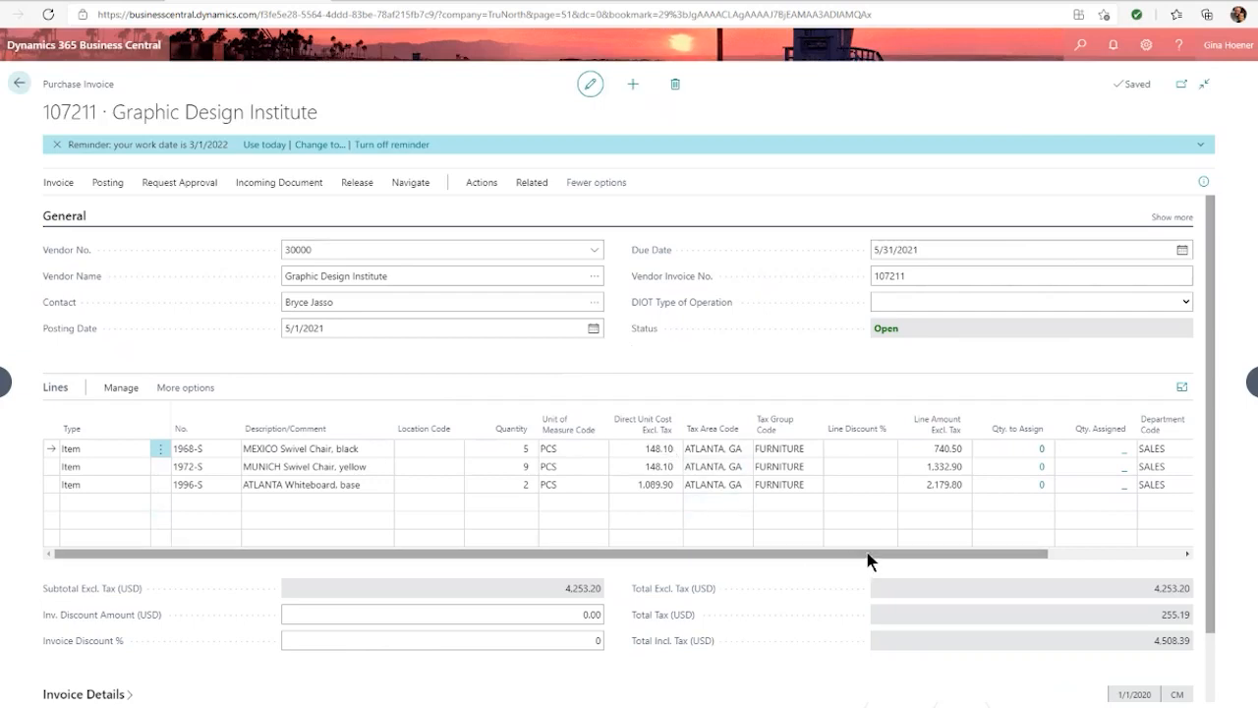
# Step: Examine the dimension code columns on the invoice lines and exit the invoice without posting it
pyautogui.moveTo(868, 559); pyautogui.dragTo(1047, 561)
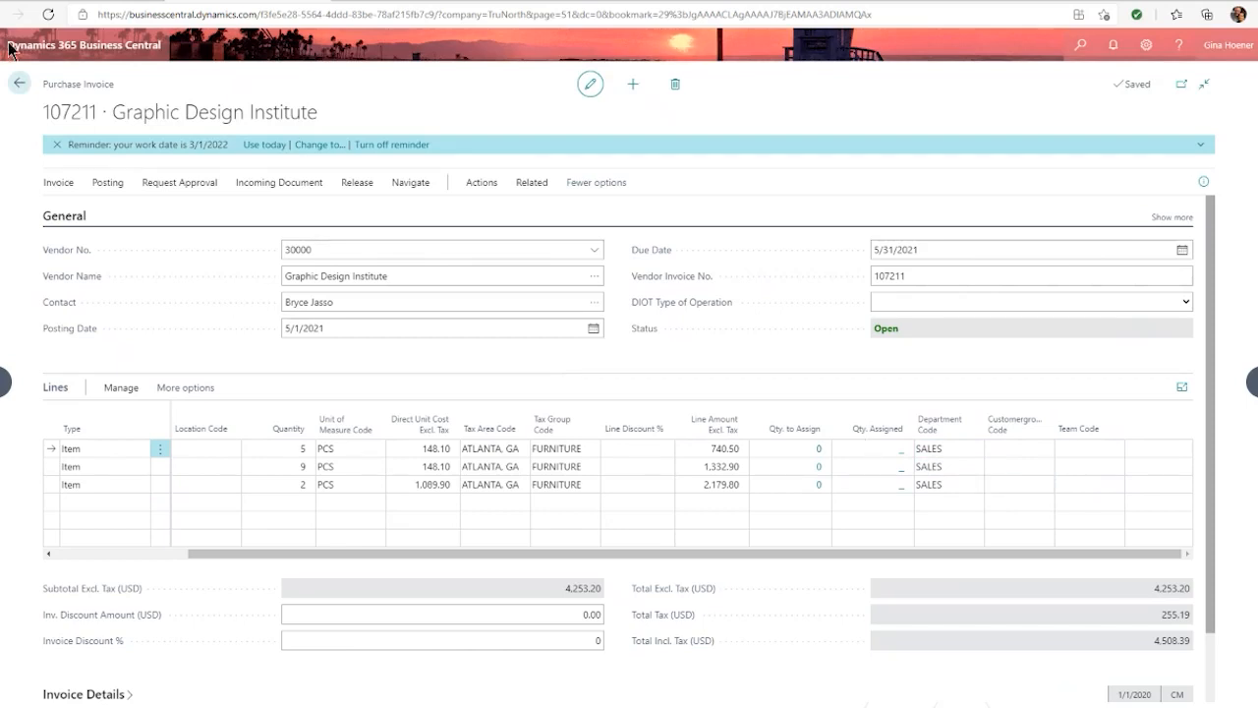
pyautogui.click(20, 85)
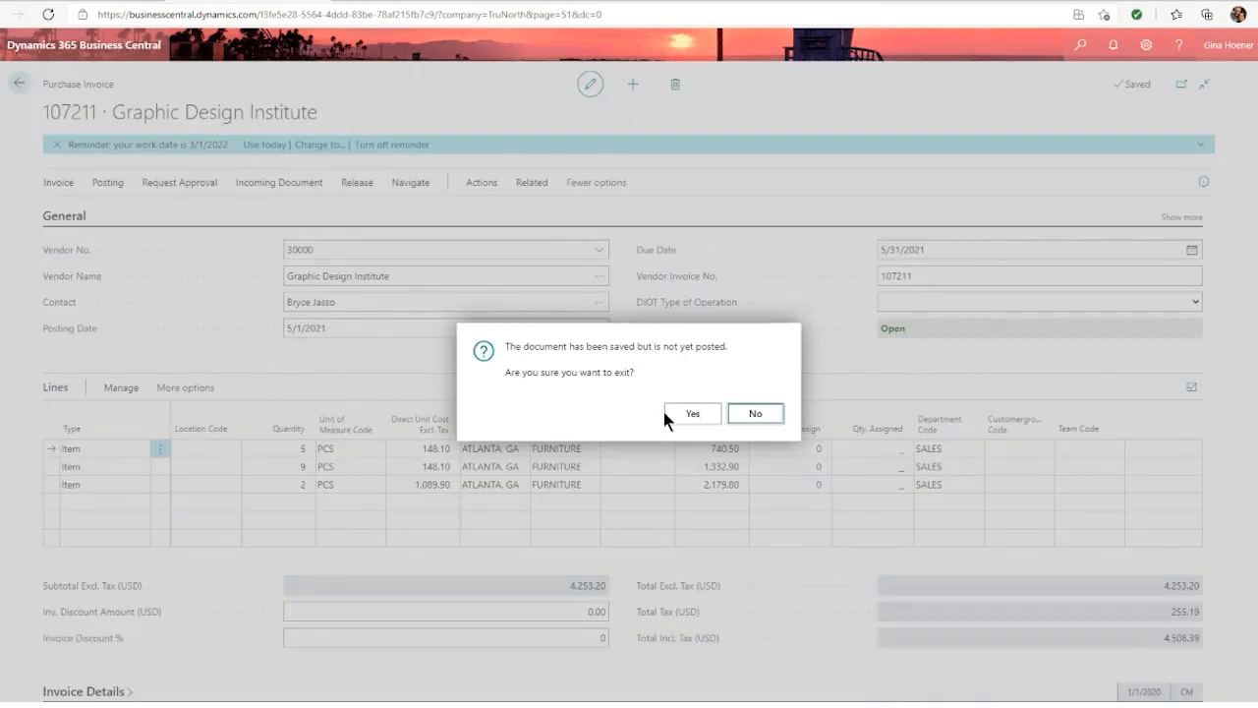
pyautogui.click(688, 413)
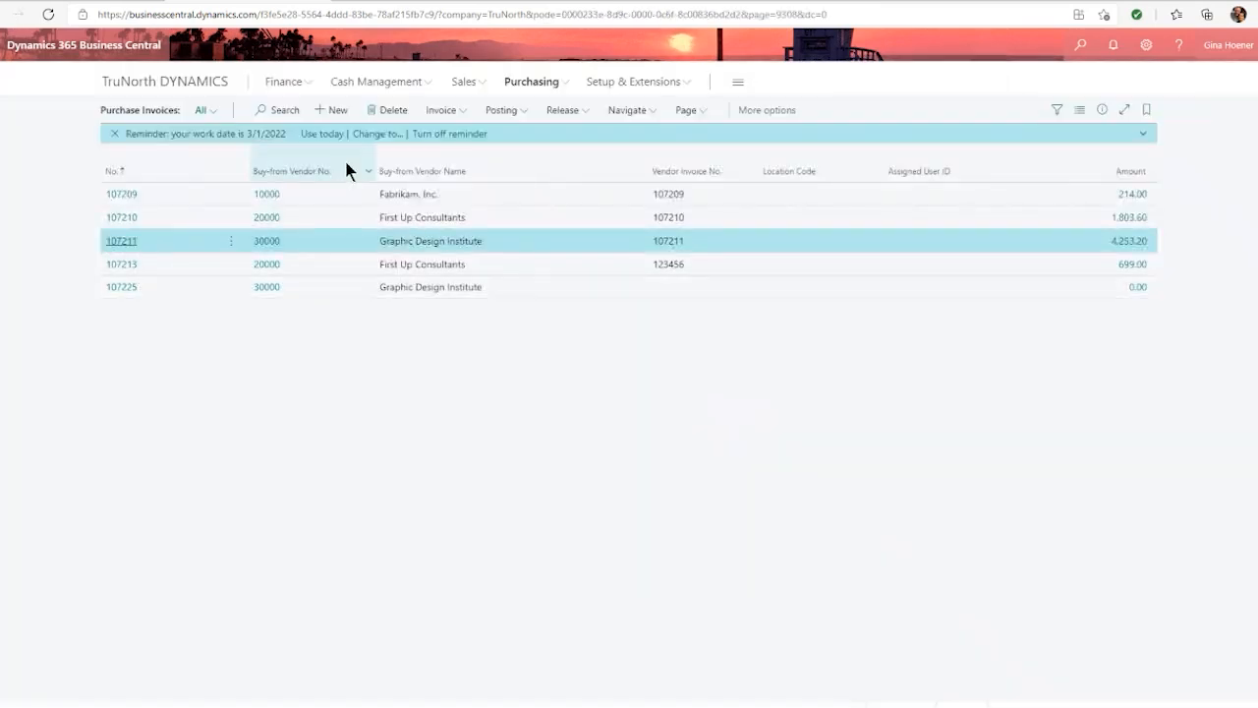
# Step: View the chart of accounts from the Finance area and return to the home page
pyautogui.click(284, 87)
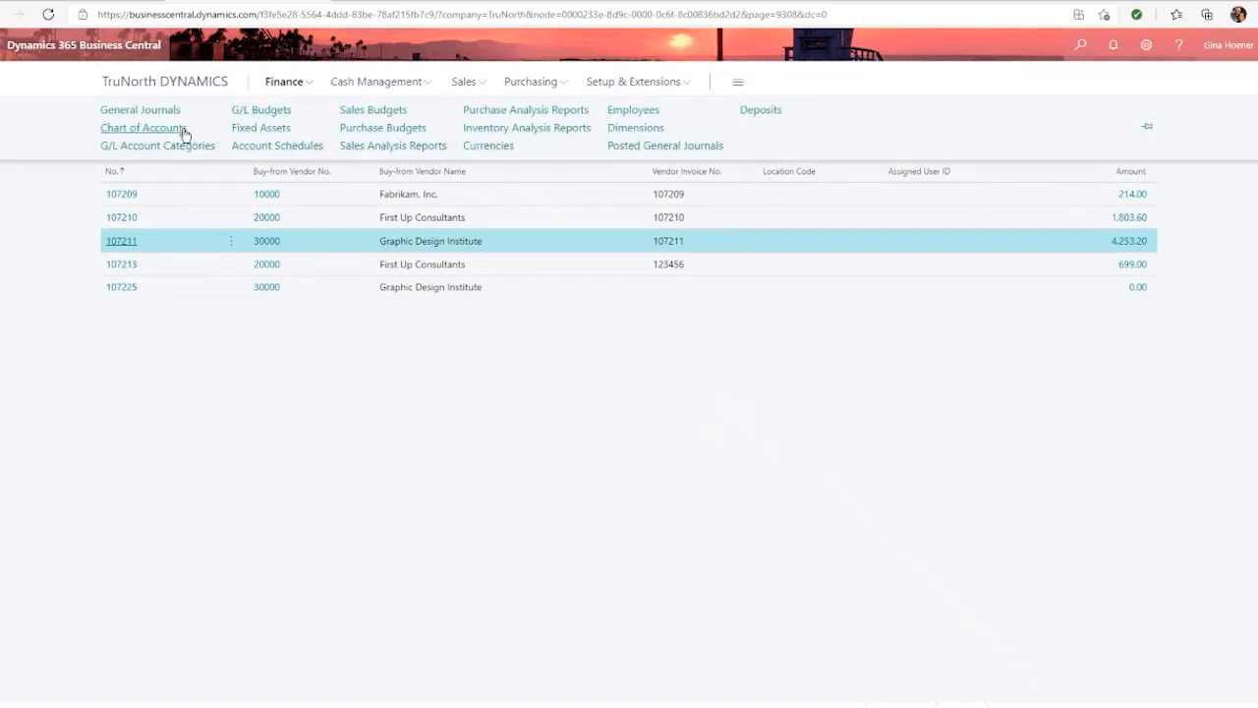
pyautogui.click(181, 129)
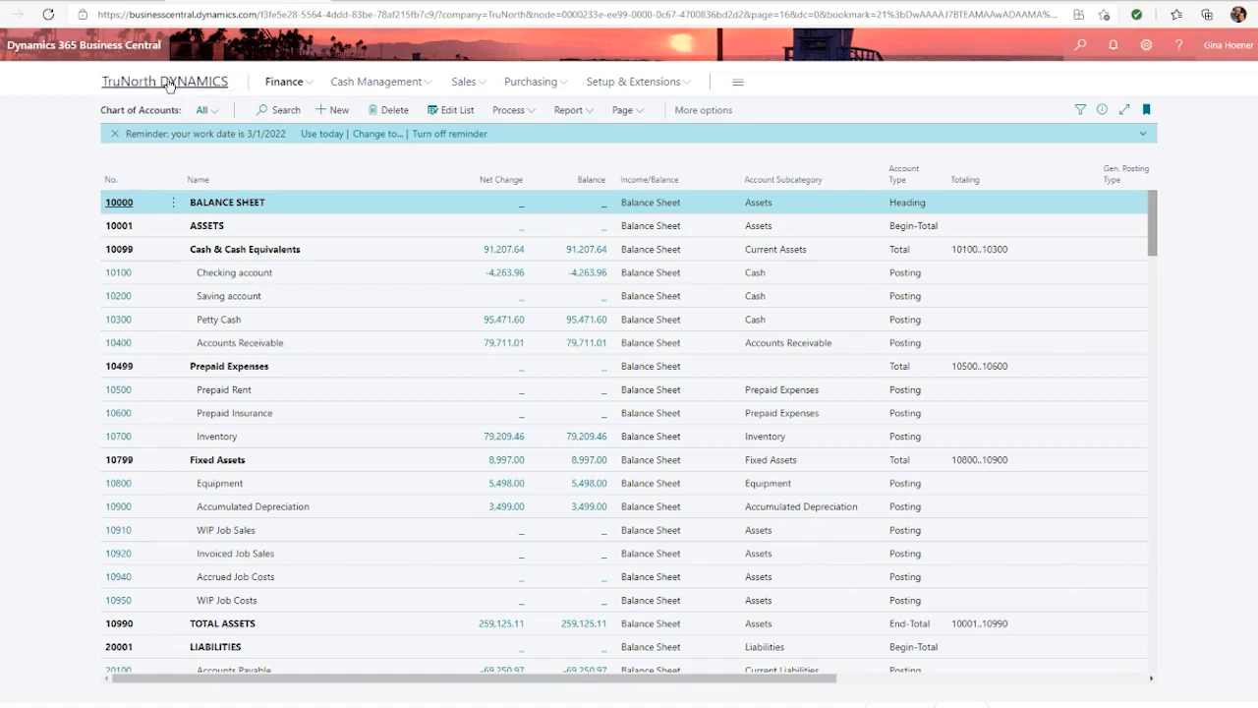
pyautogui.click(168, 83)
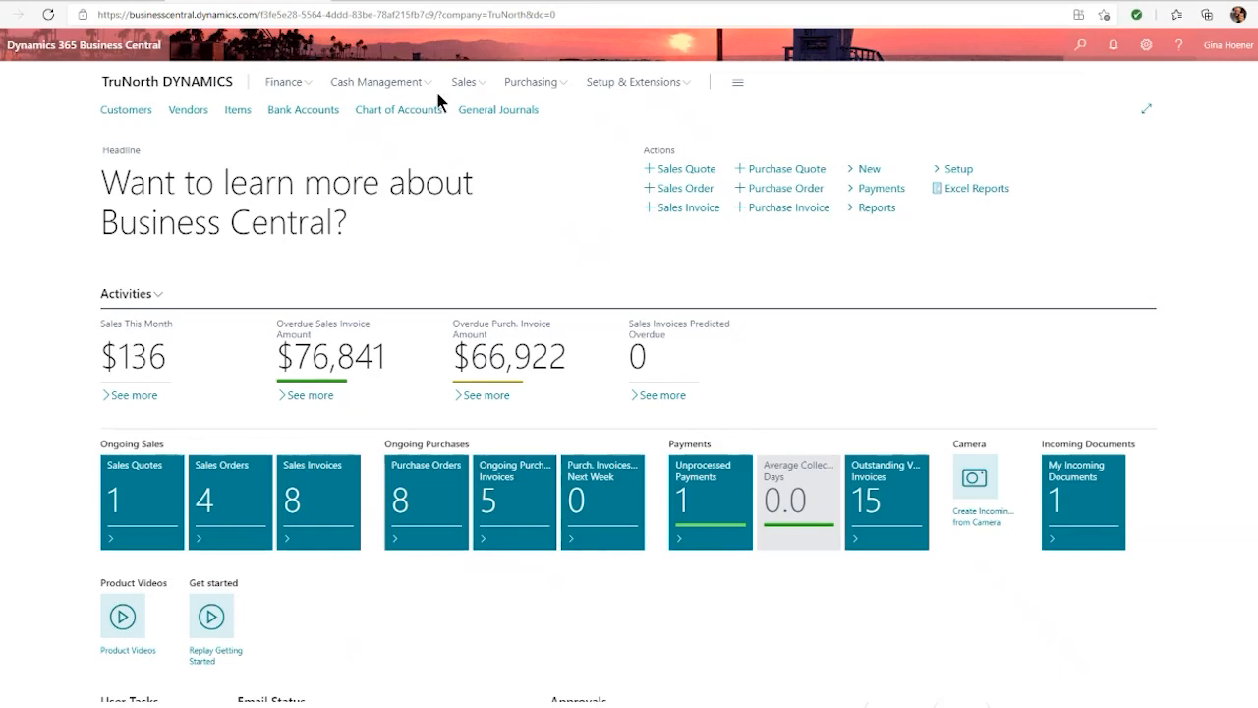
# Step: Open purchase invoice 107210 for First Up Consultants from the purchase invoices list
pyautogui.click(525, 87)
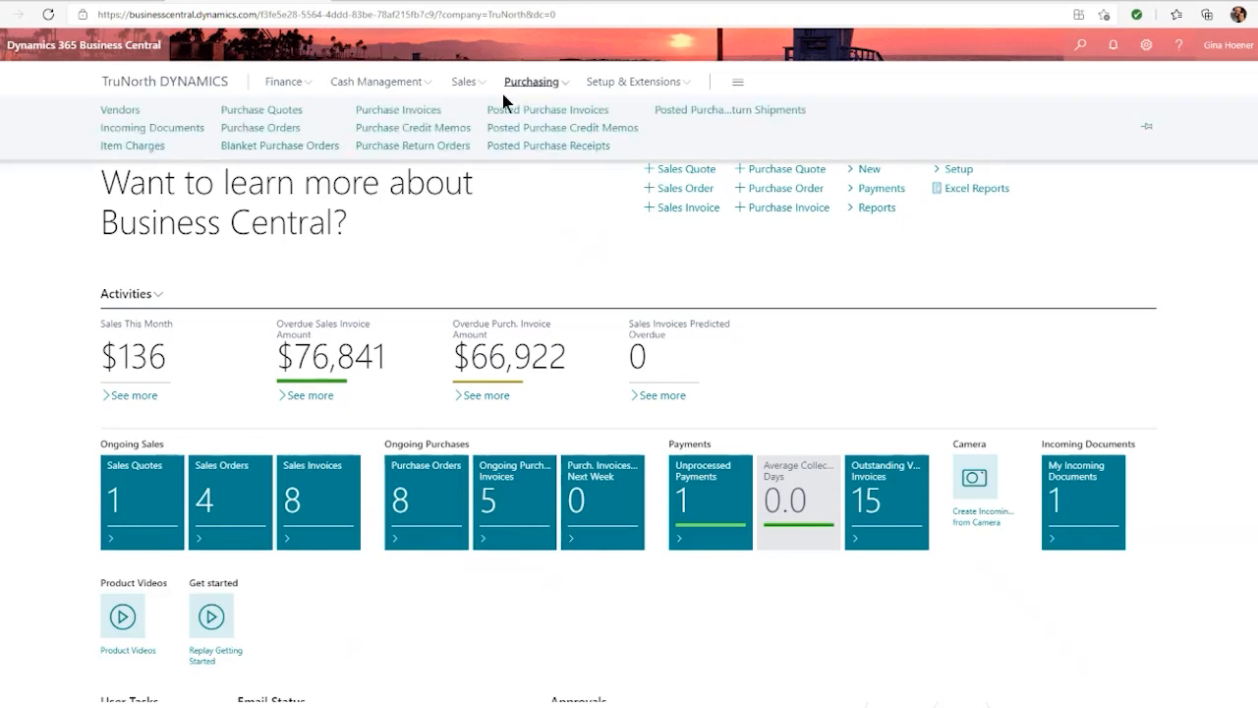
pyautogui.click(399, 111)
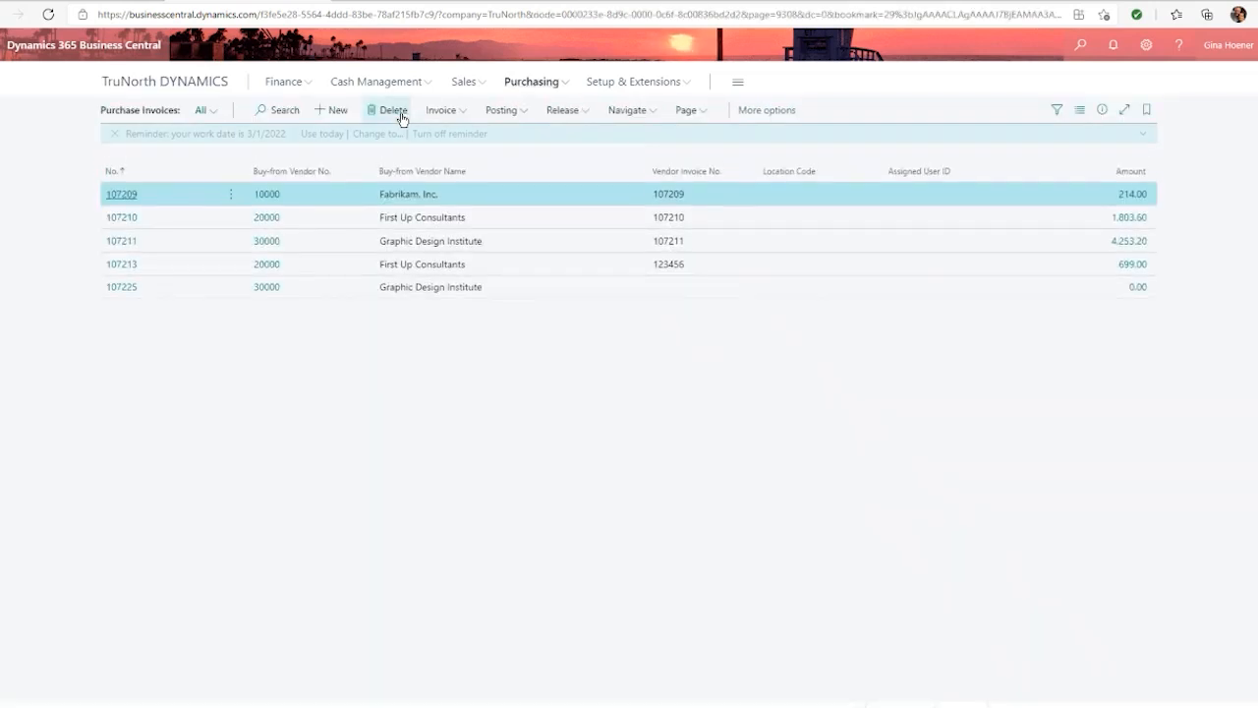
pyautogui.click(122, 217)
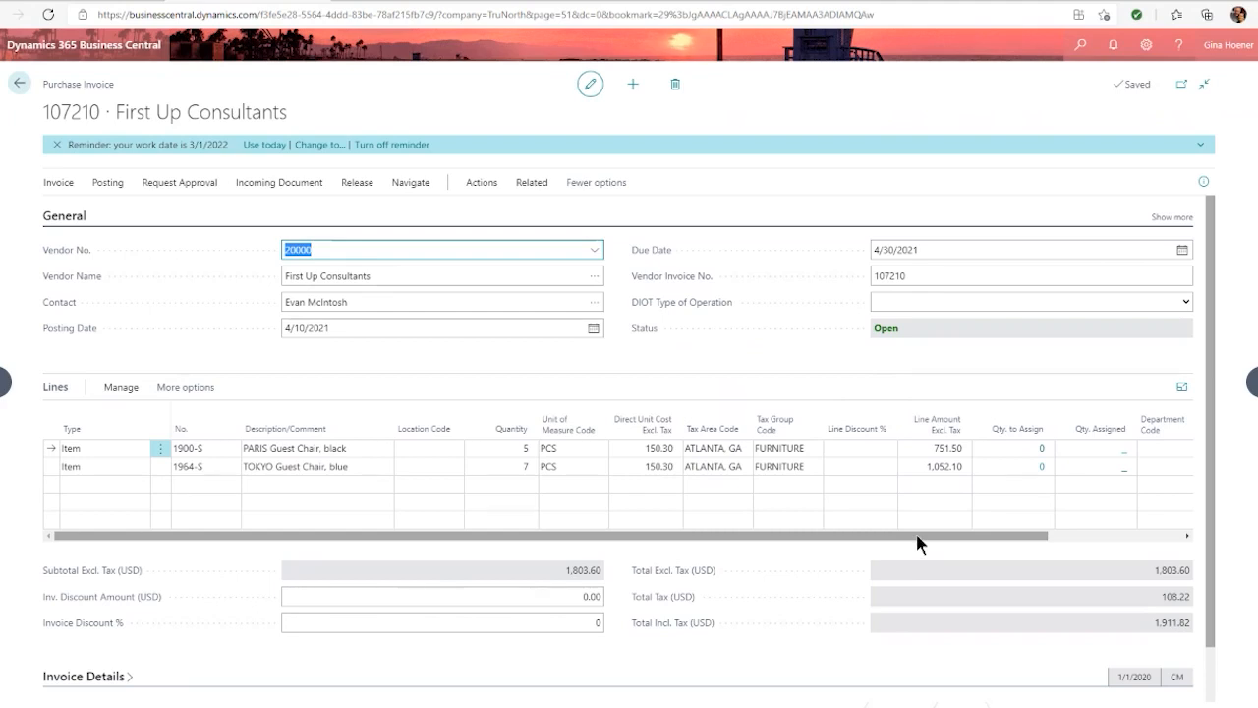
# Step: Examine the values available for the Department, Customergroup and Team codes on the first invoice line without selecting any
pyautogui.moveTo(917, 544); pyautogui.dragTo(1127, 539)
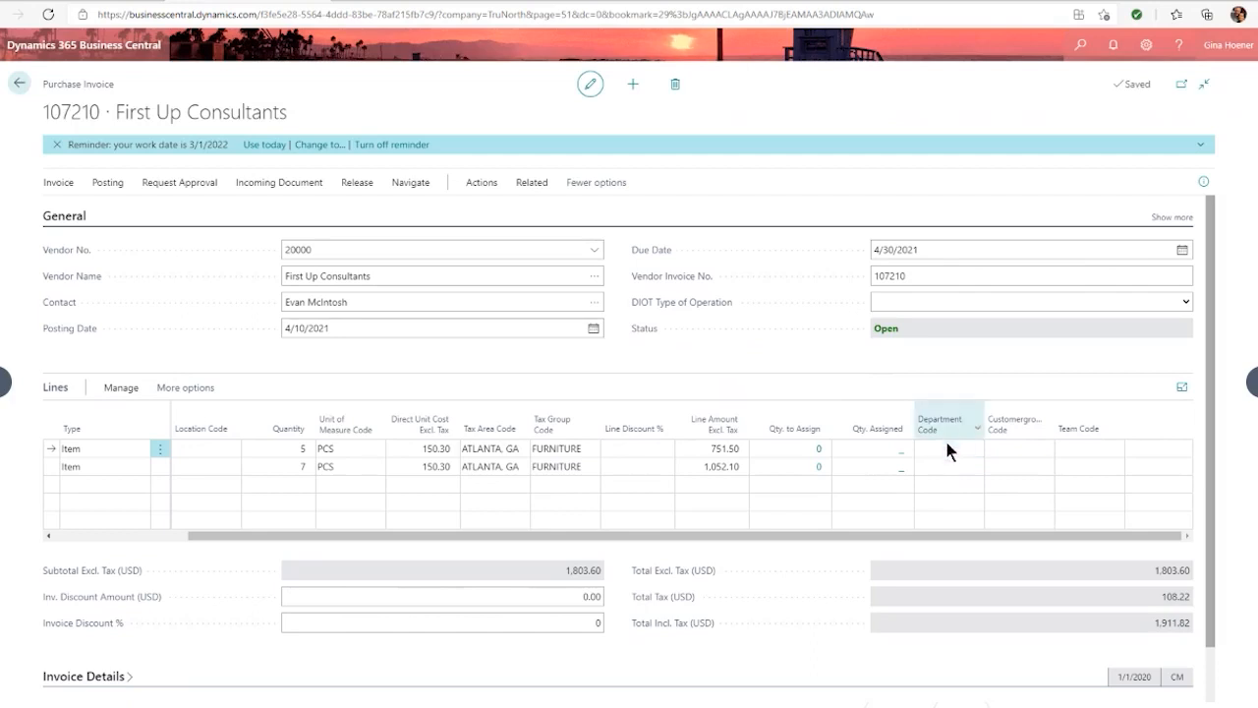
pyautogui.click(947, 448)
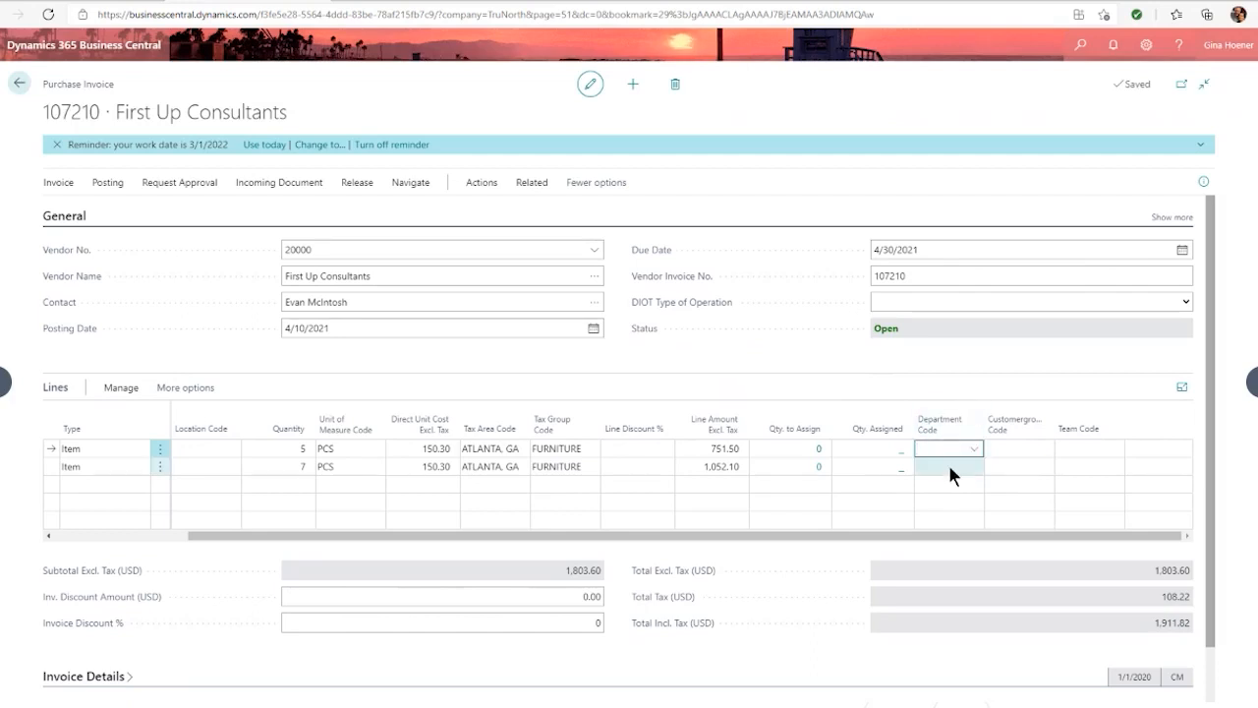
pyautogui.click(1012, 448)
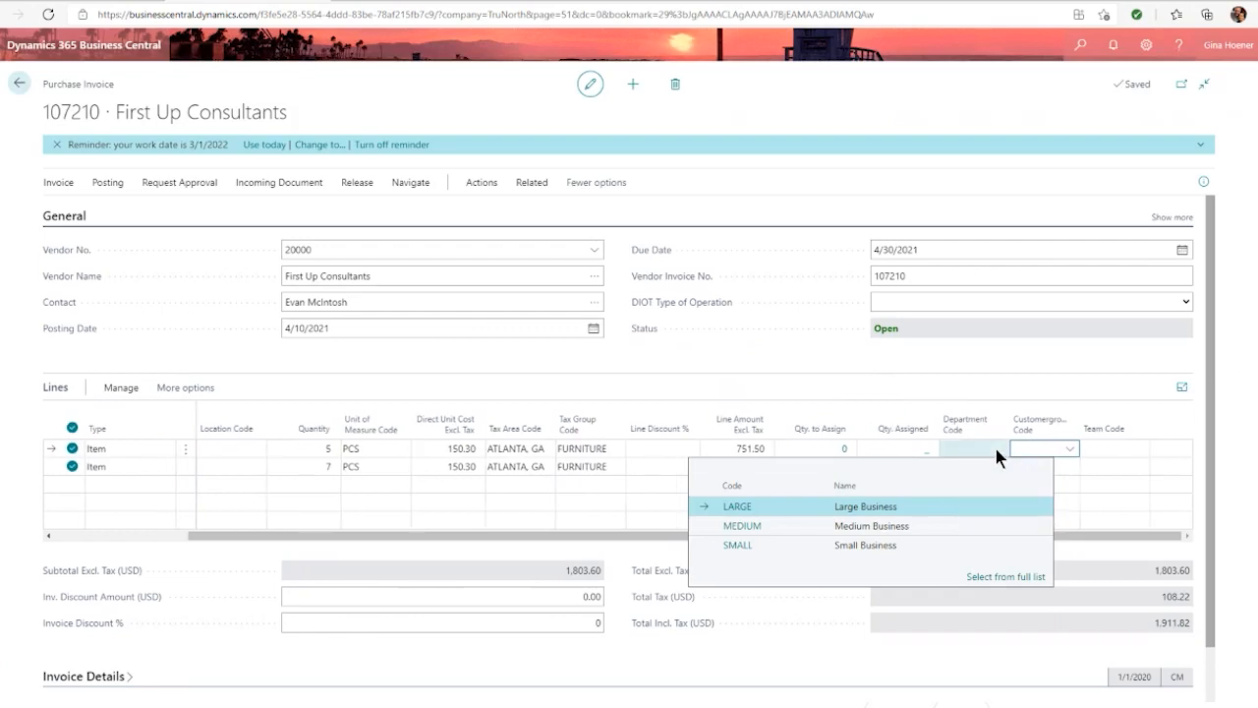
pyautogui.click(1095, 448)
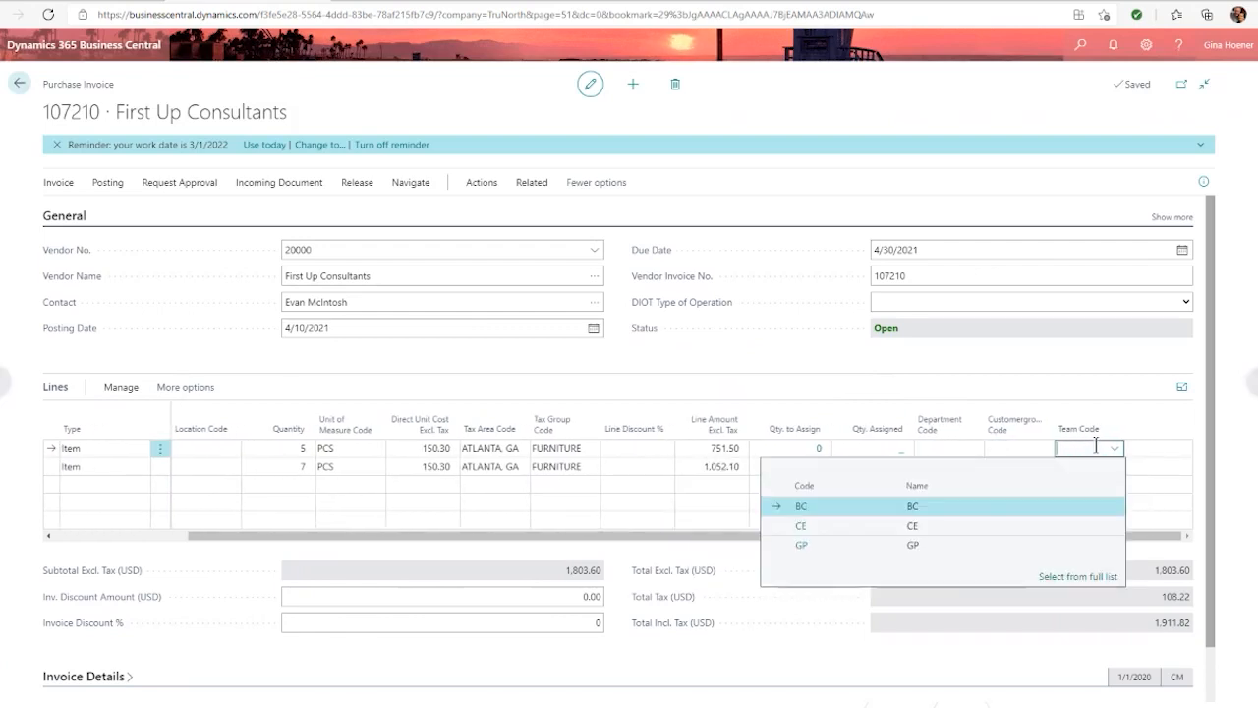
pyautogui.click(974, 394)
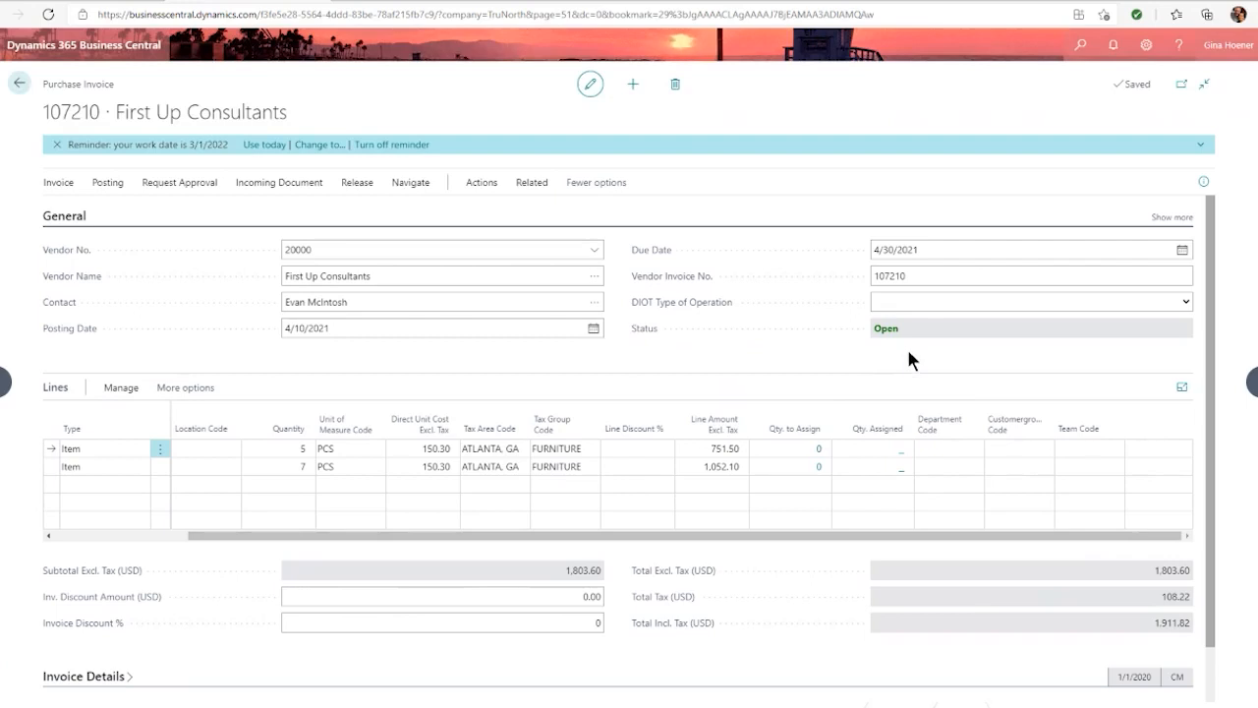
pyautogui.click(937, 448)
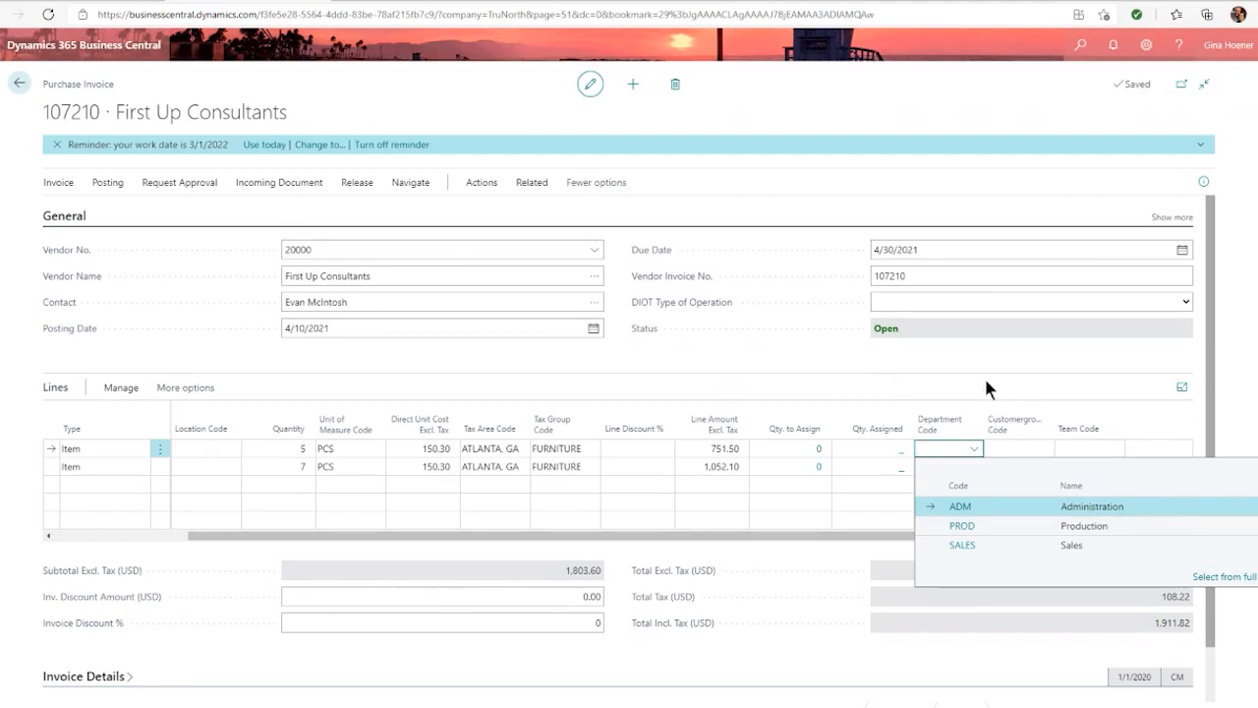
pyautogui.click(918, 359)
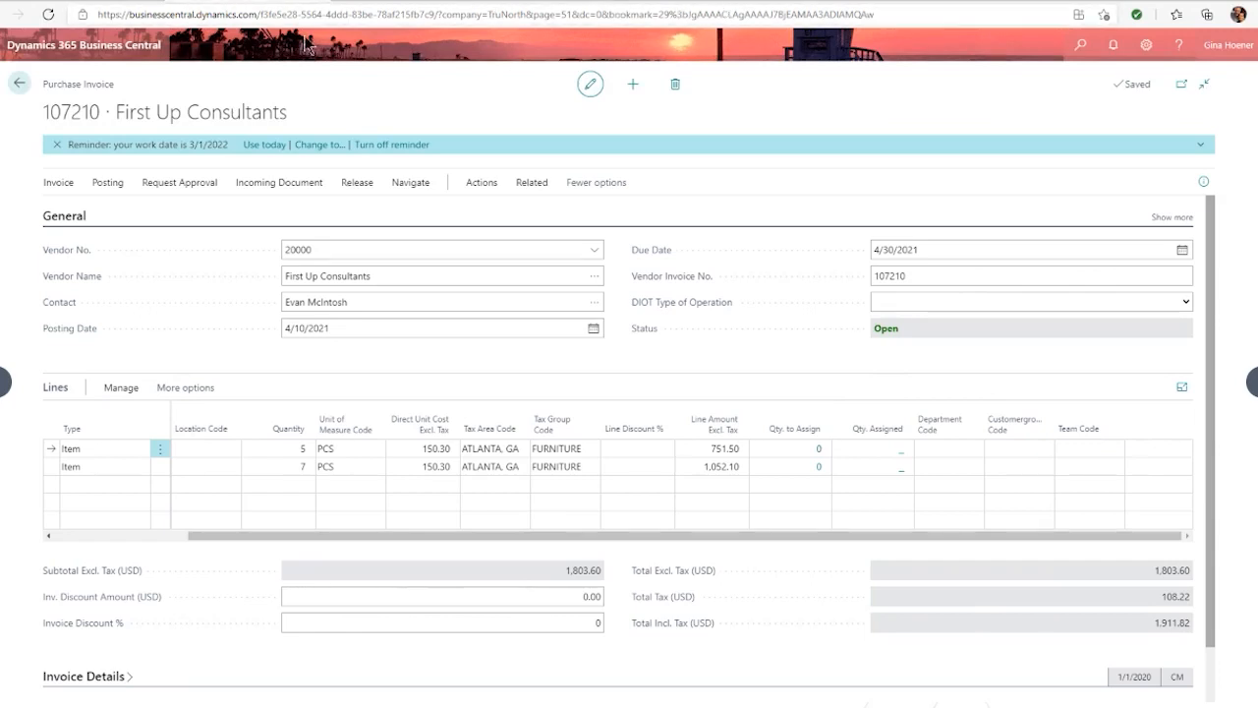
# Step: Exit purchase invoice 107210 without posting it and return to the home page
pyautogui.click(21, 86)
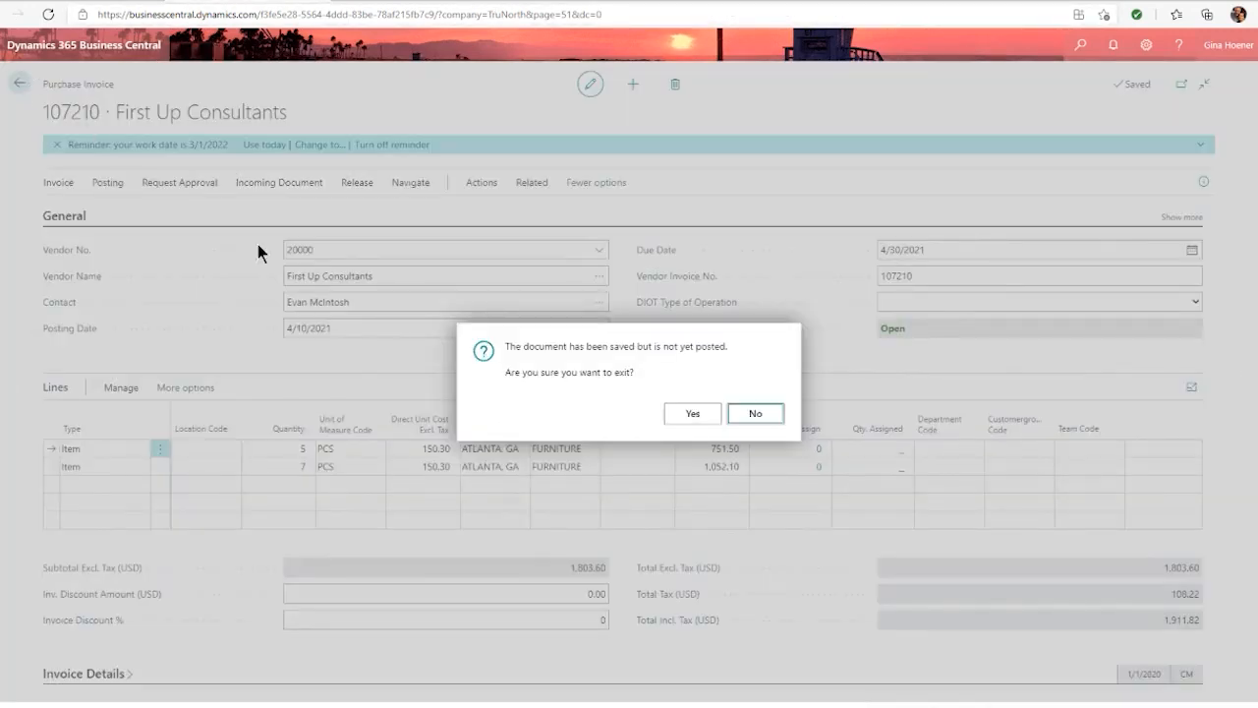
pyautogui.click(696, 413)
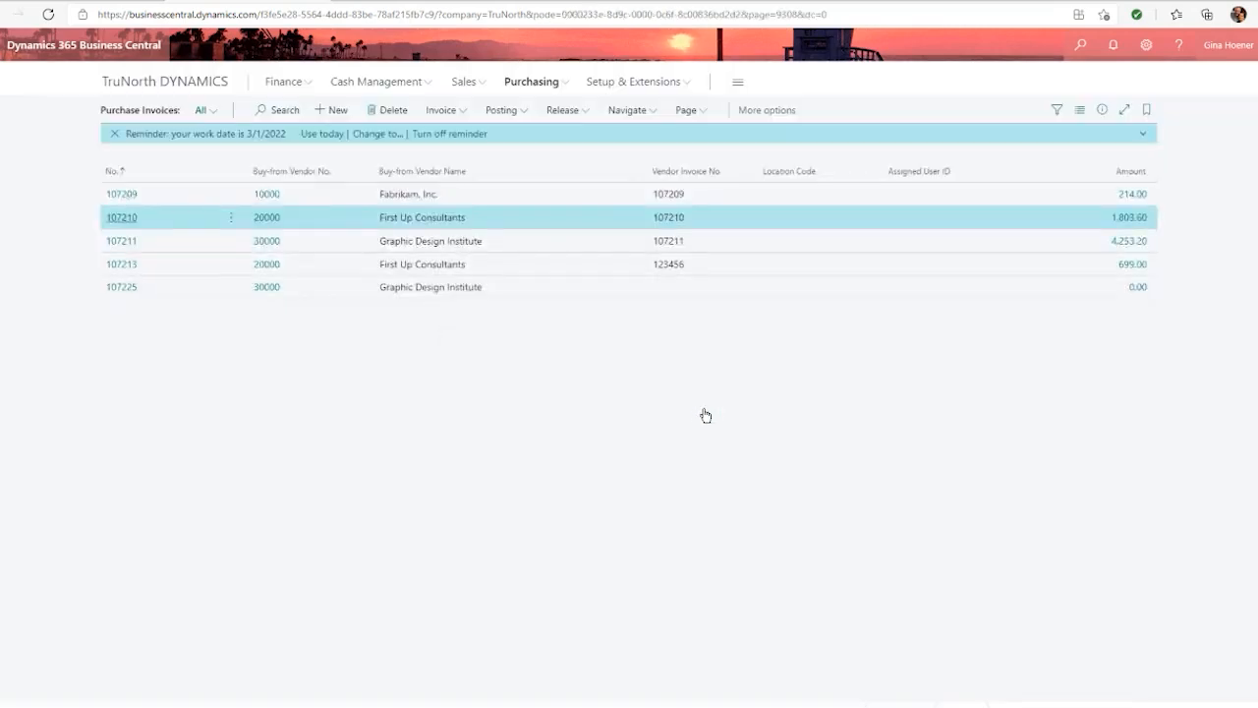
pyautogui.click(177, 88)
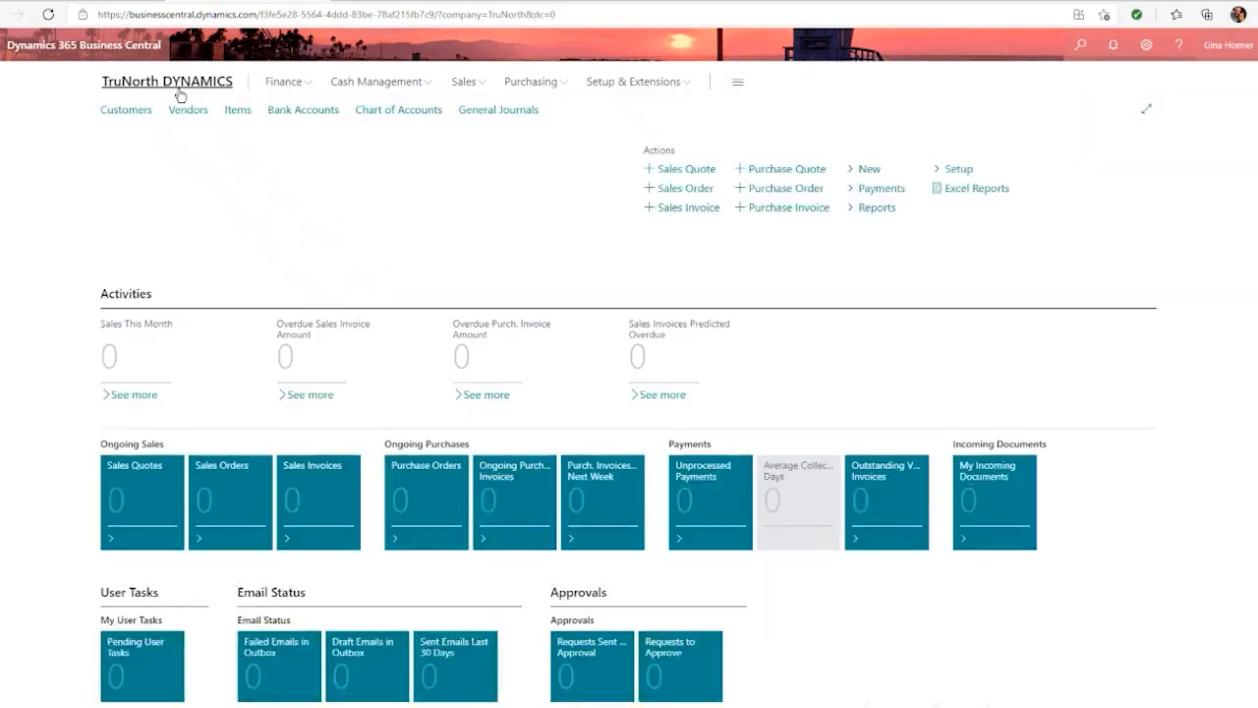